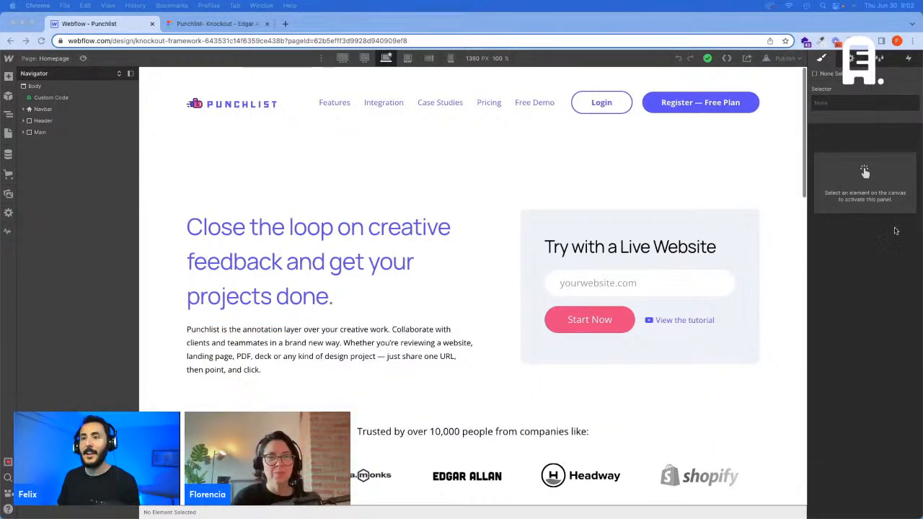
Step: Compare the four numbered feature cards in the Figma home design with the same section of the Webflow page
click(216, 23)
scroll(484, 349, down, 5)
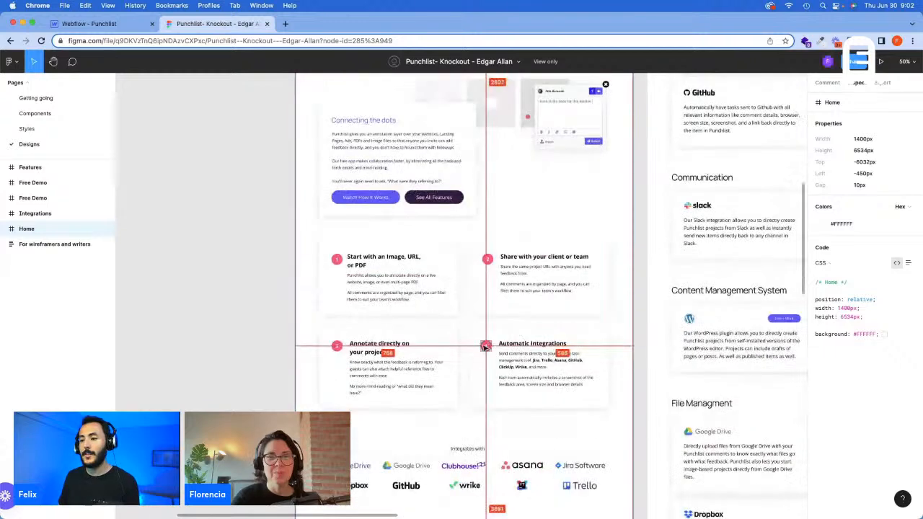
scroll(453, 346, up, 5)
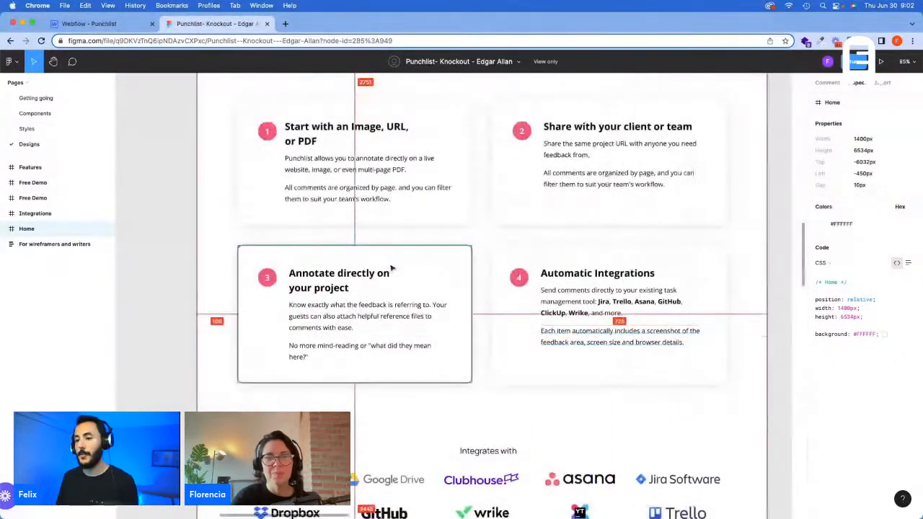
click(99, 25)
scroll(374, 294, down, 10)
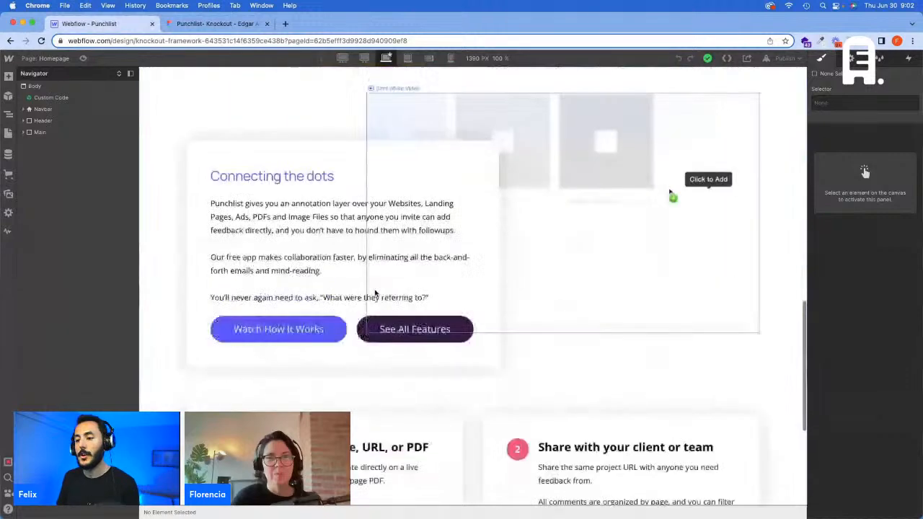
scroll(375, 293, down, 5)
click(471, 309)
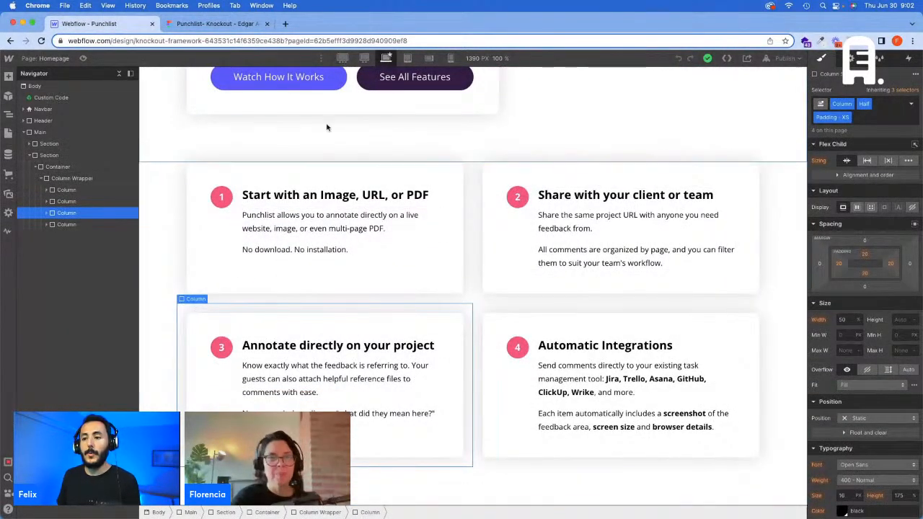
Step: Review the Figma home design below the cards and measure the gap between card 3 and the "Integrates with" text
click(215, 24)
scroll(396, 264, down, 5)
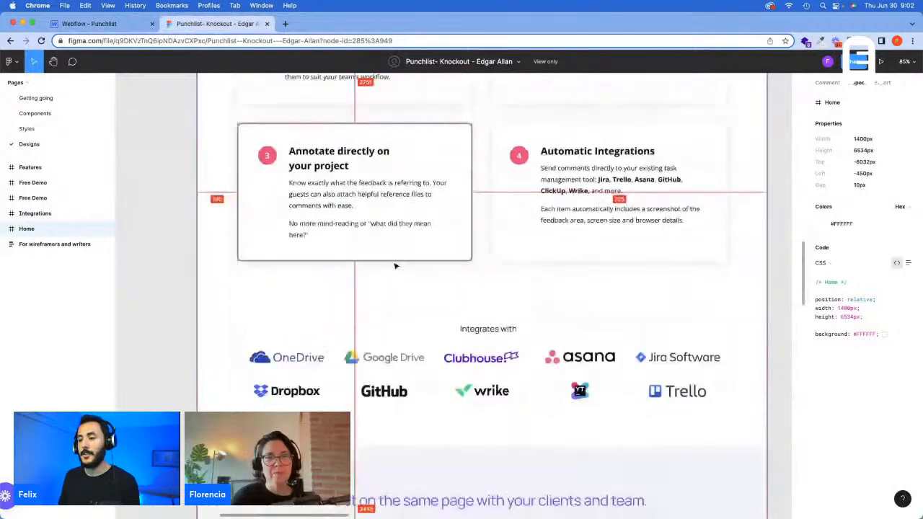
key(alt)
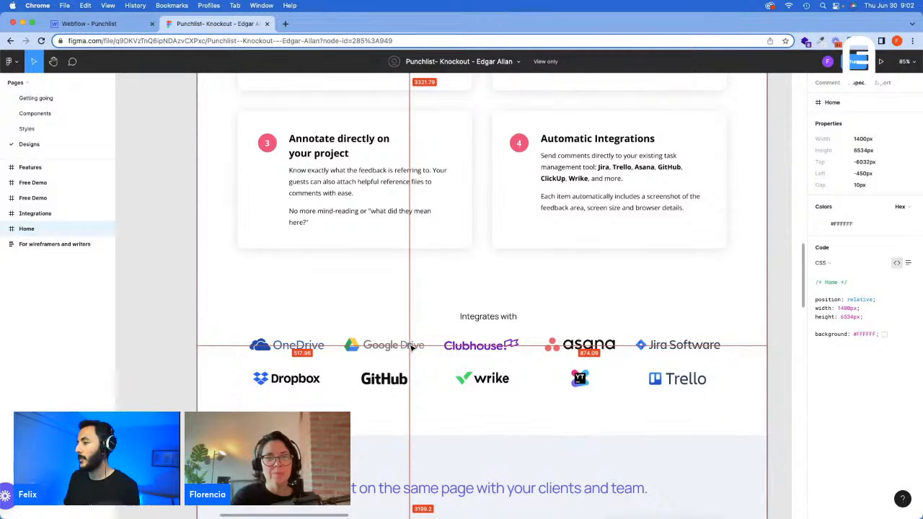
scroll(449, 292, down, 8)
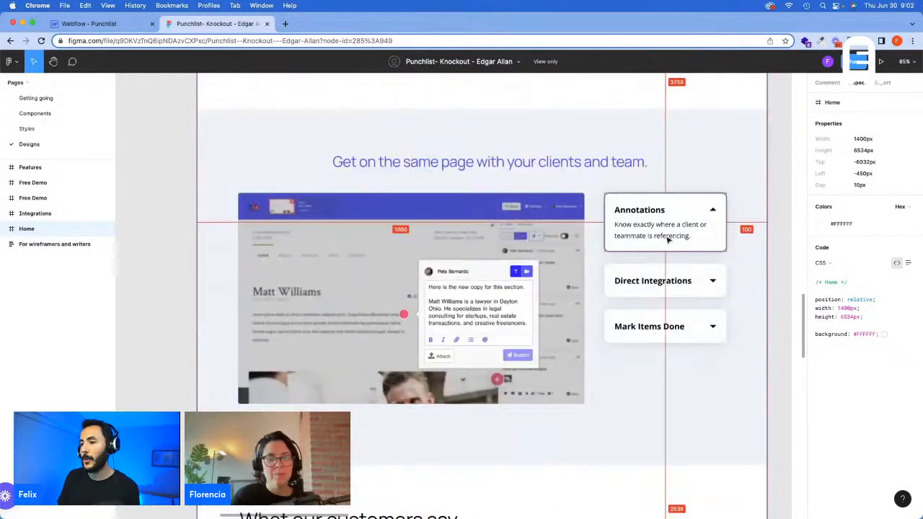
scroll(656, 216, down, 3)
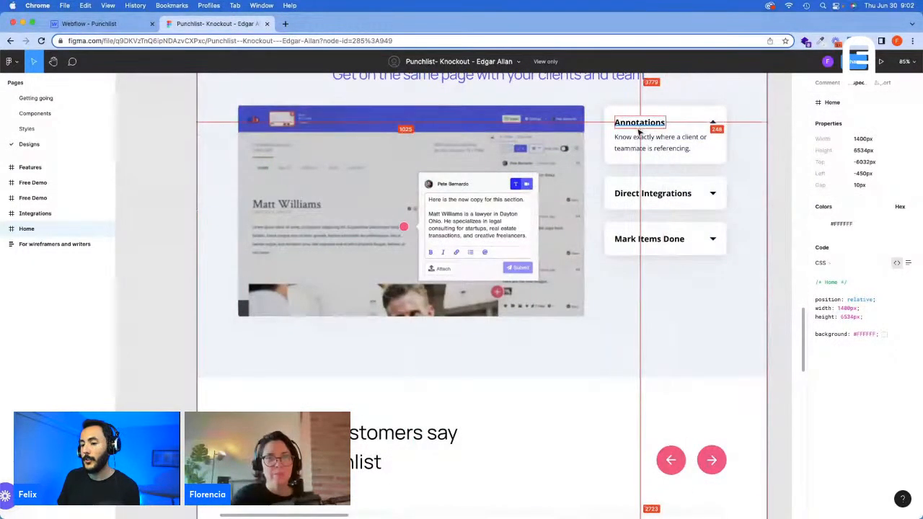
scroll(627, 345, down, 5)
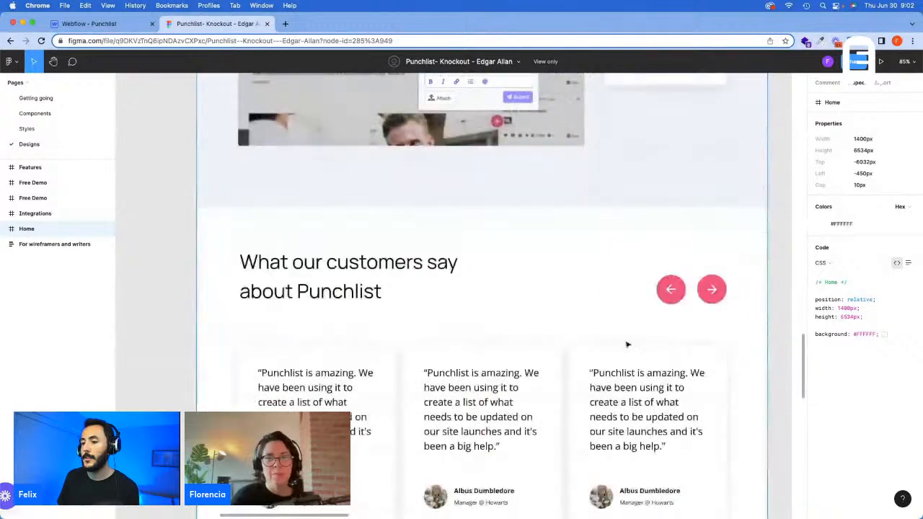
scroll(390, 288, up, 12)
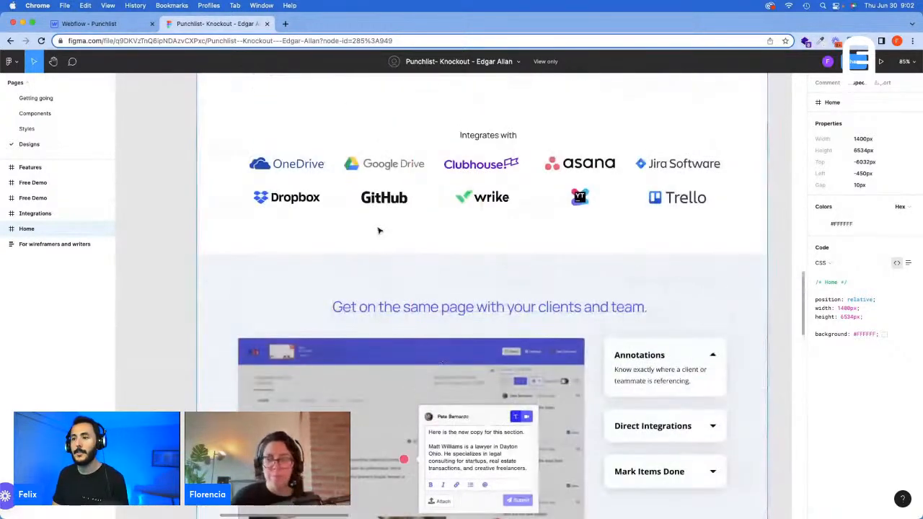
scroll(379, 230, up, 3)
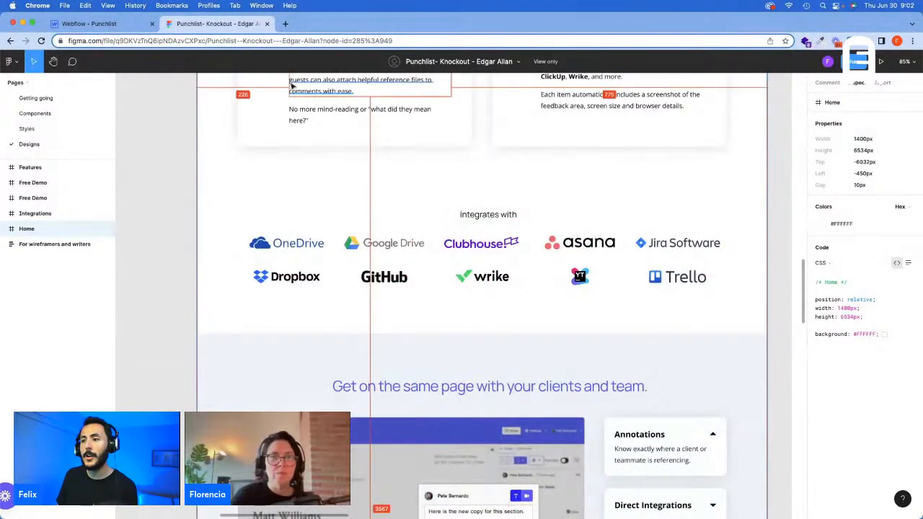
click(458, 141)
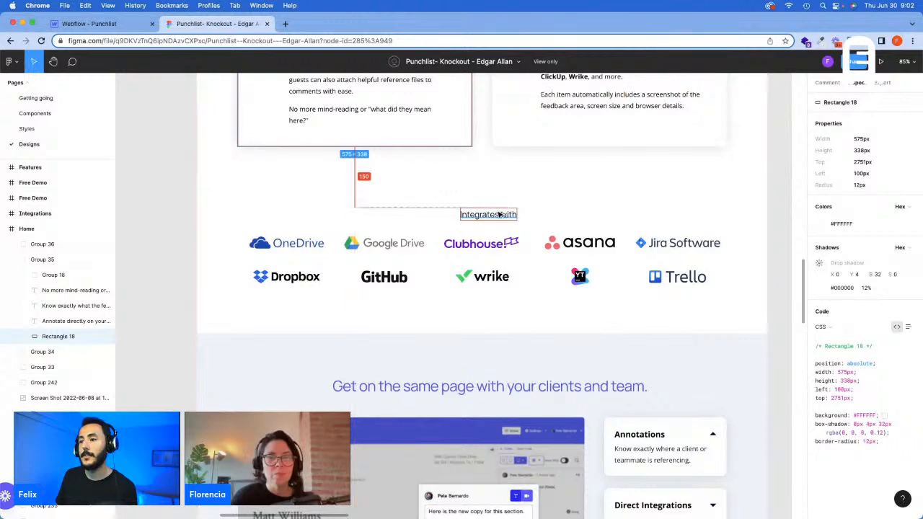
Step: Switch to Webflow and examine the classes on the four-card section's Column Wrapper and Container
click(86, 23)
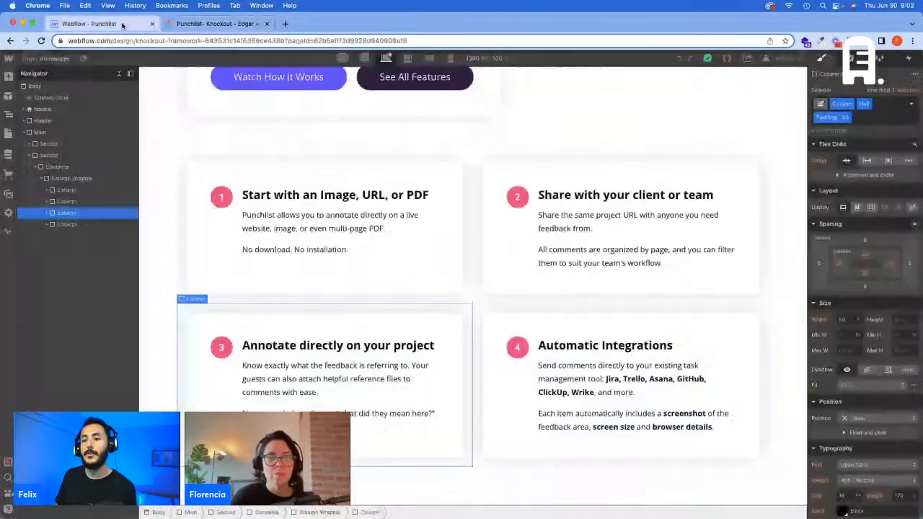
click(65, 179)
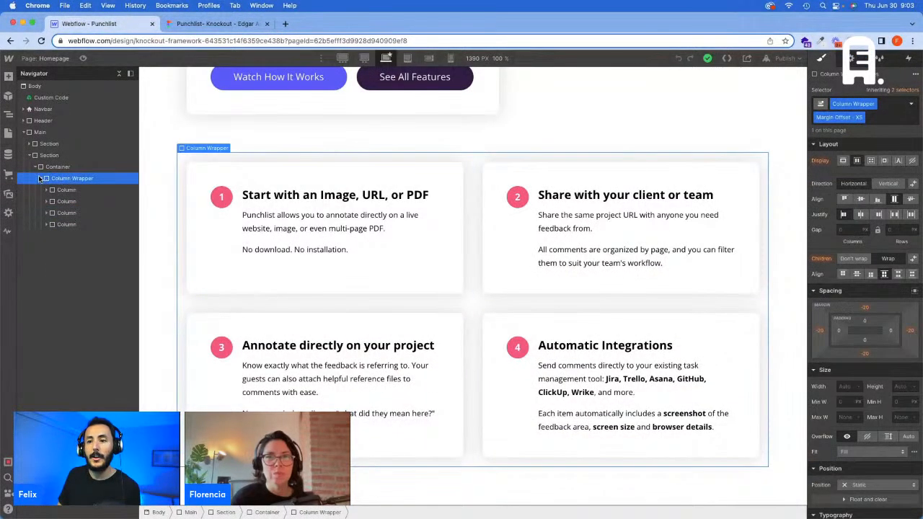
click(40, 179)
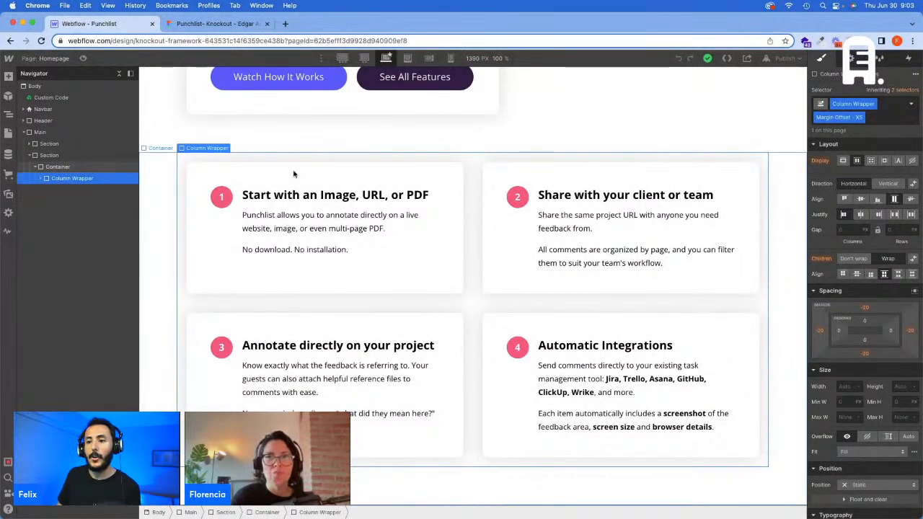
click(900, 118)
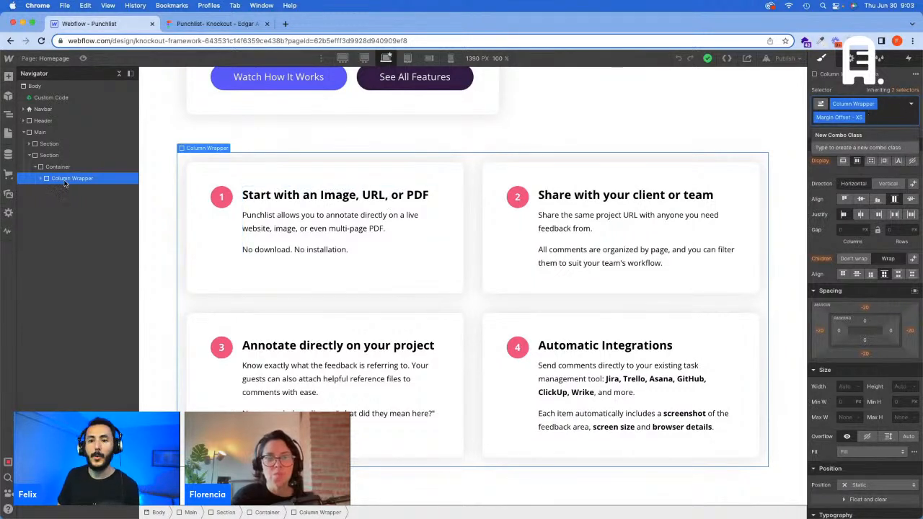
click(49, 168)
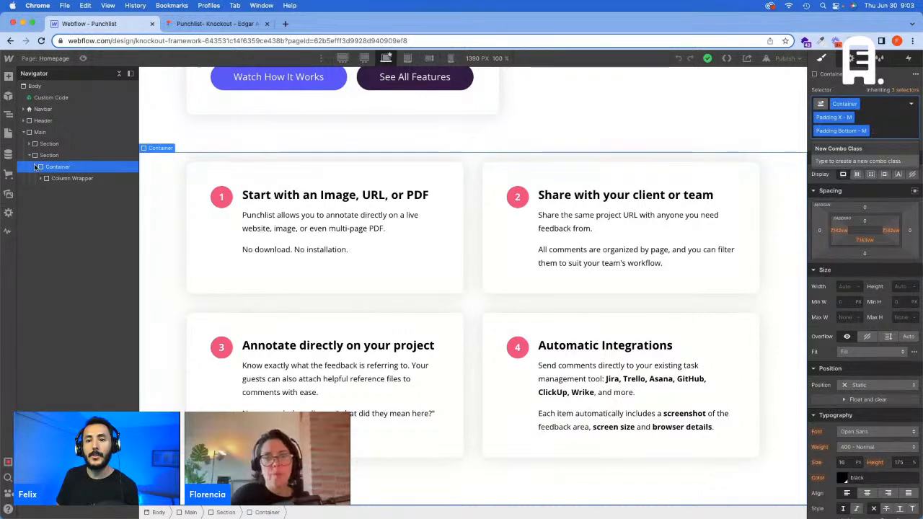
Step: Collapse the four-card section and add a Div Block inside Main, after the existing sections
click(36, 167)
click(30, 155)
click(45, 133)
key(super+e)
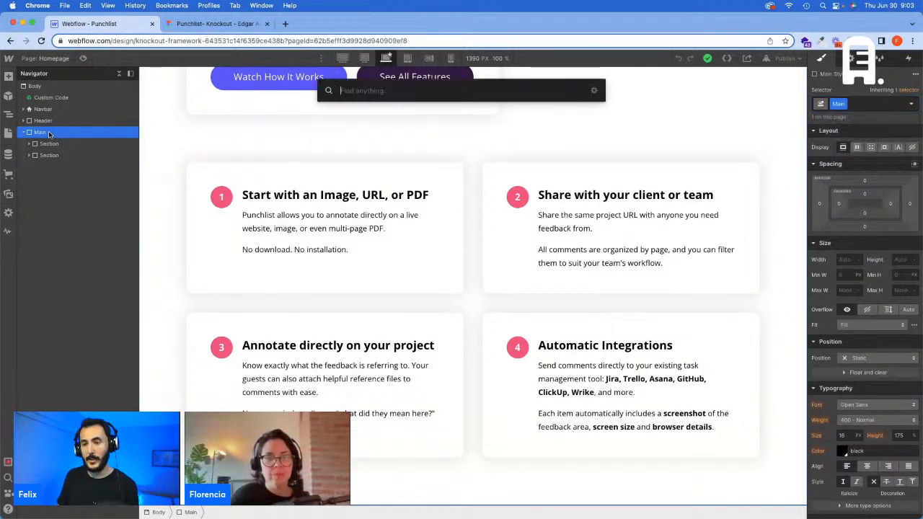
text(s)
key(BackSpace)
text(d)
key(Return)
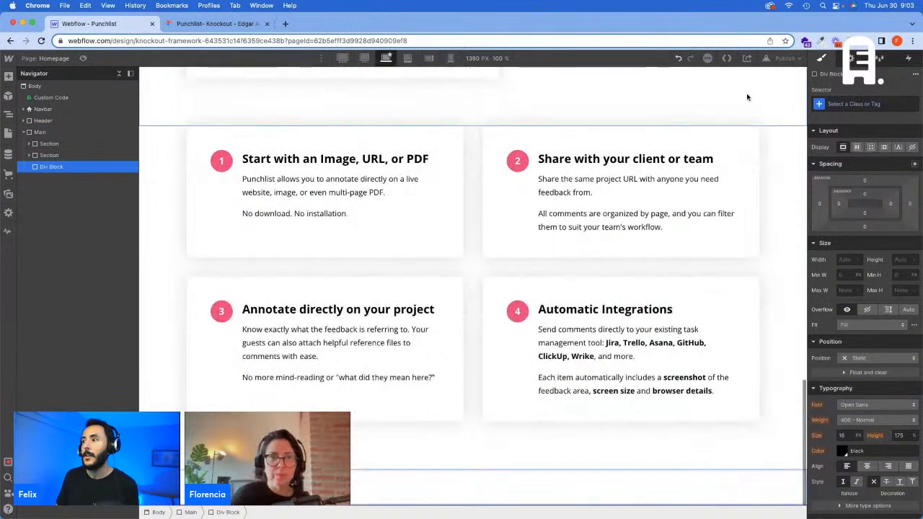
Step: Give the new Div Block the existing Section class and set its HTML tag to Section
click(851, 102)
text(Section)
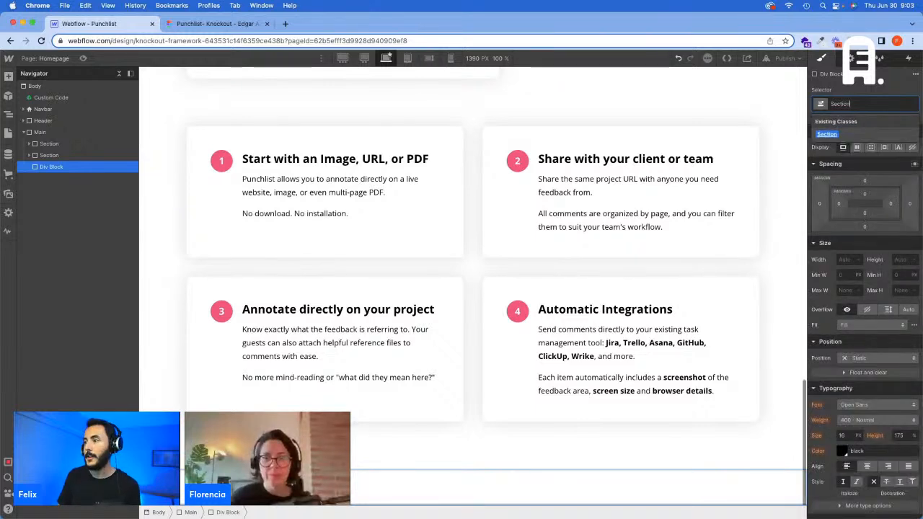
key(Return)
key(d)
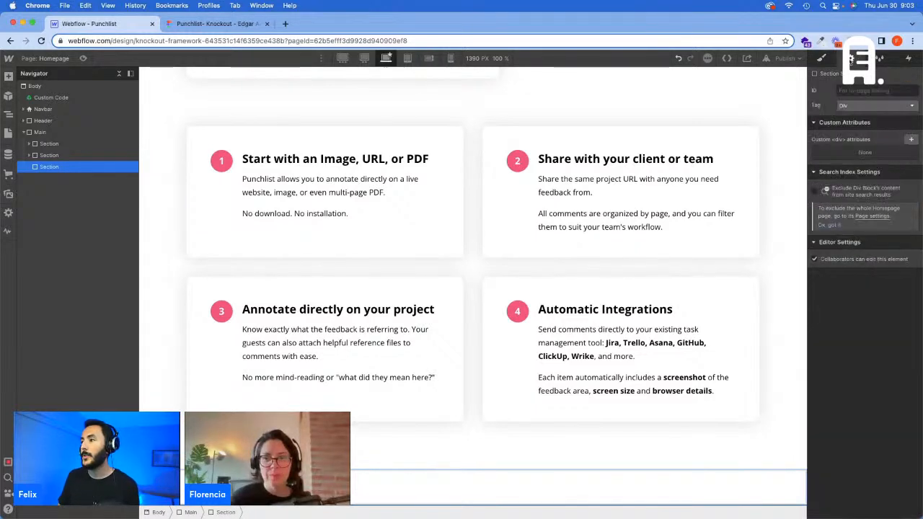
click(868, 104)
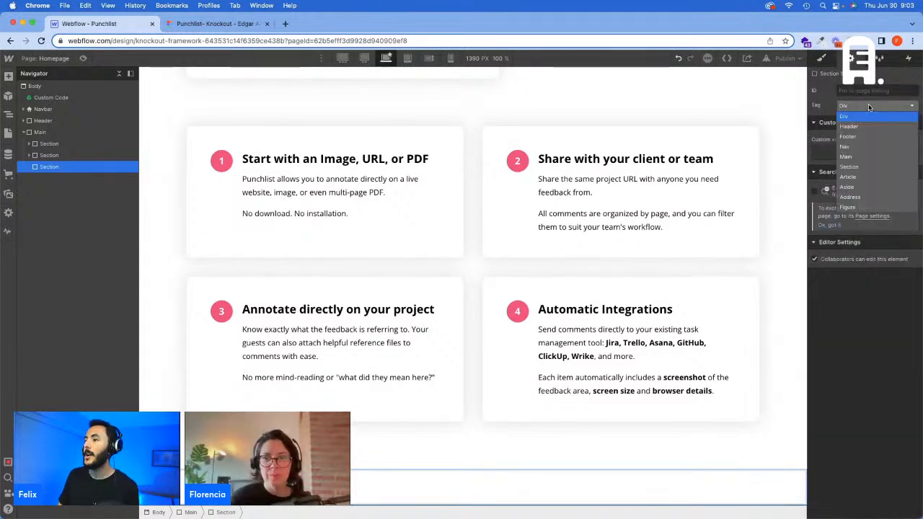
click(864, 167)
Step: Nest a Div Block inside the new Section and apply the existing Container class to it
key(super+e)
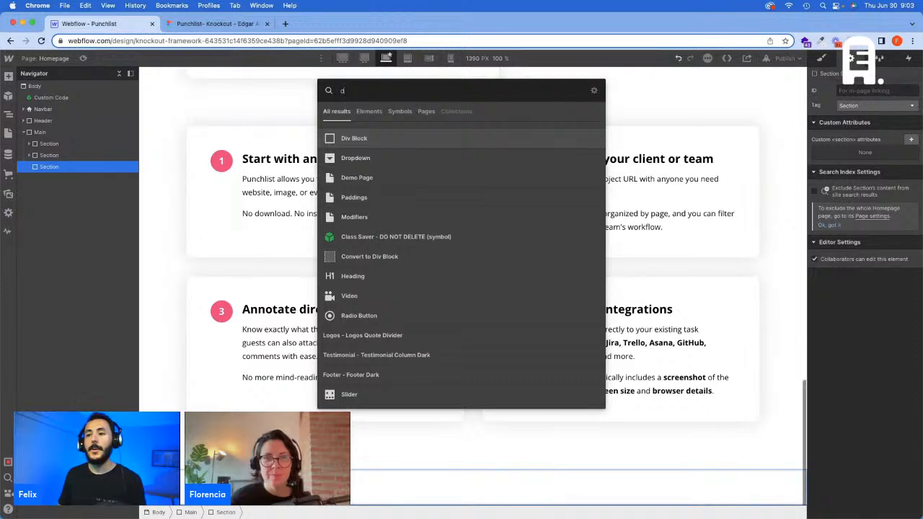
key(Return)
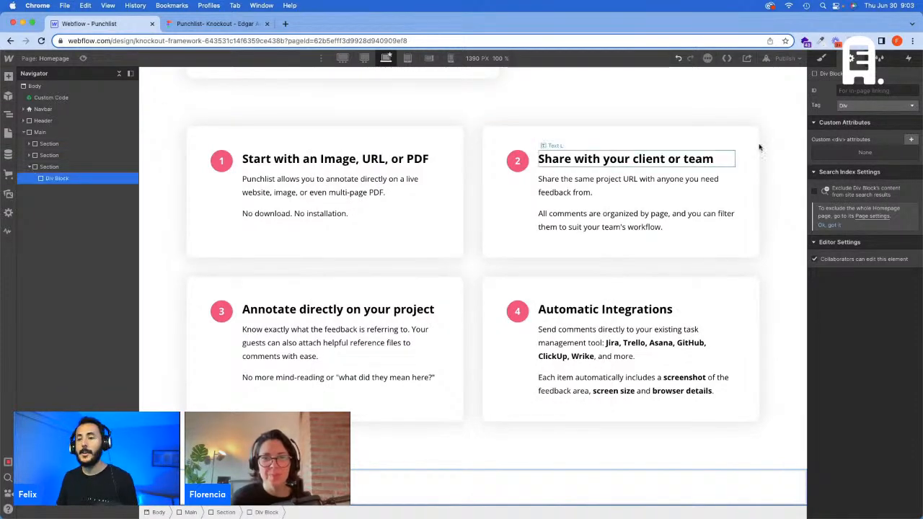
click(822, 58)
click(861, 99)
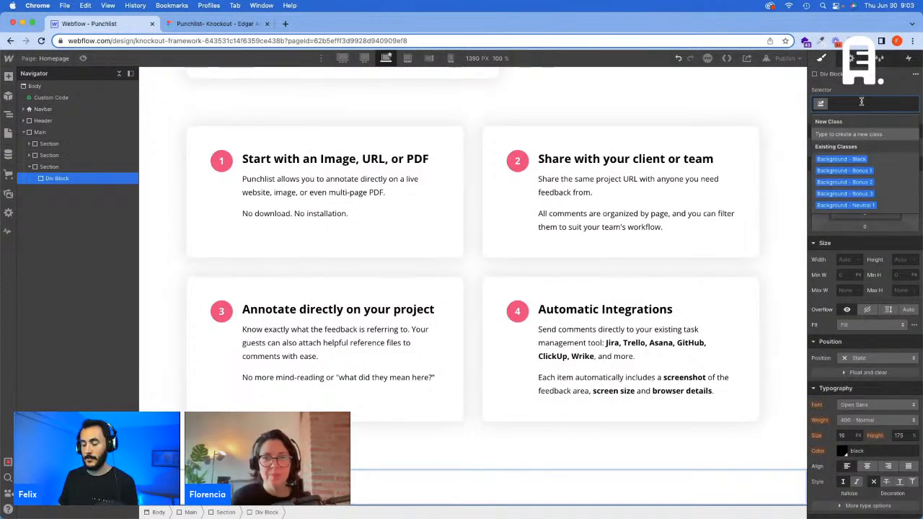
text(Cont)
key(Down)
key(Return)
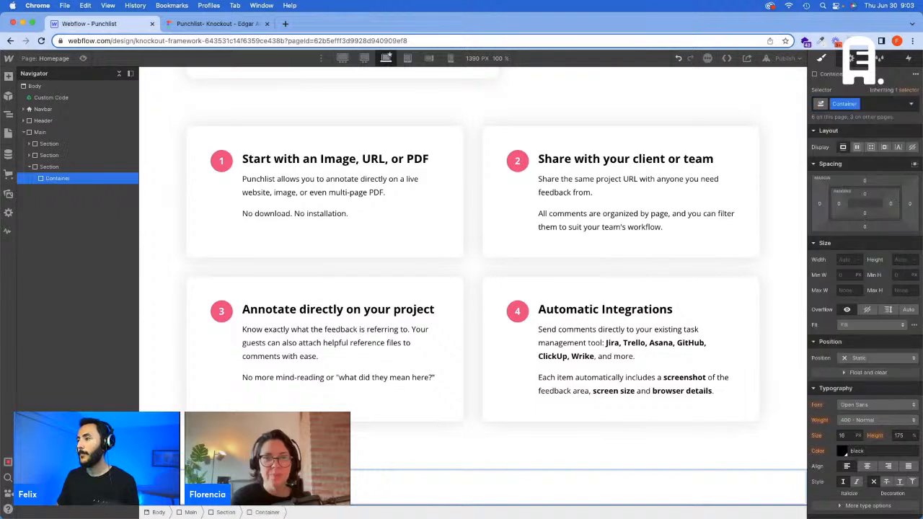
Step: In the Figma design, show the layout grid and measure the spacing between the "Integrates with" text and the cards above
click(872, 104)
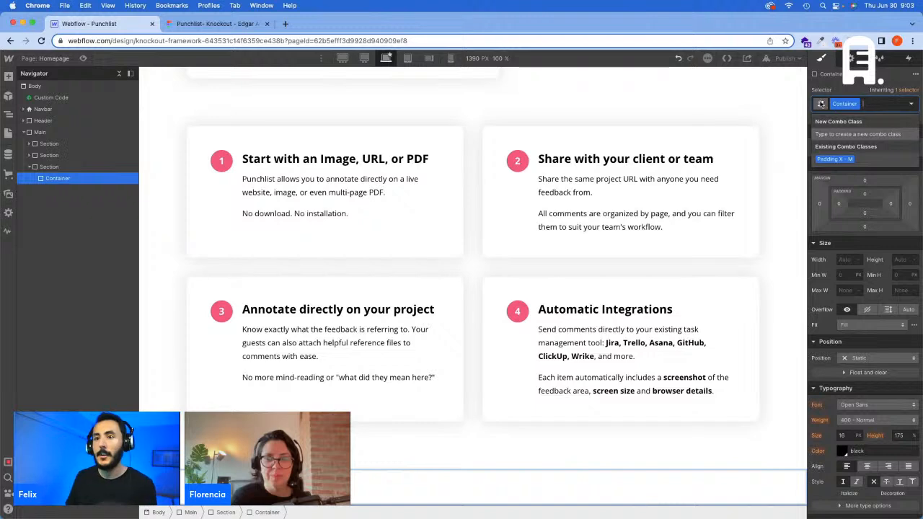
click(216, 24)
click(490, 214)
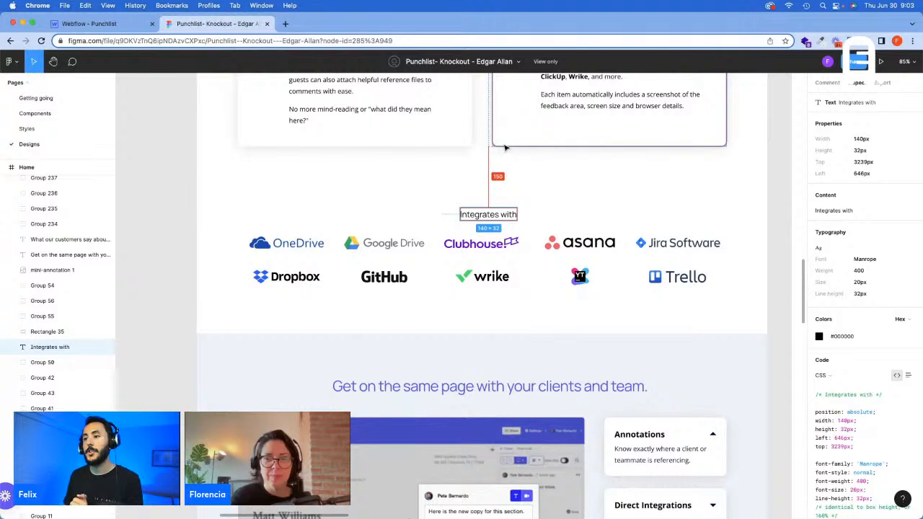
click(464, 158)
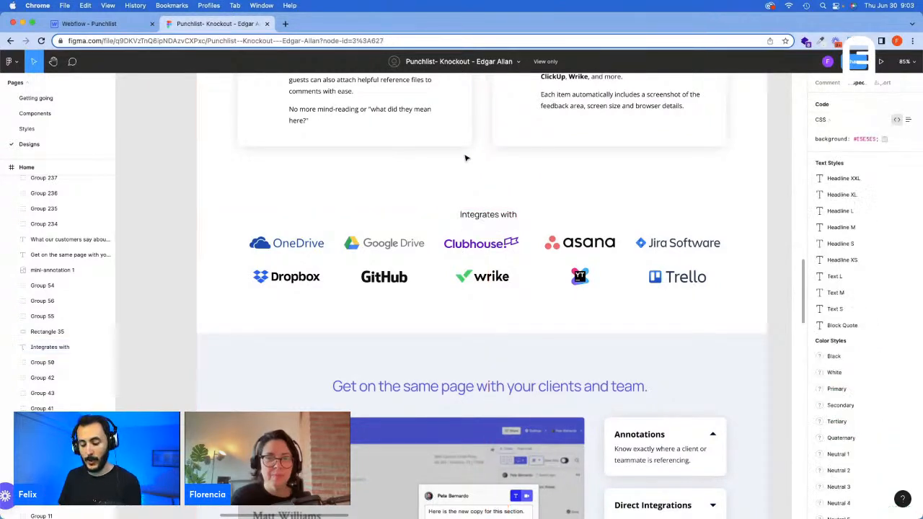
key(ctrl+g)
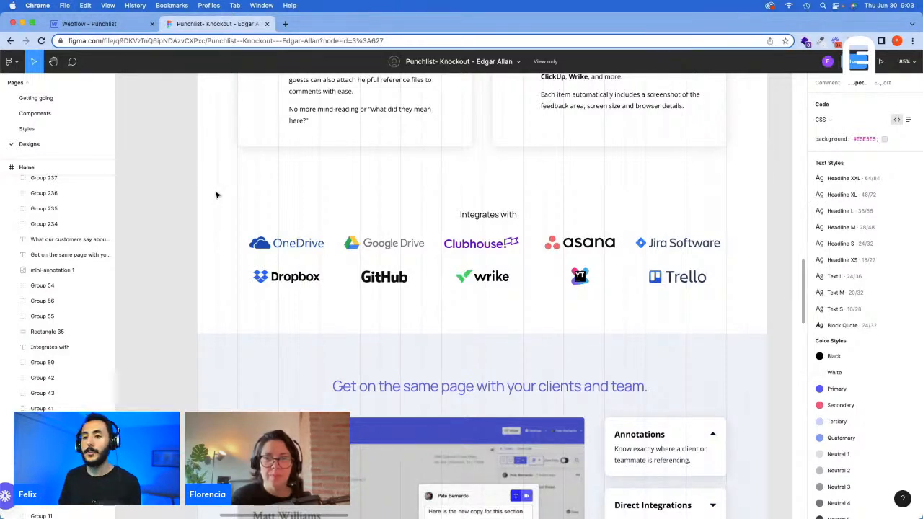
click(505, 216)
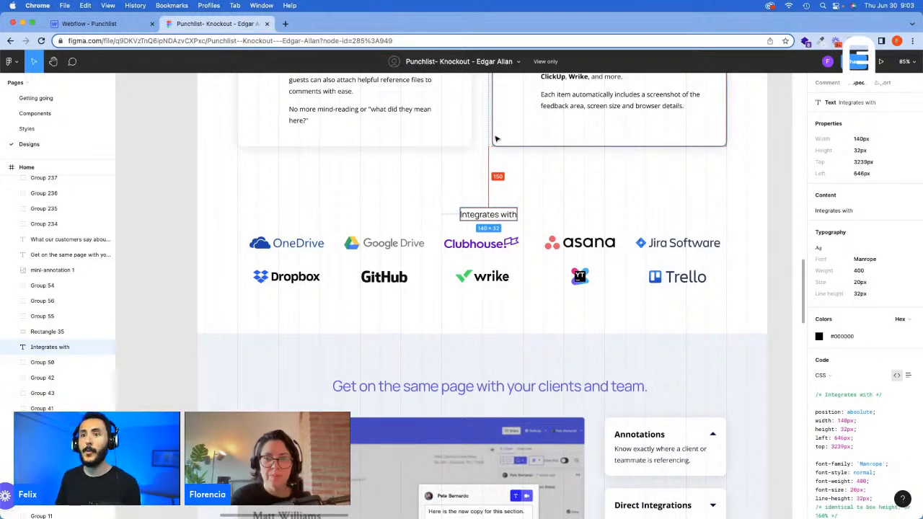
Step: Switch back to Webflow and add the Padding Top - S combo class to the new Container
click(120, 27)
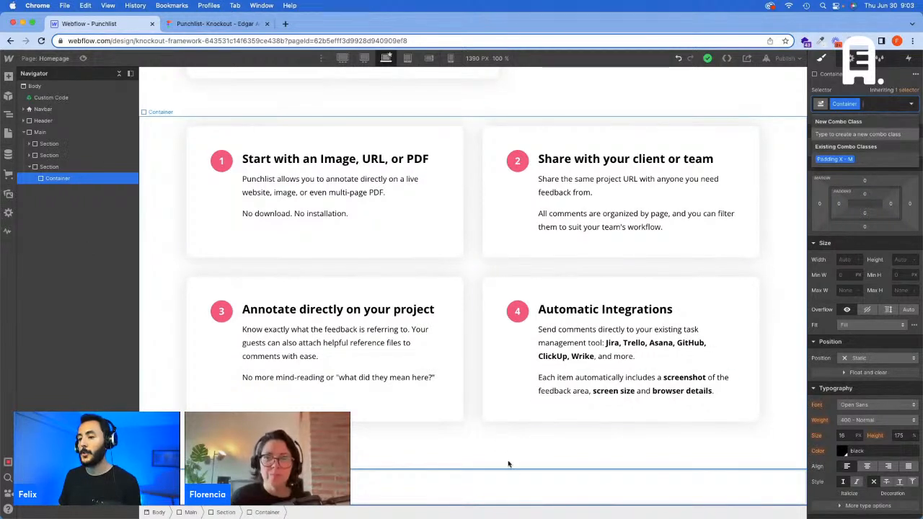
text(Pad)
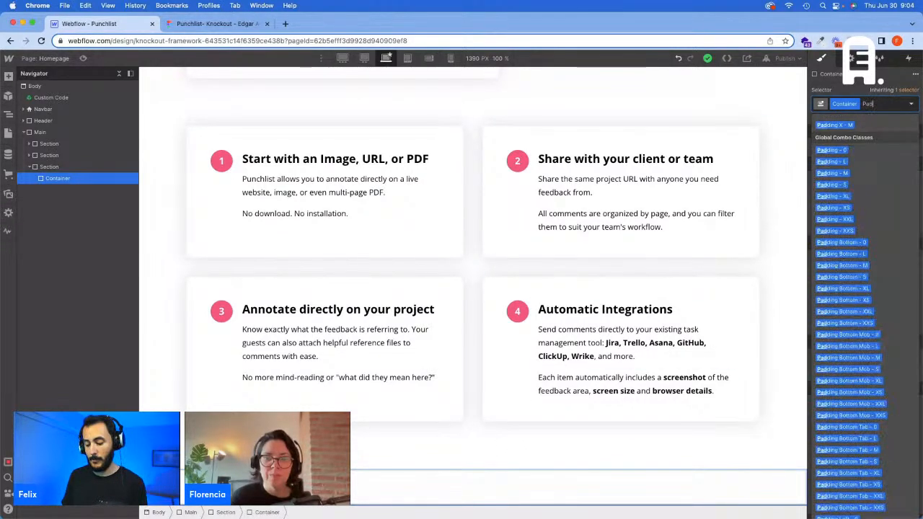
text(ding Top - S)
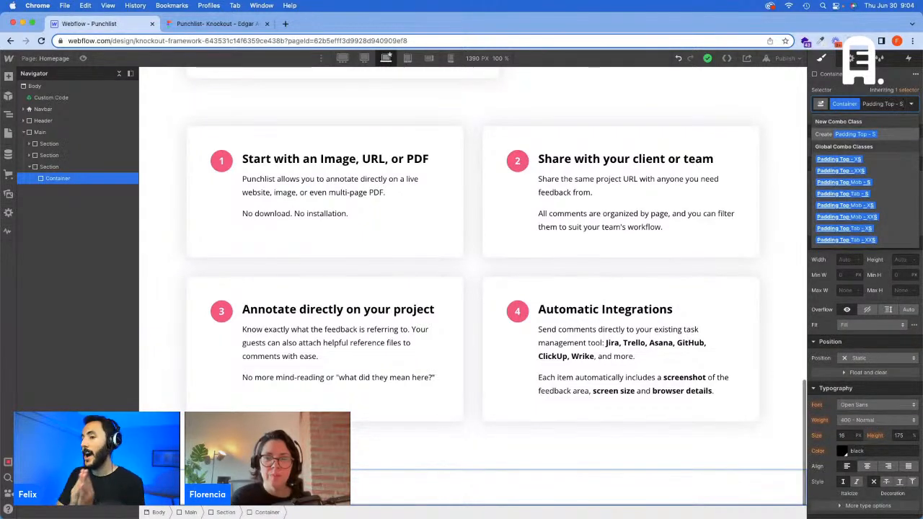
key(Return)
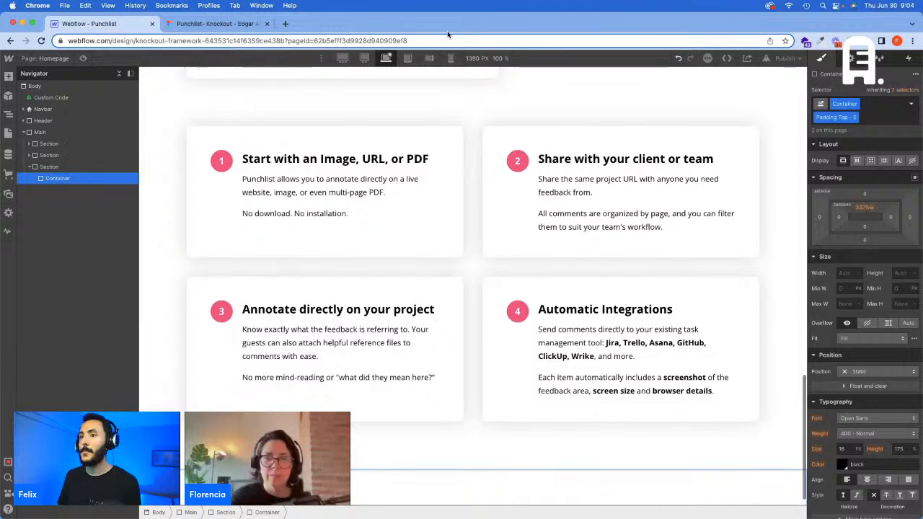
Step: Check the logo rows' alignment in the Figma design, and add the Padding X - M combo class to the new Container in Webflow
click(238, 24)
scroll(497, 263, down, 1)
click(502, 263)
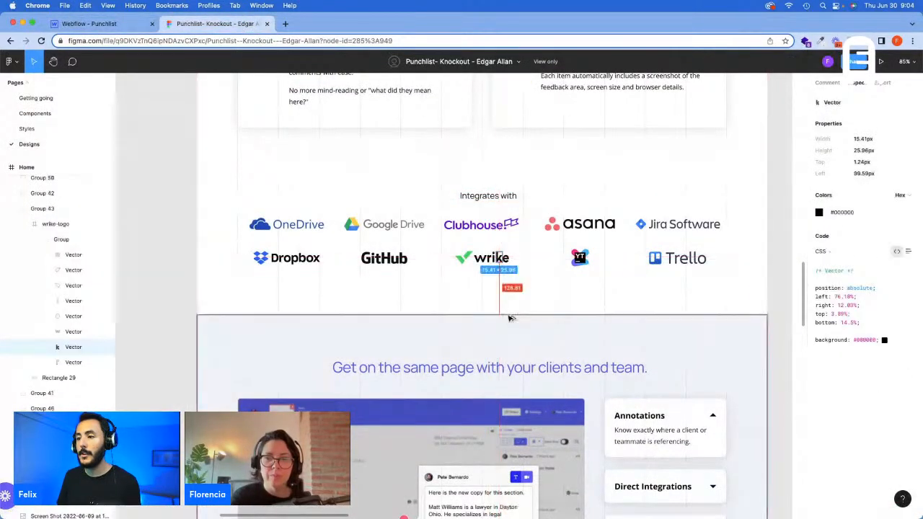
click(295, 258)
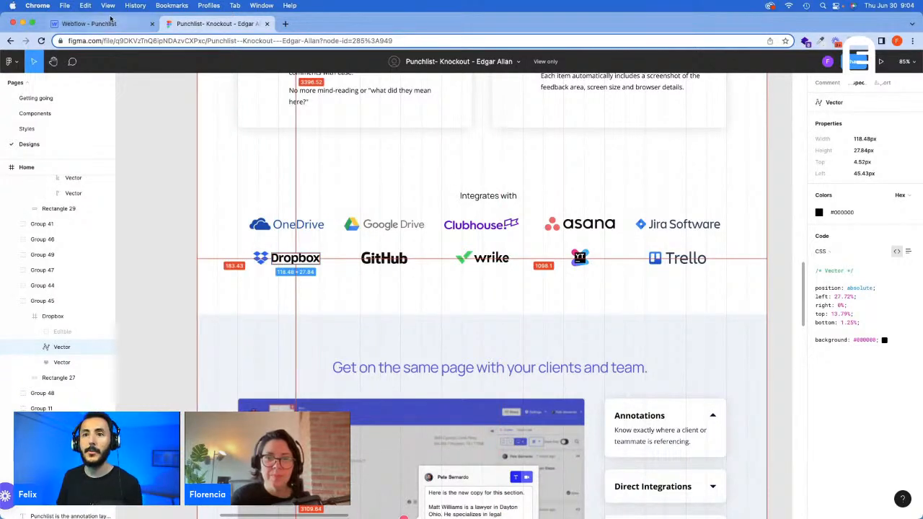
click(89, 24)
click(897, 113)
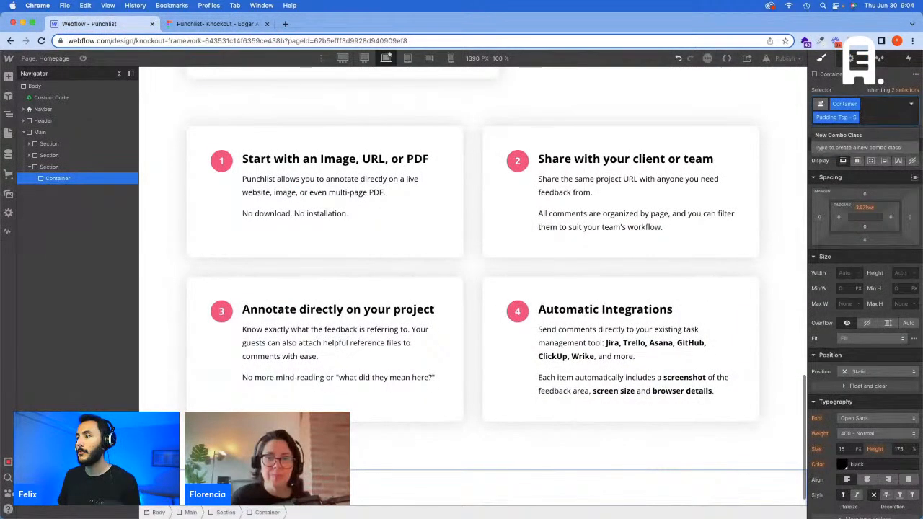
text(Padding)
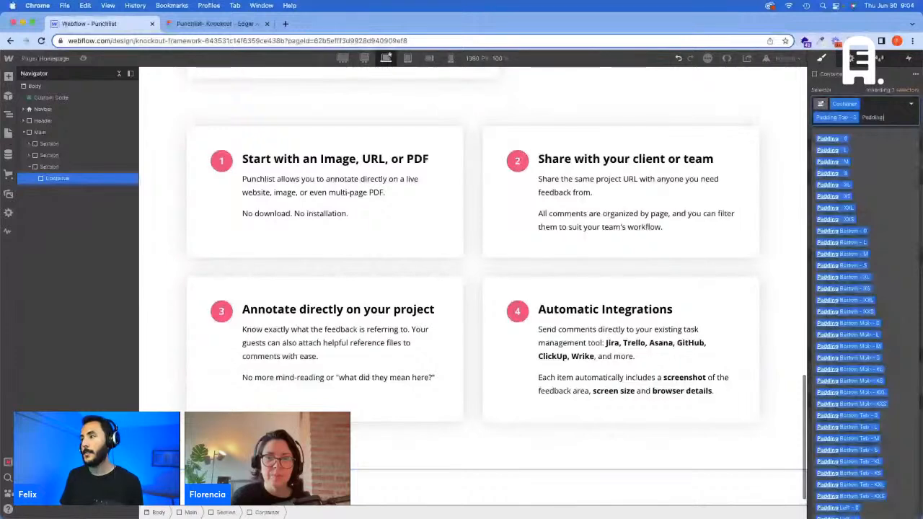
text( X - M)
key(Return)
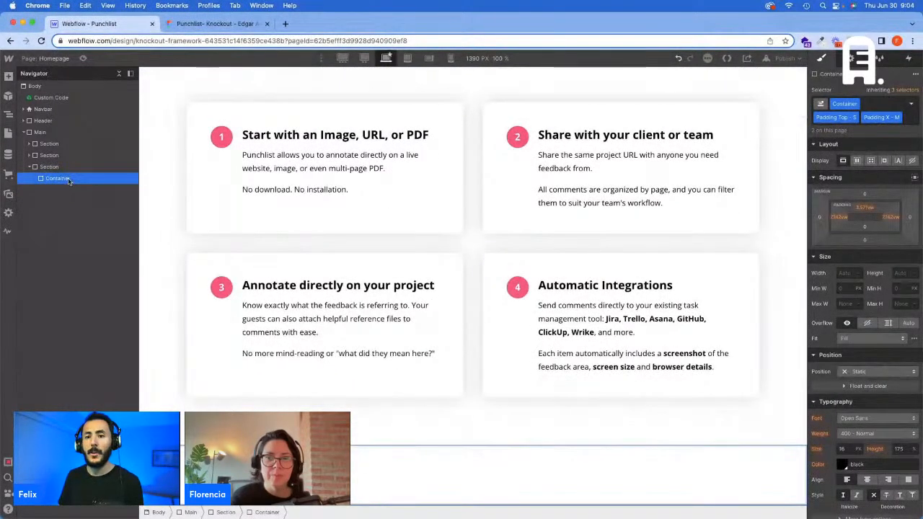
Step: Nest a Div Block inside the new Container
key(super+e)
text(d)
key(Escape)
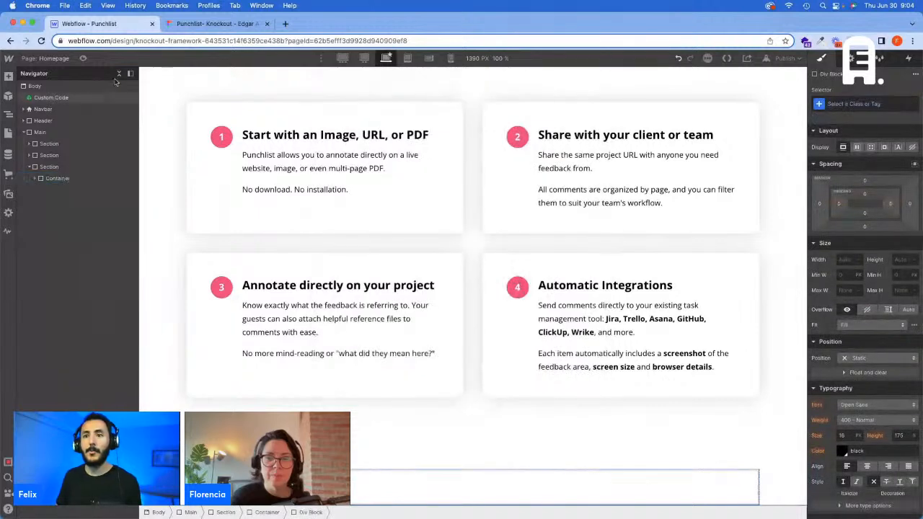
Step: Switch to the Figma design and copy the content of the "Integrates with" text above the logos
click(216, 23)
scroll(452, 344, down, 1)
scroll(452, 344, up, 1)
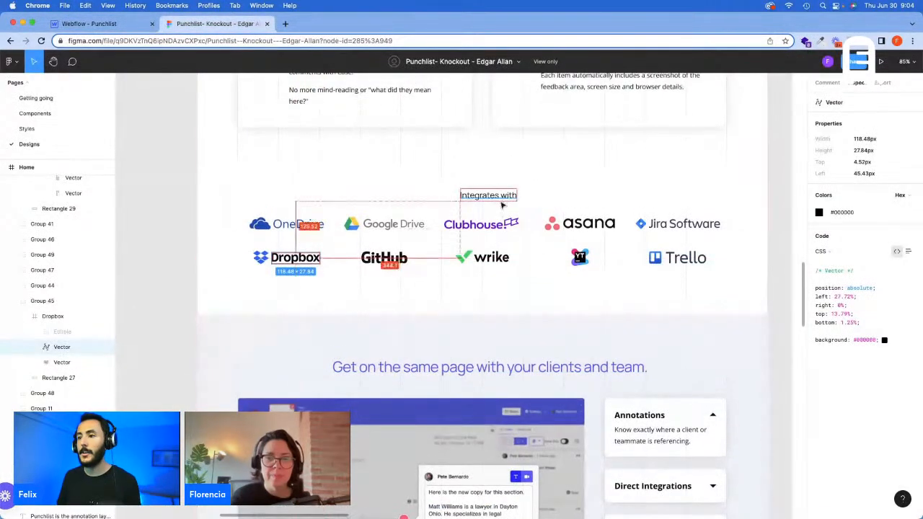
click(469, 196)
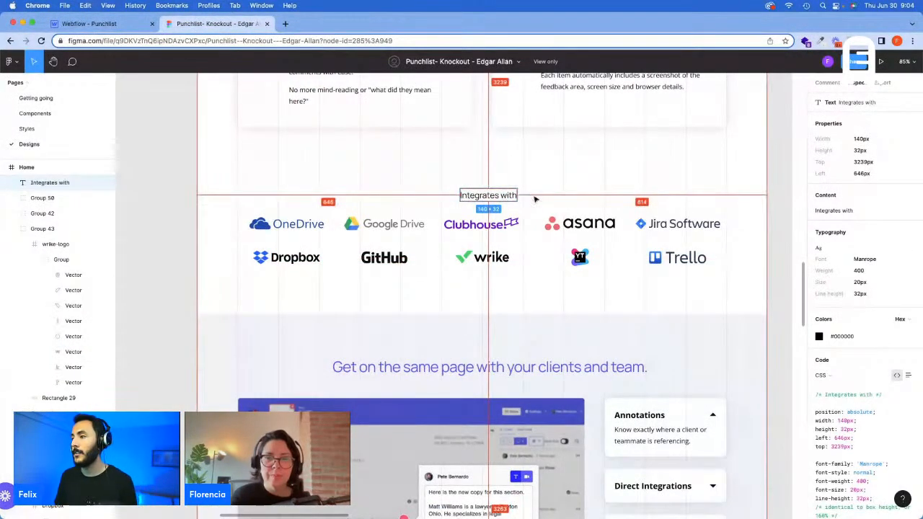
click(847, 210)
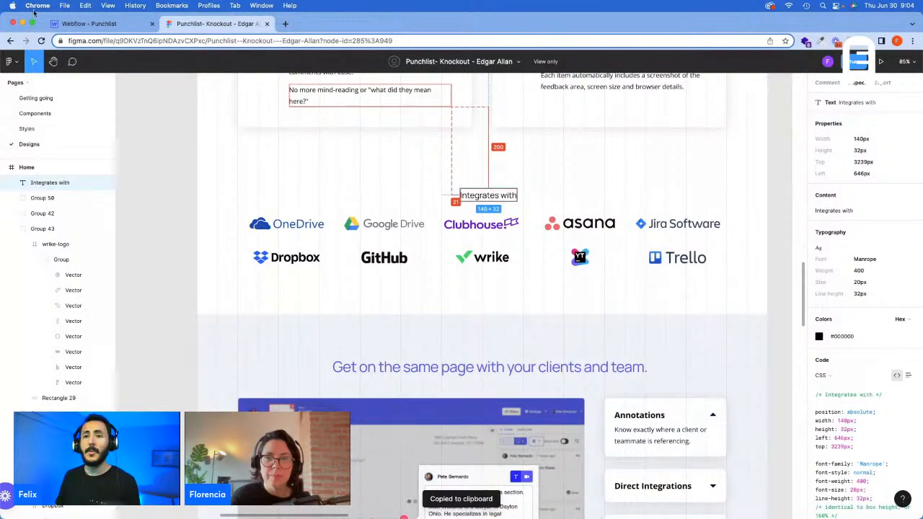
Step: Switch back to Webflow and apply the existing Headline Wrapper class to the Div Block nested in the new Container
click(87, 23)
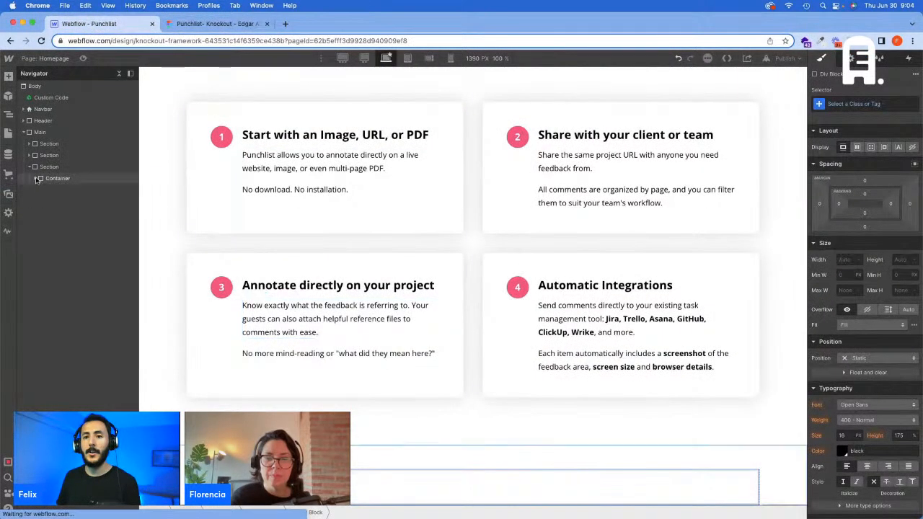
click(36, 179)
click(63, 189)
click(890, 105)
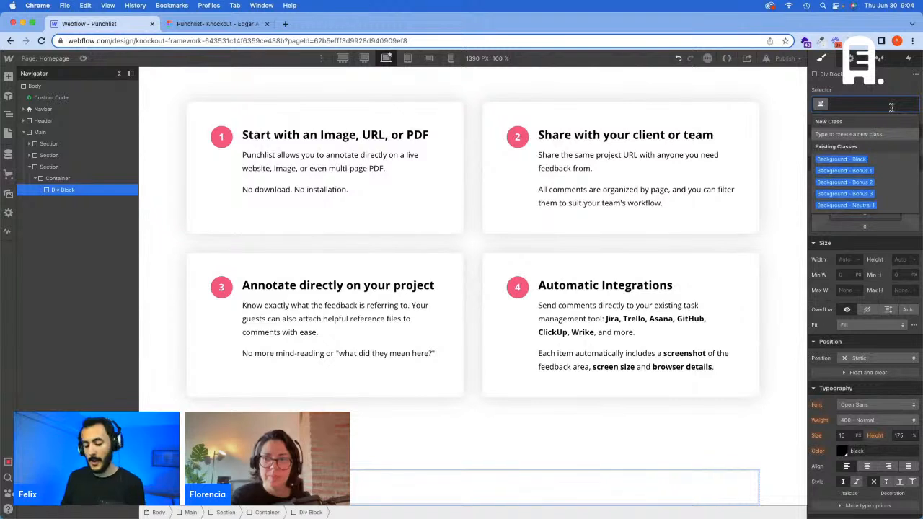
text(Headline)
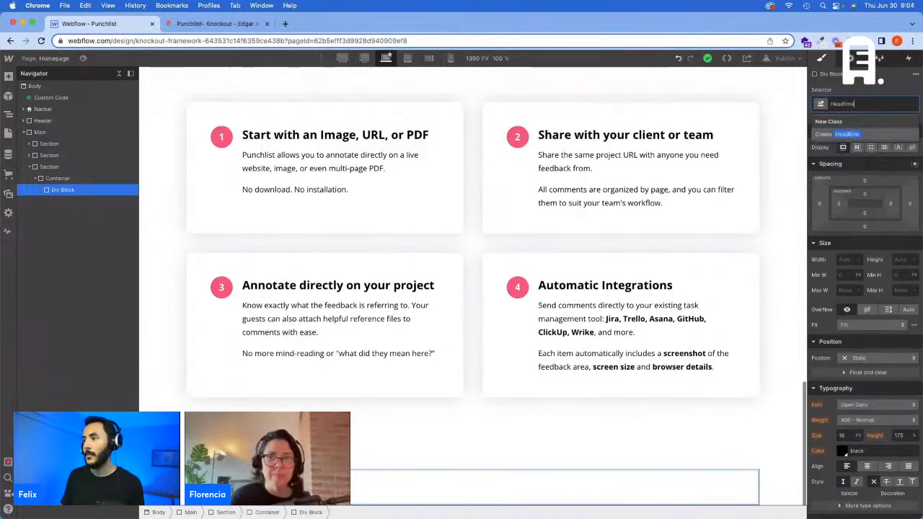
key(BackSpace)
key(BackSpace)
text(ne W)
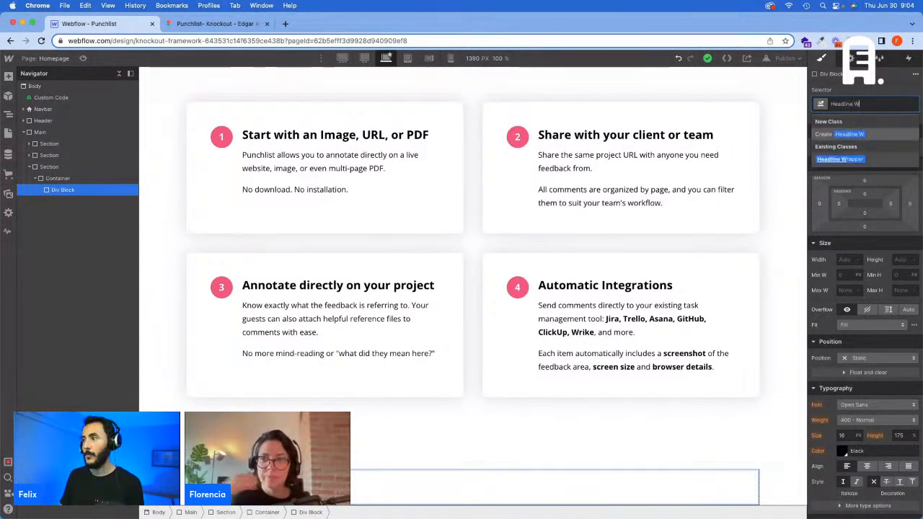
text(ra)
key(Return)
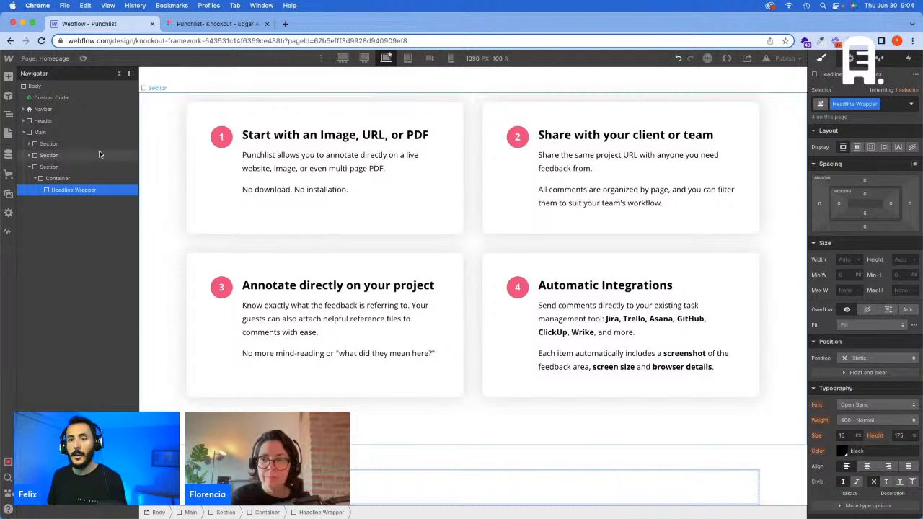
Step: Add an H3 heading inside the Headline Wrapper and give it the text "Integrates with"
key(super+e)
text(h1)
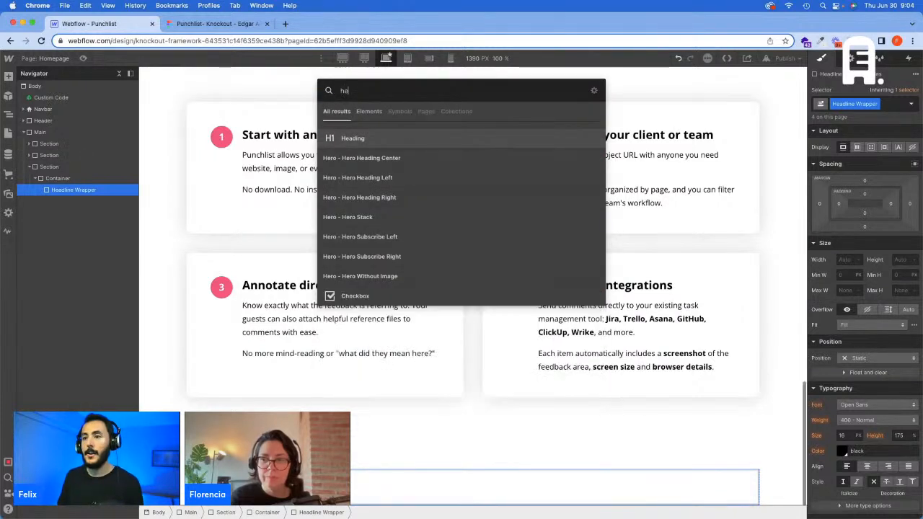
key(Return)
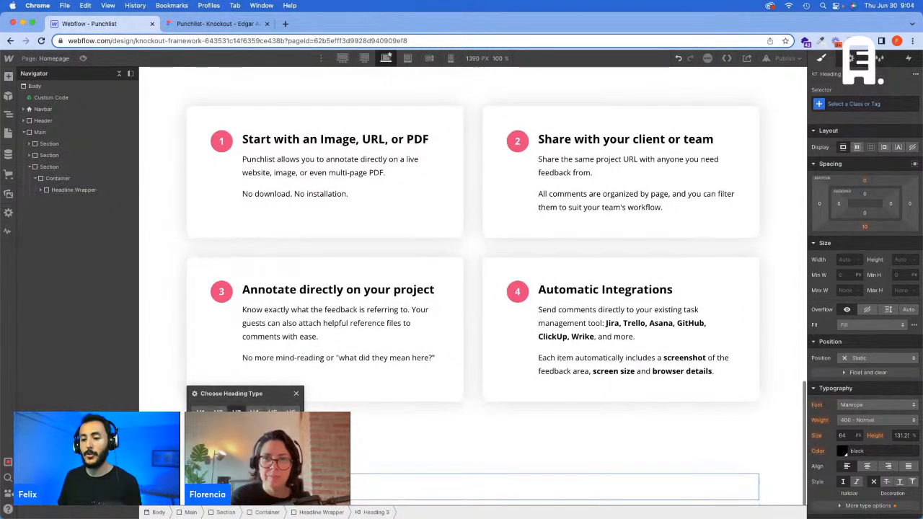
click(236, 408)
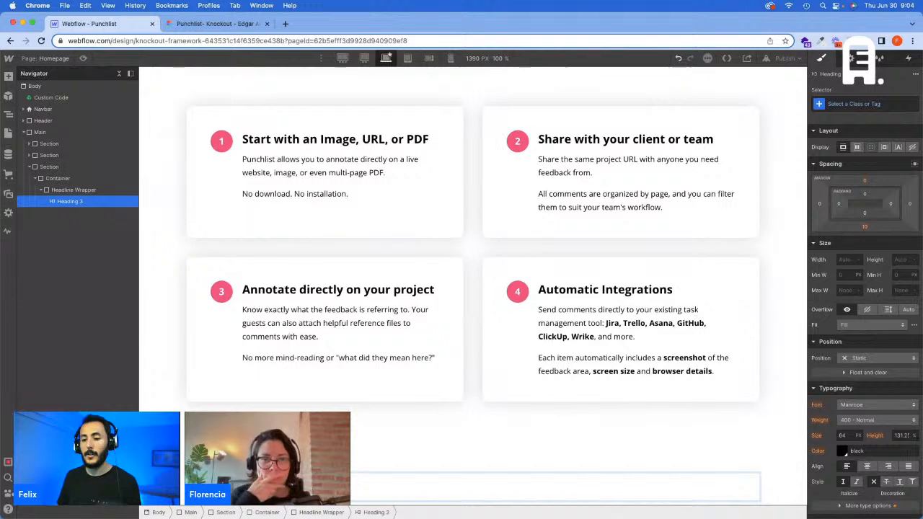
click(357, 443)
click(119, 214)
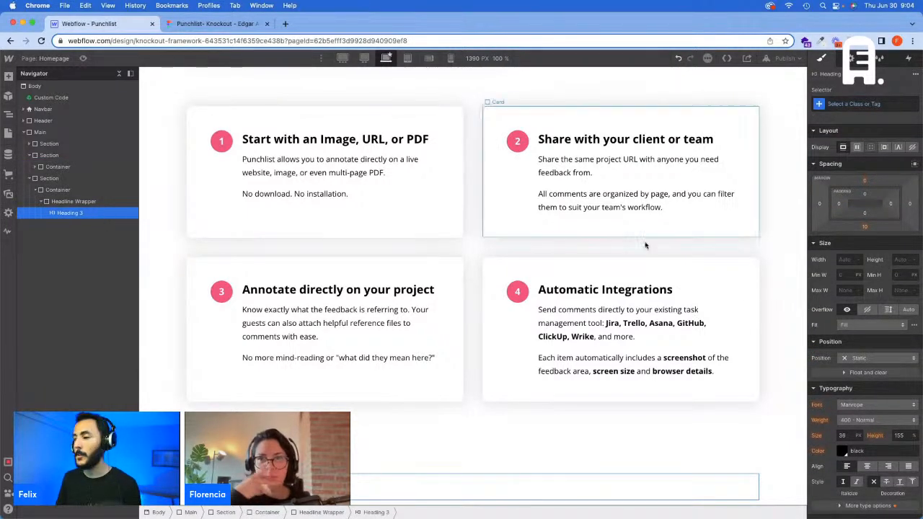
Step: Try the existing Text L class on the new H3 heading
click(856, 102)
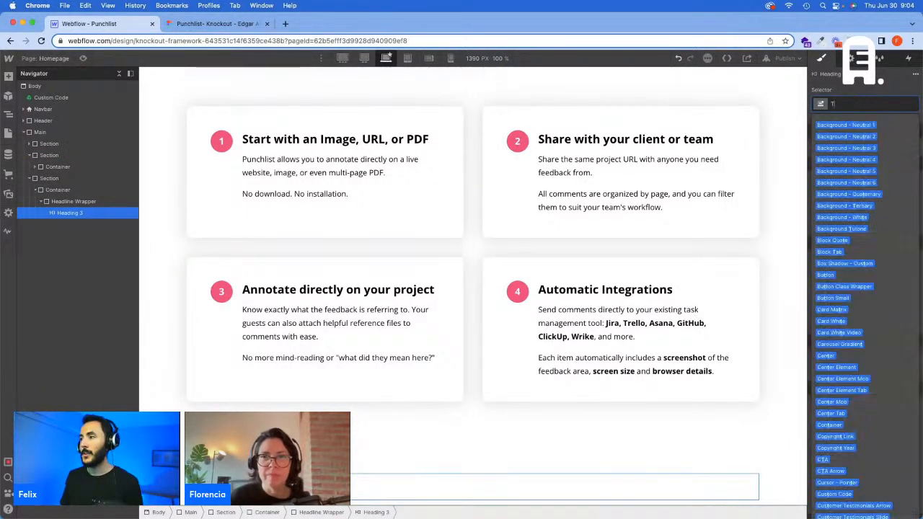
text(Text L)
key(Return)
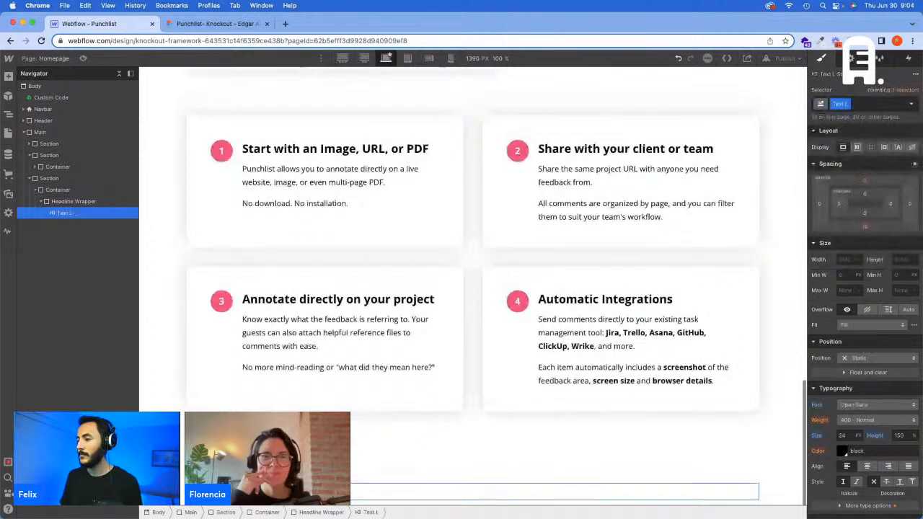
Step: Replace the heading's Text L class with Text M and check its font size
click(870, 101)
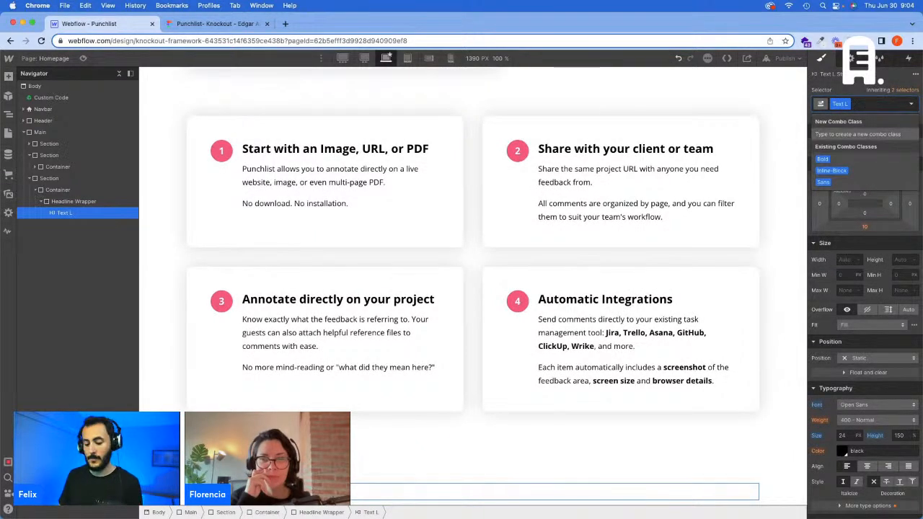
key(BackSpace)
text(Text M)
key(Return)
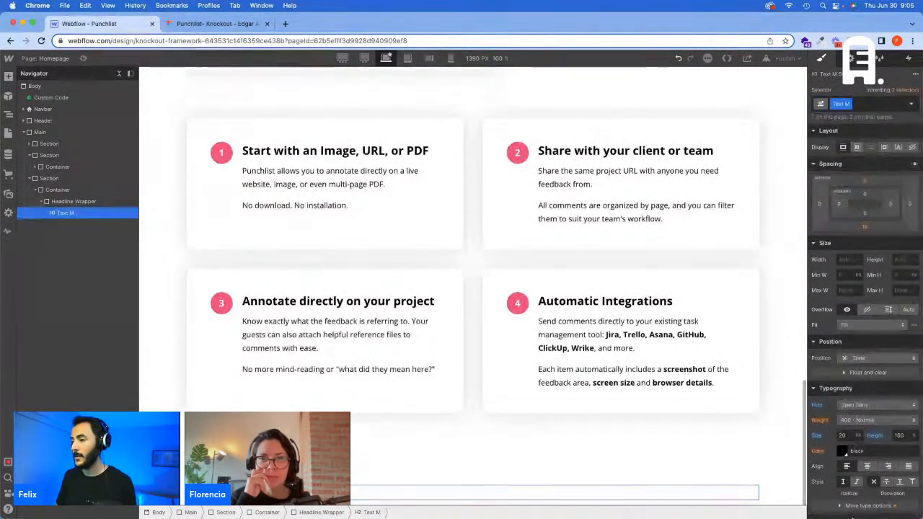
click(847, 437)
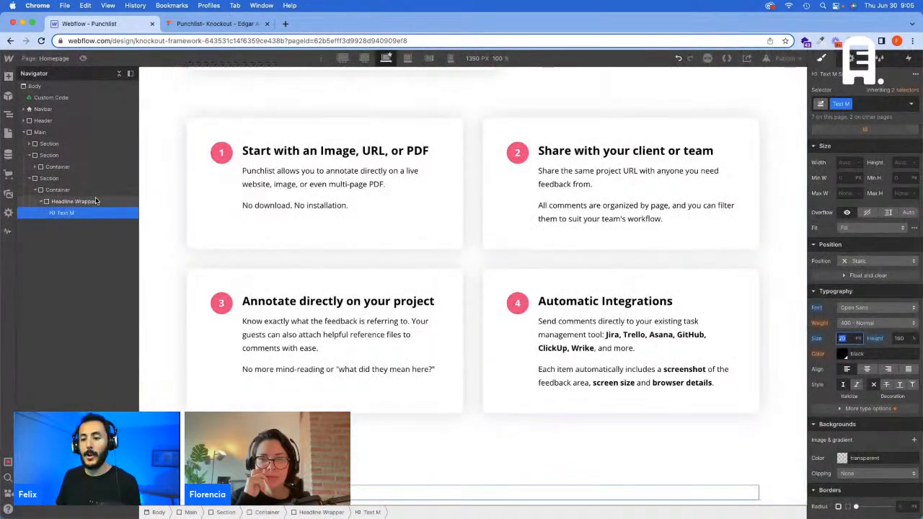
Step: Add the Center combo class to the Headline Wrapper around the "Integrates with" heading
click(96, 201)
click(894, 104)
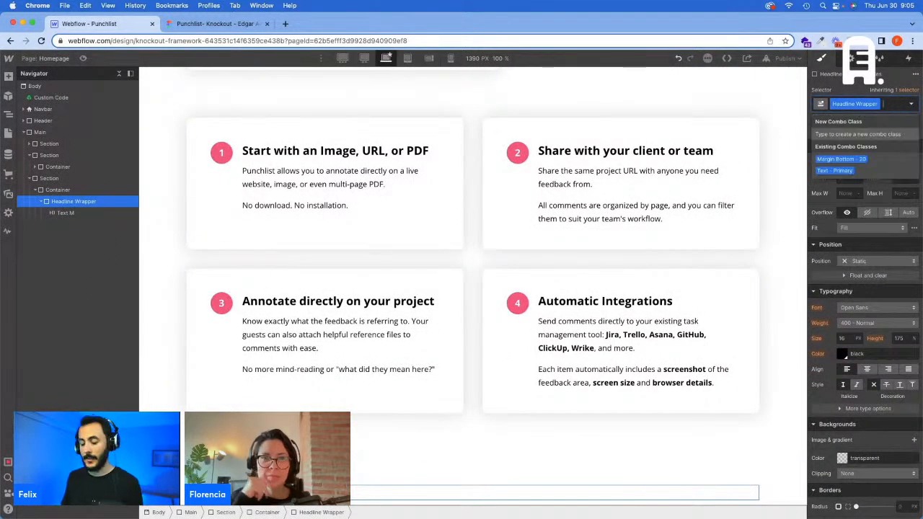
text(Center)
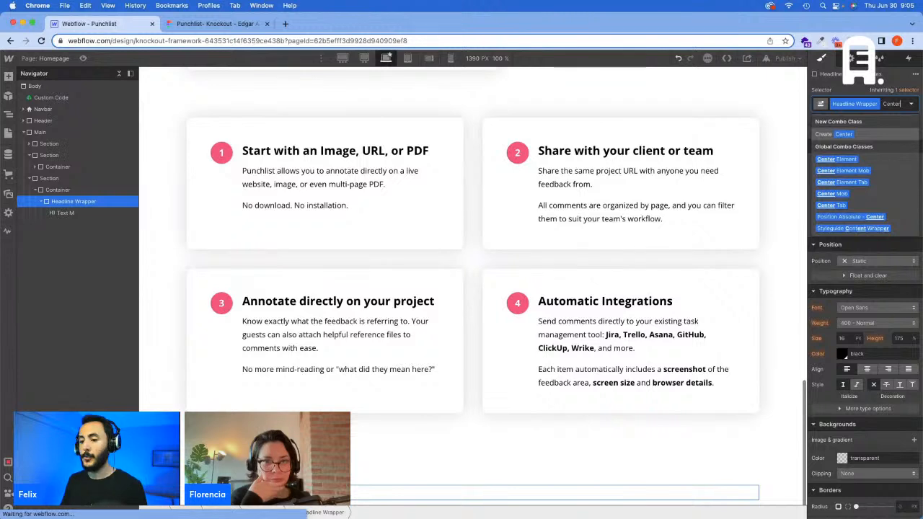
key(Return)
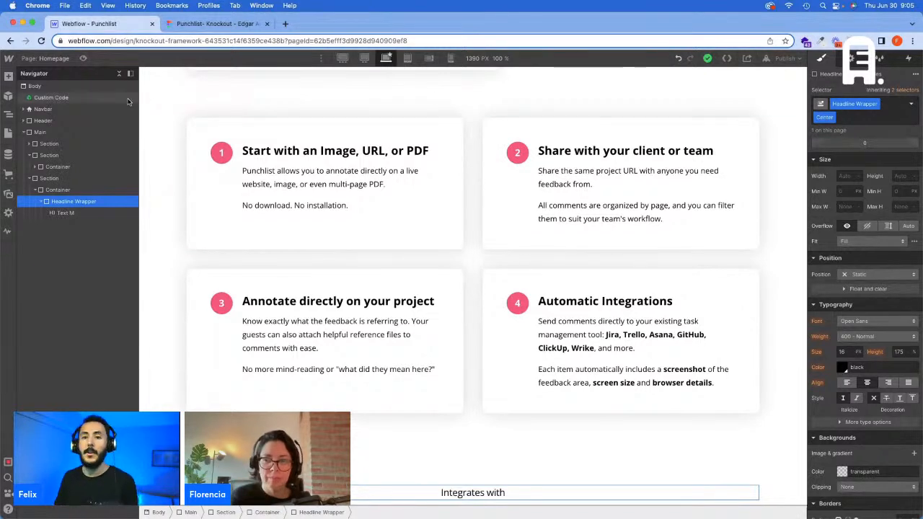
click(8, 132)
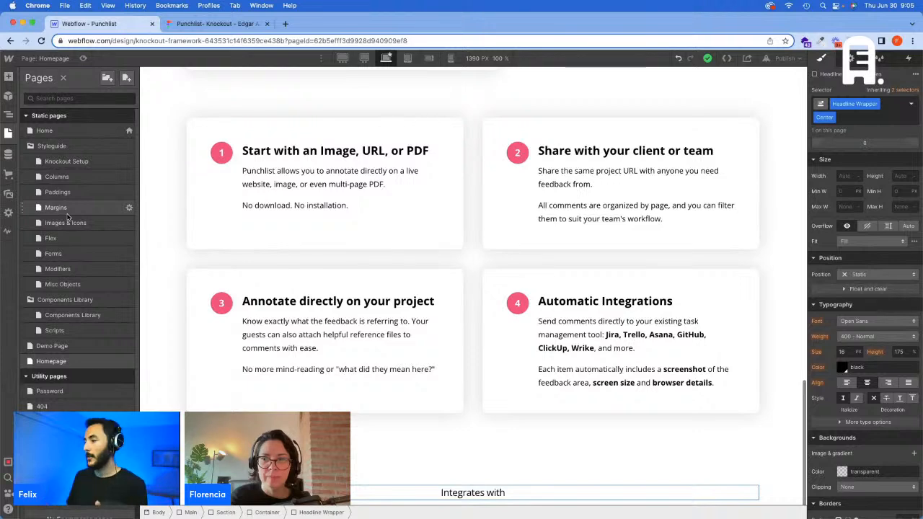
click(8, 133)
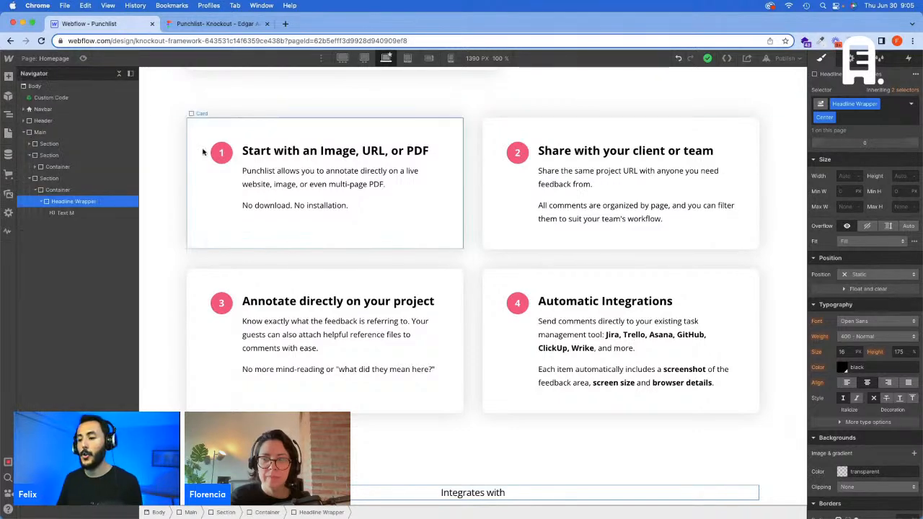
Step: Check the gap below the "Integrates with" text in Figma, and add a Margin Bottom combo class to the Headline Wrapper in Webflow
click(216, 24)
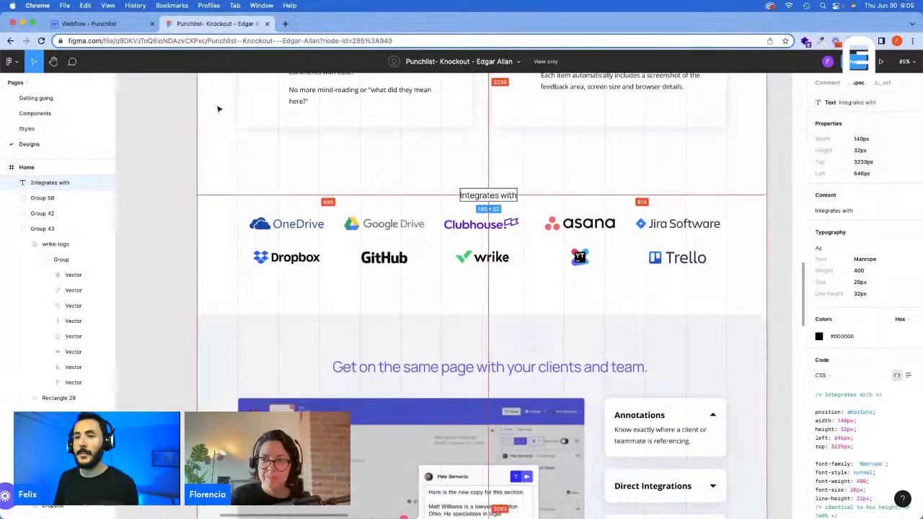
click(119, 29)
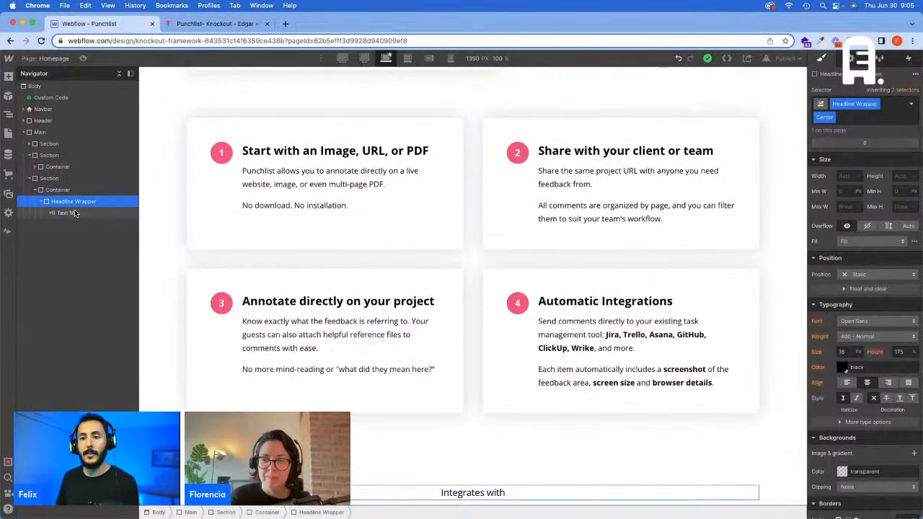
click(41, 202)
click(885, 117)
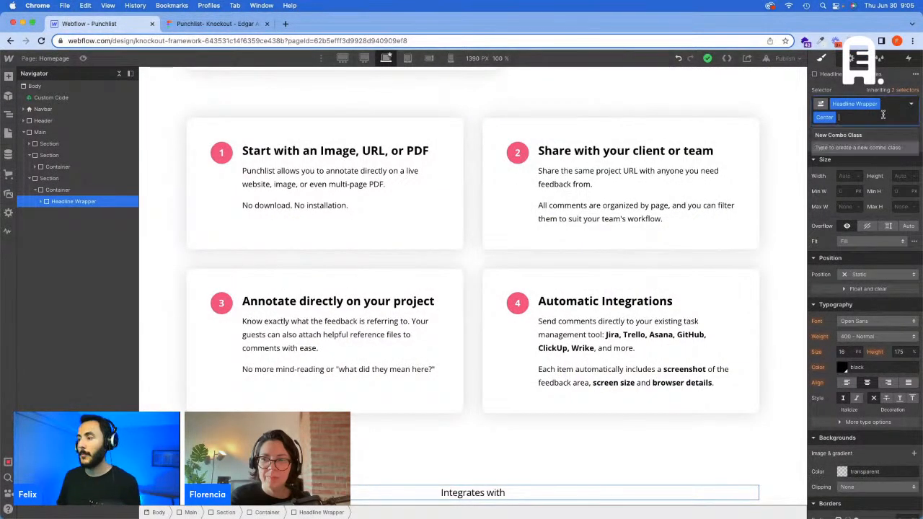
text(Margi)
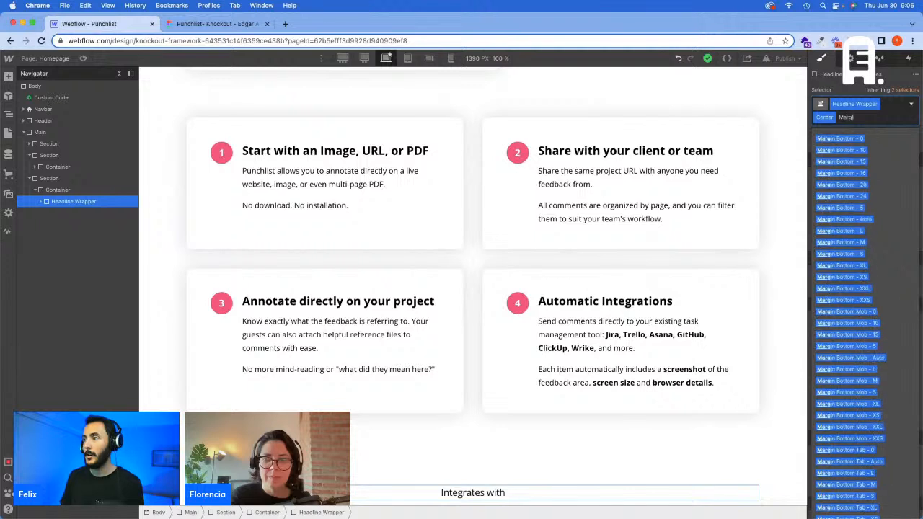
text(n Bottom - 40)
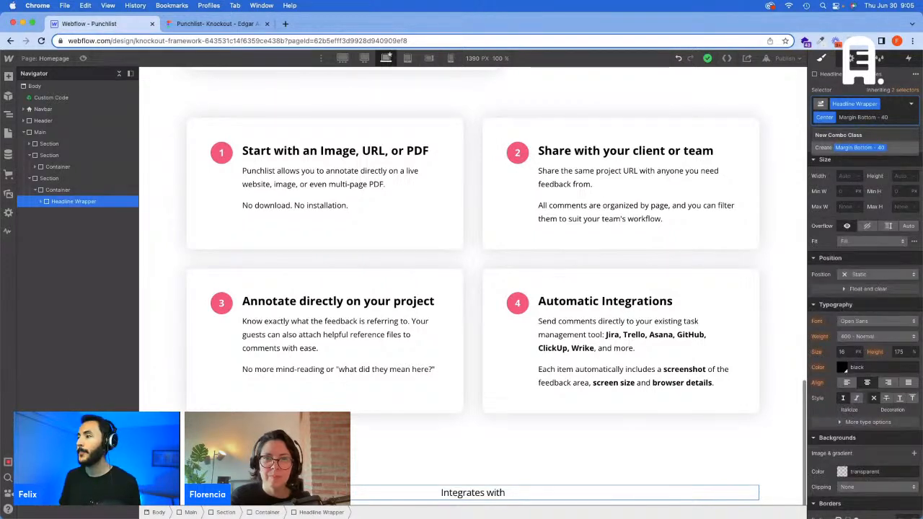
key(Return)
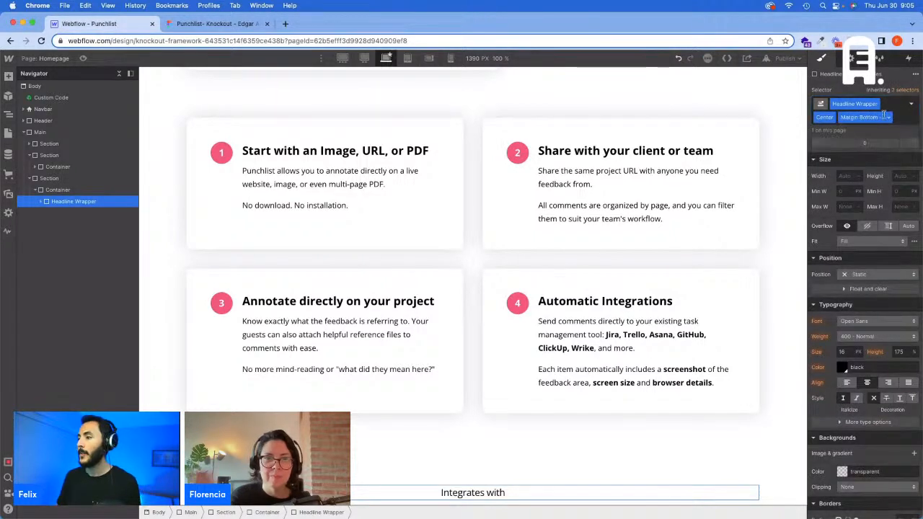
click(72, 190)
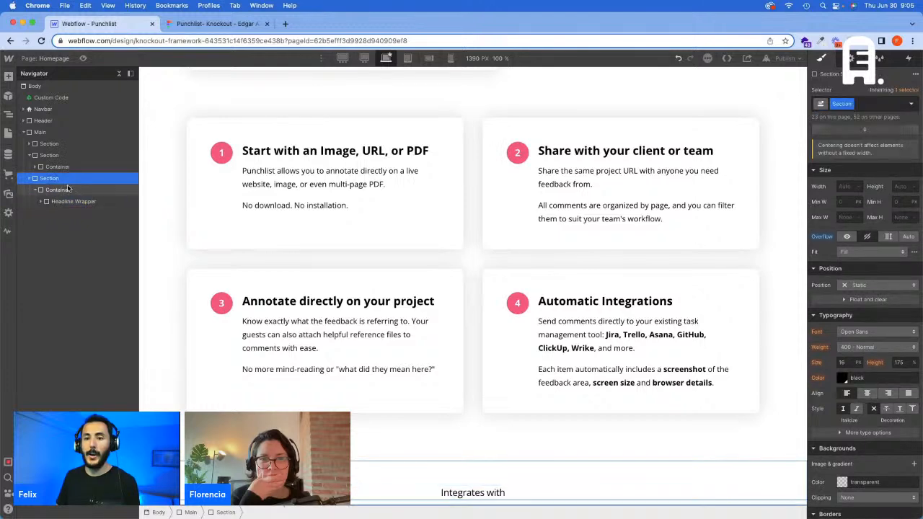
Step: Add a temporary div block after the Headline Wrapper and give it the Margin Bottom - 40 class
key(super+e)
text(d)
key(Return)
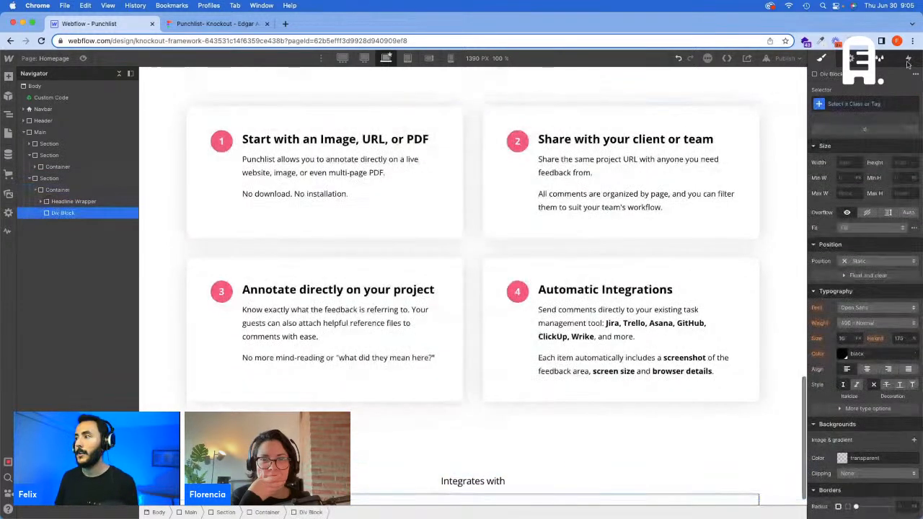
click(873, 102)
text(Margin Bottom - 40)
click(873, 130)
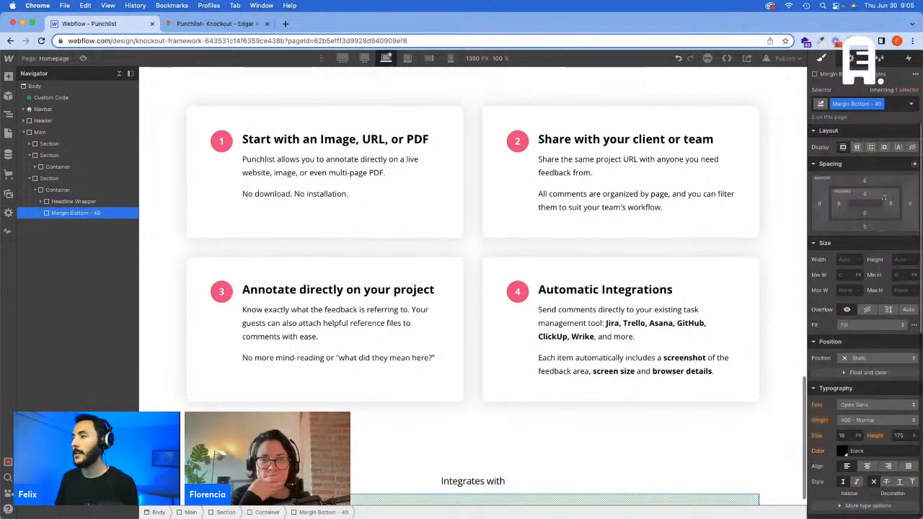
Step: Set the bottom margin of the Margin Bottom - 40 class to 40 px at the base breakpoint
click(865, 226)
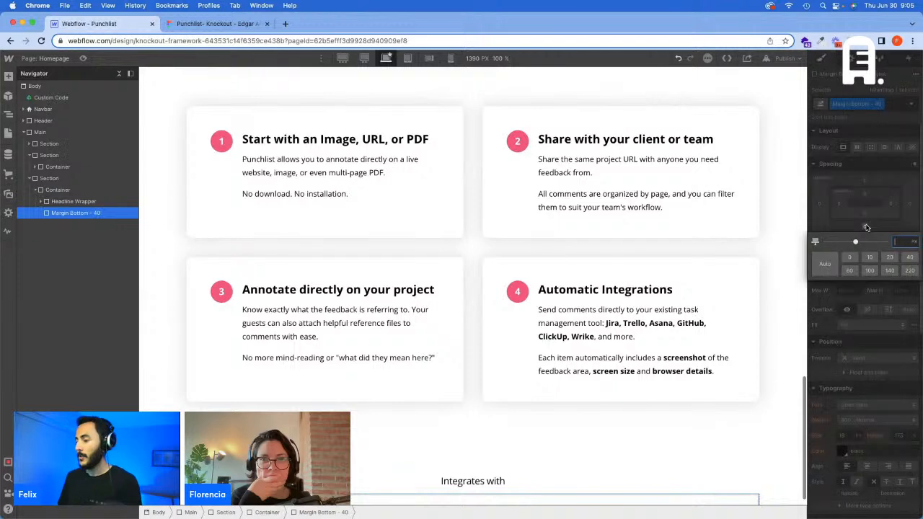
text(40)
key(Return)
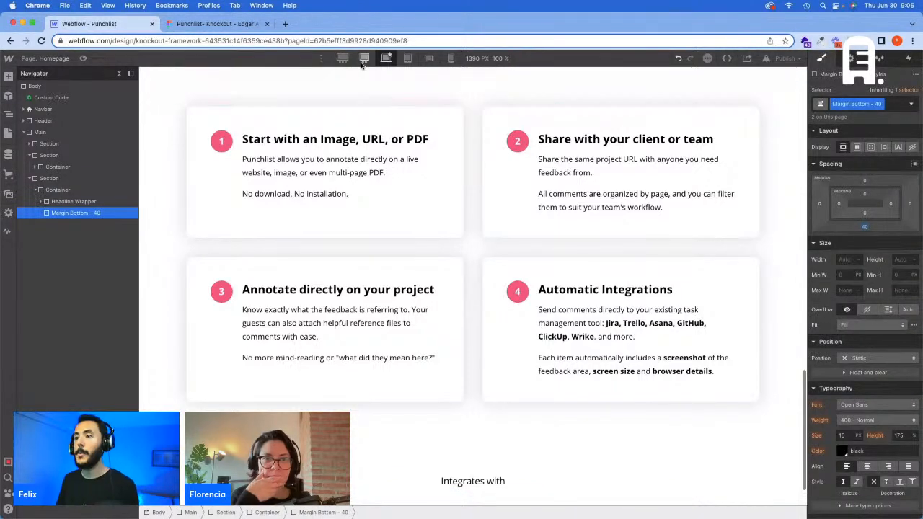
Step: Switch to the 1440 px breakpoint and compute 40/1440*100 in Calculator for the margin's viewport-width value
click(364, 62)
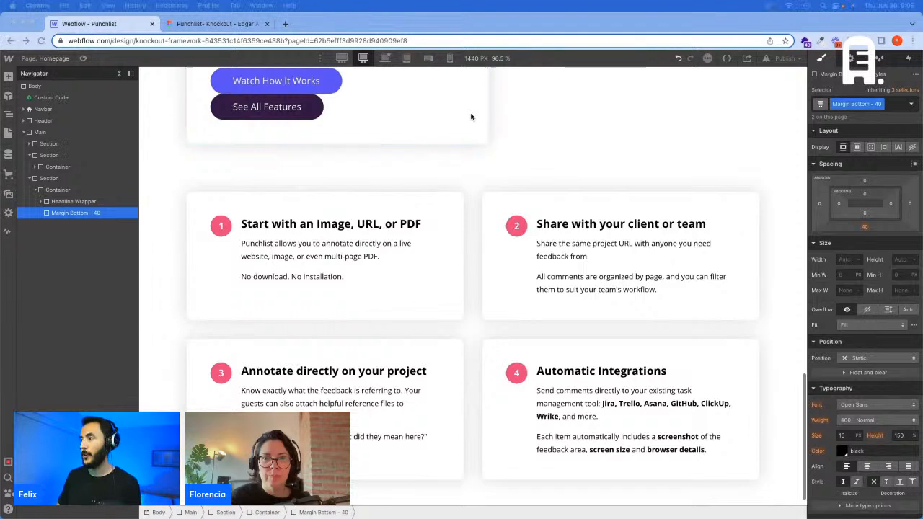
drag(648, 137, 633, 137)
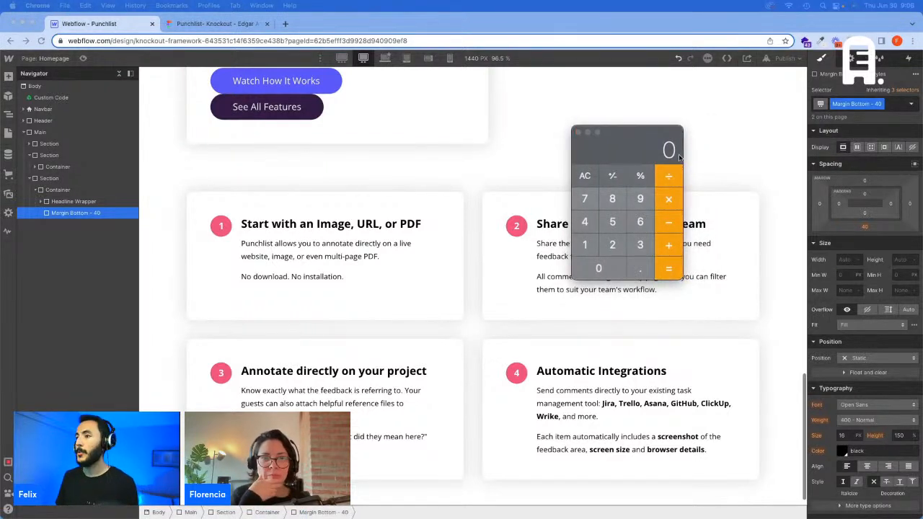
click(585, 176)
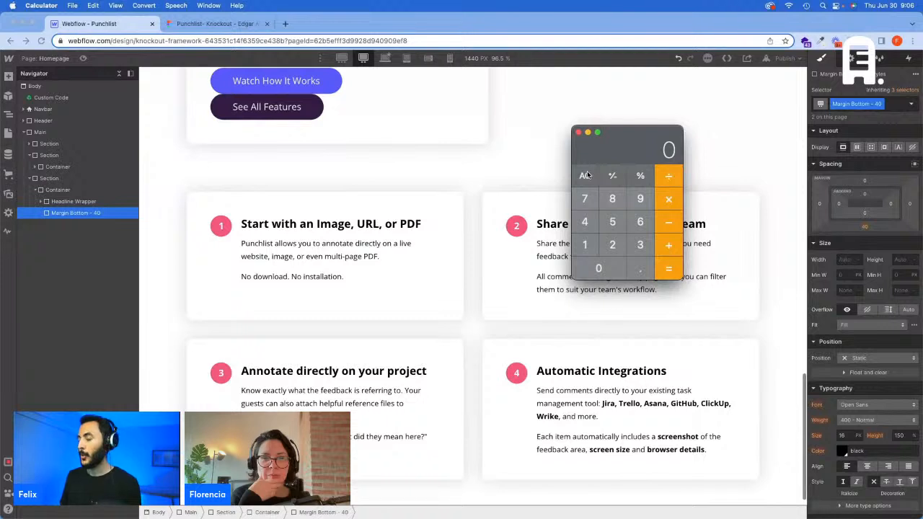
text(40/1440)
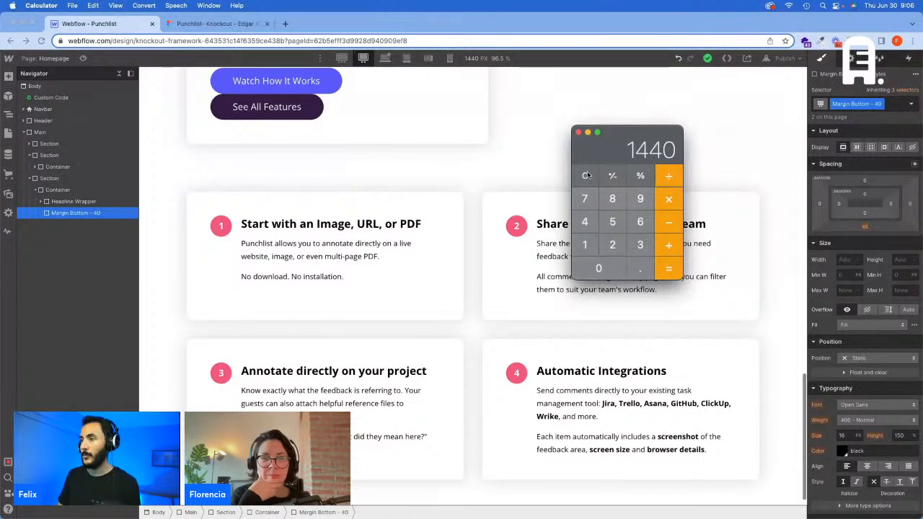
key(Return)
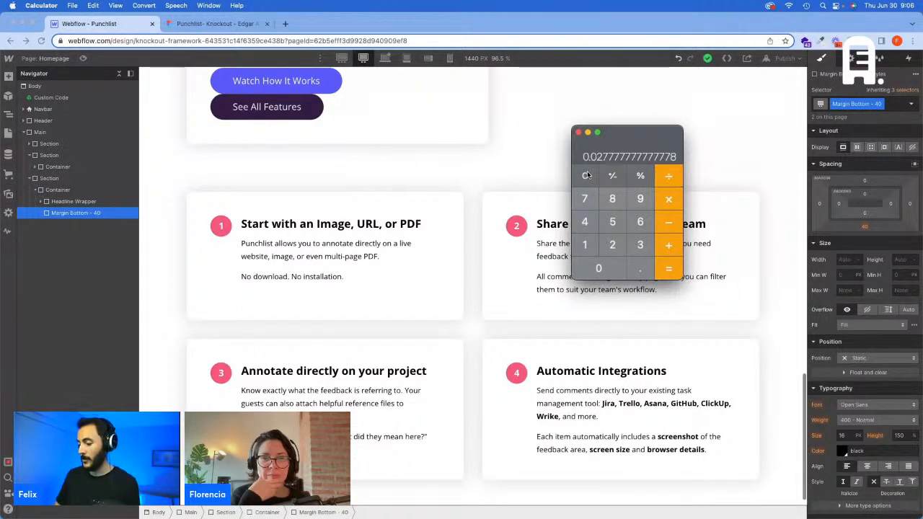
text(*100)
key(Return)
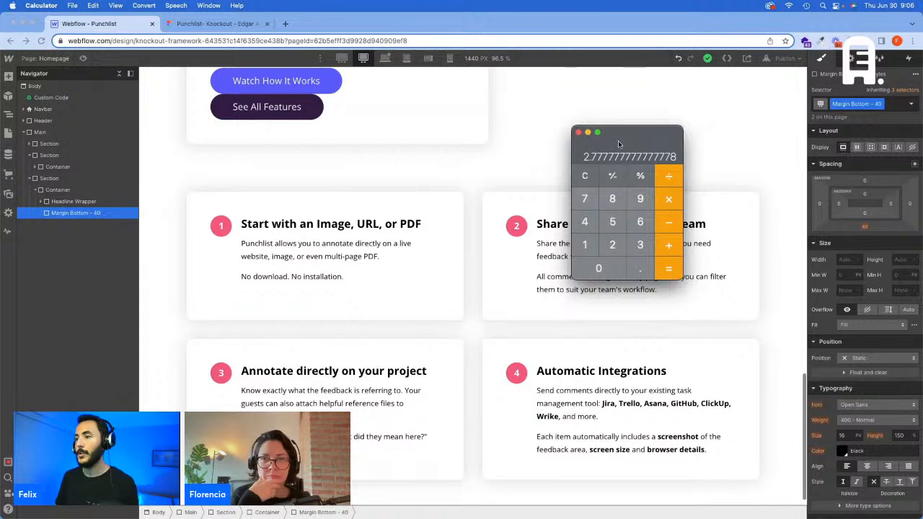
Step: Set the Margin Bottom - 40 class's bottom margin to 2.777 VW at the 1440 px breakpoint in Webflow
click(891, 236)
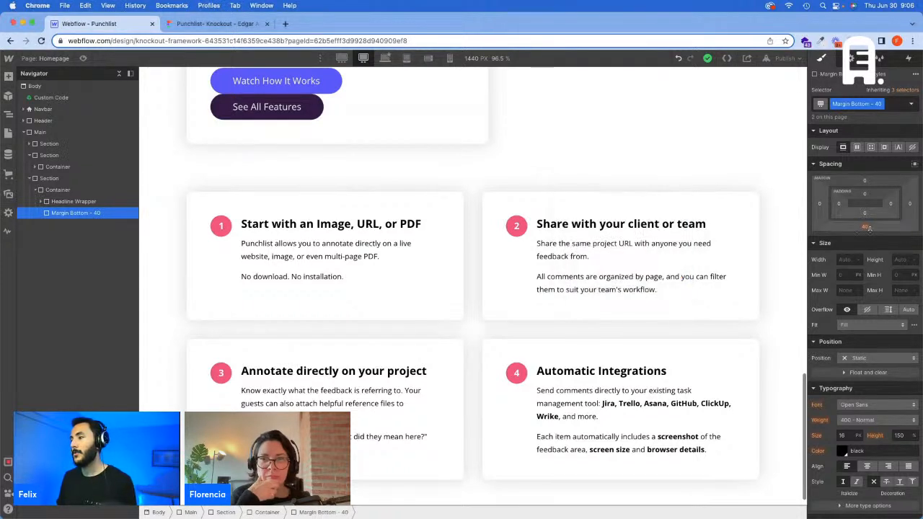
click(866, 227)
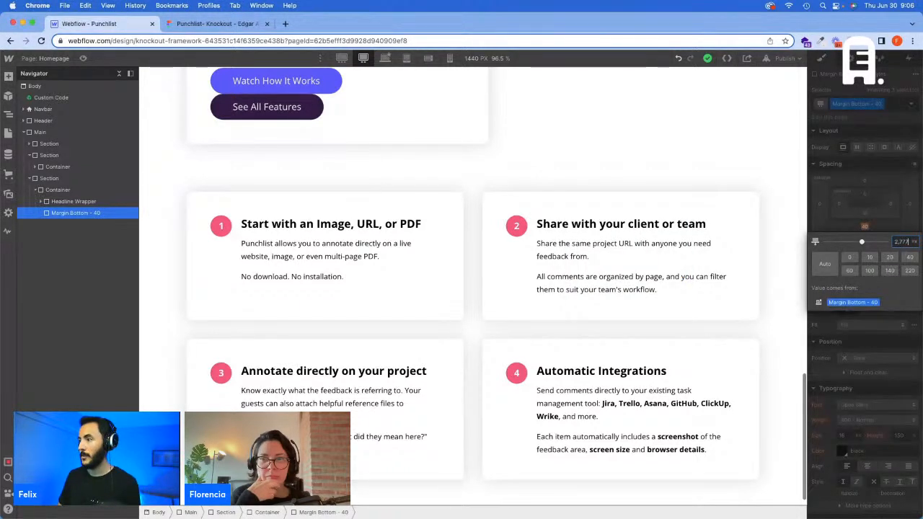
key(Return)
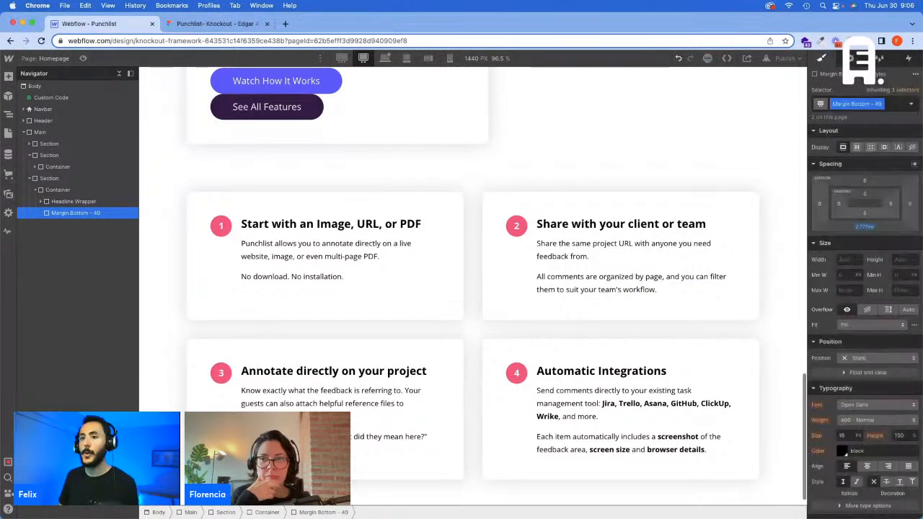
Step: Switch to the 1920 px breakpoint and compute 40*1.333 in Calculator for the larger bottom margin
click(341, 57)
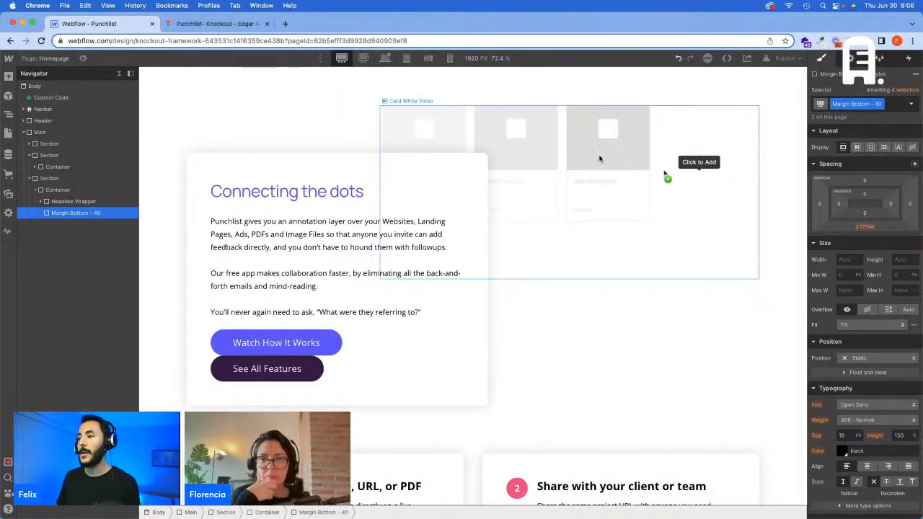
scroll(598, 159, down, 5)
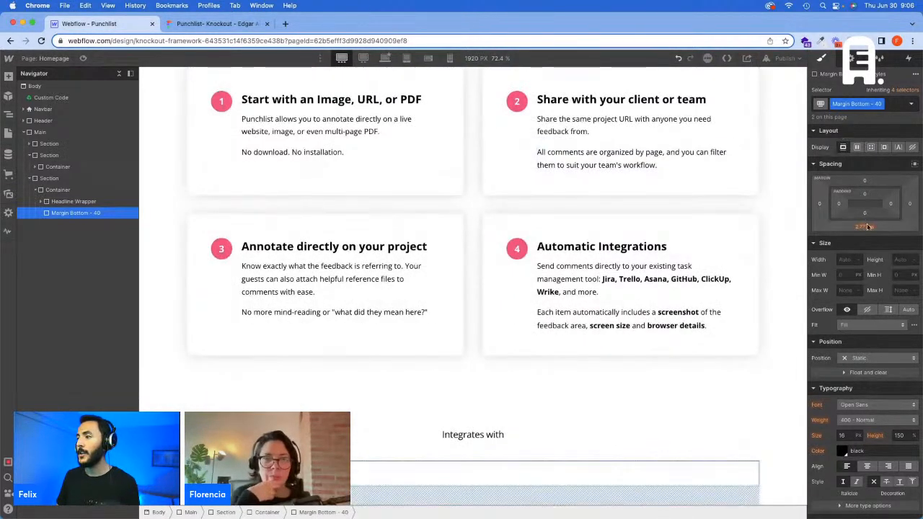
key(super+Tab)
key(Escape)
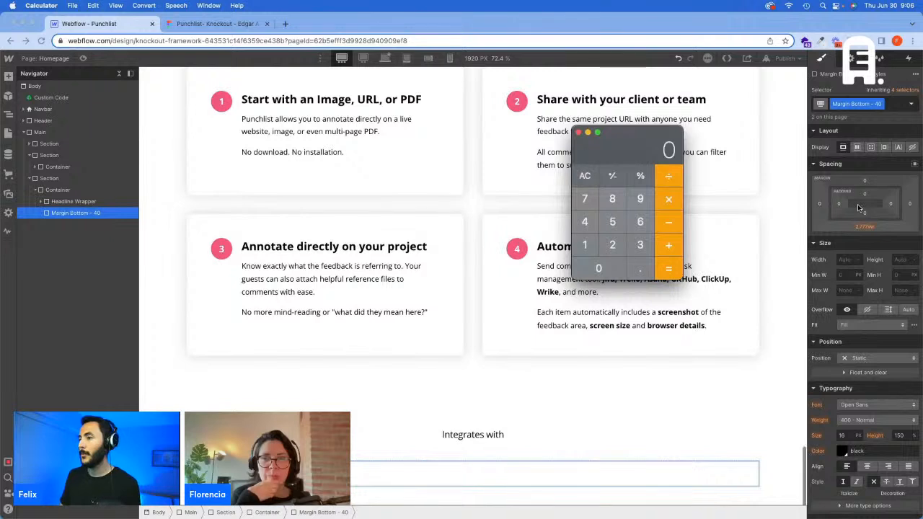
text(40)
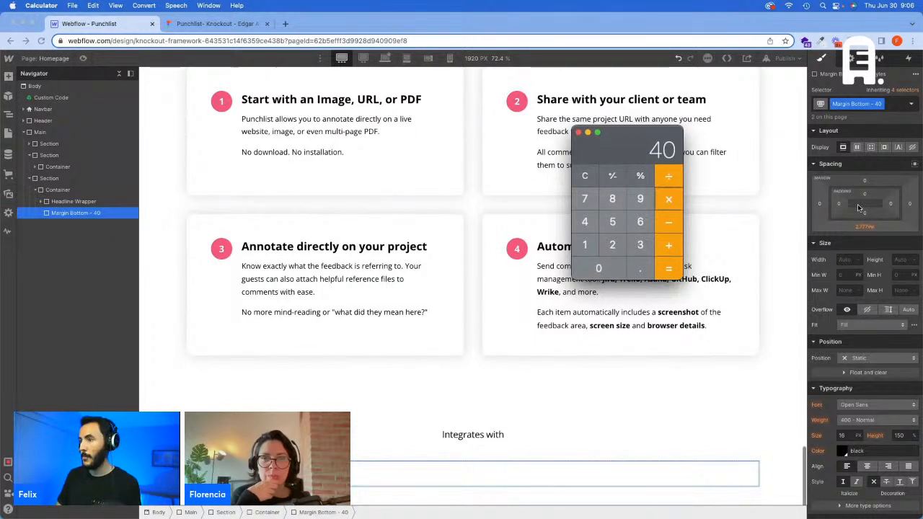
text(*1.333)
key(Return)
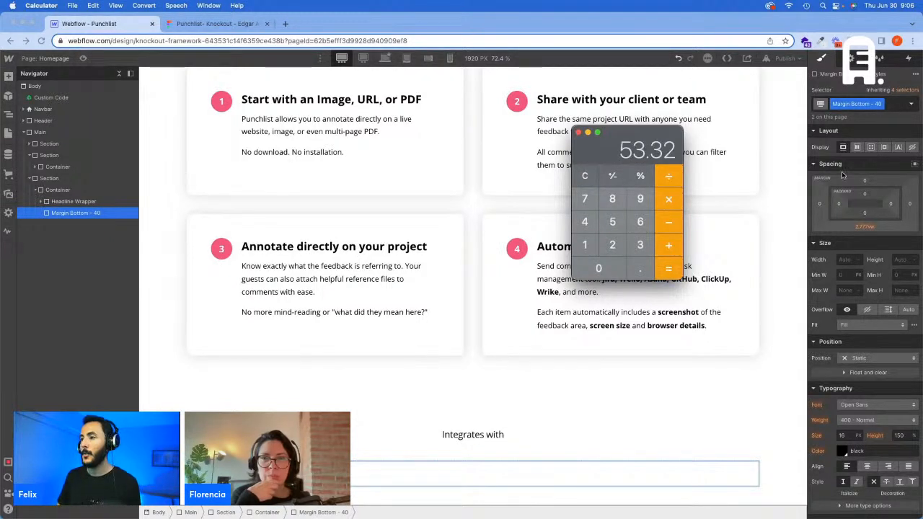
Step: Set the class's bottom margin to 53.32 px at the 1920 px breakpoint in Webflow, and delete the temporary div block
click(867, 225)
click(868, 225)
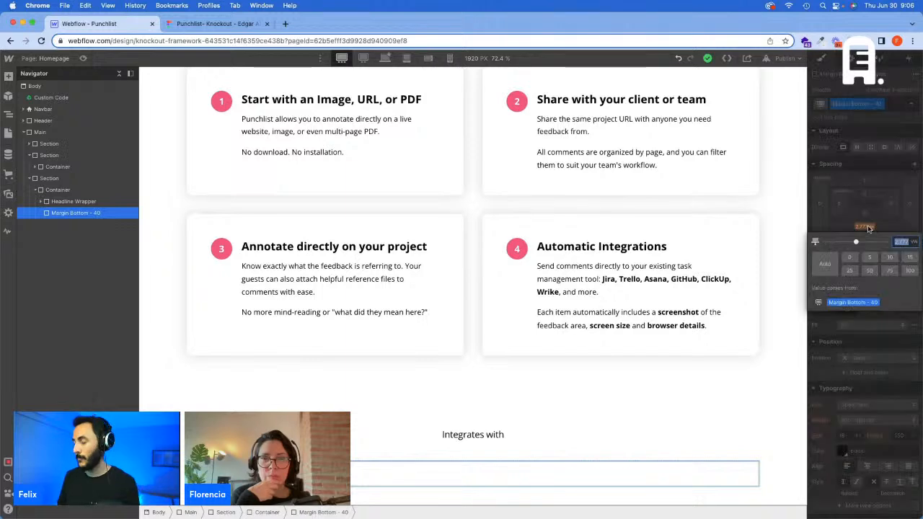
text(53.32)
key(Return)
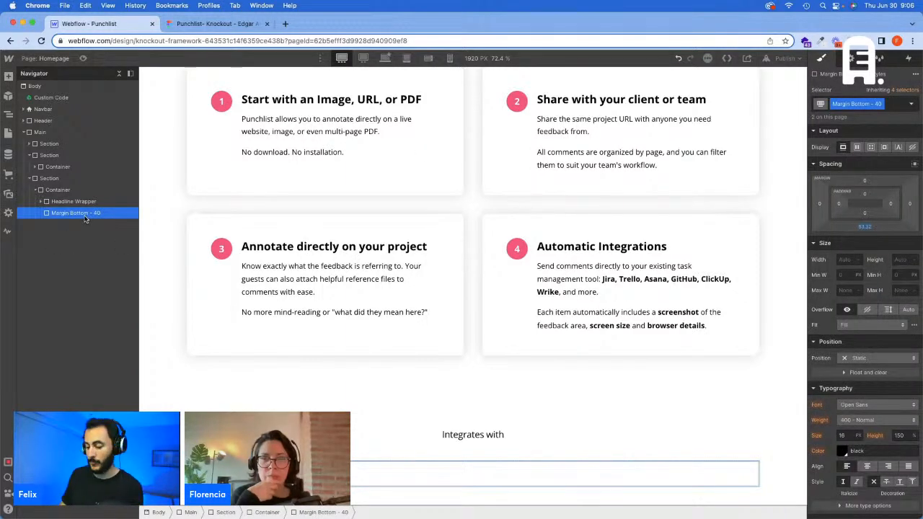
key(Delete)
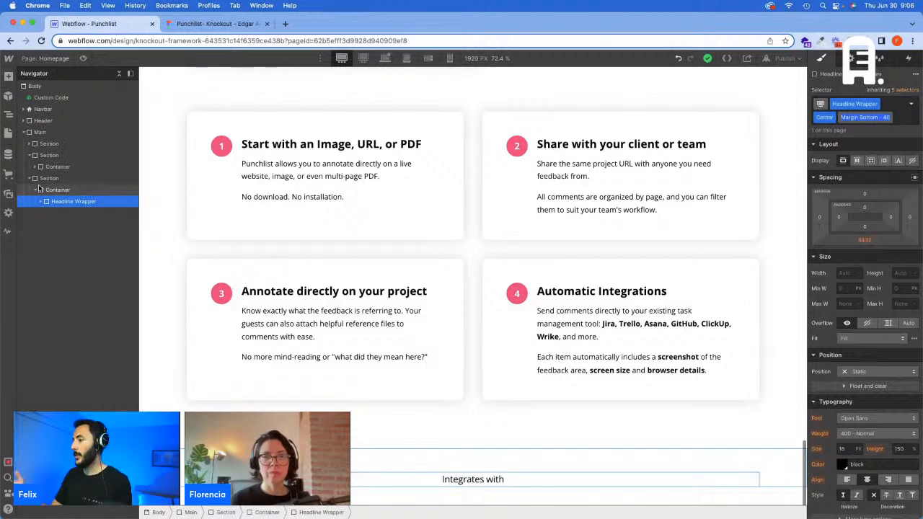
Step: Examine the layout of the integration logos under "Integrates with" in Figma and return to Webflow
click(242, 24)
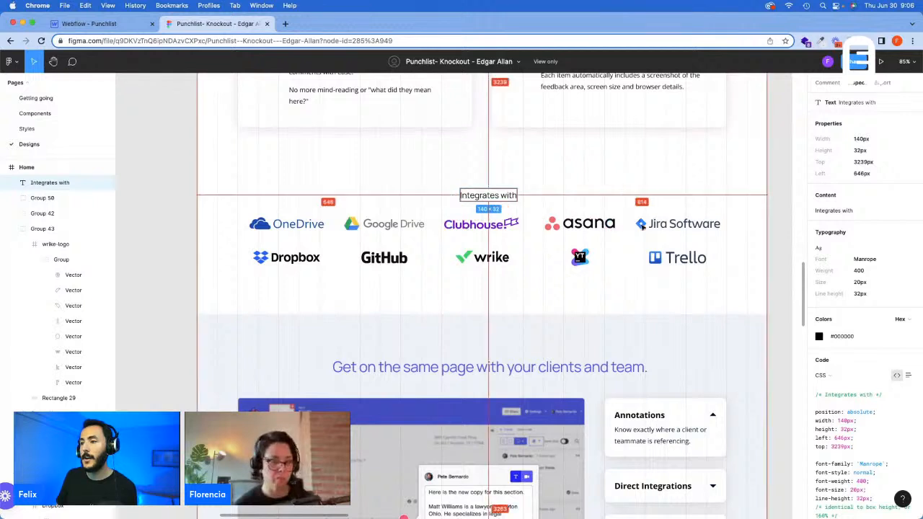
click(349, 229)
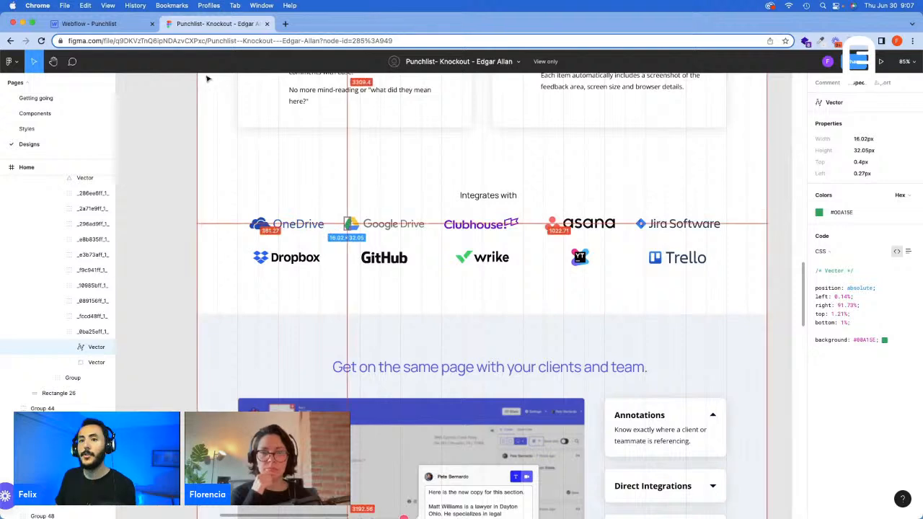
click(108, 23)
Step: Add a new div block inside the last section's Container, below the Headline Wrapper
click(44, 201)
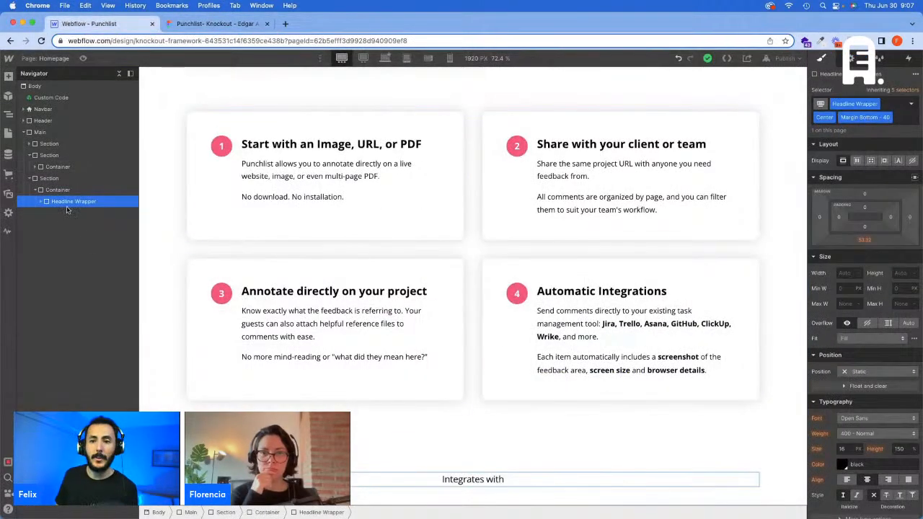
click(58, 190)
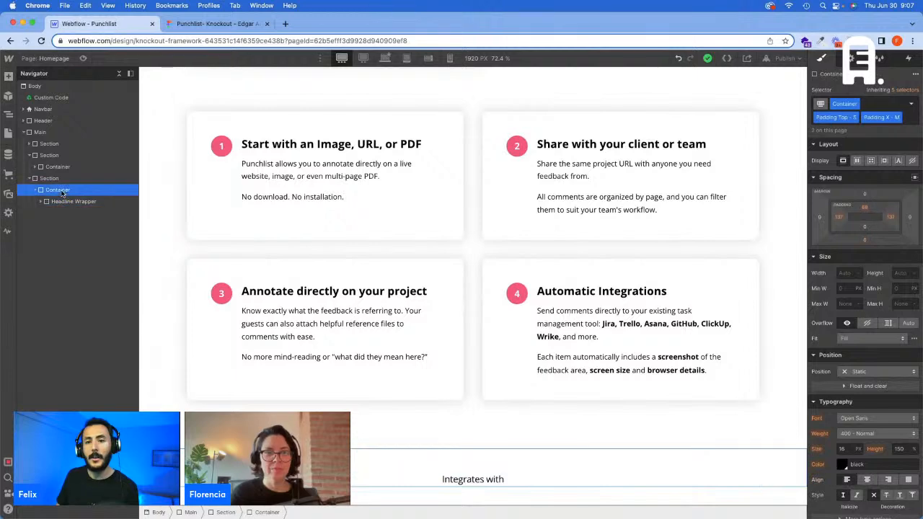
key(super+e)
key(Return)
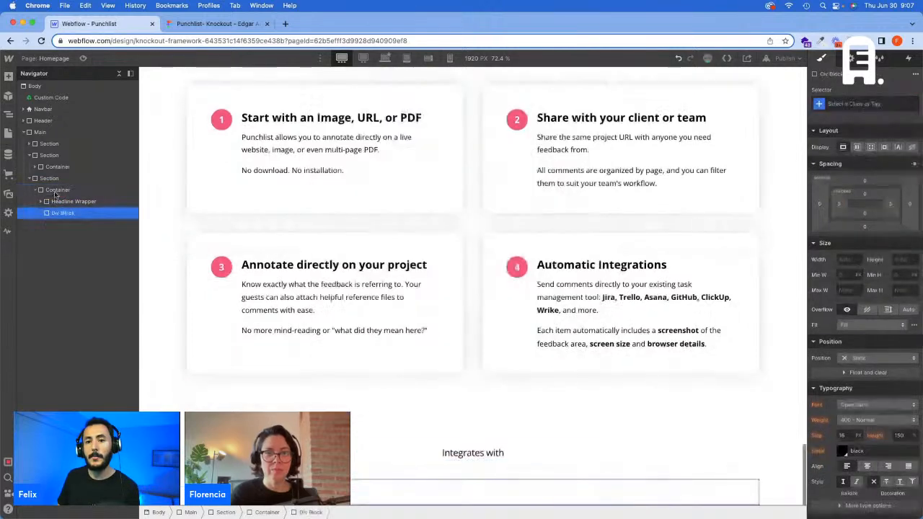
Step: Check the logo columns in Figma and create the class "Grid - 5 Column" on the new div block in Webflow
click(873, 105)
text(Grid -)
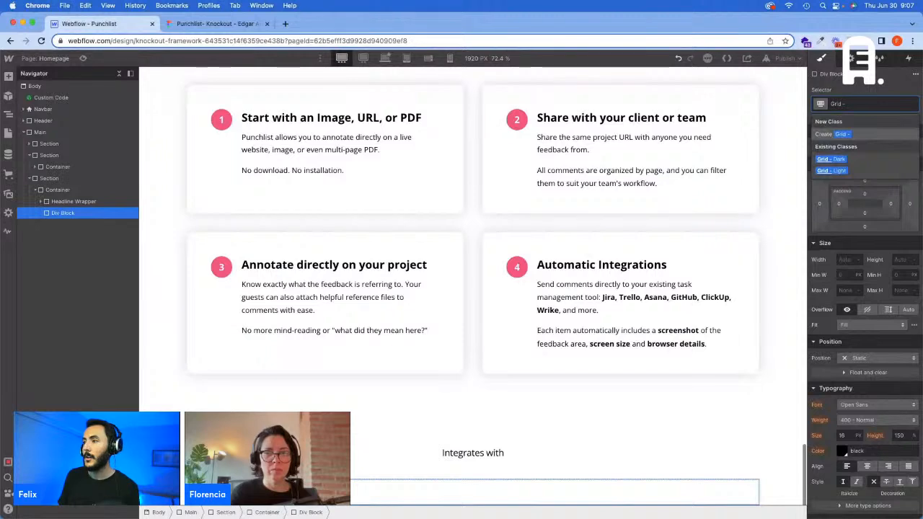
click(198, 25)
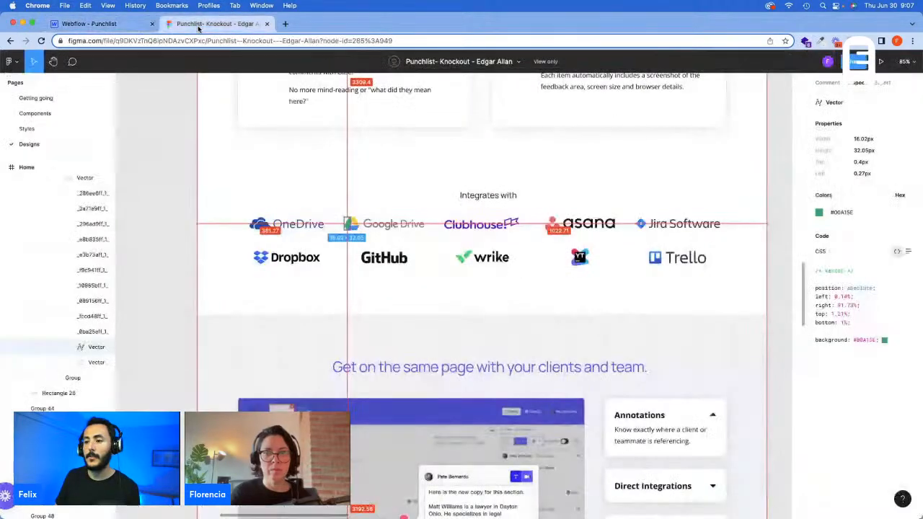
click(51, 23)
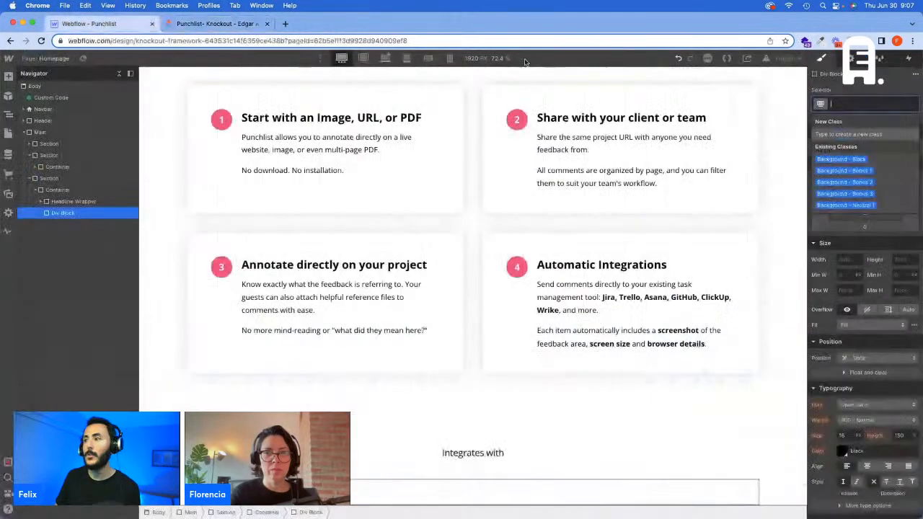
text(Grid)
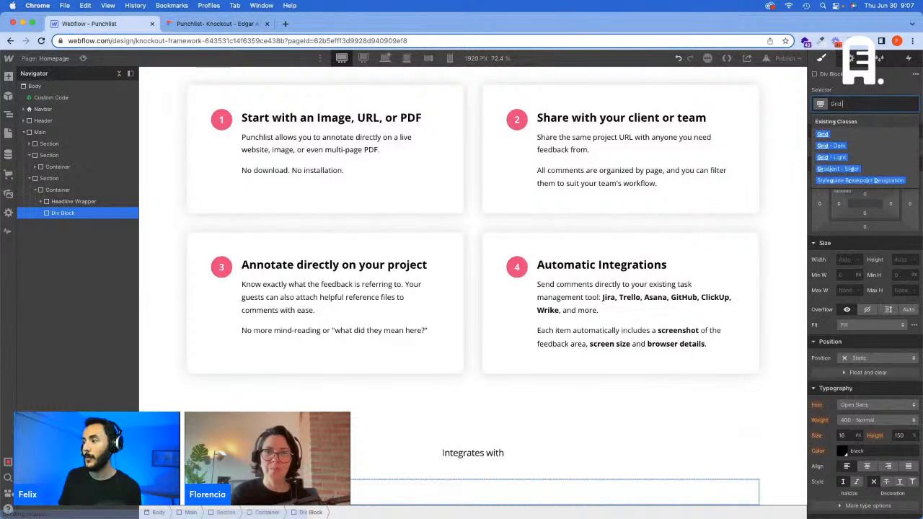
text( - 5 Column)
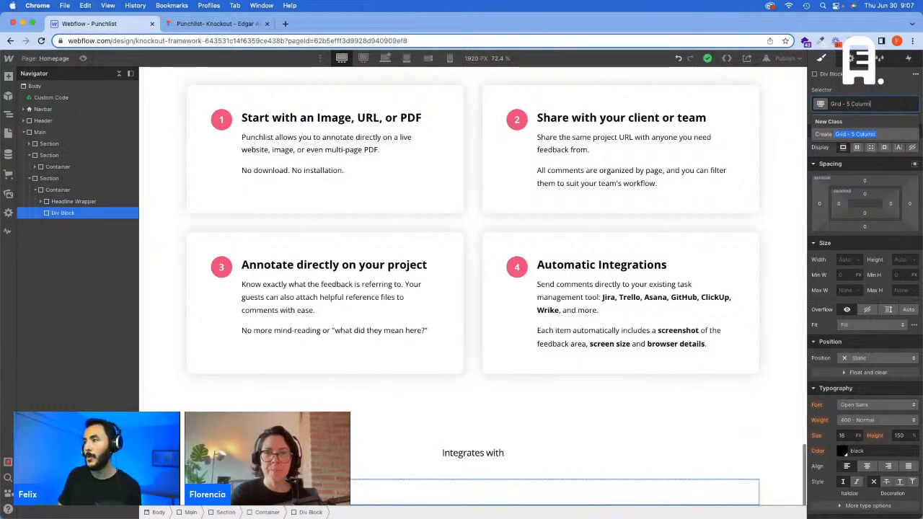
key(Return)
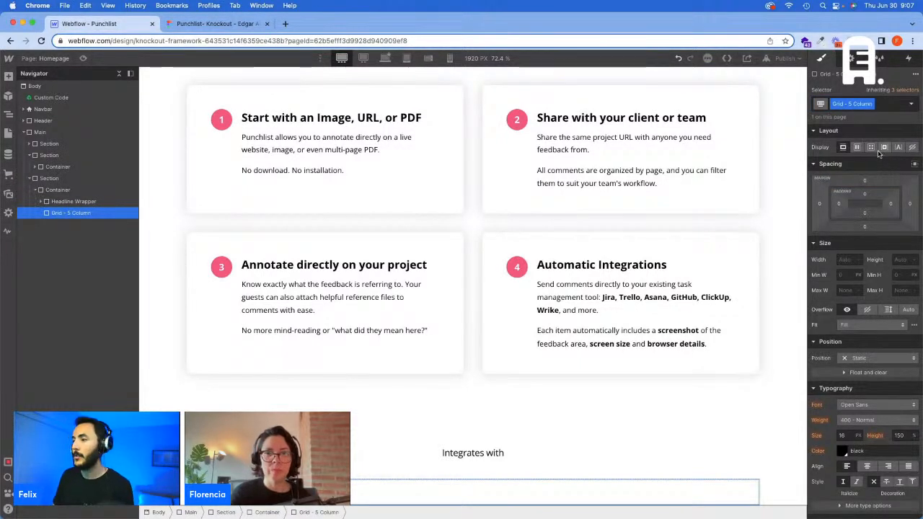
click(871, 148)
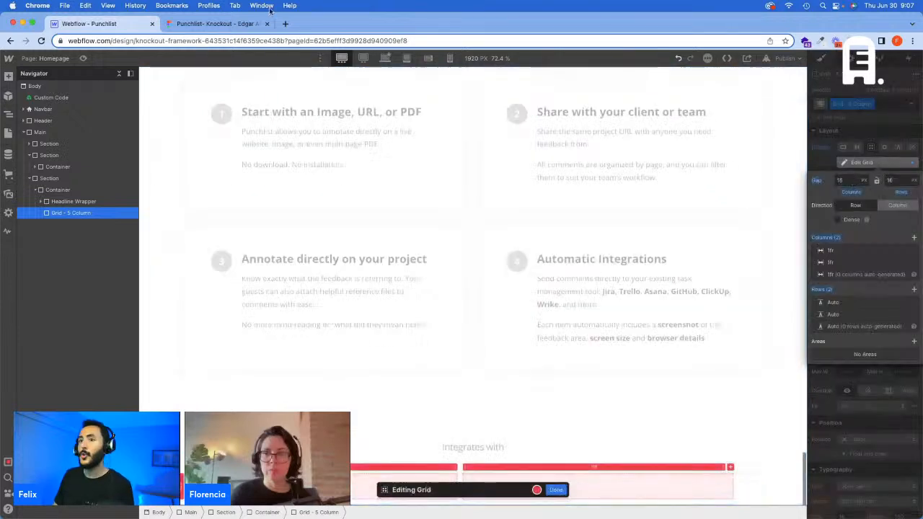
click(213, 23)
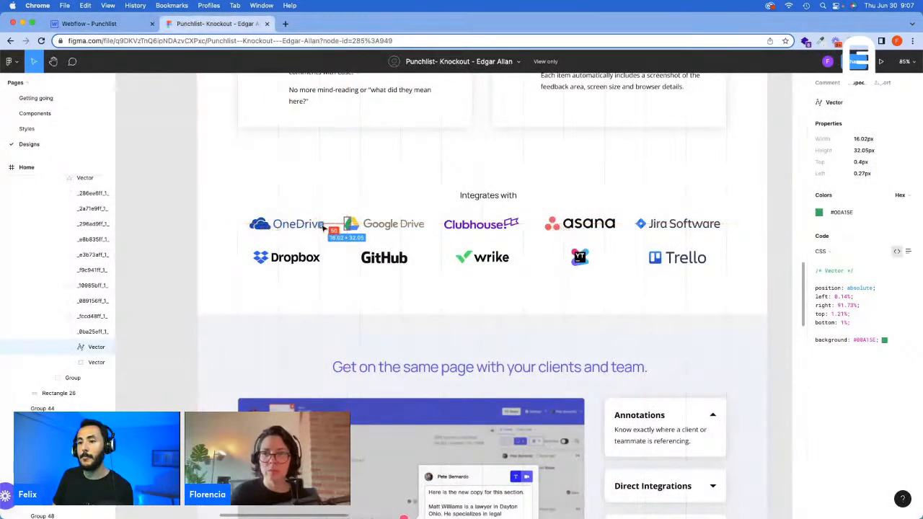
click(122, 29)
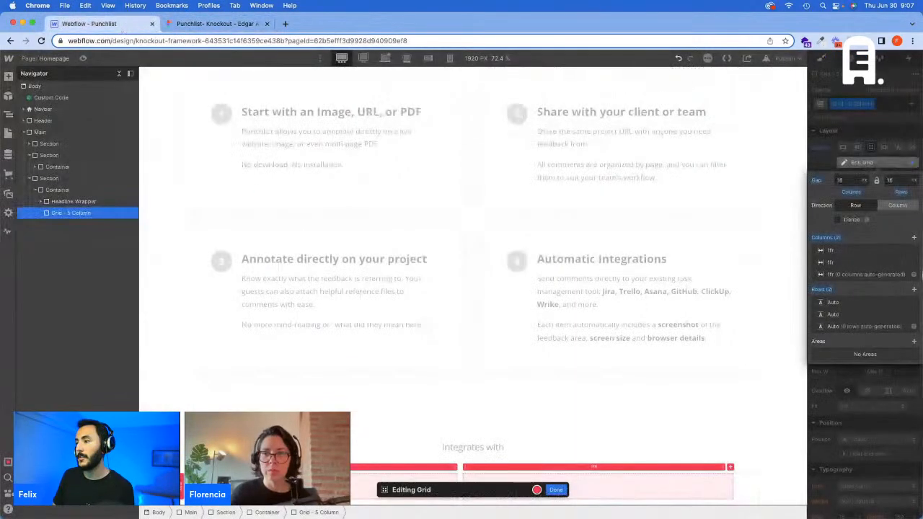
click(841, 180)
text(50)
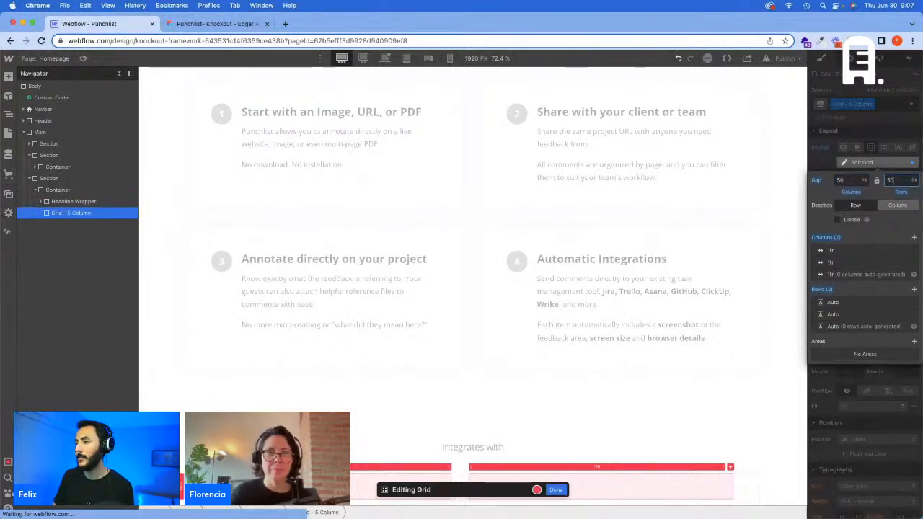
click(913, 237)
click(914, 237)
click(913, 238)
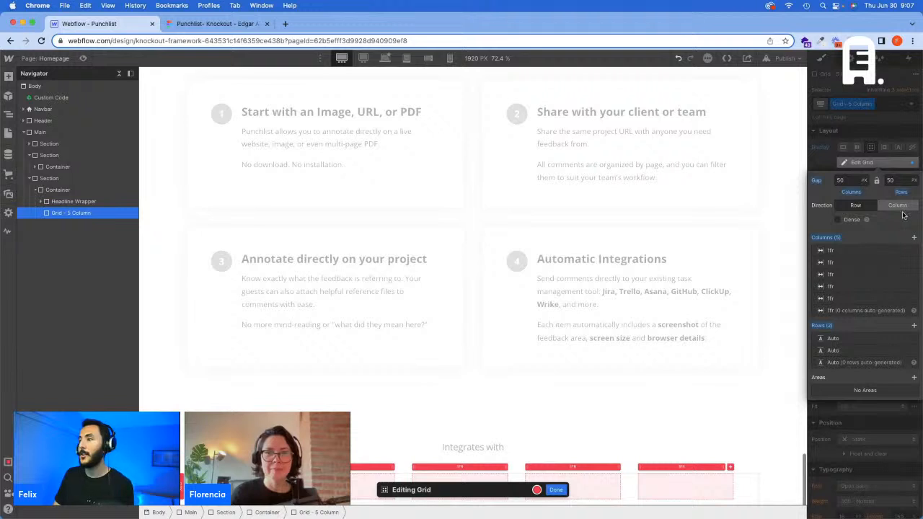
click(863, 154)
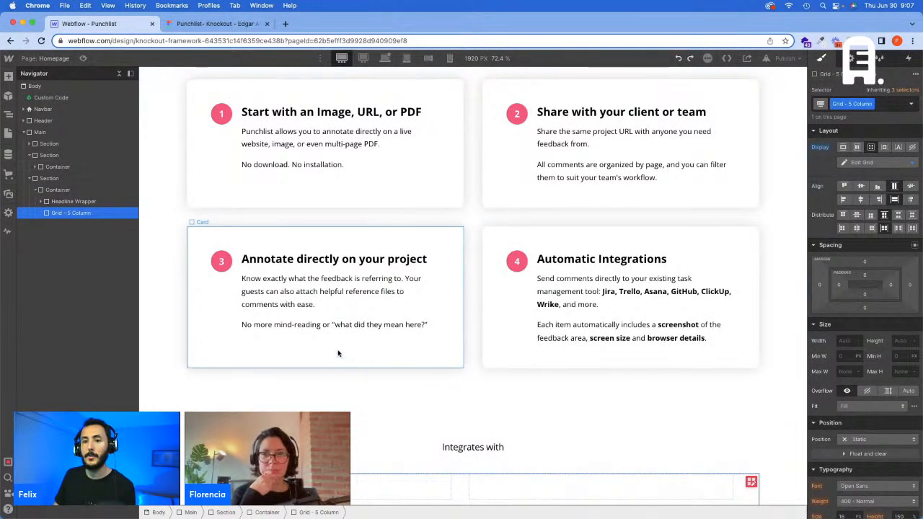
key(super+z)
key(super+z)
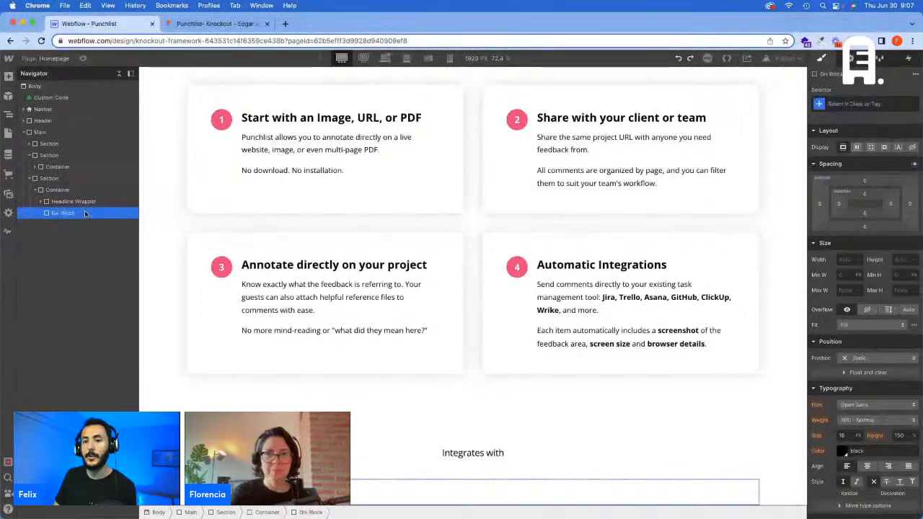
Step: Switch to the base desktop breakpoint and create the class "Grid - 5 Col" on the div block below the Headline Wrapper
click(386, 58)
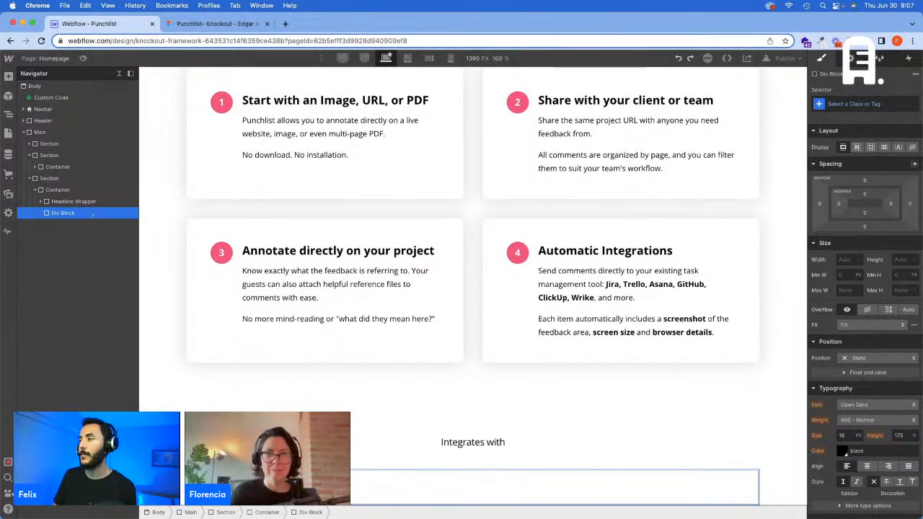
click(872, 105)
text(Grid)
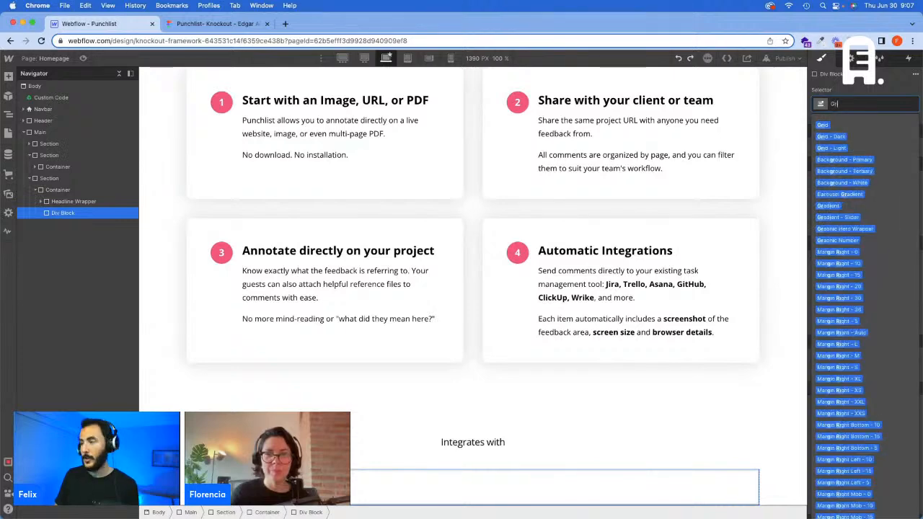
text( -)
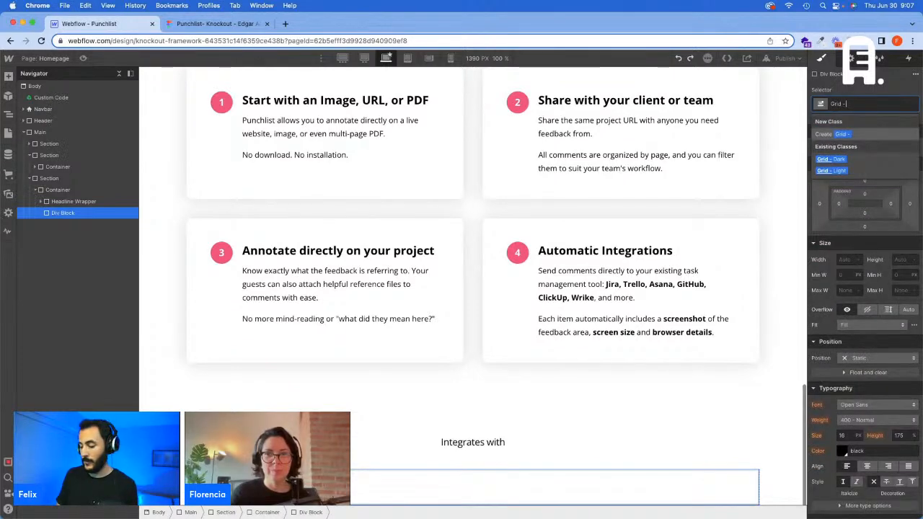
text( 5 Col)
key(Return)
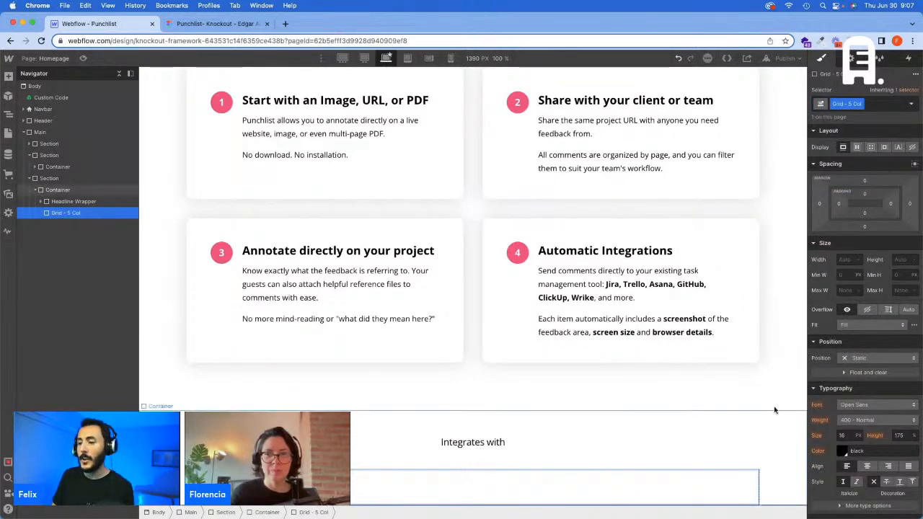
Step: Make the "Grid - 5 Col" block a grid with 50 px column and row gaps and five 1fr columns
click(870, 147)
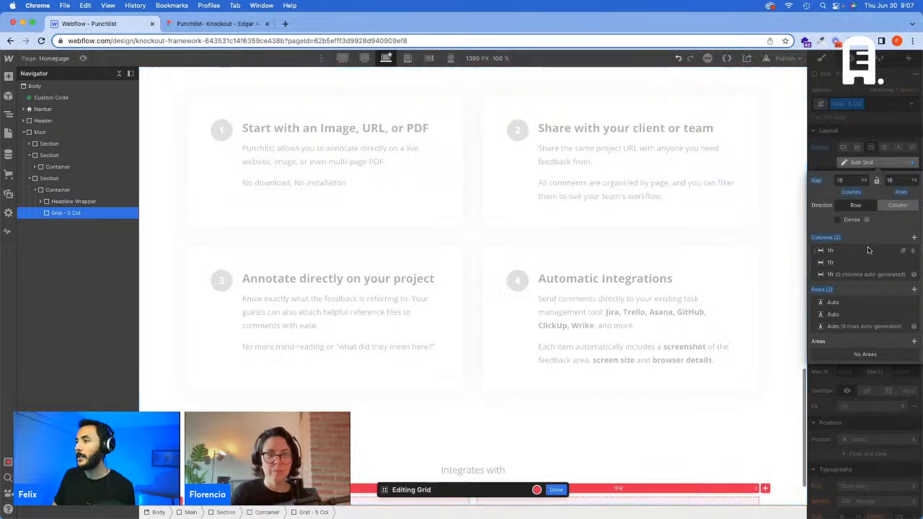
text(50)
key(Tab)
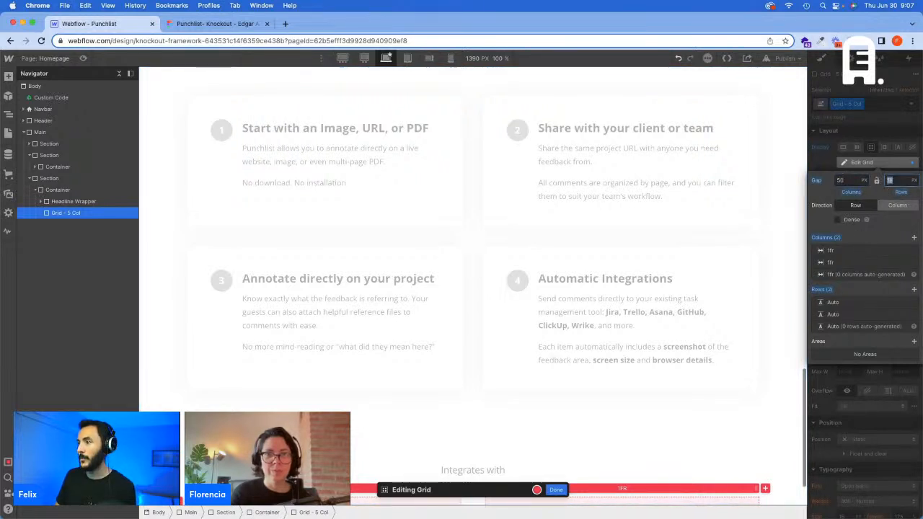
key(Return)
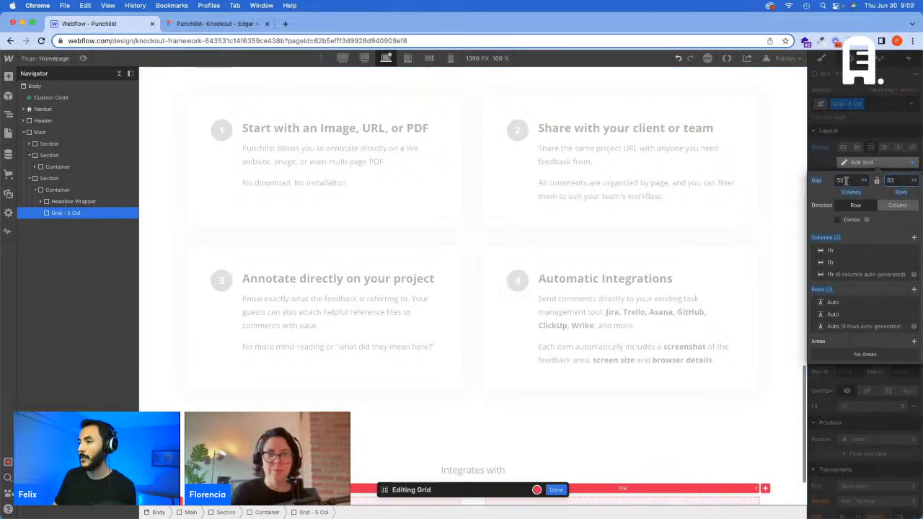
click(914, 237)
click(914, 237)
click(914, 237)
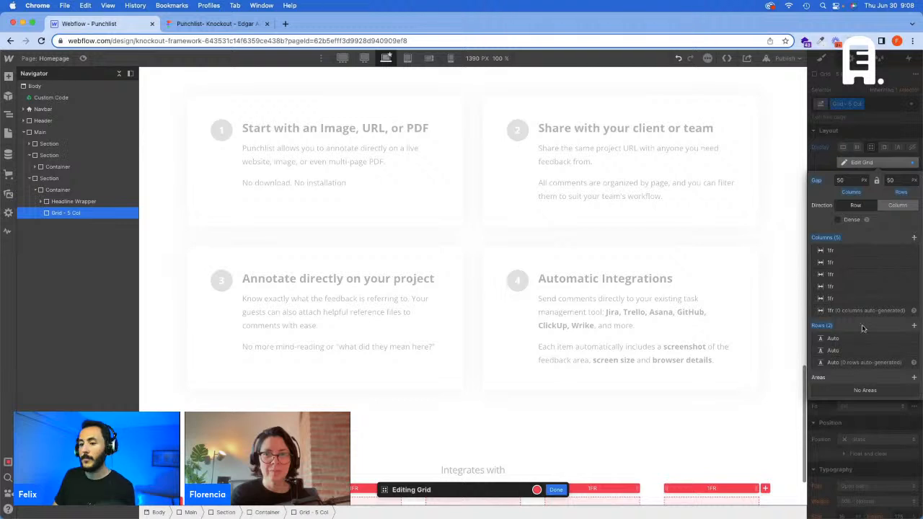
scroll(705, 353, down, 3)
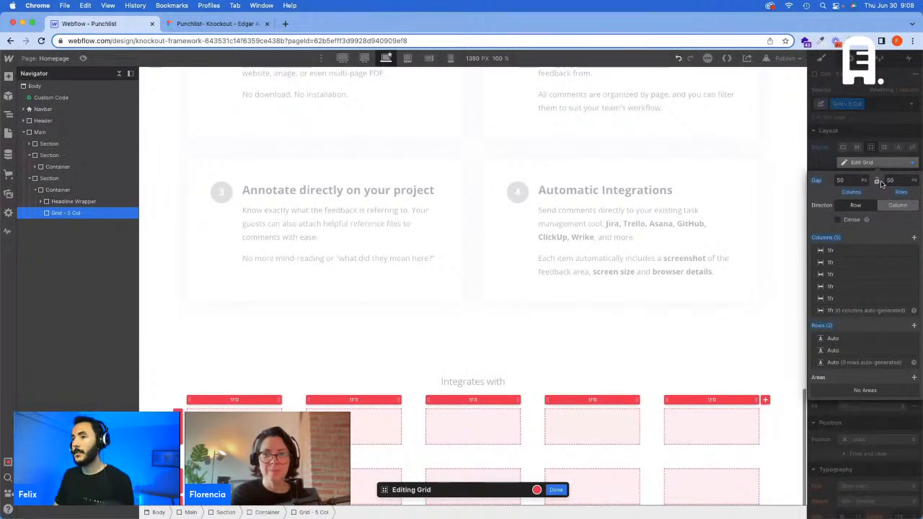
Step: Switch to the 1440 px breakpoint and calculate 50 ÷ 1440 × 100 in Calculator
click(364, 58)
key(super+Tab)
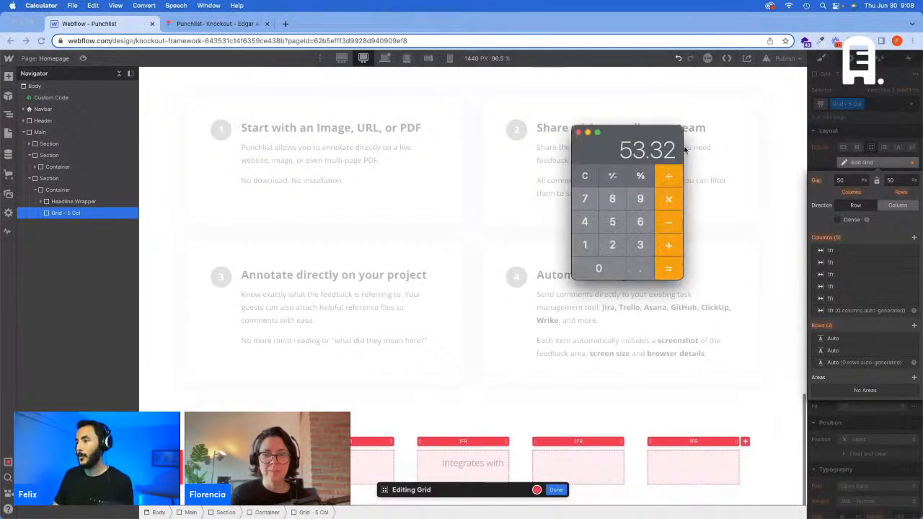
key(Escape)
text(50)
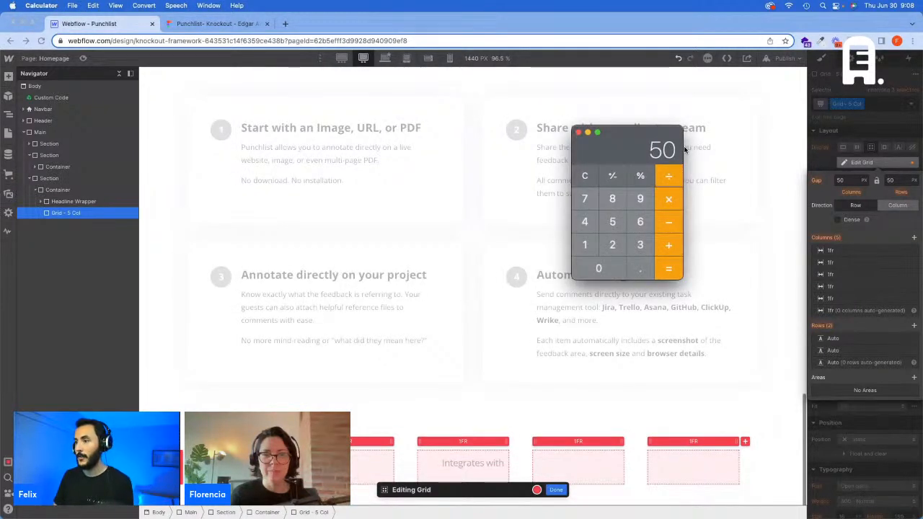
text(1440*10)
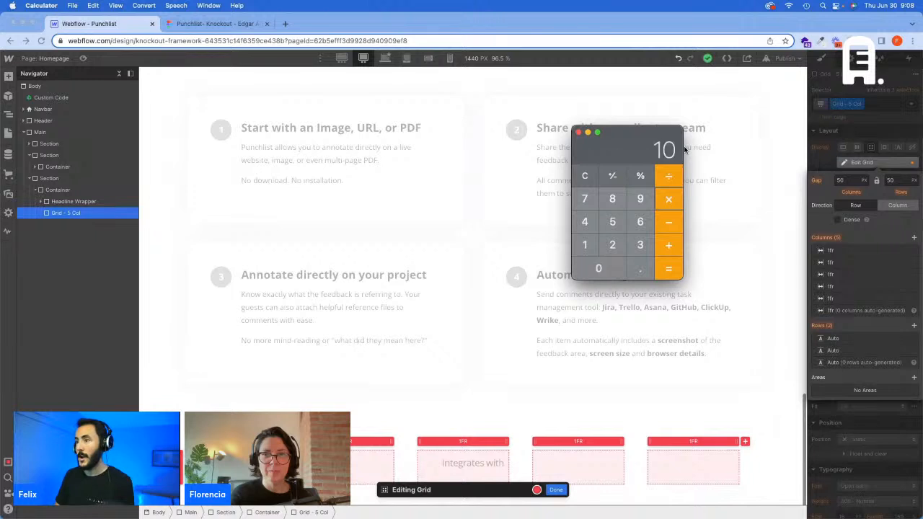
text(0)
key(Return)
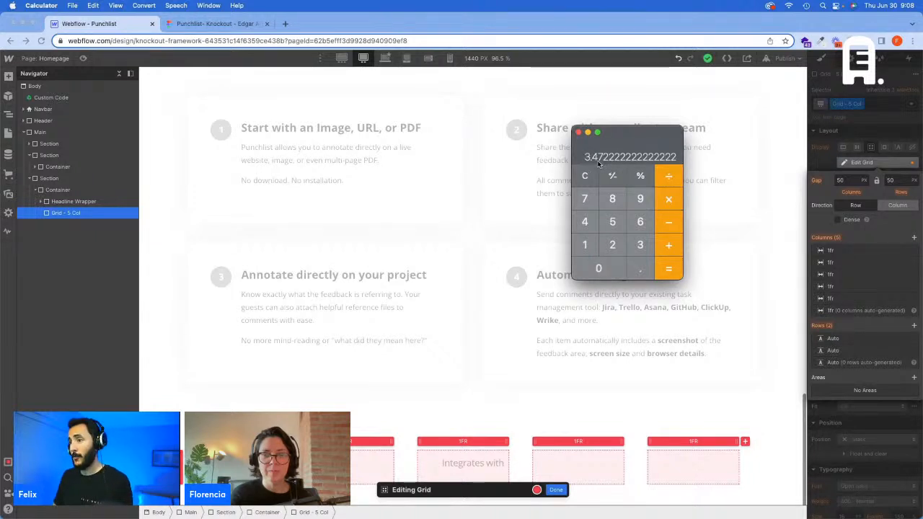
Step: Set the grid's column and row gaps to 3.472 vw at the 1440 px breakpoint in Webflow
click(846, 180)
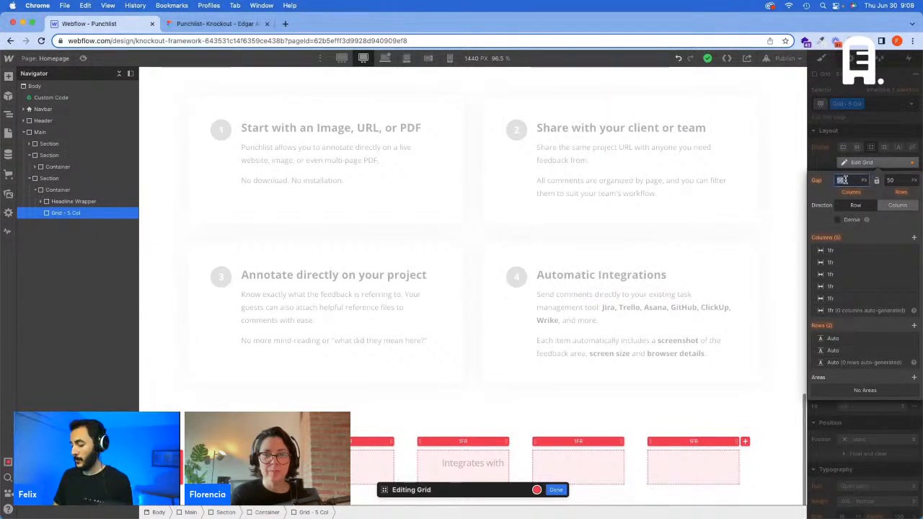
text(3,472vw)
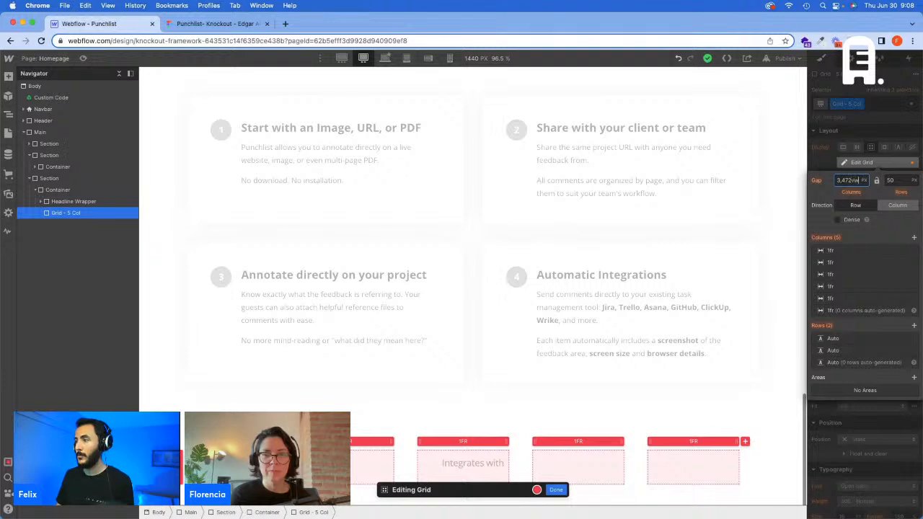
key(Return)
key(super+c)
key(Tab)
key(super+v)
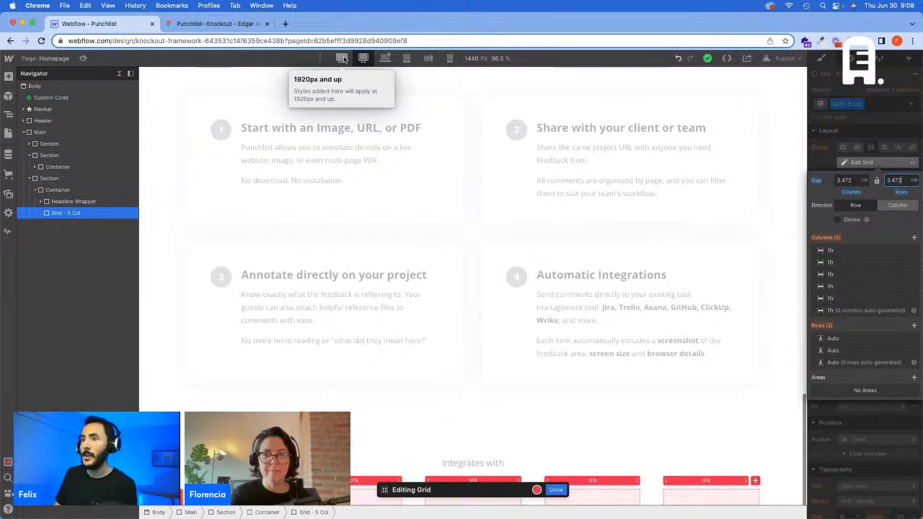
Step: Switch to the 1920 px breakpoint and calculate 50 × 1.333 in Calculator
click(342, 58)
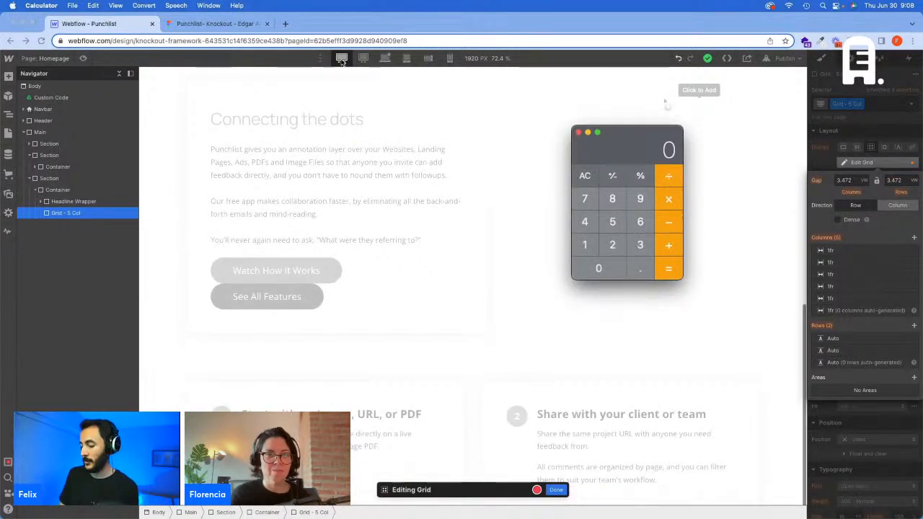
text(50*1.)
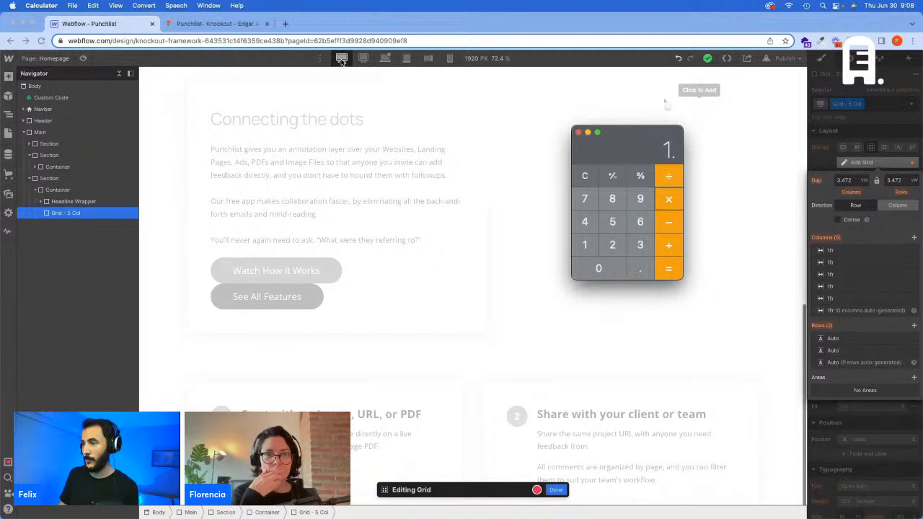
text(333)
key(Return)
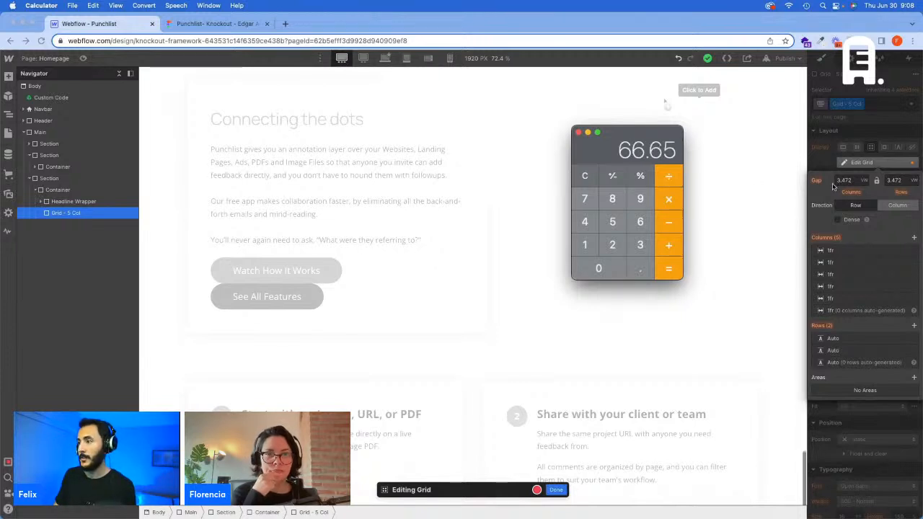
Step: Set the grid's column and row gaps to 66.65 px at the 1920 px breakpoint in Webflow and finish editing the grid
click(844, 180)
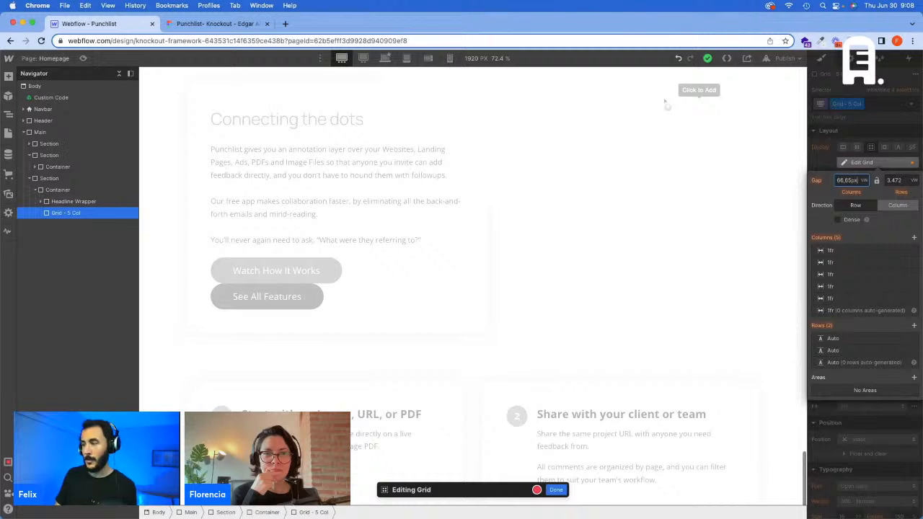
key(Tab)
key(Return)
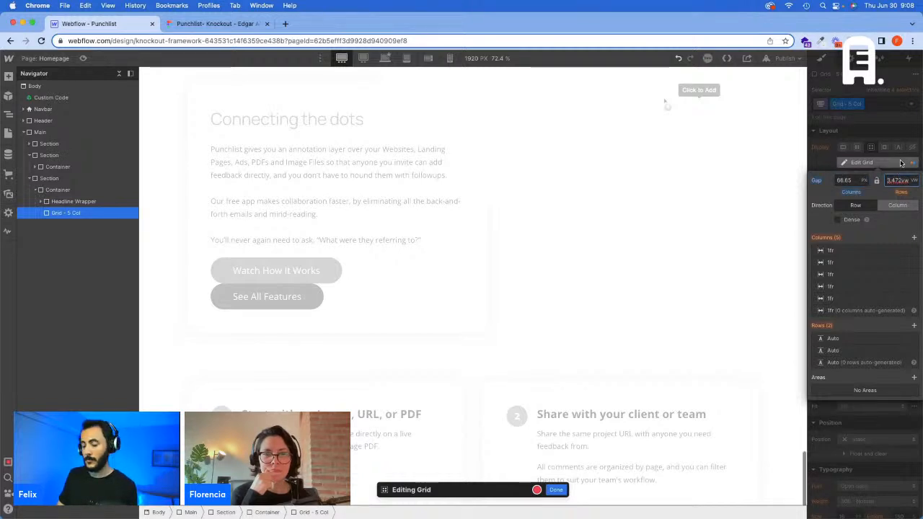
text(66.65)
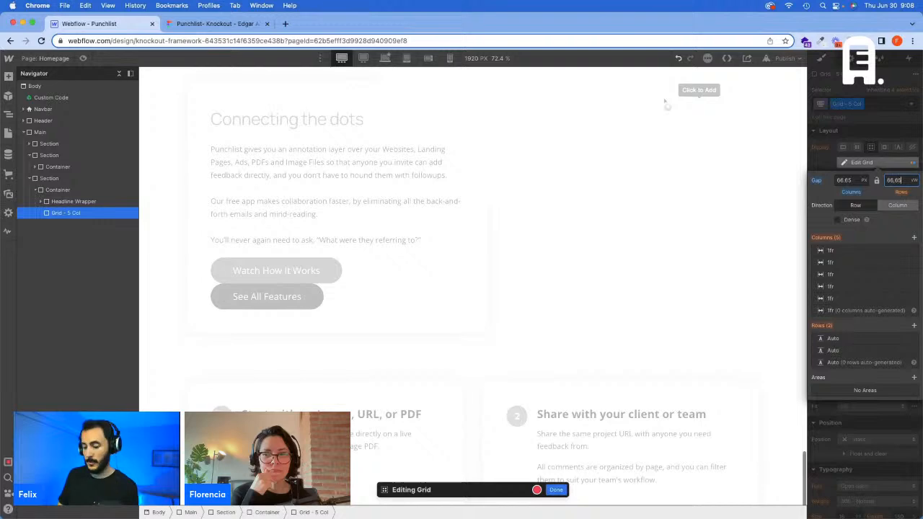
text(px)
click(889, 132)
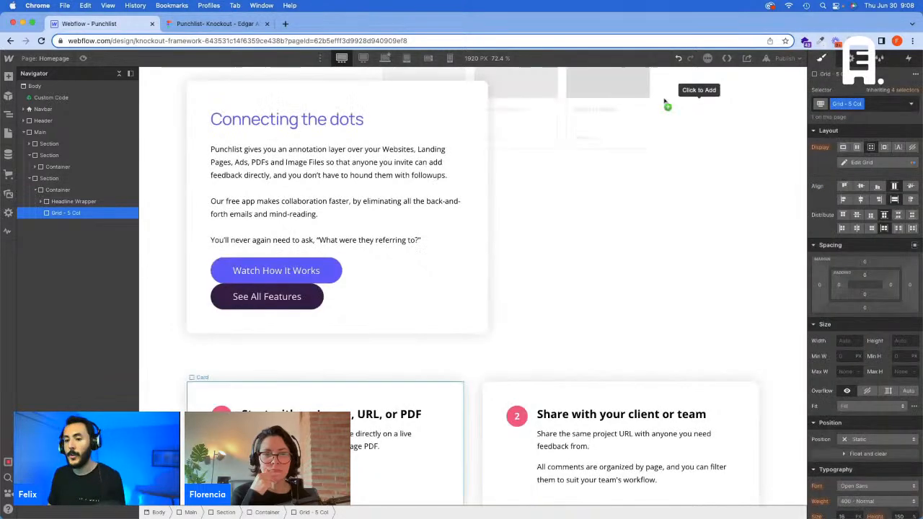
Step: Return to the base desktop breakpoint and add a div block inside the "Grid - 5 Col" grid
scroll(353, 417, down, 2)
scroll(469, 286, down, 4)
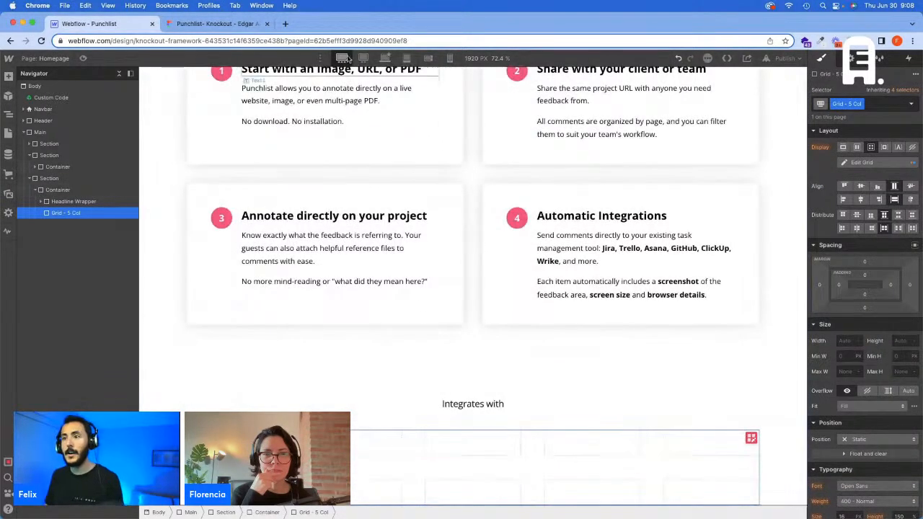
click(384, 57)
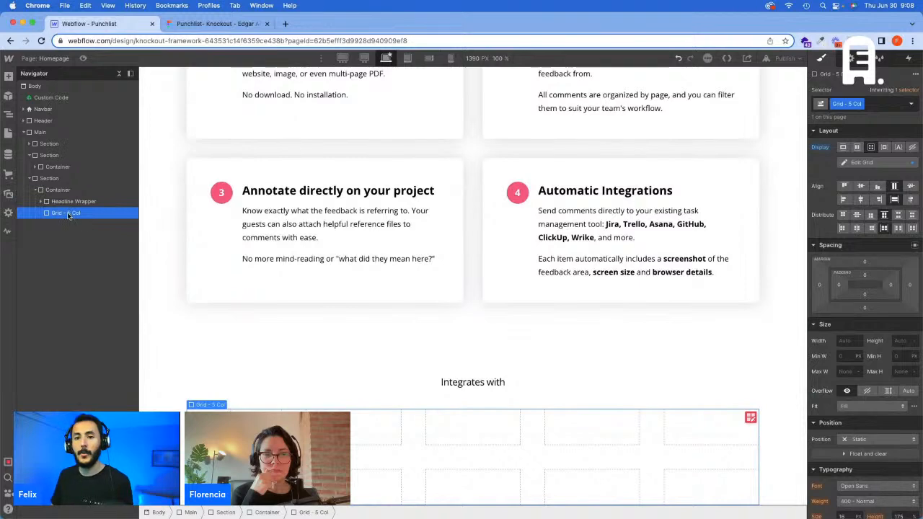
key(super+e)
text(d)
key(Return)
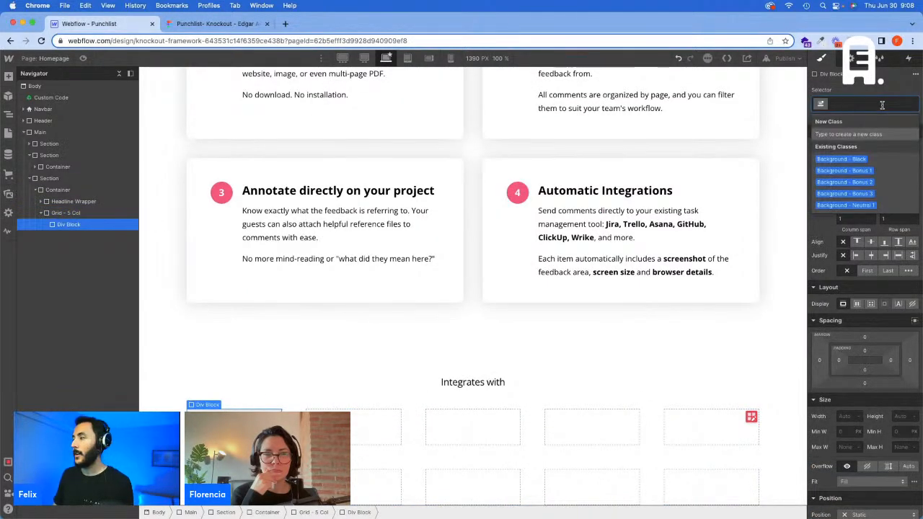
Step: Give the new div block the class "Logo Wrap" and add an image element inside it
text(Logo)
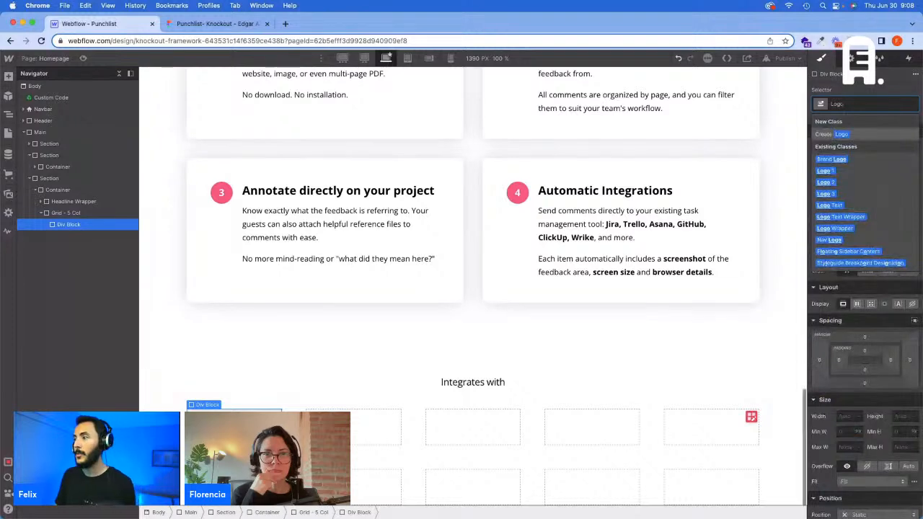
text( Wrap)
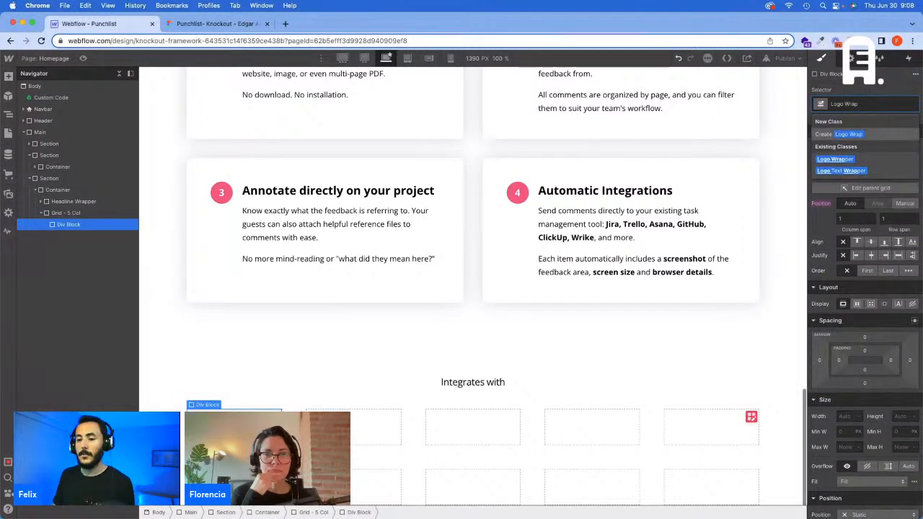
key(Return)
key(super+e)
text(im)
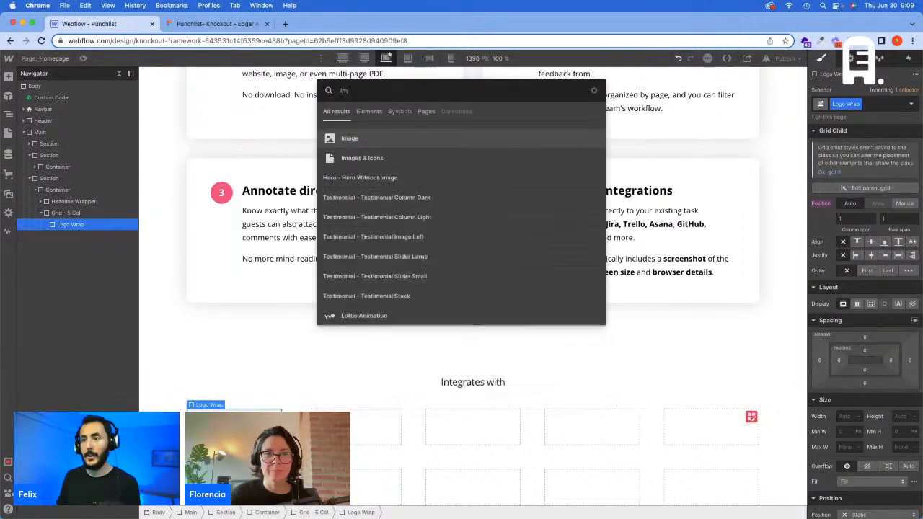
key(Return)
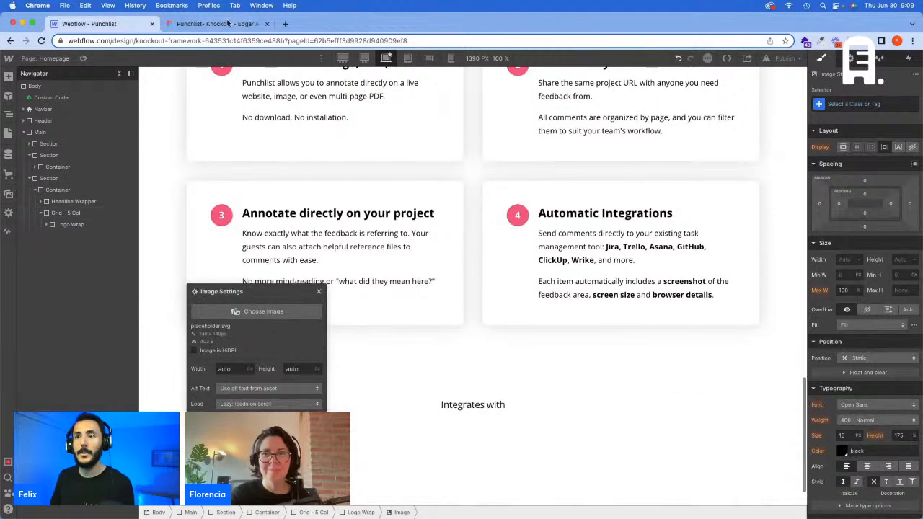
Step: Check the first logo in Figma and set the new image in Webflow to the OneDrive.png asset
click(227, 26)
click(90, 24)
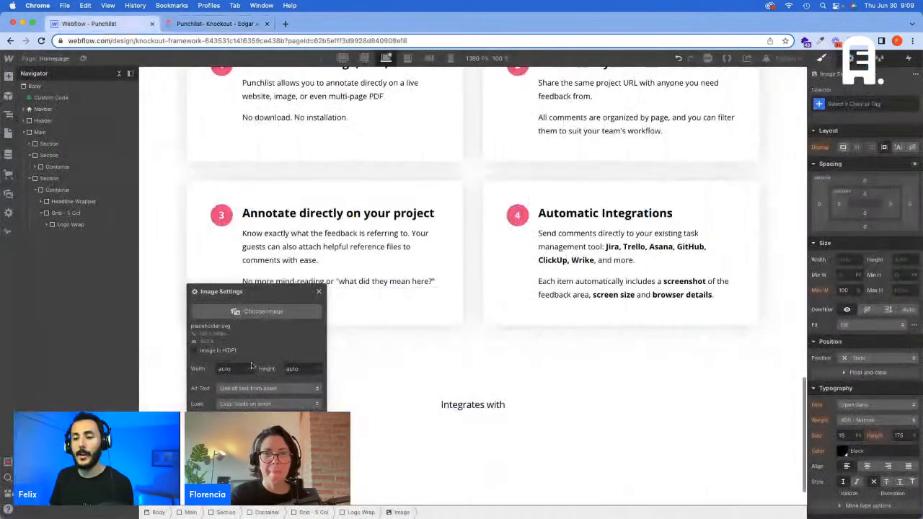
click(254, 312)
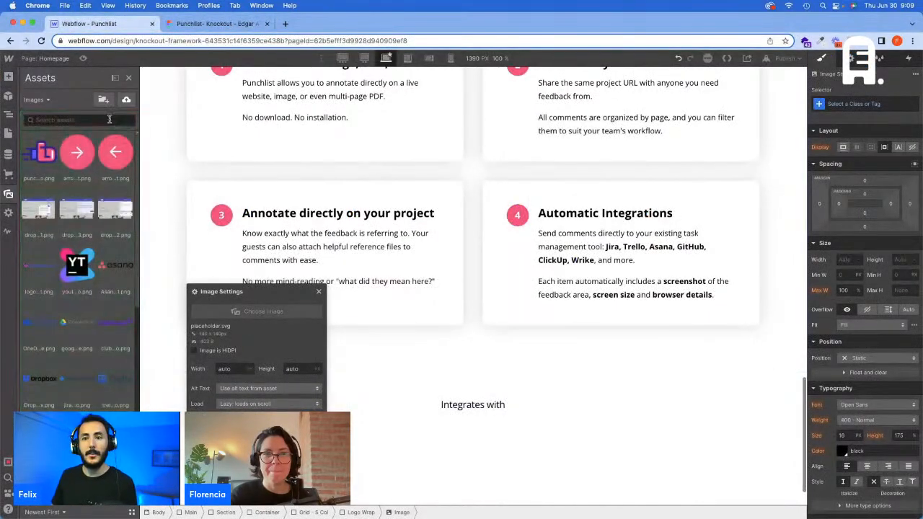
text(onedr)
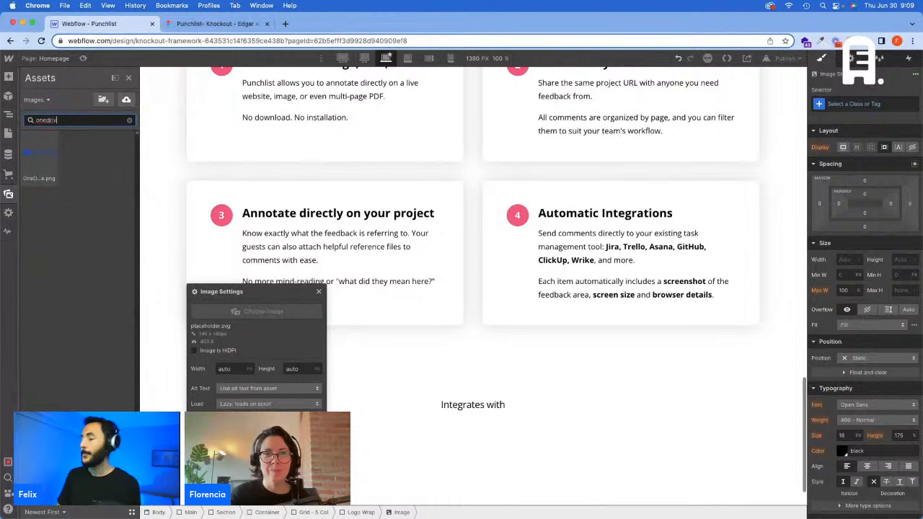
text(iv)
click(40, 154)
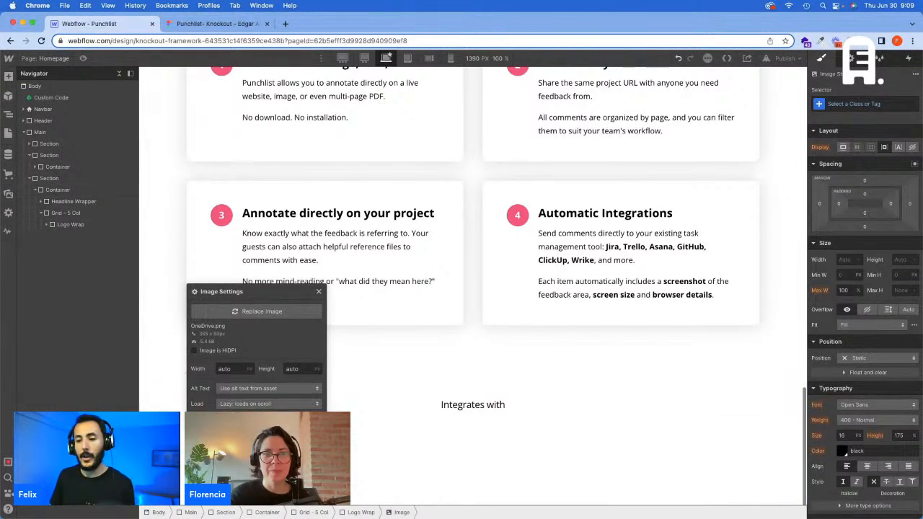
Step: Duplicate the "Logo Wrap" block until the five-column grid holds ten logo wrappers
click(70, 224)
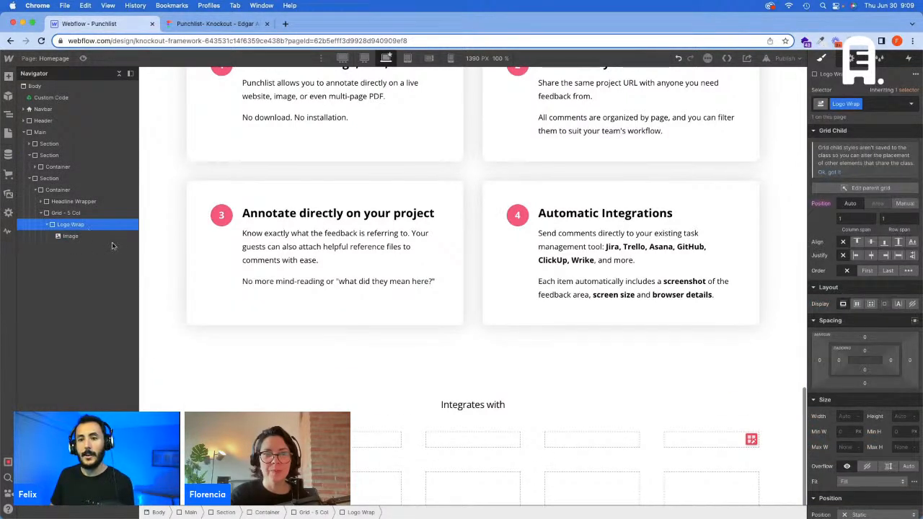
key(super+d)
key(super+d)
key(super+d)
key(super+d)
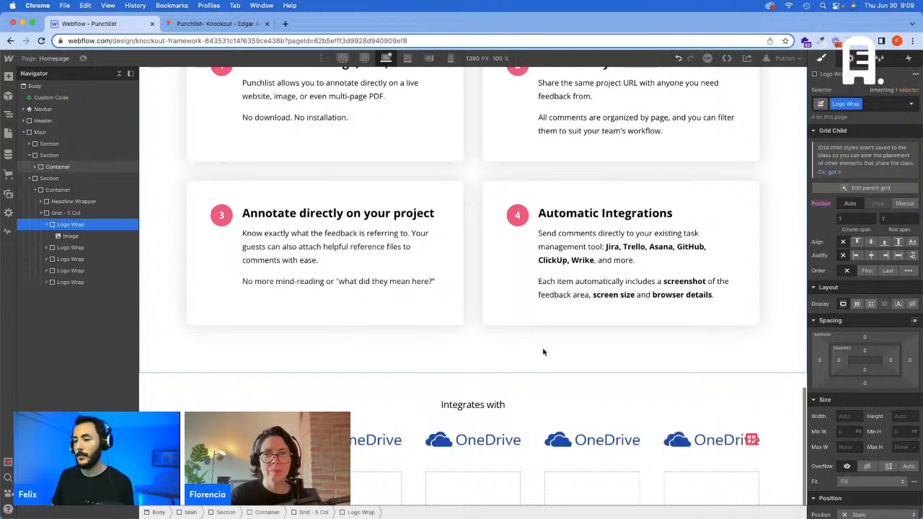
key(super+d)
key(super+d)
key(super+d)
key(super+d)
key(super+d)
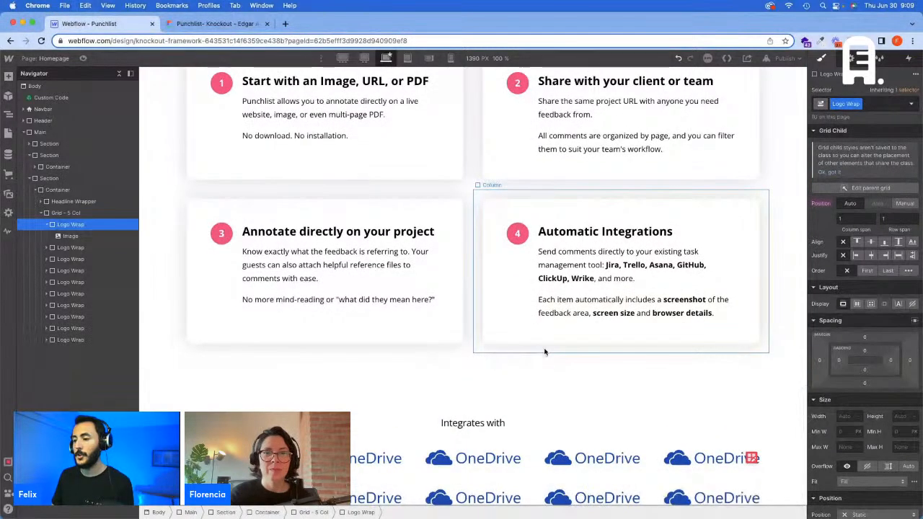
Step: Check the second logo in Figma and replace the second grid image in Webflow with the Google Drive logo asset
click(358, 457)
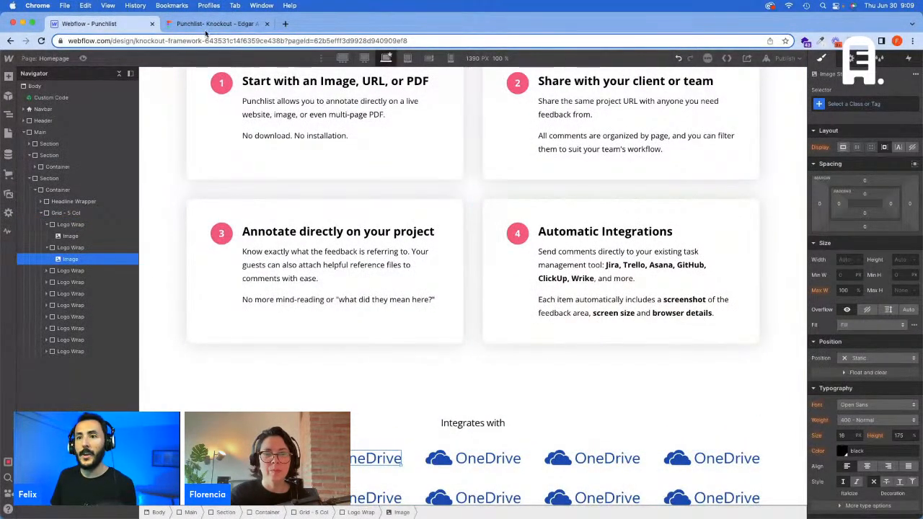
click(207, 27)
click(92, 24)
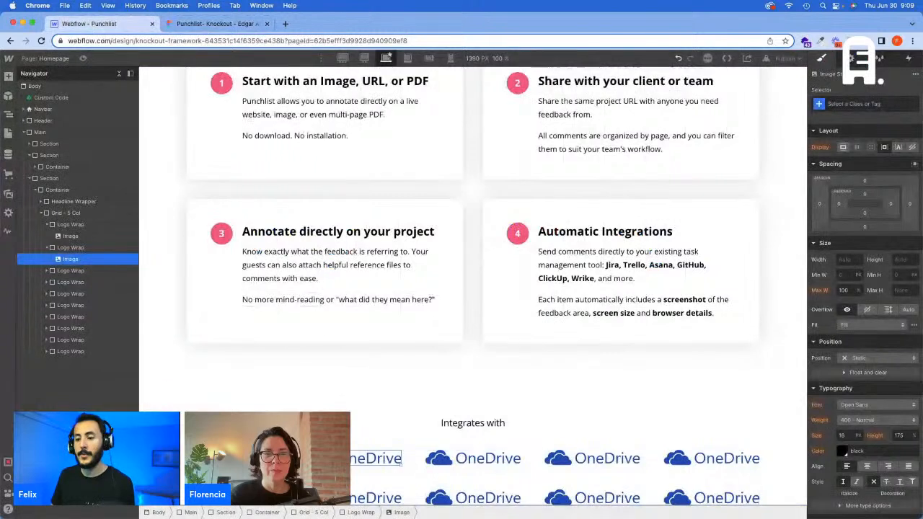
click(338, 447)
click(352, 331)
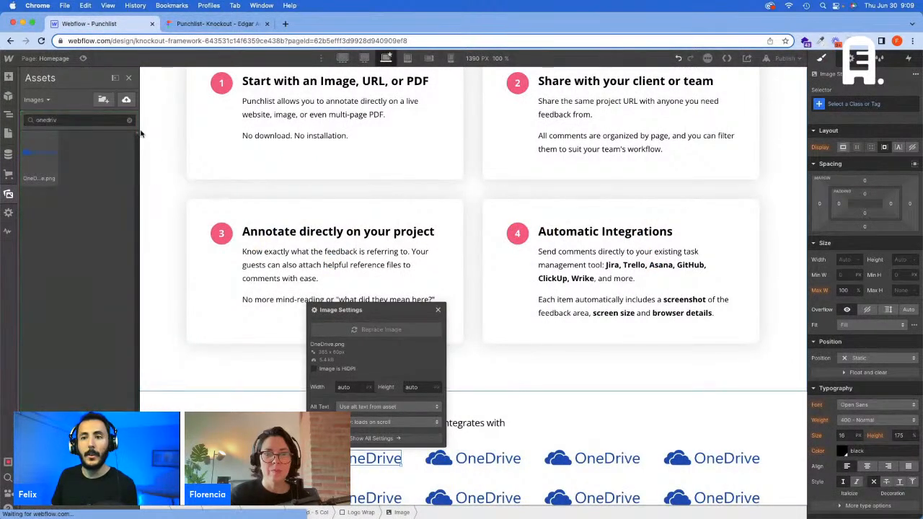
key(super+a)
key(BackSpace)
text(dr)
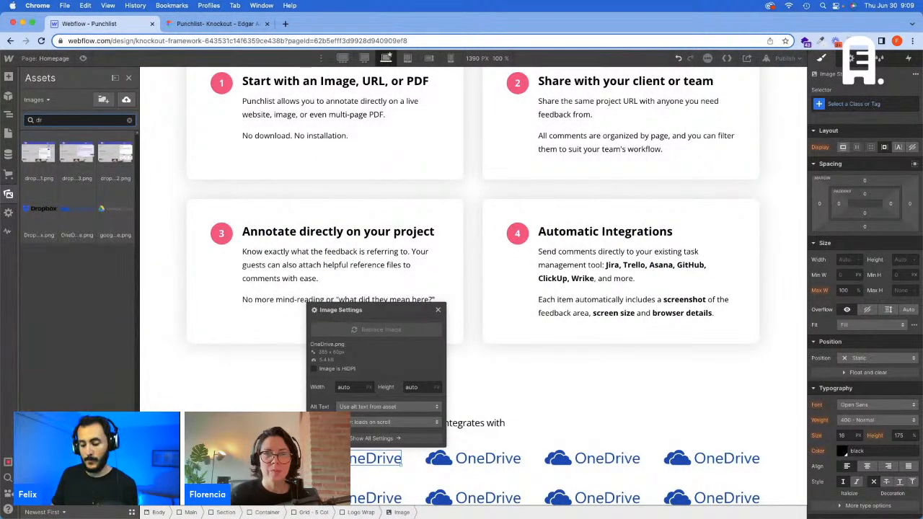
text(iv)
click(86, 150)
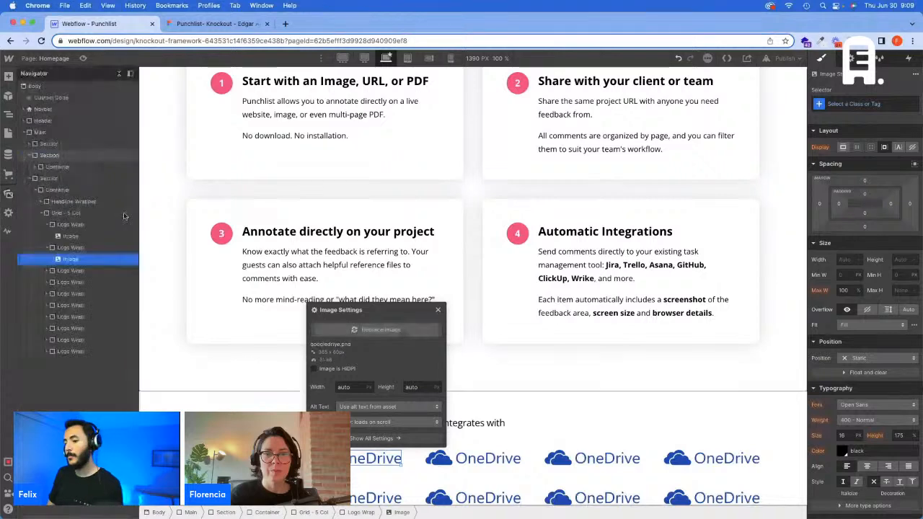
Step: Check the third logo in Figma and replace the third grid image in Webflow with the Clubhouse logo asset
click(480, 460)
click(454, 445)
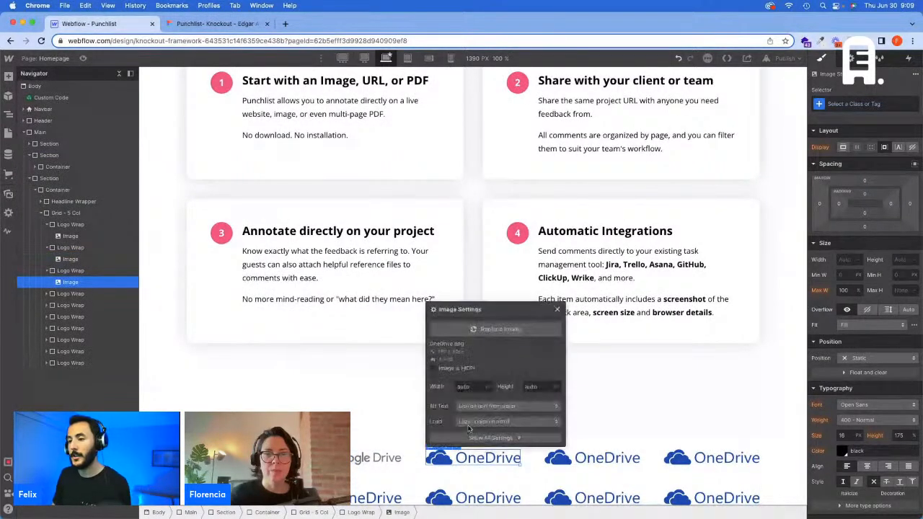
click(485, 330)
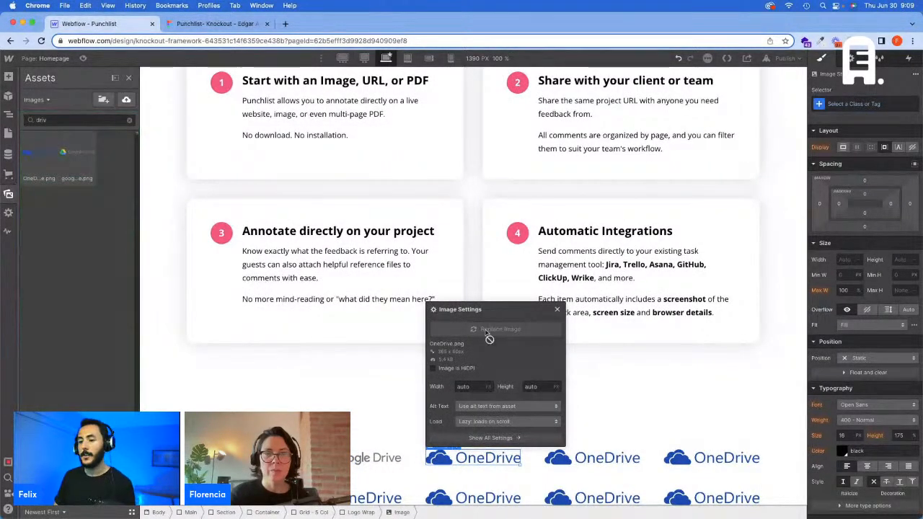
click(130, 121)
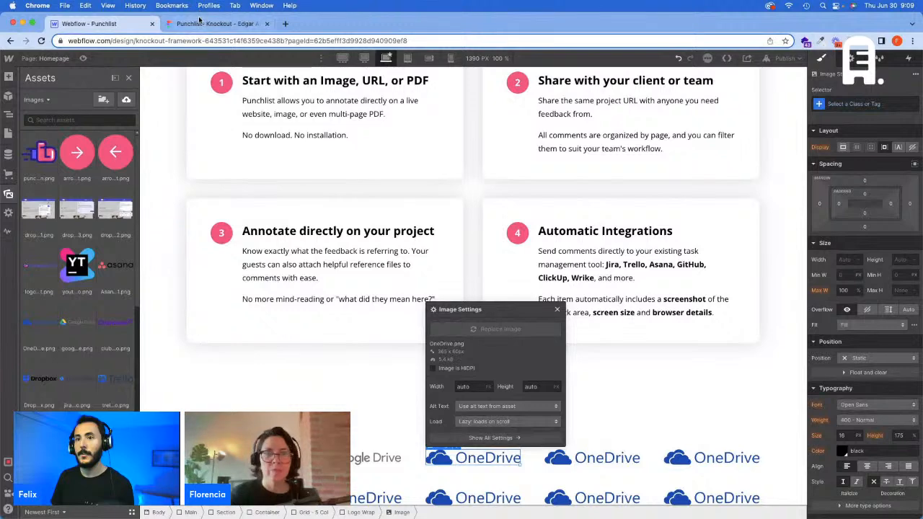
click(173, 24)
click(93, 24)
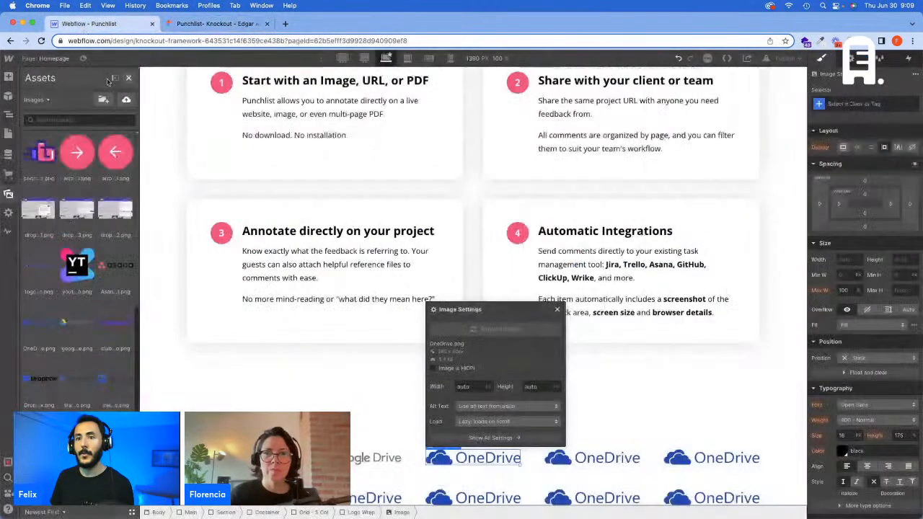
text(d)
text(lic)
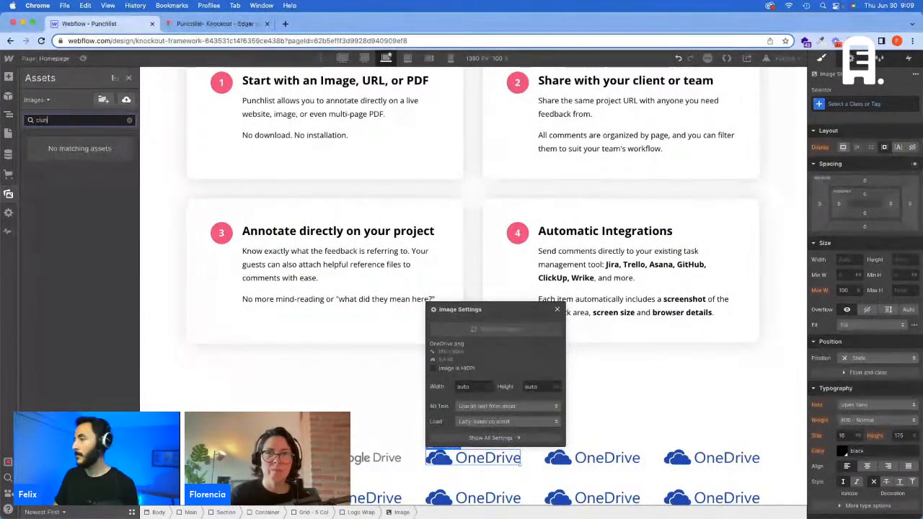
key(BackSpace)
text(b)
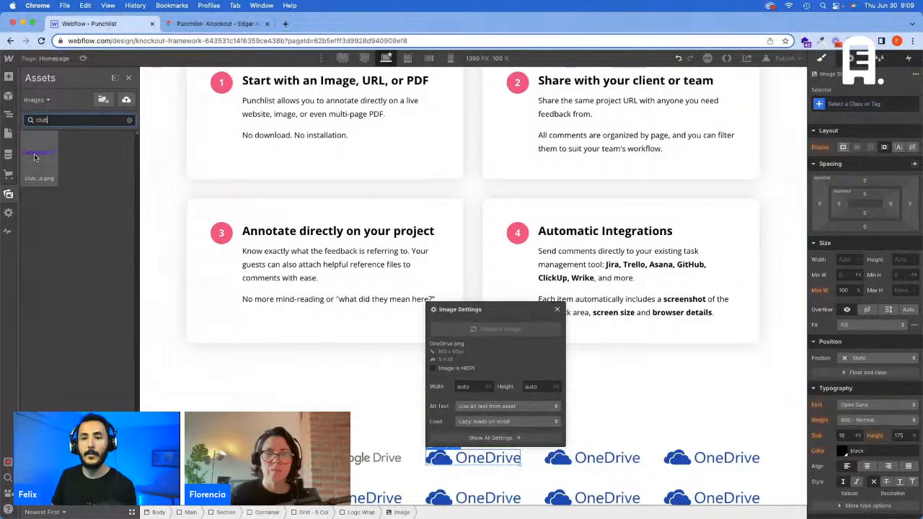
click(36, 158)
Step: Check the fourth logo in Figma and replace the fourth grid image in Webflow with the Asana logo asset
click(567, 460)
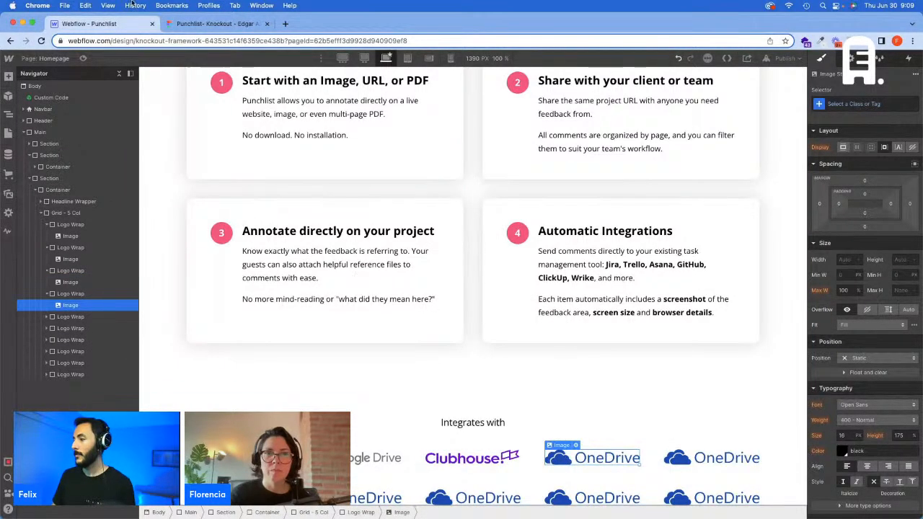
click(207, 23)
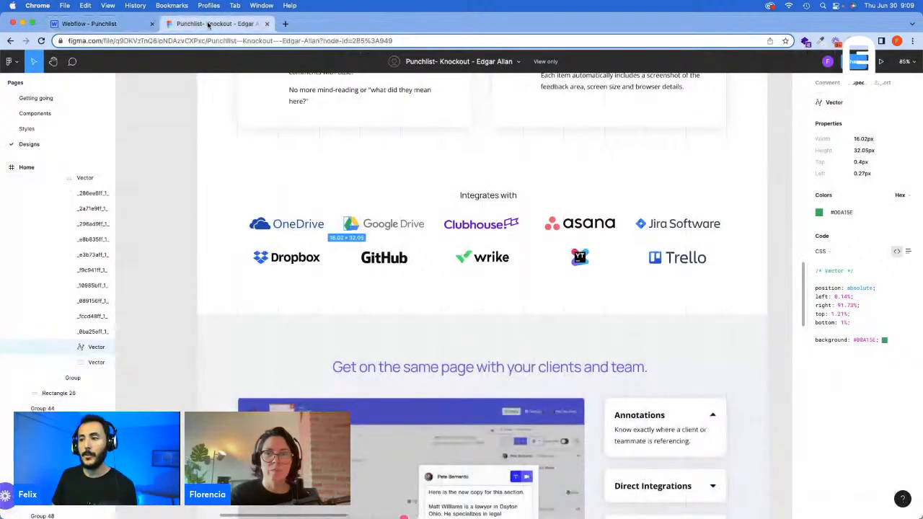
click(113, 27)
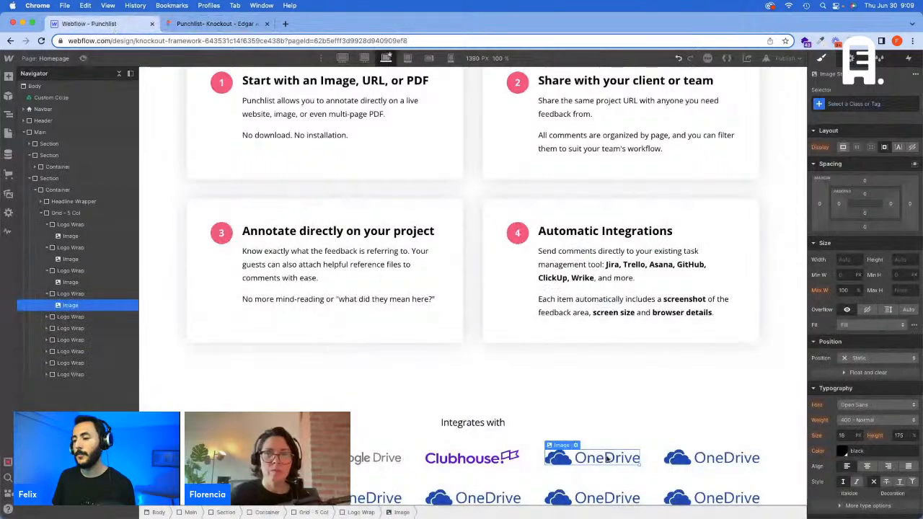
click(576, 444)
click(609, 329)
text(as)
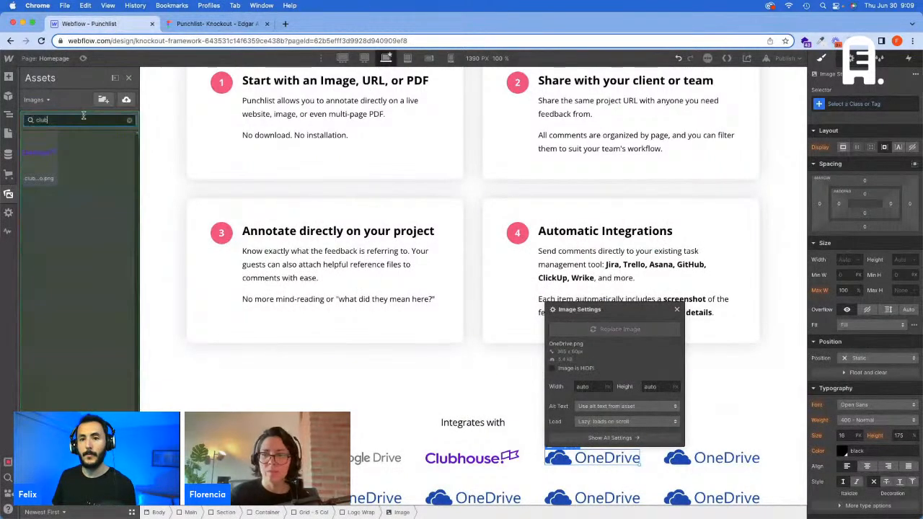
click(31, 160)
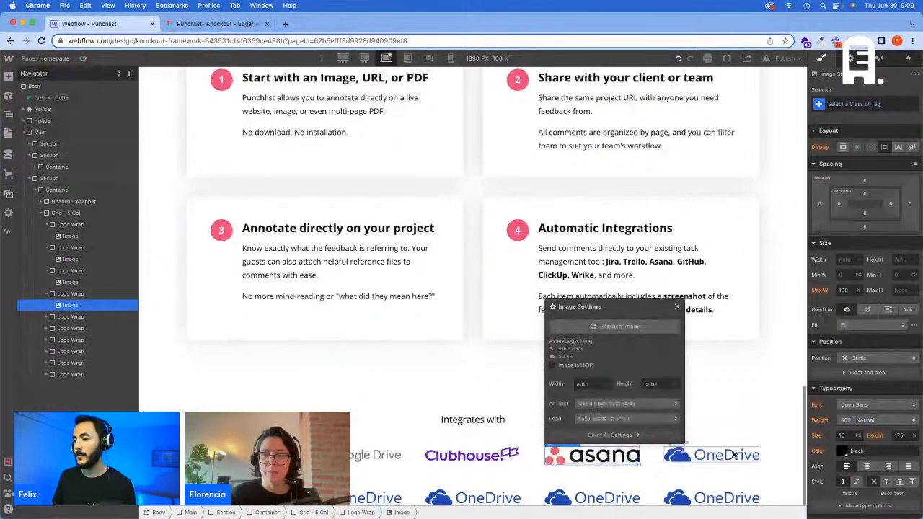
Step: Replace the fifth image in the grid's first row with the jira-logo.png asset
click(711, 455)
click(670, 447)
click(713, 324)
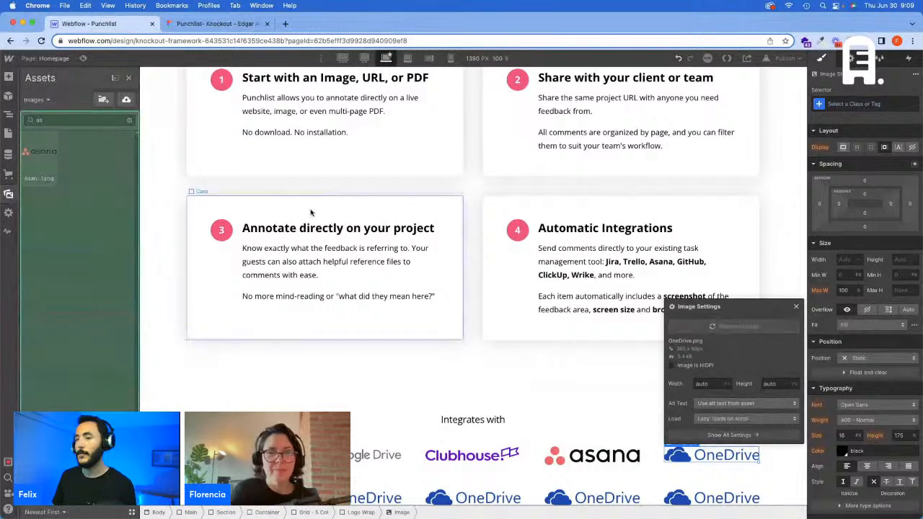
text(git)
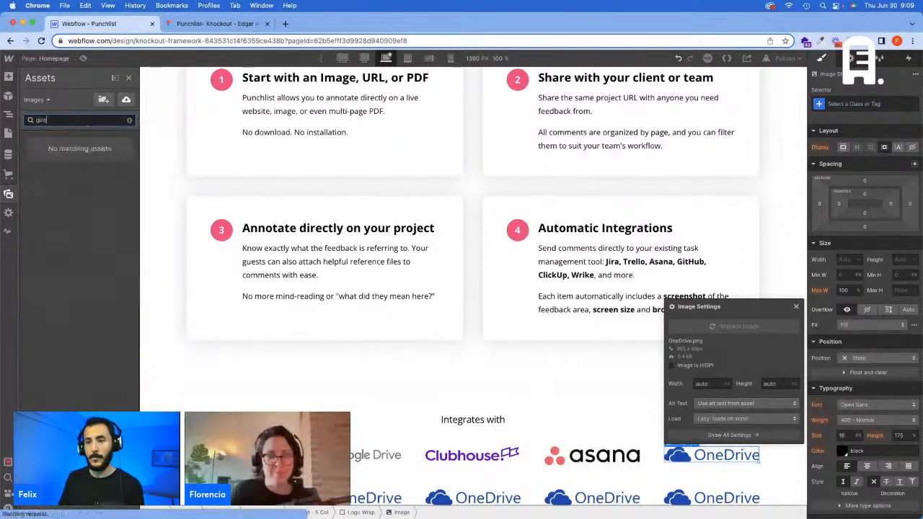
text(a)
key(BackSpace)
key(BackSpace)
key(BackSpace)
key(BackSpace)
text(jir)
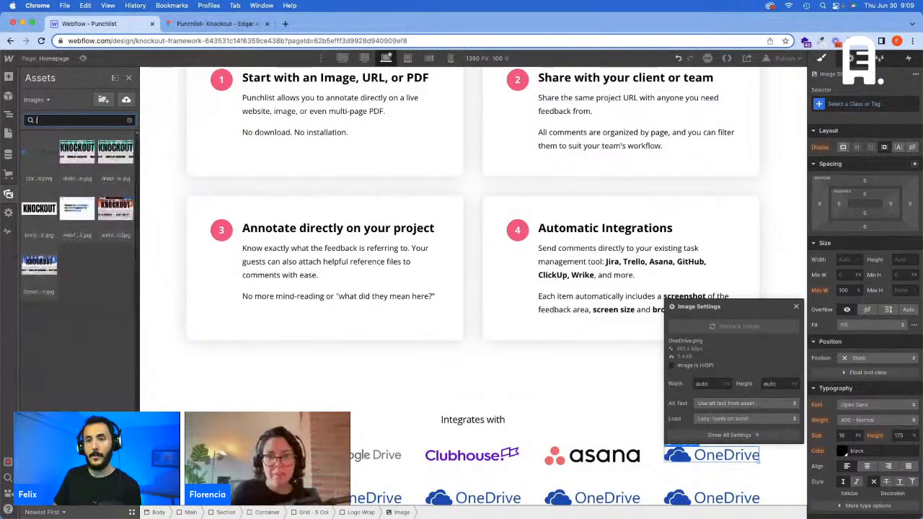
key(BackSpace)
key(BackSpace)
key(BackSpace)
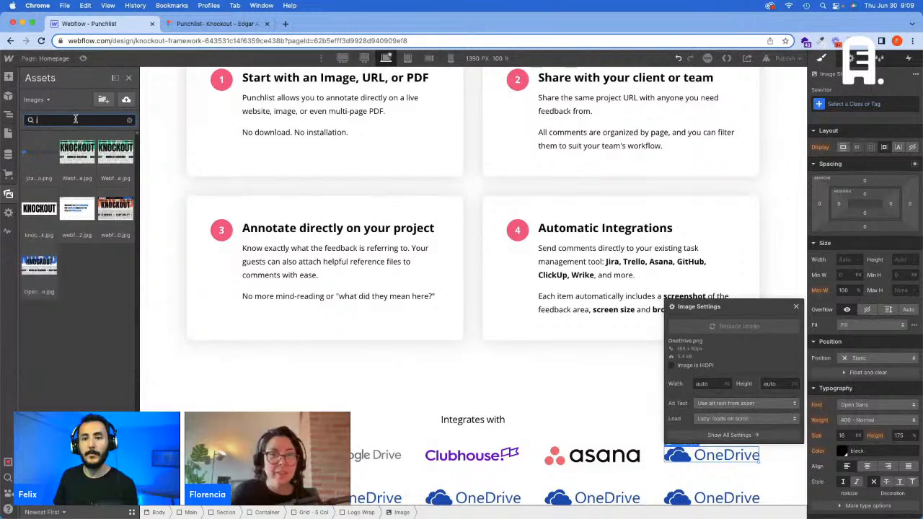
click(43, 157)
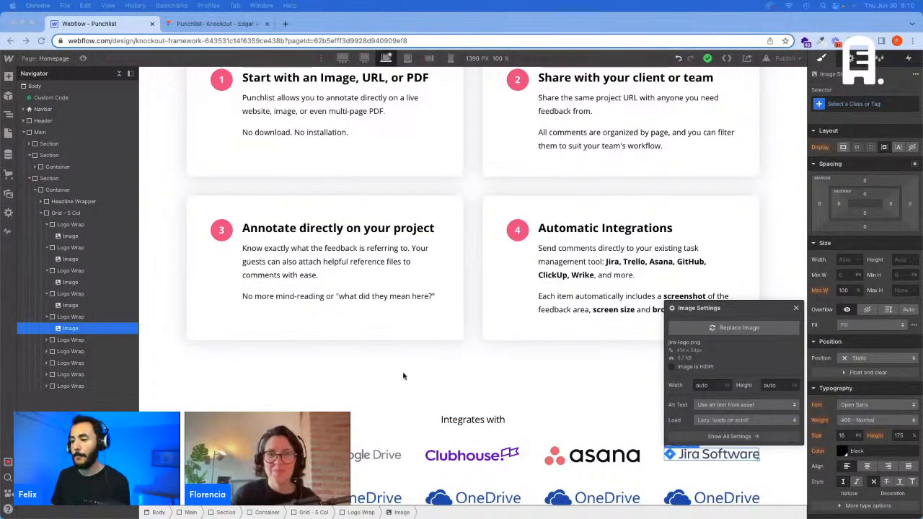
Step: Check the sixth logo in Figma and replace the first image of the grid's second row in Webflow with the Dropbox logo asset
click(176, 24)
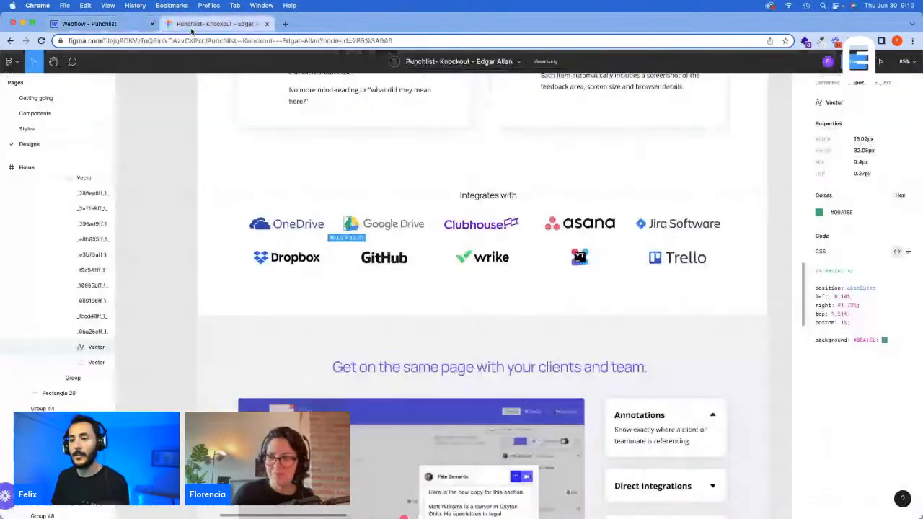
click(89, 24)
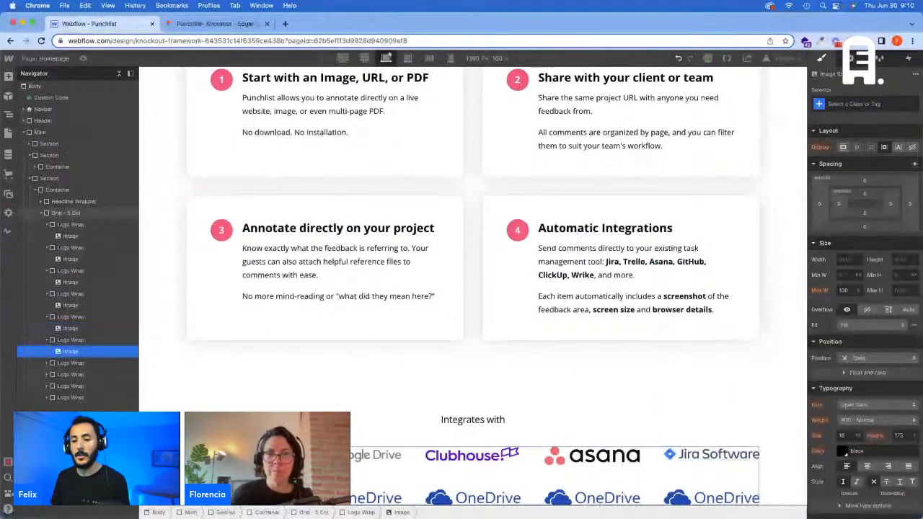
double_click(234, 498)
click(246, 370)
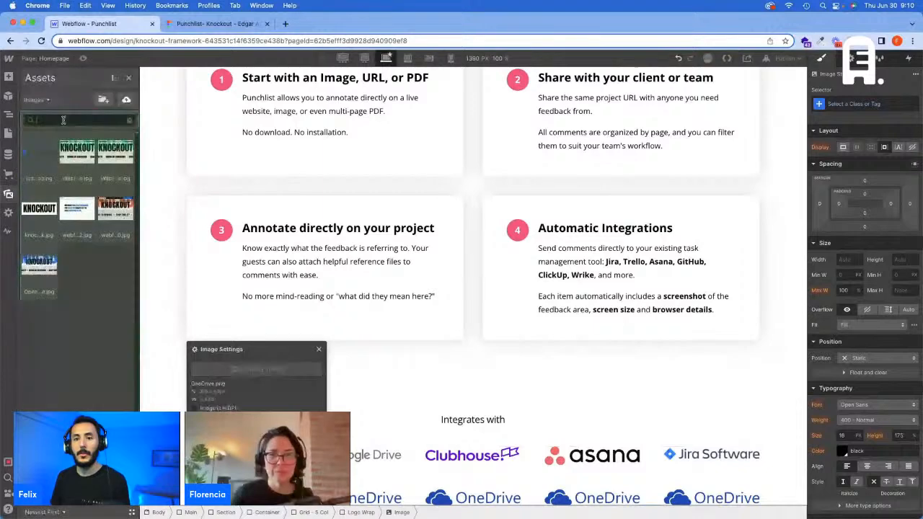
text(drop)
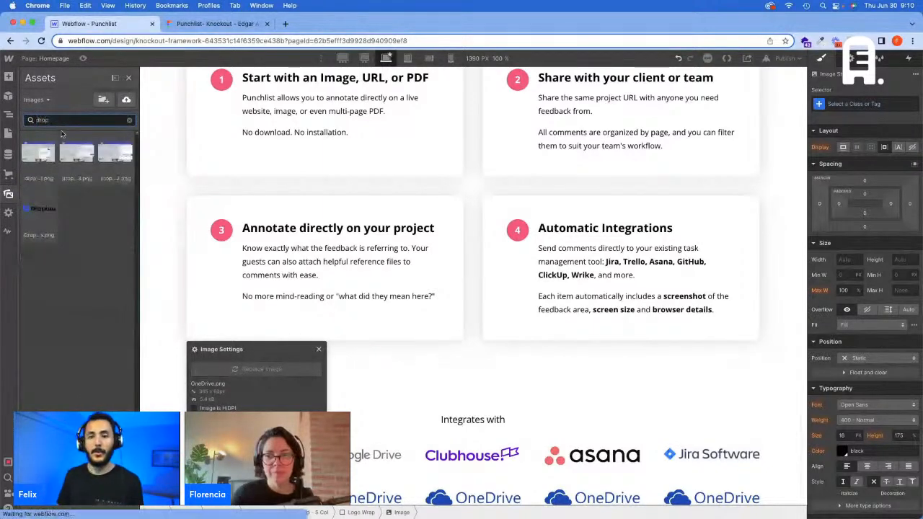
click(40, 206)
Step: Replace the second image in the grid's second row with the GitHub logo asset
scroll(447, 482, down, 1)
double_click(375, 497)
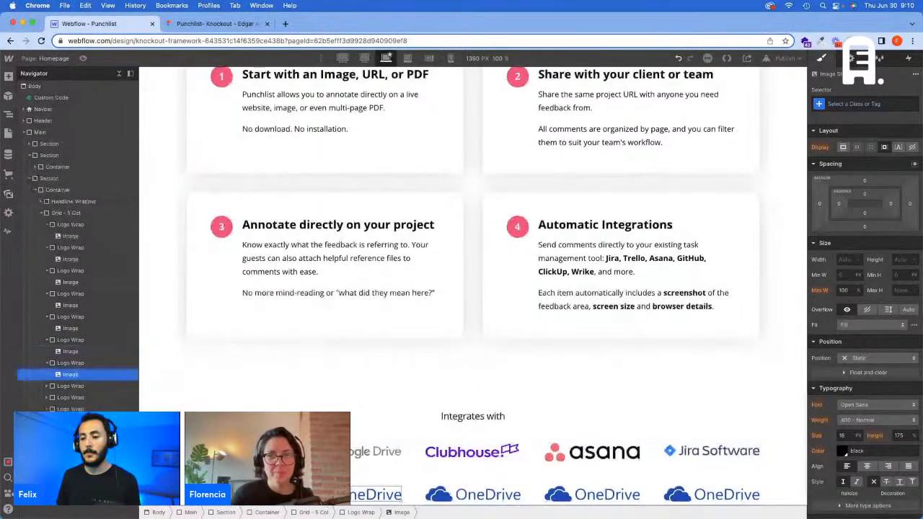
click(357, 367)
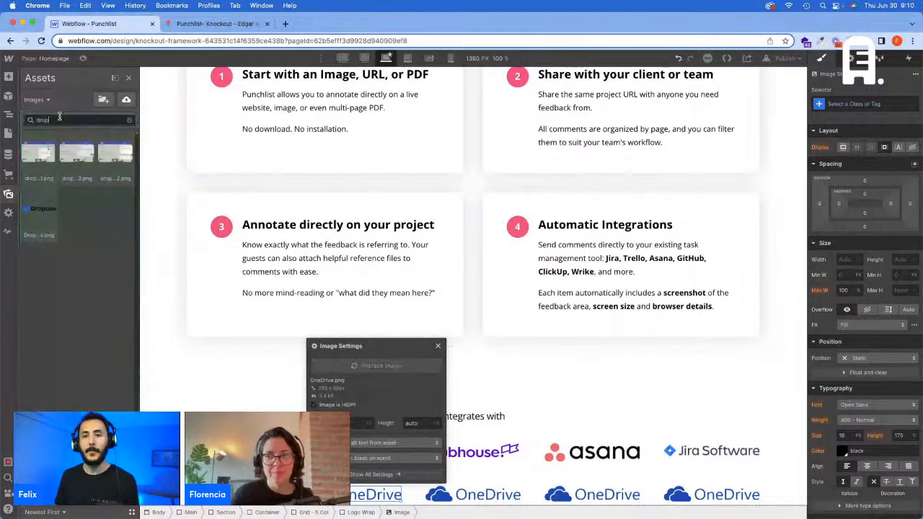
text(git)
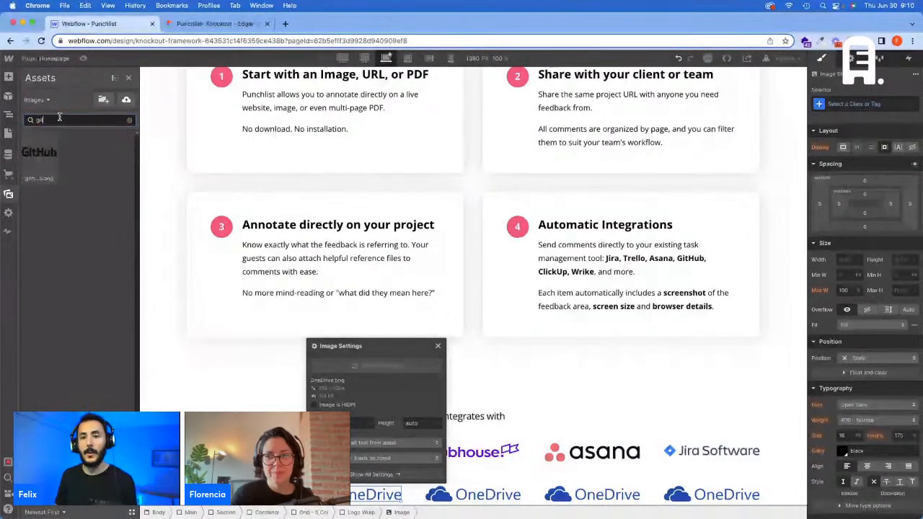
click(38, 155)
Step: Check the eighth logo in Figma and replace the third image of the grid's second row in Webflow with wrike-logo.png
click(479, 491)
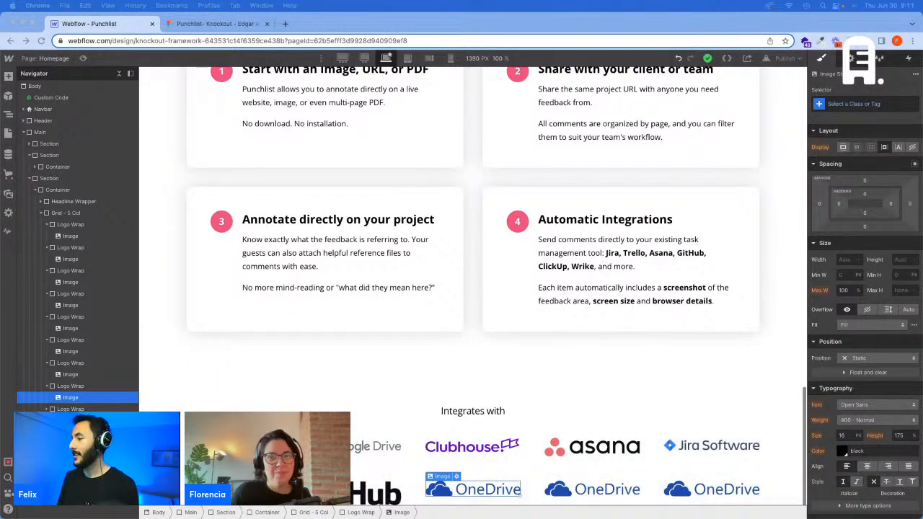
click(209, 24)
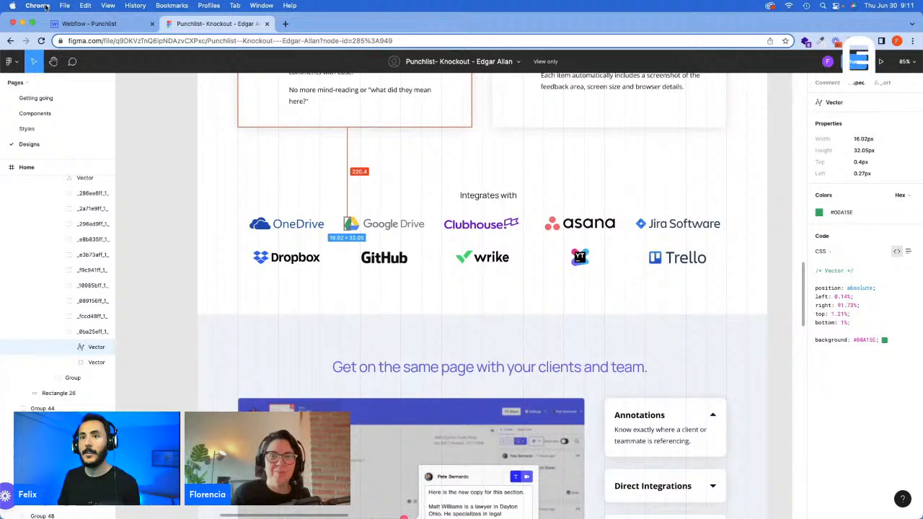
click(90, 24)
click(458, 476)
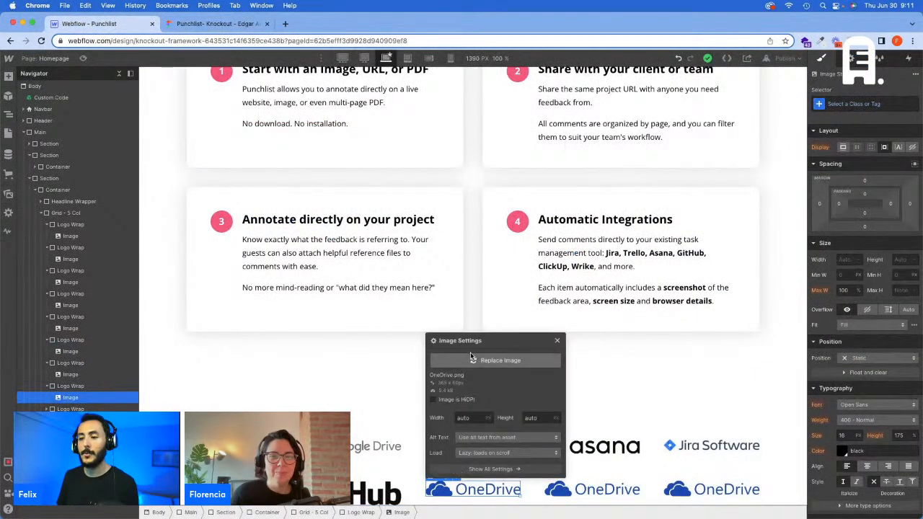
click(498, 360)
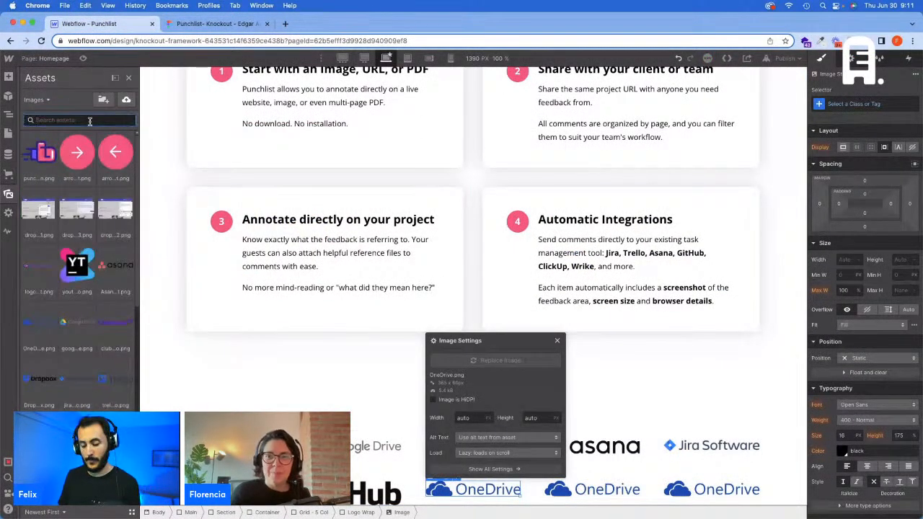
text(wr)
click(91, 157)
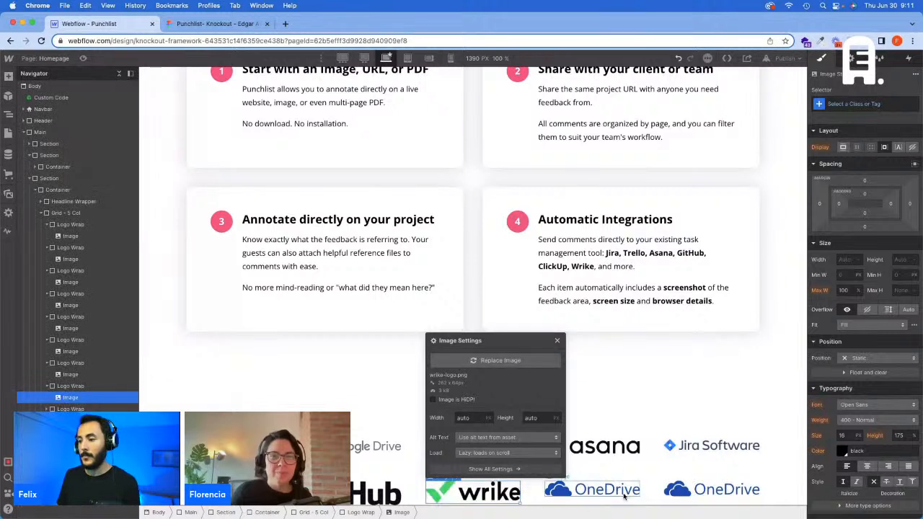
Step: Replace the fourth image in the grid's second row with the YT logo asset
click(579, 473)
click(619, 359)
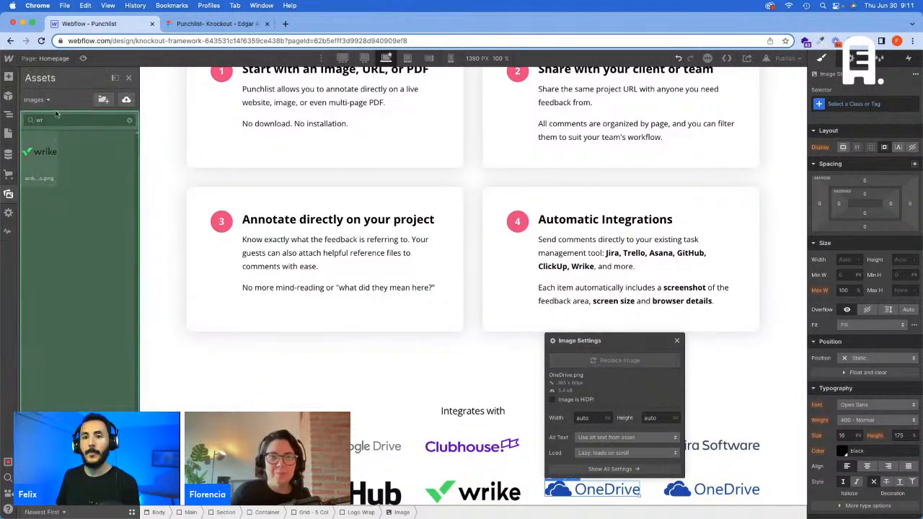
text(y)
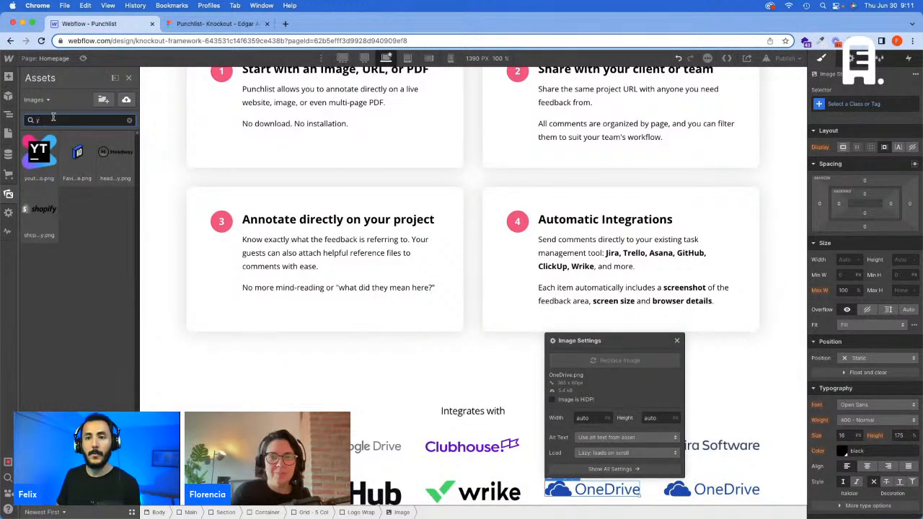
click(39, 153)
Step: Check the last logo in Figma and replace the fifth image of the grid's second row in Webflow with trello-logo.png
click(220, 24)
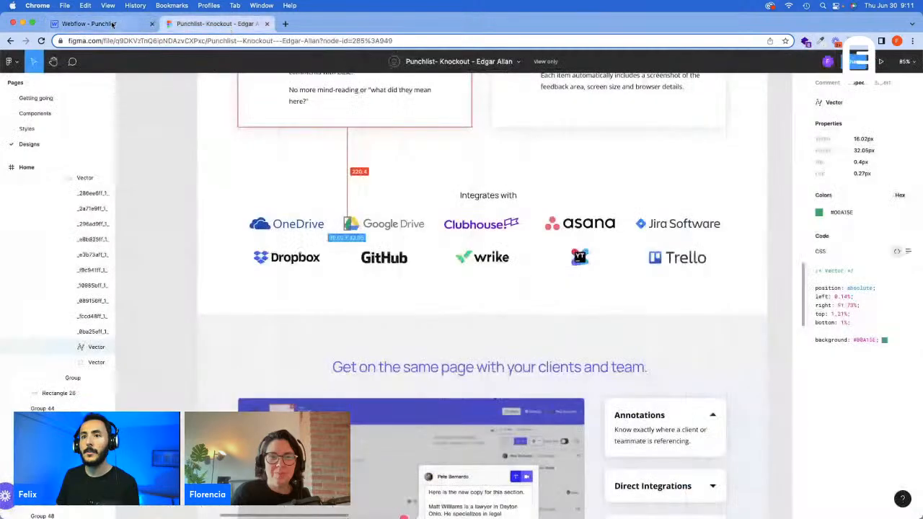
click(111, 24)
click(716, 488)
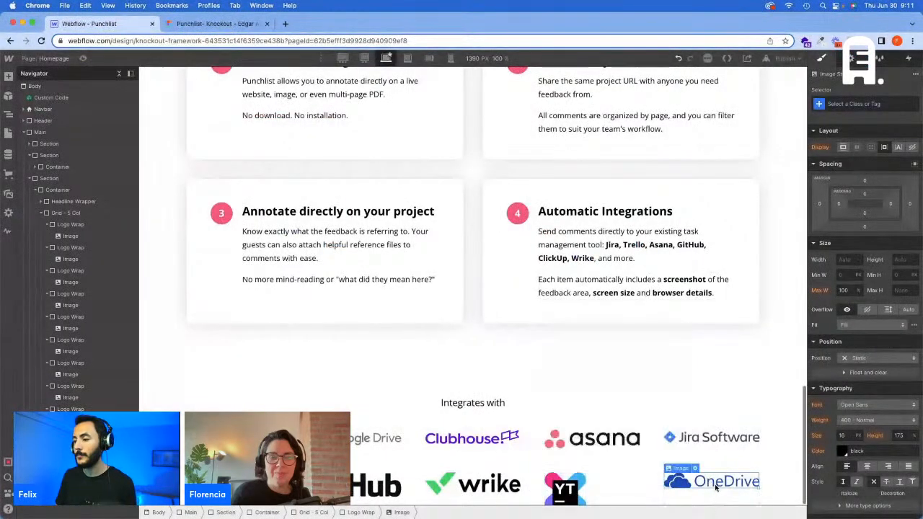
double_click(715, 488)
click(735, 352)
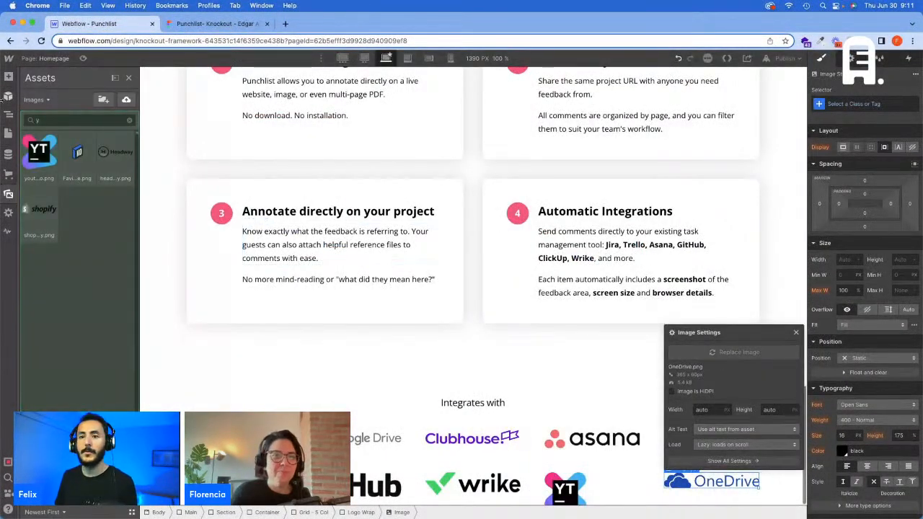
click(73, 120)
key(BackSpace)
text(tr)
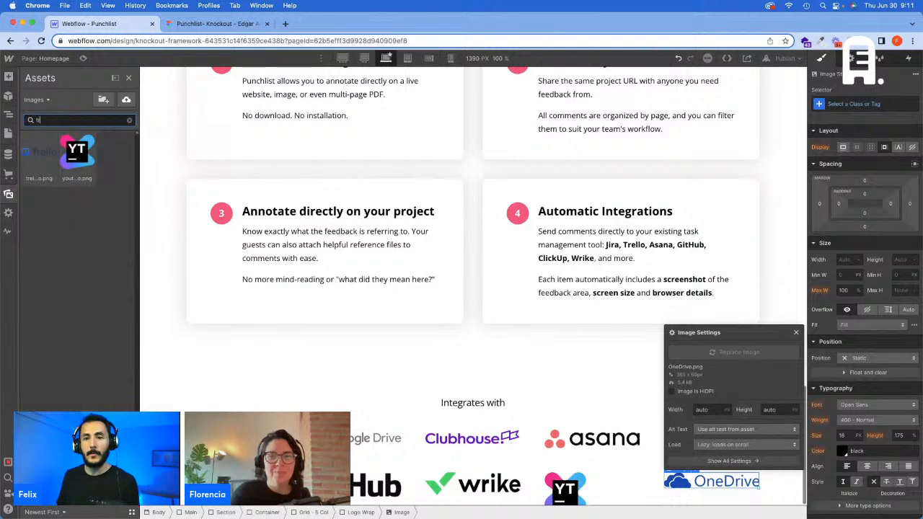
click(39, 152)
click(468, 359)
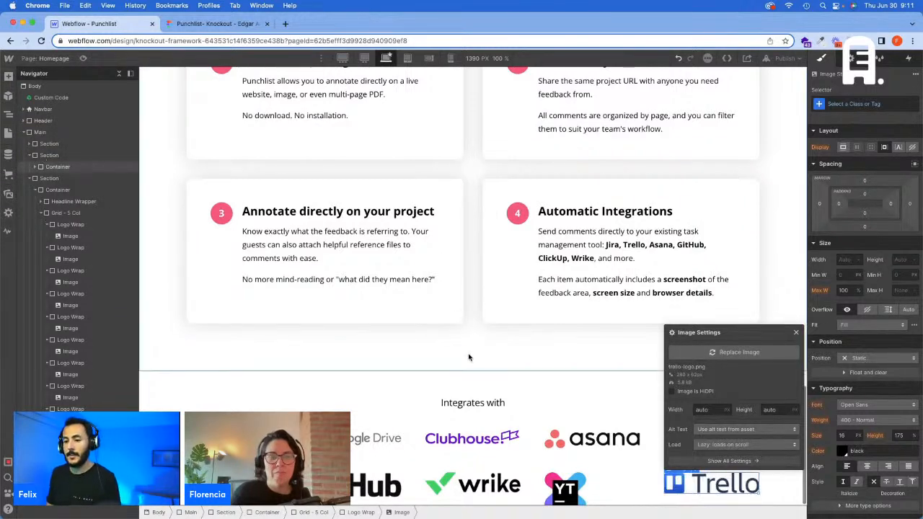
Step: Switch to Figma and inspect the dimensions of the complete OneDrive logo group, g3986
click(238, 24)
scroll(482, 237, down, 1)
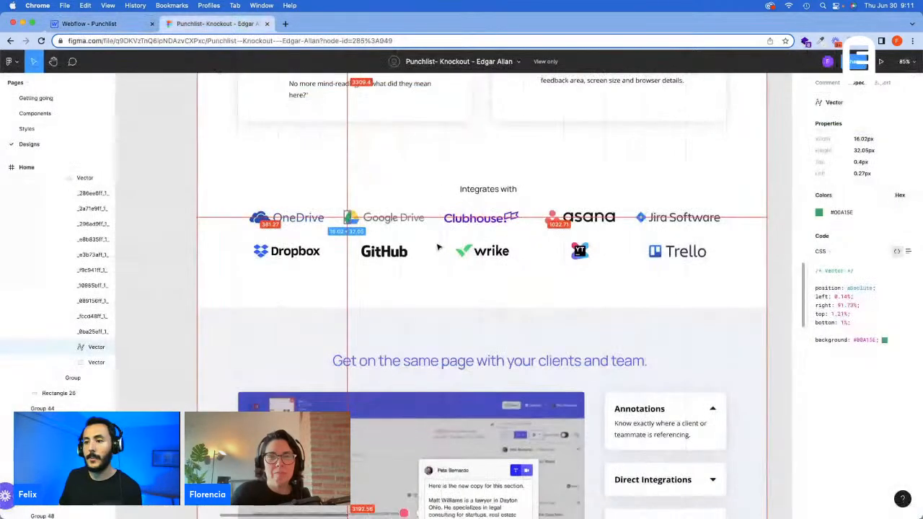
click(296, 222)
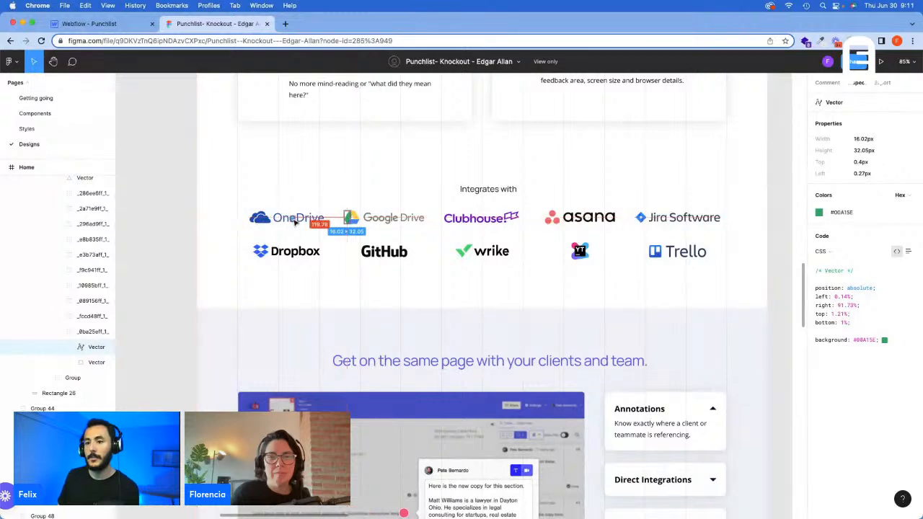
scroll(65, 302, up, 4)
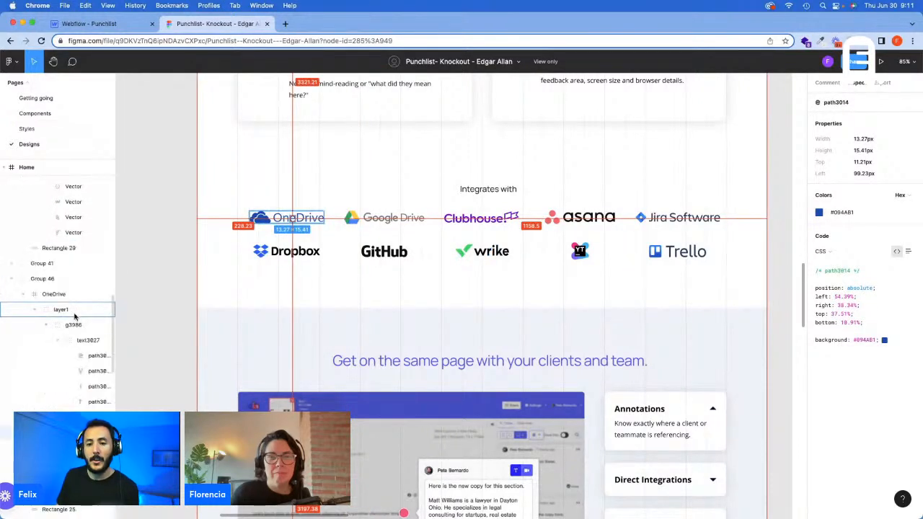
click(84, 341)
click(65, 326)
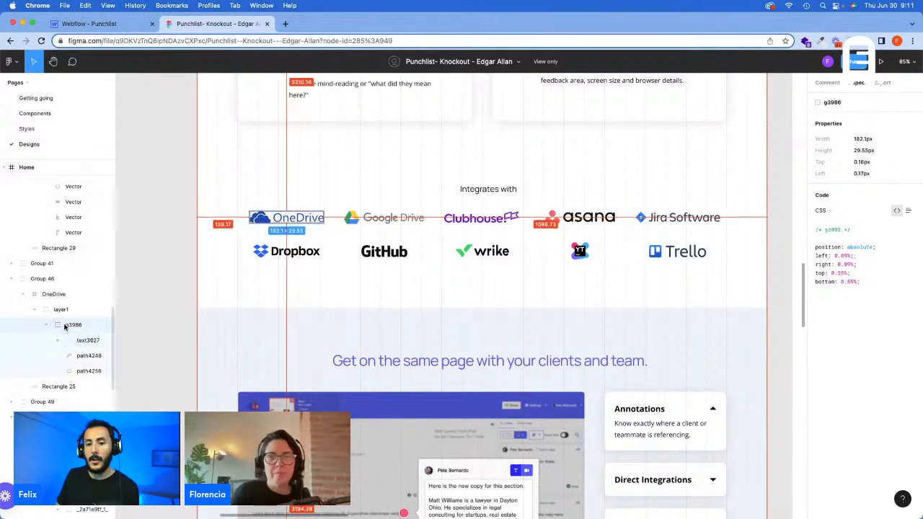
click(46, 325)
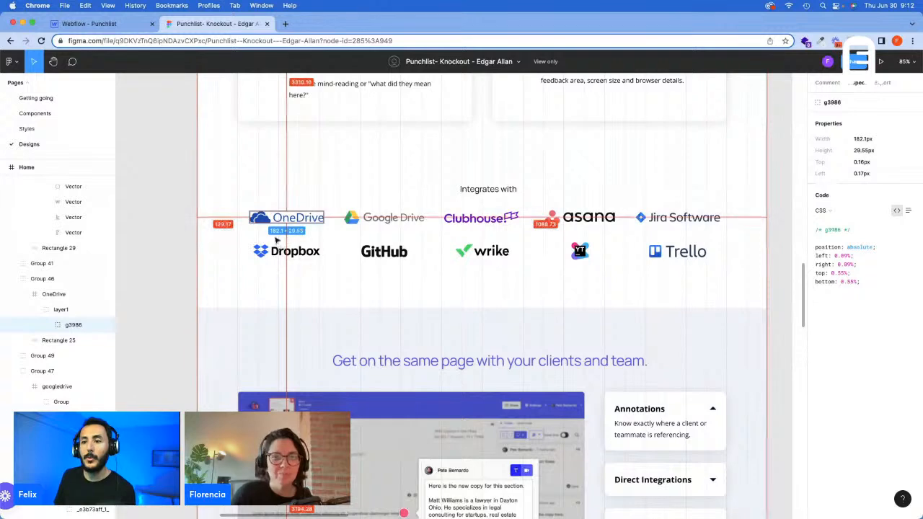
Step: Back in Webflow, give the first grid image a new class "Logo - OneDrive" and set its width to 182 px
click(106, 26)
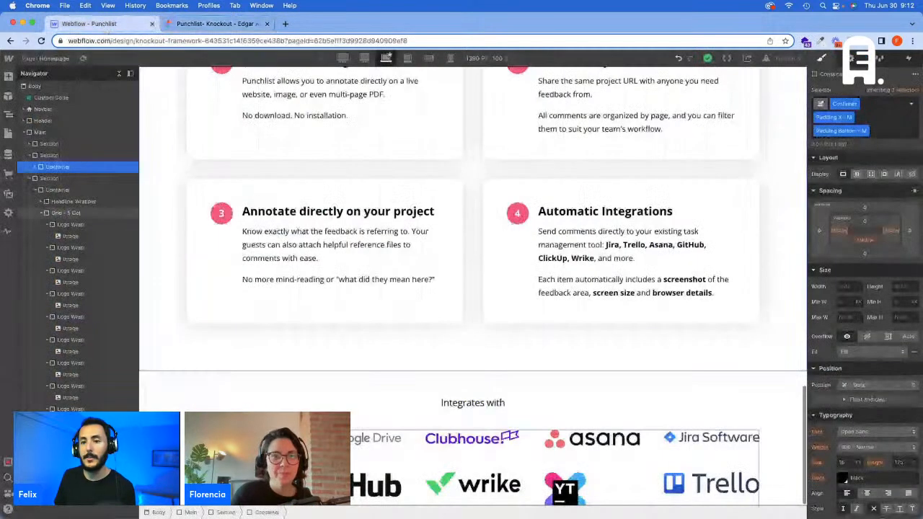
click(854, 104)
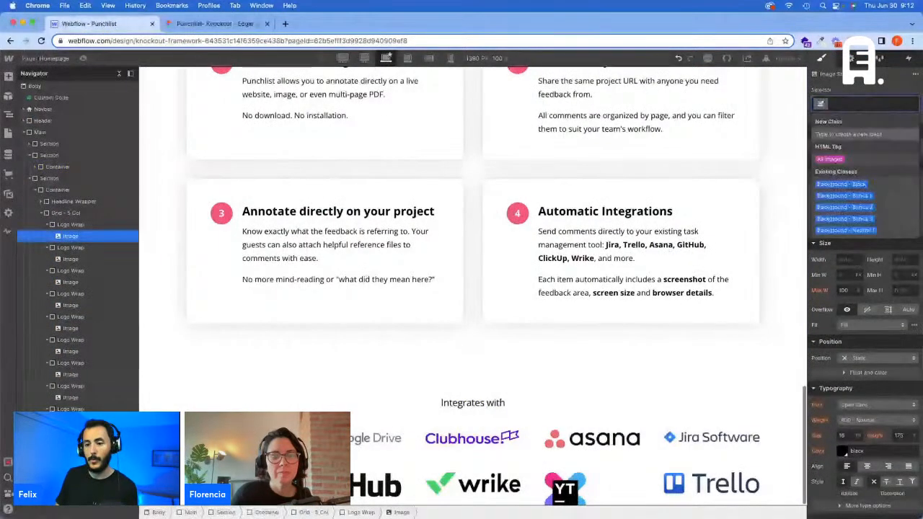
text(Logo)
text(- Gri)
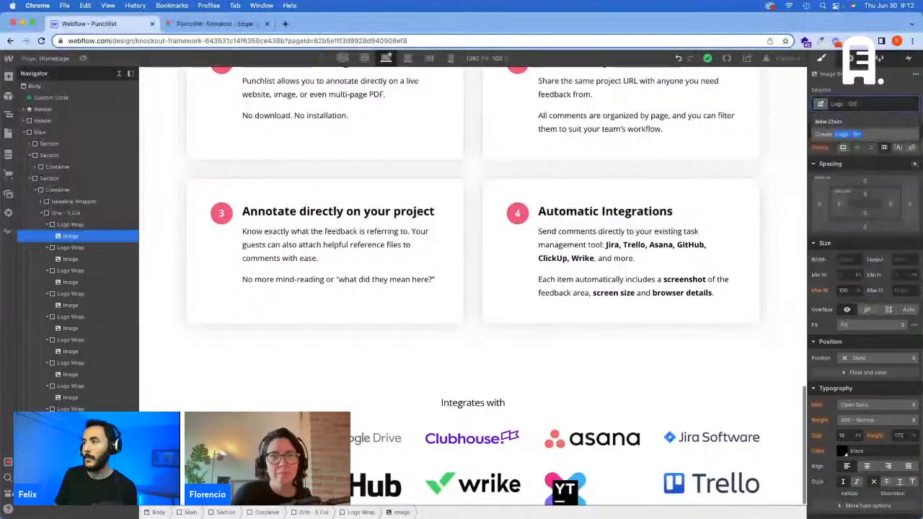
text(eDrive)
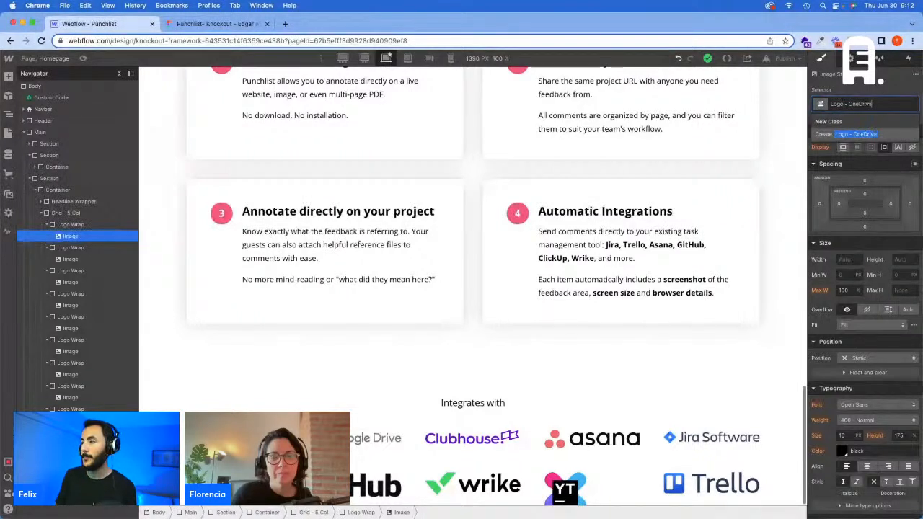
key(Return)
click(841, 259)
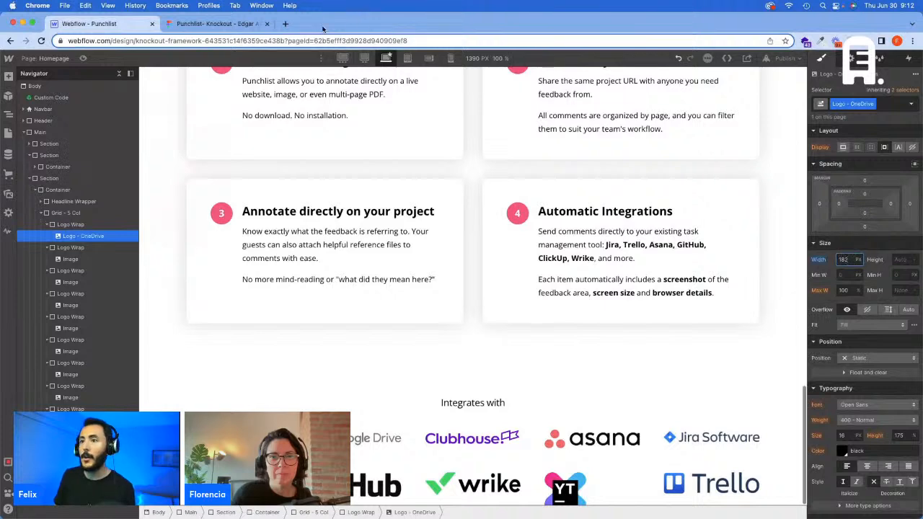
Step: Switch the canvas to the 1440 px breakpoint and compute 182/1440*100 in Calculator
click(365, 59)
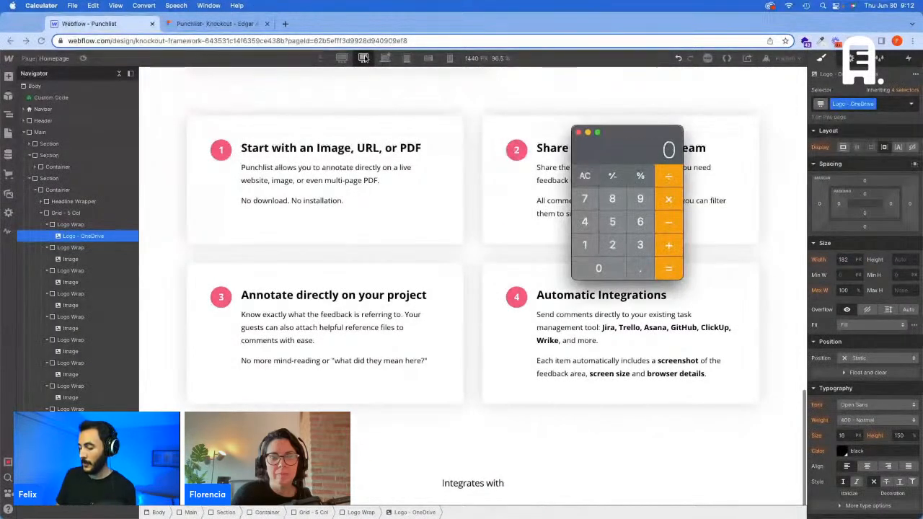
text(182/1440)
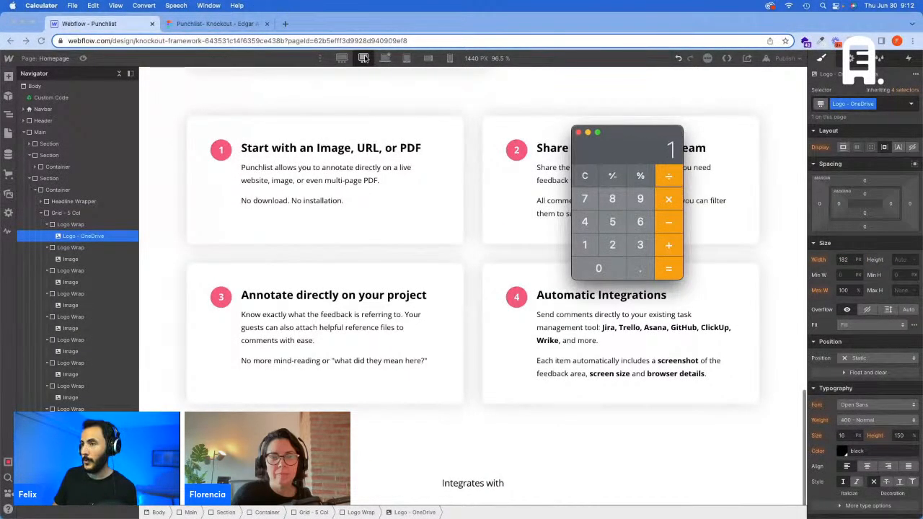
key(Return)
text(*100)
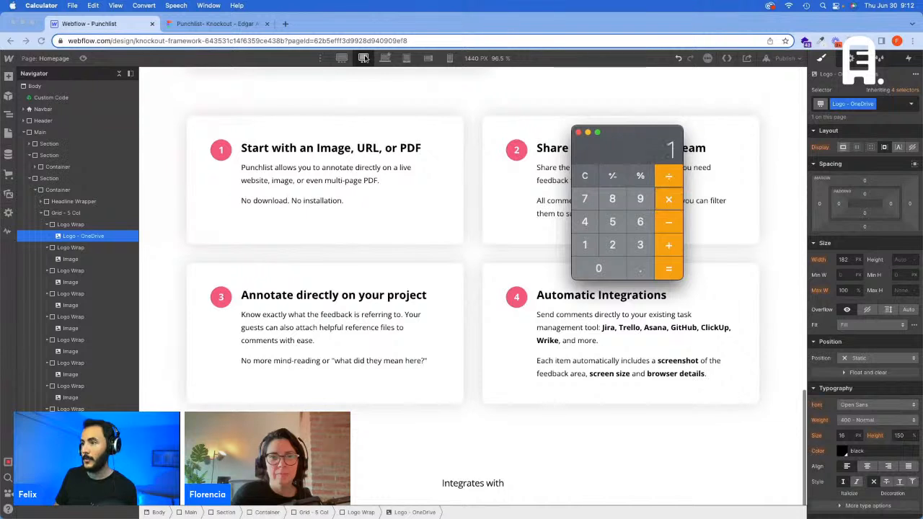
key(Return)
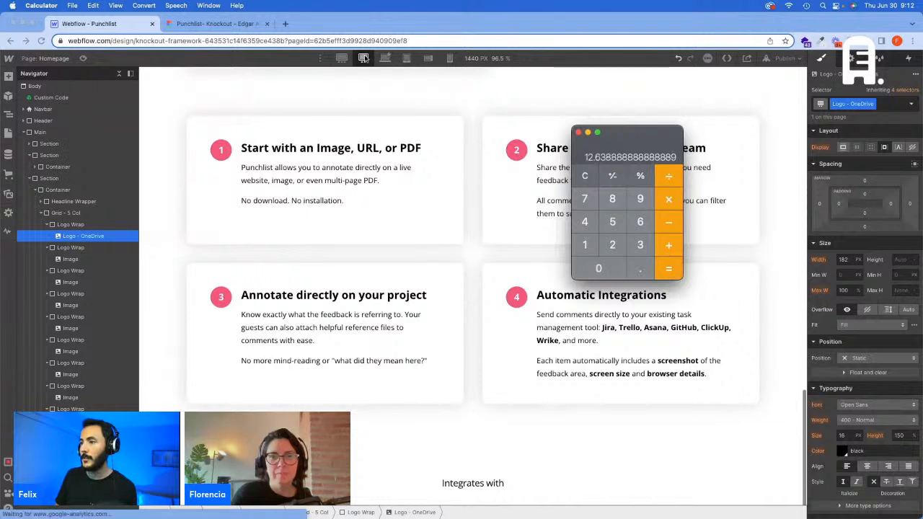
Step: Set the width of the Logo - OneDrive class to 12.63 vw at the 1440 px breakpoint
click(847, 267)
click(844, 259)
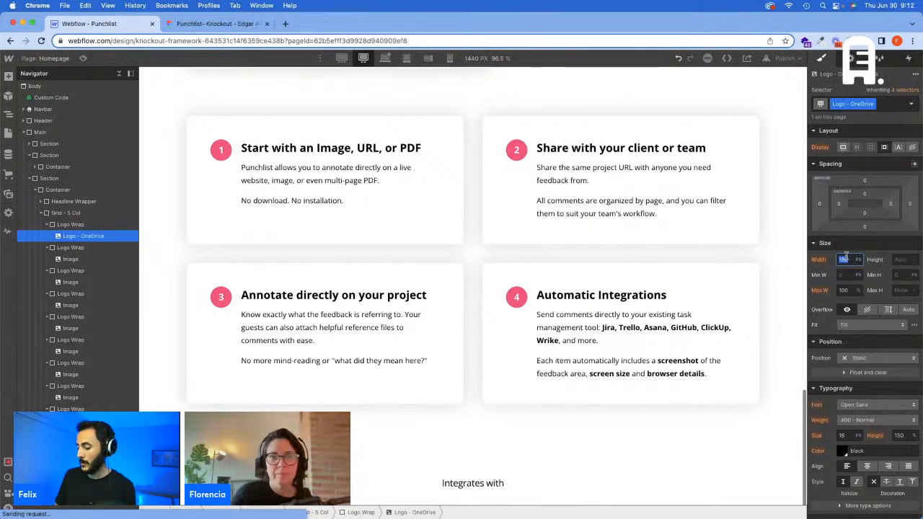
text(12.63)
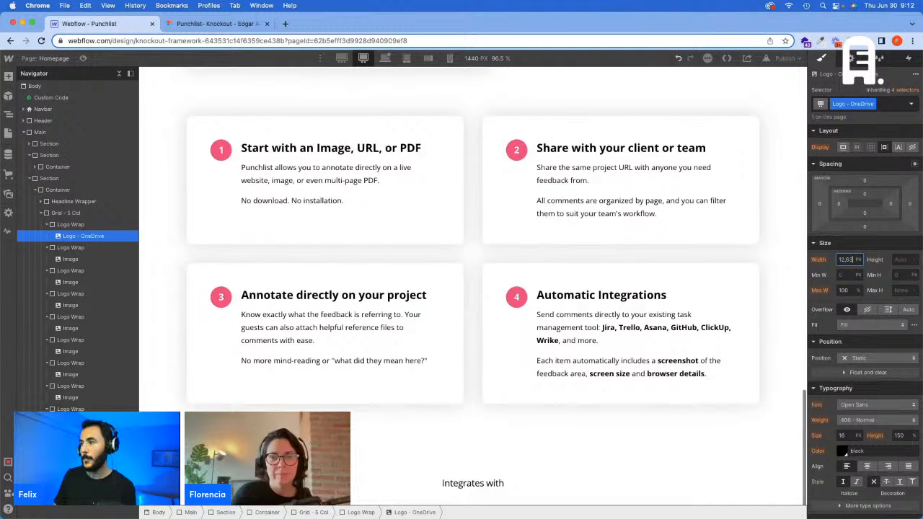
text(vw)
Step: Switch the canvas to the 1920 px breakpoint and compute 182*1.333 in Calculator
click(342, 59)
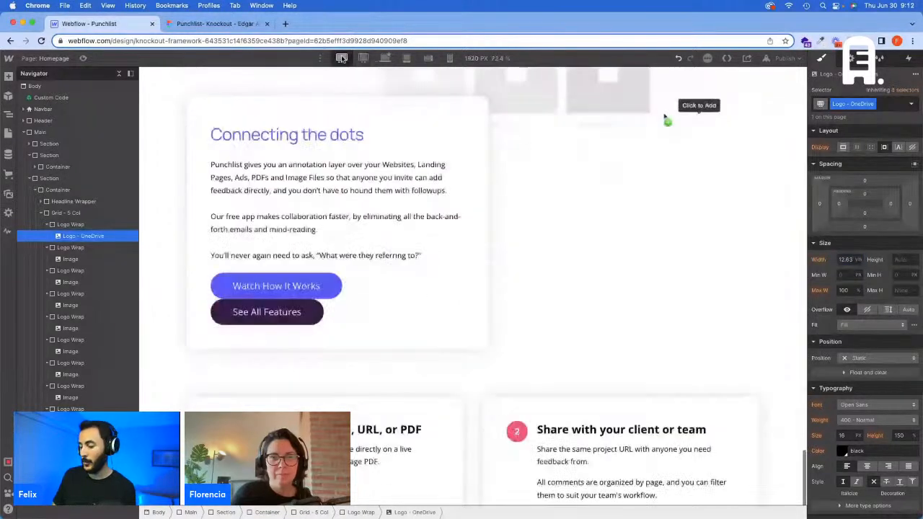
key(super+Tab)
key(Escape)
text(82)
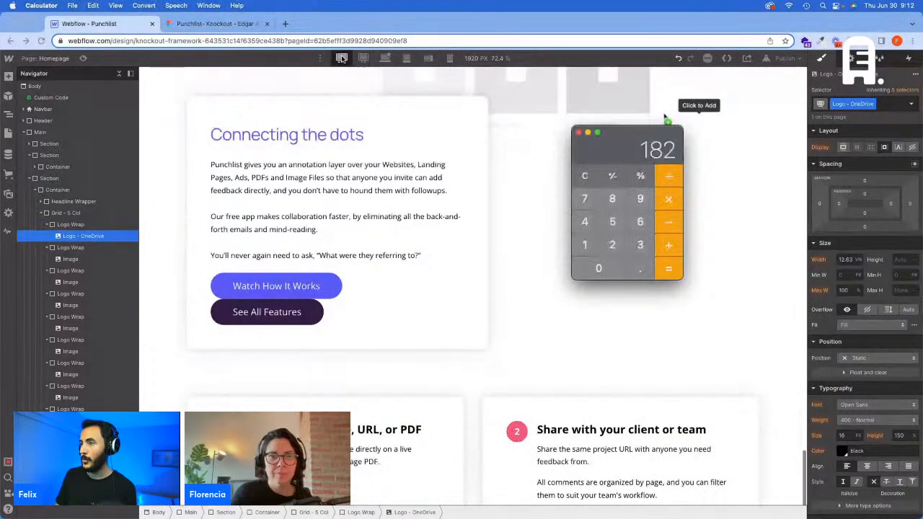
key(Escape)
text(1.333)
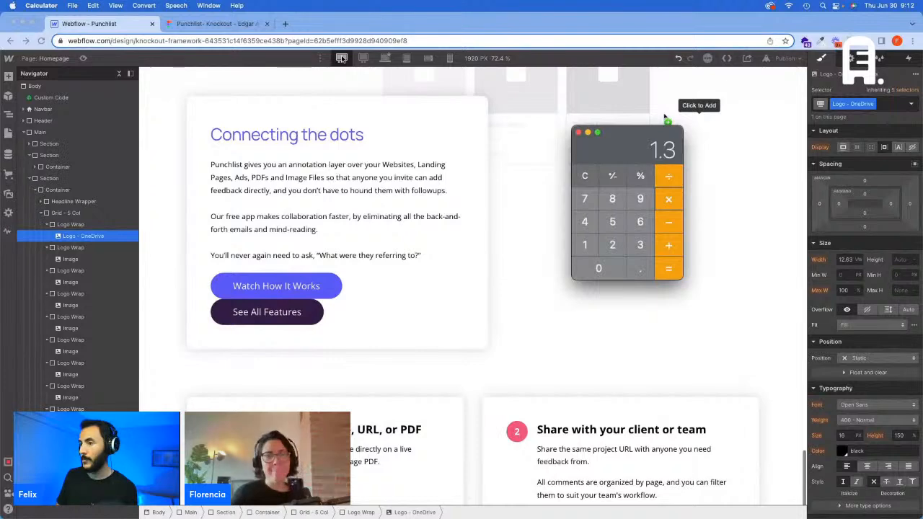
key(Return)
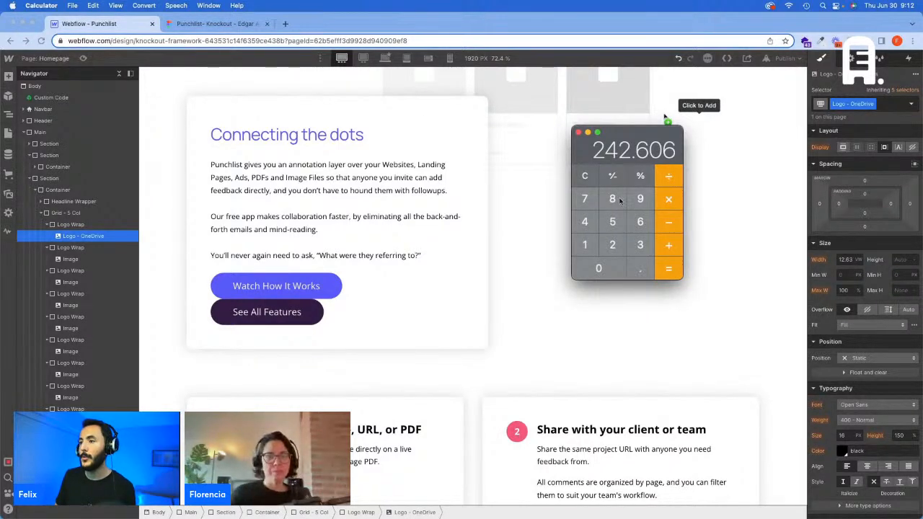
Step: Back in Webflow, set the Logo - OneDrive width to 242.6 px at the 1920 px breakpoint and return to the base breakpoint
scroll(423, 385, down, 5)
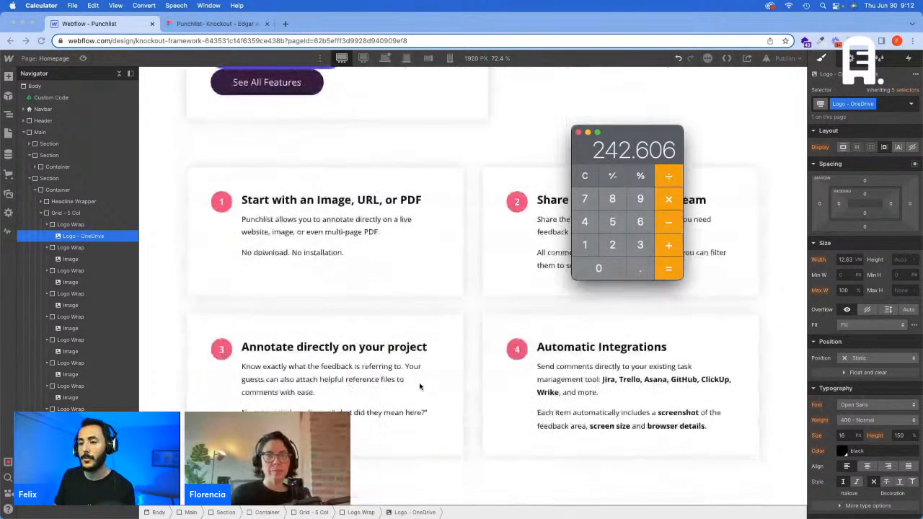
click(848, 260)
text(242.6)
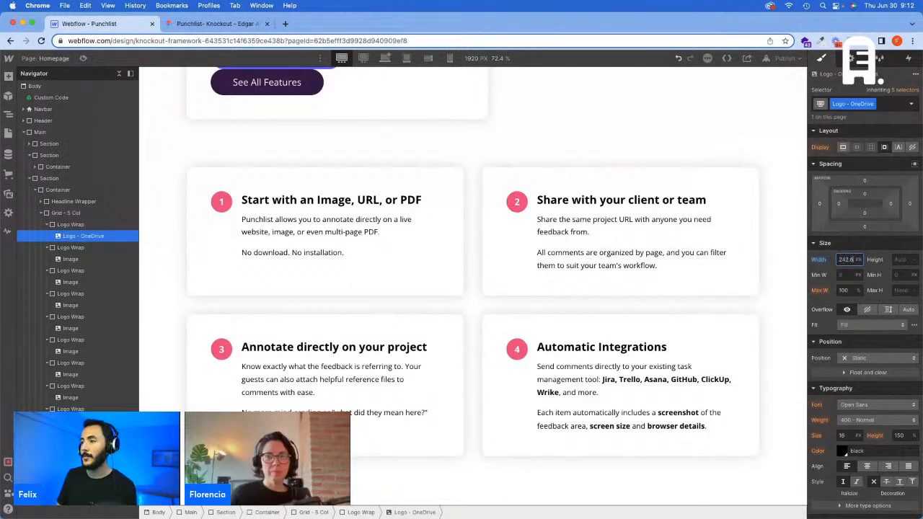
key(Return)
scroll(465, 279, down, 3)
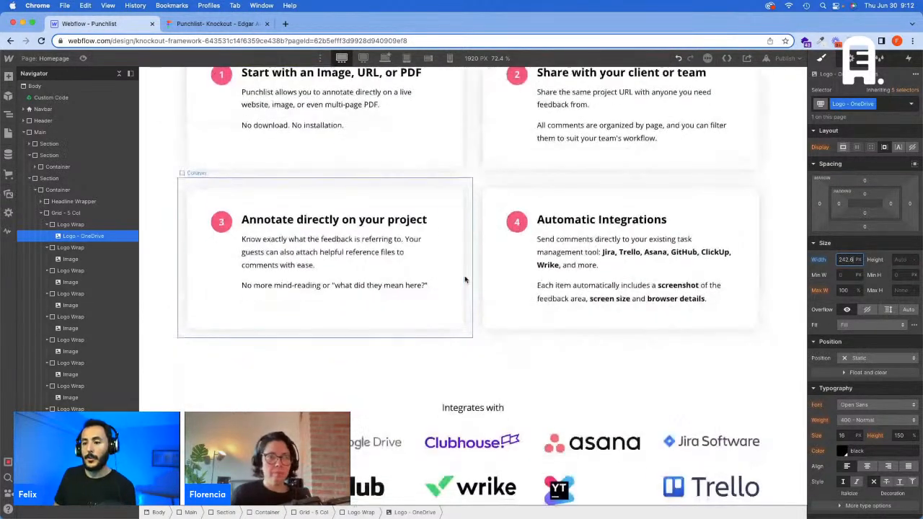
click(386, 58)
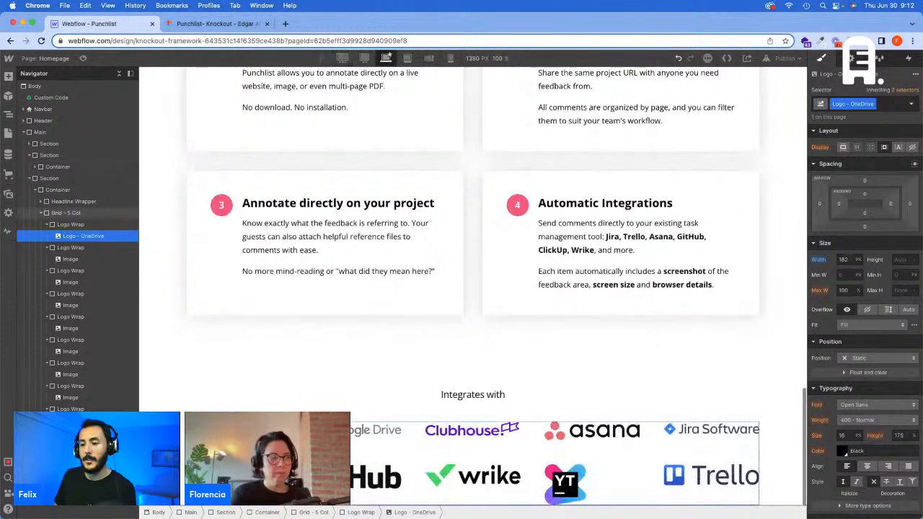
Step: Select the second grid image in Webflow, and in Figma inspect the dimensions of the complete Google Drive logo group
click(69, 259)
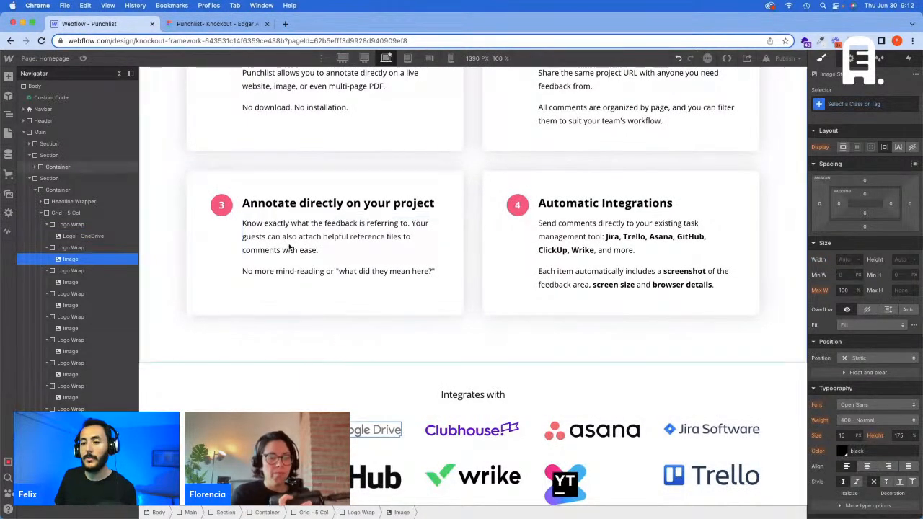
click(196, 24)
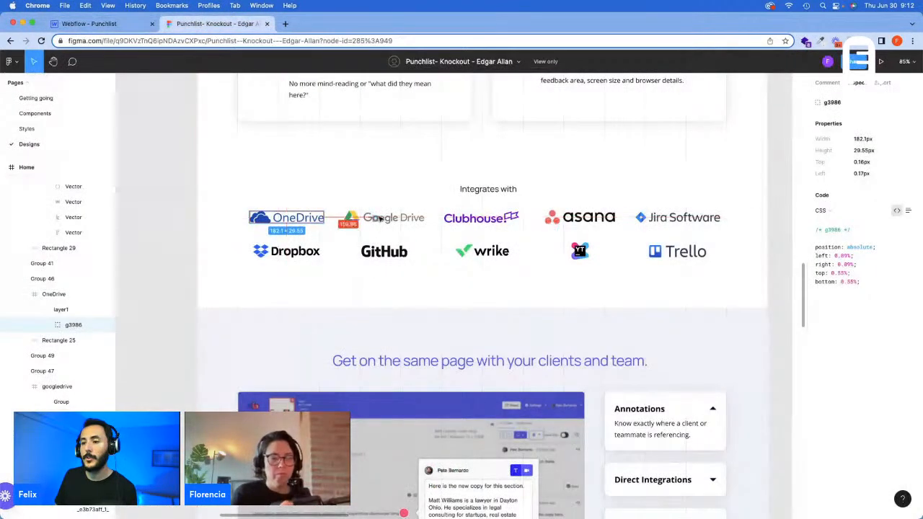
click(406, 219)
click(73, 225)
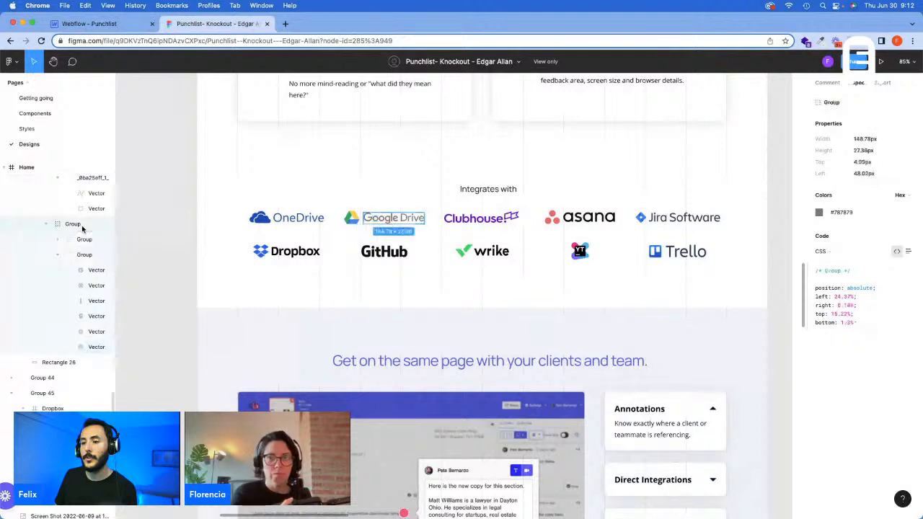
scroll(82, 228, up, 2)
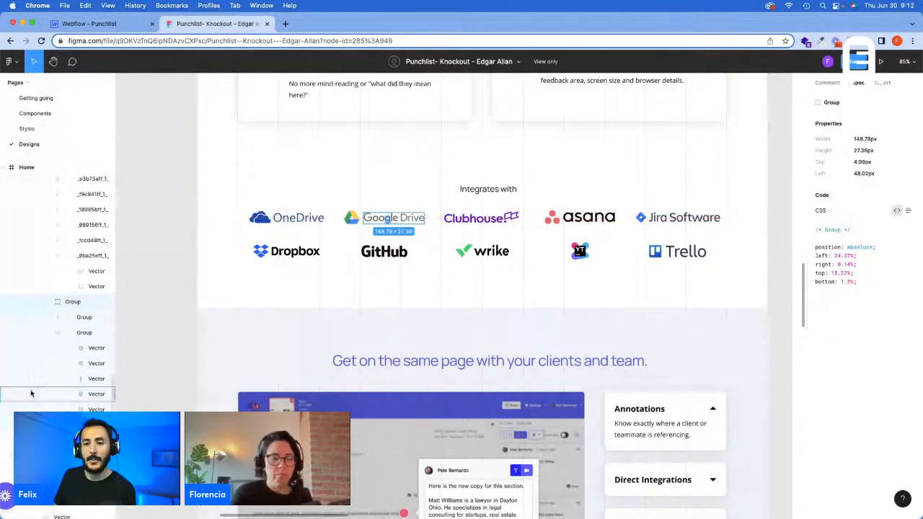
scroll(47, 338, up, 1)
scroll(49, 338, up, 3)
click(62, 296)
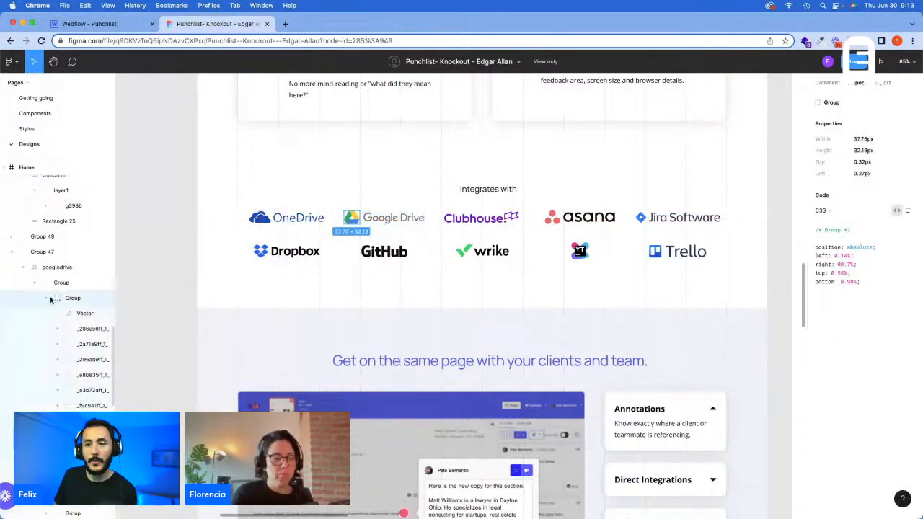
click(62, 282)
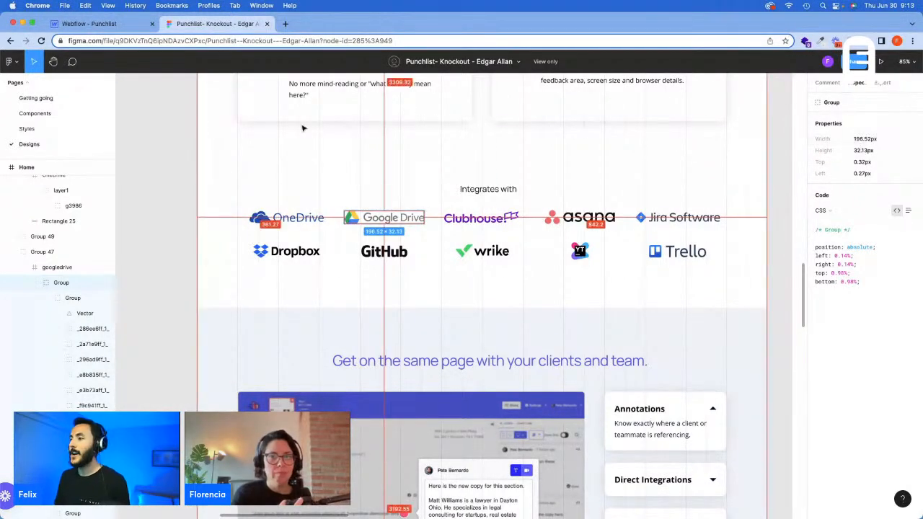
Step: Back in Webflow, give the second grid image a new class "Logo - Google Drive" and set its width to 196 px
click(90, 23)
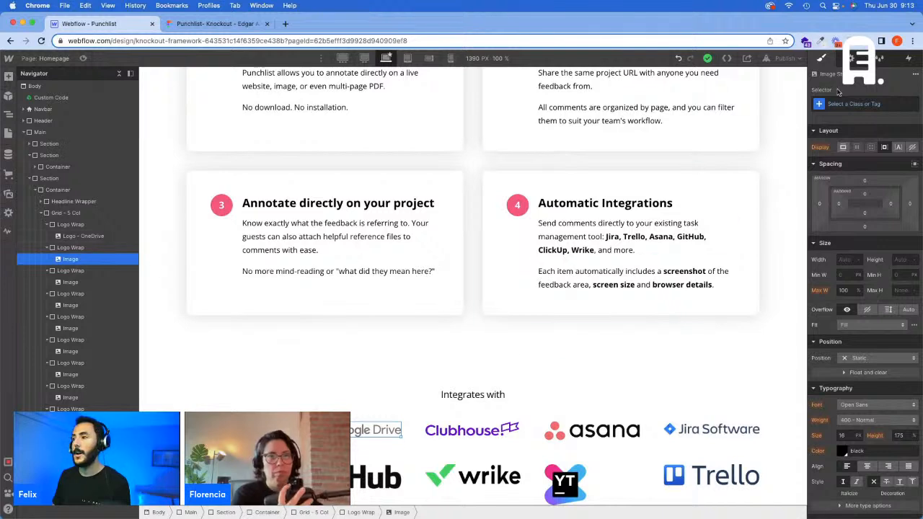
click(854, 104)
text(Logo -)
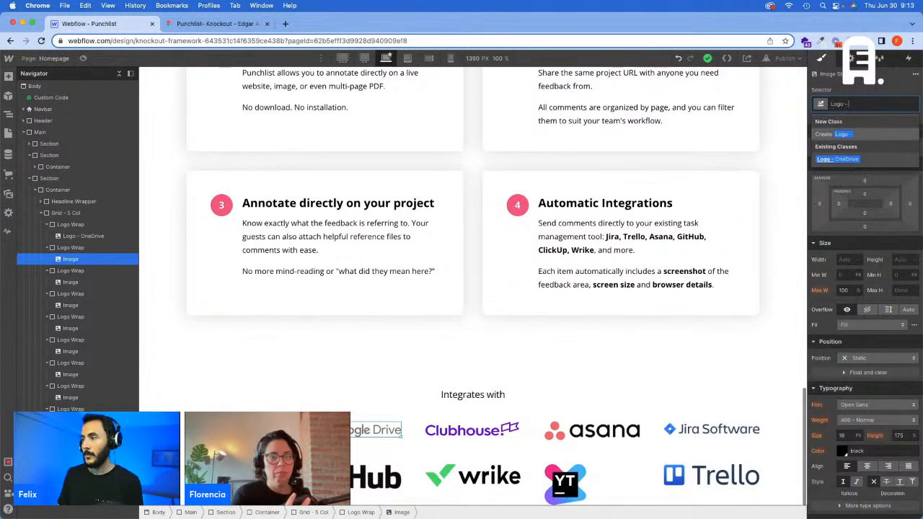
text( Goo)
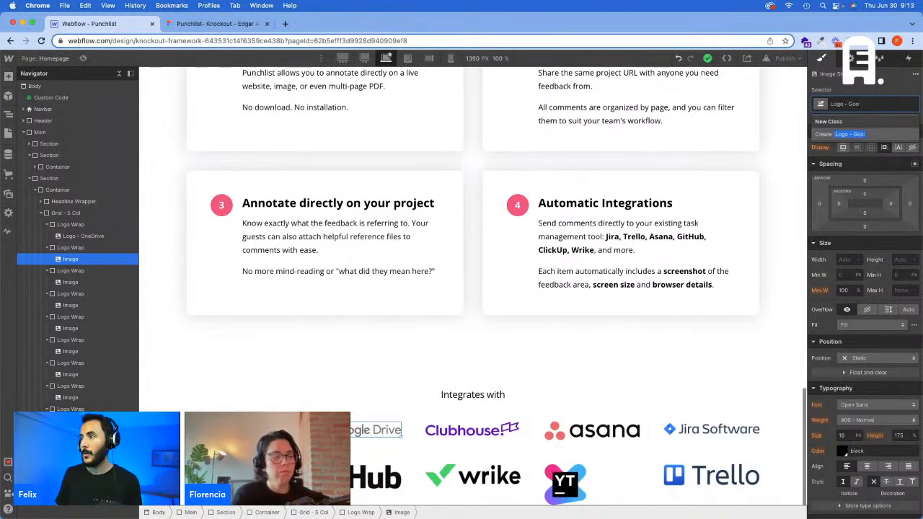
text(gle Driv)
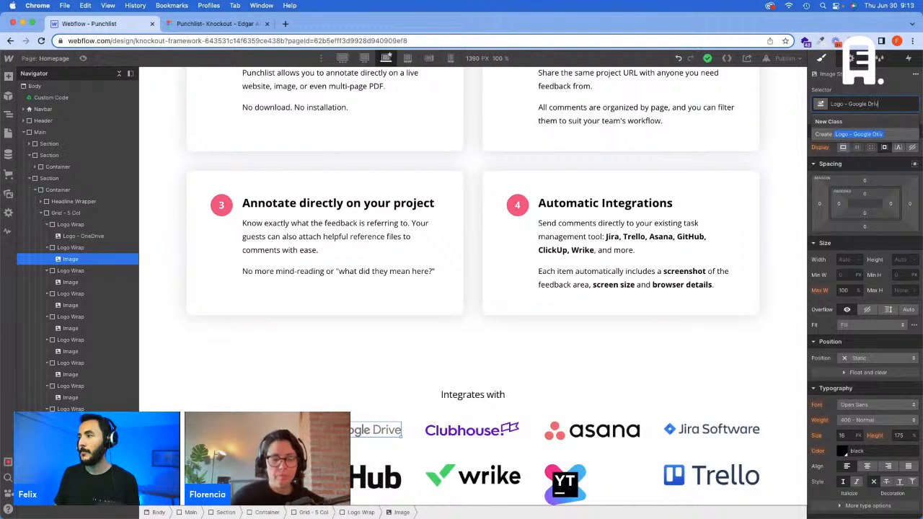
text(e)
key(Return)
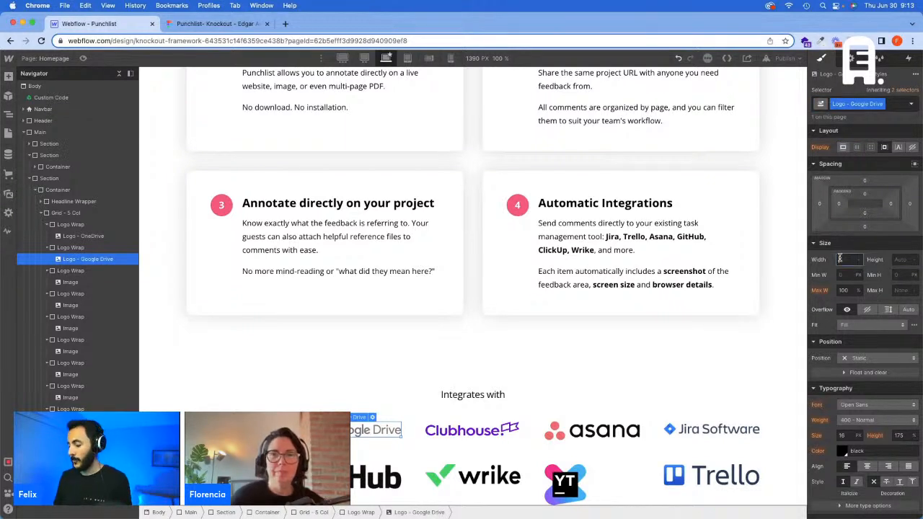
click(839, 258)
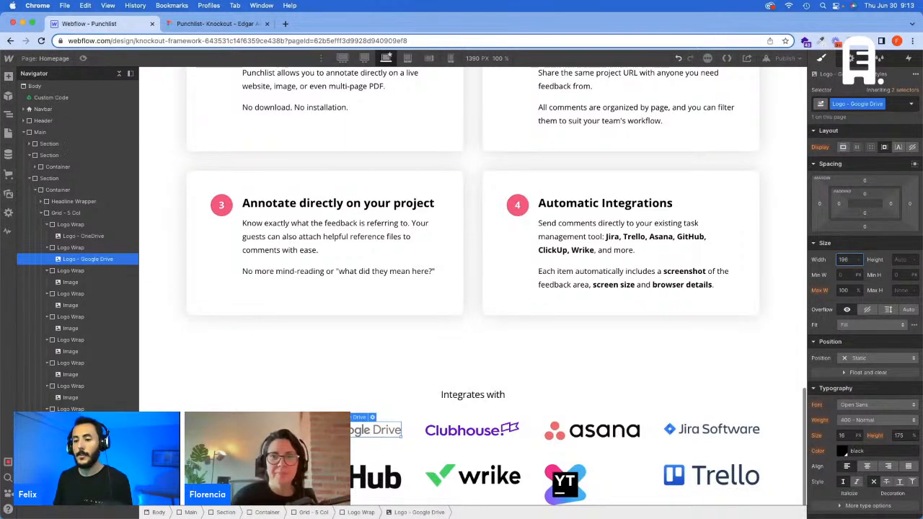
key(Return)
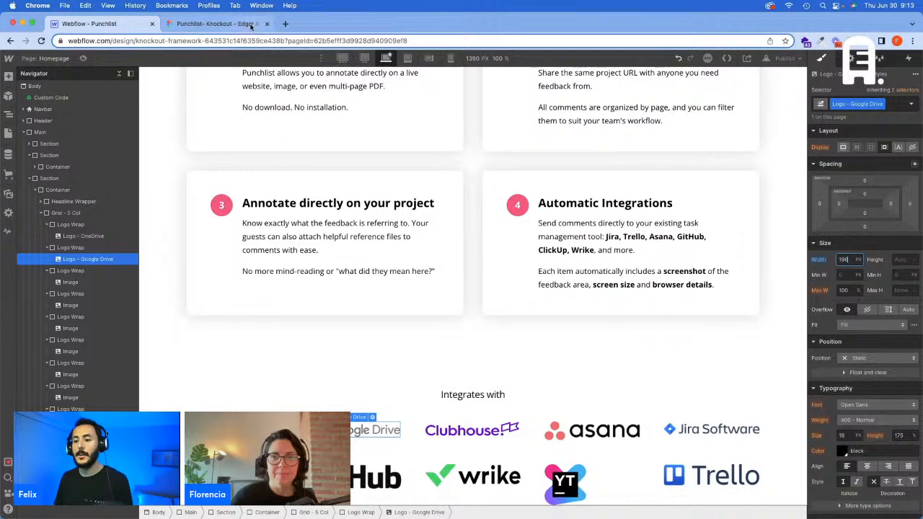
Step: Switch the canvas to the 1440 px breakpoint and compute 196/1440*100 in Calculator
click(366, 60)
key(super+Tab)
key(Escape)
text(1)
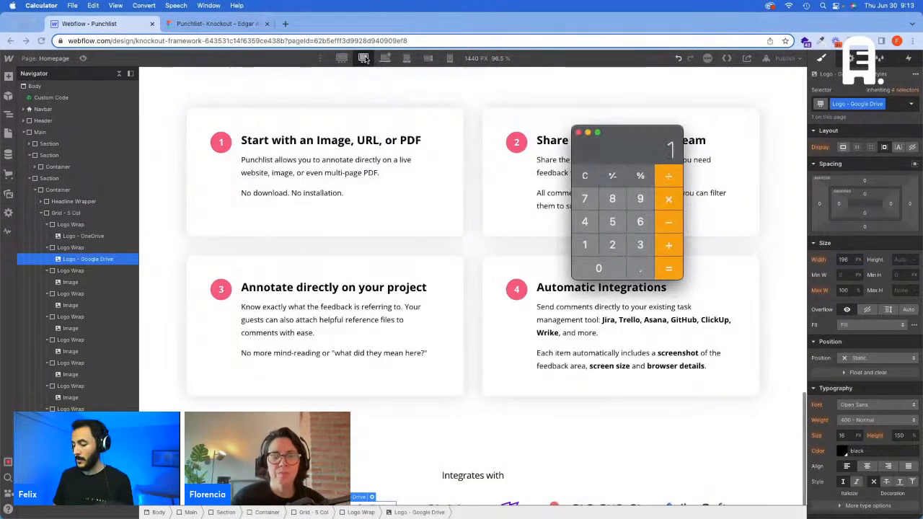
text(96/1440)
key(Return)
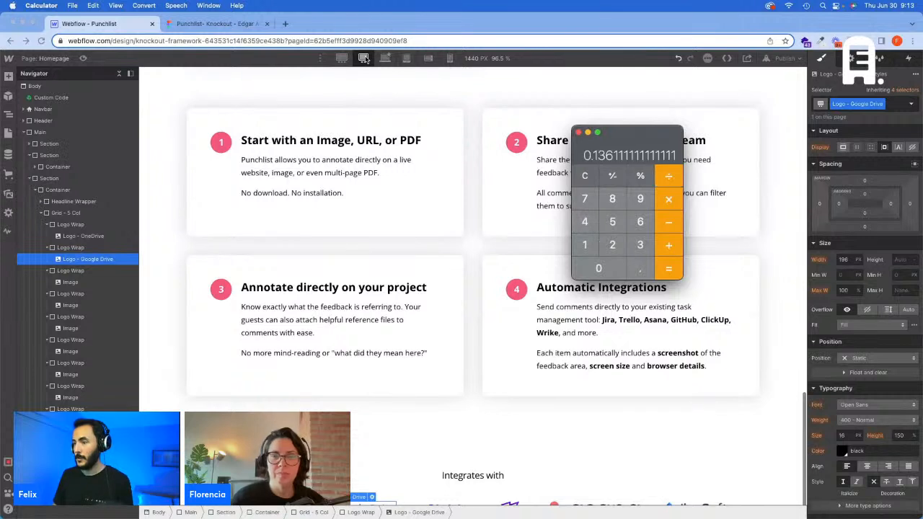
text(*100)
key(Return)
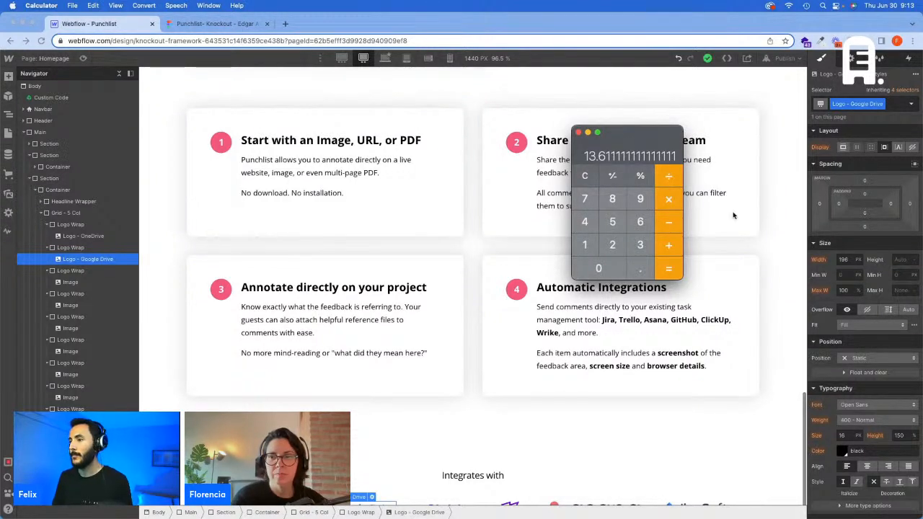
Step: Close Calculator and set the Logo - Google Drive width to 13.61 vw at the 1440 px breakpoint
key(super+q)
click(842, 260)
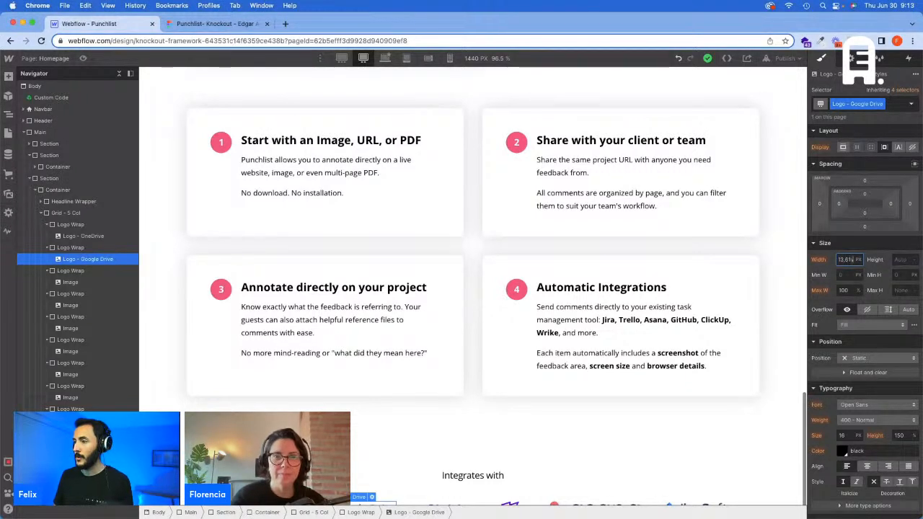
key(Return)
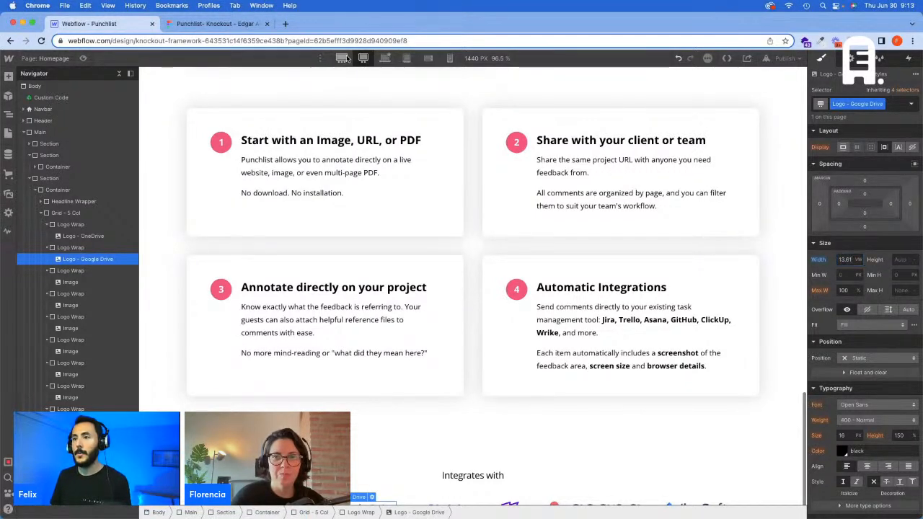
Step: Set the Logo - Google Drive width to 261.26 px at the 1920 px breakpoint and return to the base breakpoint
click(345, 58)
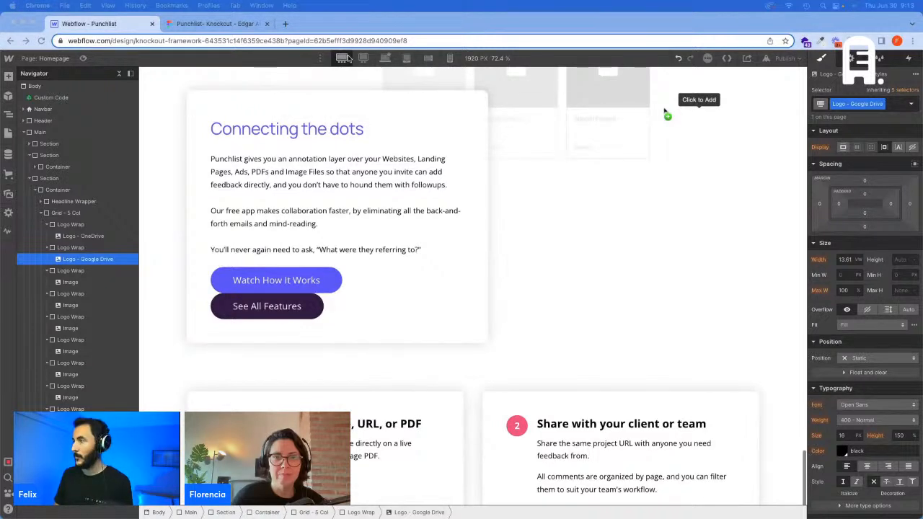
click(844, 259)
text(261,2)
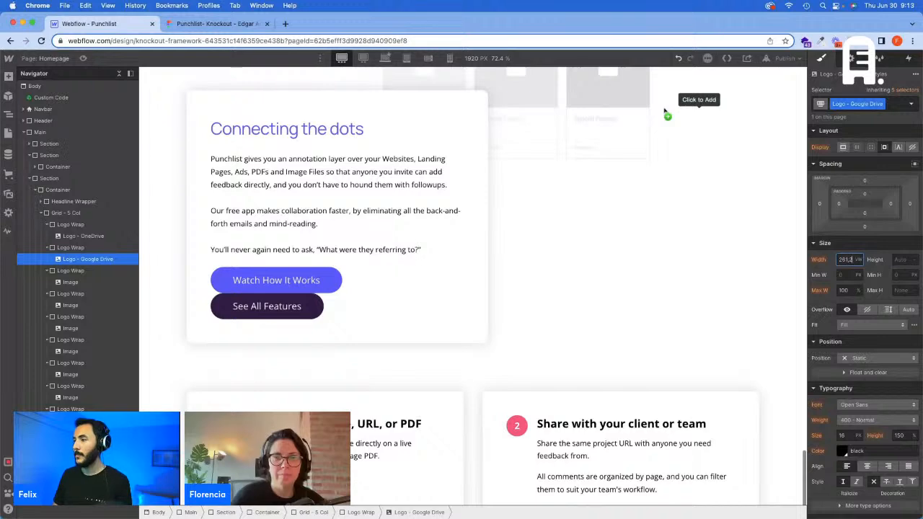
text(6)
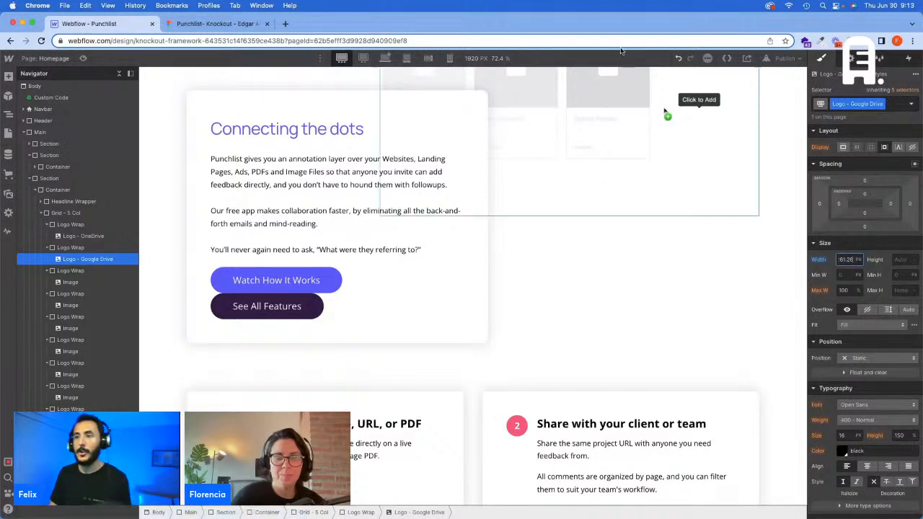
click(385, 58)
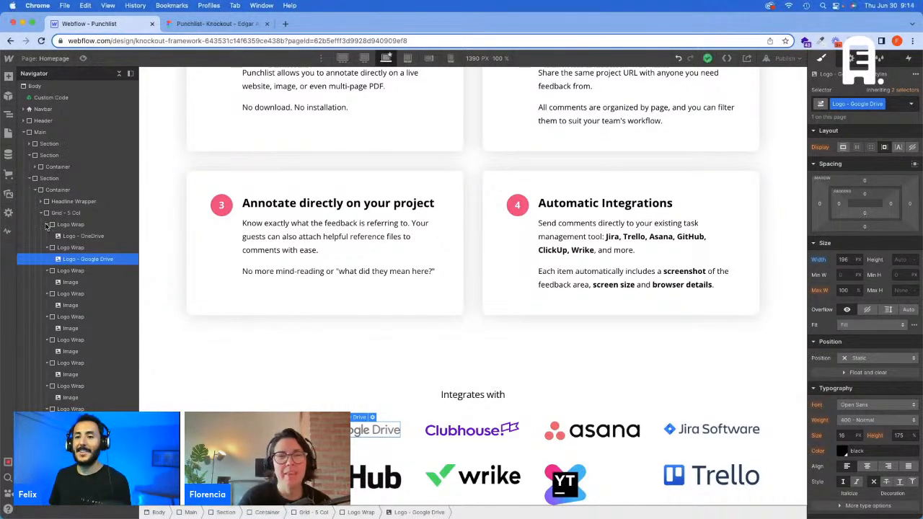
Step: Collapse the first five Logo Wrap elements of the grid in the page structure and switch to the Figma design
click(46, 224)
click(47, 236)
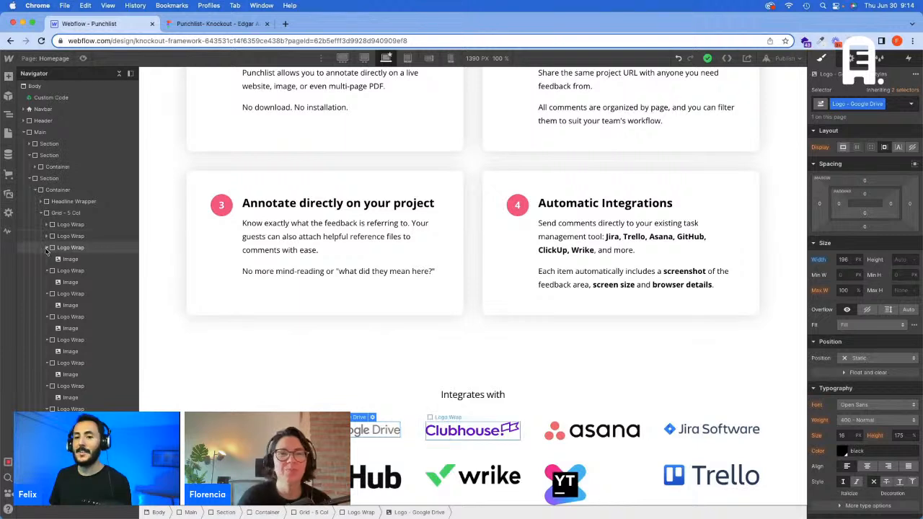
click(47, 247)
click(47, 259)
click(46, 271)
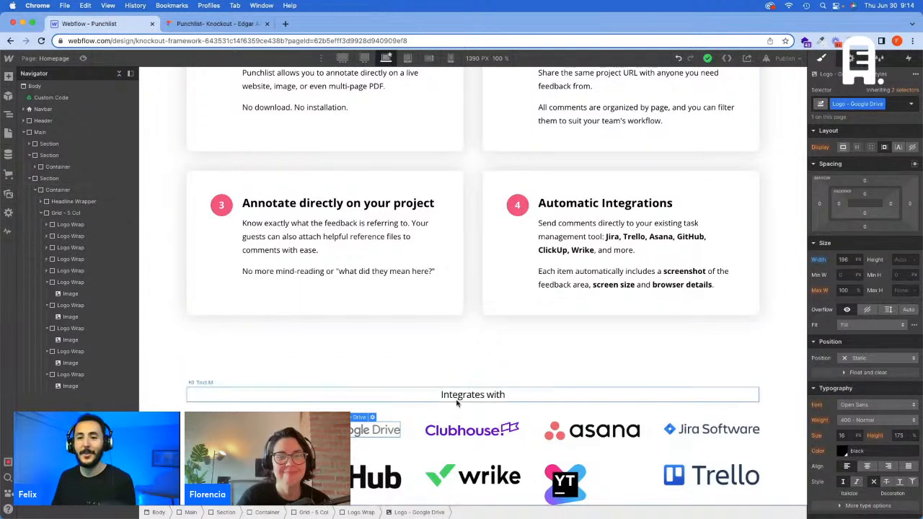
click(218, 24)
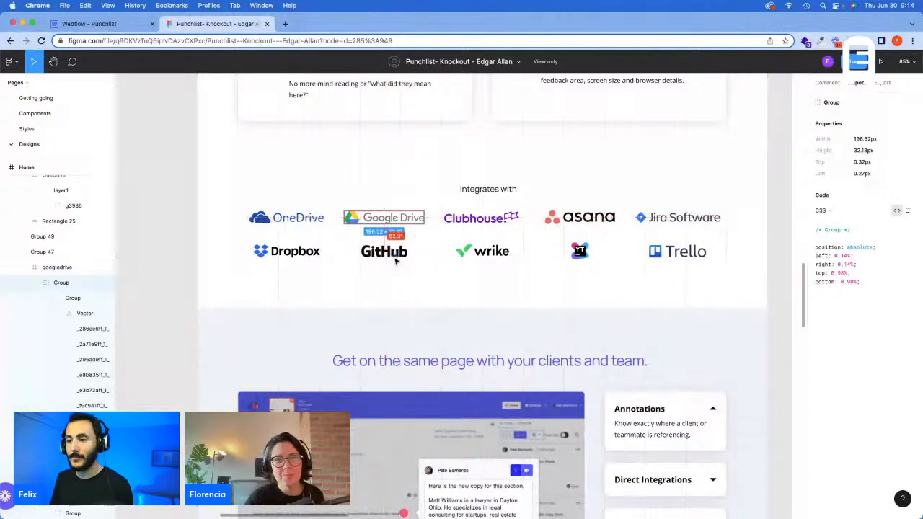
Step: Switch to Webflow and add the Padding Bottom - L class to the container of the "Integrates with" section
click(121, 27)
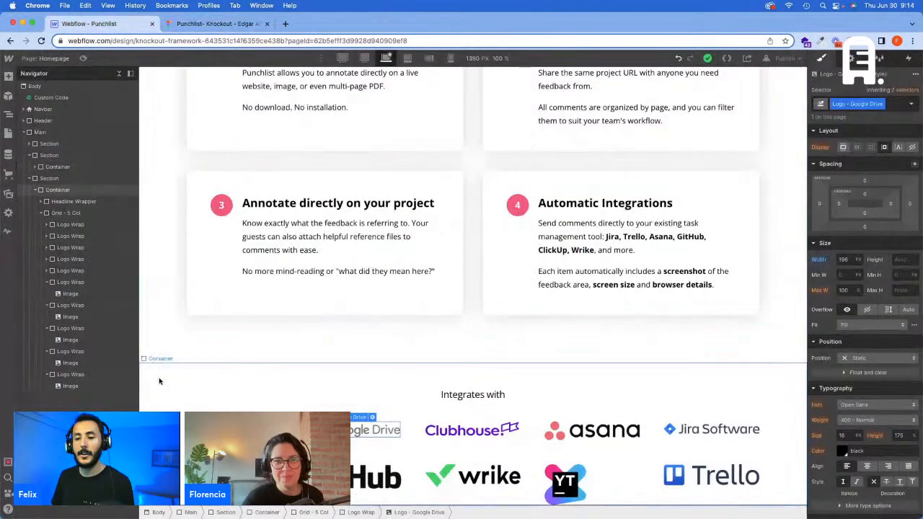
click(887, 101)
text(Padding)
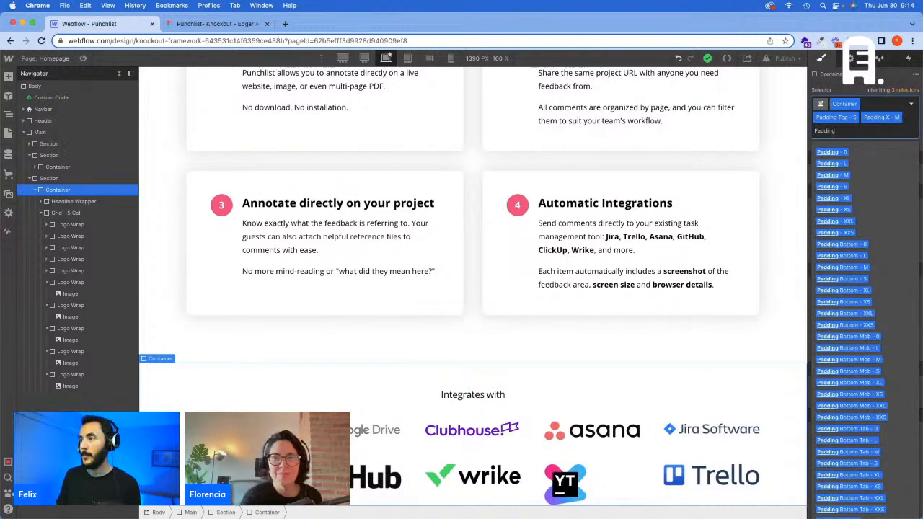
text( Bottom -)
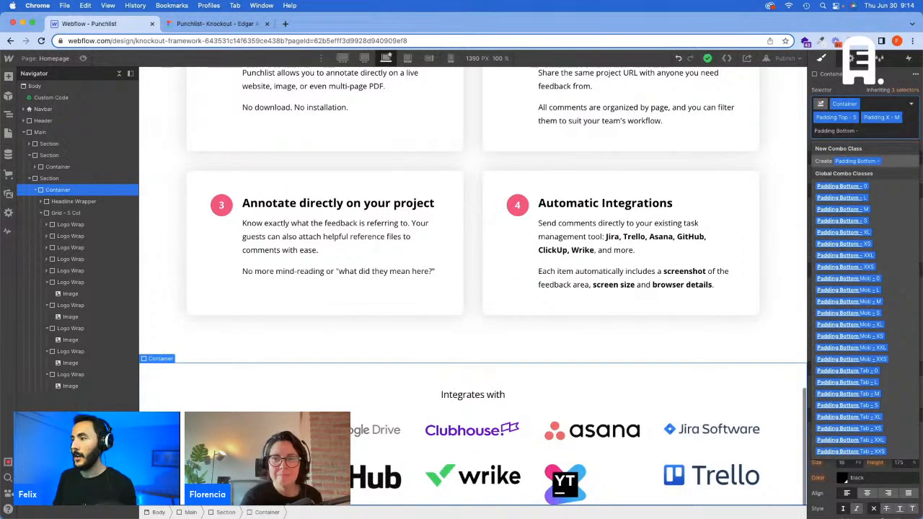
text( L)
key(Return)
scroll(699, 235, down, 2)
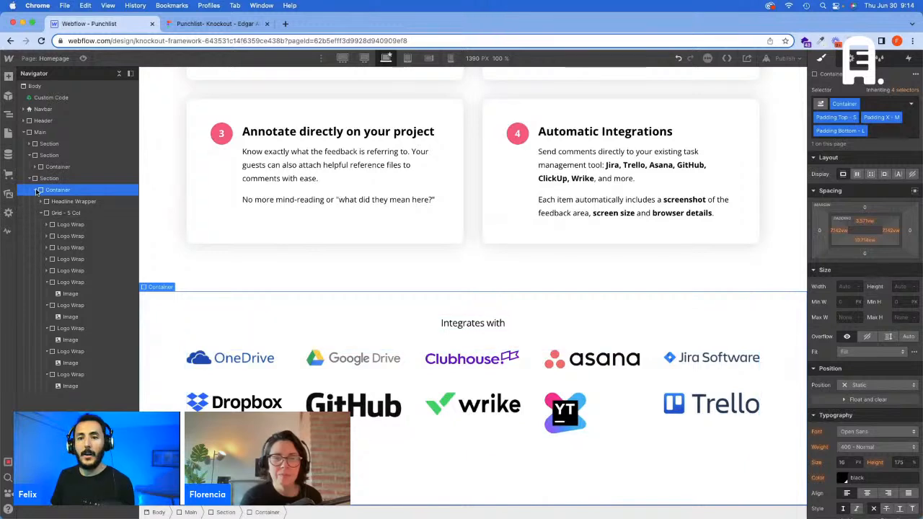
Step: Collapse the expanded sections in the page structure and add a div block inside Main after the last section
click(29, 178)
click(30, 155)
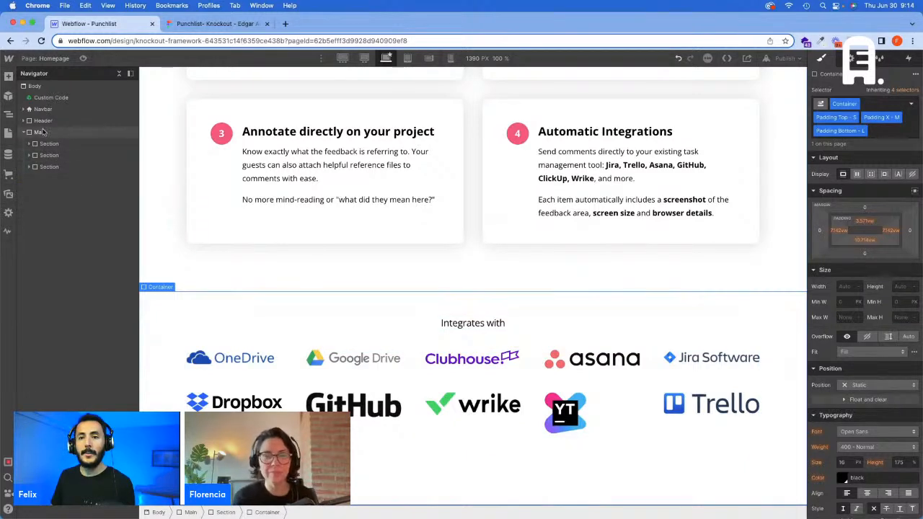
click(44, 132)
key(super+e)
text(d)
key(Return)
Step: Give the new div block the class Section and set its HTML tag to Section
click(883, 103)
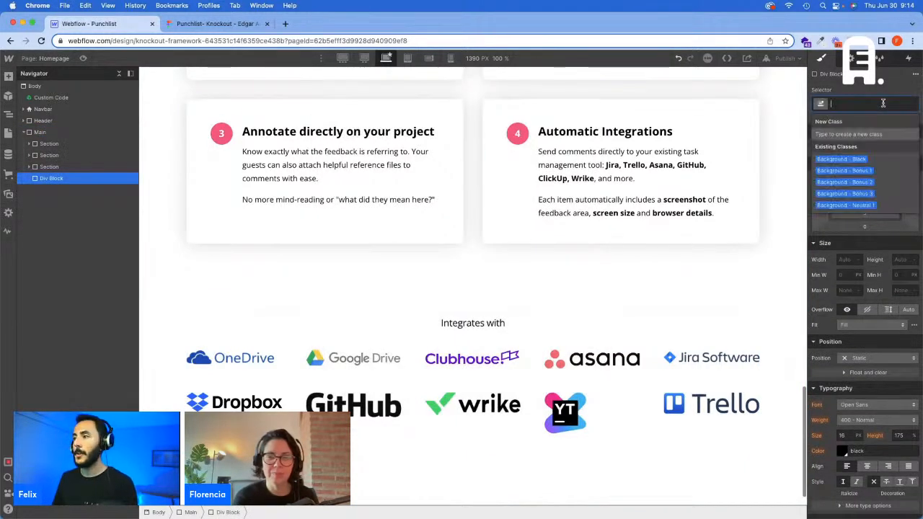
text(Section)
key(Return)
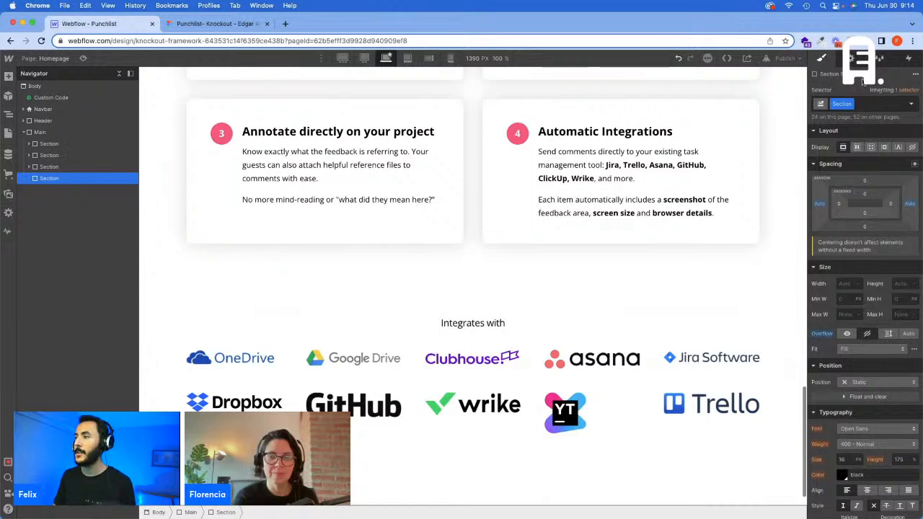
click(854, 59)
click(858, 106)
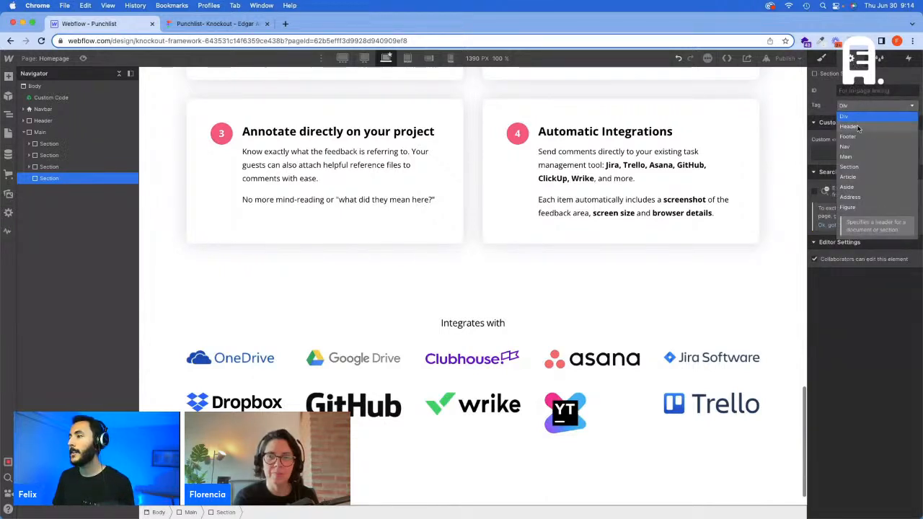
click(855, 171)
Step: Add a div block inside the new section and give it the class Container
key(super+e)
text(d)
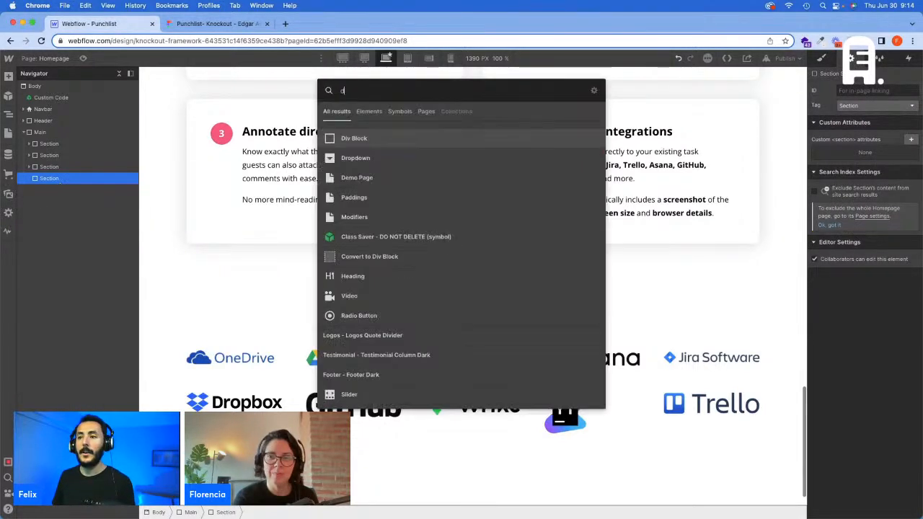
key(Return)
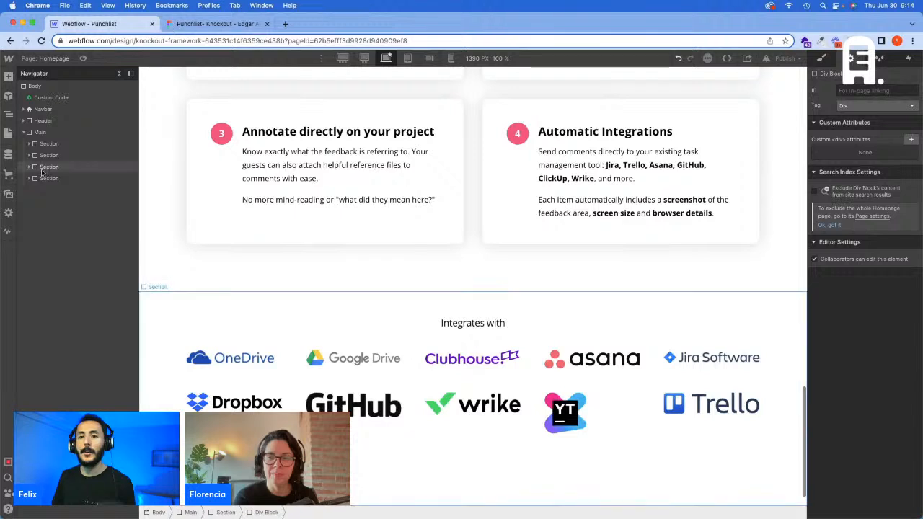
click(821, 59)
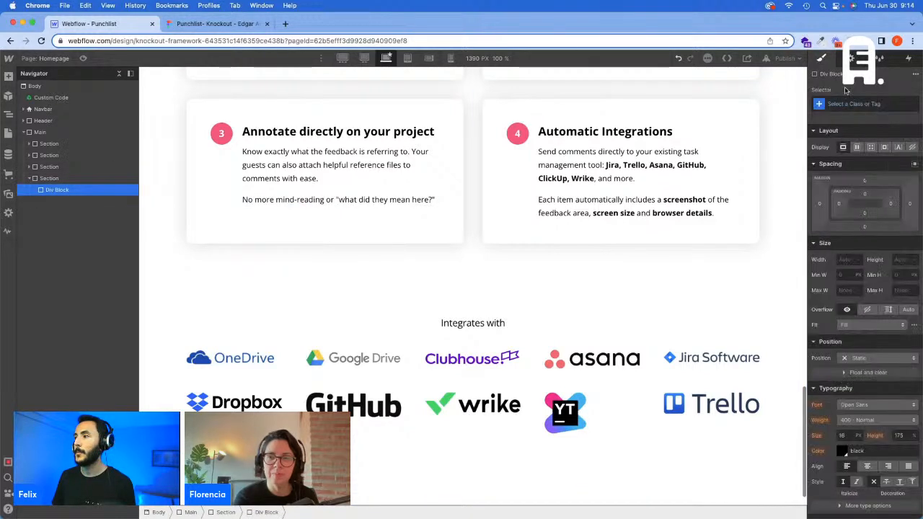
click(849, 103)
text(Container)
key(Return)
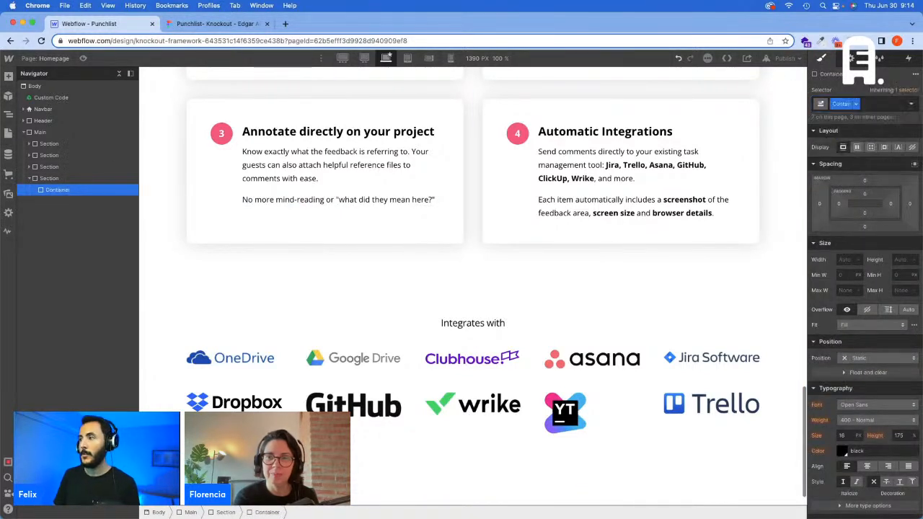
Step: Switch to Figma and inspect the next section's background rectangle and its "Get on the same page with your clients and team." headline
click(216, 23)
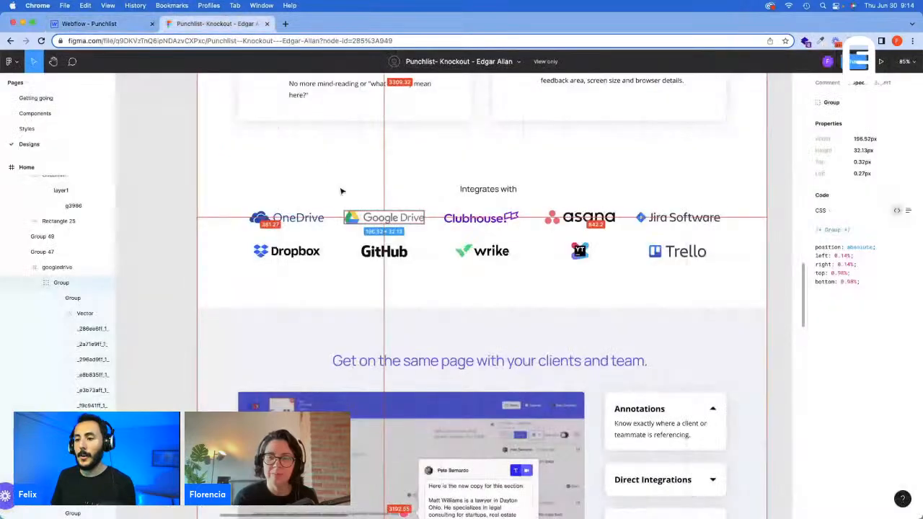
click(285, 314)
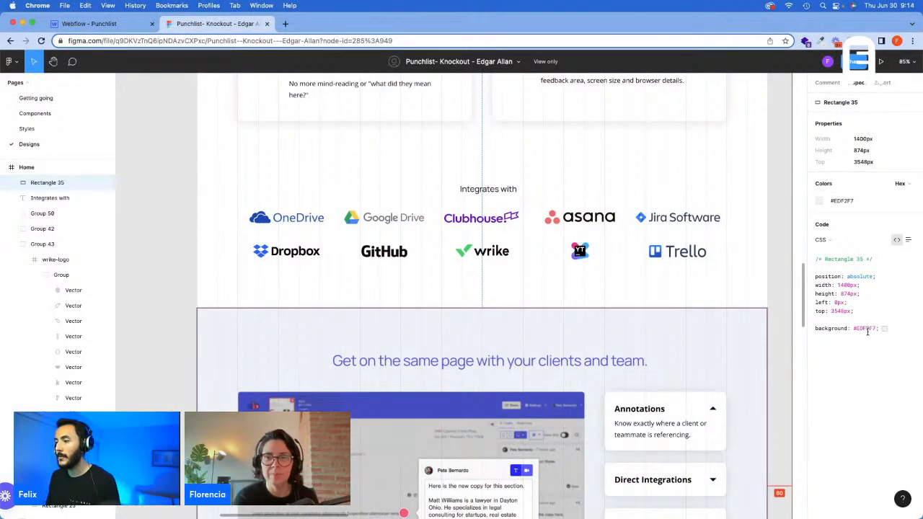
scroll(482, 288, down, 3)
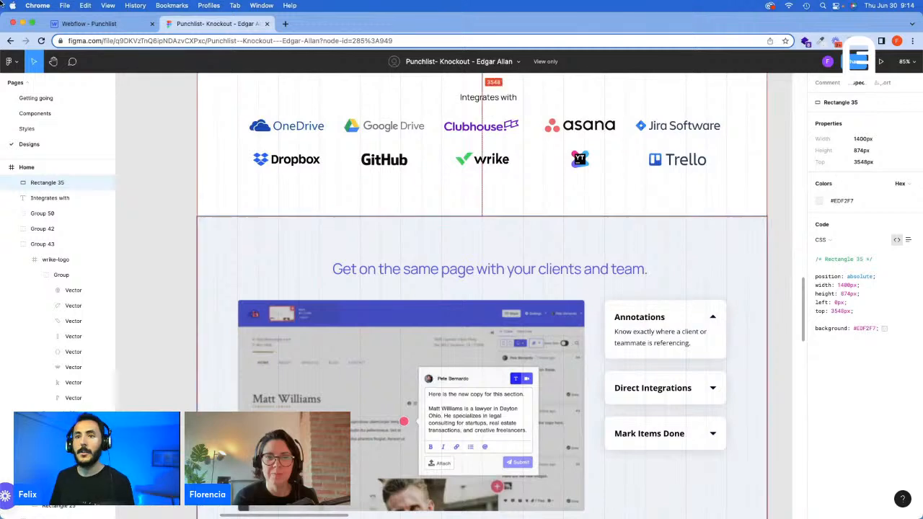
click(467, 273)
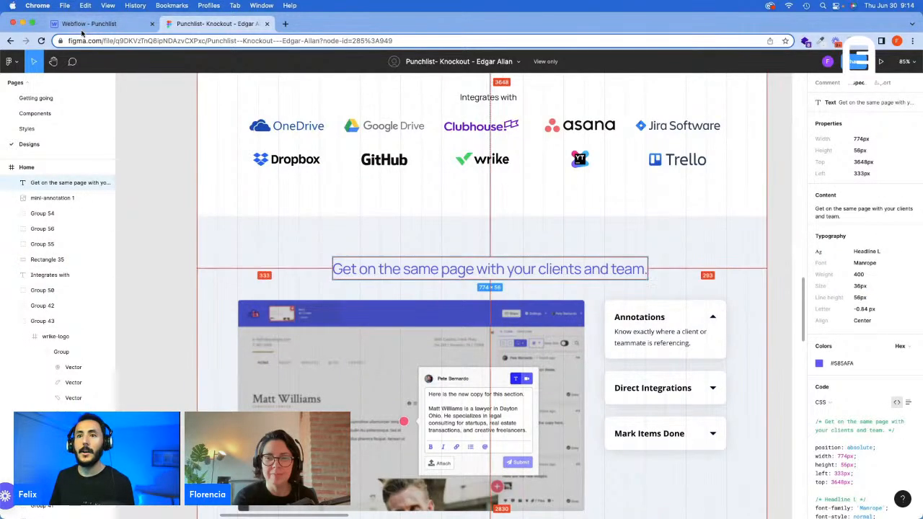
Step: Switch back to Webflow and add the Background - Neutral 1 class to the new section
click(83, 29)
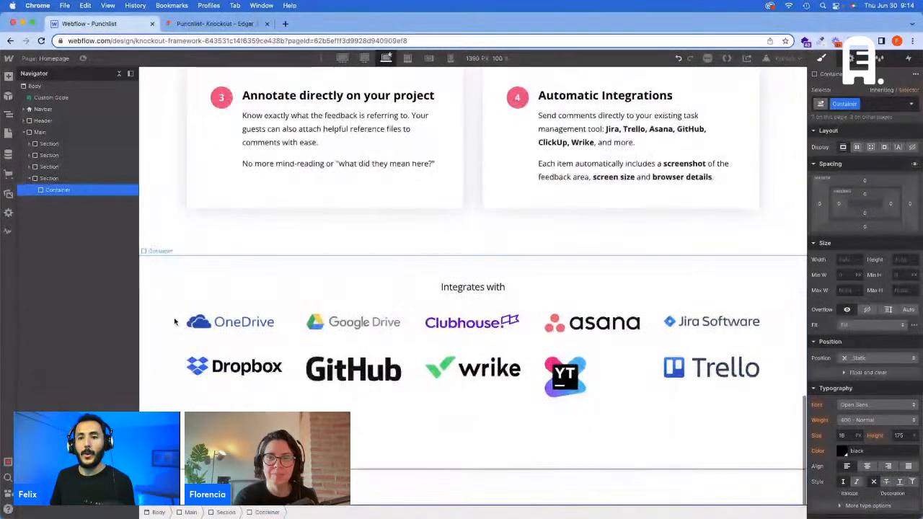
click(175, 322)
click(882, 105)
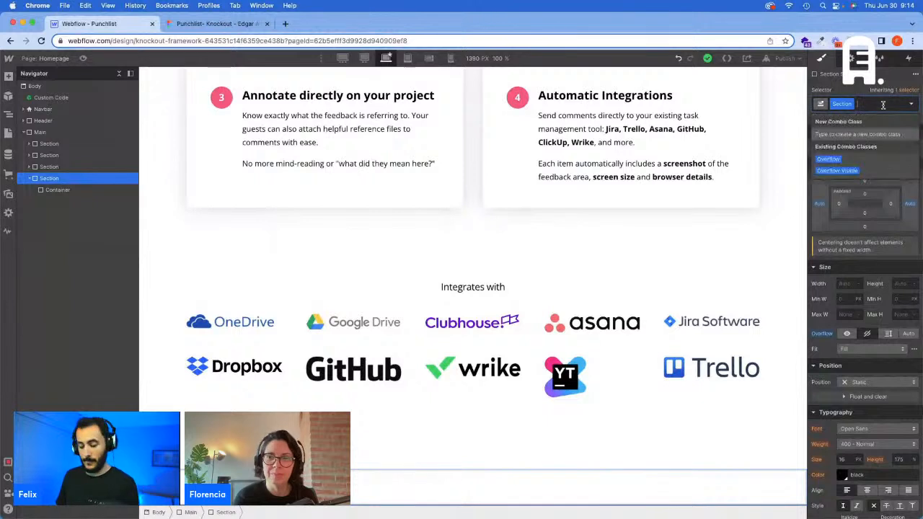
text(Backgro)
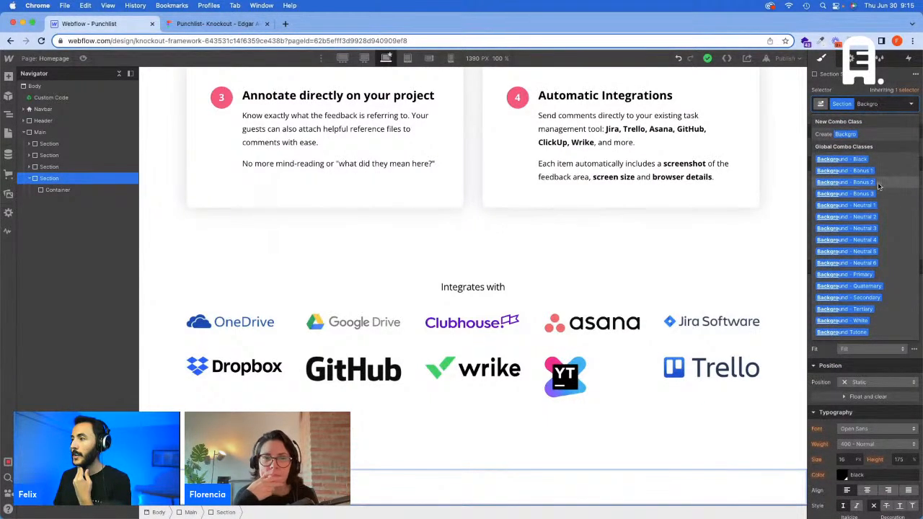
click(875, 206)
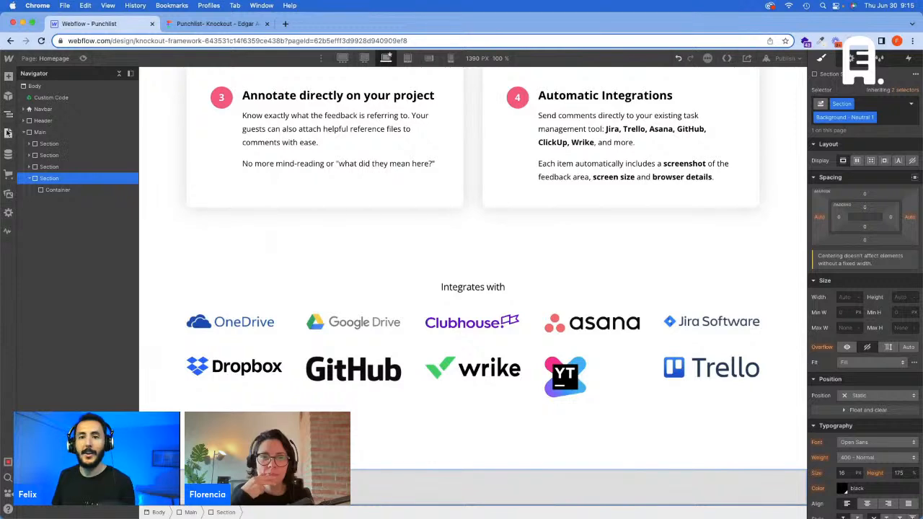
Step: Open the Knockout Setup style guide page, look through the background color chips and select the Background - Bonus 2 chip
click(8, 133)
click(90, 160)
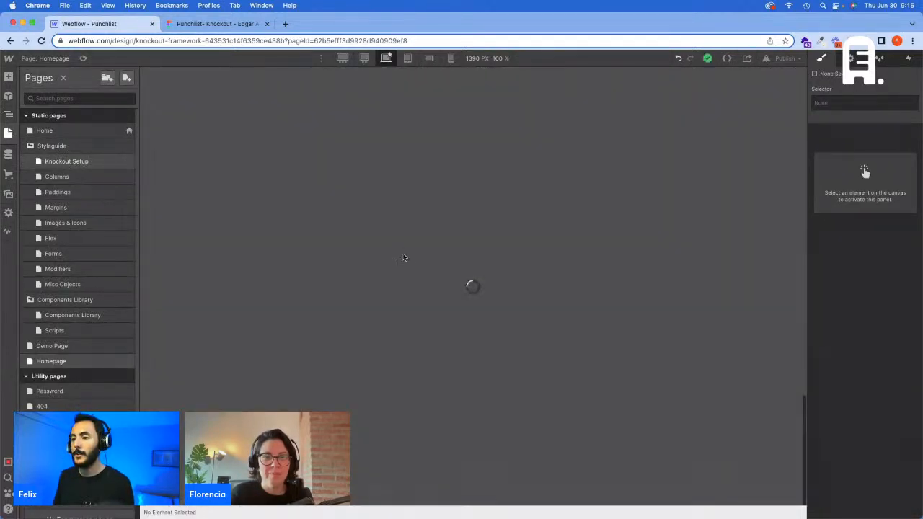
scroll(467, 259, down, 10)
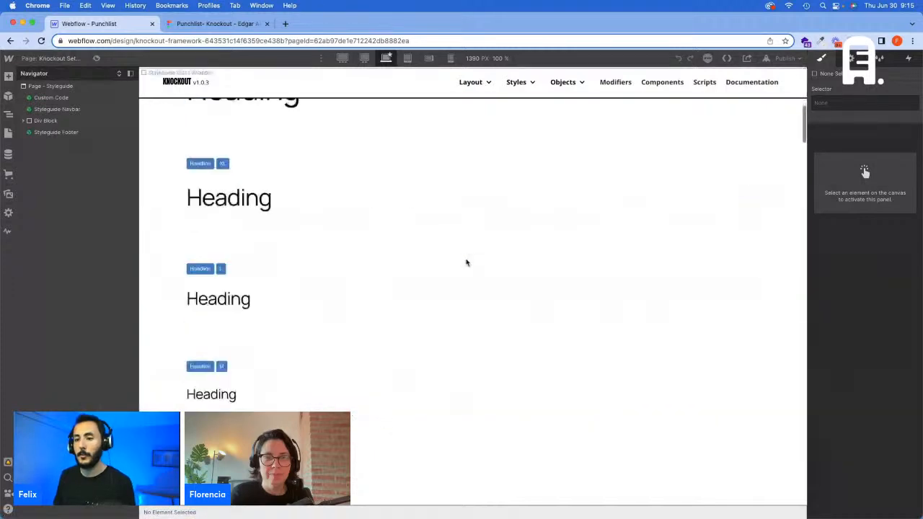
scroll(467, 263, down, 15)
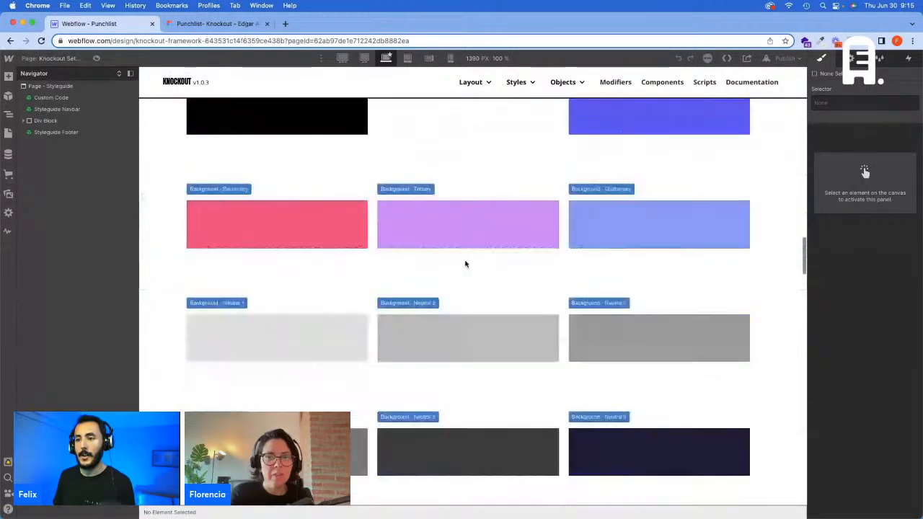
scroll(532, 253, down, 6)
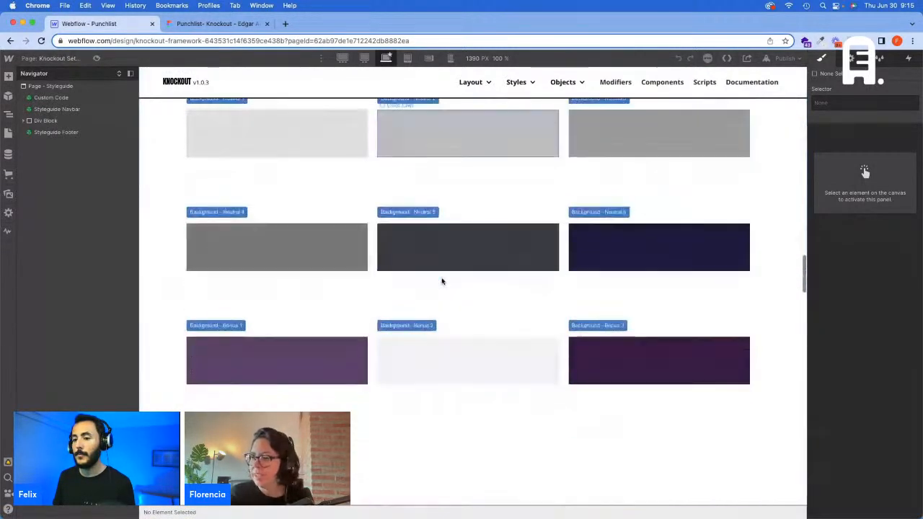
click(469, 350)
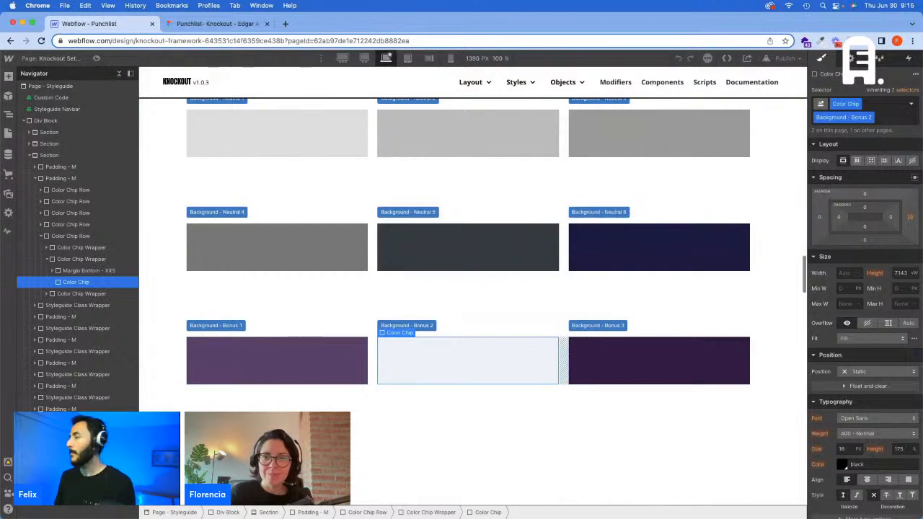
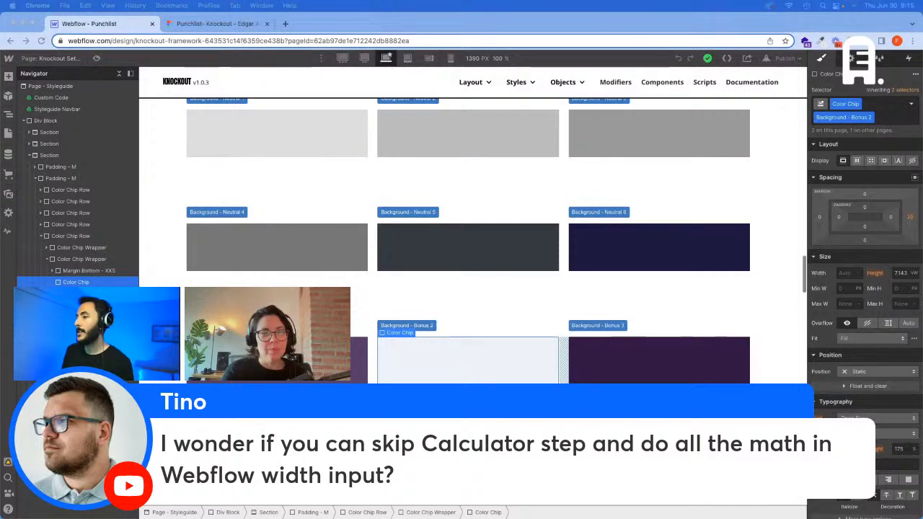
Step: Try entering division calculations as the width of the Background - Bonus 2 chip, undoing each result
click(845, 273)
text(100)
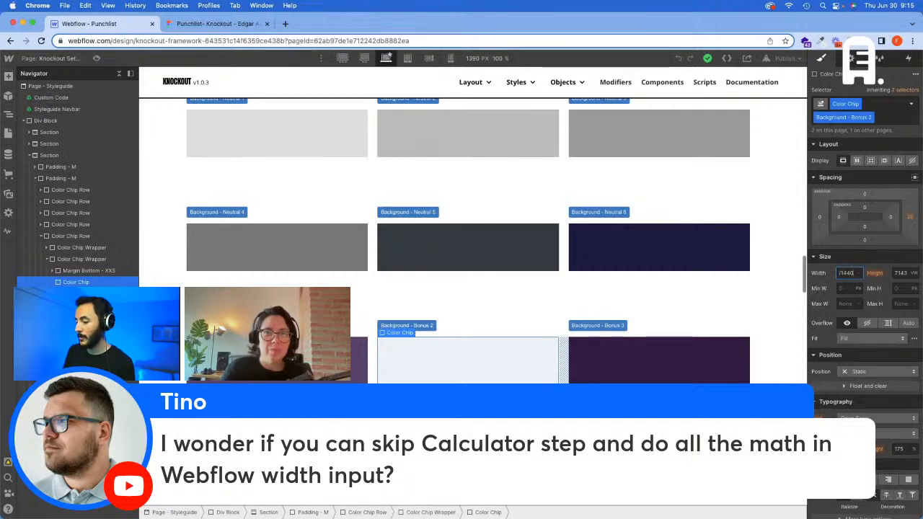
key(Return)
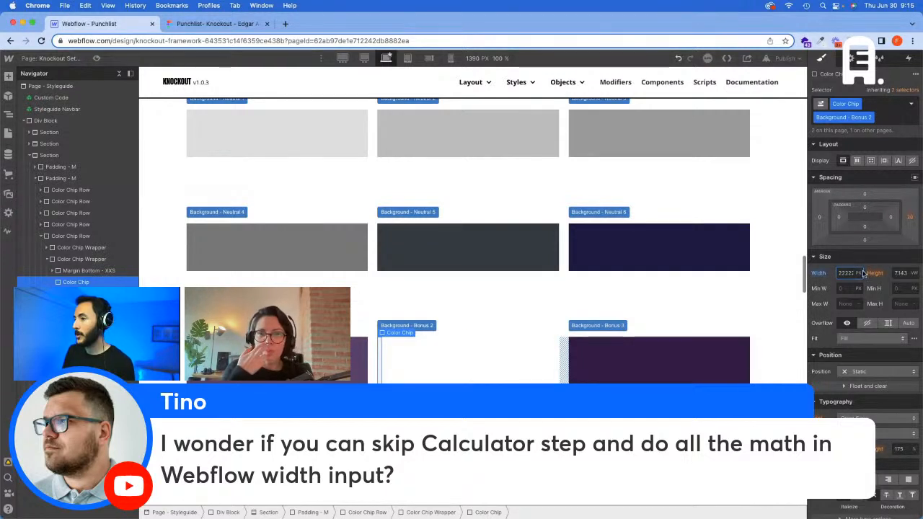
key(super+z)
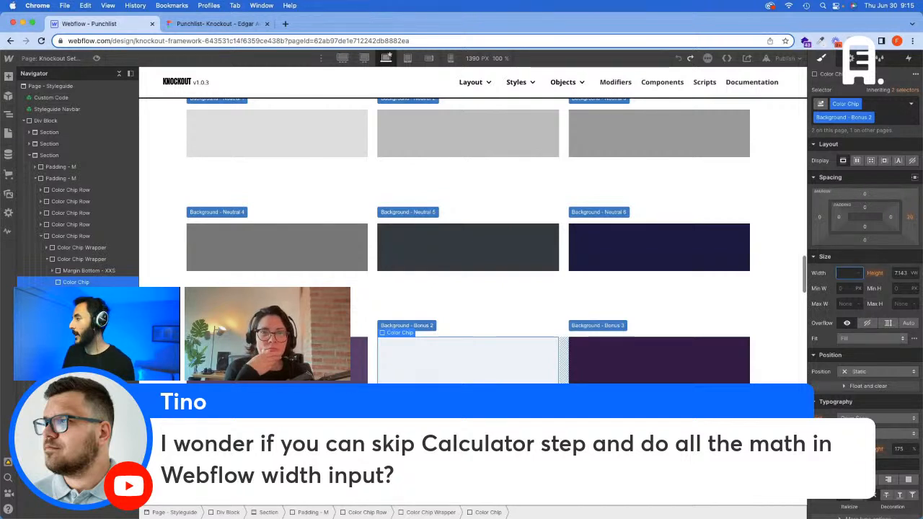
key(super+Tab)
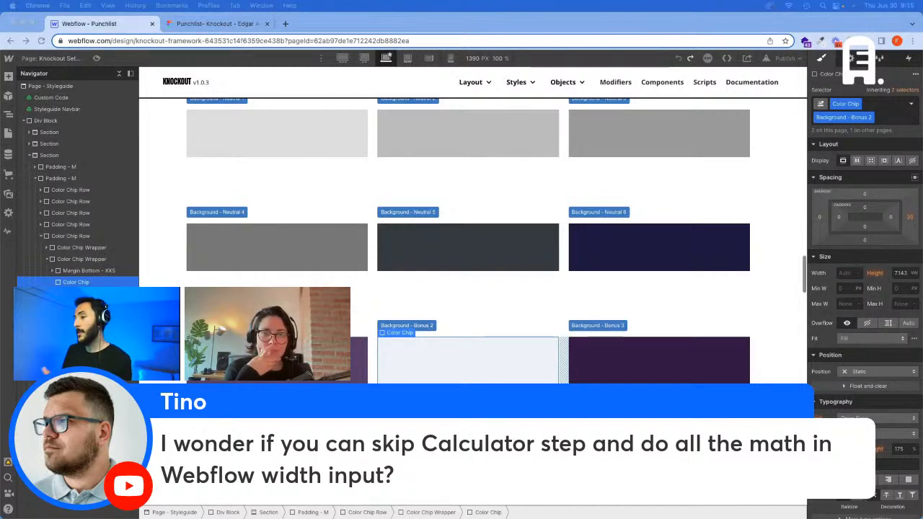
click(845, 273)
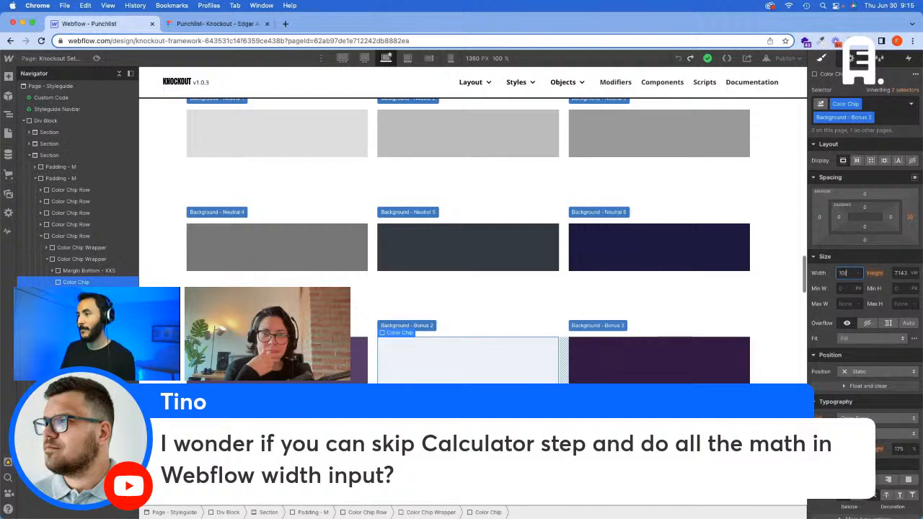
key(Return)
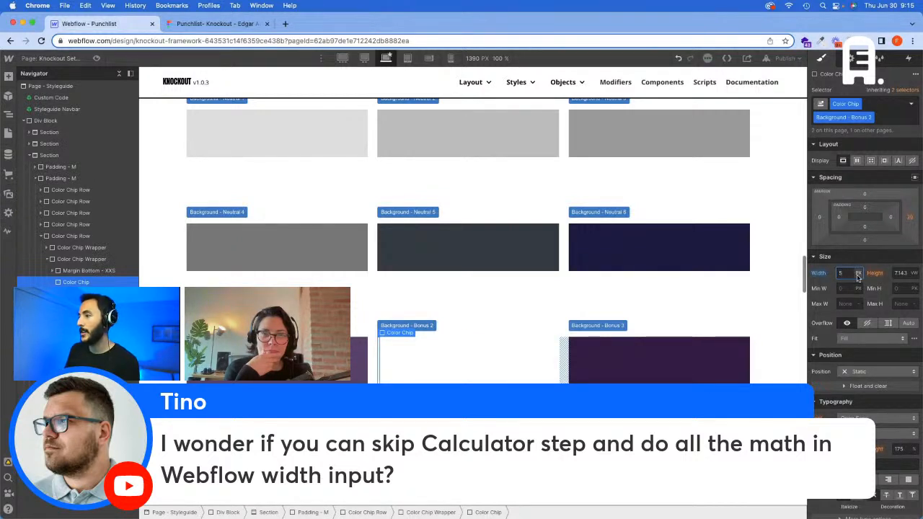
key(super+z)
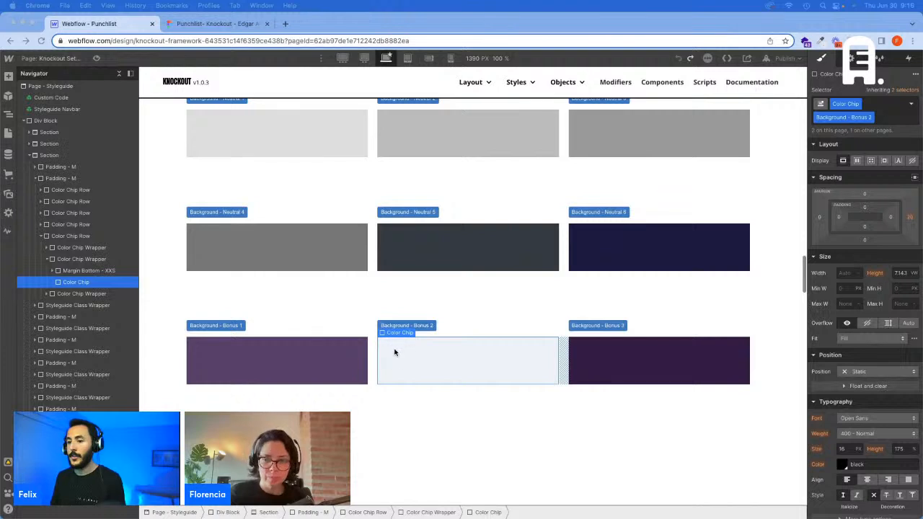
Step: Check the Background - Bonus 2 chip's color code, and switch to Figma to inspect the background rectangle of the "Get on the same page" section
scroll(837, 225, down, 8)
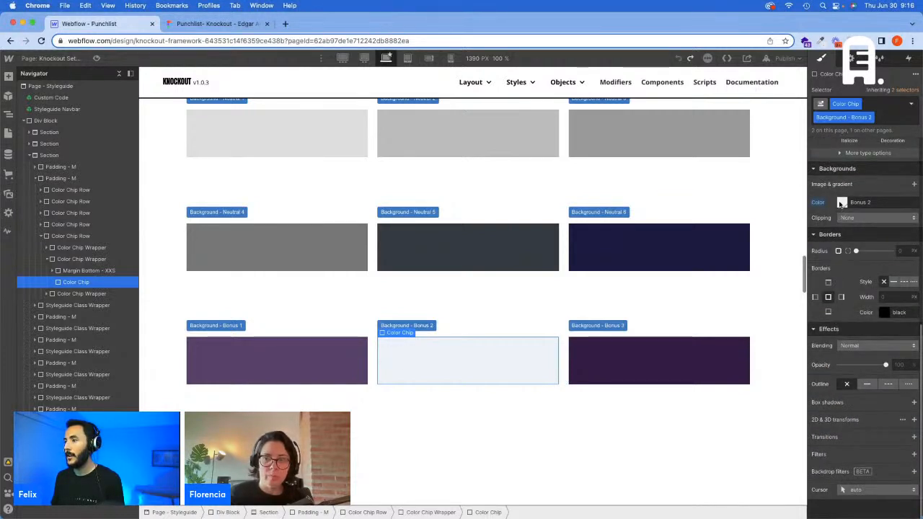
click(842, 202)
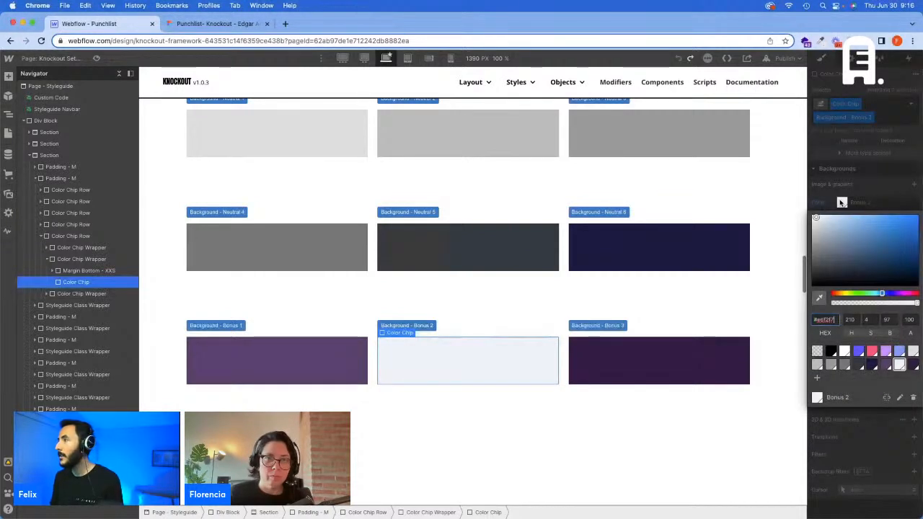
click(196, 23)
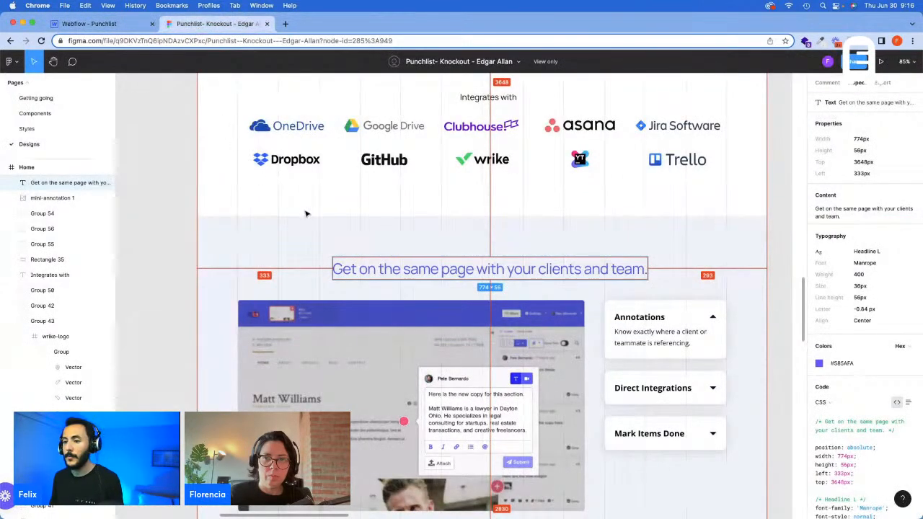
click(539, 257)
scroll(545, 258, down, 1)
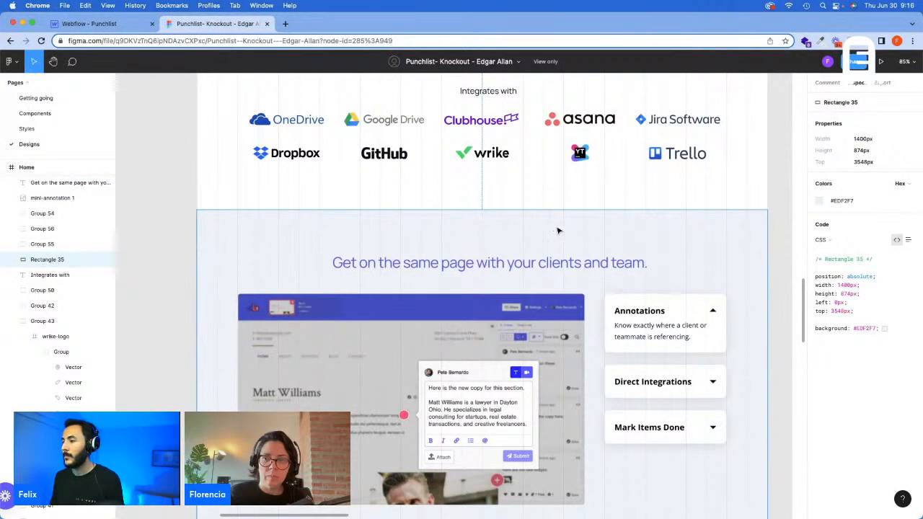
Step: Switch back to Webflow, leave the color picker without changing the color and open the Homepage page
click(57, 24)
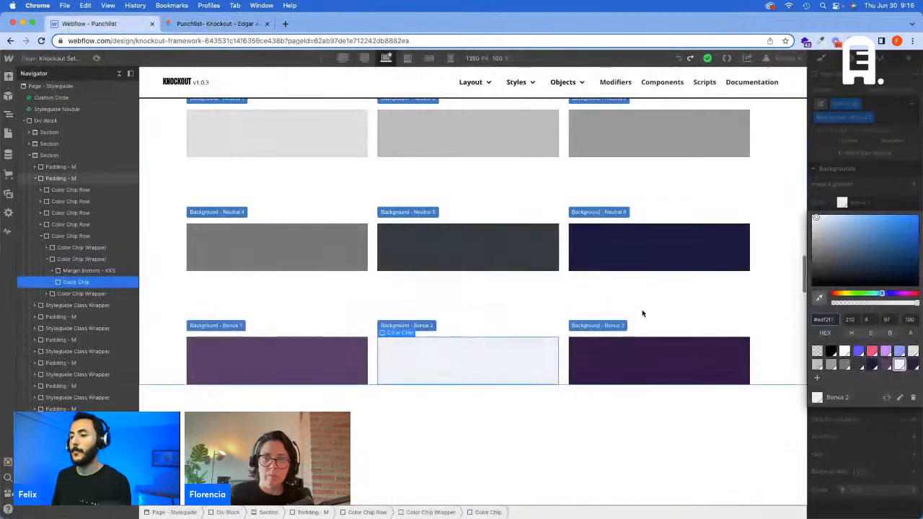
click(702, 227)
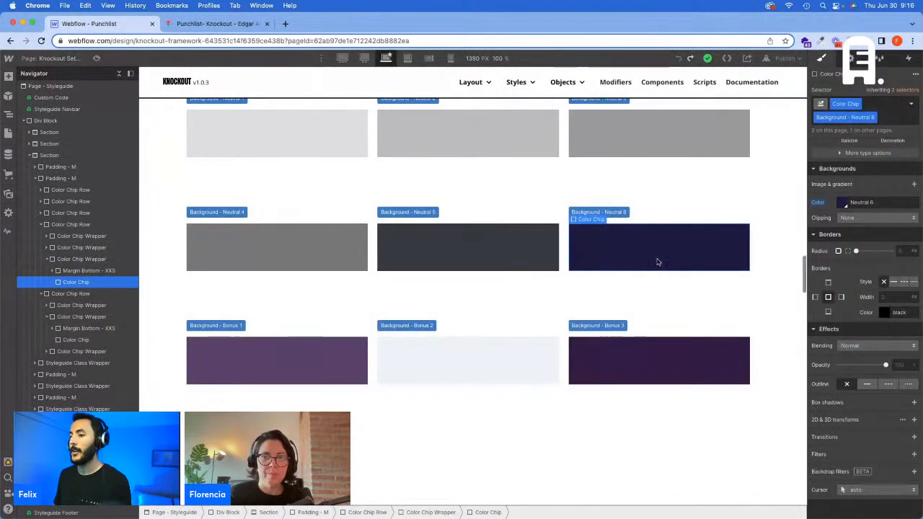
key(super+z)
key(super+z)
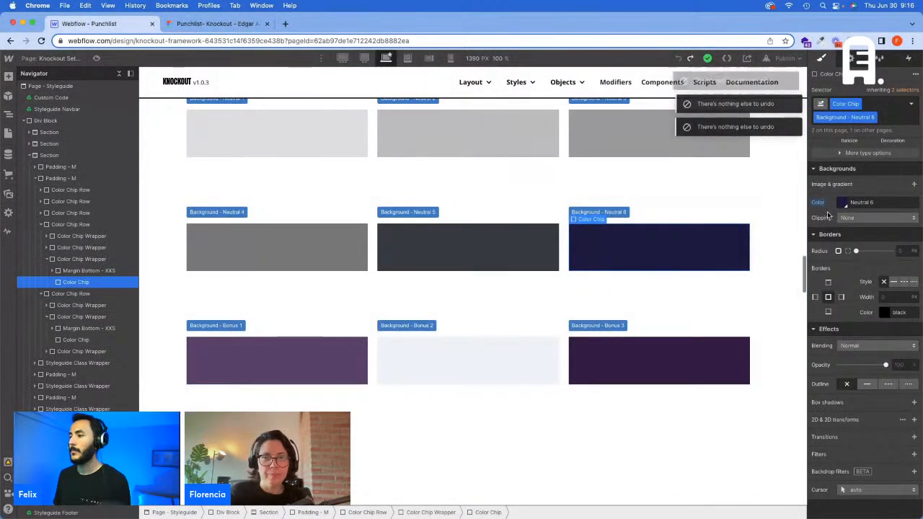
key(super+z)
scroll(869, 195, up, 5)
click(8, 132)
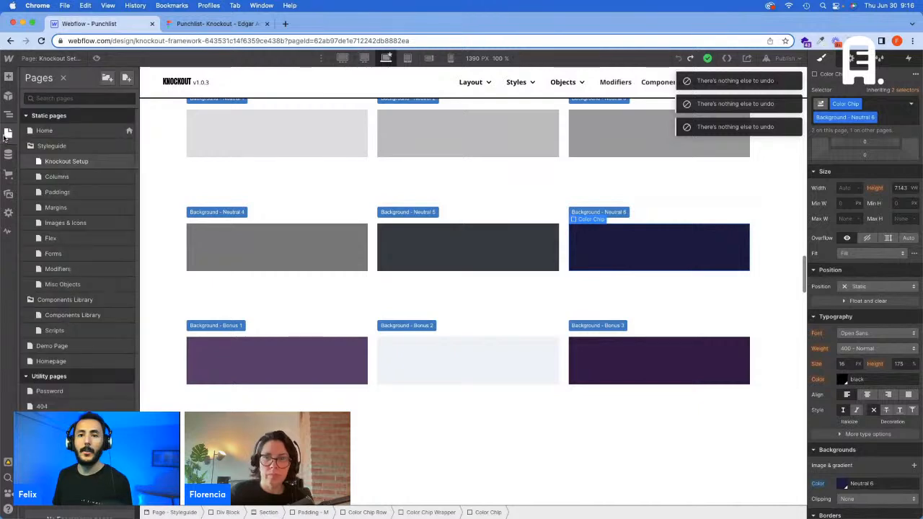
click(52, 361)
Step: Replace the Background - Neutral 1 class on the last section with Background - Bonus 2
scroll(242, 354, down, 10)
scroll(242, 354, down, 15)
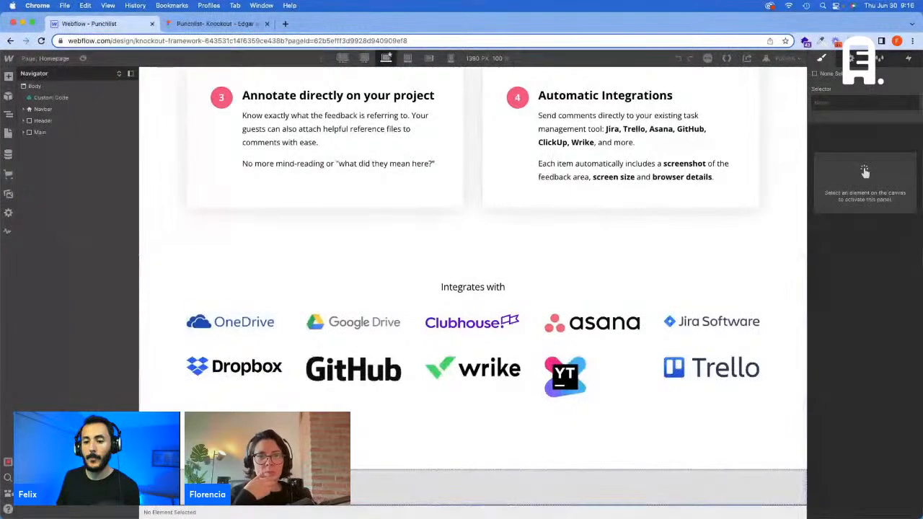
click(210, 313)
click(53, 180)
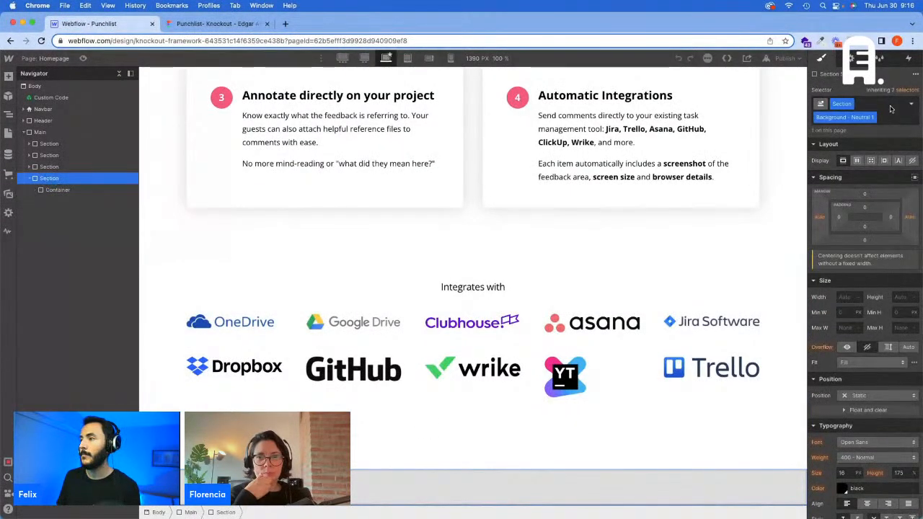
click(890, 109)
key(BackSpace)
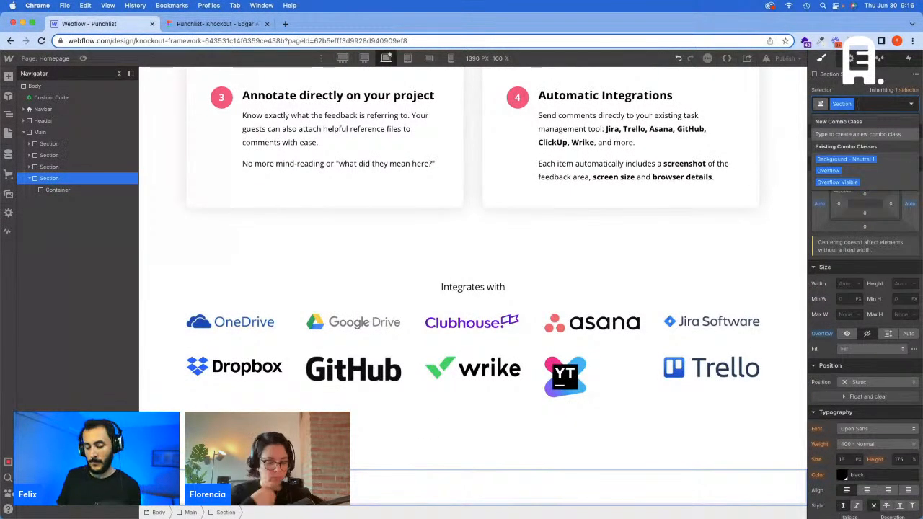
text(Background -)
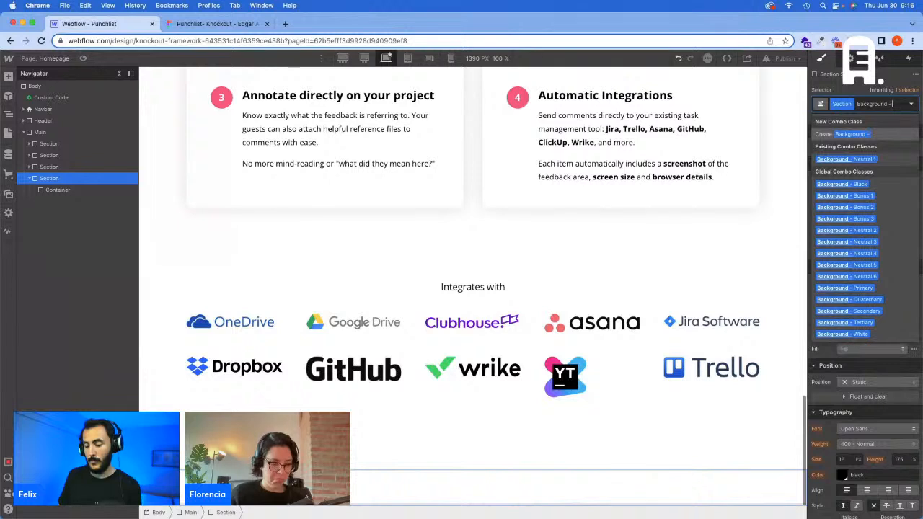
text( Bo)
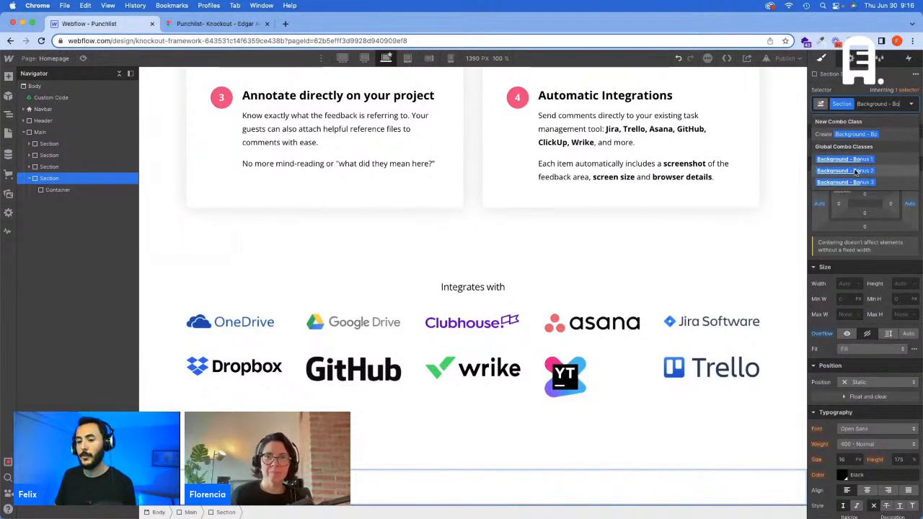
key(Escape)
Step: Add the Padding - M class to the Container inside the last section
click(57, 189)
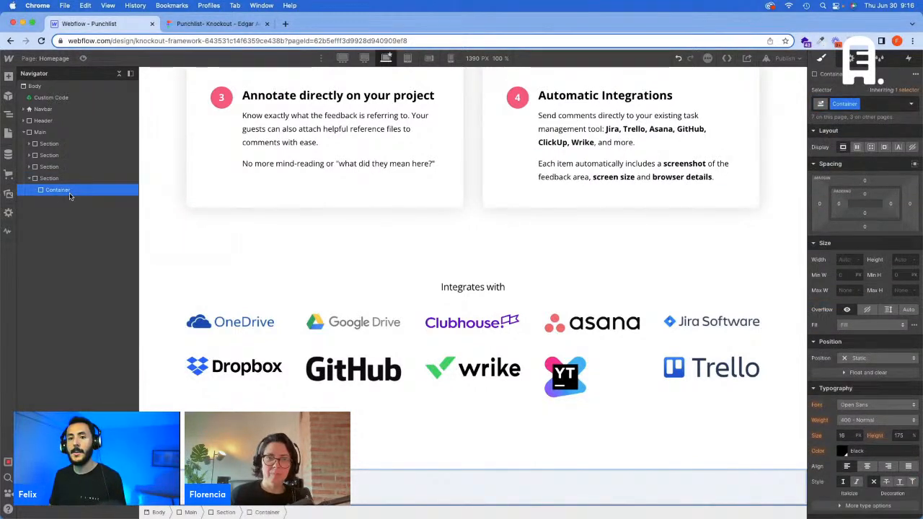
click(876, 107)
text(Padding)
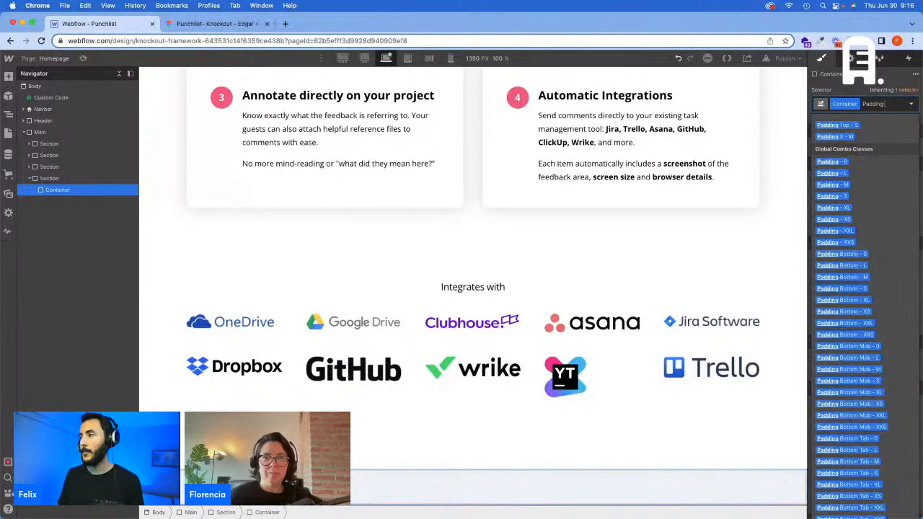
text( M)
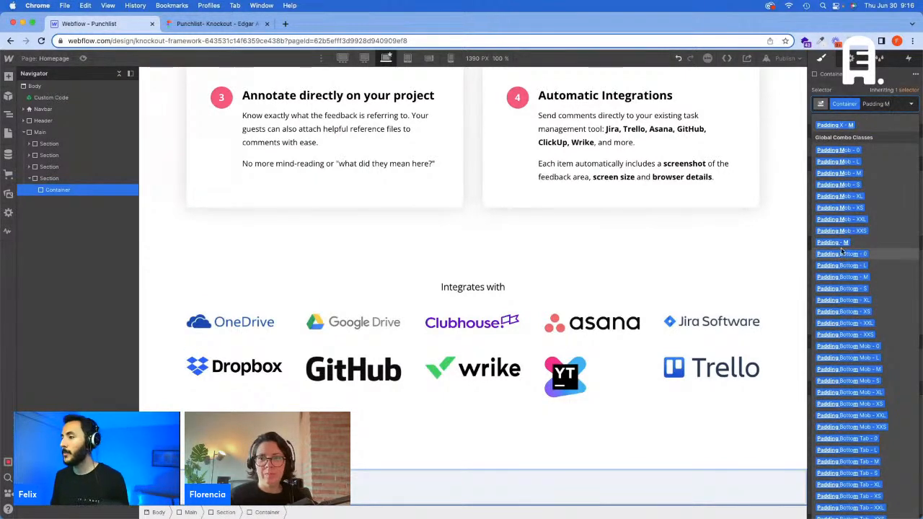
key(Return)
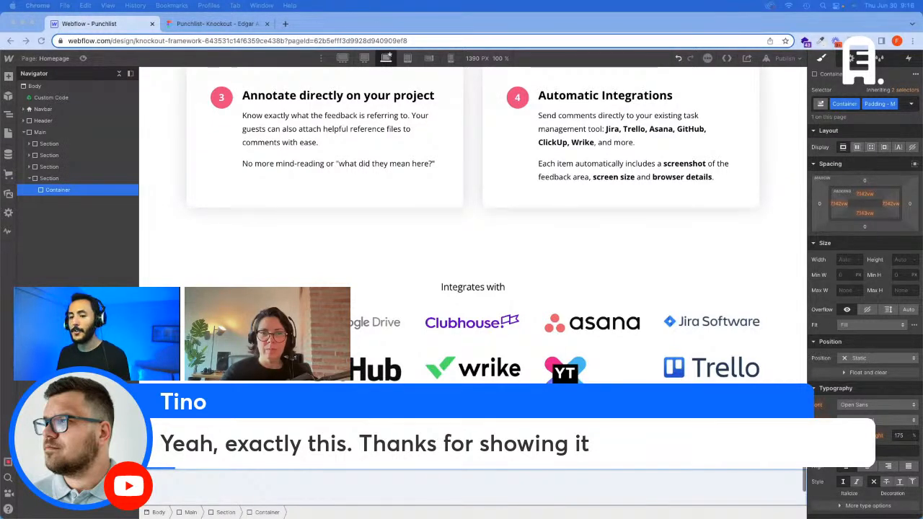
Step: Add a div block inside the last section's Container and give it the class Headline Wrapper
scroll(692, 449, down, 1)
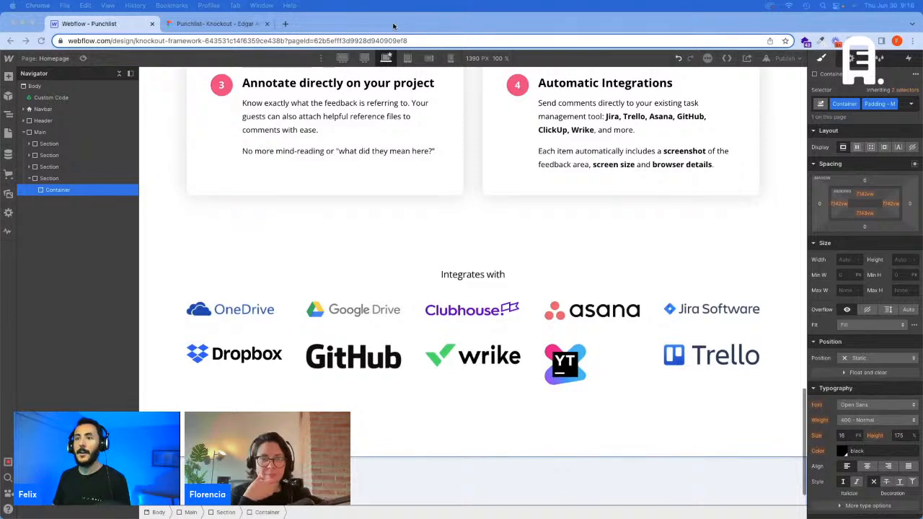
click(225, 26)
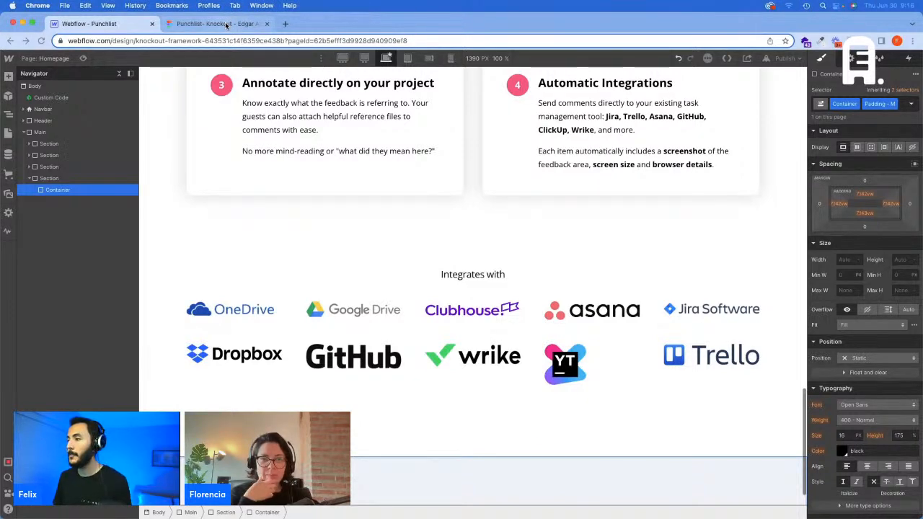
click(225, 26)
click(104, 25)
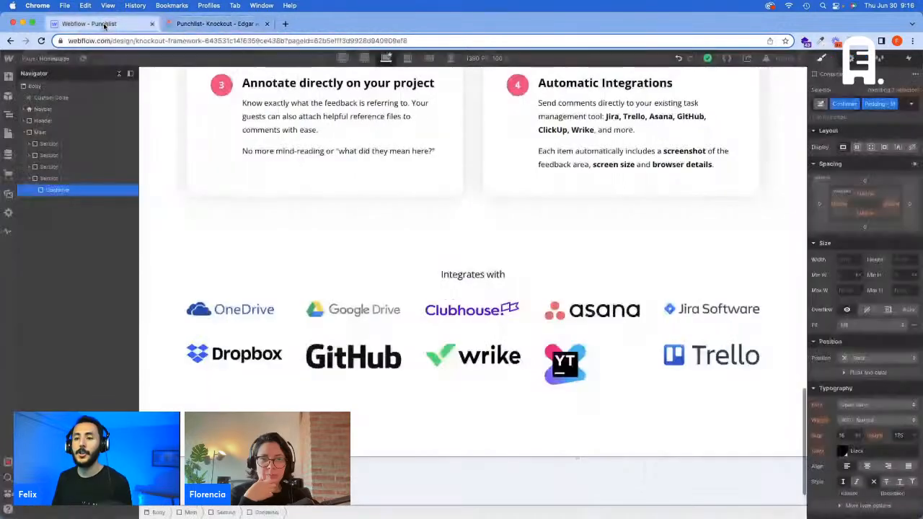
key(super+e)
text(d)
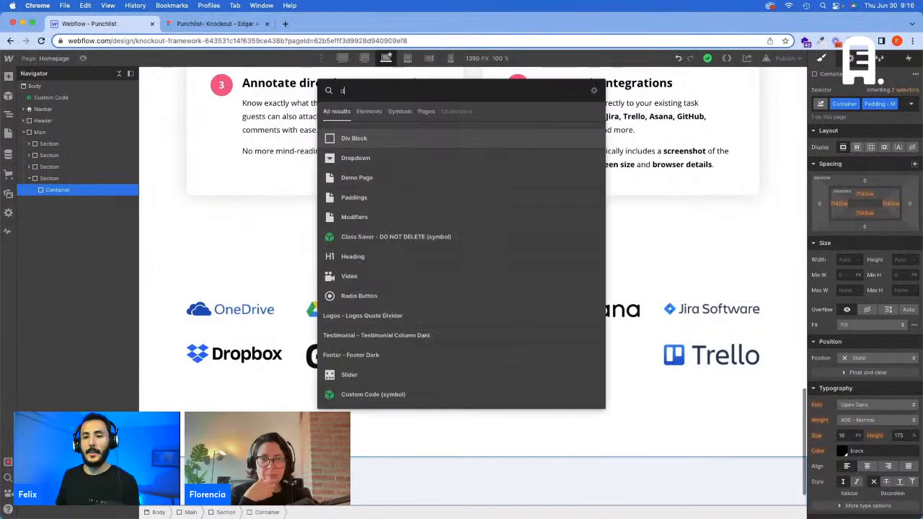
key(Return)
click(36, 190)
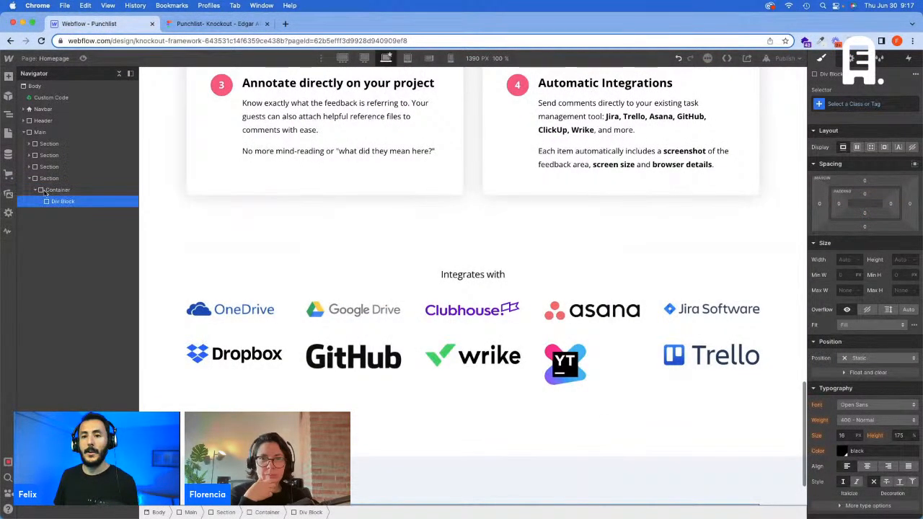
click(837, 104)
text(Headline Wra)
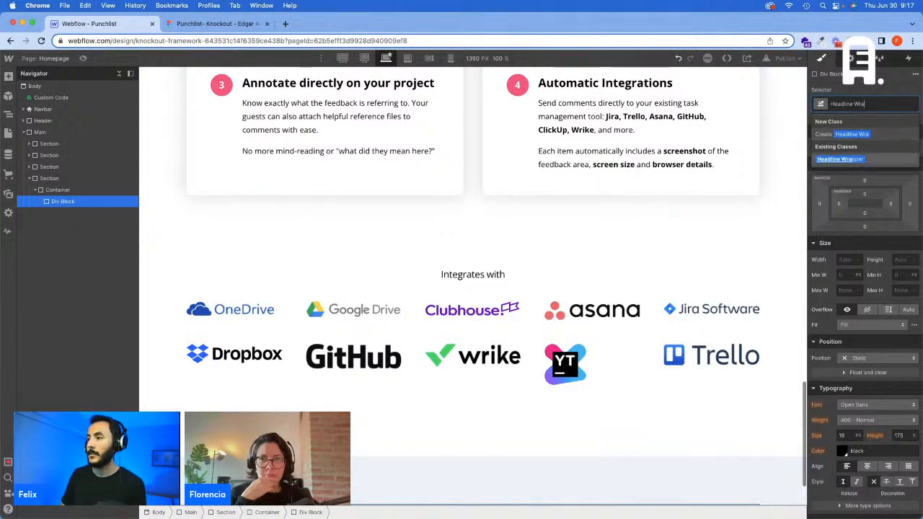
key(Return)
Step: Add an H2 heading inside the new Headline Wrapper
key(super+e)
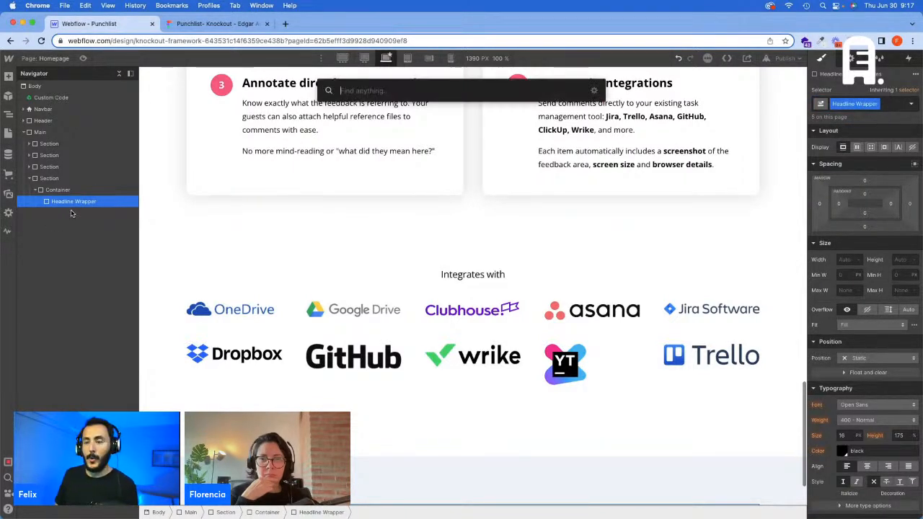
text(he)
click(360, 139)
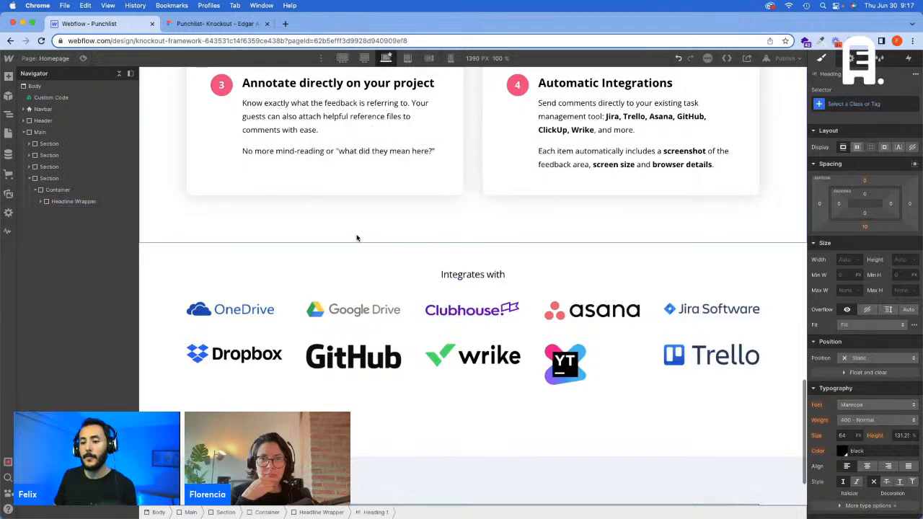
Step: Copy the text "Get on the same page with your clients and team." from Figma and paste it into the new heading in Webflow
click(216, 23)
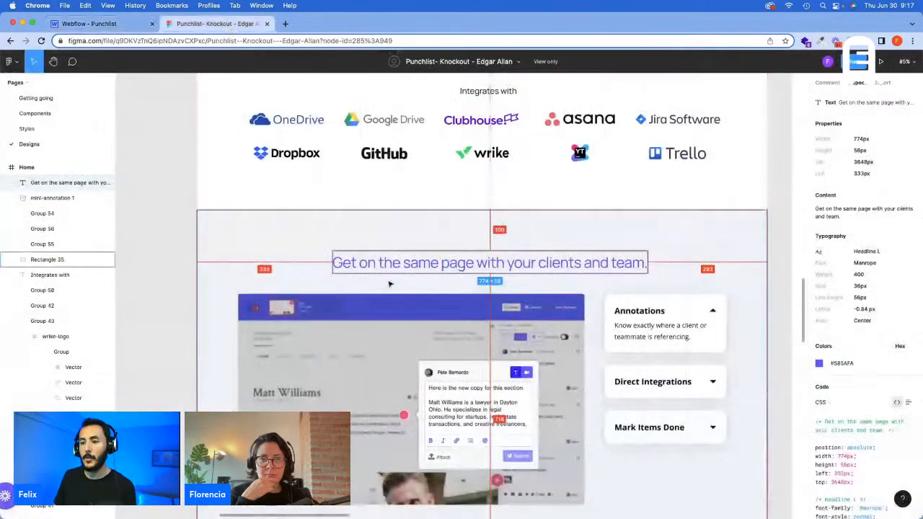
click(863, 212)
click(79, 24)
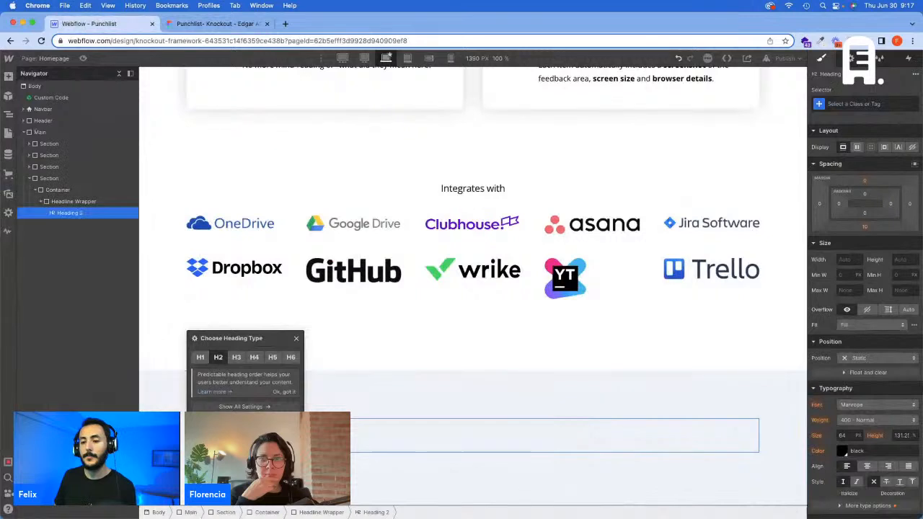
key(super+v)
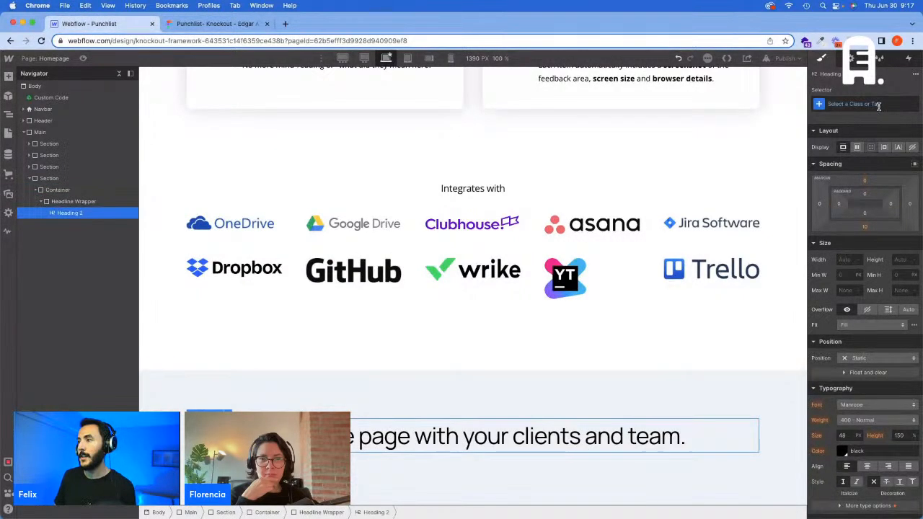
Step: Give the "Get on the same page" heading the Headline class and the L combo class
click(878, 105)
text(Headline)
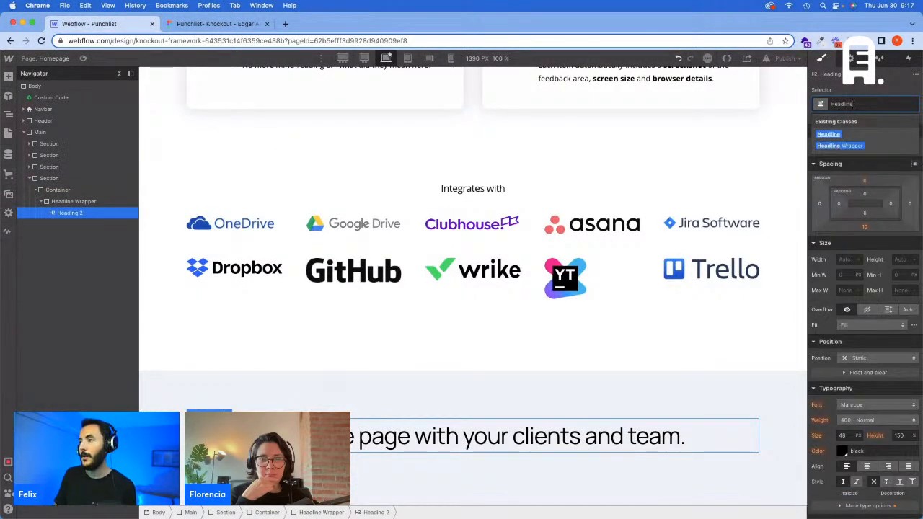
key(Return)
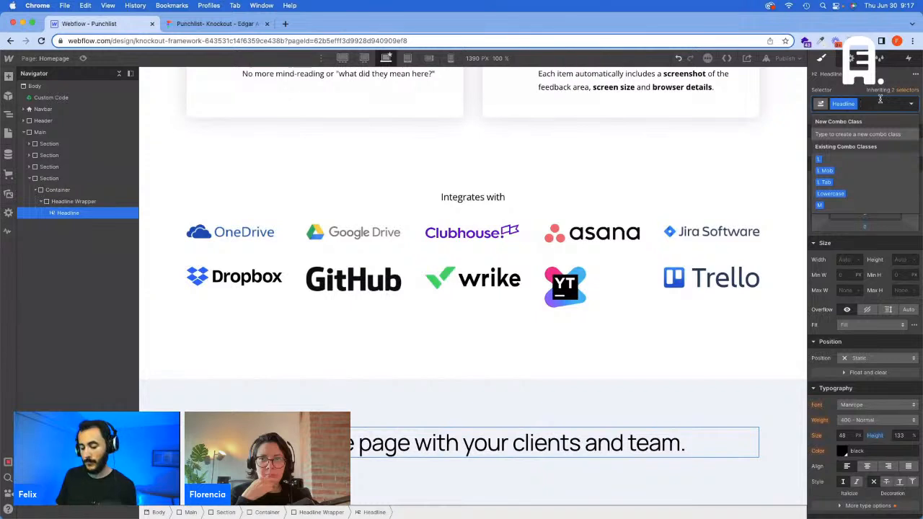
text(L)
key(Return)
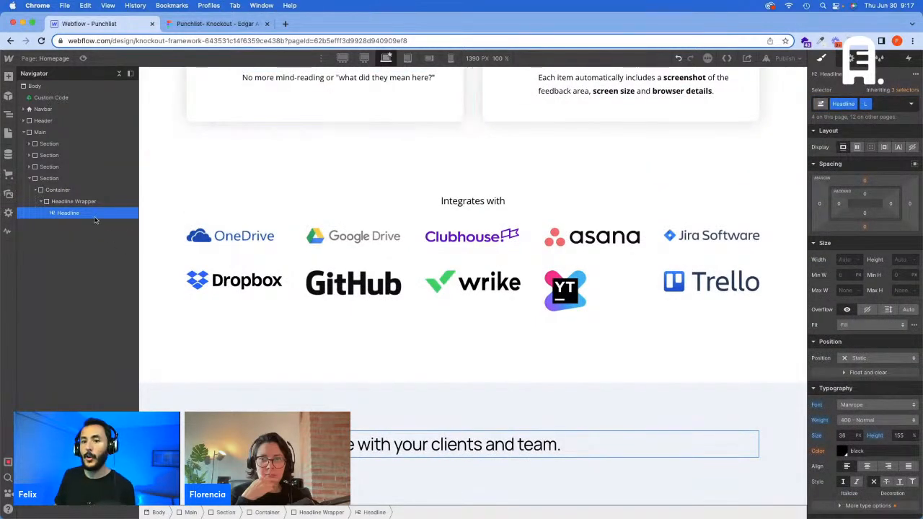
Step: Add the Text - Primary combo class to the Headline Wrapper in the last section
click(80, 201)
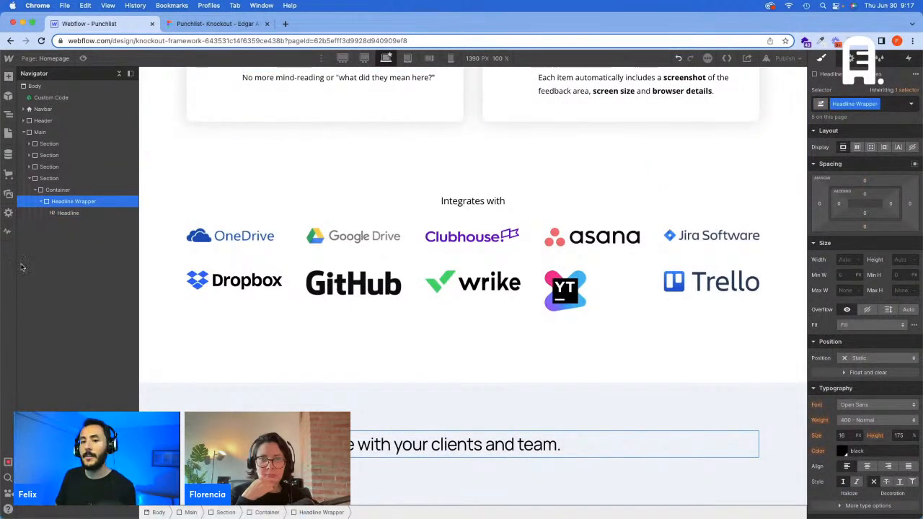
click(63, 214)
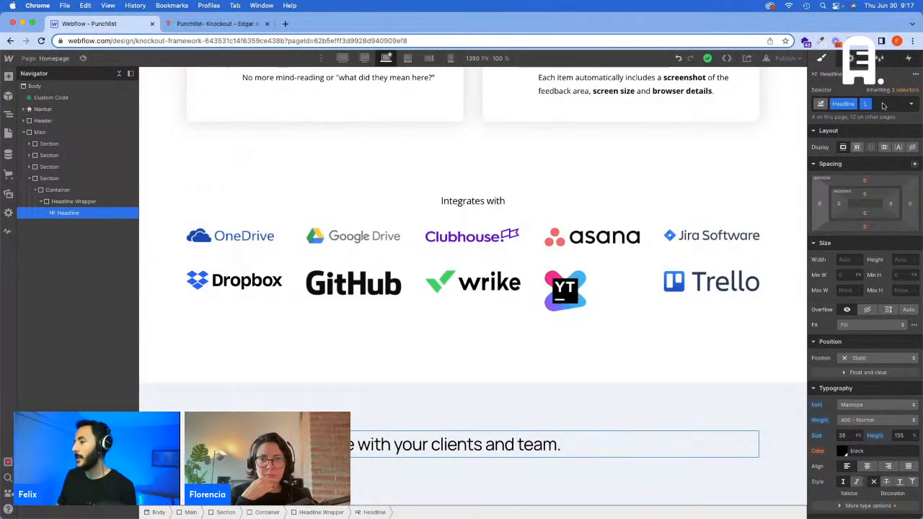
click(74, 201)
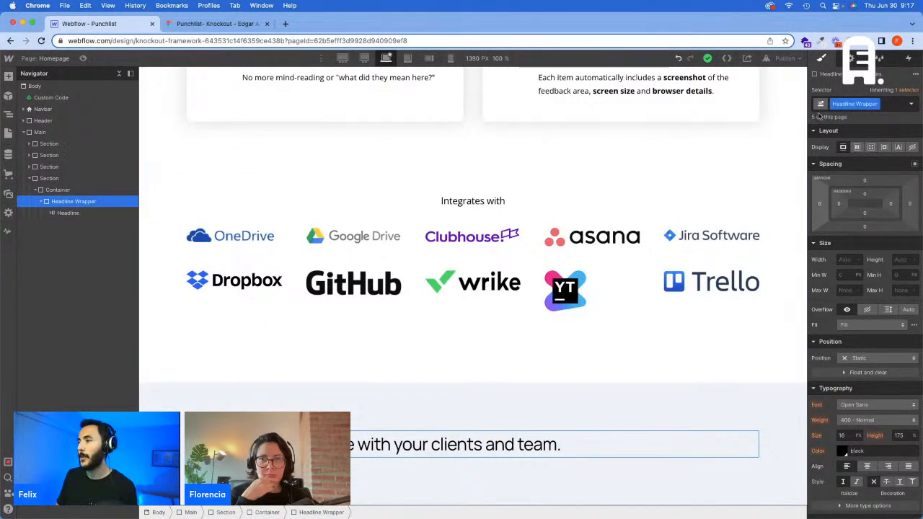
click(885, 105)
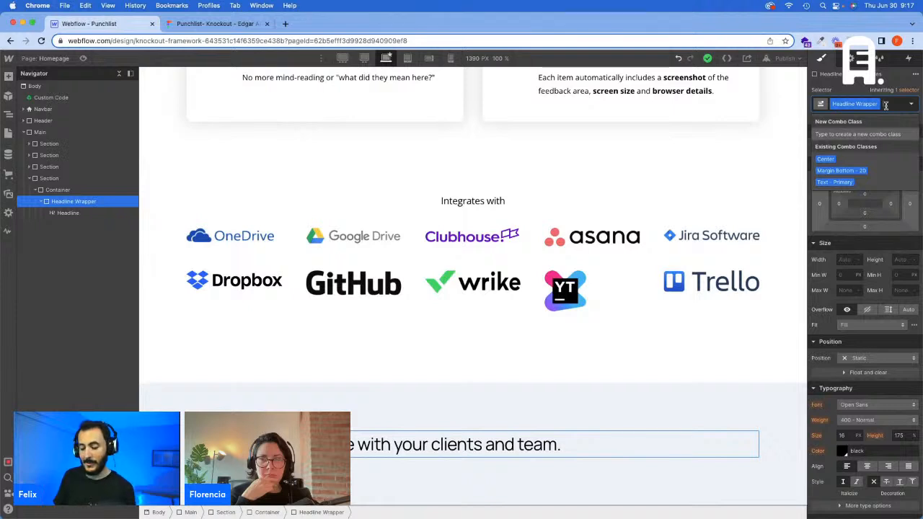
text(Te)
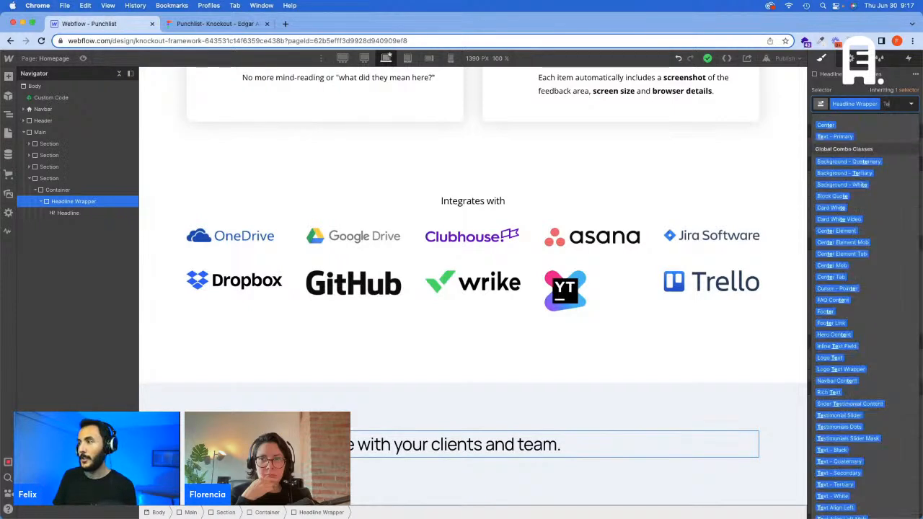
text(xt pr)
key(Down)
key(Return)
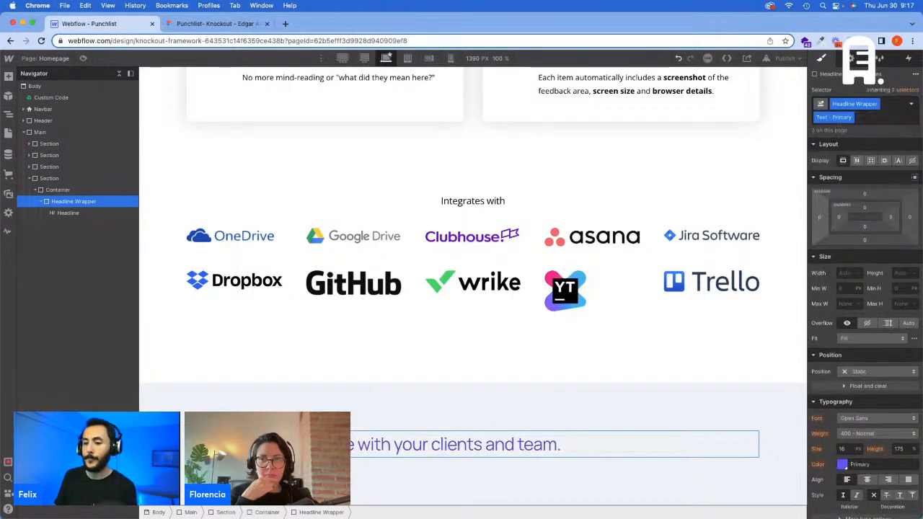
Step: Add the Center combo class to the Headline Wrapper
click(886, 116)
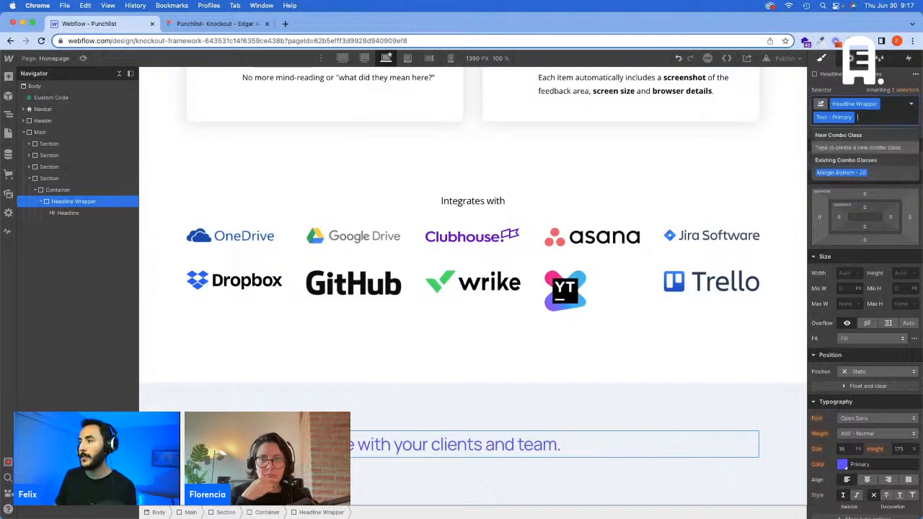
text(Center)
key(Down)
key(Return)
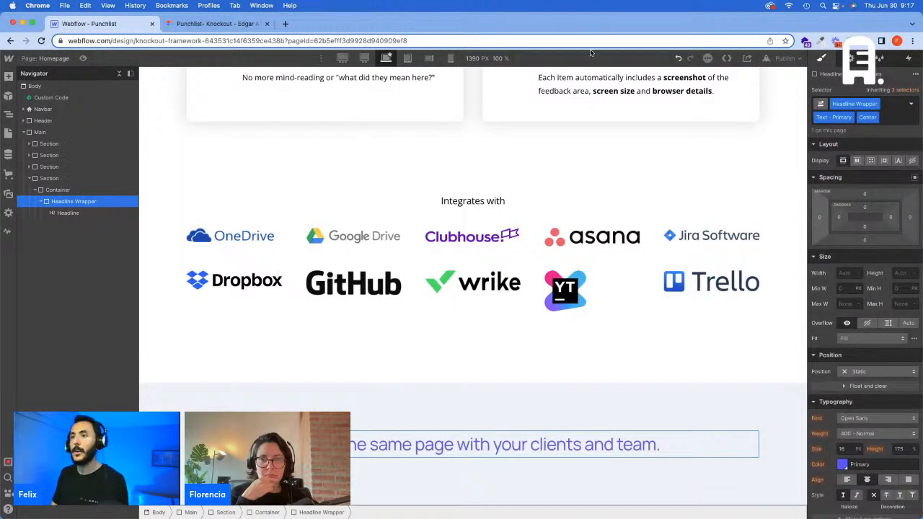
Step: Check the headline spacing in Figma, add the Margin Bottom - S class to the Headline Wrapper in Webflow, and insert a div block below it
click(204, 26)
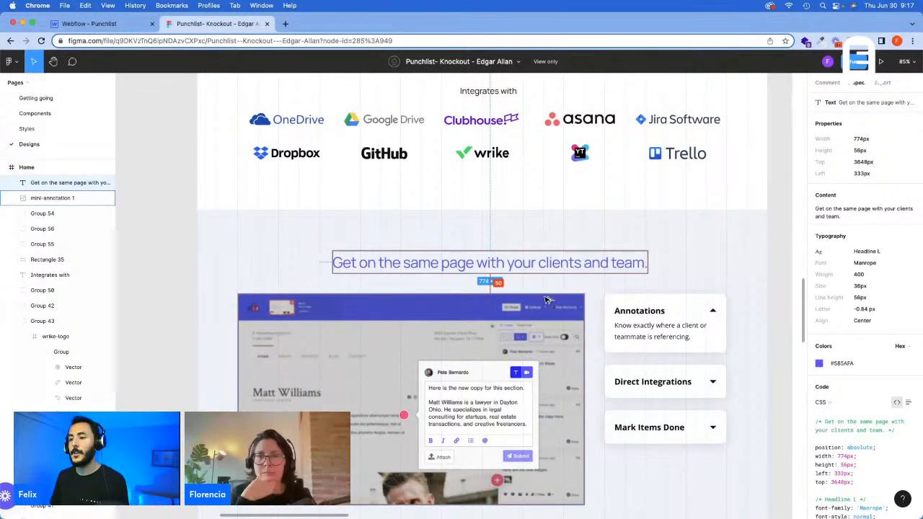
click(93, 24)
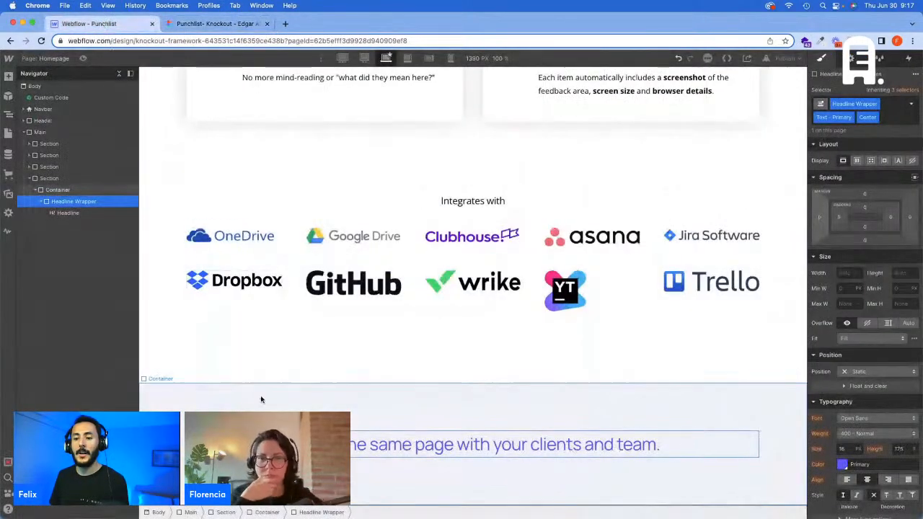
click(41, 202)
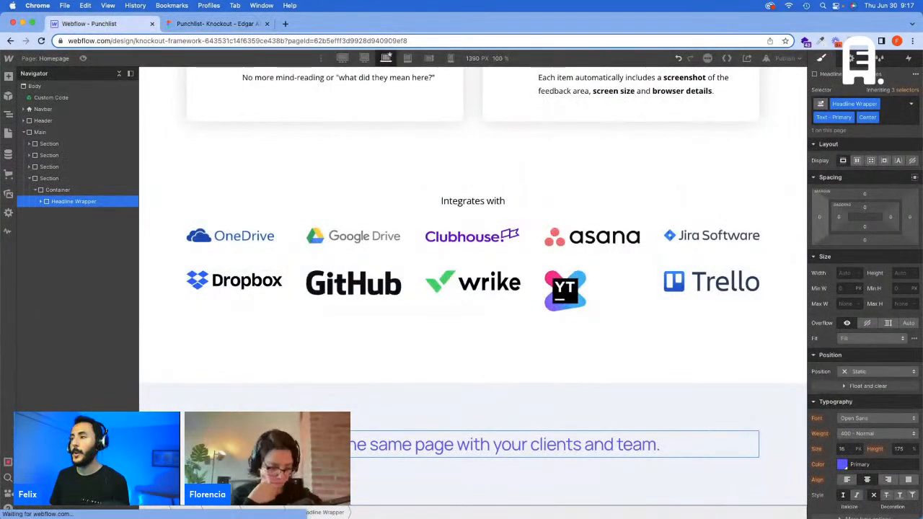
click(892, 117)
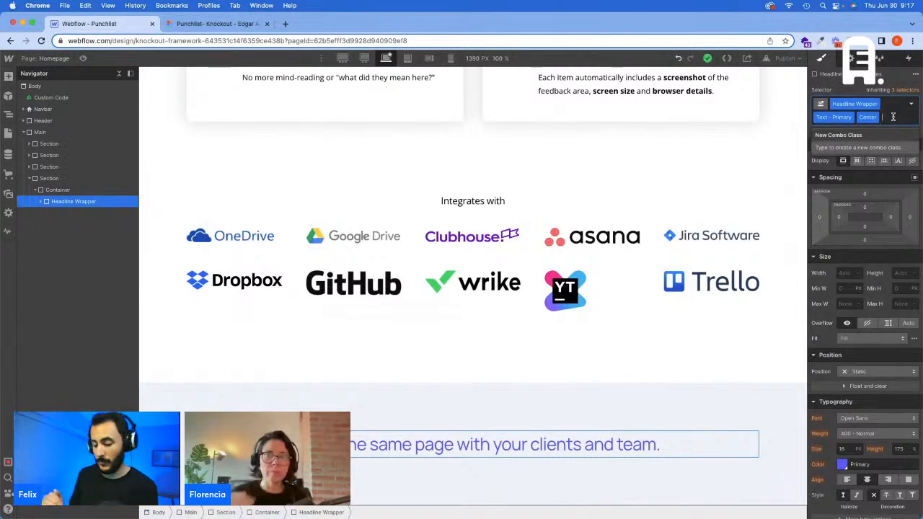
text(Margi)
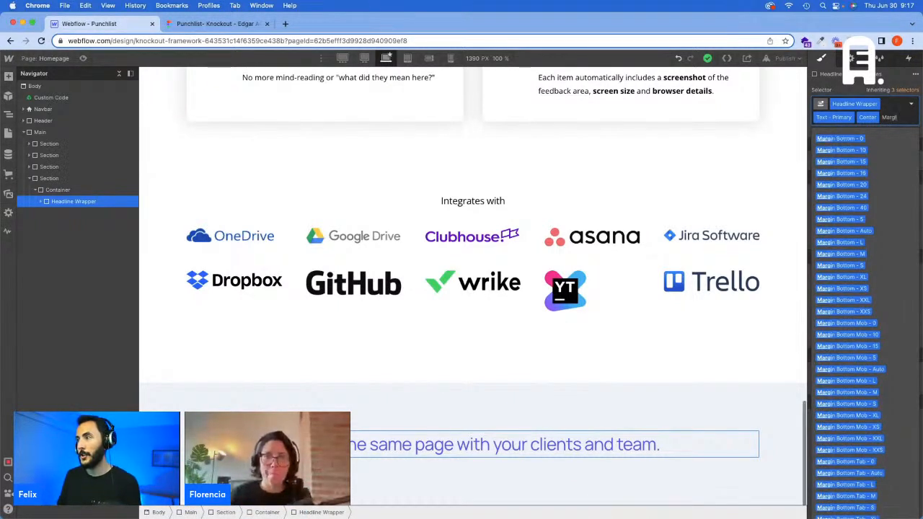
text(n Bottom - S)
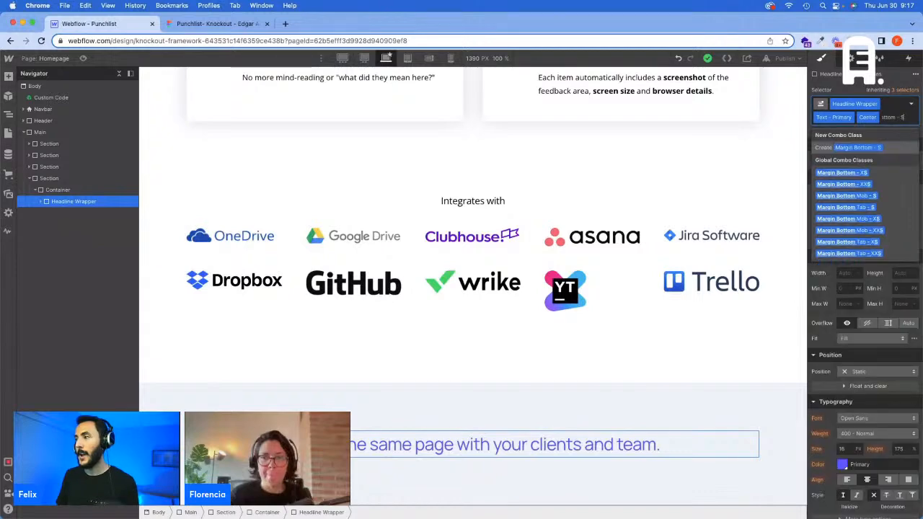
key(Return)
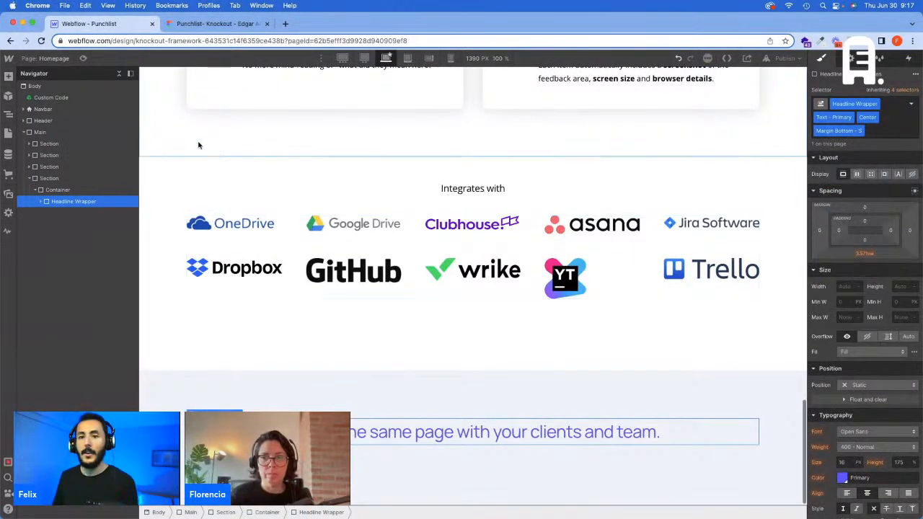
key(super+k)
key(Return)
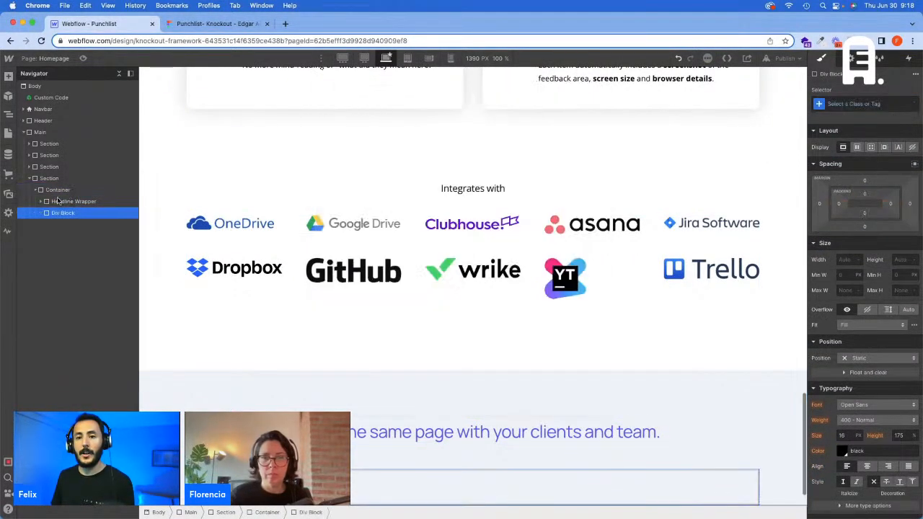
Step: Examine the screenshot and the Annotations, Direct Integrations and Mark Items Done cards in Figma and on punchlist.com, and return to Webflow
click(217, 23)
scroll(634, 216, down, 2)
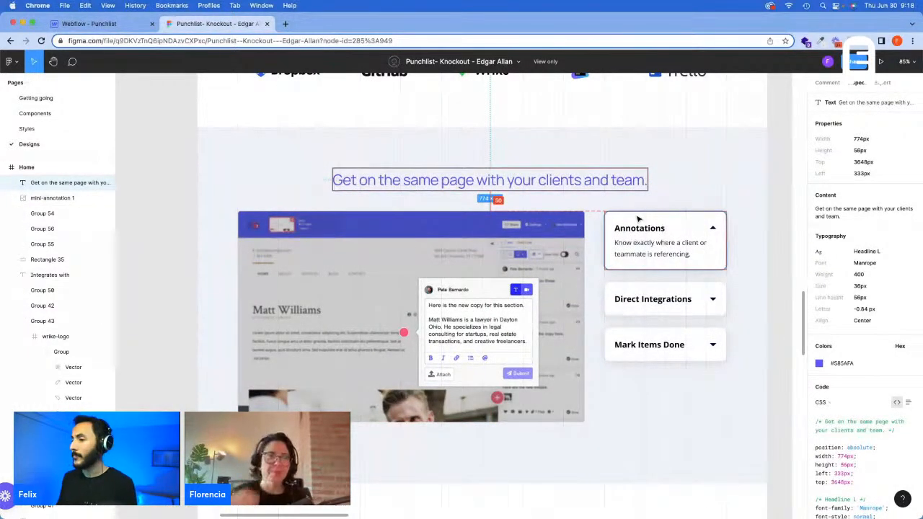
click(637, 218)
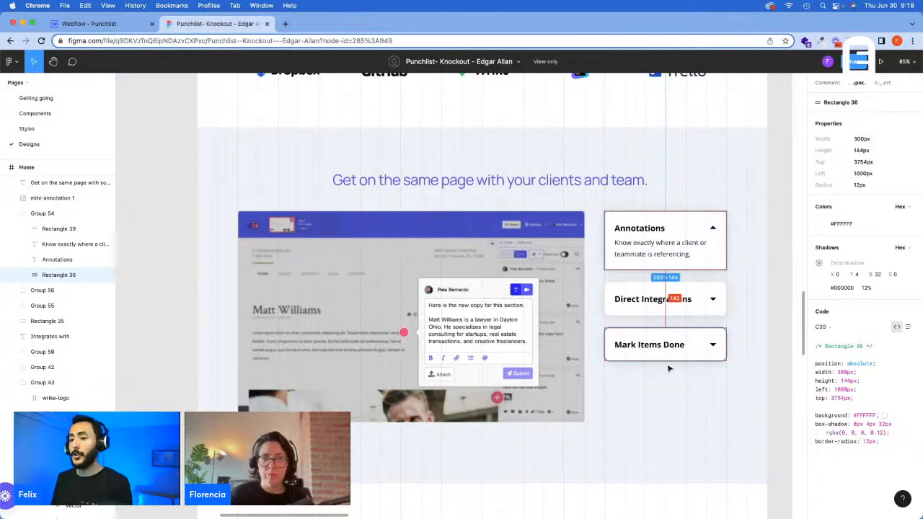
click(472, 258)
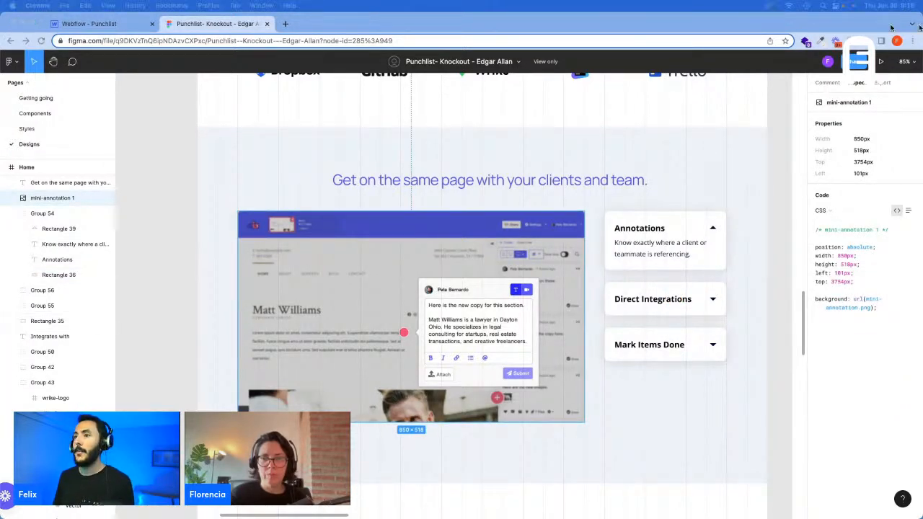
drag(502, 25, 462, 25)
scroll(485, 350, up, 5)
scroll(486, 349, down, 15)
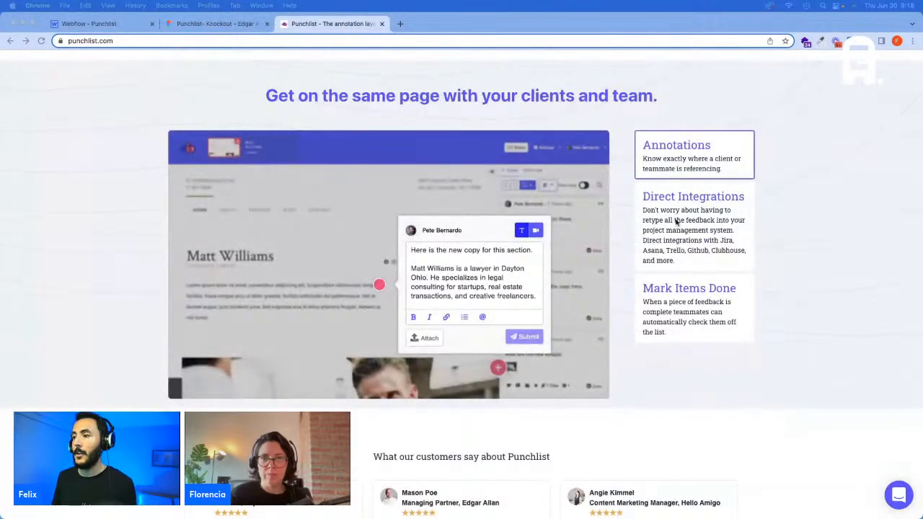
click(678, 222)
click(684, 303)
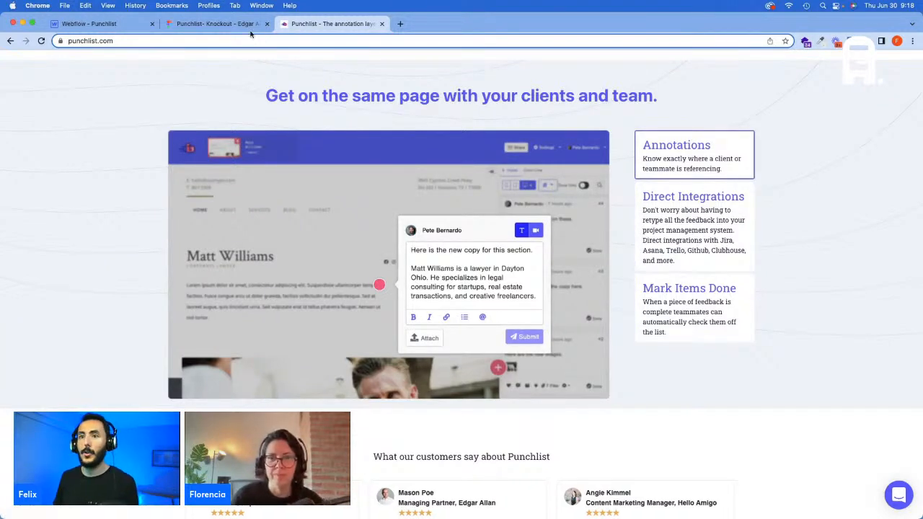
click(89, 23)
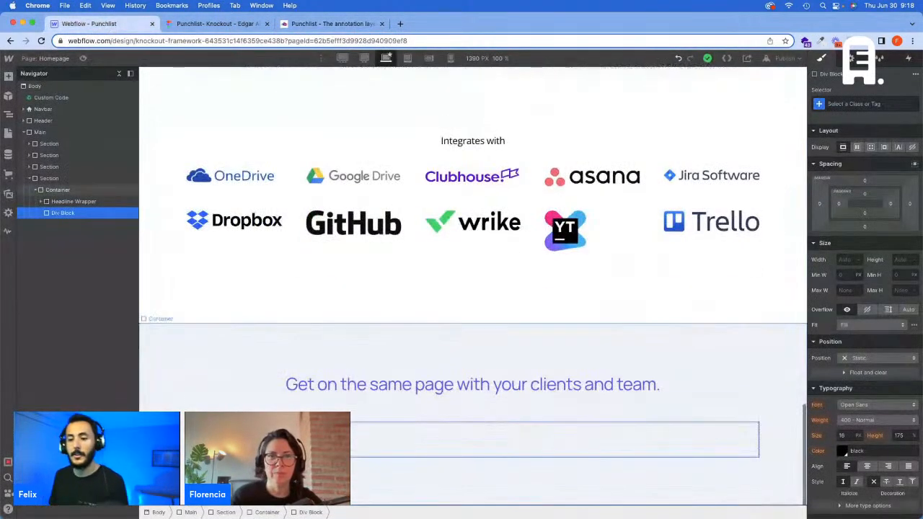
Step: Give the new div block below the Headline Wrapper the Wrapper class
click(885, 102)
text(Wrapper)
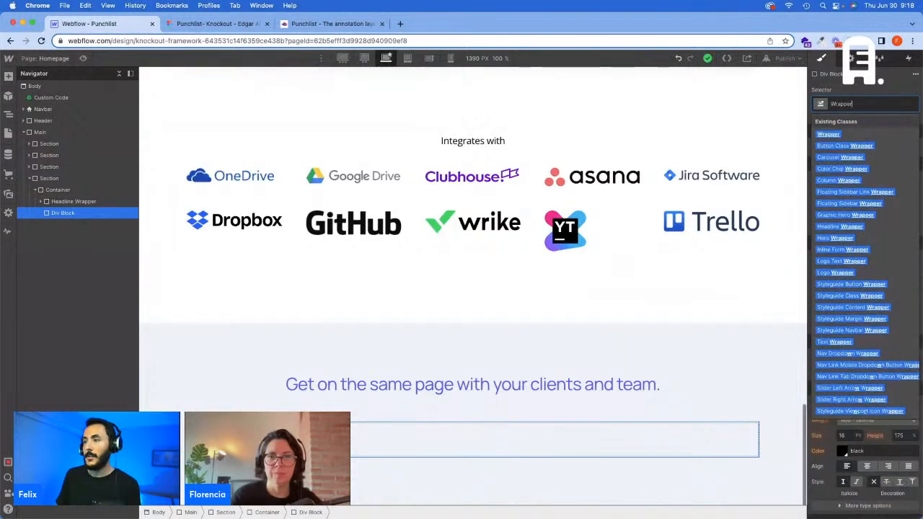
key(Return)
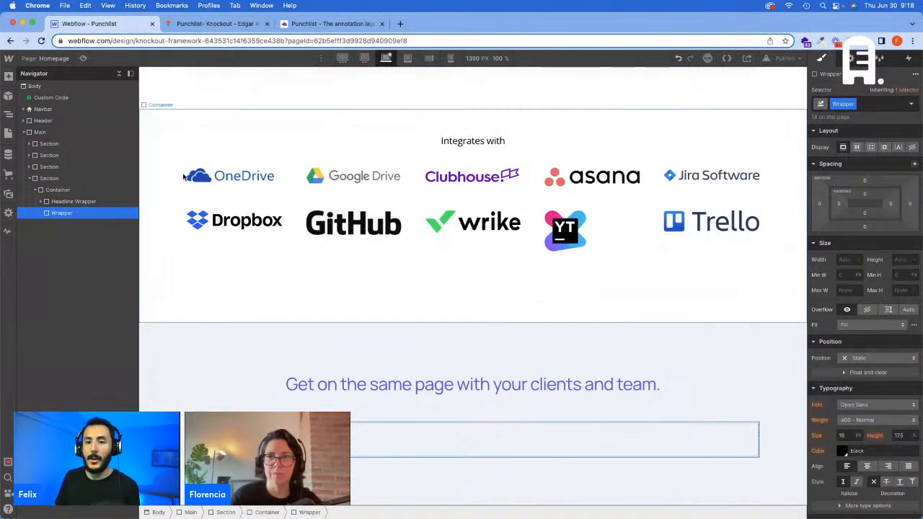
Step: Replace the Wrapper class on the new div block with the Column Wrapper class
click(860, 103)
key(BackSpace)
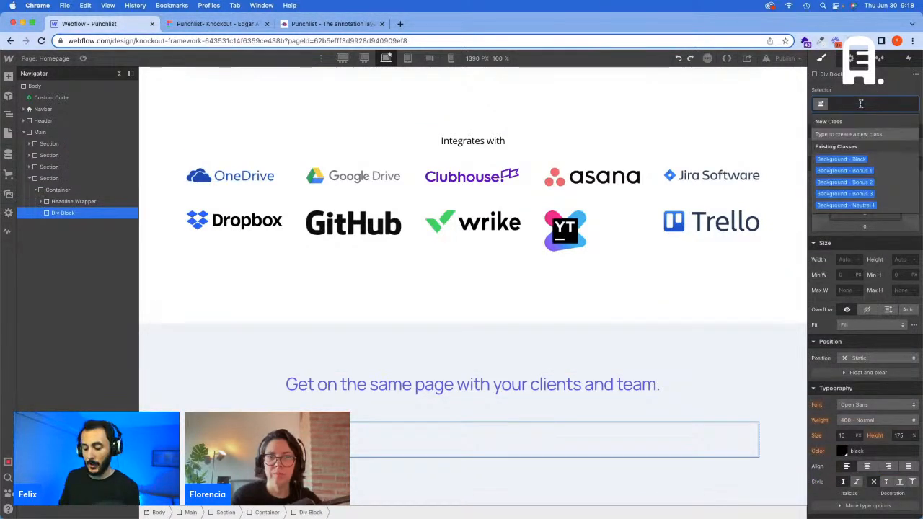
text(Column)
key(Down)
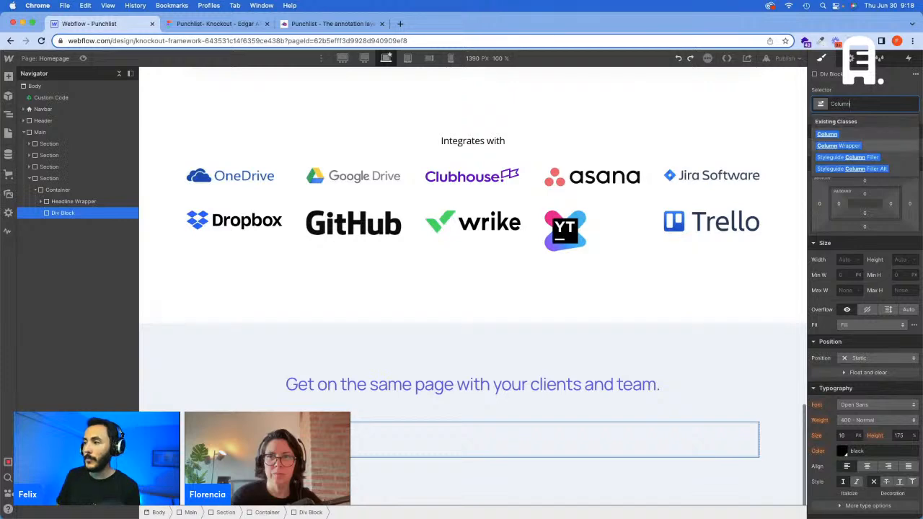
key(Return)
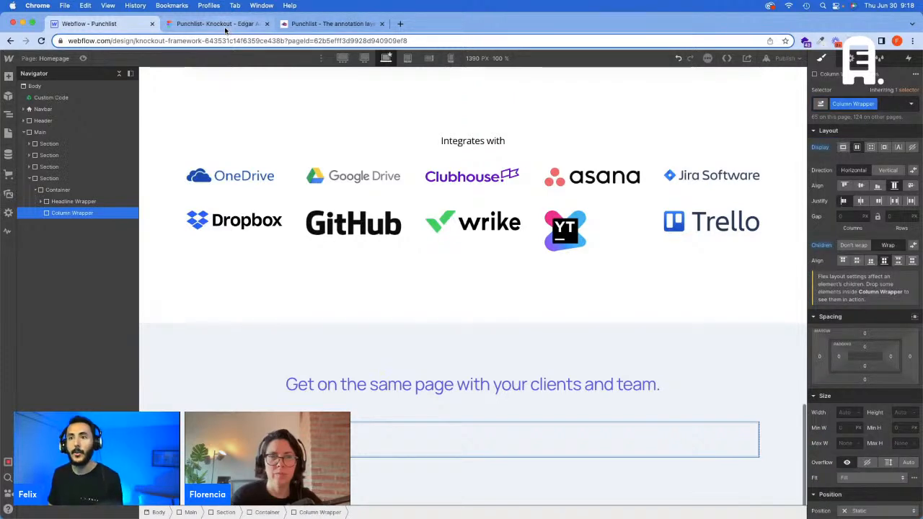
Step: Check the section's column layout in Figma and insert a div block inside the Column Wrapper in Webflow
click(226, 30)
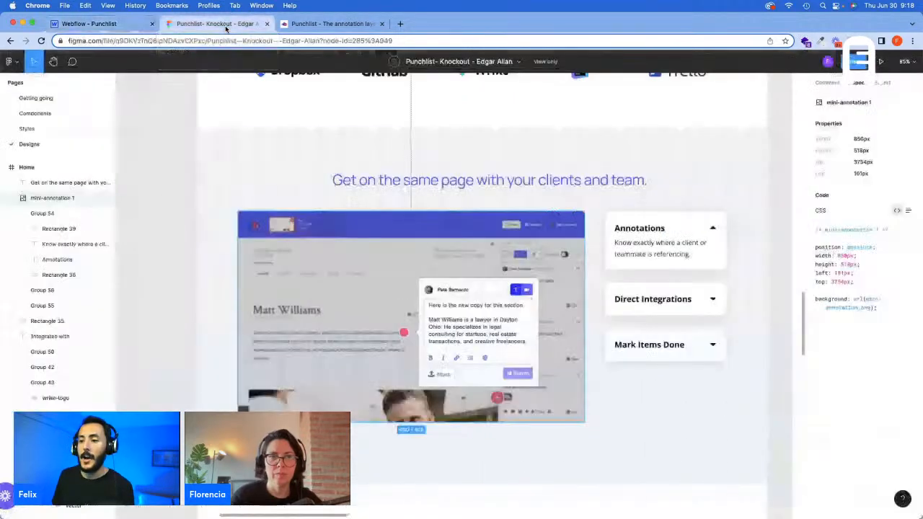
click(321, 201)
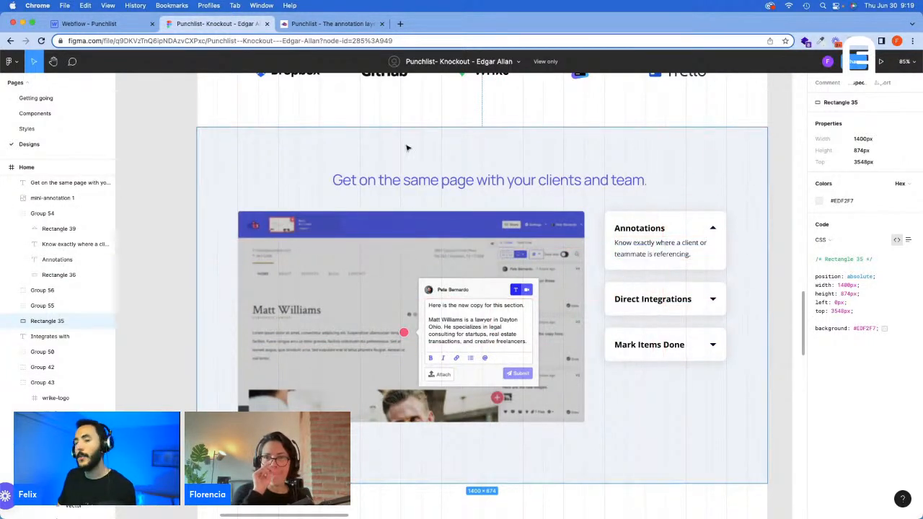
click(89, 23)
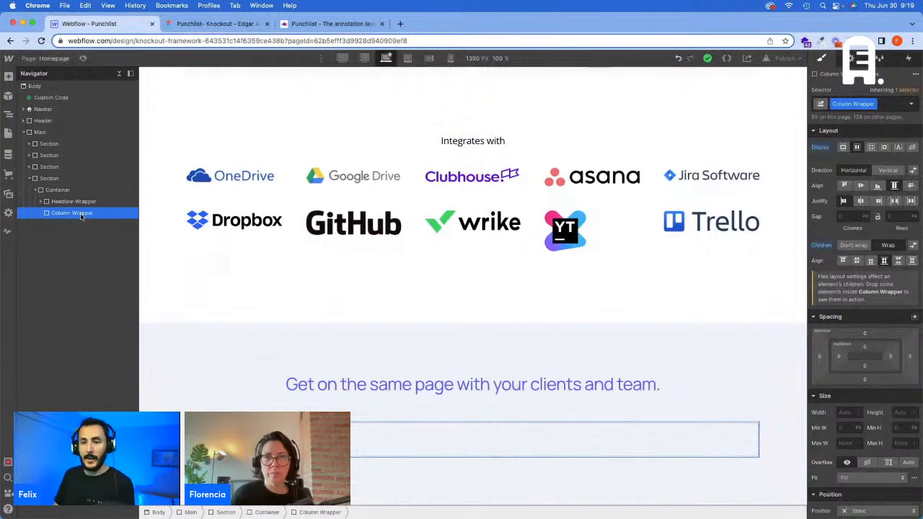
key(super+e)
text(d)
key(Return)
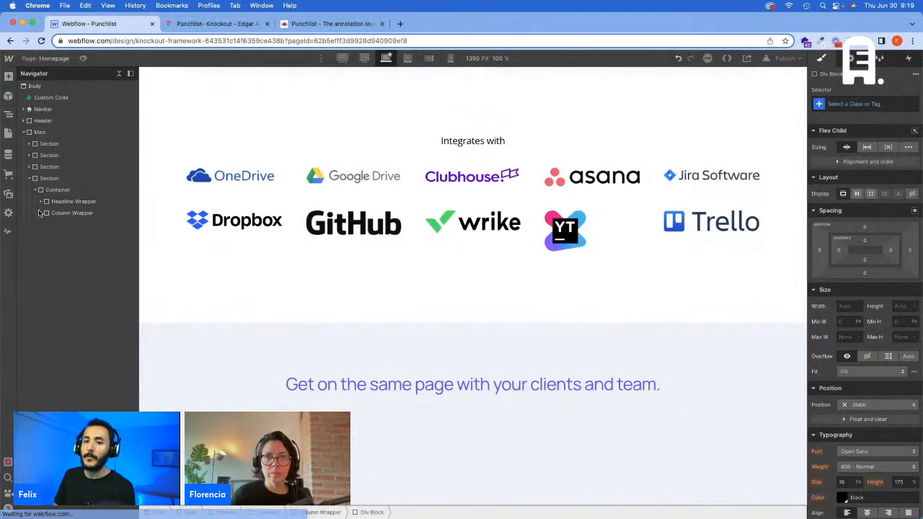
Step: Give the div block inside the Column Wrapper the Column class with the 9 Col combo class
click(881, 105)
text(Colu)
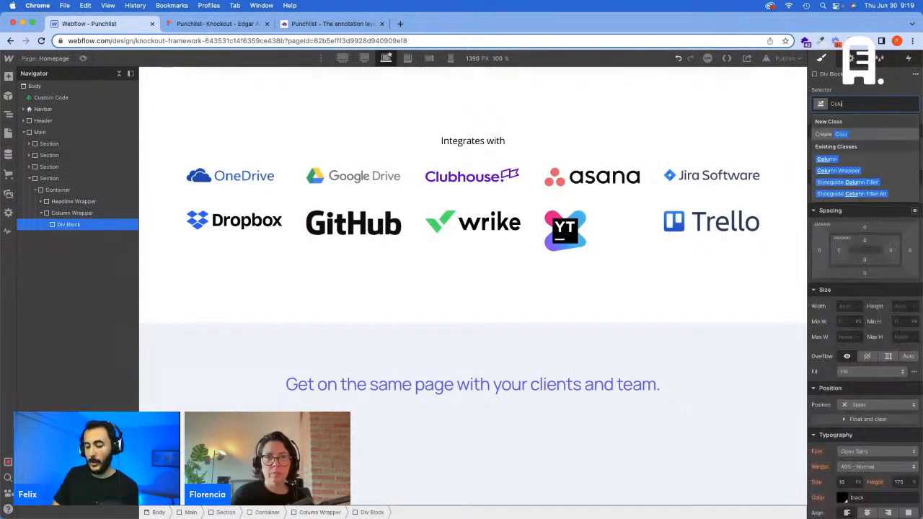
text(mn)
key(Return)
click(879, 105)
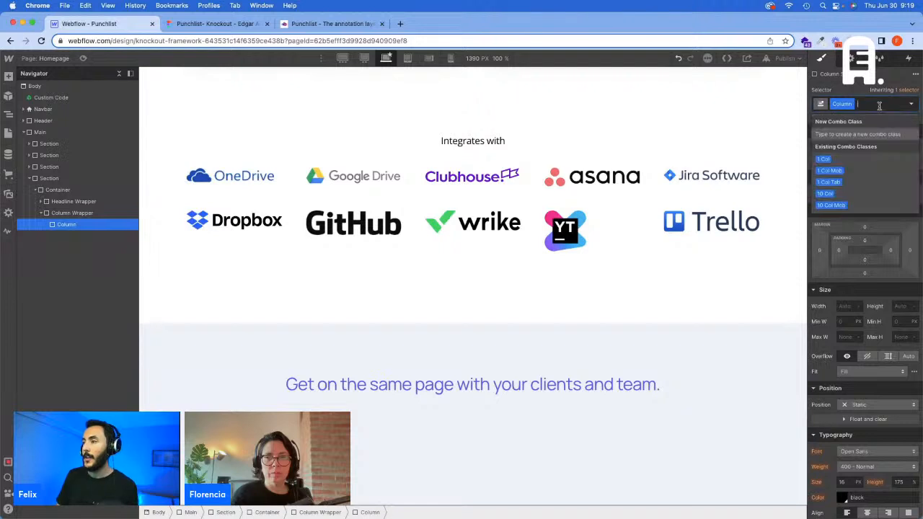
text(9 Col)
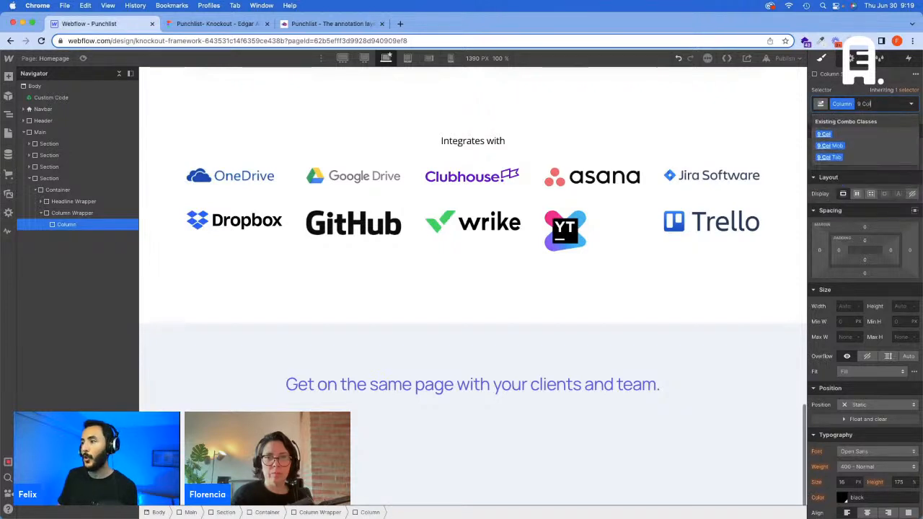
key(Return)
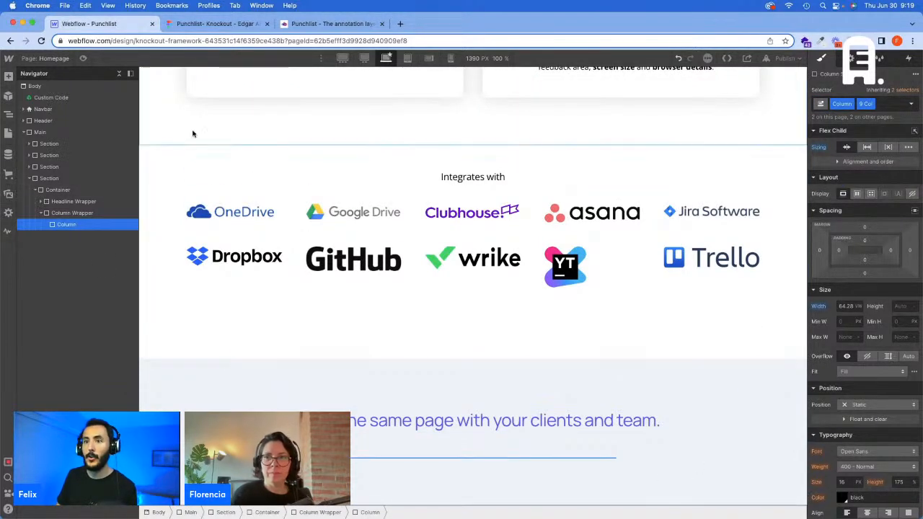
Step: Insert a second div block inside the Column Wrapper, after the existing column
click(73, 215)
key(super+e)
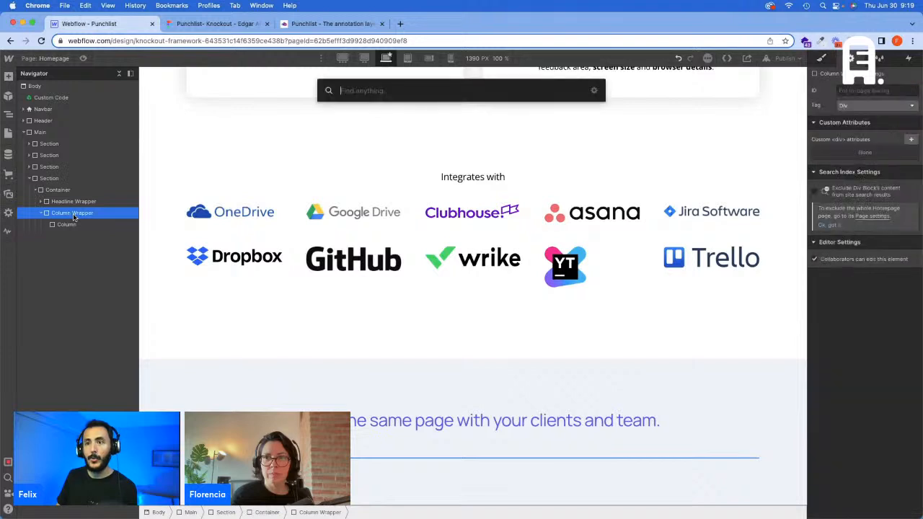
key(Return)
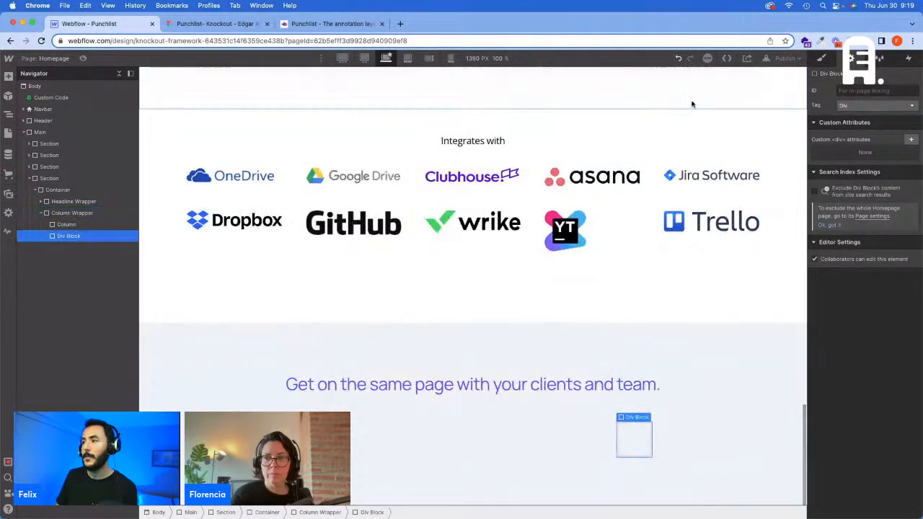
Step: Give the second div block the Column class with the Auto Col combo class
click(820, 58)
click(848, 100)
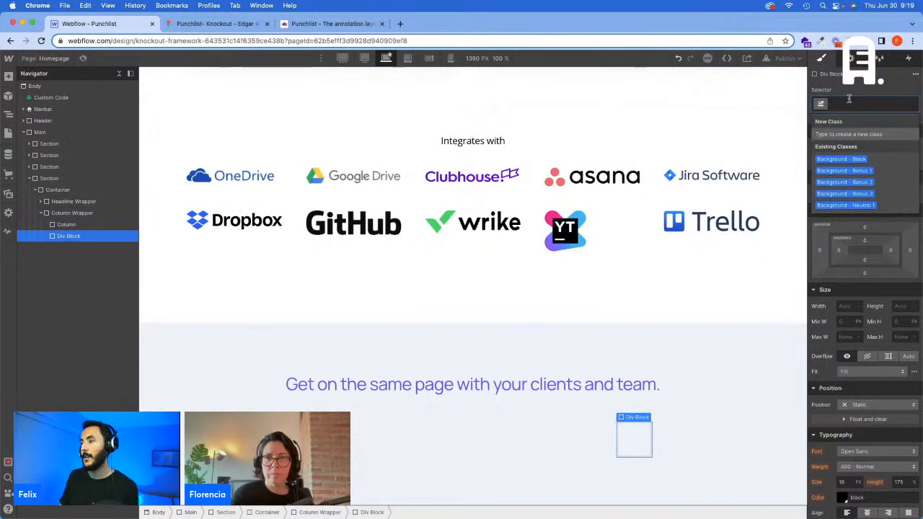
text(Column)
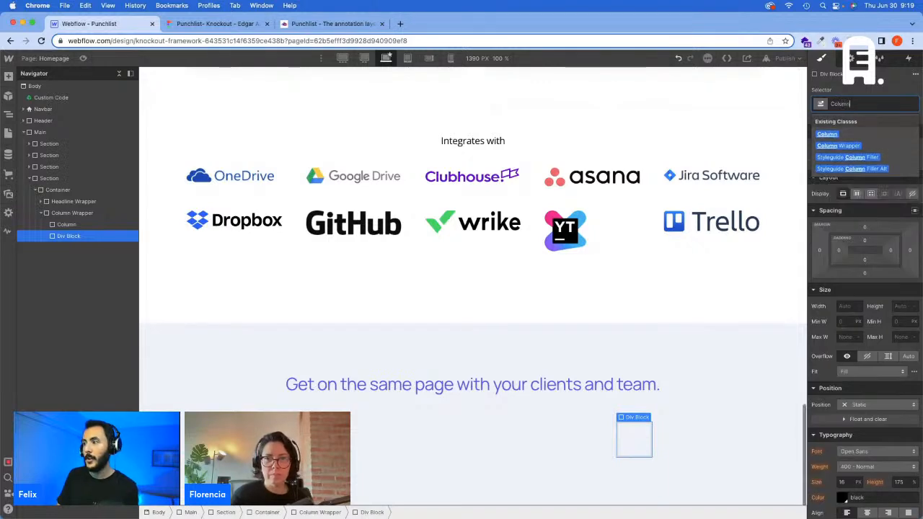
key(Return)
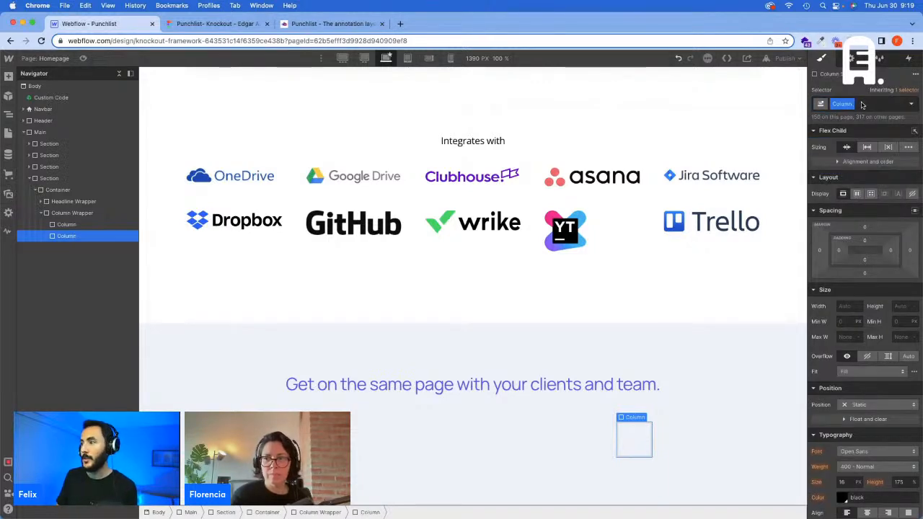
click(862, 105)
text(Auto)
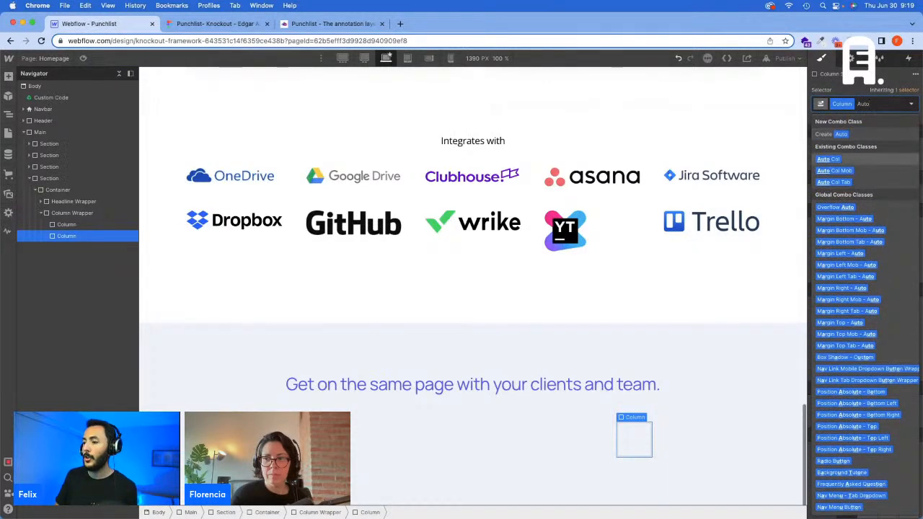
key(Return)
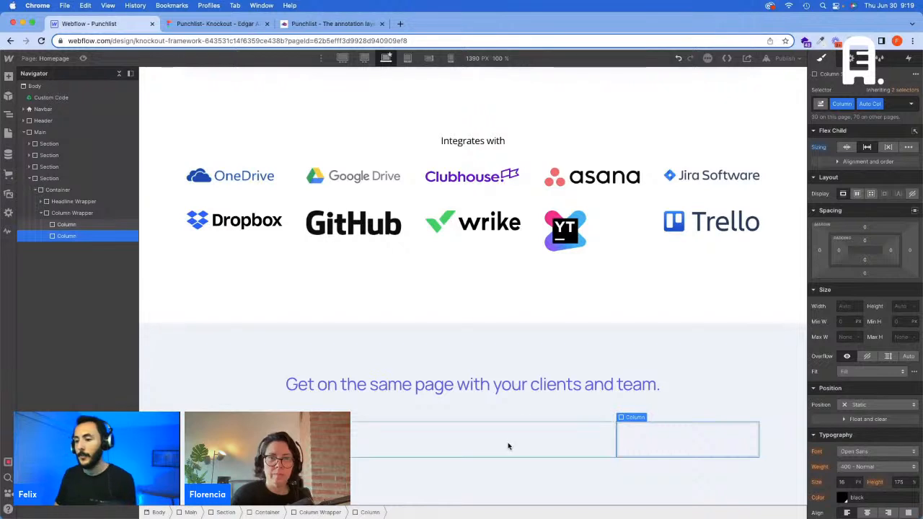
Step: Check the section's screenshot layout on punchlist.com, return to Webflow and insert a div block inside the 9 Col column
click(402, 442)
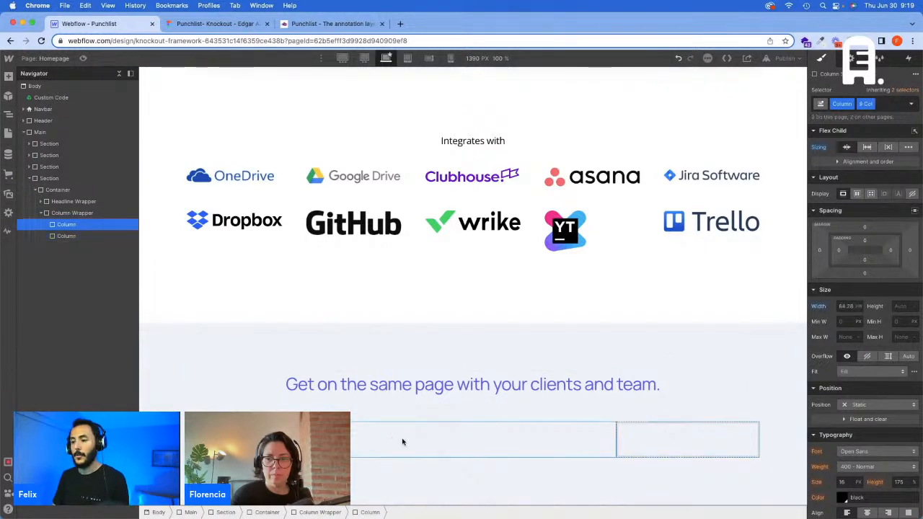
click(299, 25)
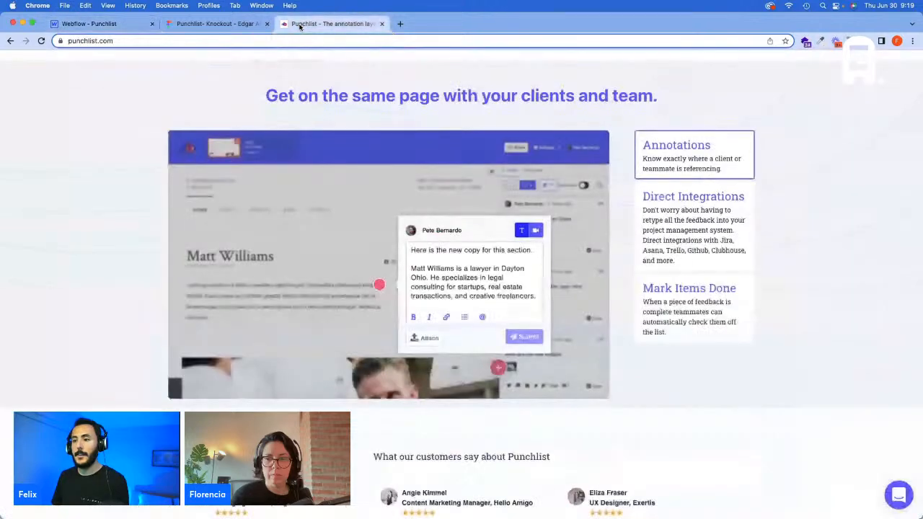
click(100, 25)
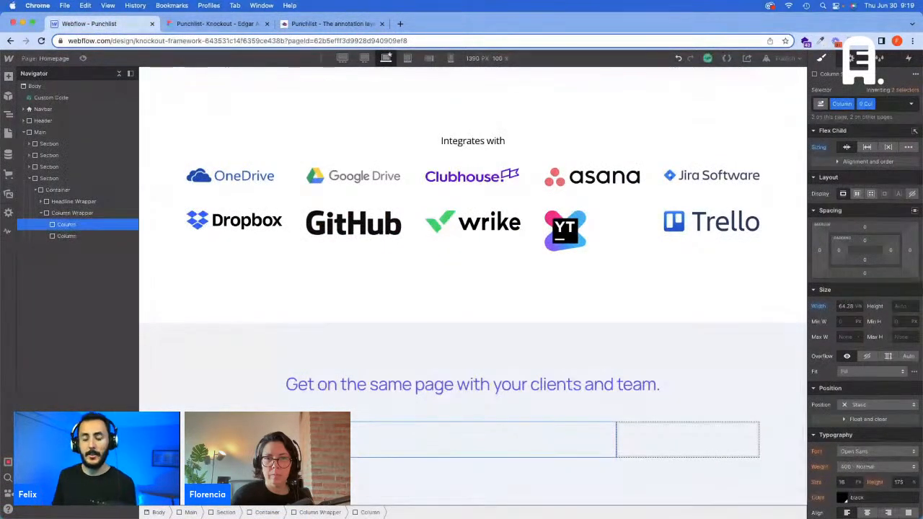
key(super+e)
text(d)
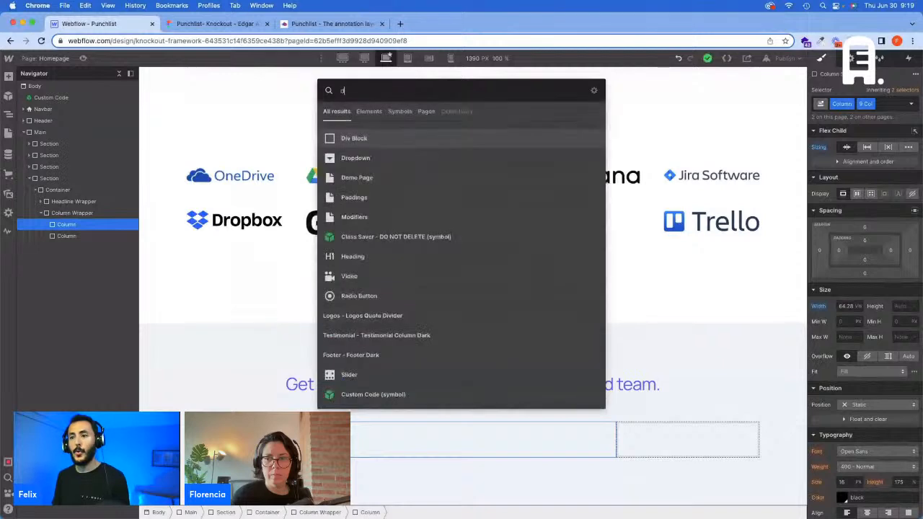
key(Return)
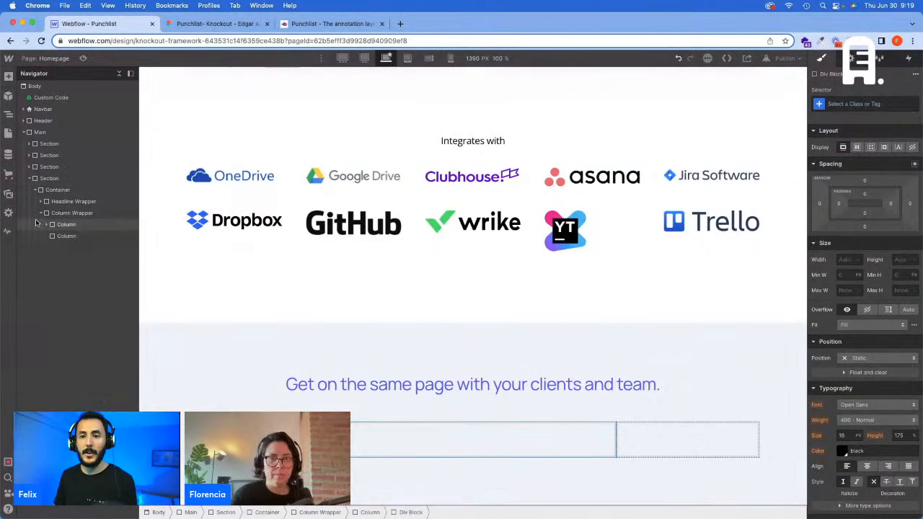
Step: Create the Dropdown Image Wrapper class on the new div block in the 9 Col column
click(853, 103)
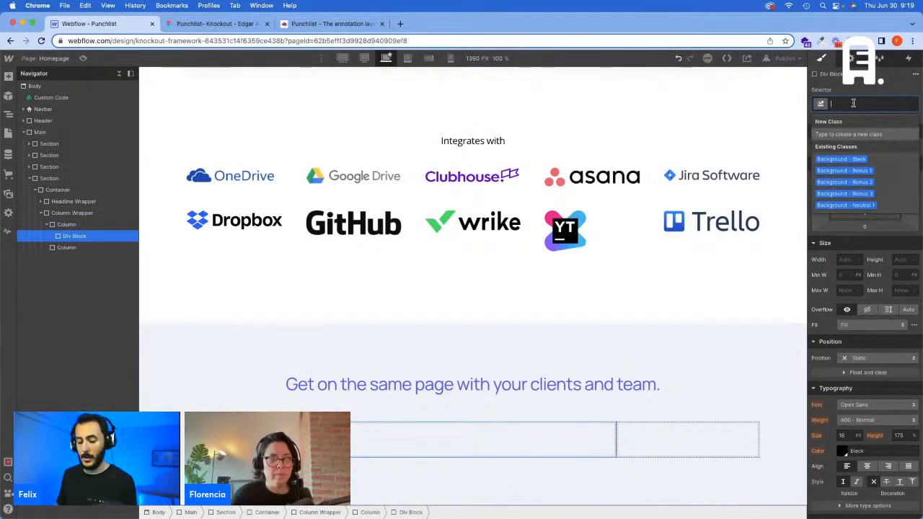
text(Dropdown)
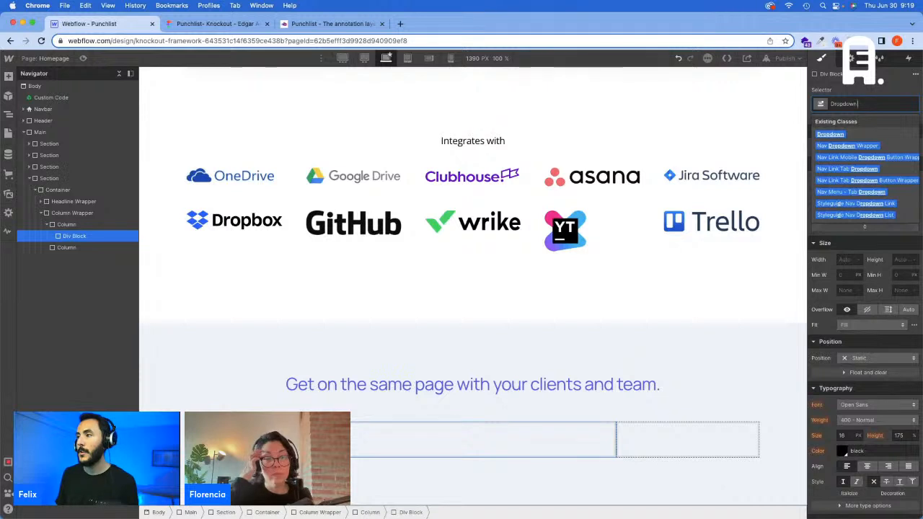
text( Image)
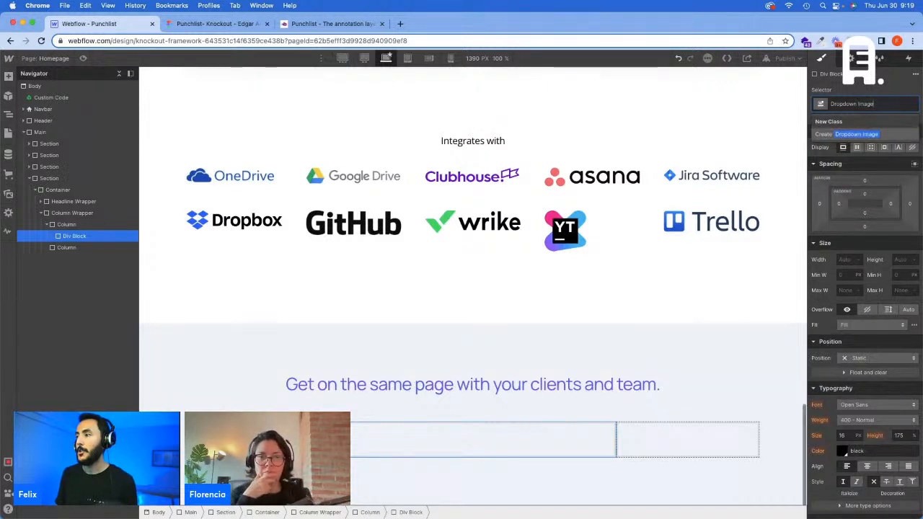
key(BackSpace)
key(BackSpace)
key(BackSpace)
key(BackSpace)
key(BackSpace)
key(BackSpace)
text(Im)
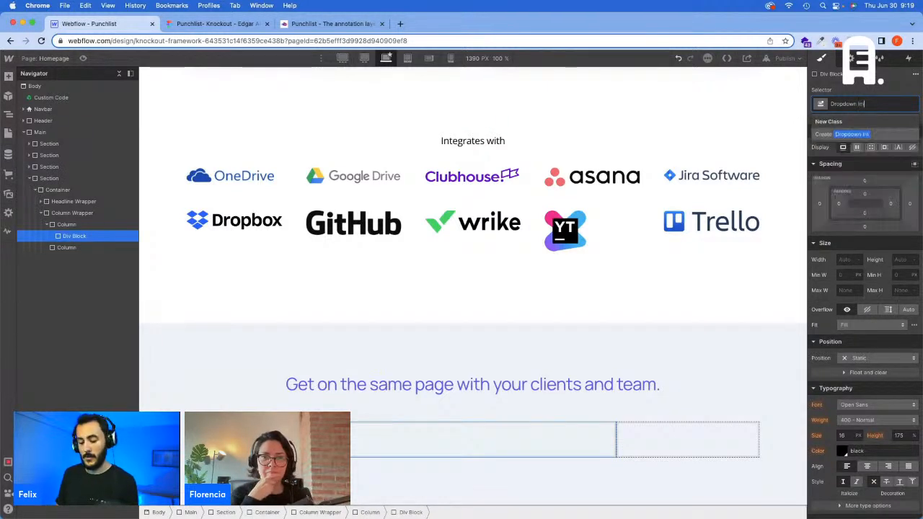
text(age Wrapp)
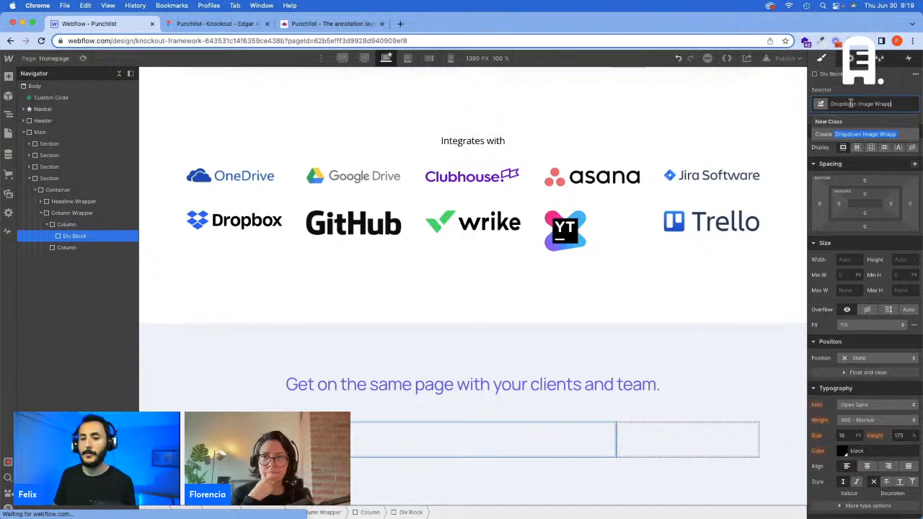
text(er)
key(Return)
Step: Insert an image element inside the Dropdown Image Wrapper
key(super+e)
text(d)
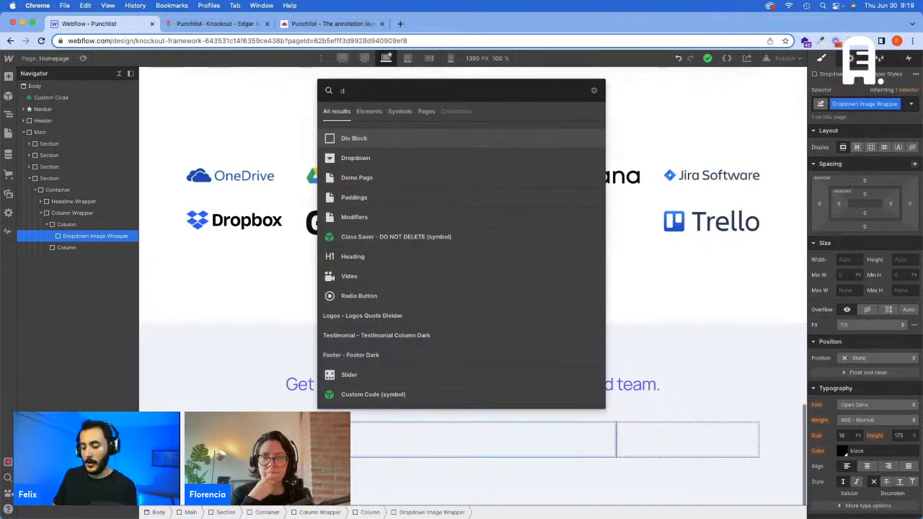
key(BackSpace)
text(im)
key(Return)
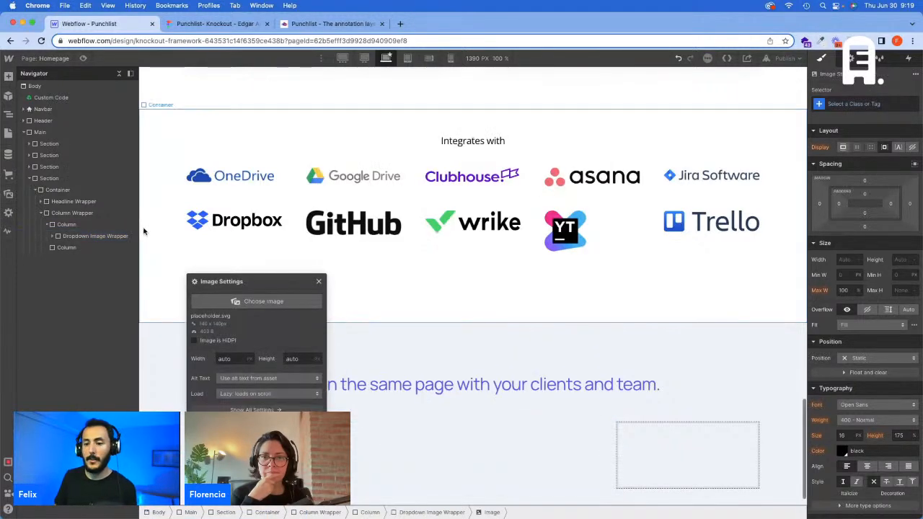
Step: Set the new image's source to the dropdown-1.png asset and close its image settings
click(297, 303)
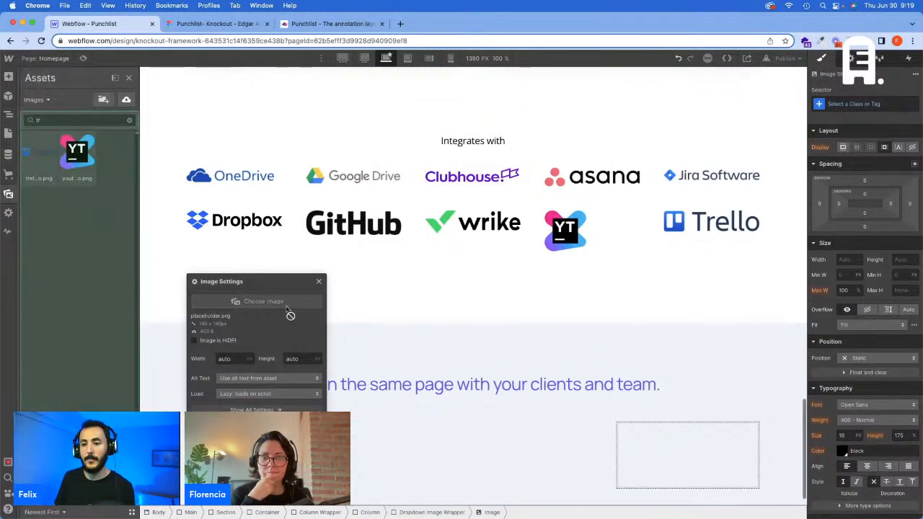
click(129, 121)
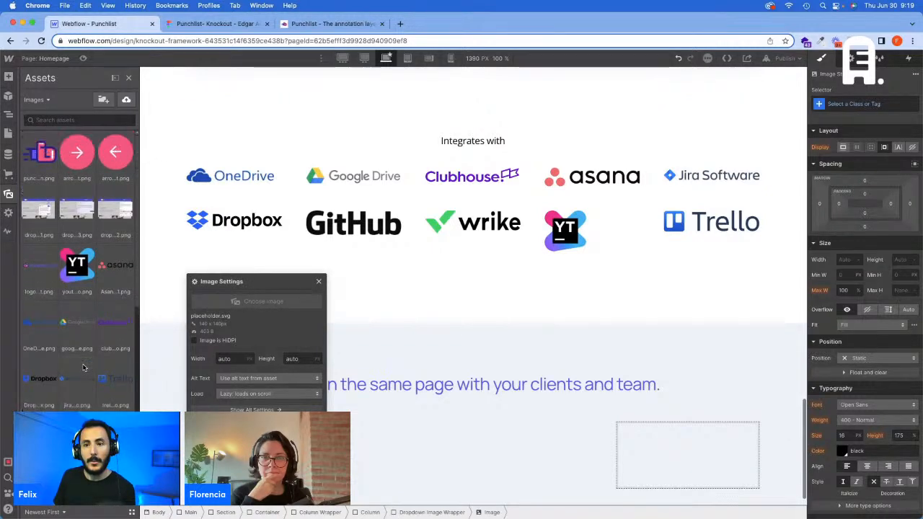
click(38, 210)
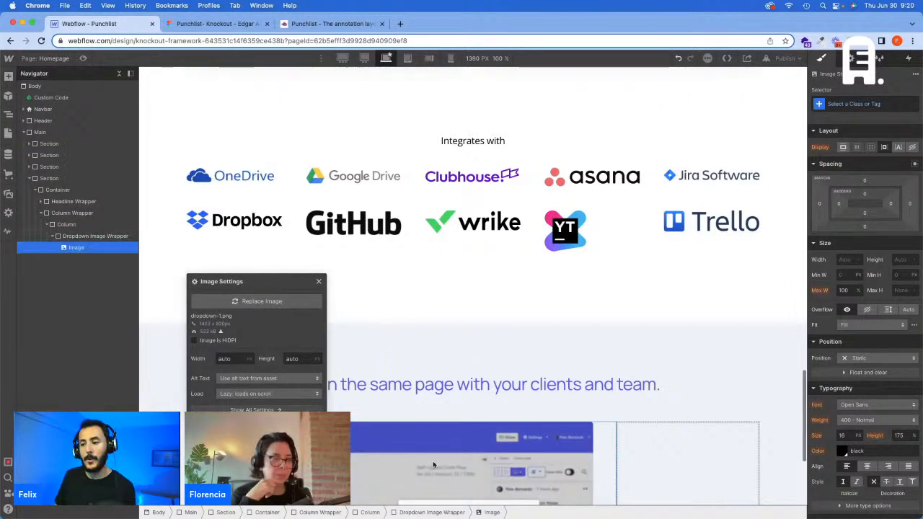
scroll(548, 360, down, 3)
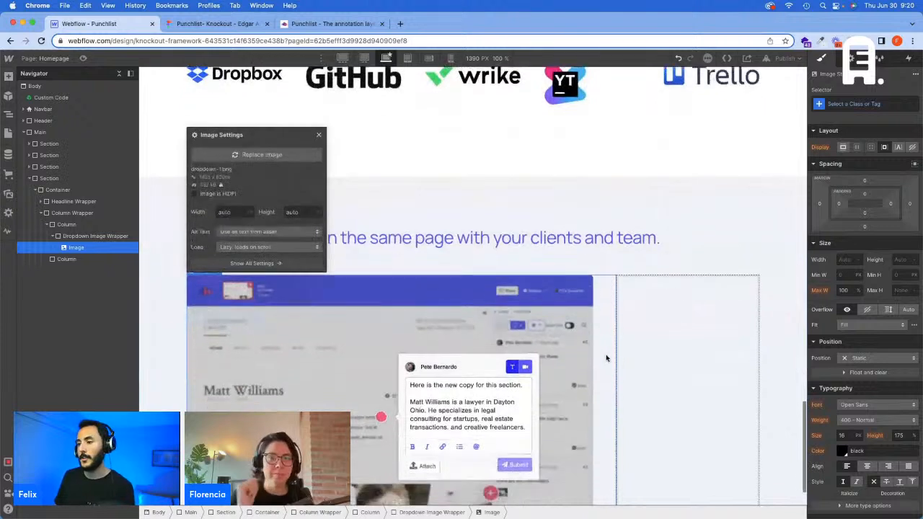
scroll(602, 342, down, 1)
scroll(261, 275, down, 2)
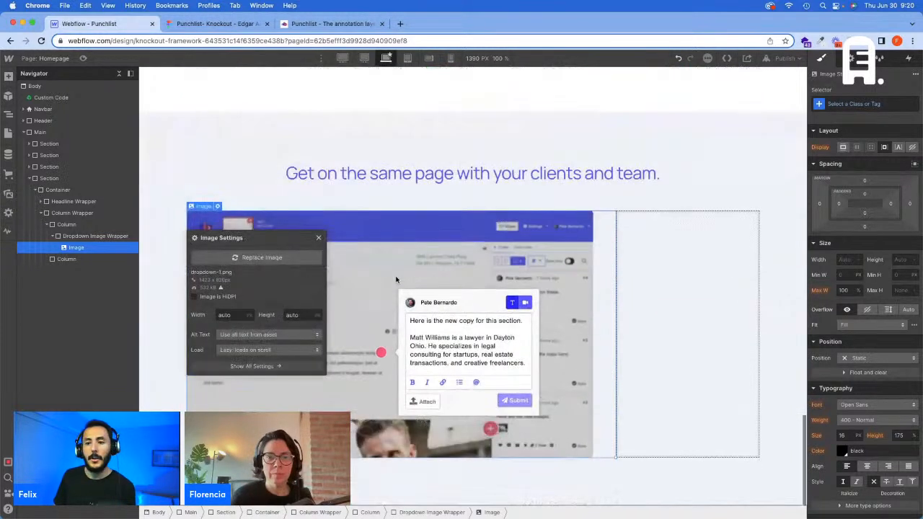
click(320, 234)
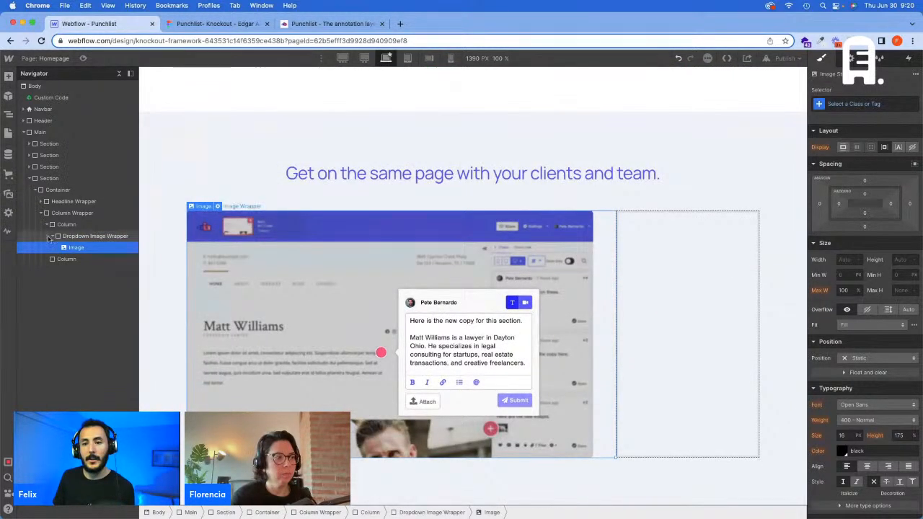
Step: Create the Dropdown Image First class on the image inside the Dropdown Image Wrapper
click(54, 236)
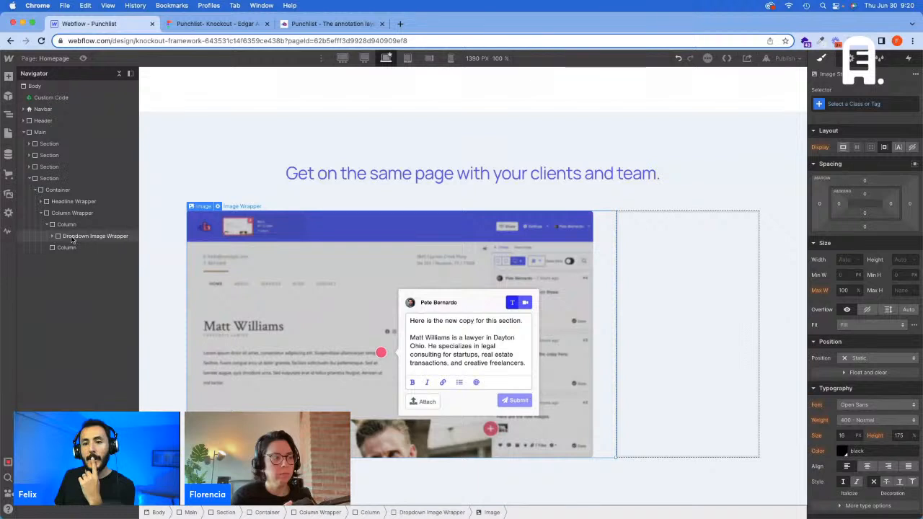
click(72, 237)
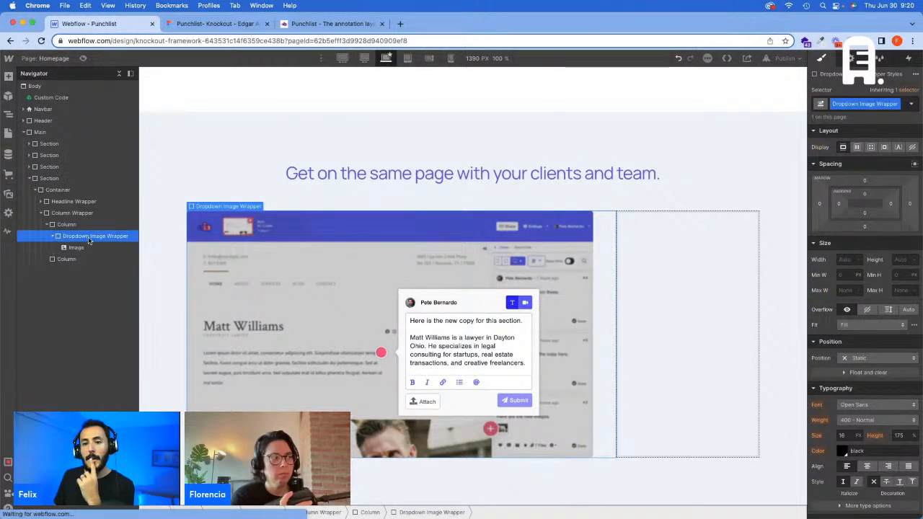
click(93, 246)
click(872, 102)
text(Dropdown)
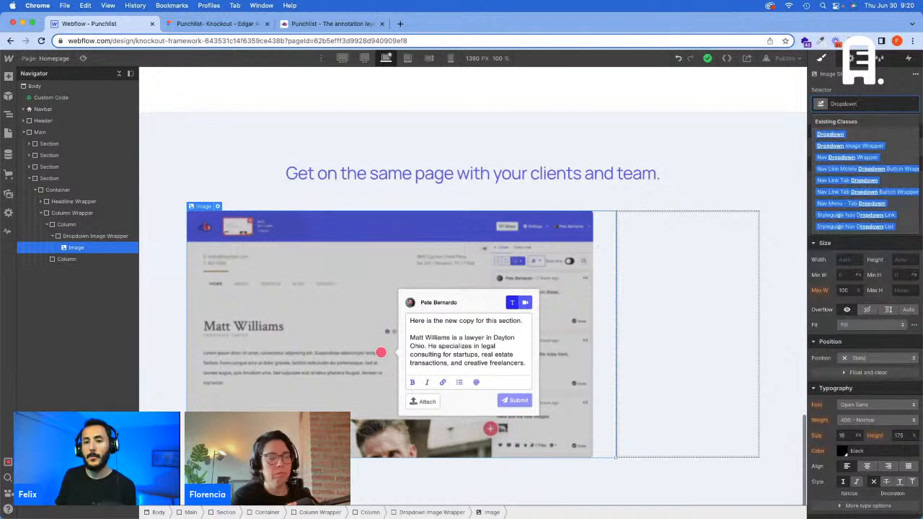
text( Image)
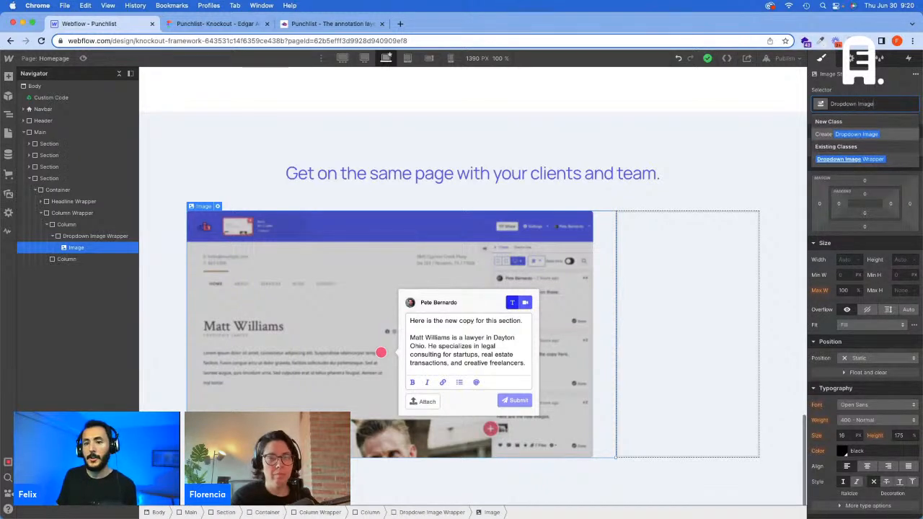
text( First)
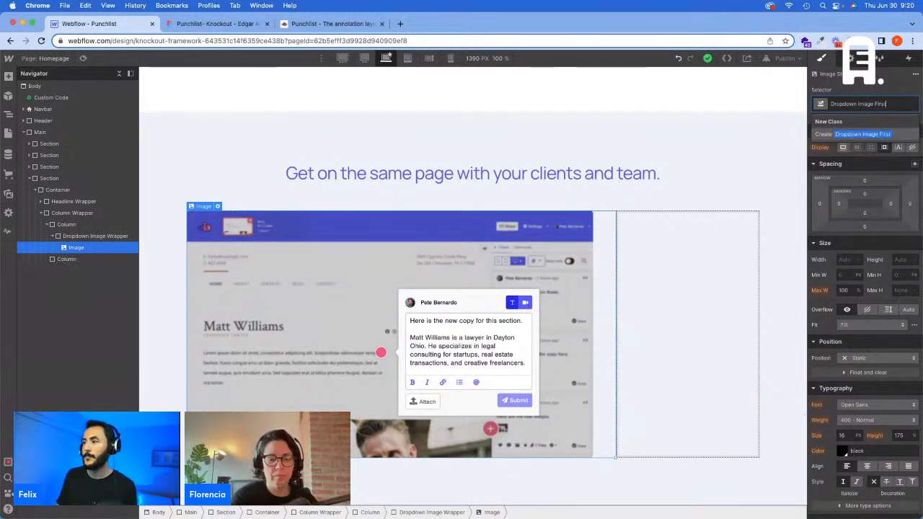
key(Return)
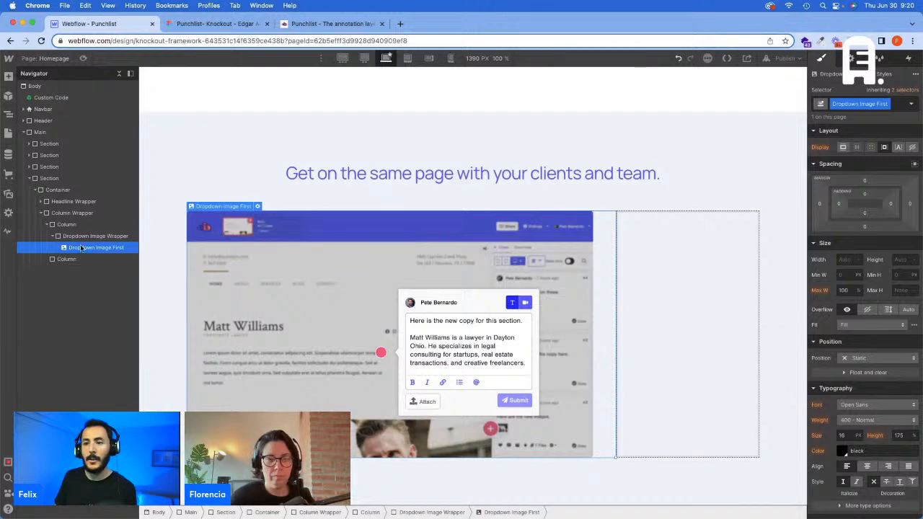
Step: Paste two more copies of the dropdown image and give the second one a duplicated class renamed Dropdown Image Second
key(super+v)
key(super+v)
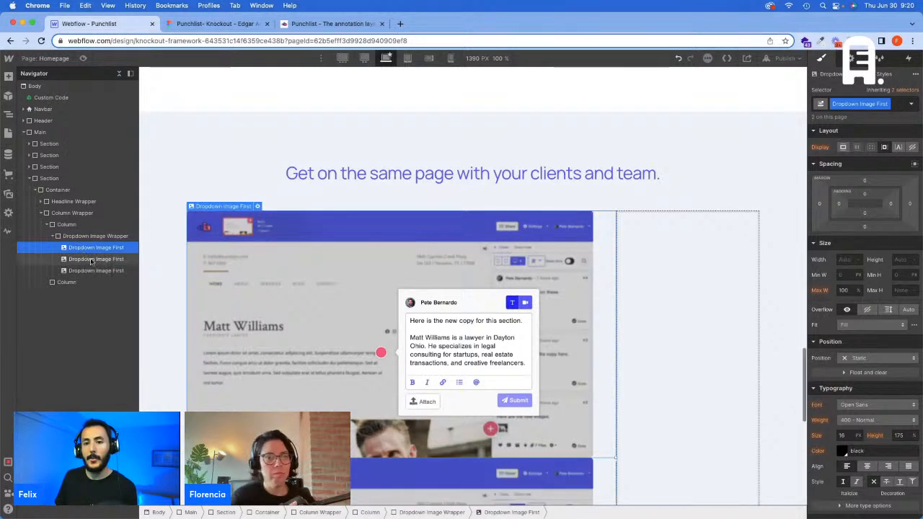
click(85, 259)
click(888, 104)
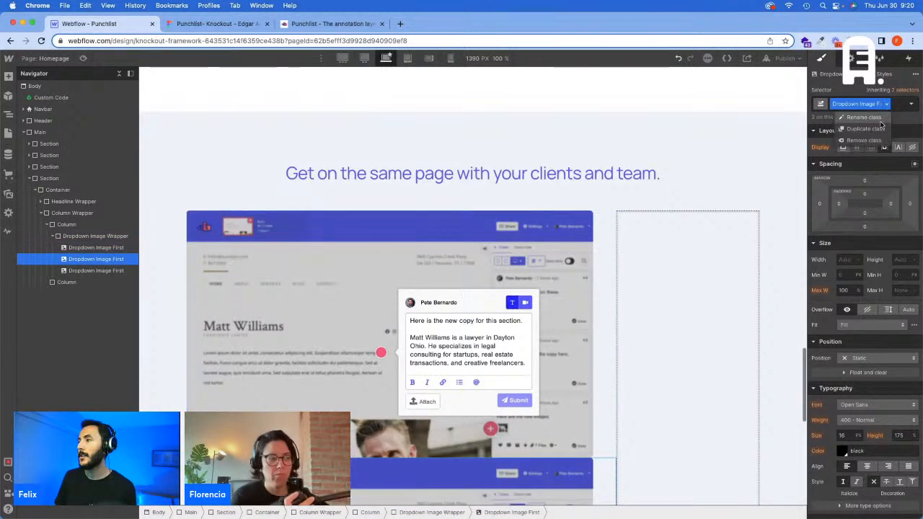
click(881, 116)
key(BackSpace)
key(BackSpace)
key(BackSpace)
key(BackSpace)
key(BackSpace)
key(BackSpace)
key(BackSpace)
key(BackSpace)
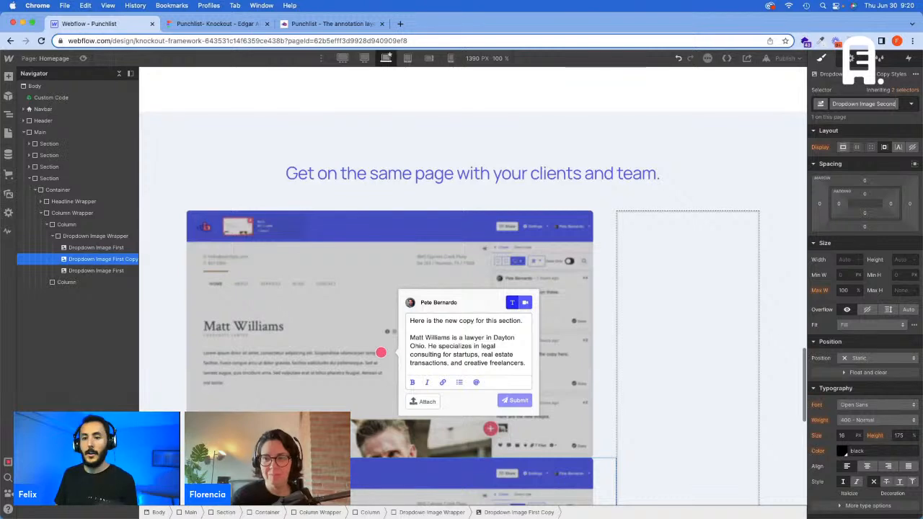
text(Second)
key(Return)
Step: Duplicate the Dropdown Image First class on the last pasted image and rename the copy Dropdown Image Third
click(126, 271)
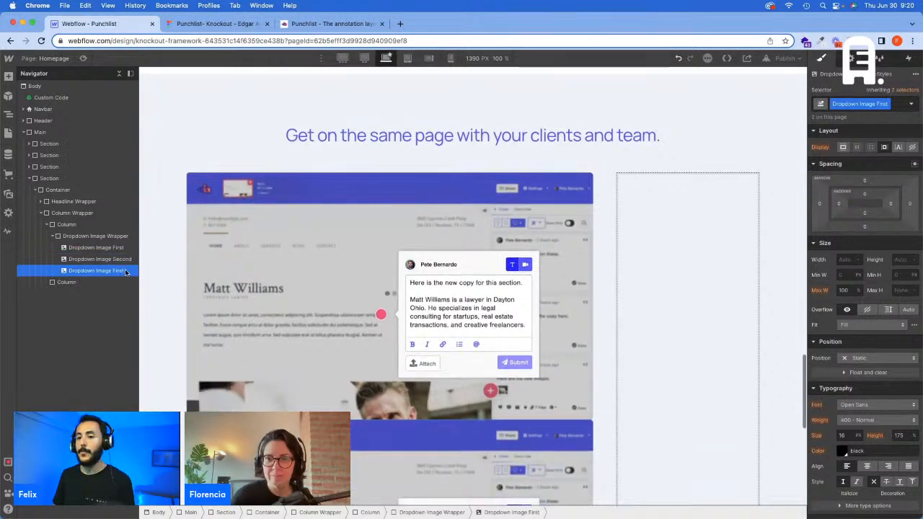
click(886, 104)
click(867, 131)
key(BackSpace)
key(BackSpace)
key(BackSpace)
key(BackSpace)
key(BackSpace)
key(BackSpace)
key(BackSpace)
key(BackSpace)
key(BackSpace)
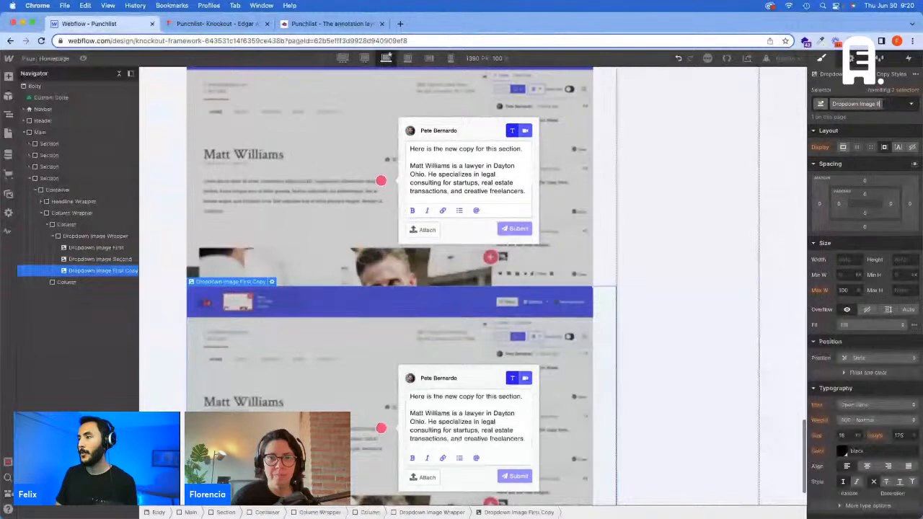
key(BackSpace)
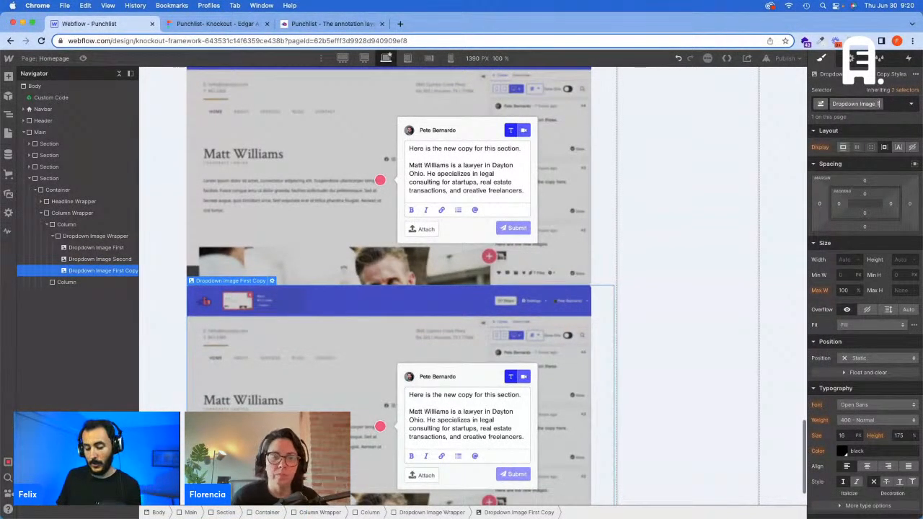
key(Return)
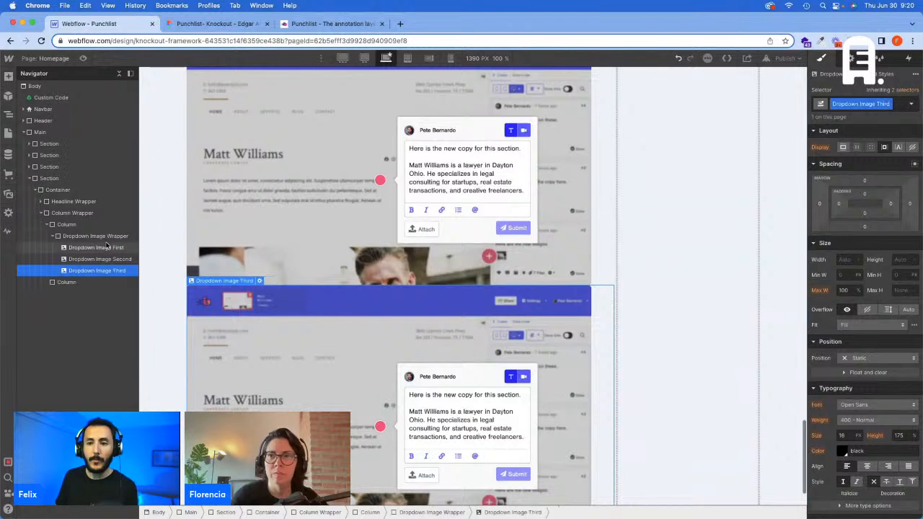
Step: Set the position of the Dropdown Image Wrapper to Relative
click(112, 236)
scroll(268, 242, up, 4)
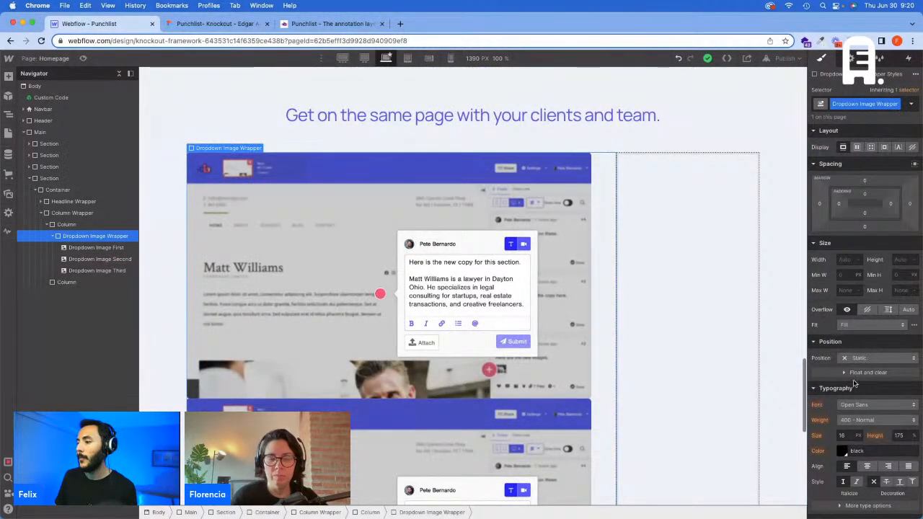
click(861, 358)
click(863, 375)
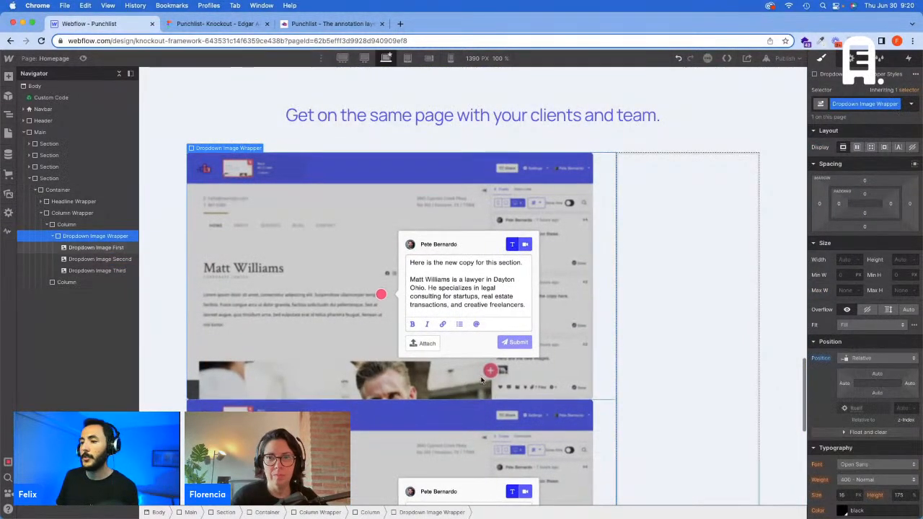
Step: Set the position of Dropdown Image Second to Absolute
click(114, 259)
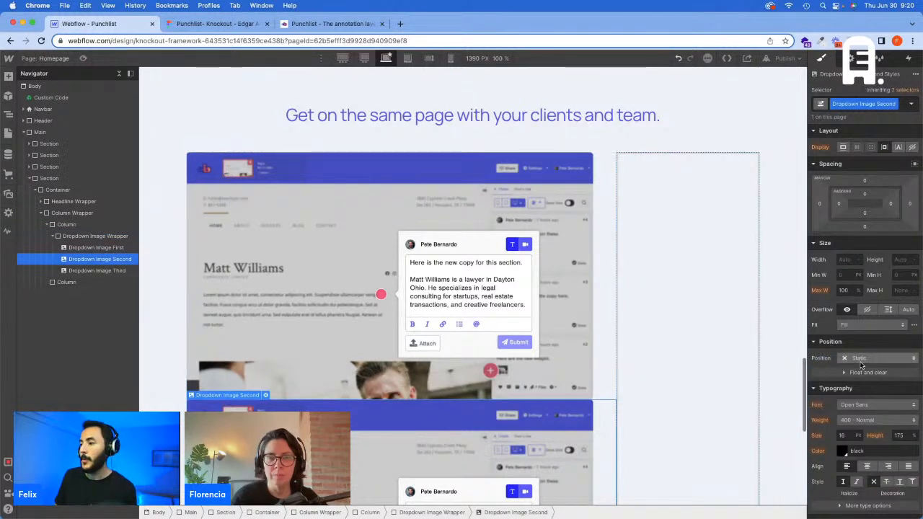
click(860, 360)
click(862, 381)
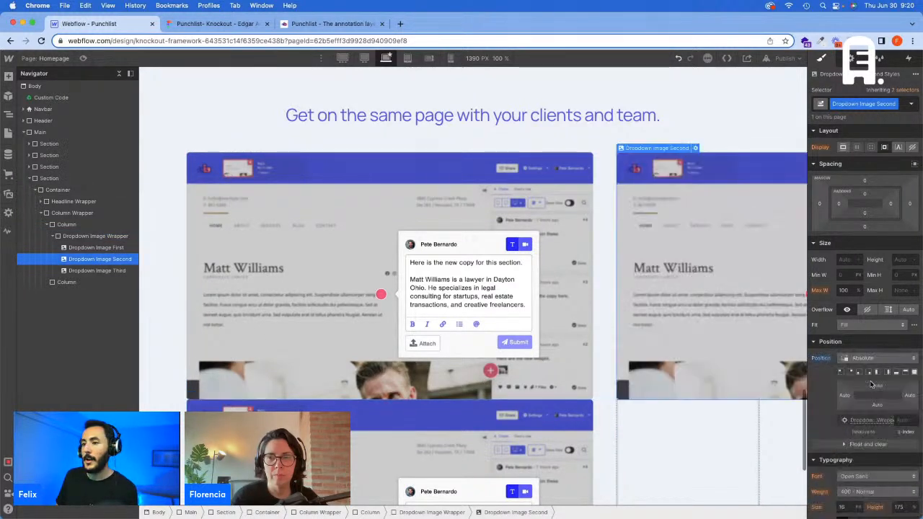
Step: Set the position of Dropdown Image Third to Absolute as well
click(105, 247)
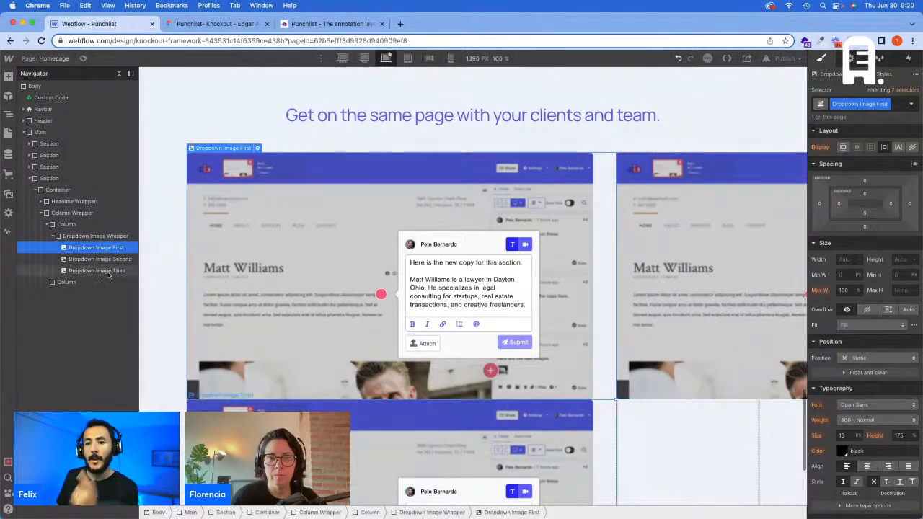
click(104, 271)
click(108, 235)
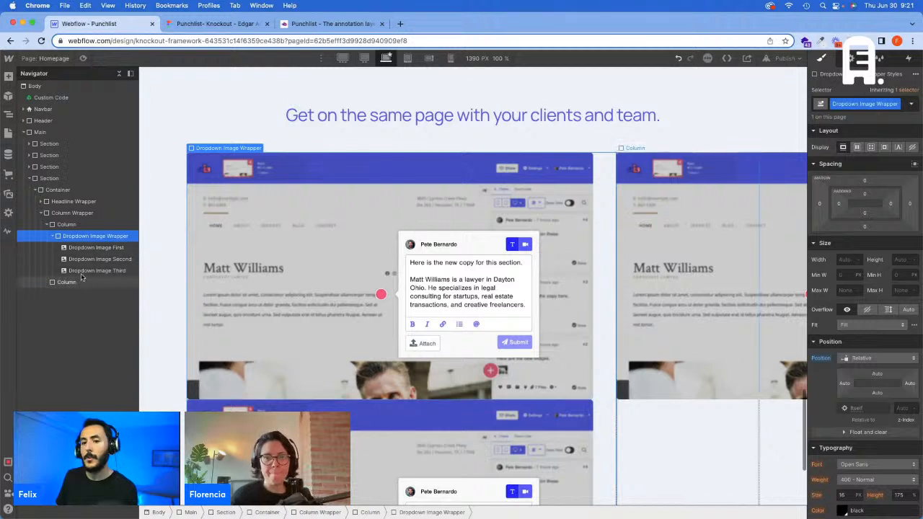
click(94, 247)
click(94, 271)
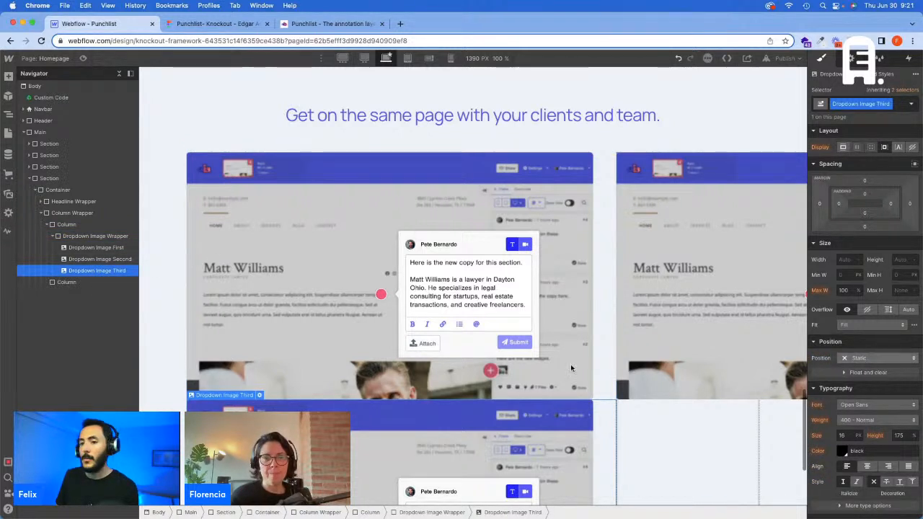
click(876, 357)
click(876, 382)
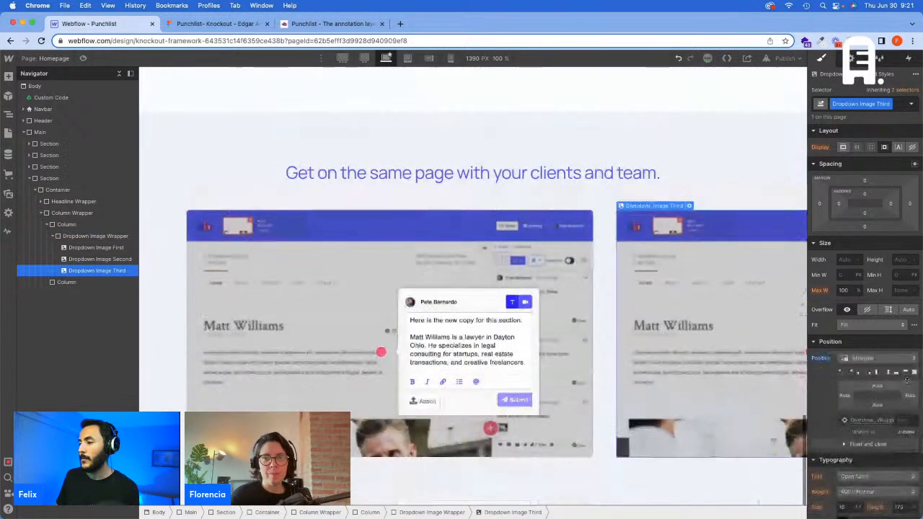
Step: Stretch Dropdown Image Second and Dropdown Image Third over the full wrapper with 0% offsets on all sides
click(103, 260)
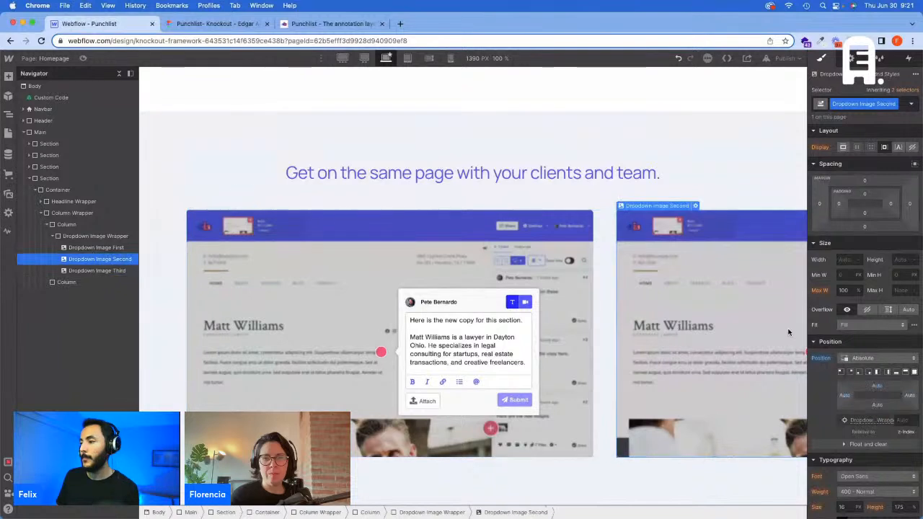
click(914, 371)
click(94, 270)
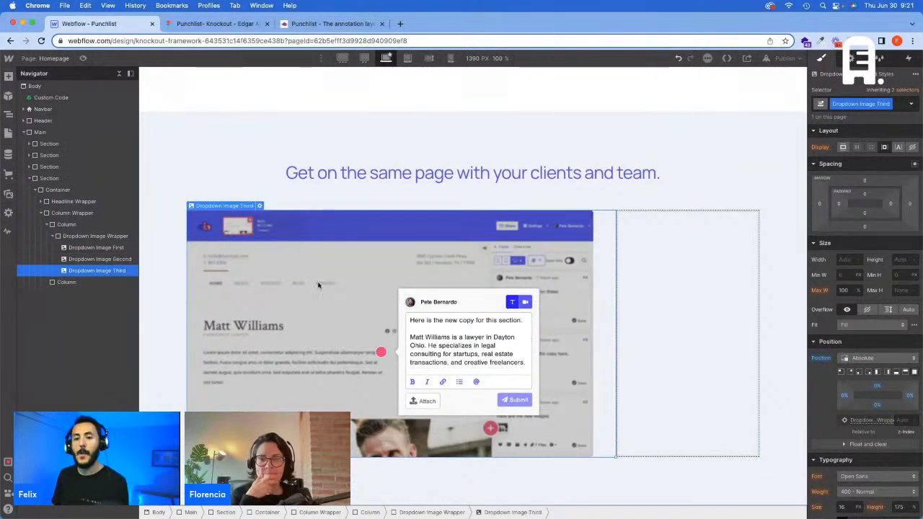
click(111, 247)
click(116, 260)
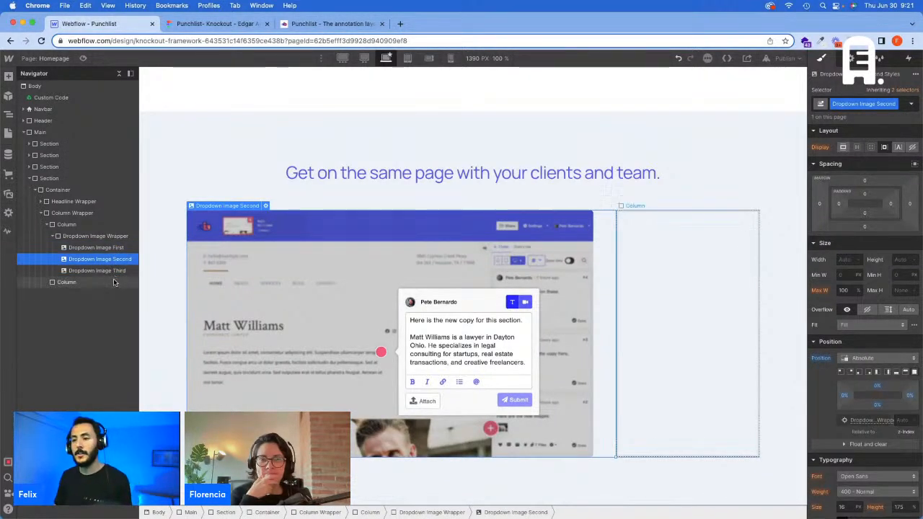
click(115, 281)
Step: Set Dropdown Image First to Relative position with a z-index of 1
click(115, 247)
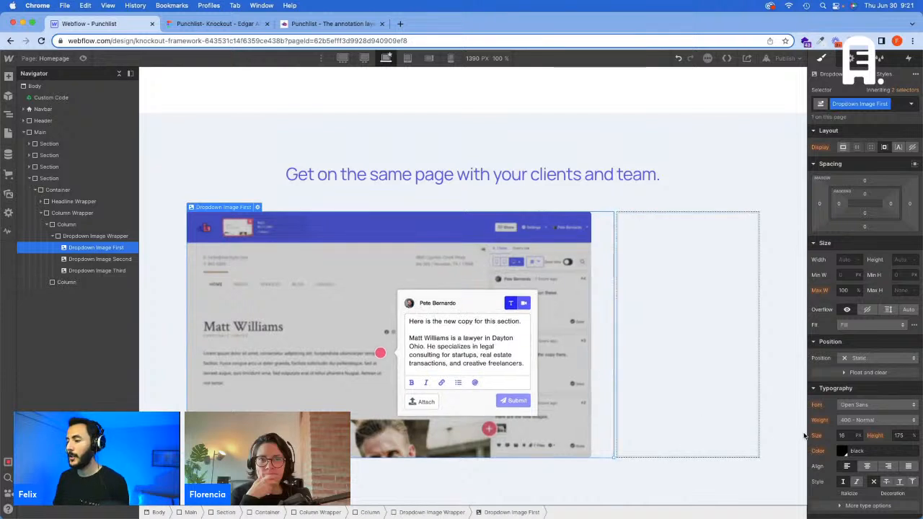
click(877, 358)
click(872, 384)
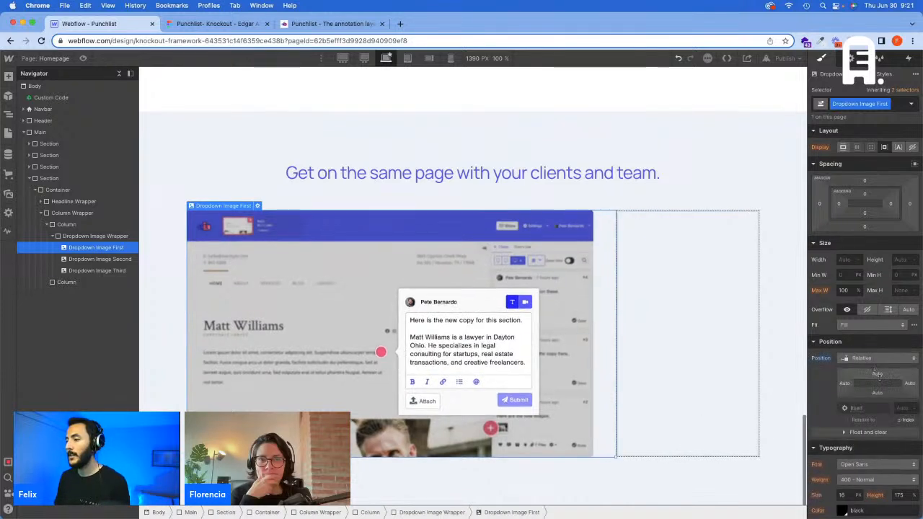
click(902, 408)
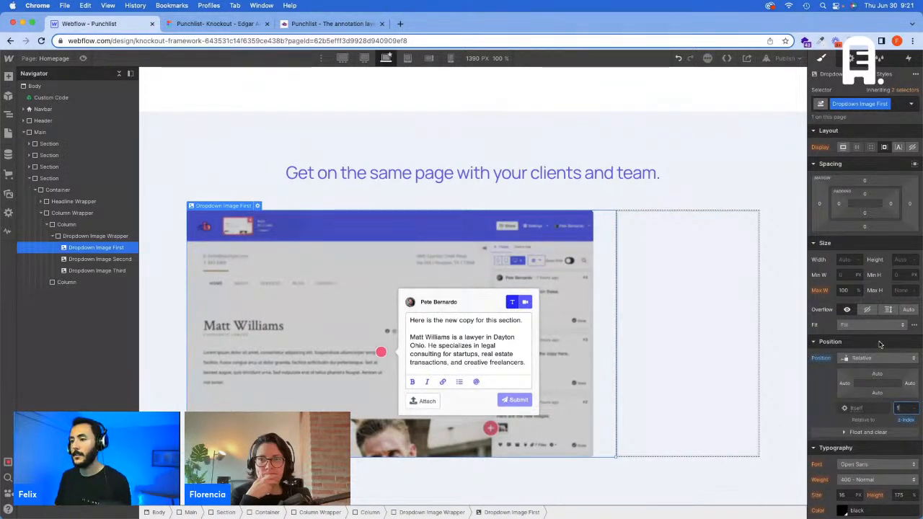
click(394, 289)
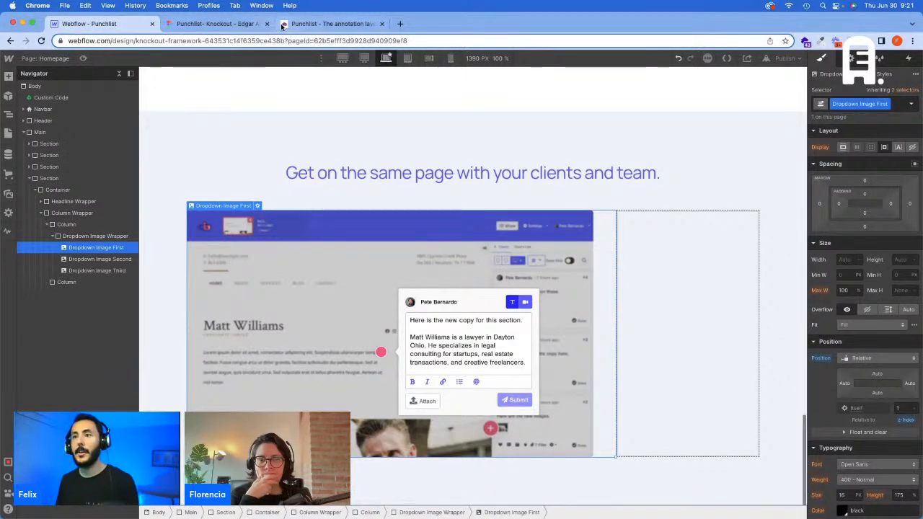
Step: Inspect the Annotations card in the Figma design, and insert a Div Block in the empty second column in Webflow
click(216, 24)
click(670, 224)
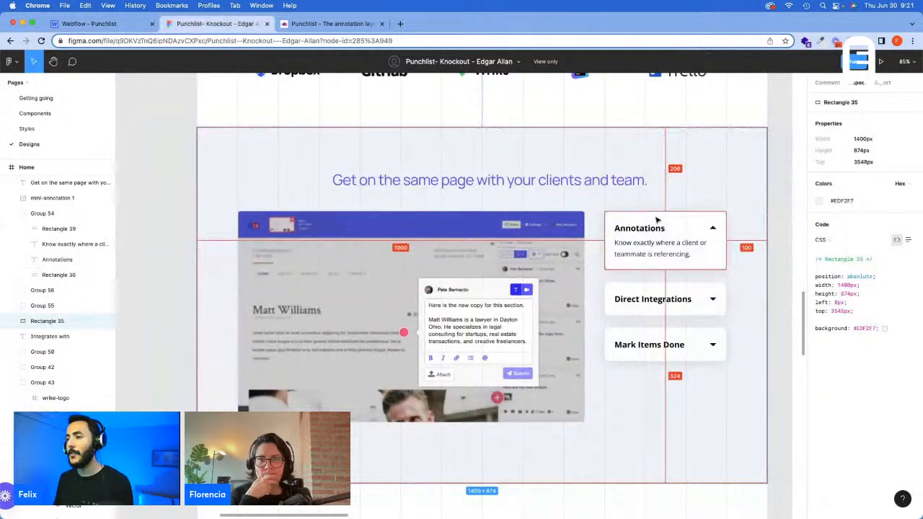
click(89, 24)
click(57, 236)
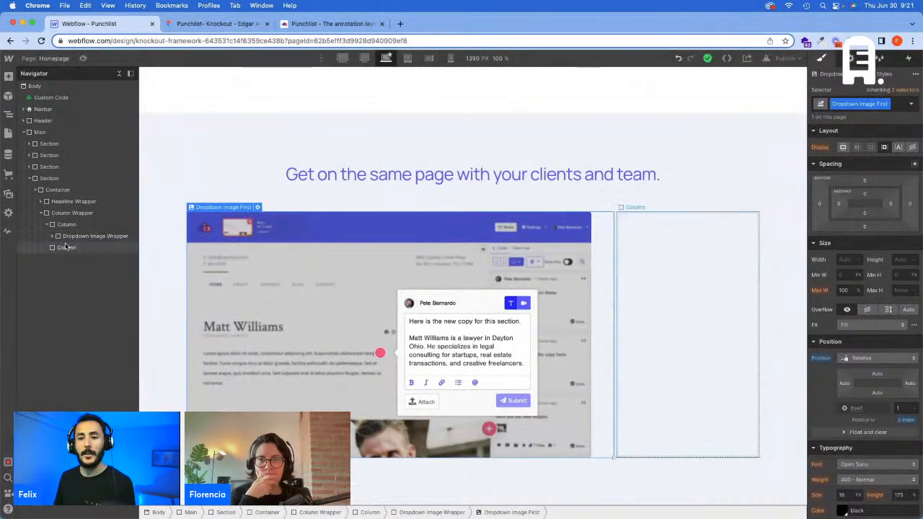
click(66, 247)
key(super+e)
text(d)
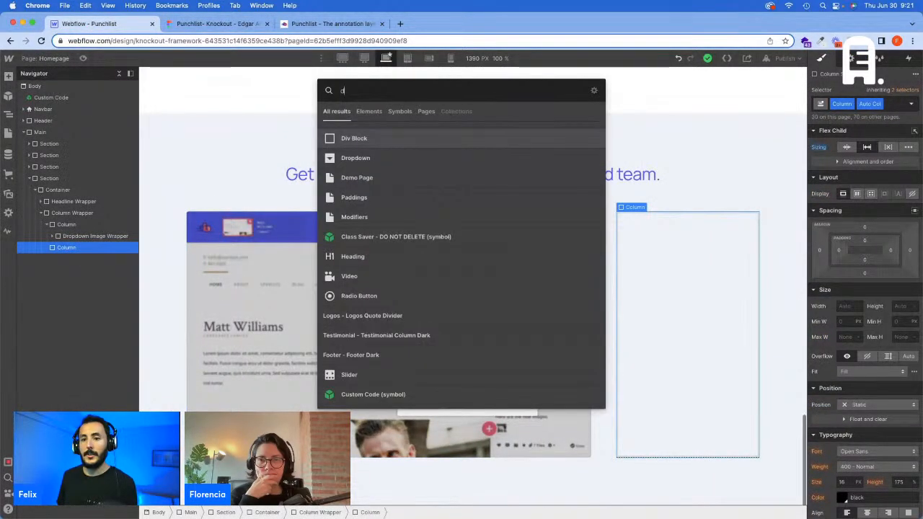
key(Return)
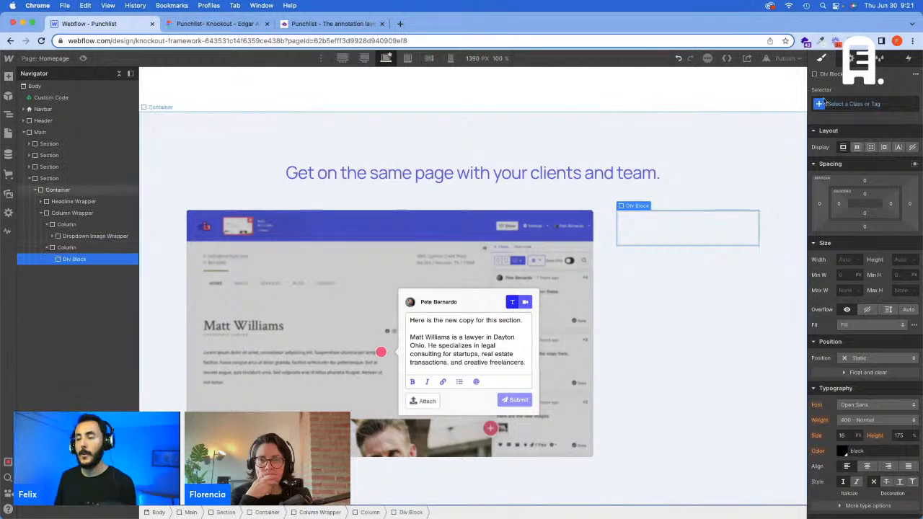
Step: Create the Dropdown Card class on the new div block in the second column
click(857, 103)
text(Drop)
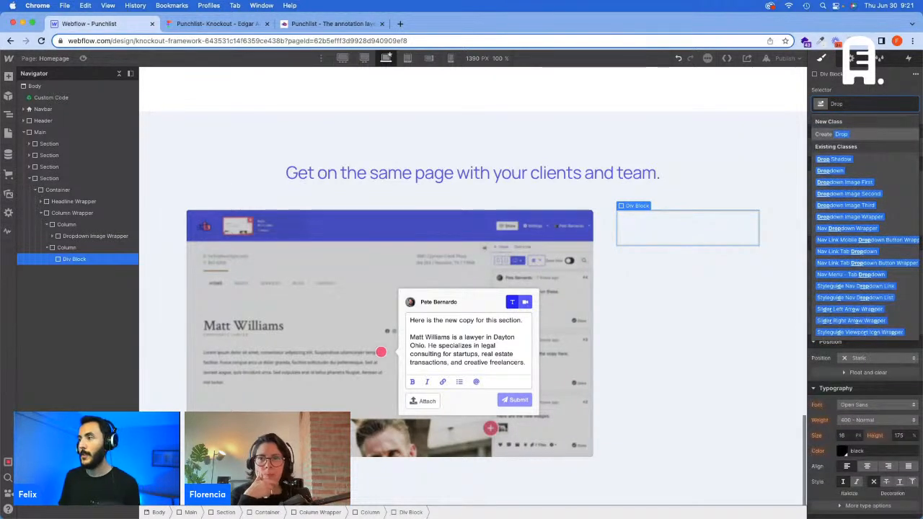
text(down Card)
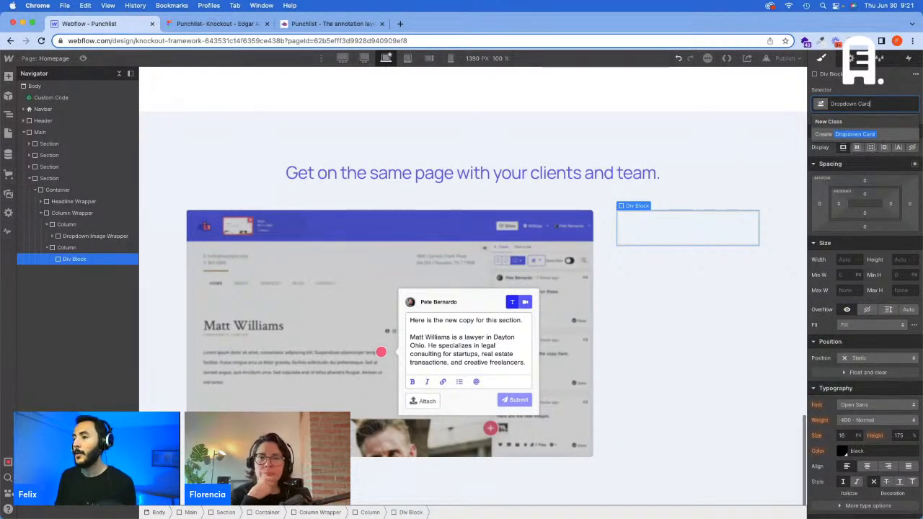
key(Return)
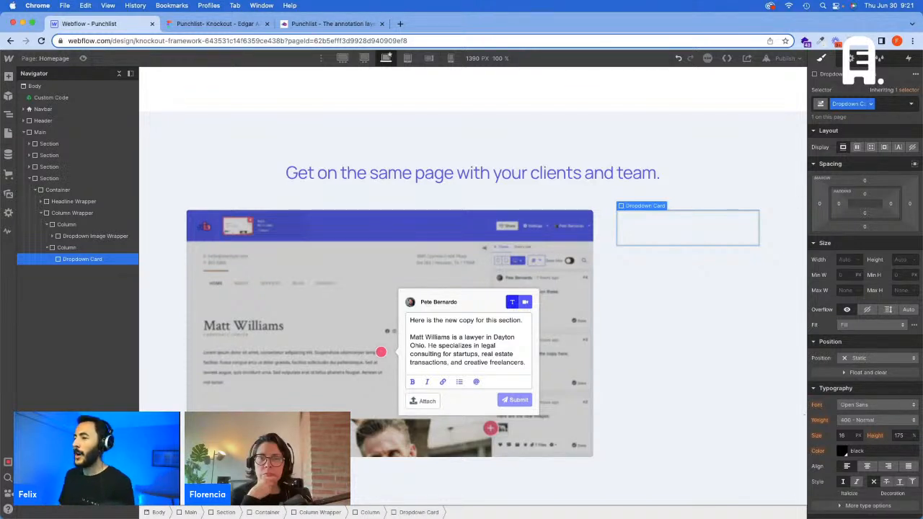
Step: Check the card design in Figma and add the Background - White combo class to the Dropdown Card in Webflow
click(220, 24)
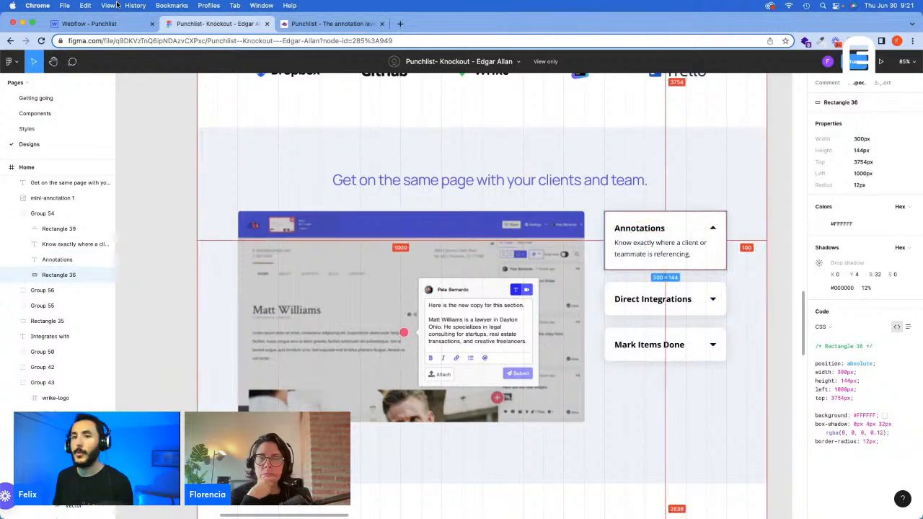
click(107, 25)
click(879, 105)
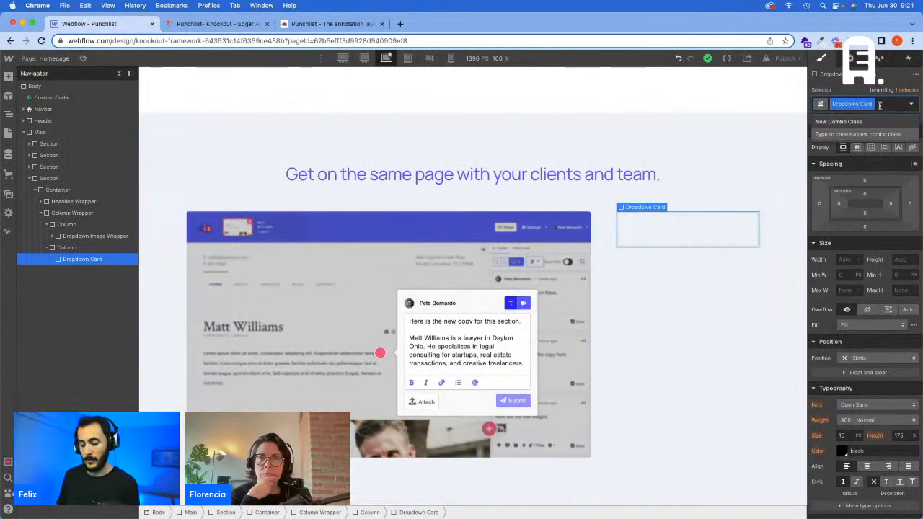
text(Back)
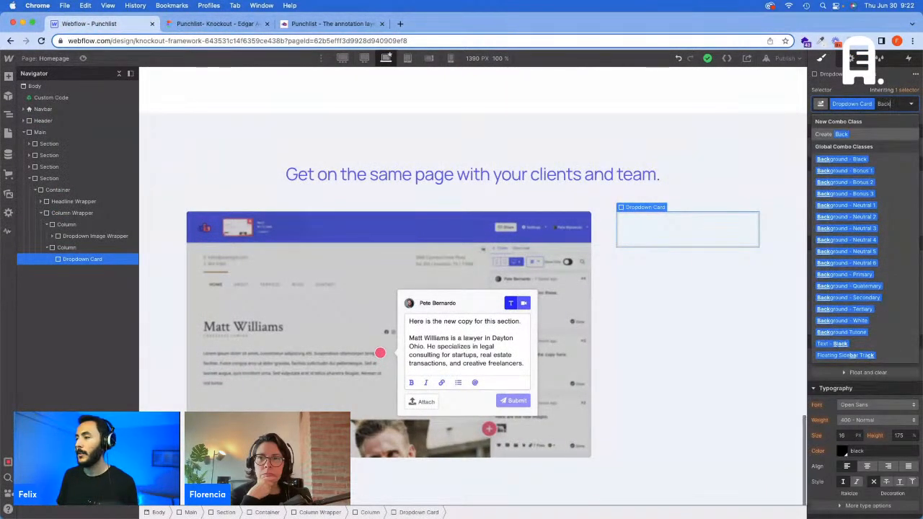
click(843, 320)
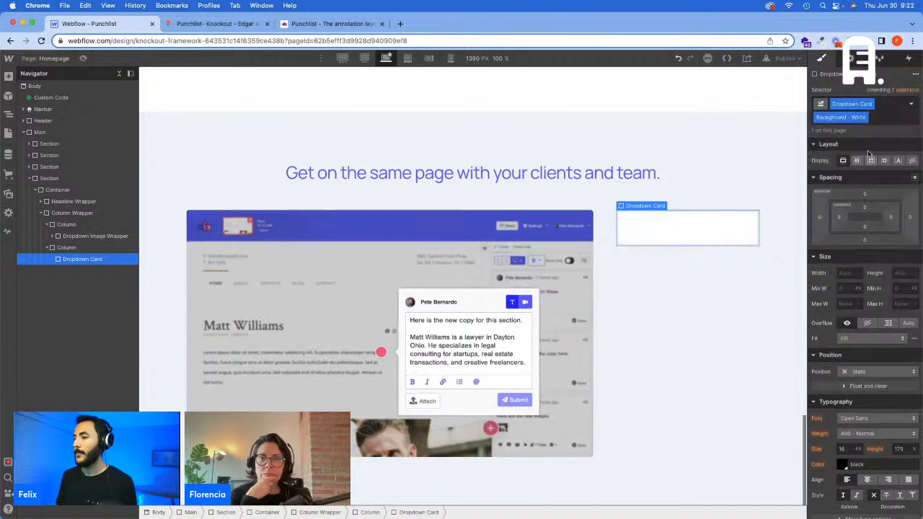
Step: Try the Padding - XS combo class on the Dropdown Card and remove it again
click(878, 113)
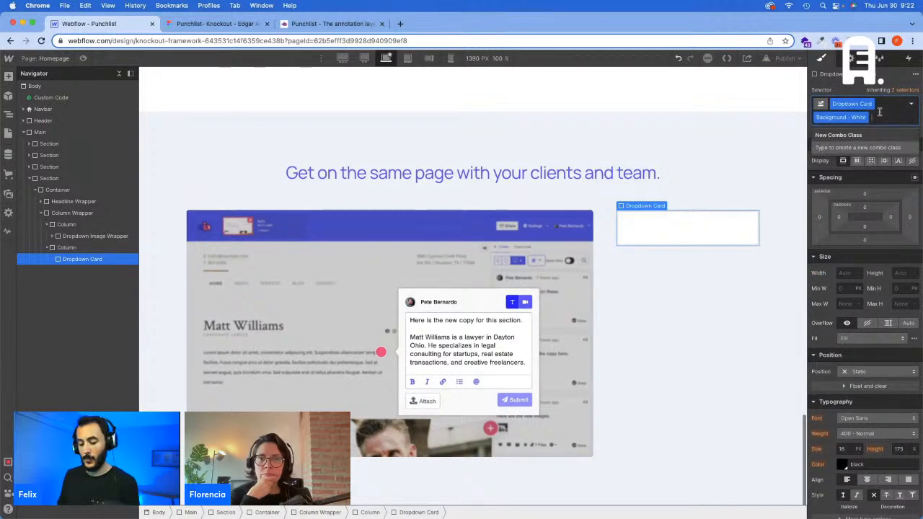
text(Padding - XS)
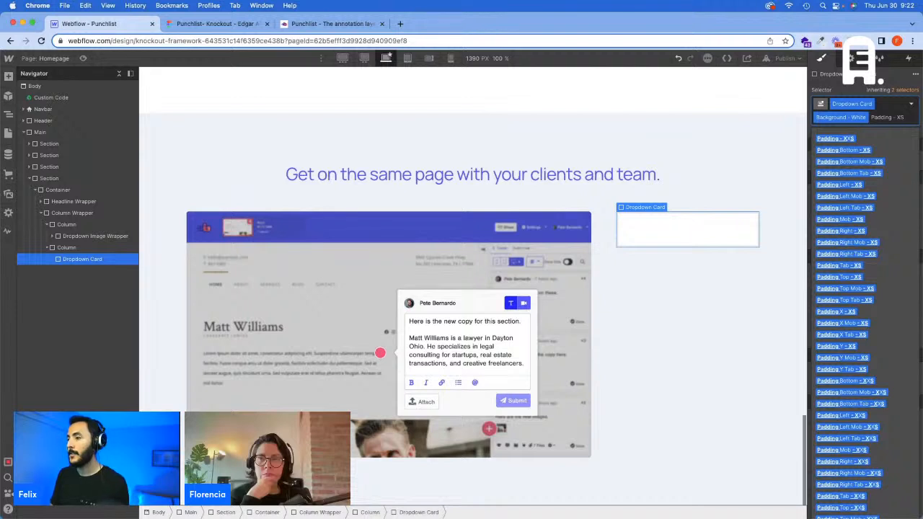
key(Return)
click(860, 130)
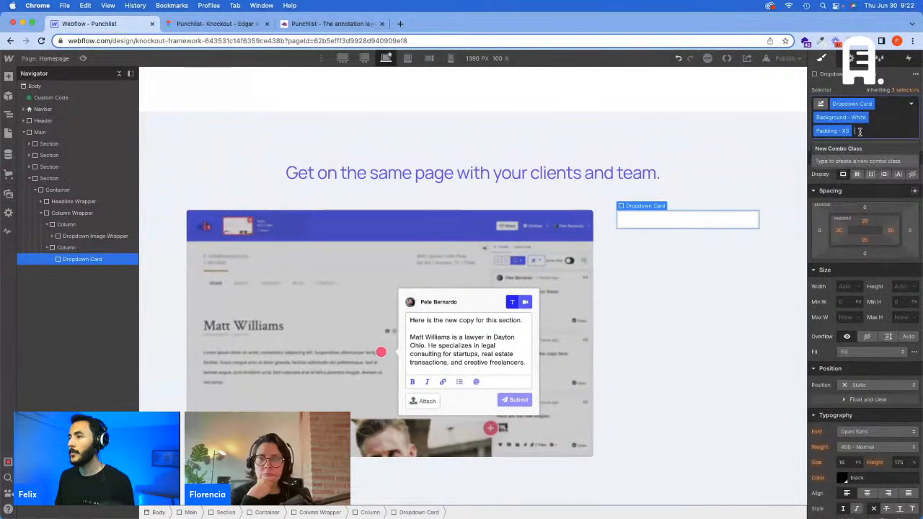
key(BackSpace)
Step: Create a Padding - 25 combo class on the Dropdown Card
text(Padding)
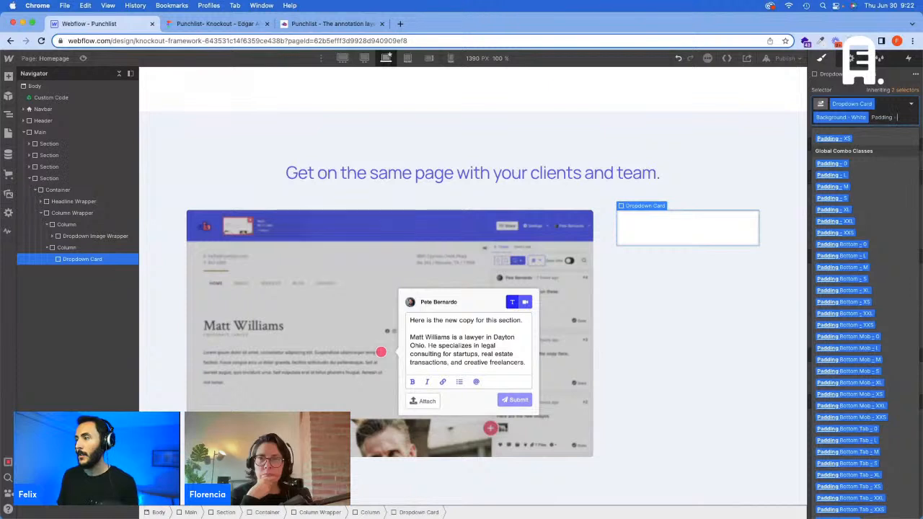
key(Return)
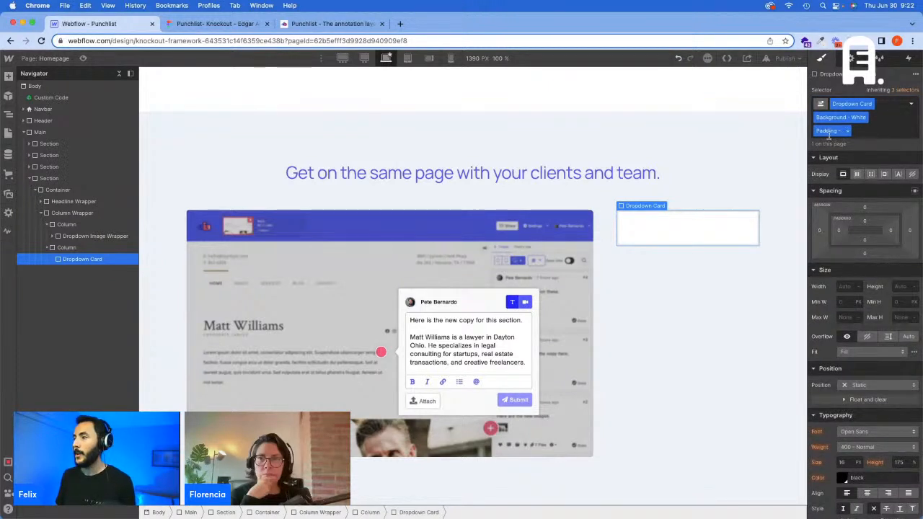
Step: Insert a Div Block inside the Dropdown Card, assign it the Padding - 25 class, and set its padding to 25 px on all sides
key(super+e)
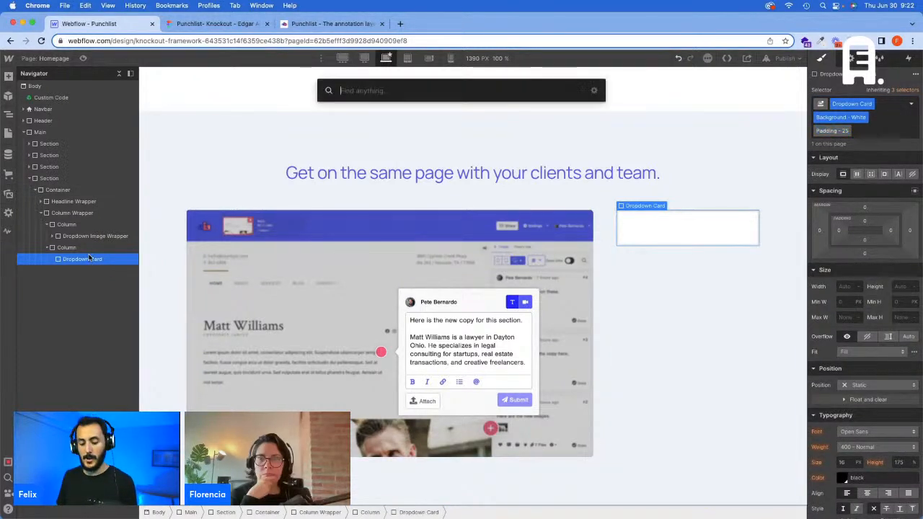
text(d)
key(Return)
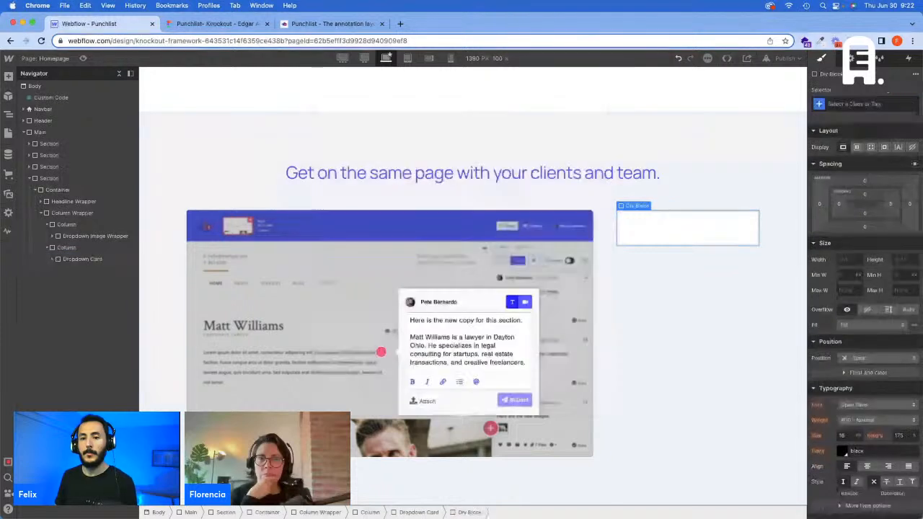
click(838, 101)
text(Padding - 25)
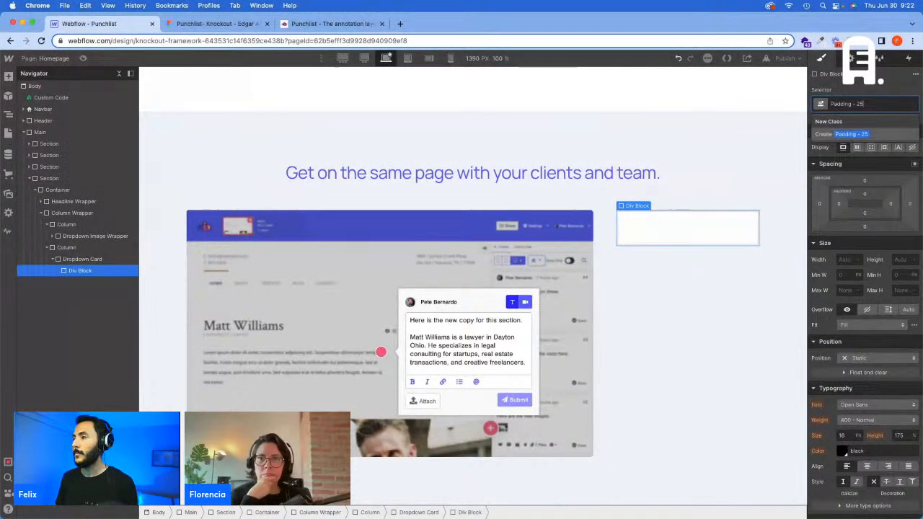
key(Return)
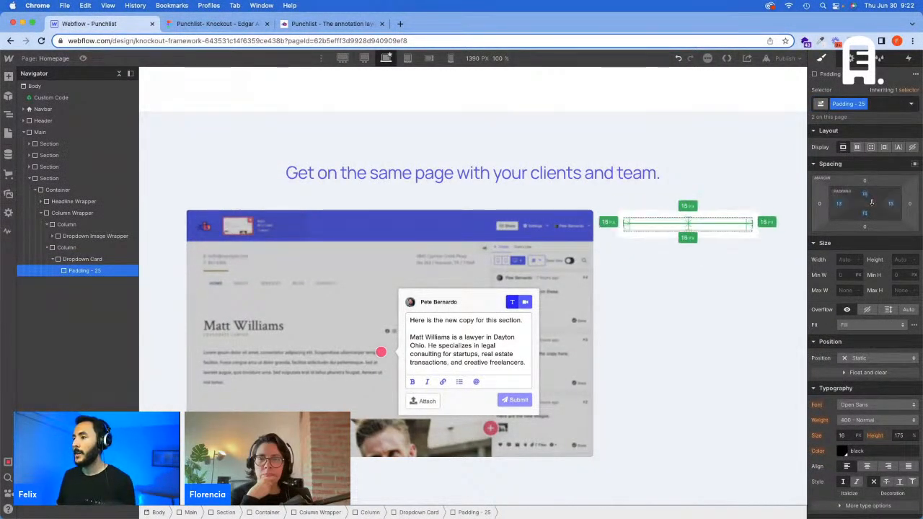
drag(872, 203, 873, 206)
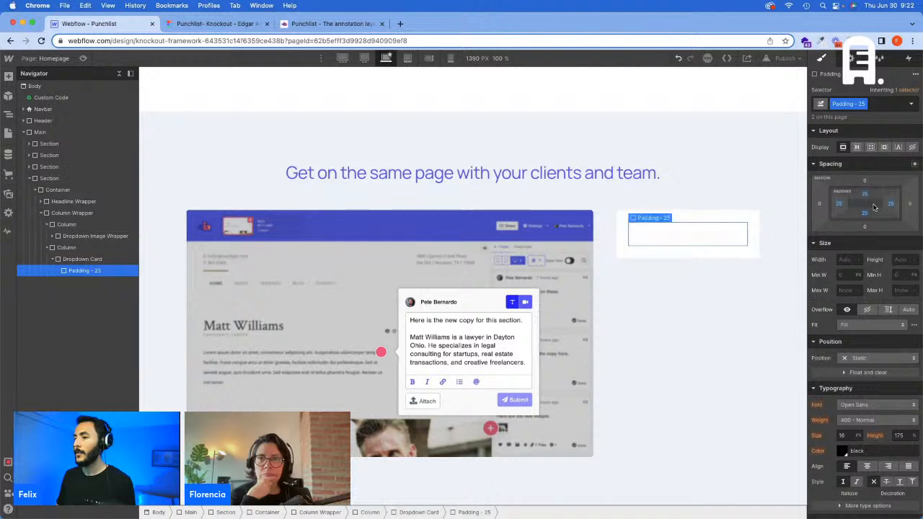
Step: At the 1440px breakpoint, set the Padding - 25 class's padding to 1.736vw on all four sides
click(365, 60)
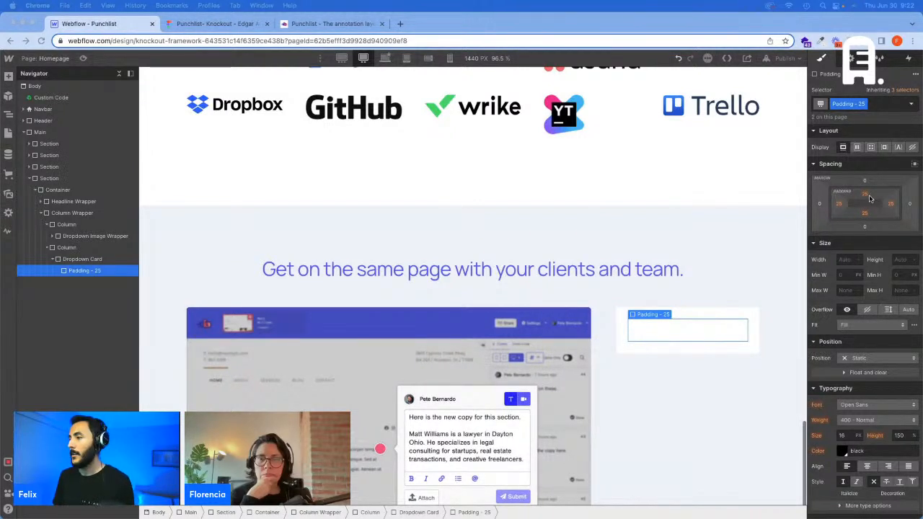
click(866, 195)
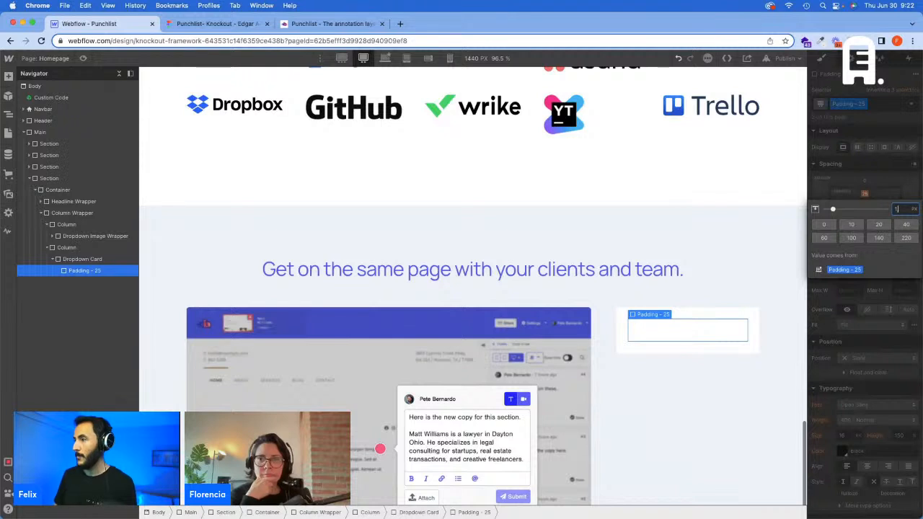
text(1,736)
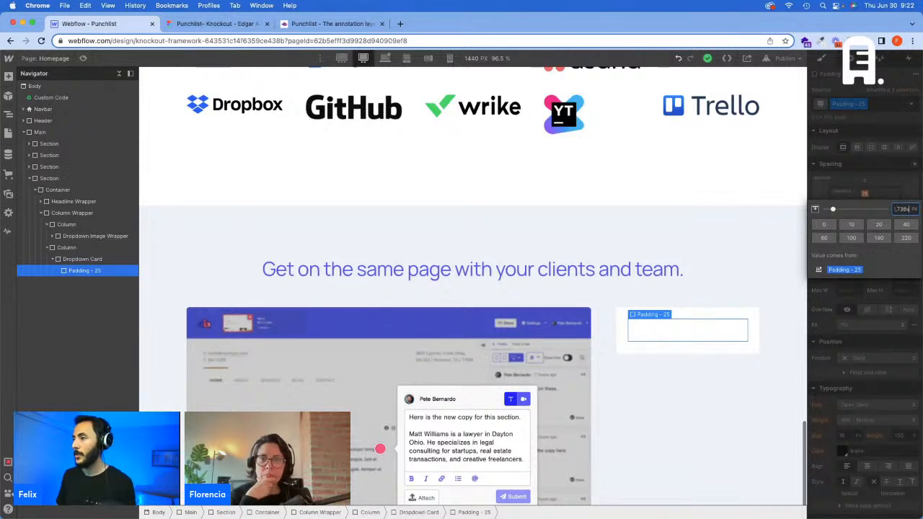
key(Return)
click(838, 204)
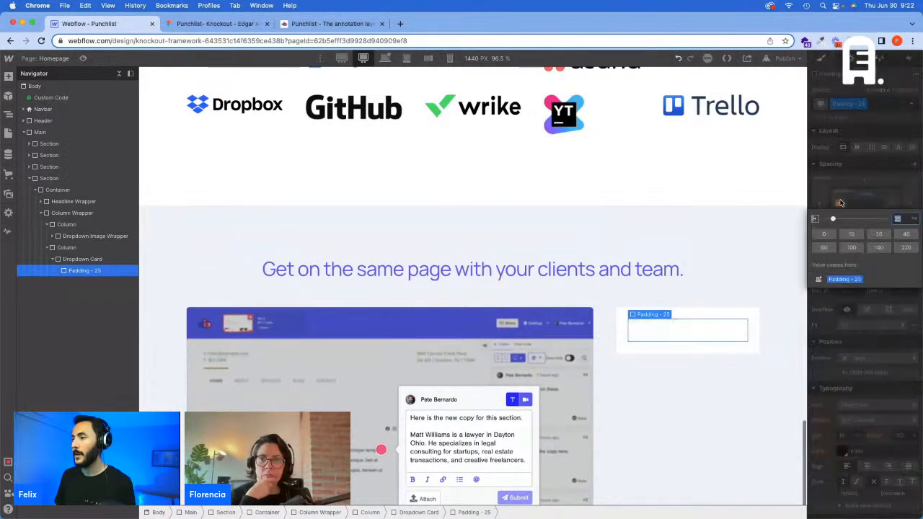
text(1.736vw)
key(Return)
click(857, 211)
text(1.736vw)
key(Return)
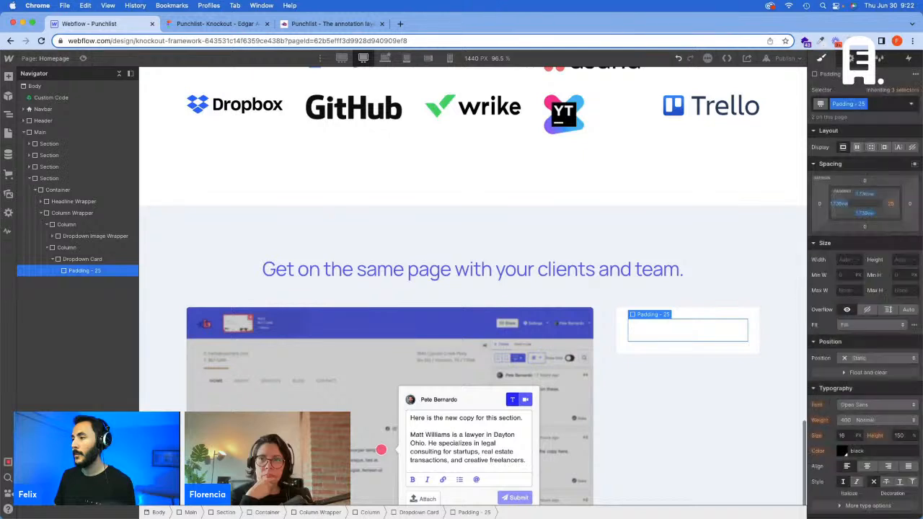
click(889, 205)
text(1.736vw)
key(Return)
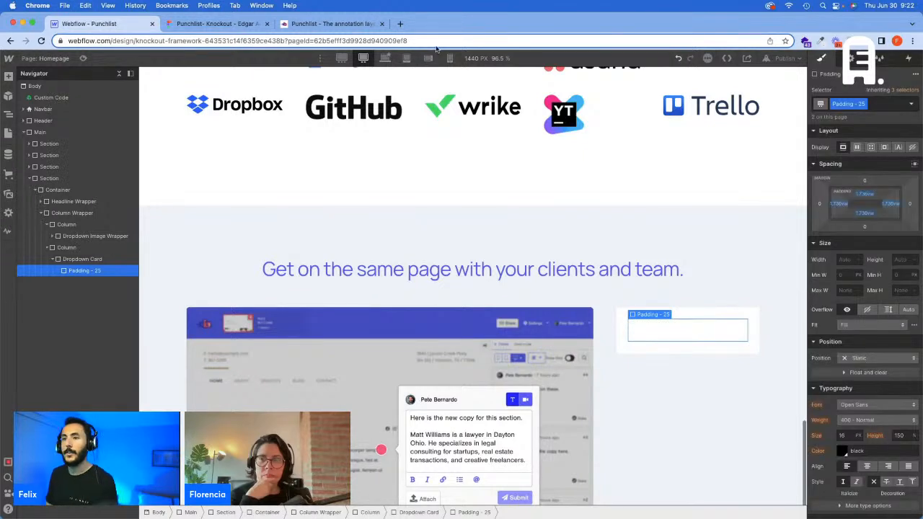
Step: At the 1920px breakpoint, set the Padding - 25 class's padding to 33.32 px on all four sides
click(342, 59)
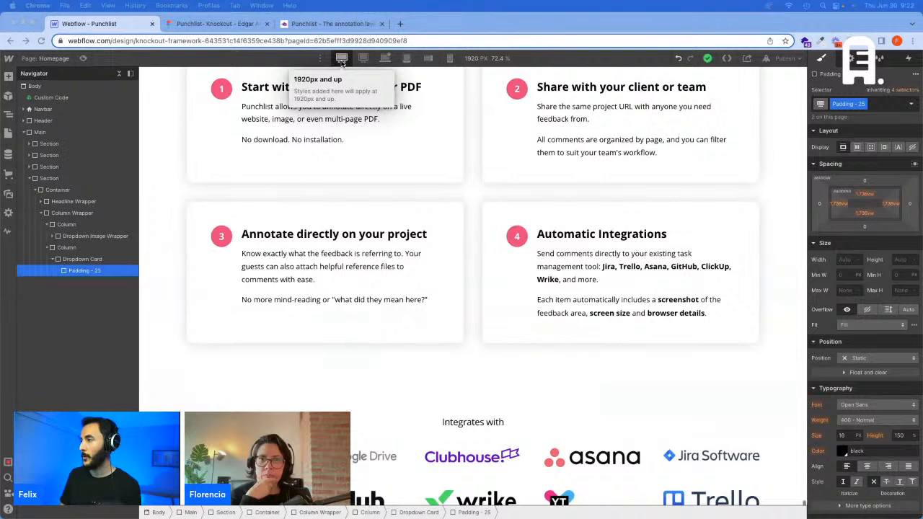
click(866, 194)
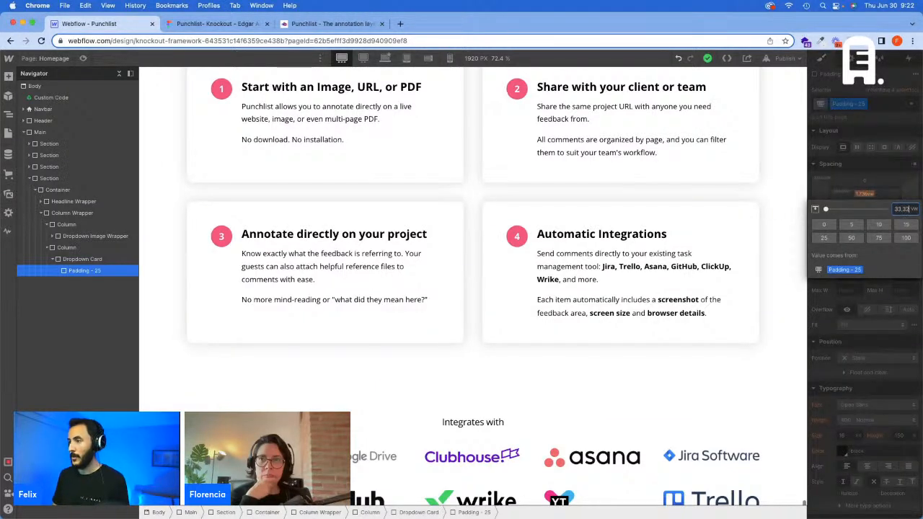
key(Return)
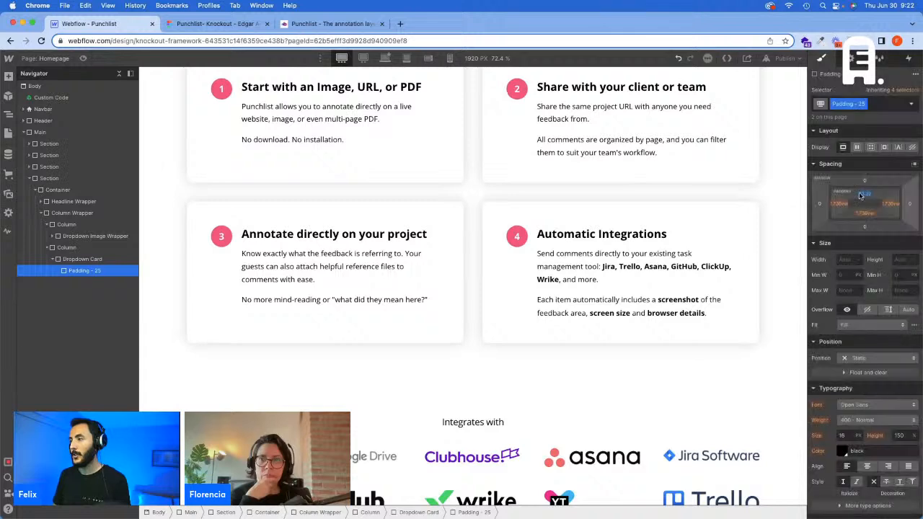
click(839, 203)
text(33.32px)
key(Return)
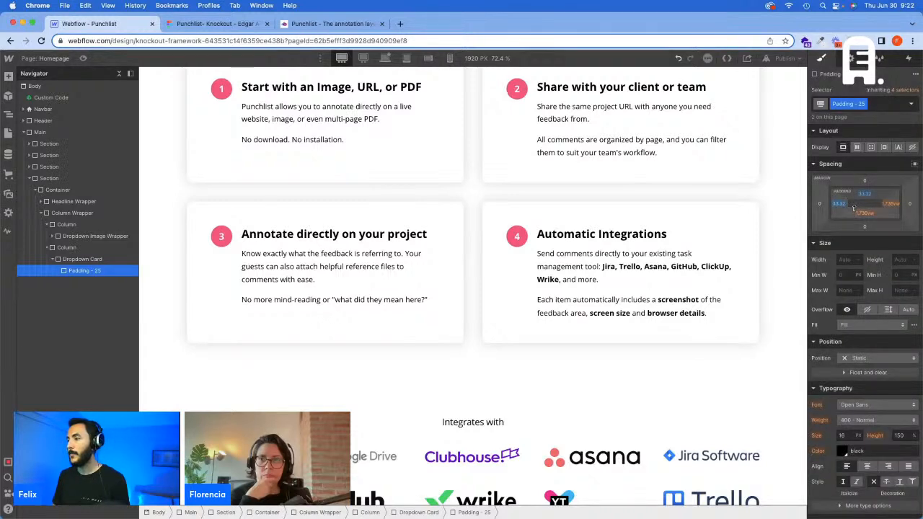
click(864, 213)
text(33.32px)
key(Return)
click(890, 206)
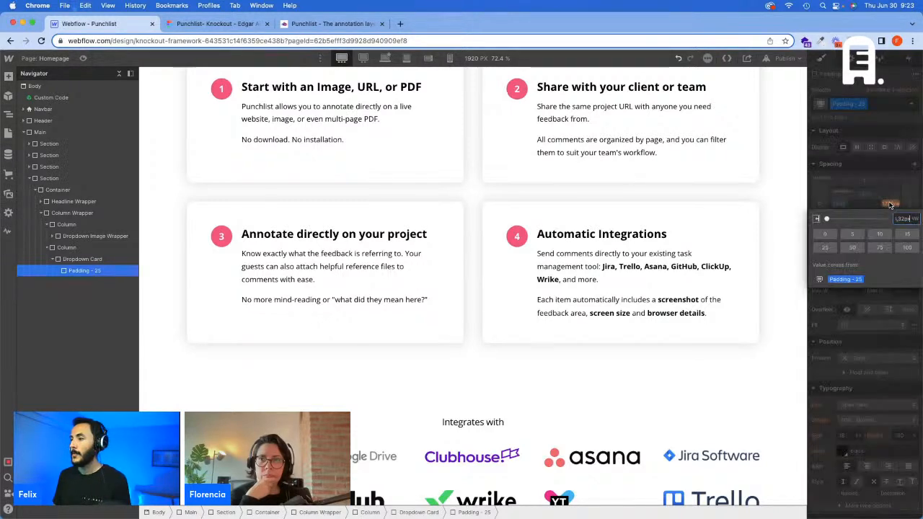
text(33.32px)
key(Return)
Step: Return to the base breakpoint, check the card's corner radius in Figma, and add the Border Radius - 12 combo class to the Dropdown Card in Webflow
click(383, 62)
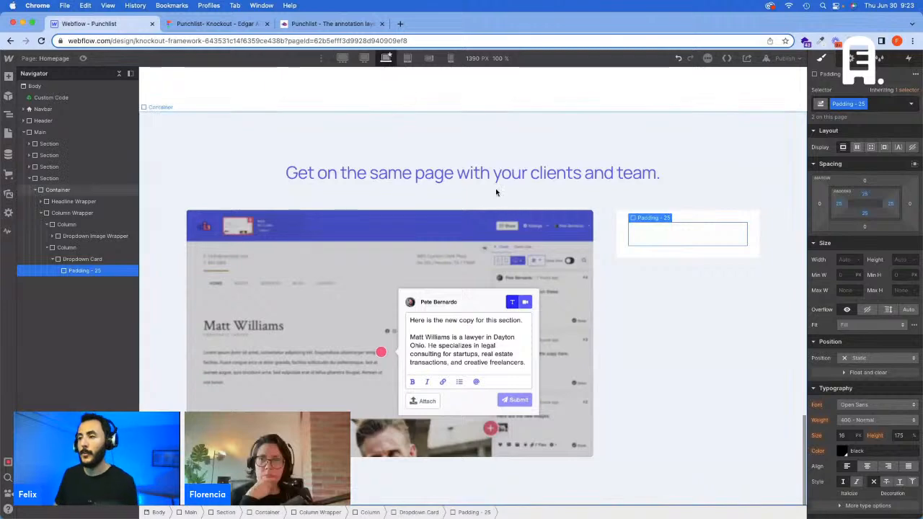
click(726, 219)
click(721, 238)
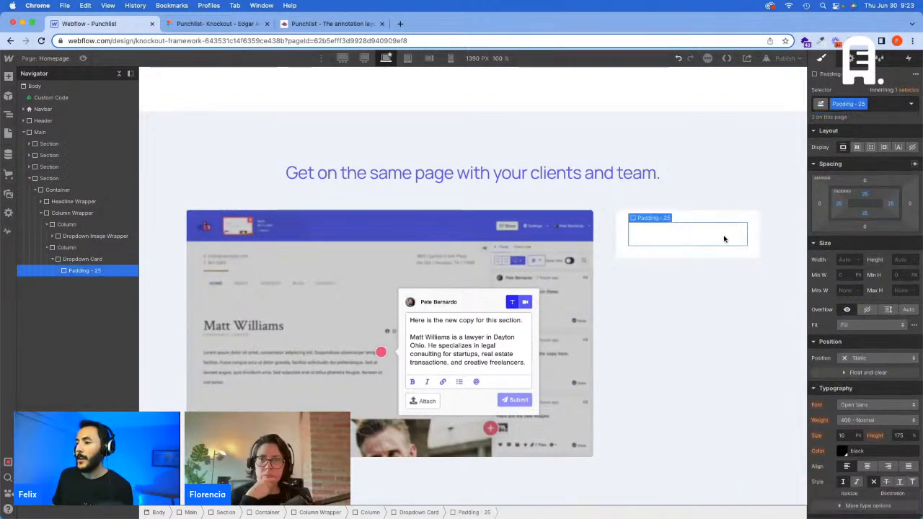
click(216, 23)
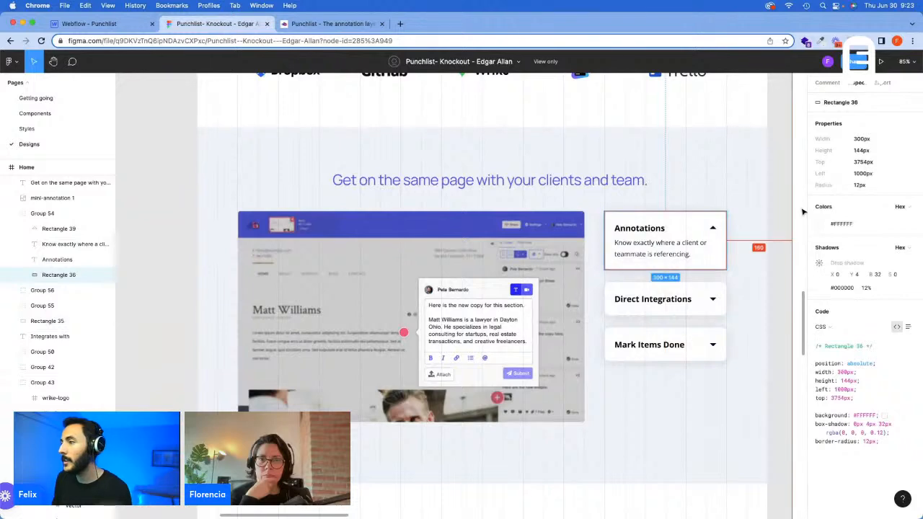
click(128, 26)
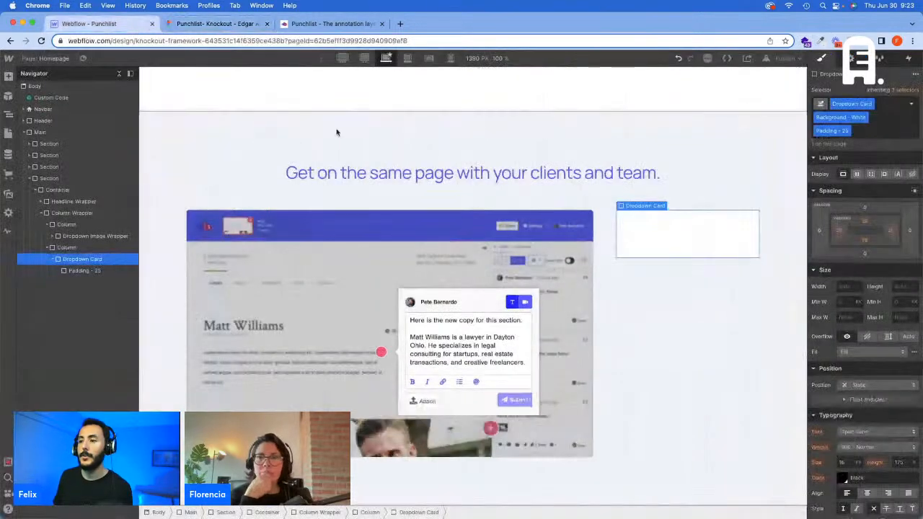
click(858, 131)
text(B)
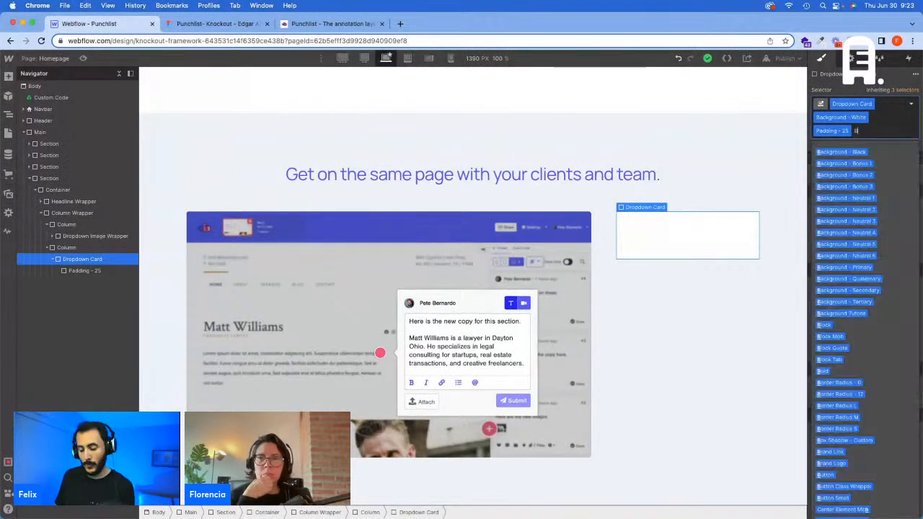
text(order)
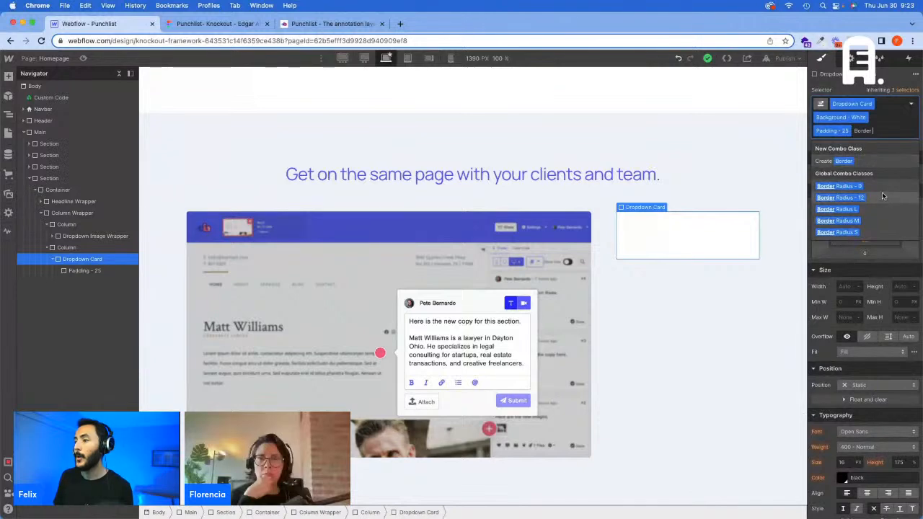
click(764, 180)
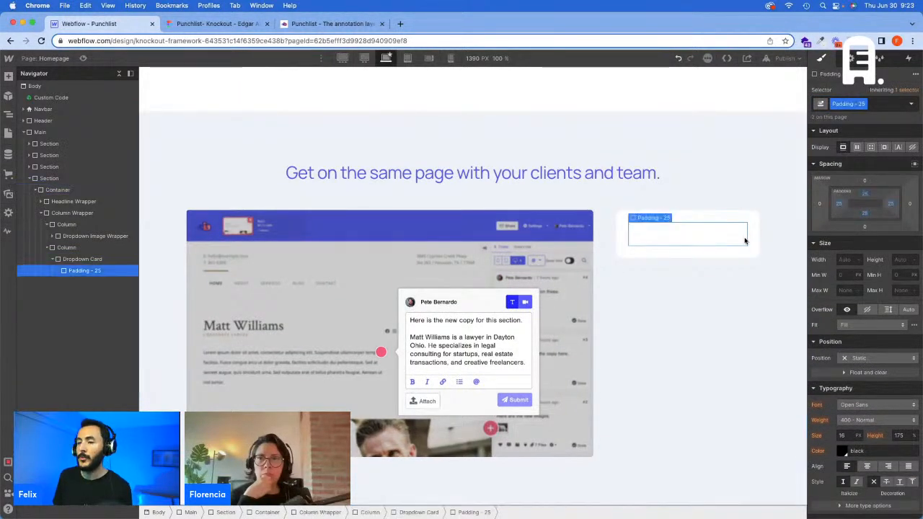
Step: Inspect the Annotations card's arrow in Figma, and delete the Padding - 25 div from the Dropdown Card in Webflow
click(246, 27)
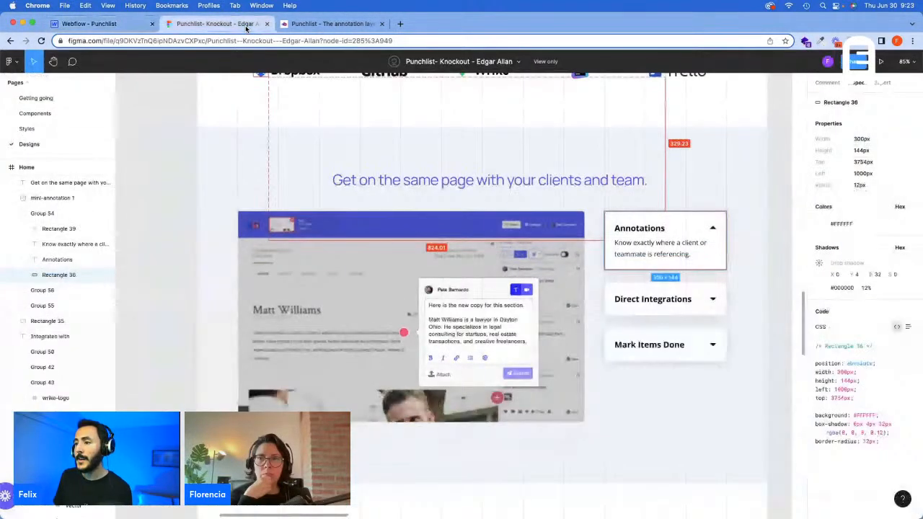
click(712, 229)
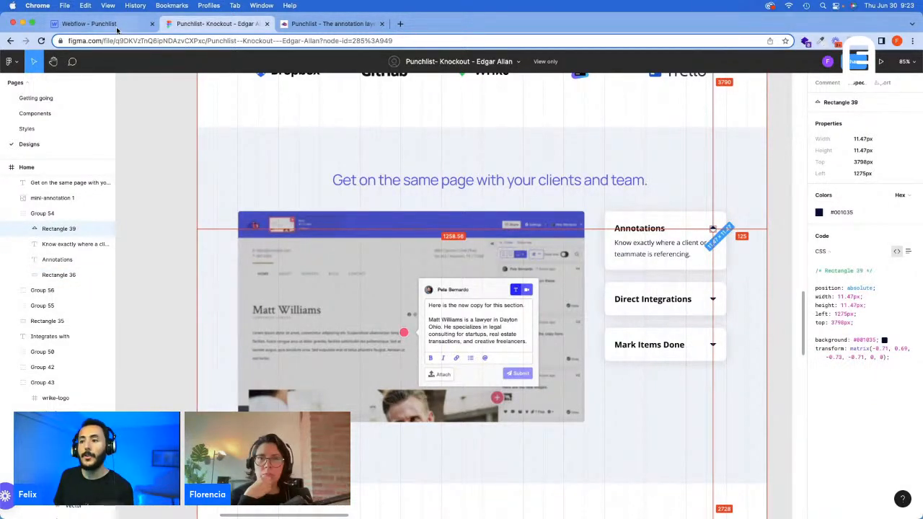
click(87, 23)
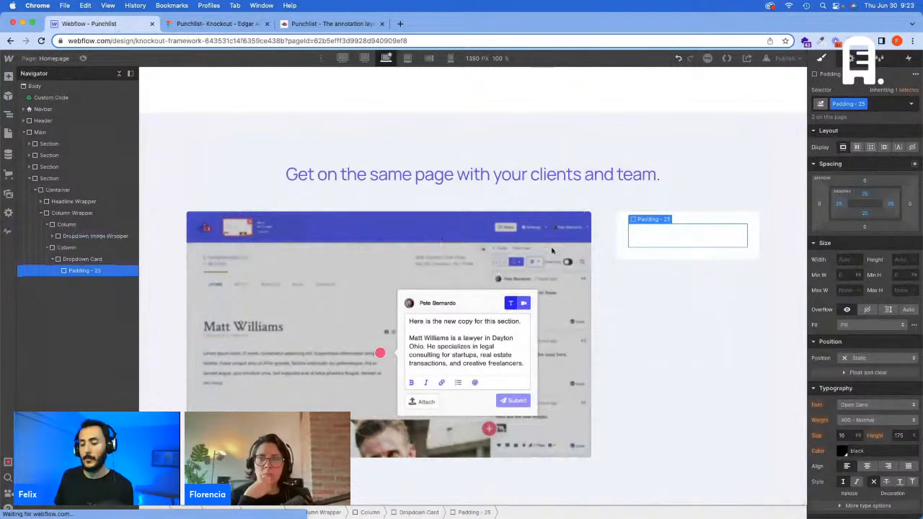
key(Delete)
Step: Insert a Div Block inside the Dropdown Card and assign it the Wrapper class
key(super+e)
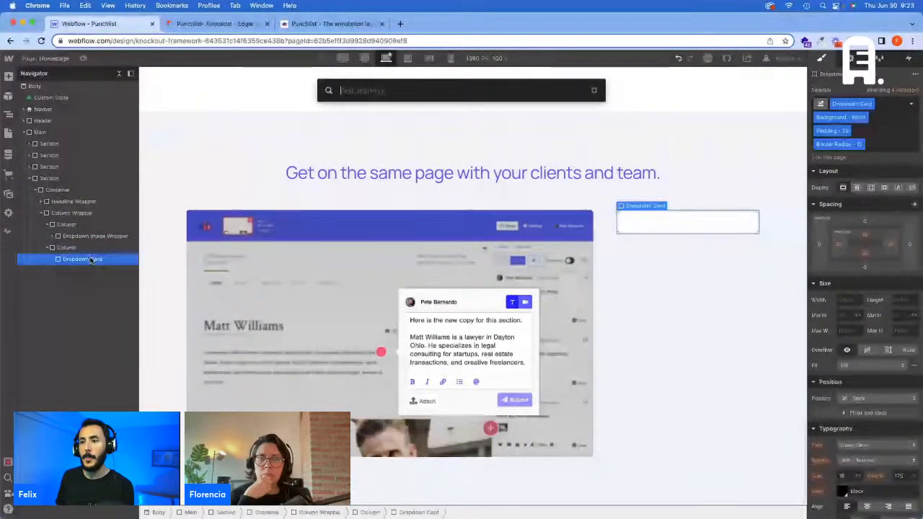
text(div)
key(Return)
key(super+Return)
text(Wrapper)
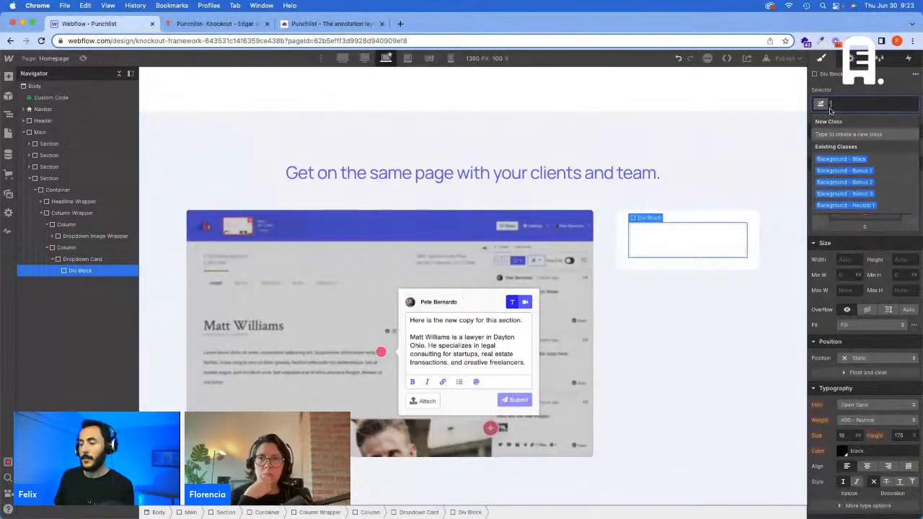
key(Return)
key(super+e)
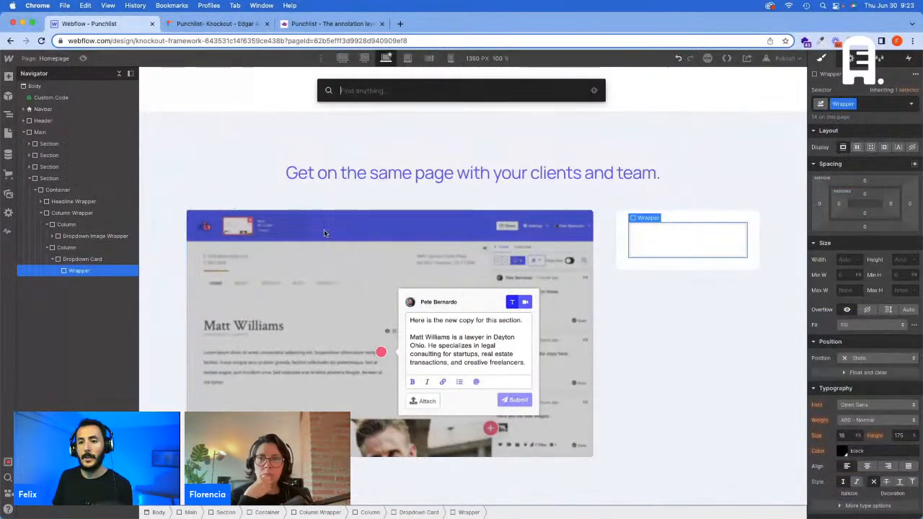
text(d)
key(Escape)
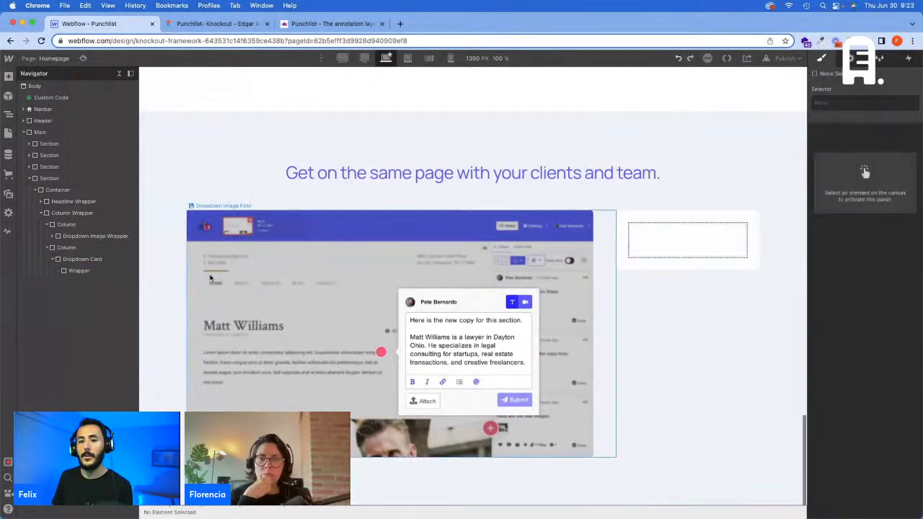
Step: Insert a Div Block inside the Dropdown Card's Wrapper and assign it the Text Wrapper class
click(101, 271)
key(super+e)
text(d)
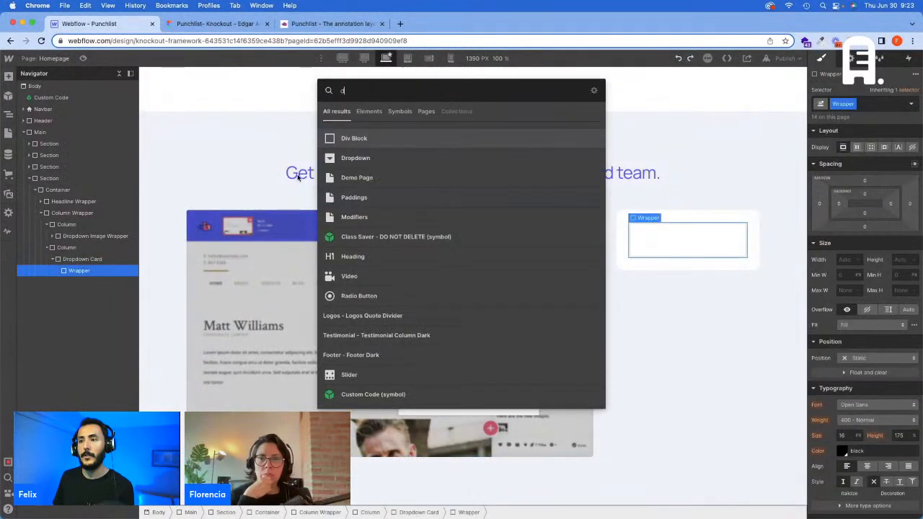
click(340, 139)
key(super+Return)
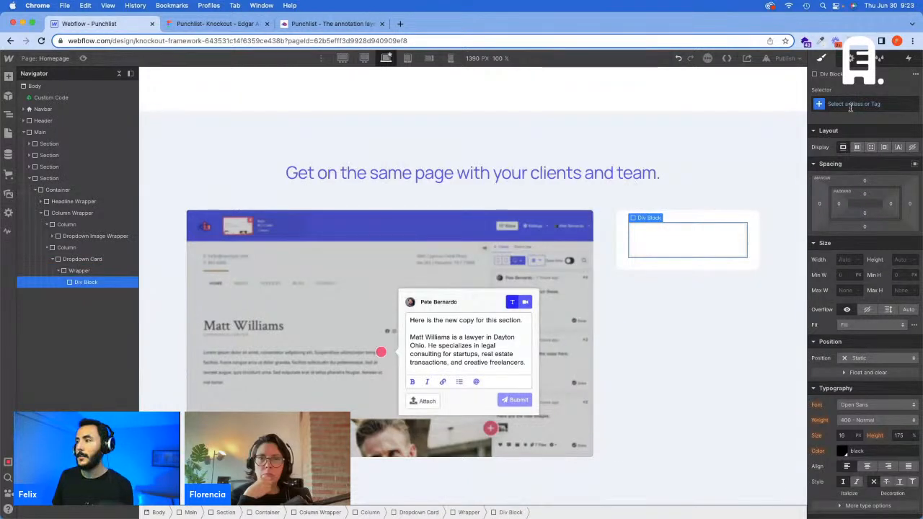
text(Text Wra)
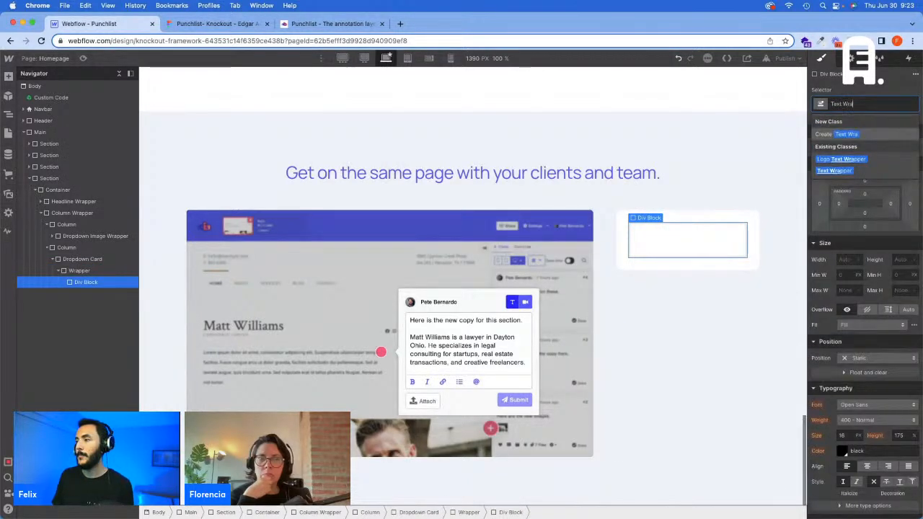
key(Return)
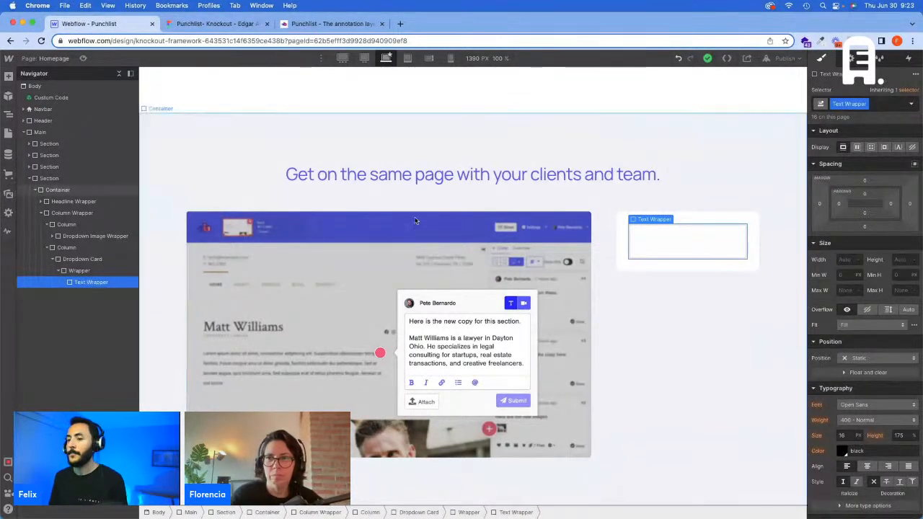
Step: Insert a Text Block inside the Text Wrapper and replace its placeholder text with "Annotations", copied from the card title in Figma
key(super+e)
text(te)
click(370, 158)
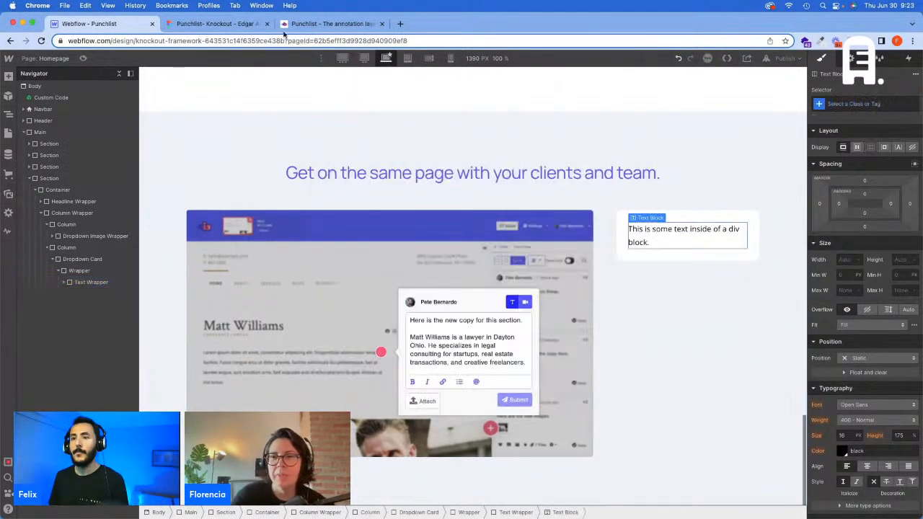
click(237, 24)
click(656, 231)
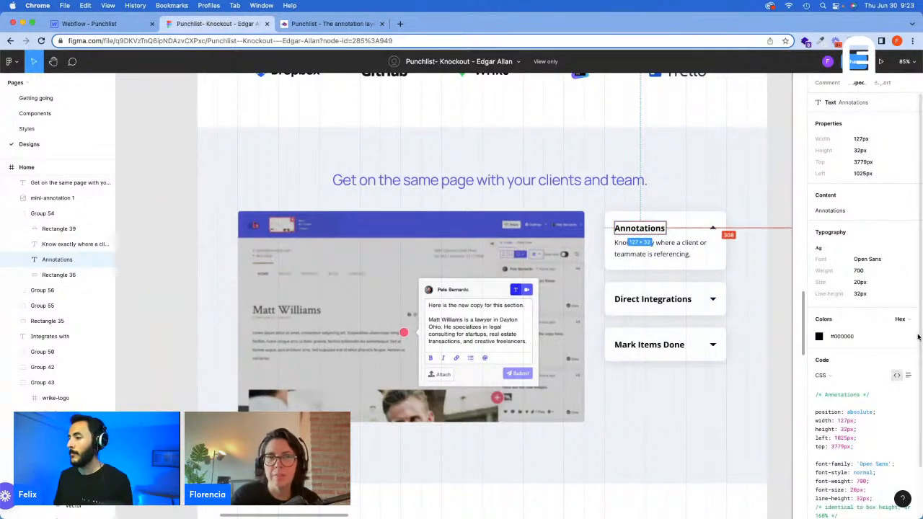
click(838, 209)
click(88, 25)
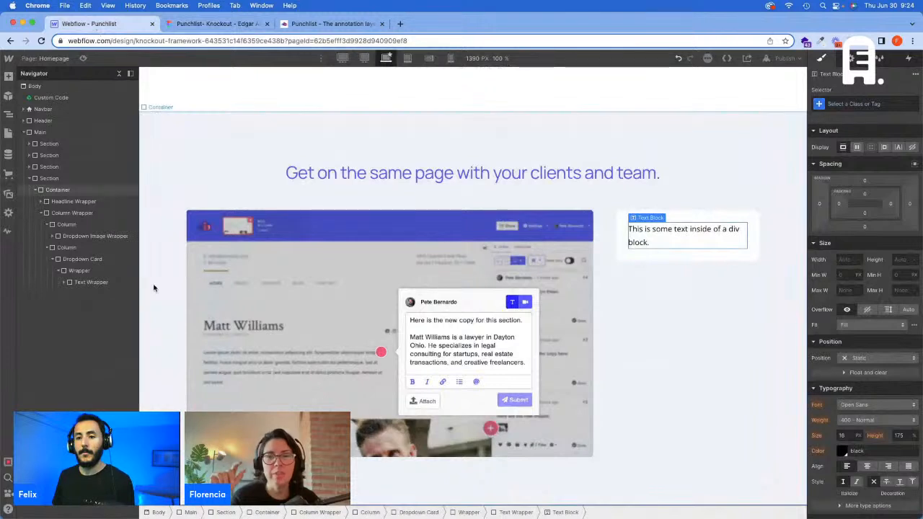
click(88, 282)
click(92, 294)
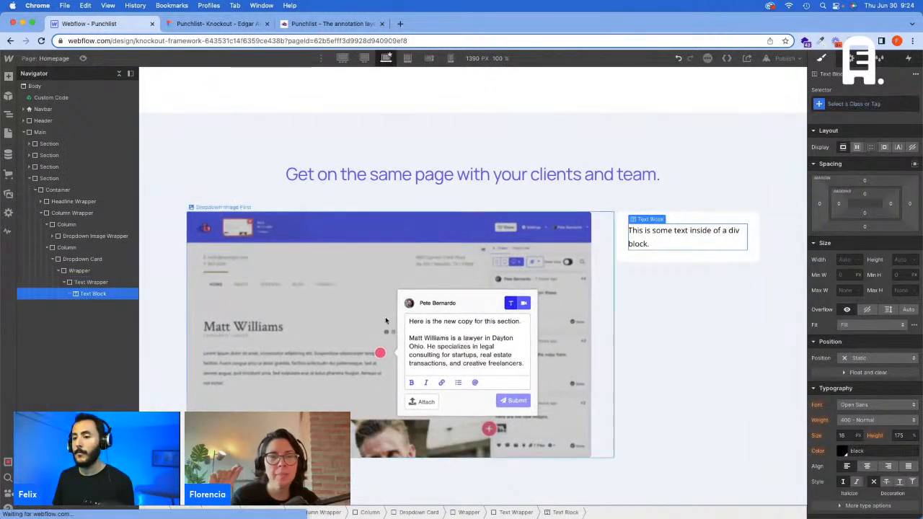
double_click(688, 235)
key(ctrl+v)
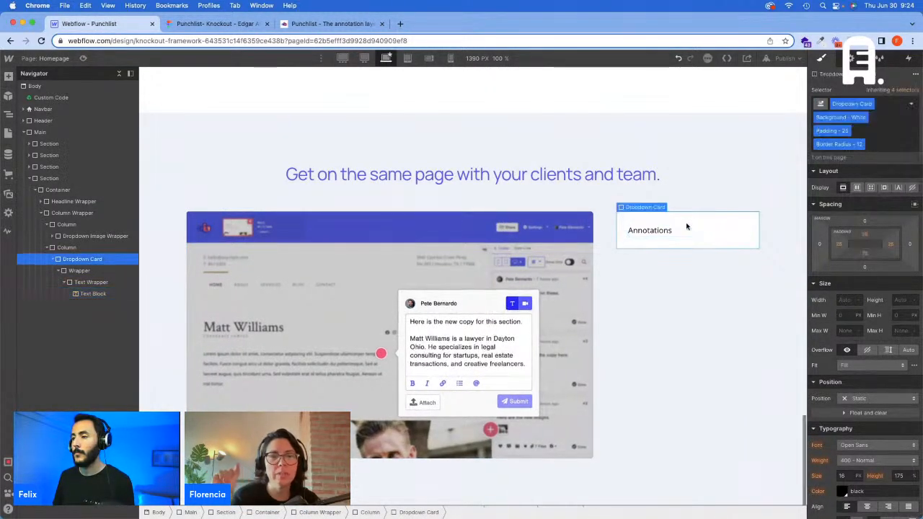
Step: Apply the Text L class to the Annotations text block
click(858, 104)
text(Text L)
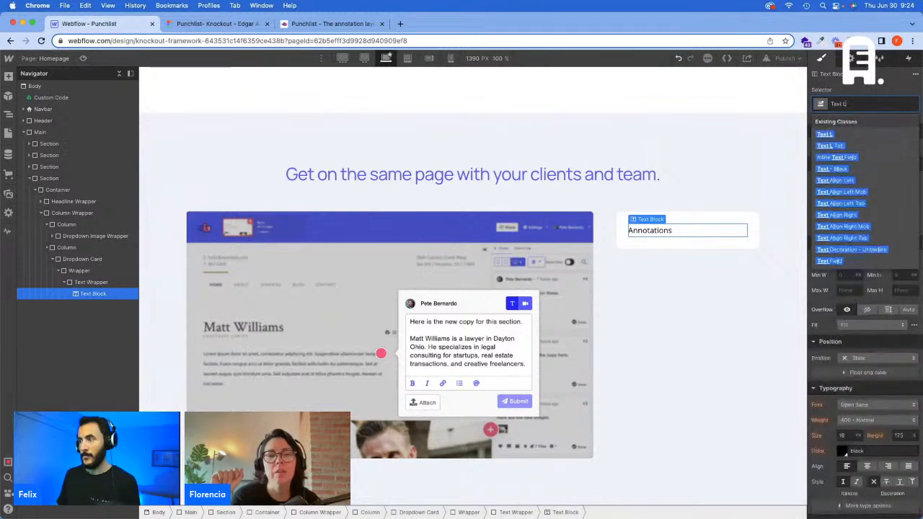
key(Return)
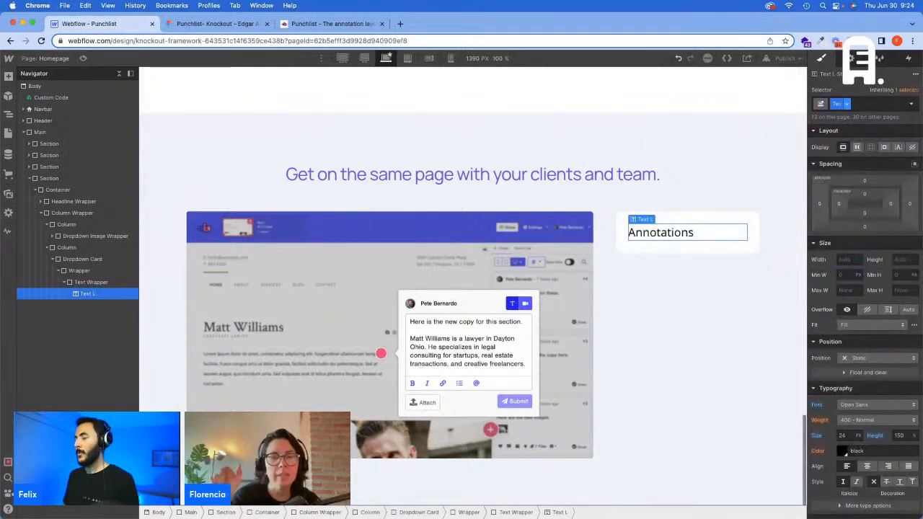
Step: Make Text M the class of the Annotations text block
click(857, 101)
key(BackSpace)
text(Te)
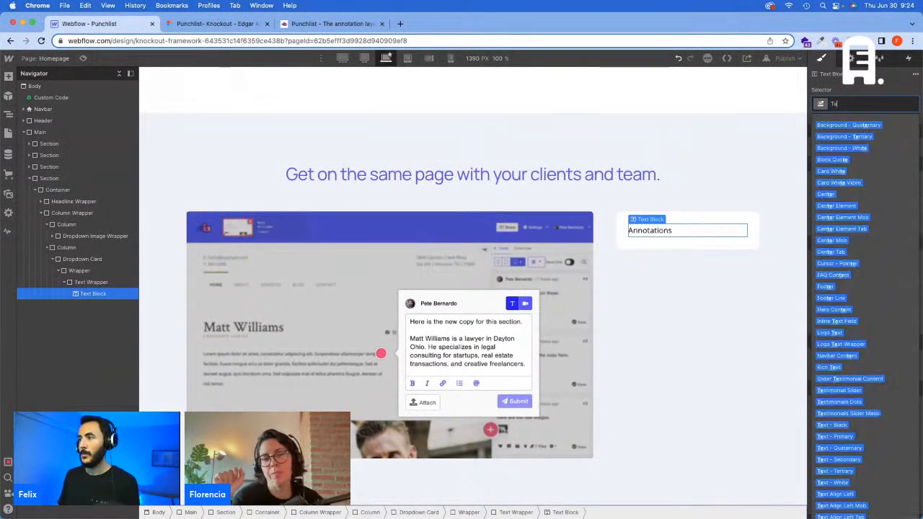
text(xt M)
key(Return)
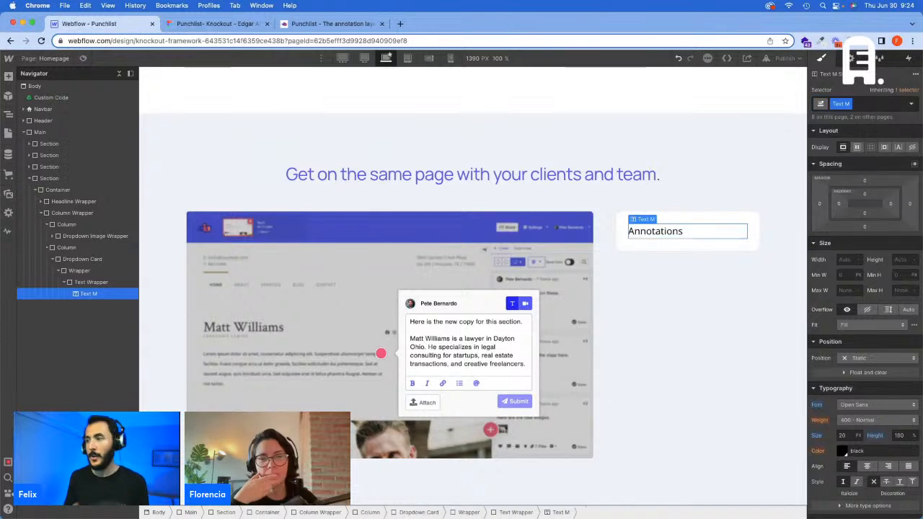
Step: Examine how the icon beside the header's "View the tutorial" link is built and classed, and return to the Annotations card
scroll(455, 120, up, 15)
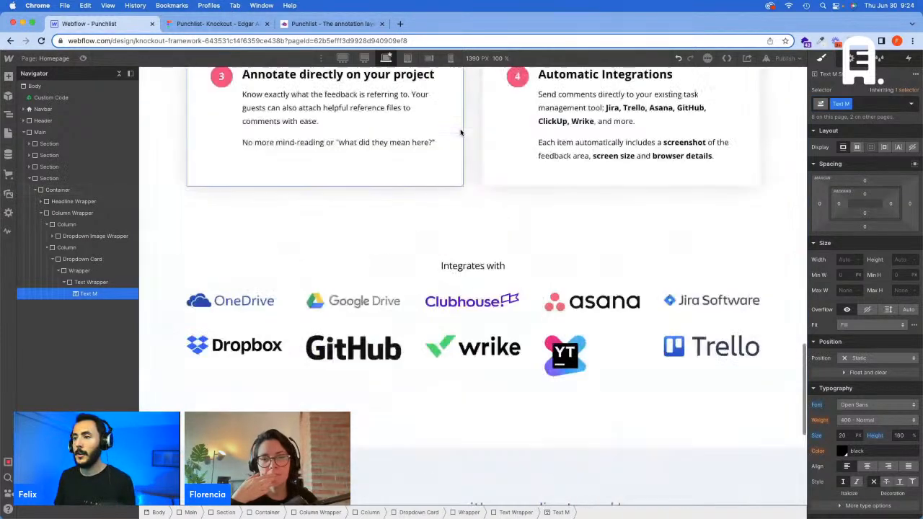
scroll(467, 145, up, 15)
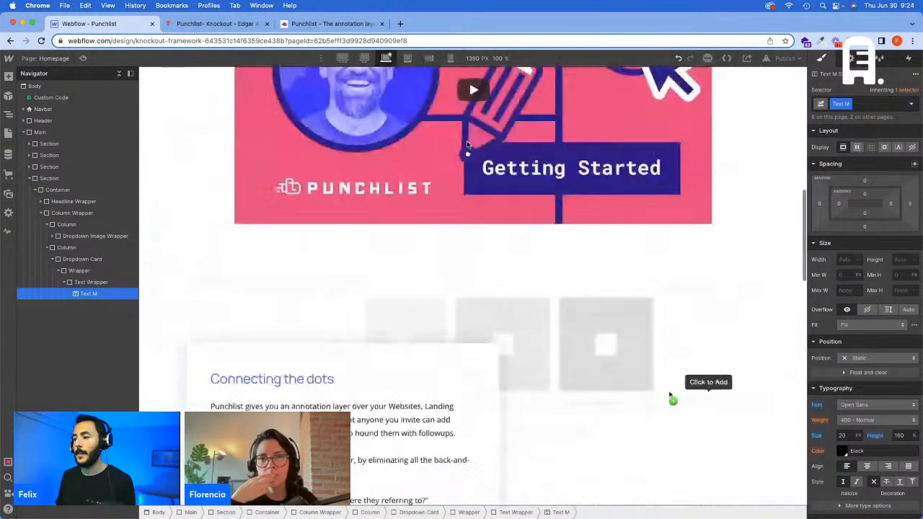
scroll(467, 145, up, 1)
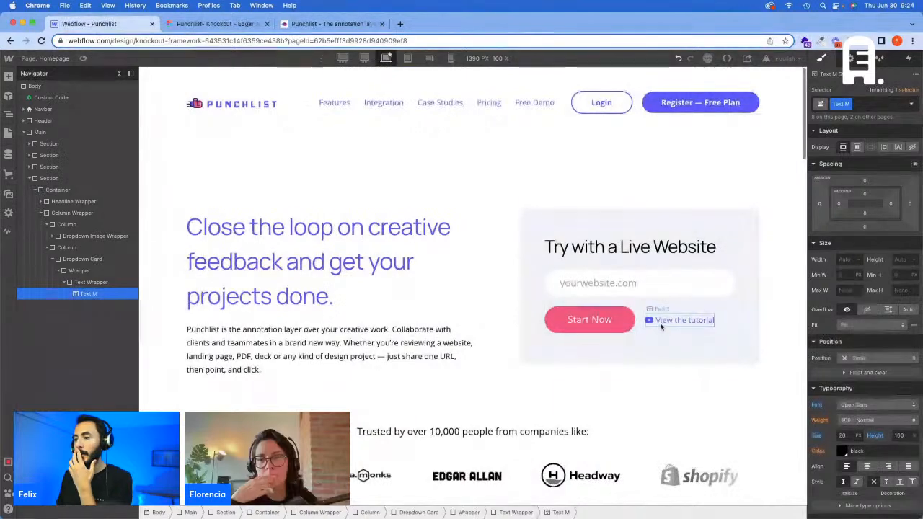
click(649, 306)
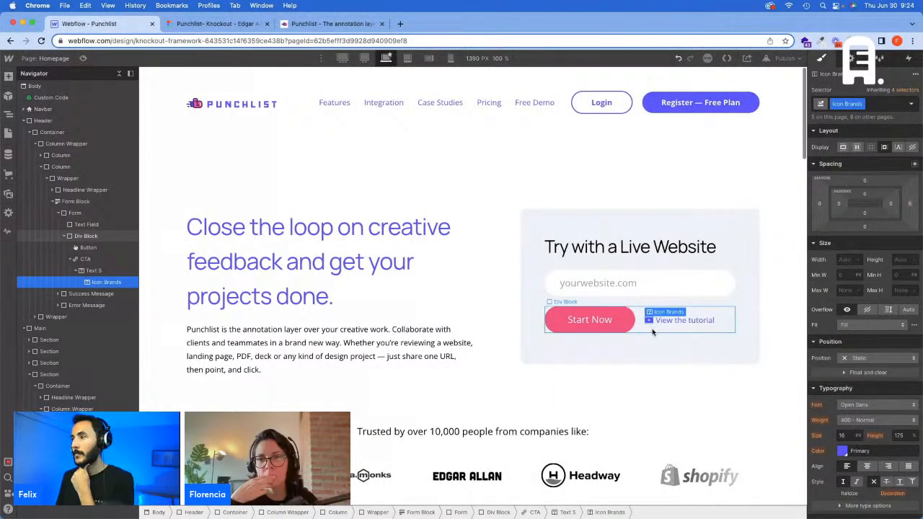
scroll(652, 332, down, 8)
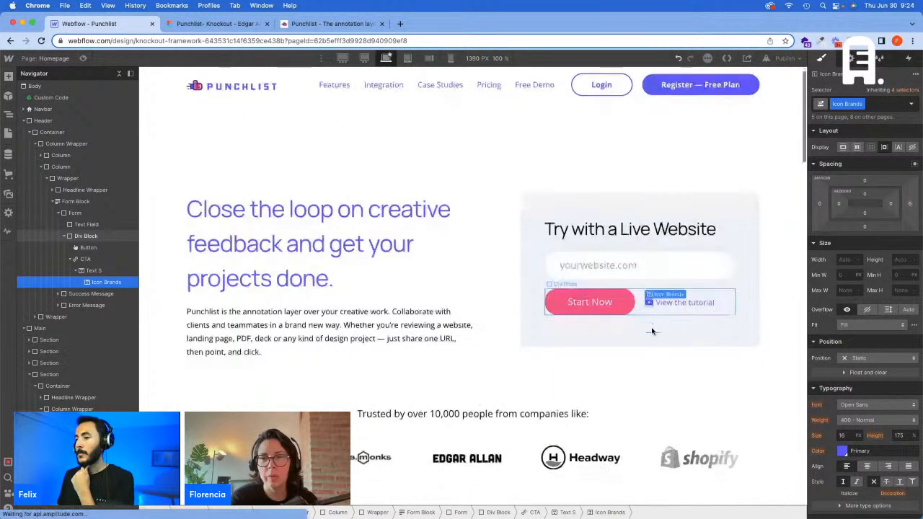
scroll(651, 331, down, 10)
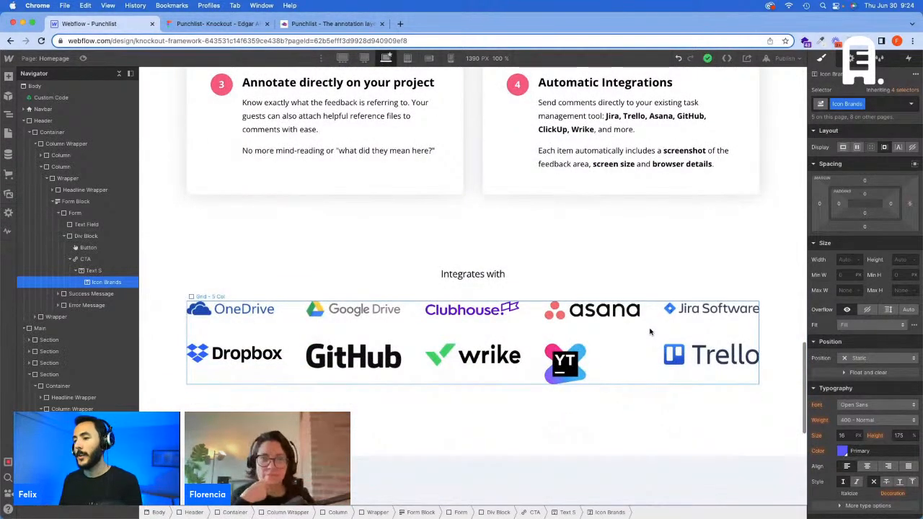
scroll(649, 332, down, 5)
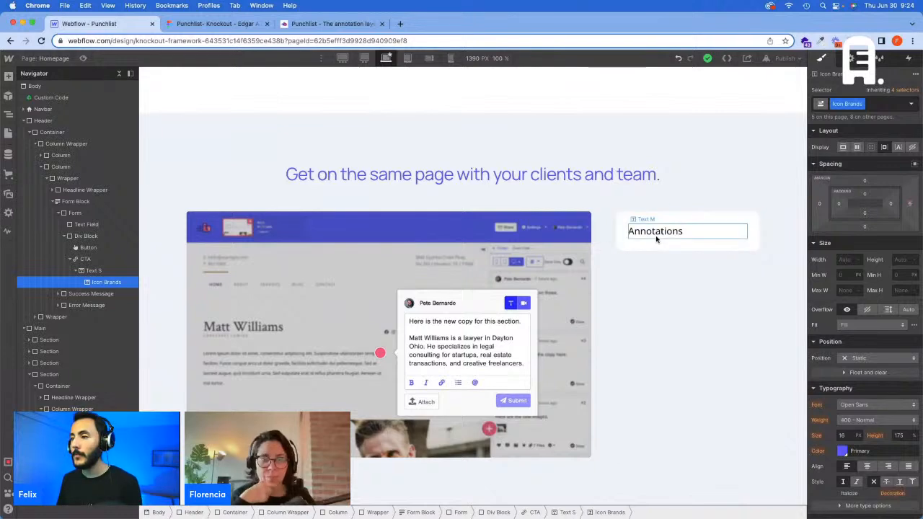
click(656, 239)
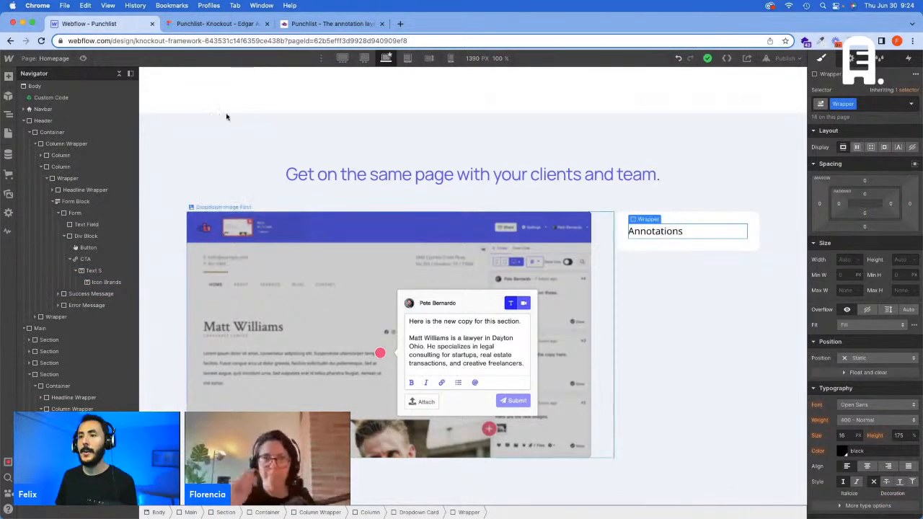
Step: Switch to Figma and export the Annotations card's arrow, Rectangle 39, as a 1x PNG
click(217, 23)
click(712, 229)
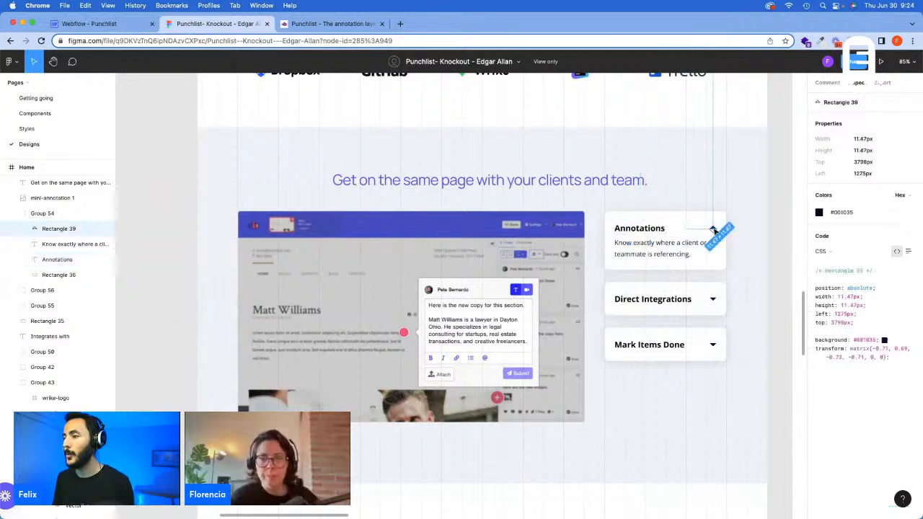
click(883, 83)
click(910, 103)
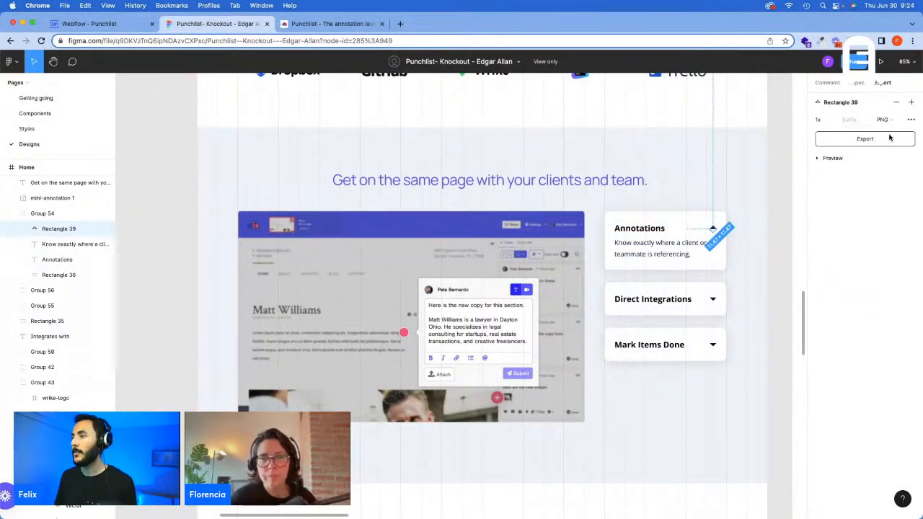
click(864, 139)
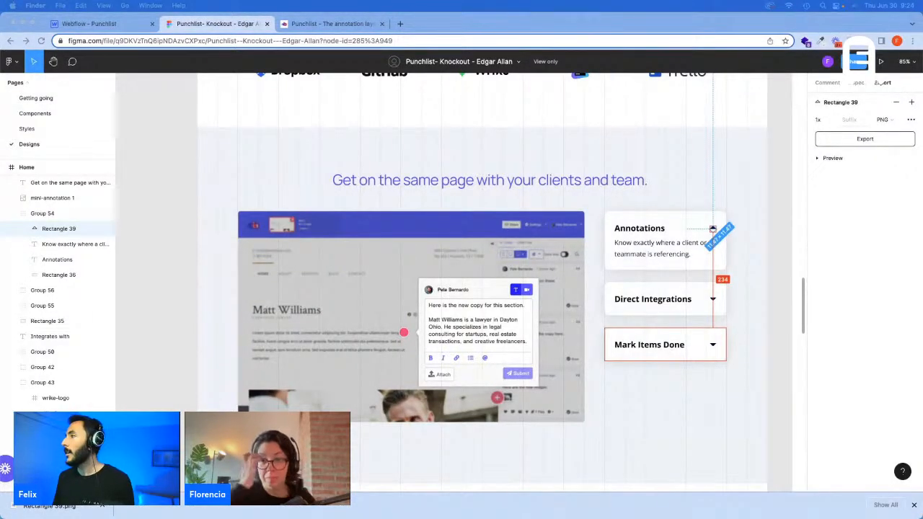
Step: Switch back to Webflow and upload Rectangle 39.png to the site's assets
click(124, 21)
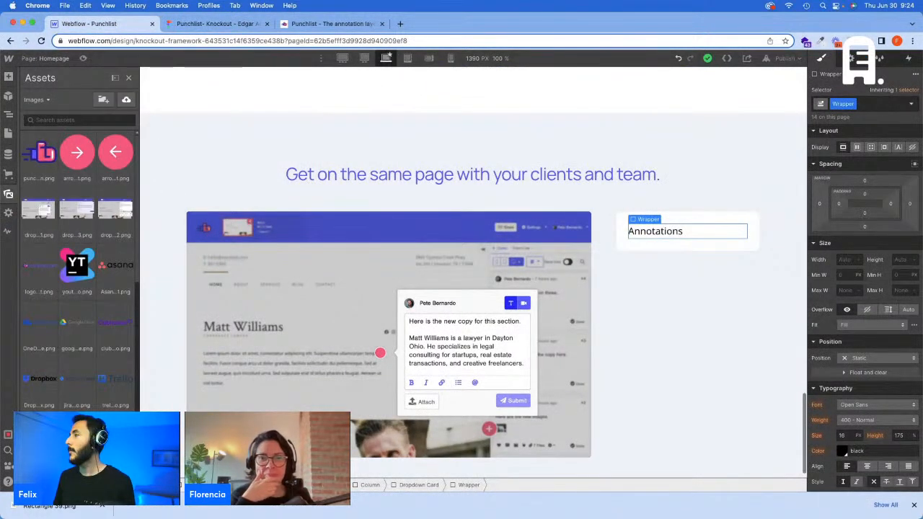
drag(611, 117, 74, 205)
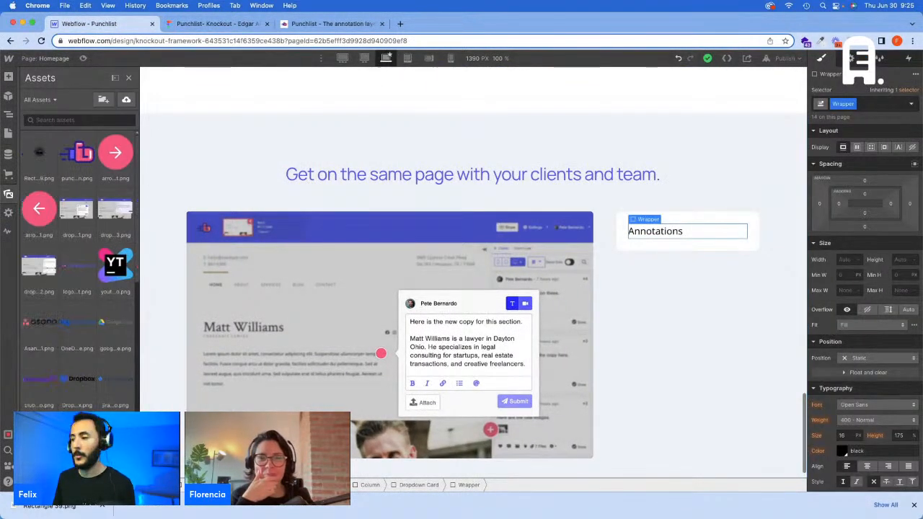
click(913, 507)
click(725, 229)
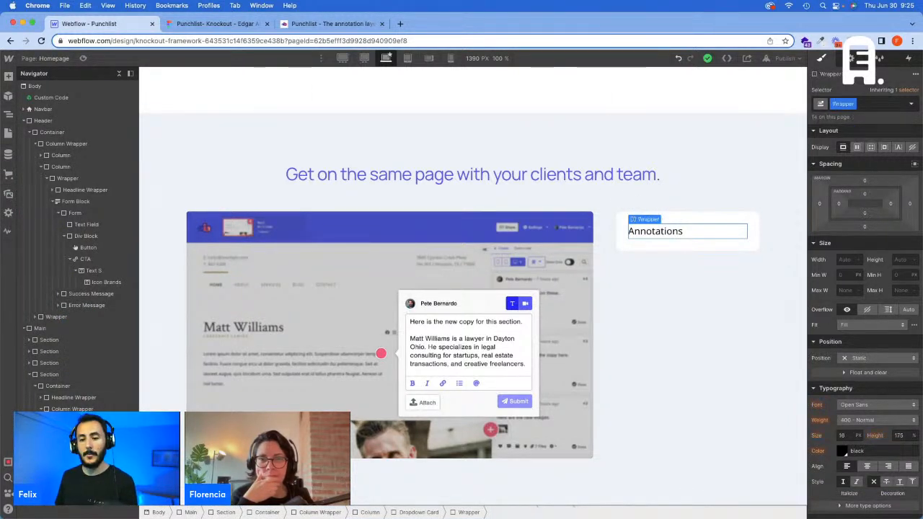
key(super+e)
text(d)
key(Return)
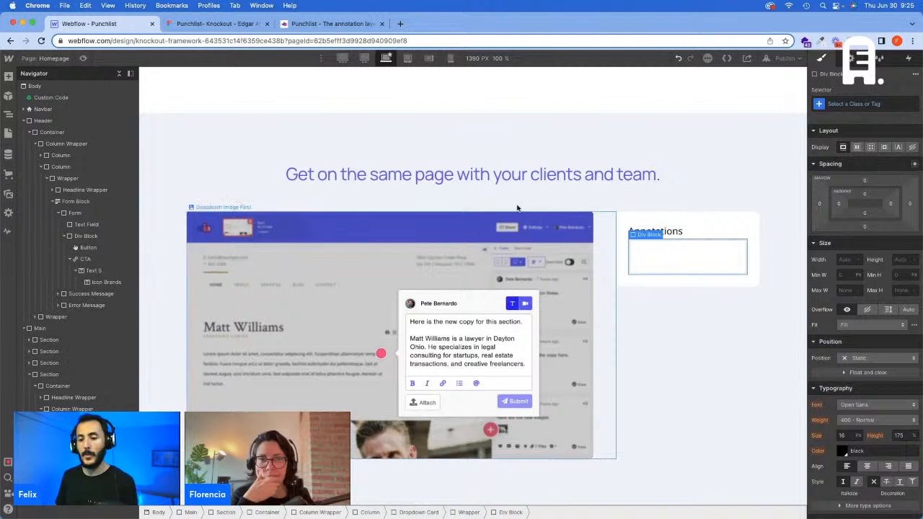
click(834, 103)
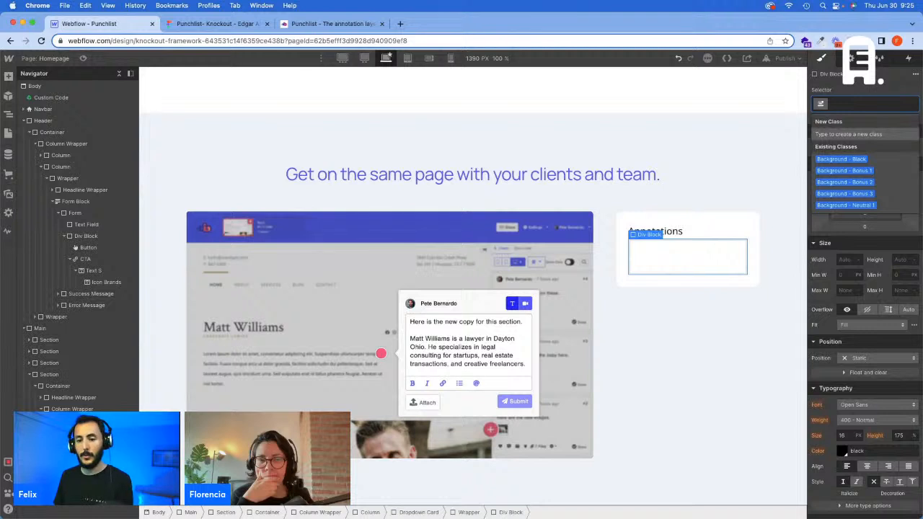
key(Escape)
key(Delete)
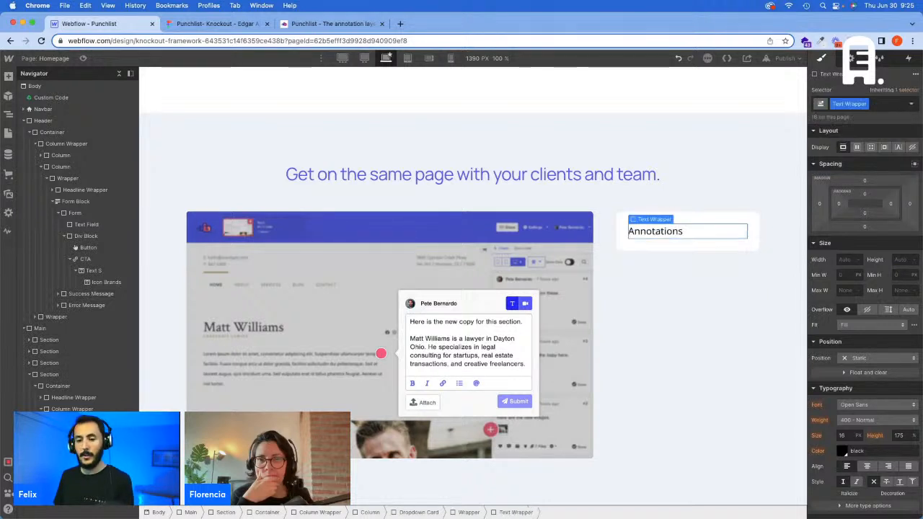
Step: Insert an Image in the card's Wrapper after the Text Wrapper, using the uploaded Rectangle 39 arrow as its source
key(super+e)
text(i)
key(Return)
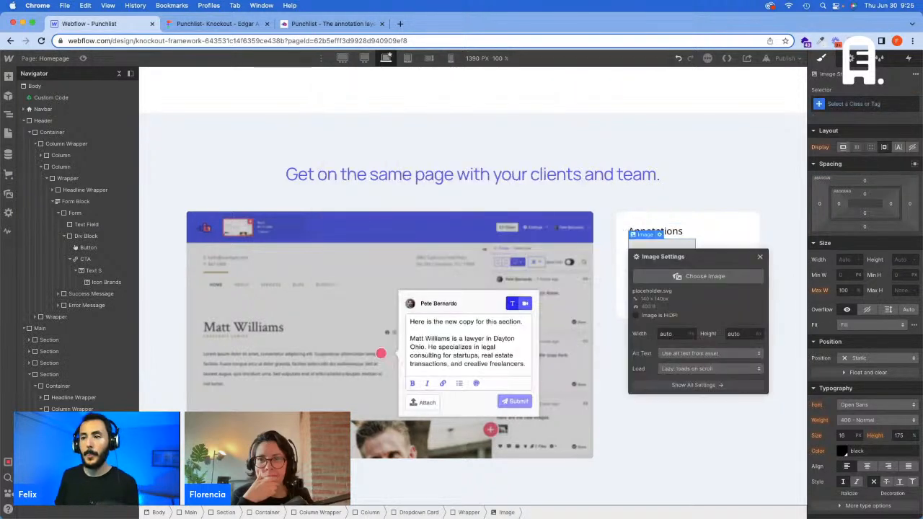
click(705, 335)
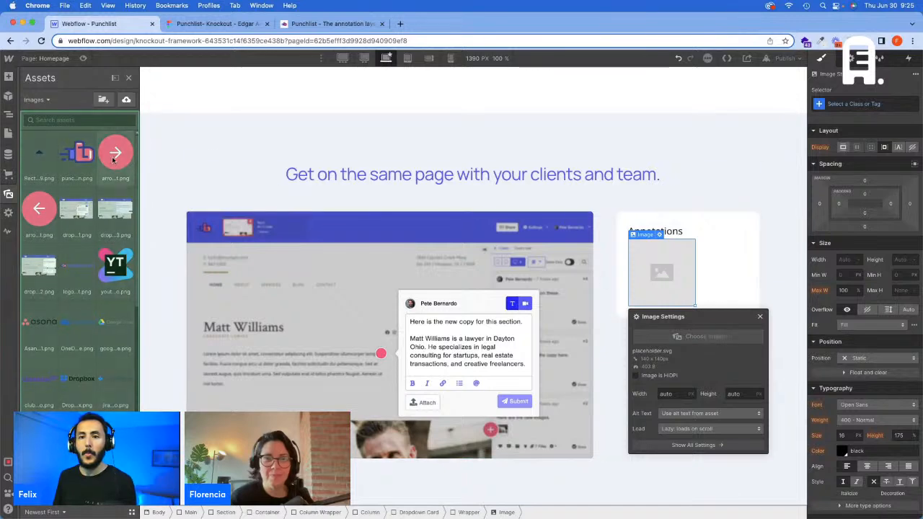
click(35, 154)
key(Delete)
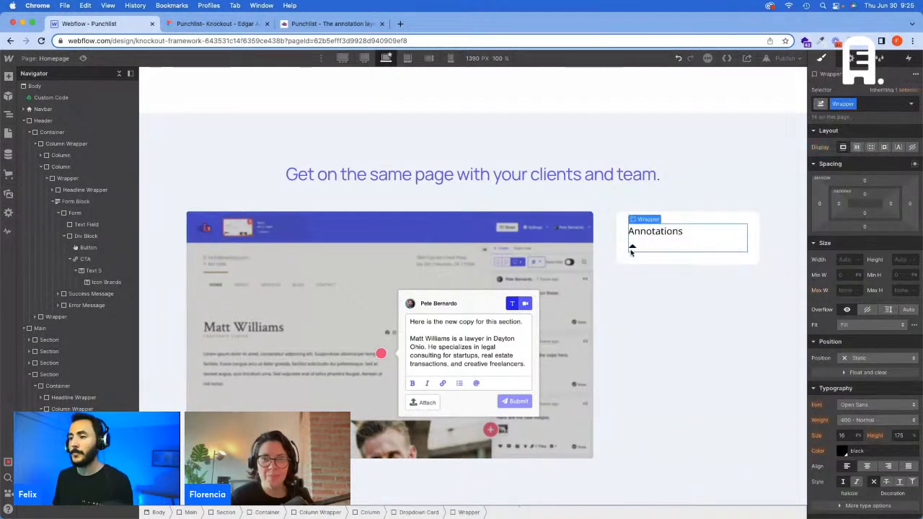
Step: Give the Annotations card's arrow image the new class "Icon - Dropdown"
click(631, 247)
click(856, 102)
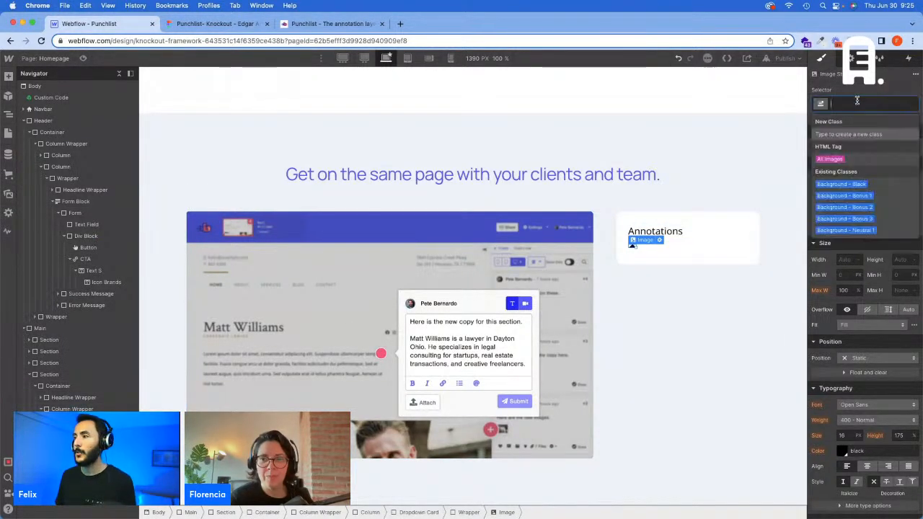
text(Icon)
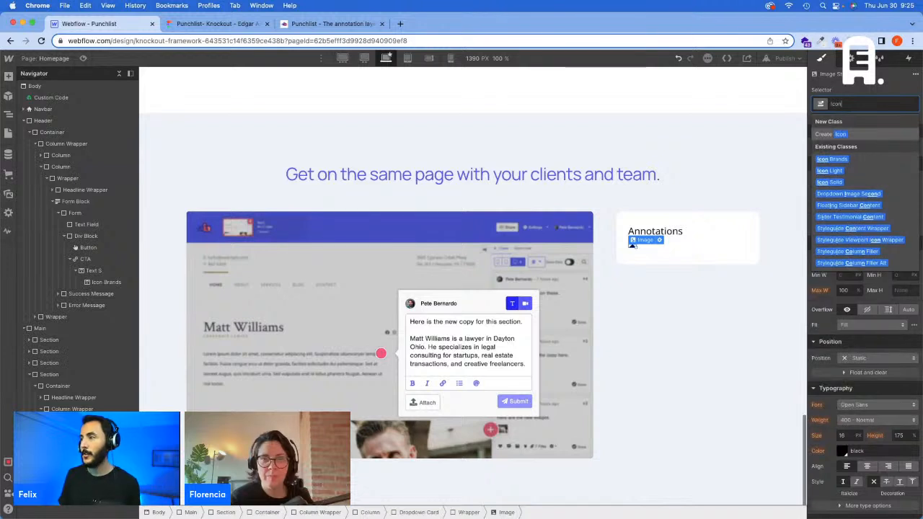
text( - D)
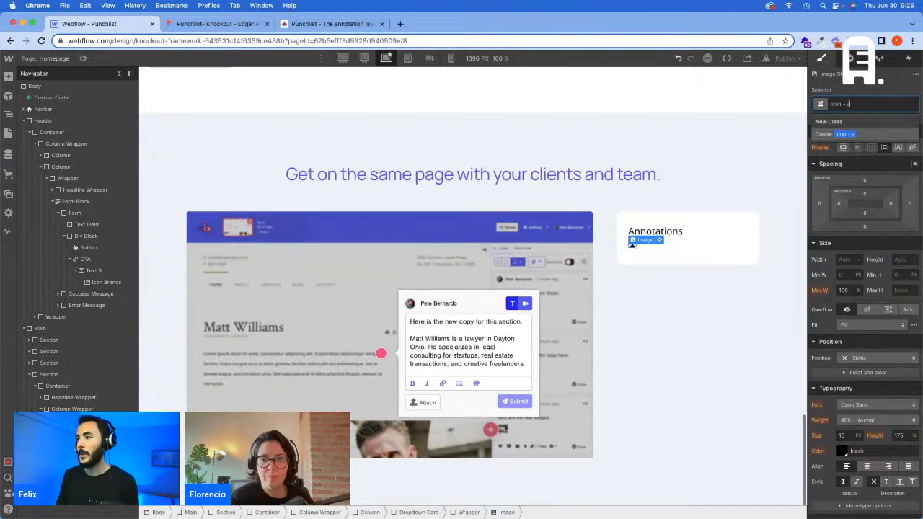
text(e)
text(opdown)
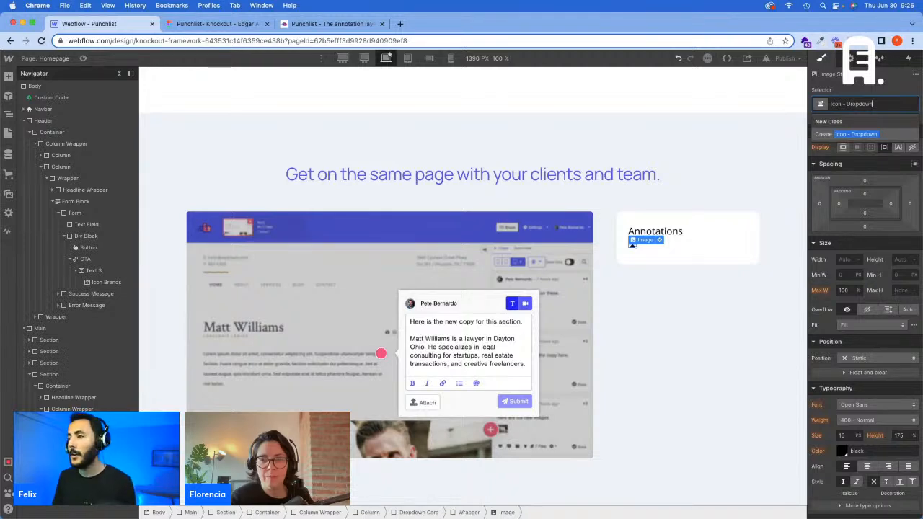
Step: Check the arrow's size in Figma and set the Icon - Dropdown width to 11.47 px in Webflow
key(ctrl+Tab)
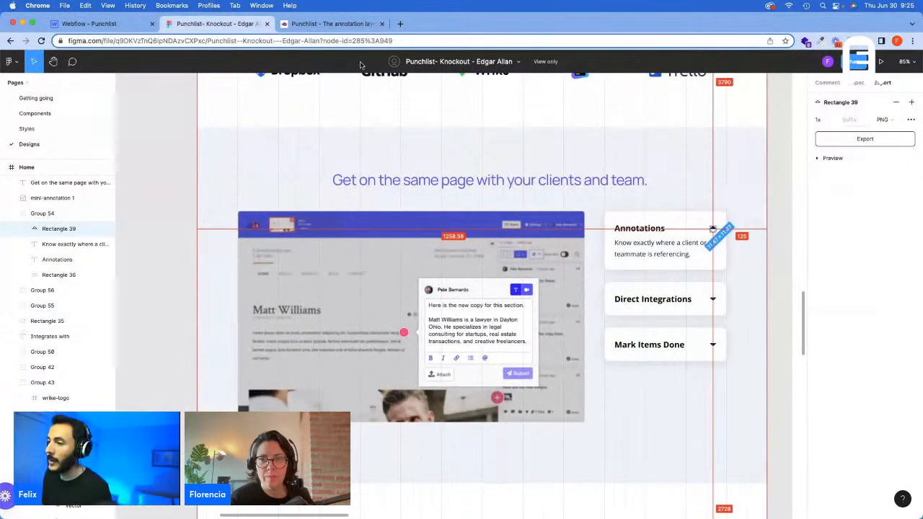
key(ctrl+shift+Tab)
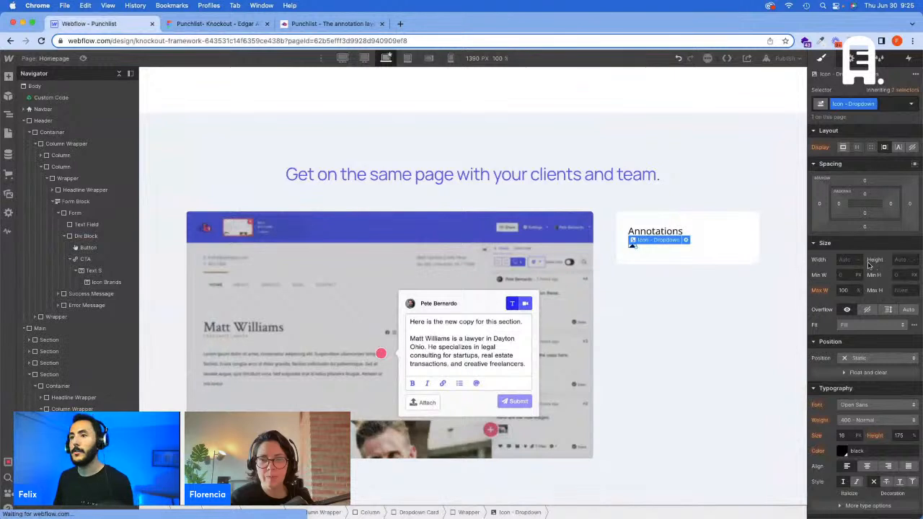
click(848, 259)
text(11)
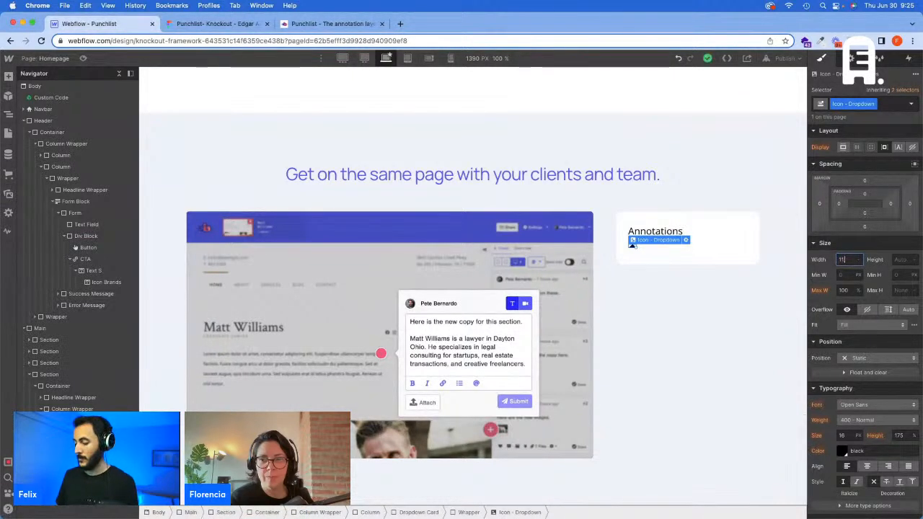
text(.47)
key(Return)
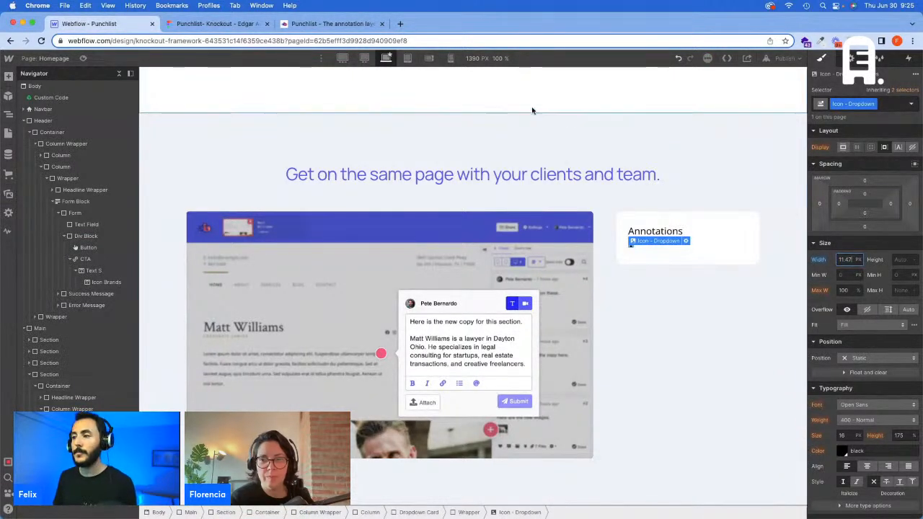
Step: Set the arrow's width to 0.796 VW at the 1440 px breakpoint and to a fixed pixel value at 1920 px, and return to 1390 px
click(365, 58)
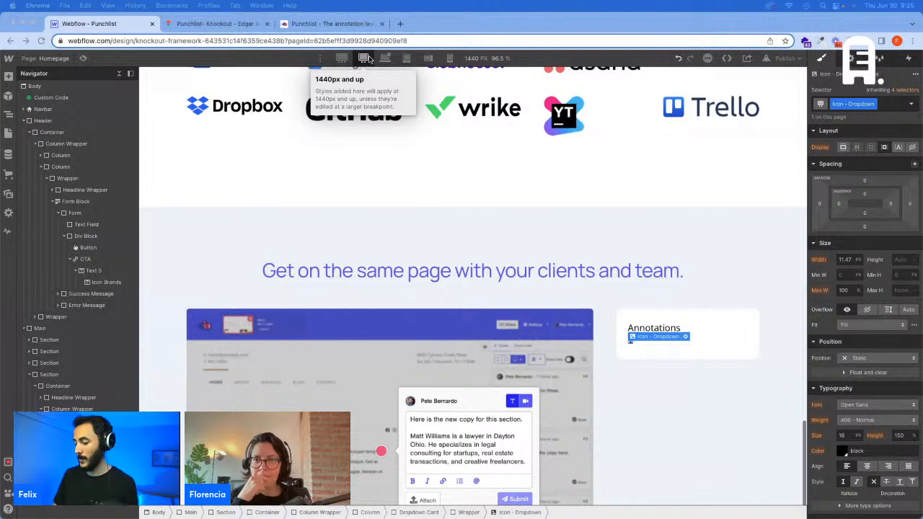
click(848, 260)
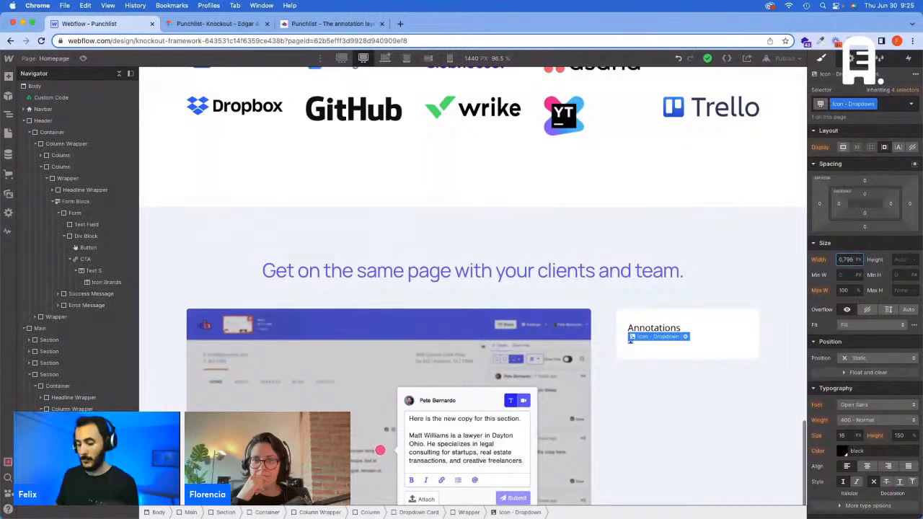
key(Return)
click(342, 58)
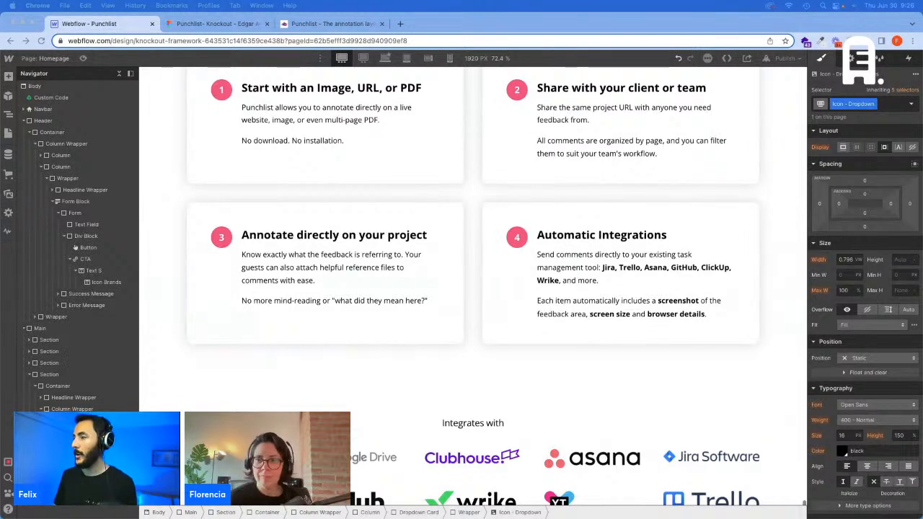
click(845, 260)
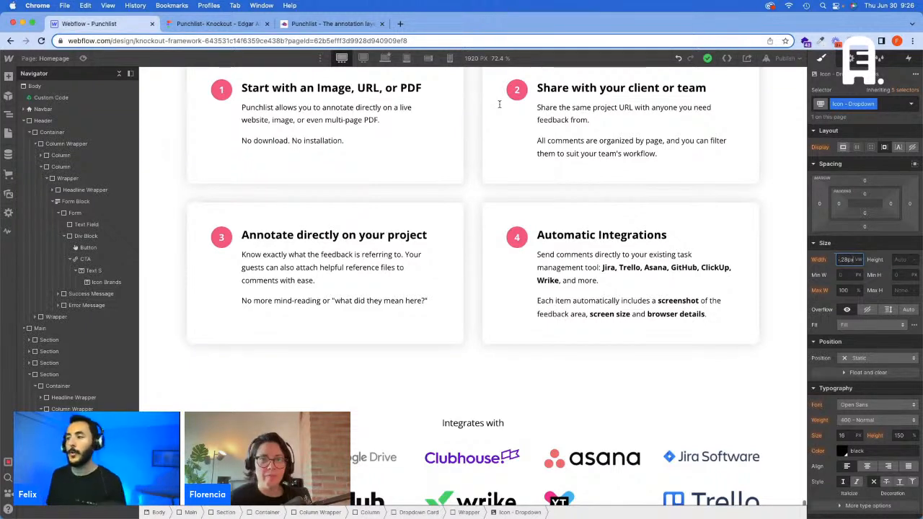
click(385, 57)
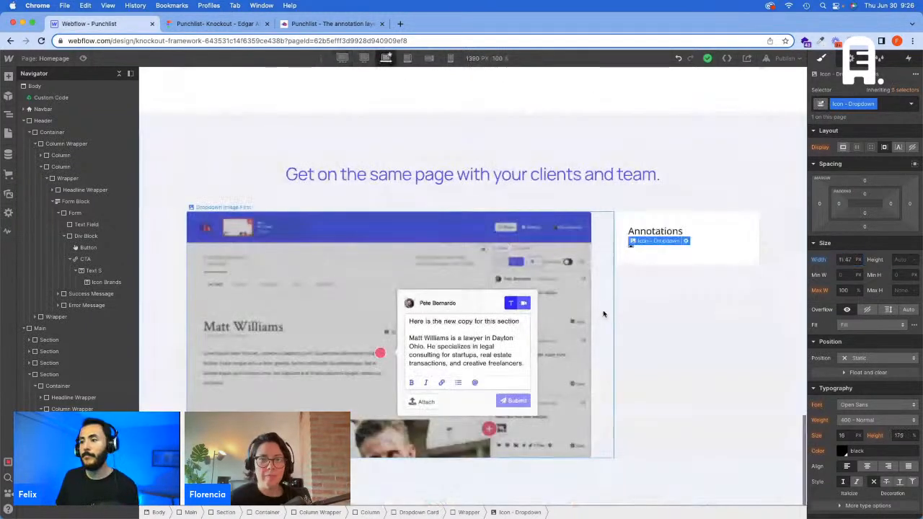
Step: Add the combo classes Flex, Align Center and Justify Between to the Wrapper holding the Annotations title and arrow
click(689, 243)
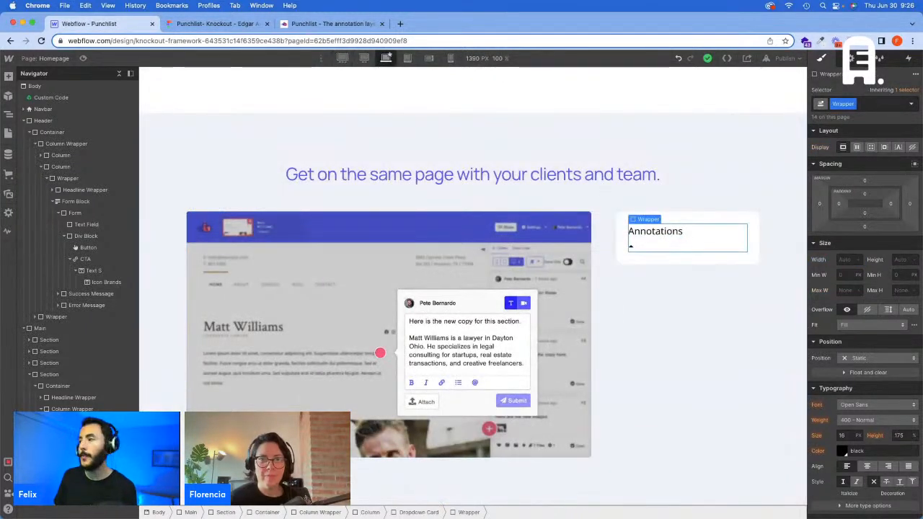
click(879, 104)
text(flex)
key(Return)
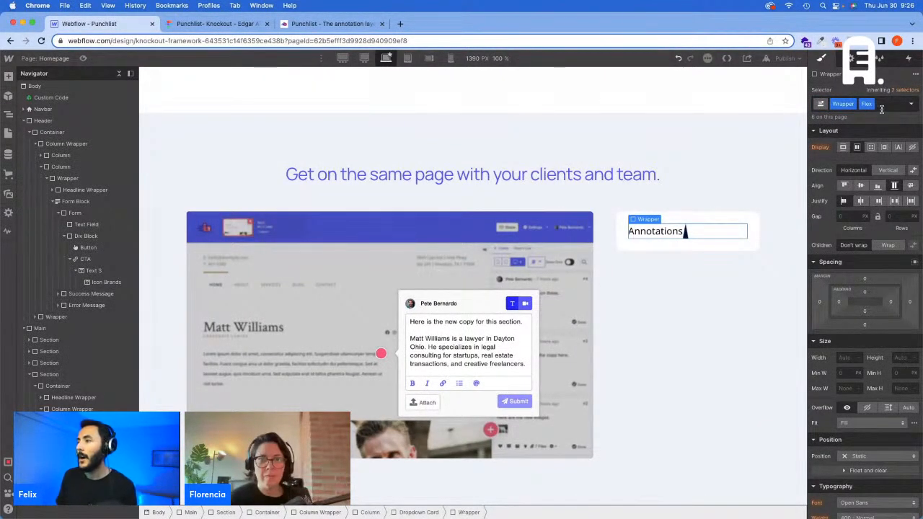
click(880, 105)
text(Align Ce)
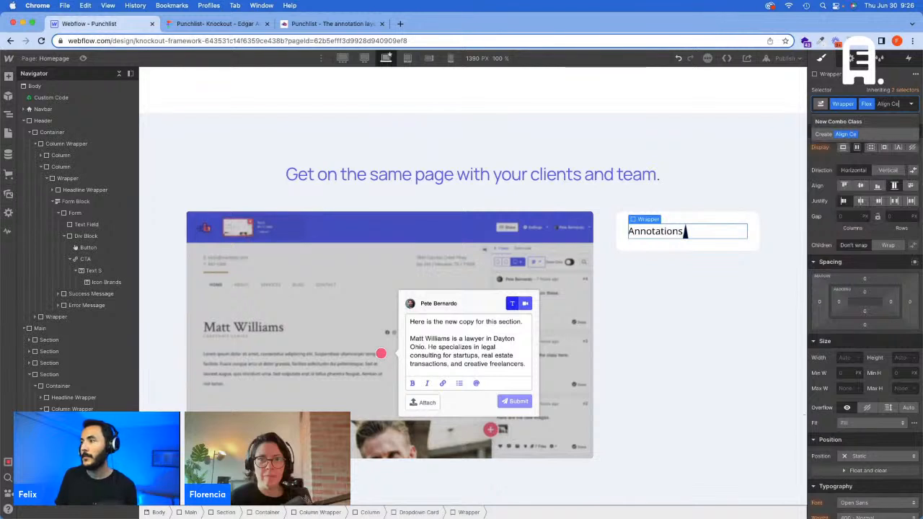
text(nter)
key(Return)
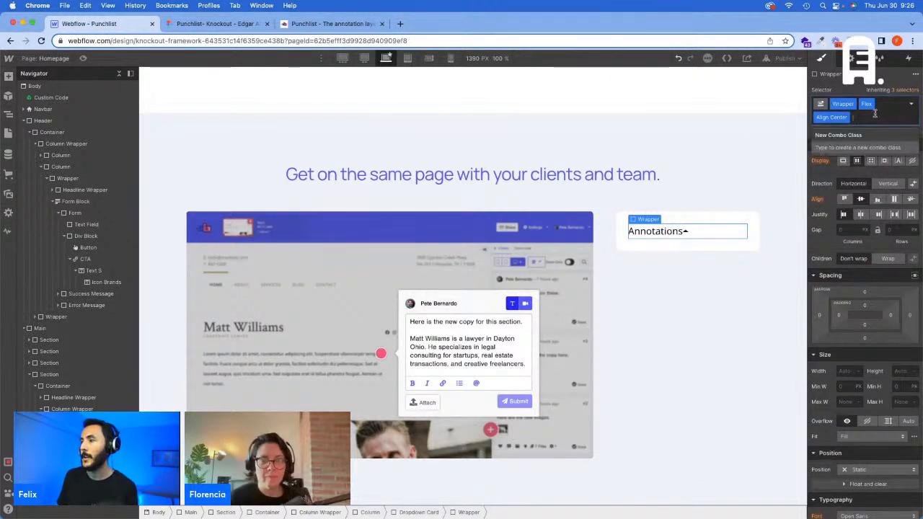
text(Justify)
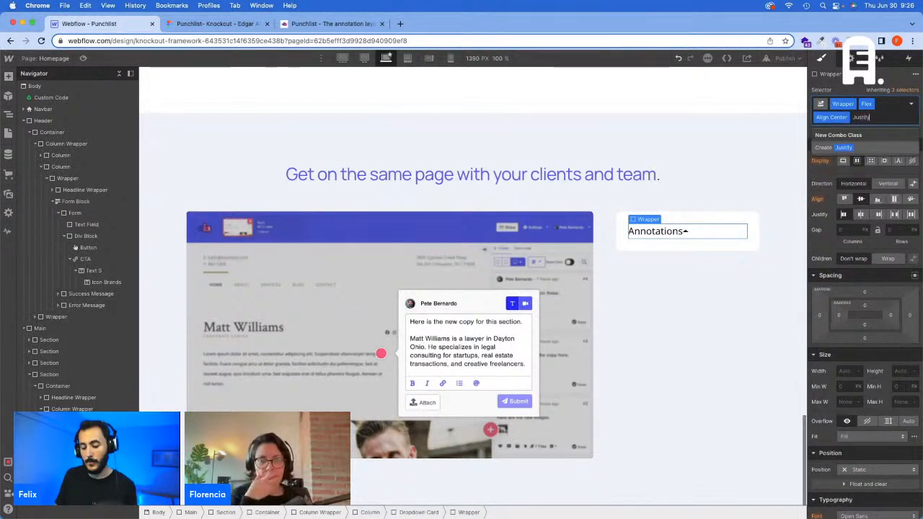
text( Between)
key(Return)
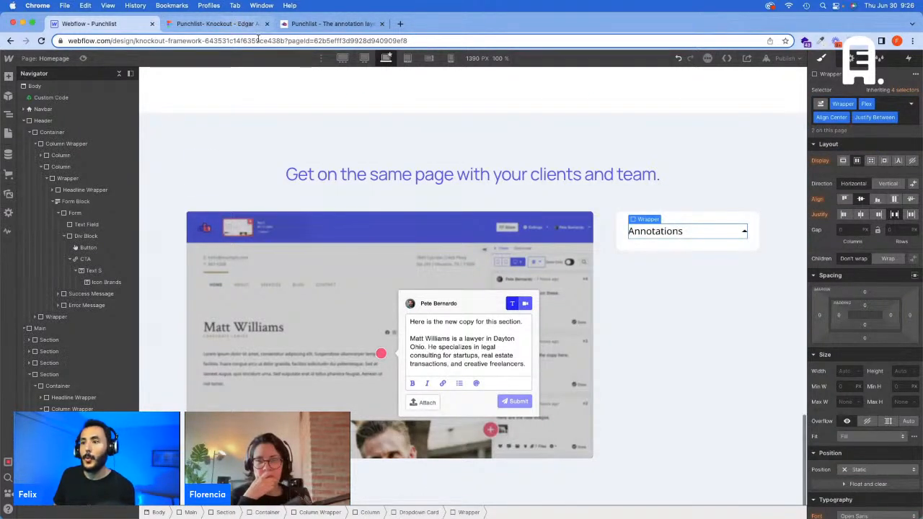
Step: Check the Annotations title's typography in Figma and add the Bold combo class to its Text M in Webflow
click(670, 232)
click(216, 24)
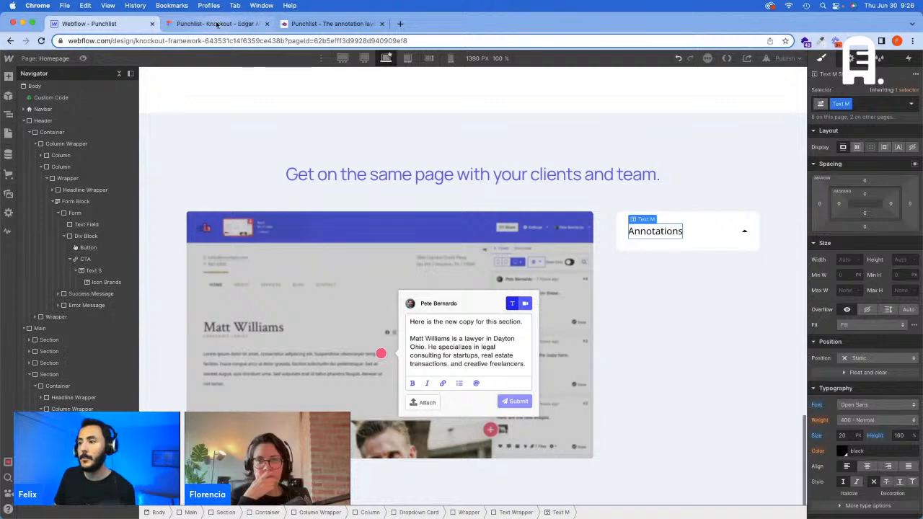
click(629, 229)
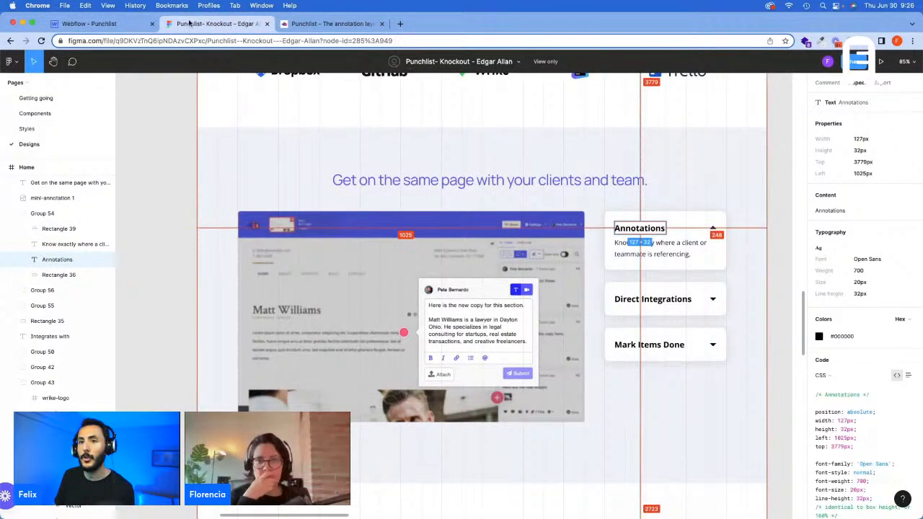
click(94, 23)
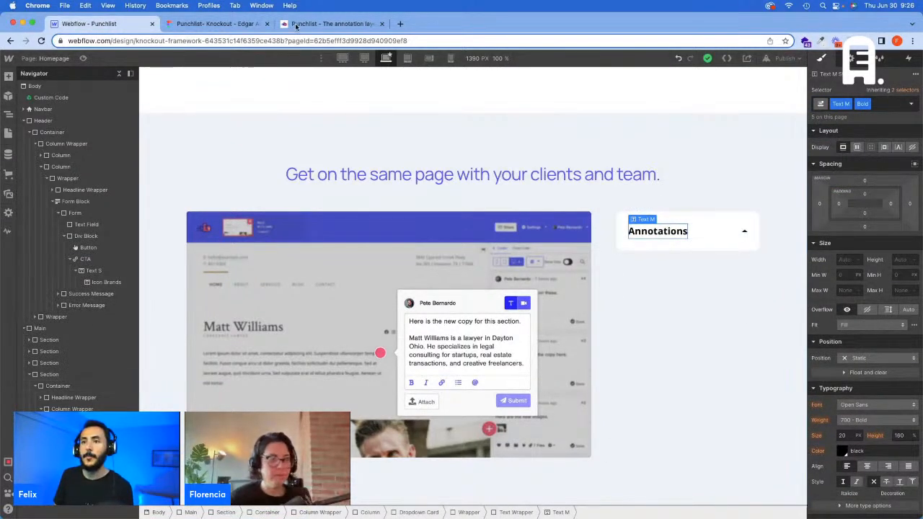
Step: Check the card's description in Figma, and insert a Div Block in Webflow's Dropdown Card below the title Wrapper
click(230, 24)
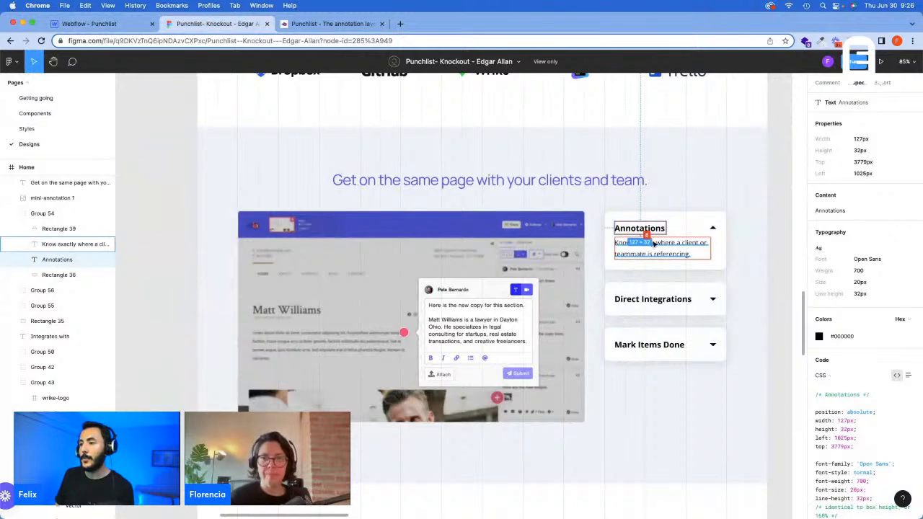
click(108, 24)
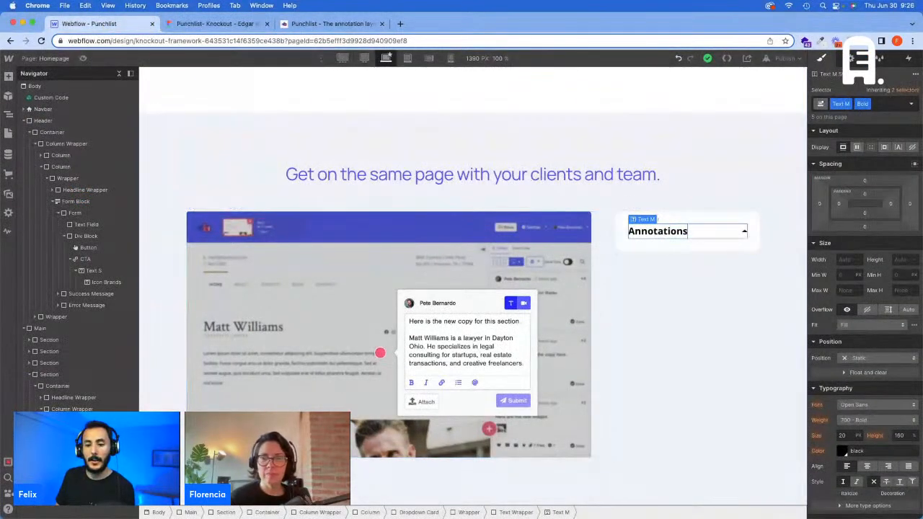
click(723, 232)
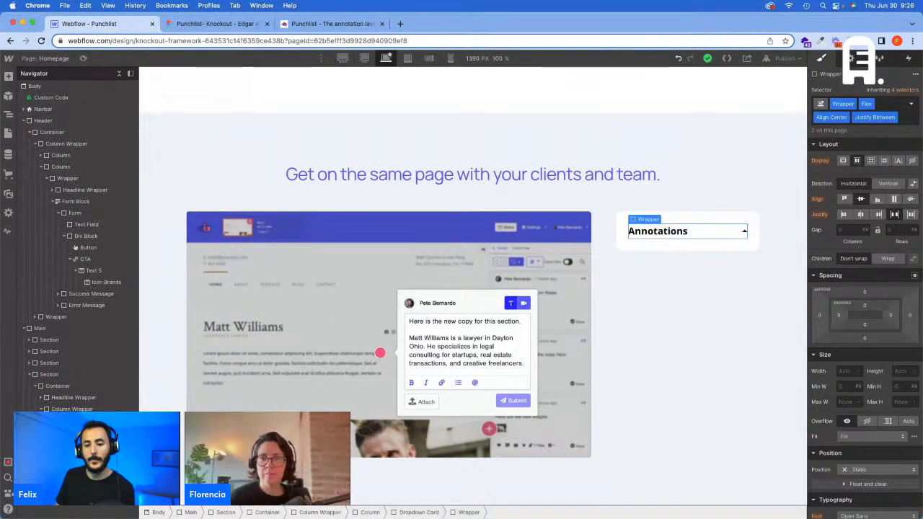
key(Up)
key(super+e)
text(d)
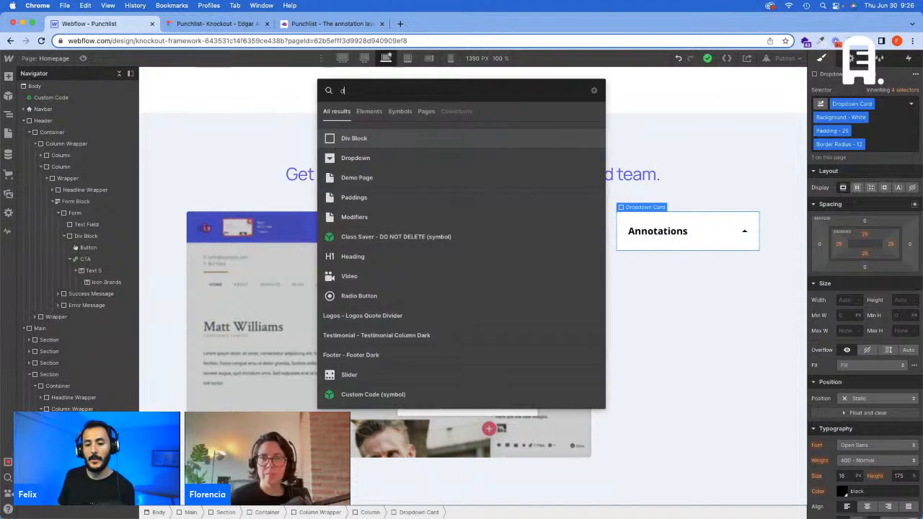
key(Return)
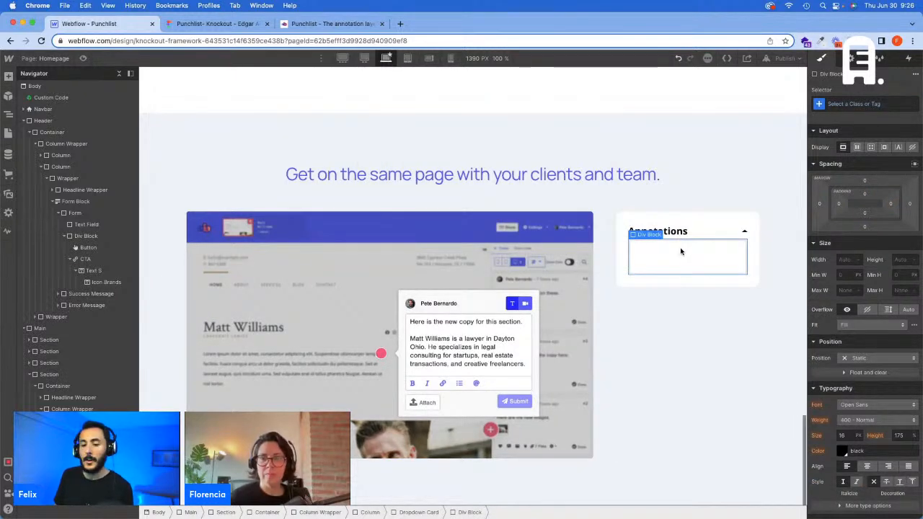
Step: Give the new Div Block the Wrapper class with the Overflow Hidden combo class
click(869, 106)
text(Wrapper)
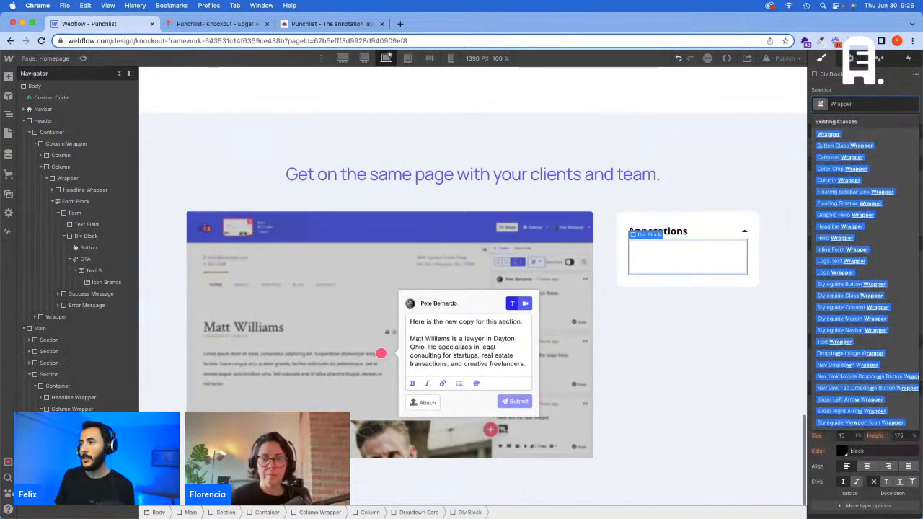
key(Return)
text(Over)
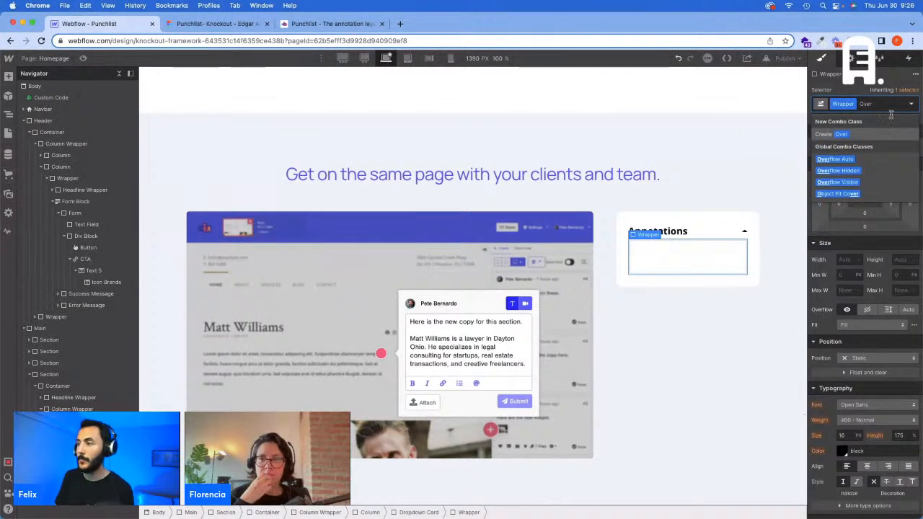
click(860, 173)
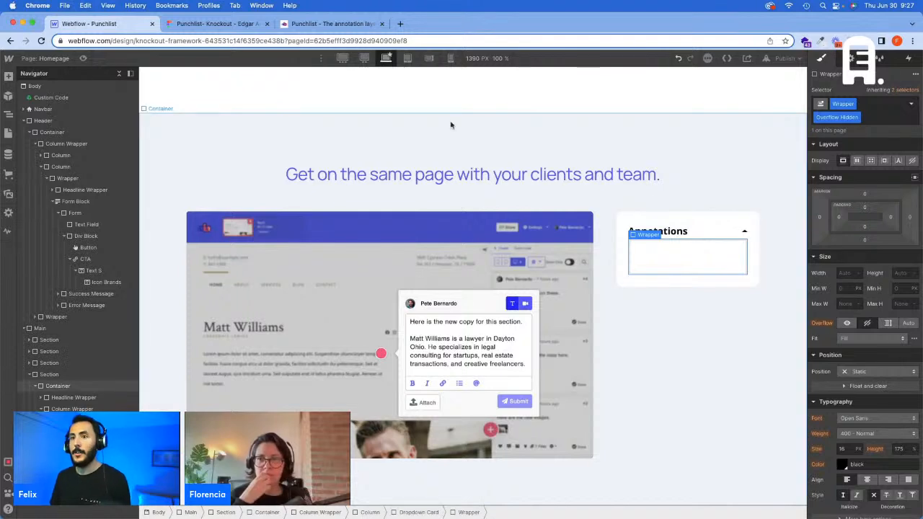
Step: Switch to Figma and copy the Annotations card's description text, "Know exactly where a client or teammate is referencing."
click(215, 24)
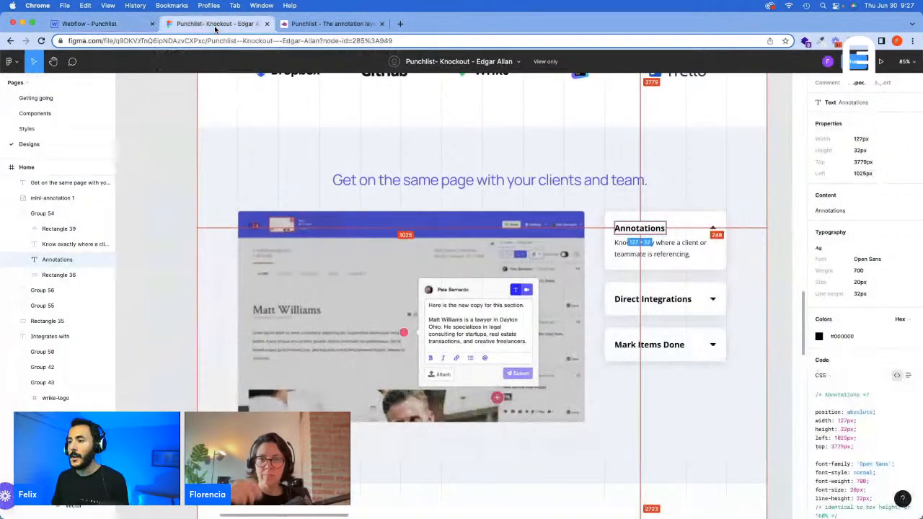
click(641, 245)
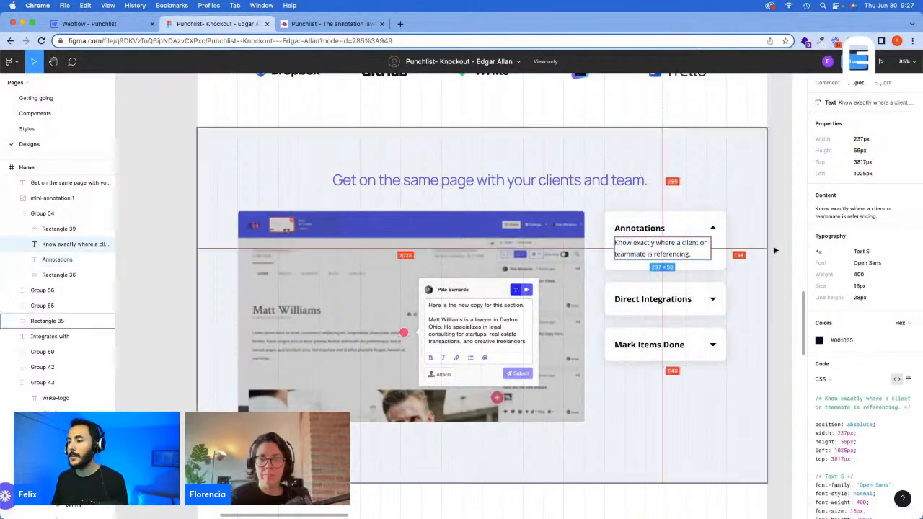
click(837, 215)
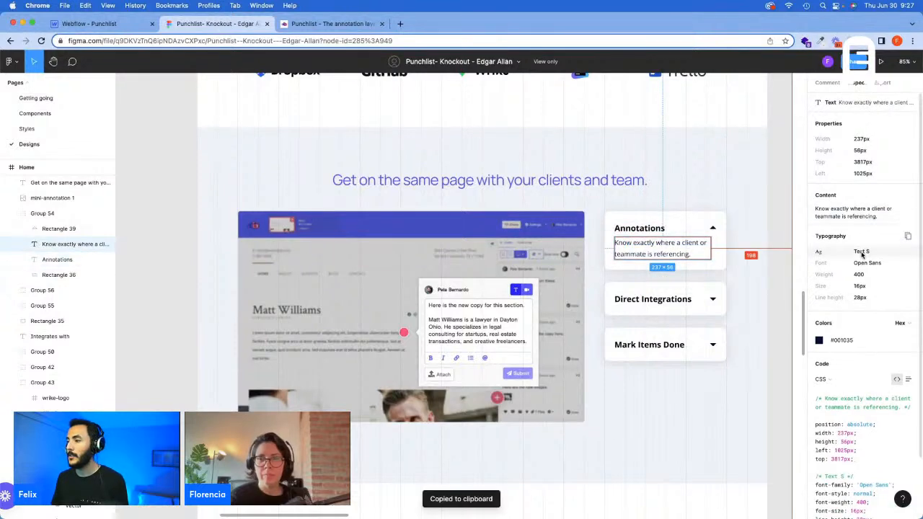
Step: Switch to Webflow and insert a Text Block with the Text S class and the copied description inside the Overflow Hidden Wrapper
click(101, 25)
key(super+e)
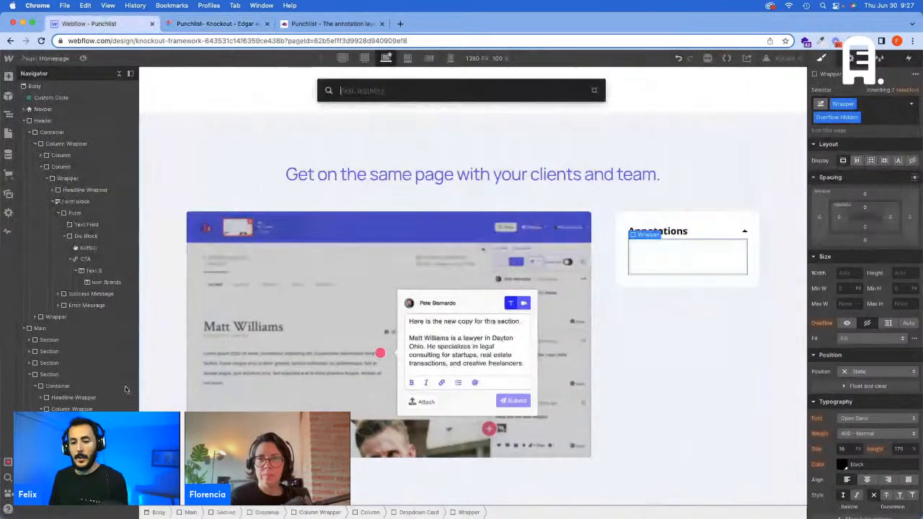
text(di)
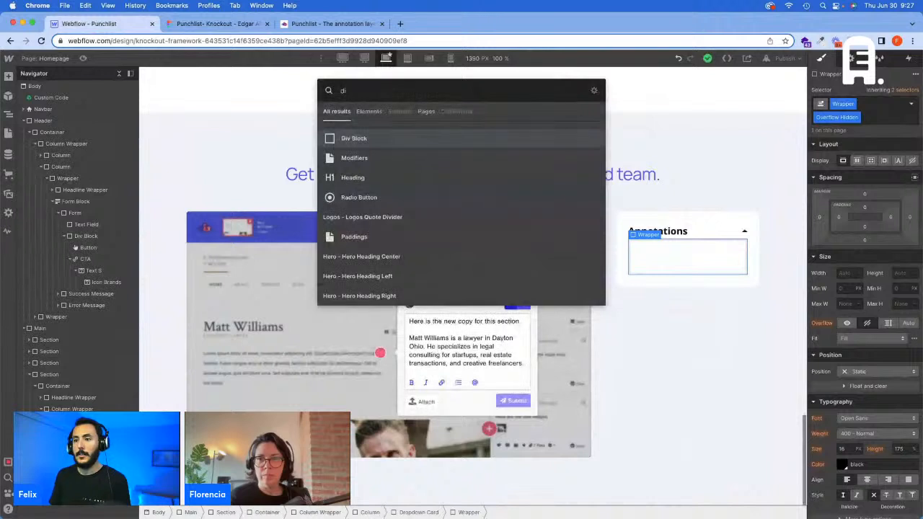
key(BackSpace)
key(BackSpace)
text(te)
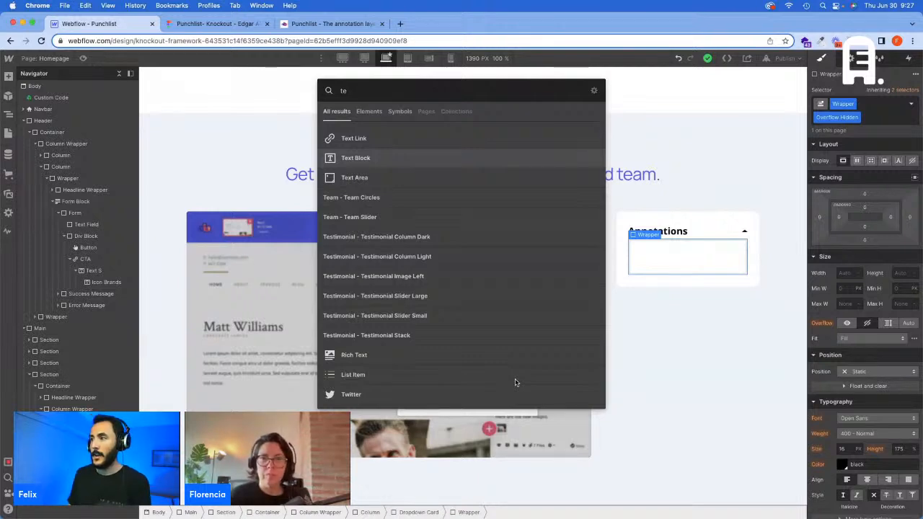
key(Return)
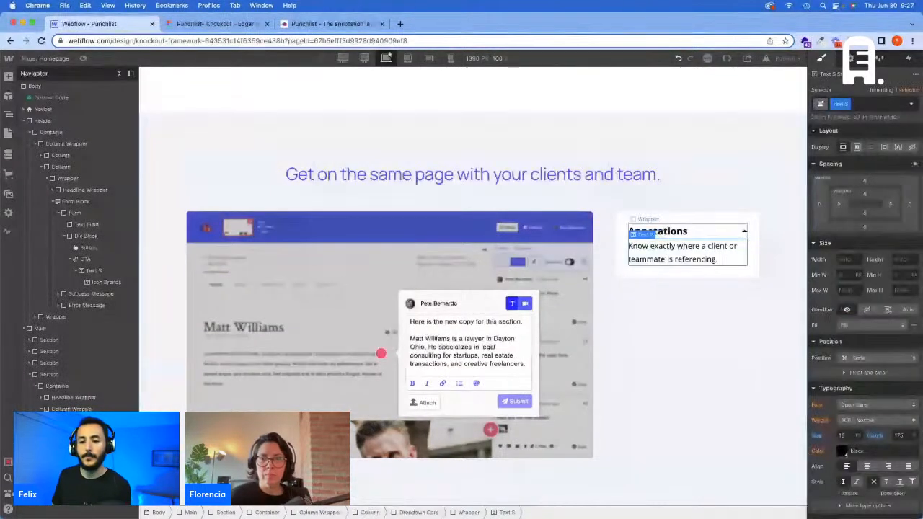
key(Up)
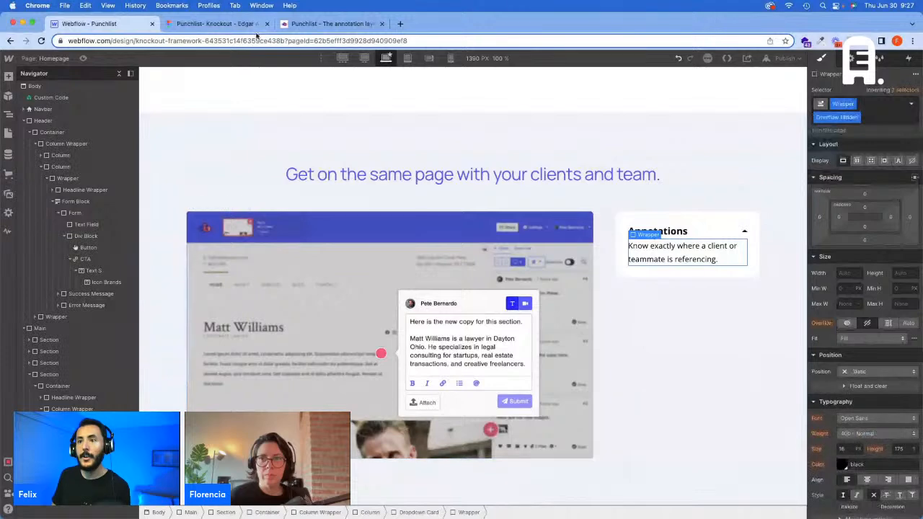
Step: Check the Annotations and Direct Integrations cards in Figma, and paste two copies of the Dropdown Card below the original in Webflow
click(230, 26)
click(684, 265)
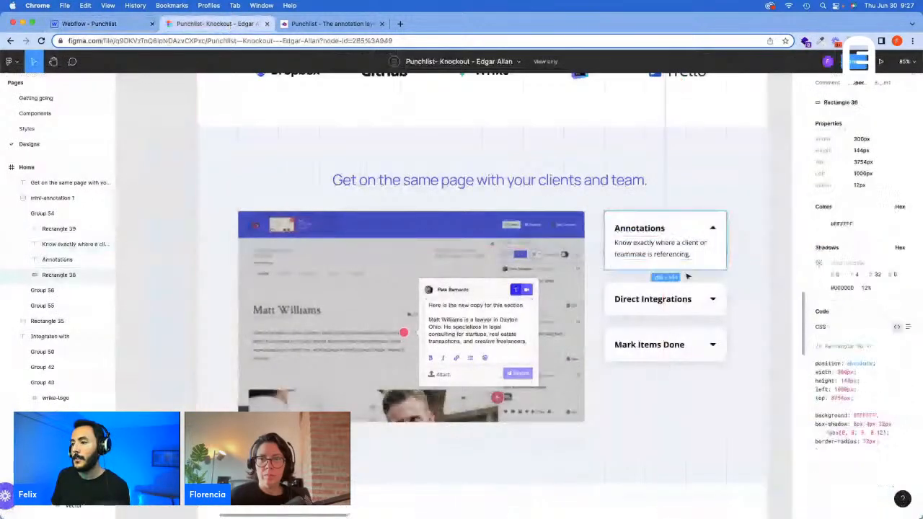
click(652, 299)
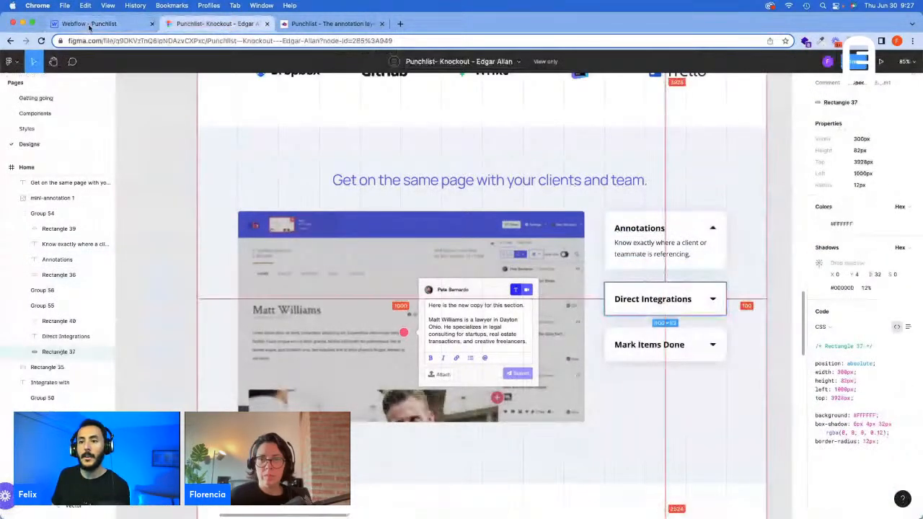
click(83, 25)
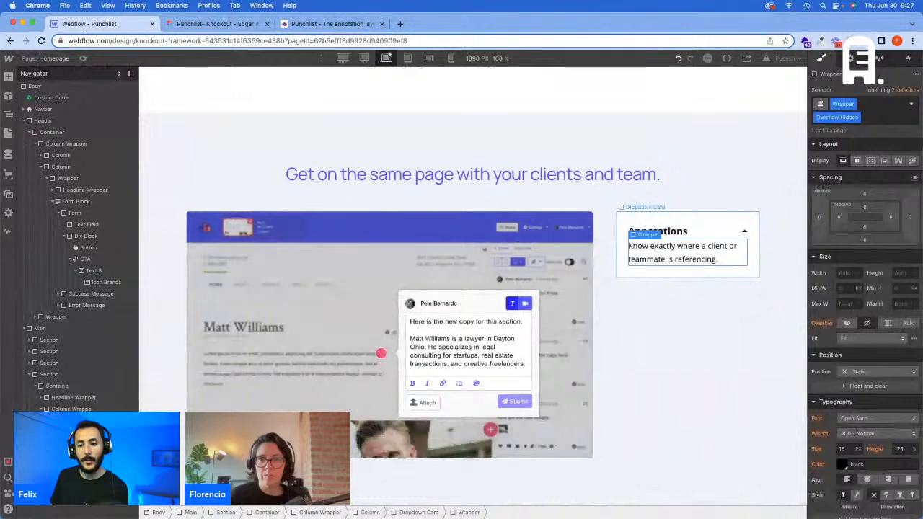
key(super+v)
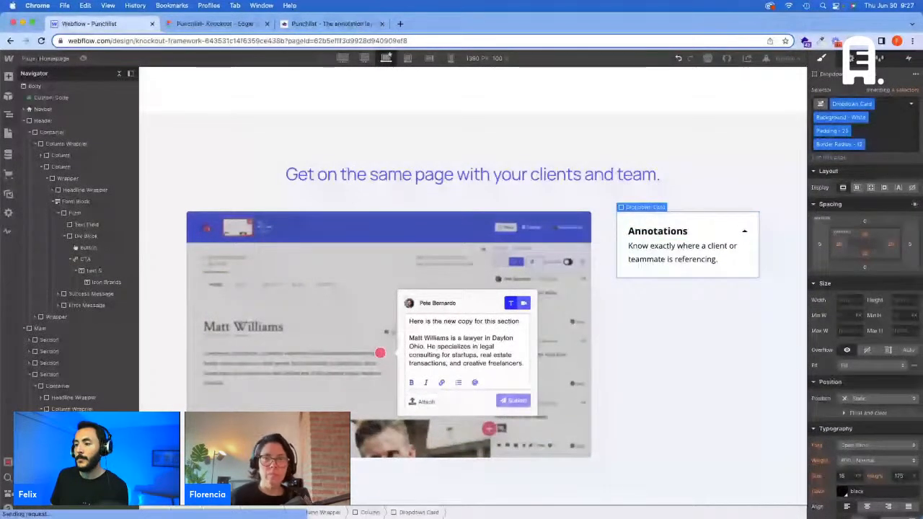
key(super+v)
key(super+v)
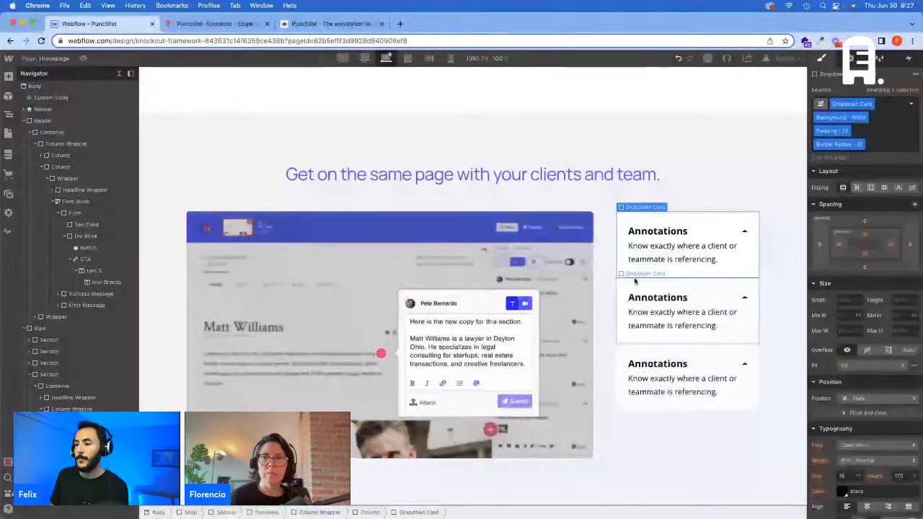
Step: Add the combo class Margin Bottom - 30 to the first Dropdown Card
click(874, 143)
text(Mar)
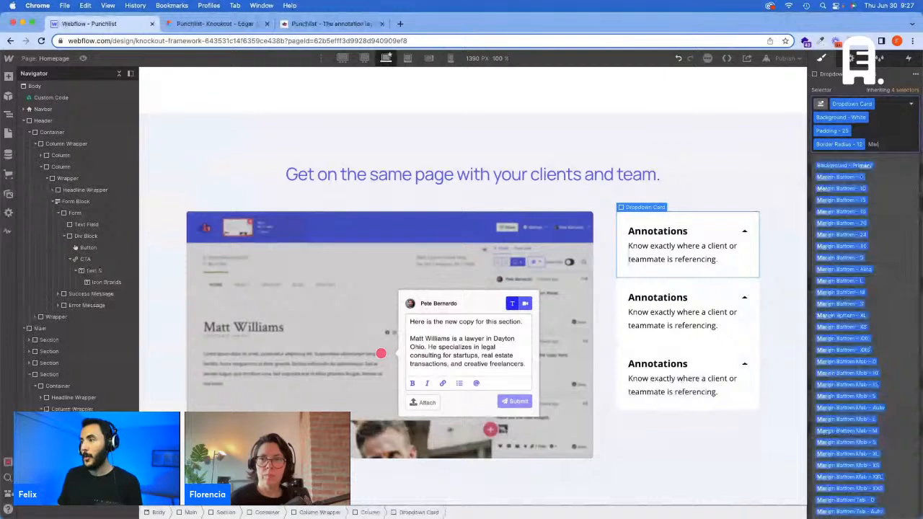
text(gin Bottom - 30)
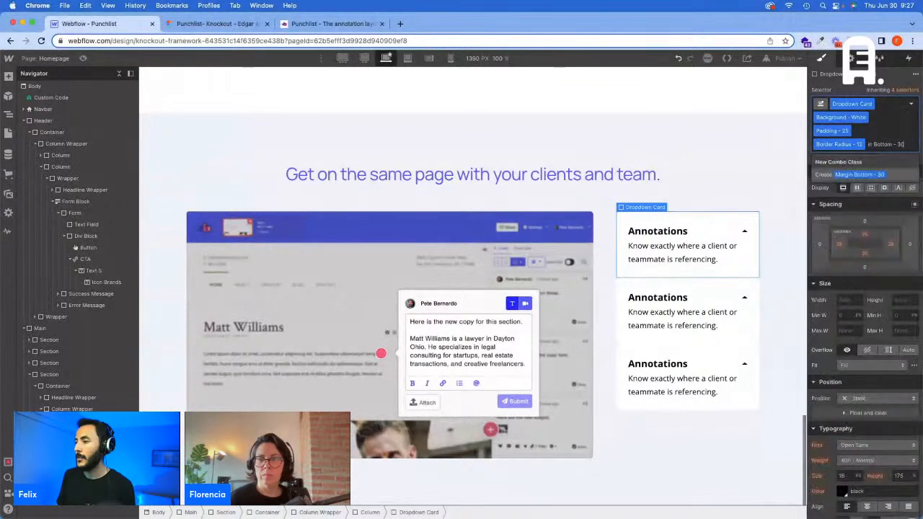
key(Return)
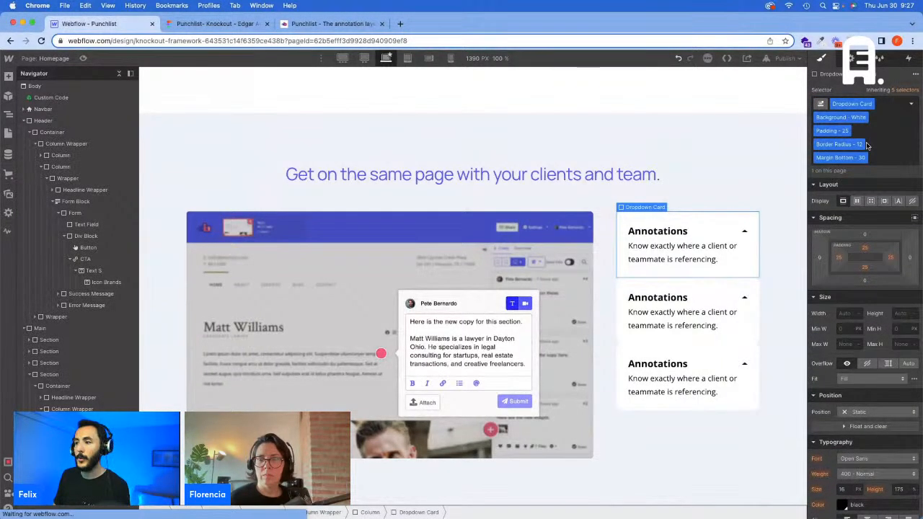
Step: Insert a Div Block in the cards' Column and give it the Margin Bottom - 30 class
key(Up)
key(super+e)
text(d)
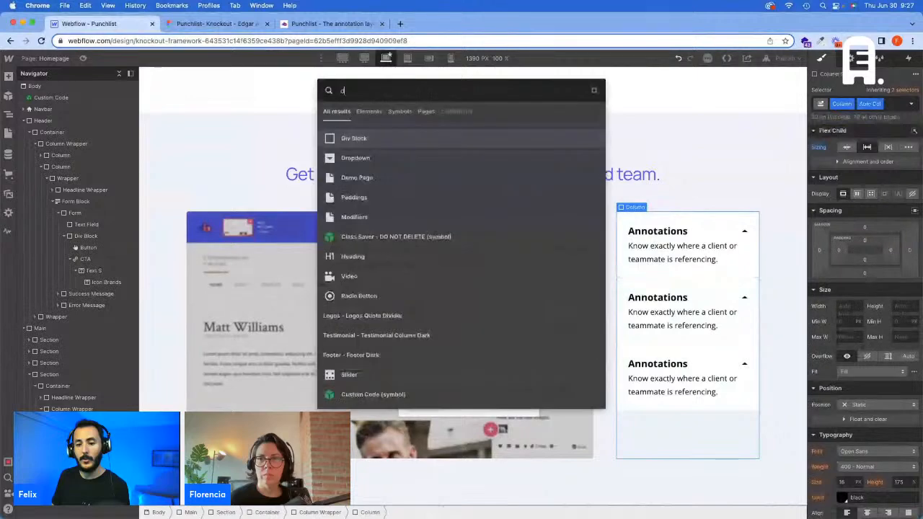
key(Return)
click(838, 106)
key(super+v)
key(Return)
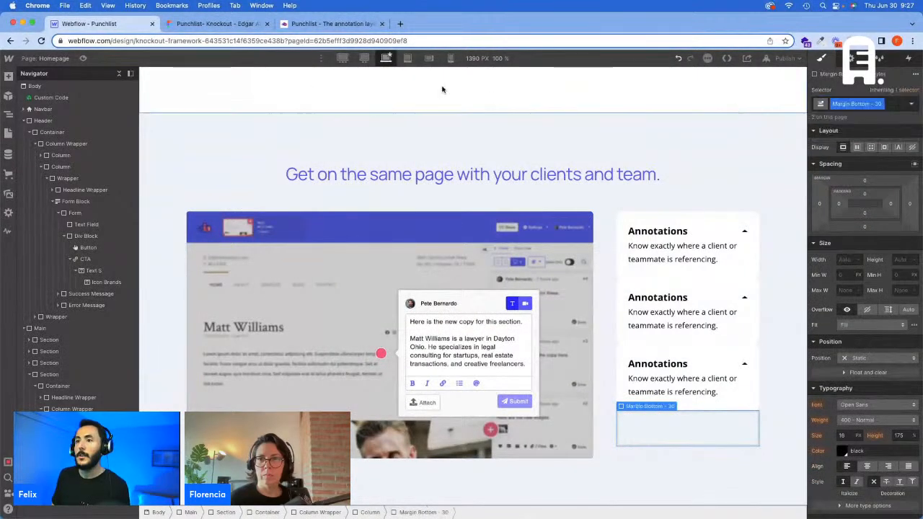
Step: Set the Margin Bottom - 30 class's bottom margin to 30 px at the base breakpoint
click(864, 227)
text(3)
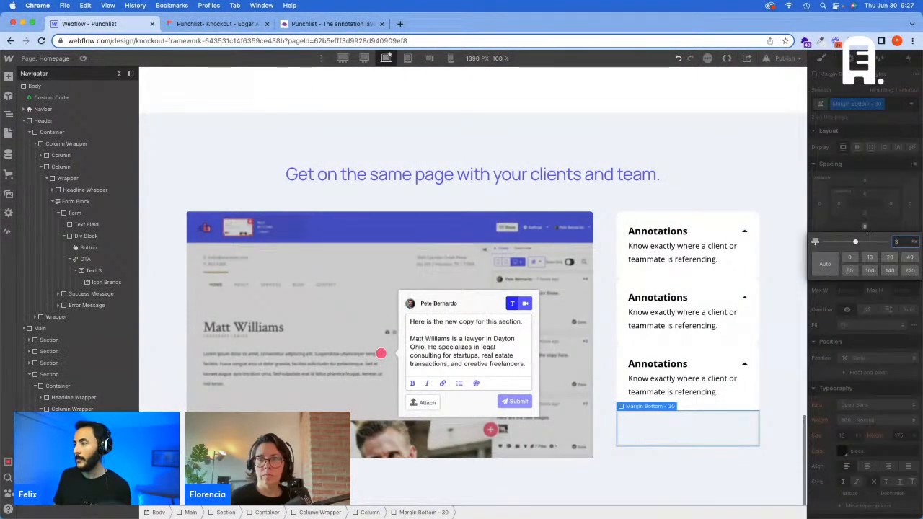
text(0)
key(Return)
Step: Set the Margin Bottom - 30 class's bottom margin to 2.083vw at the 1440 px breakpoint
click(364, 58)
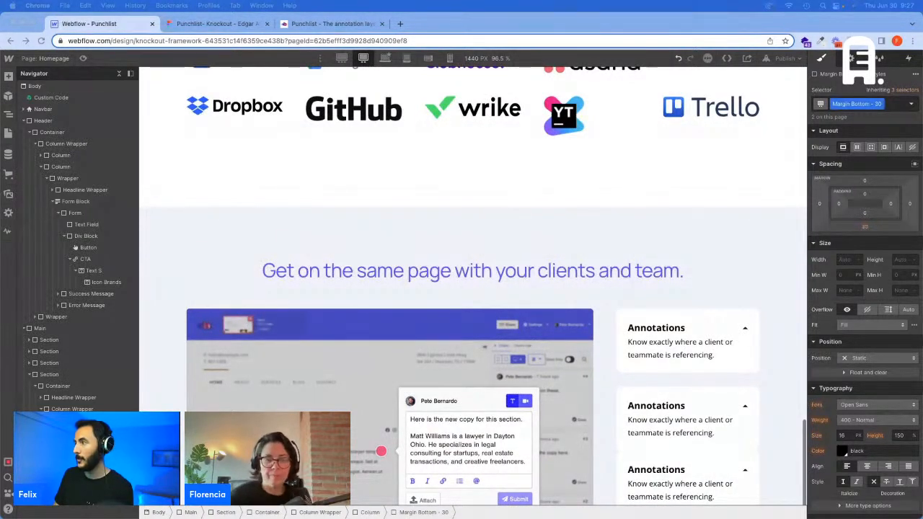
click(865, 227)
text(2)
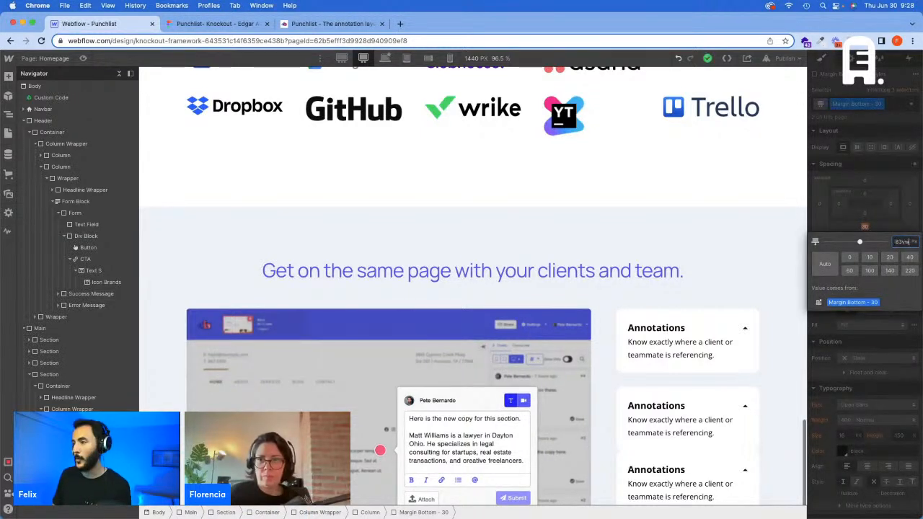
text(.083vw)
key(Return)
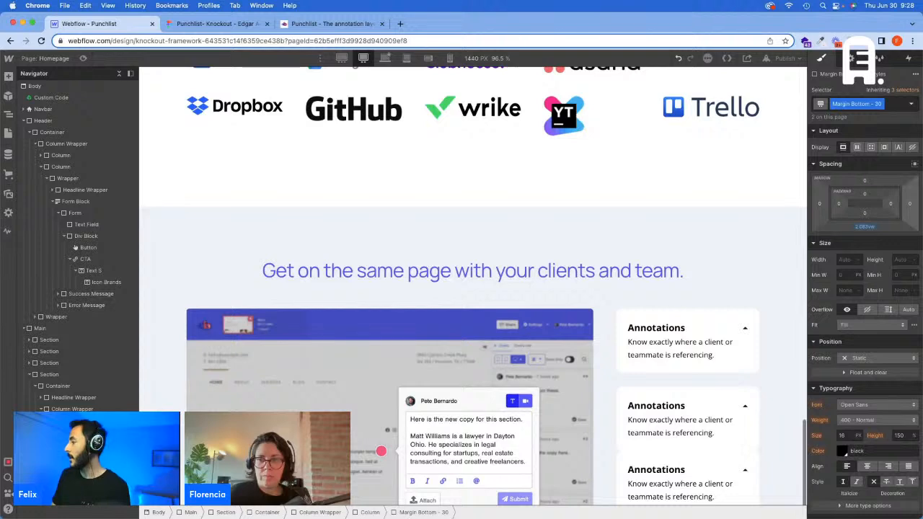
Step: Set the Margin Bottom - 30 class's bottom margin to 40px at the 1920 px breakpoint
click(342, 58)
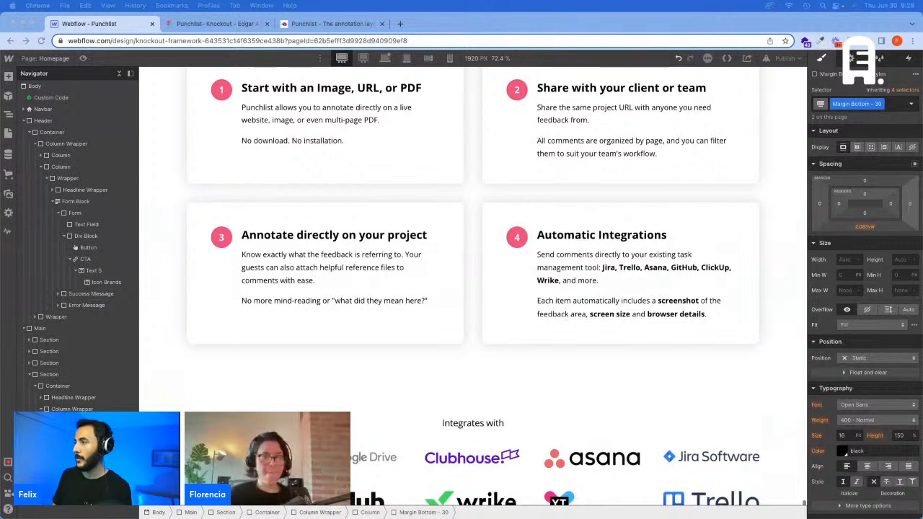
click(866, 227)
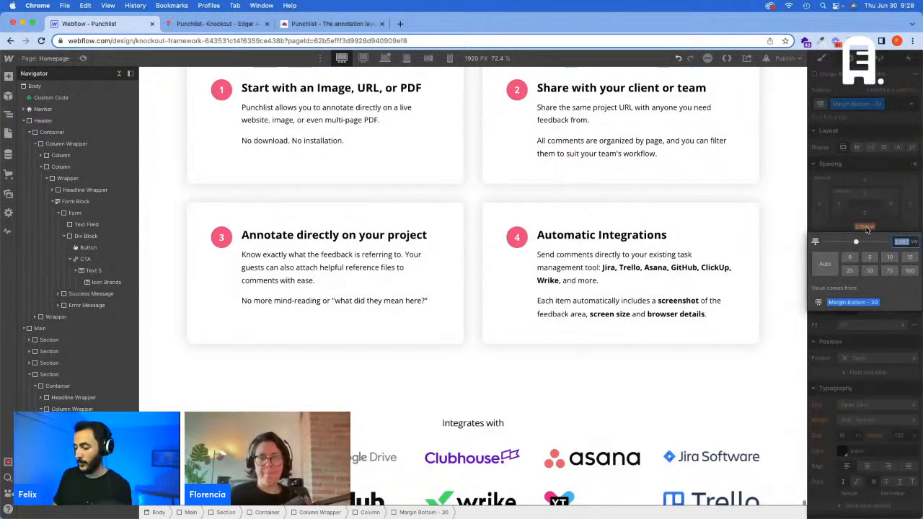
text(40px)
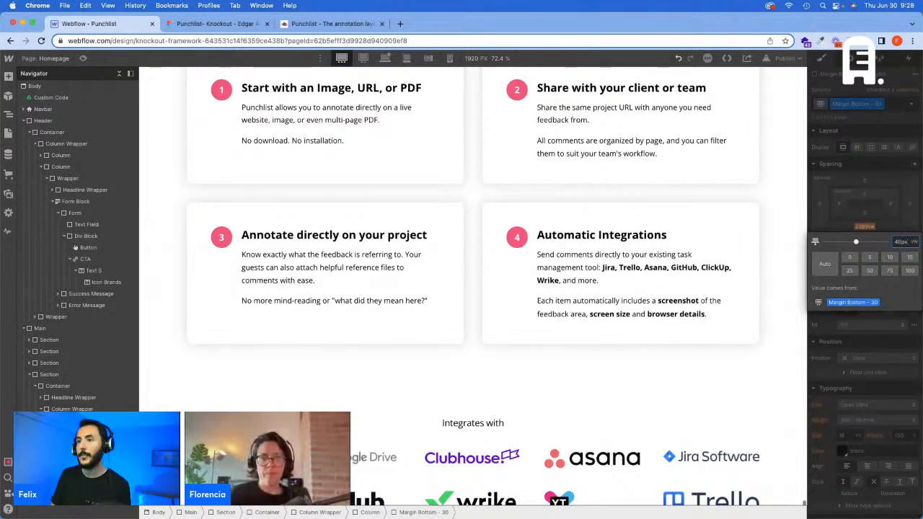
key(Return)
Step: Return to the base breakpoint, delete the empty Margin Bottom - 30 Div Block, and add that class to the second Dropdown Card
click(383, 61)
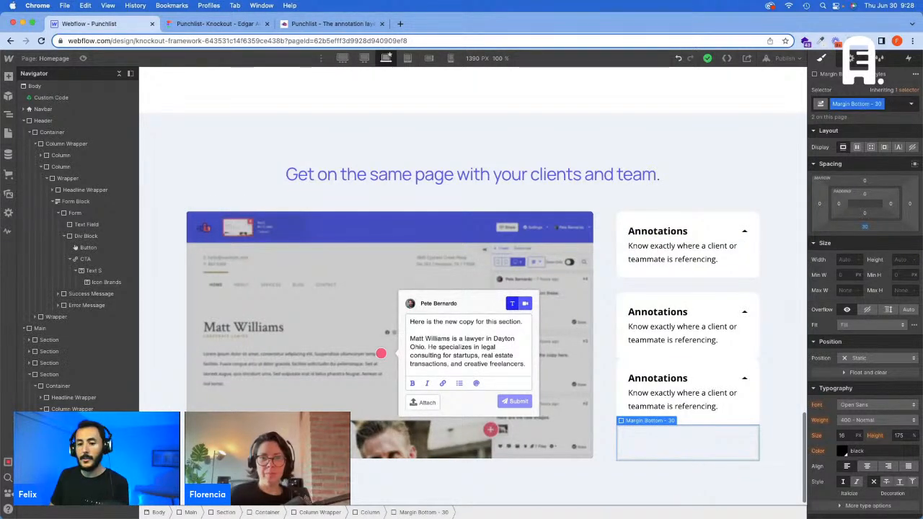
key(Delete)
click(750, 219)
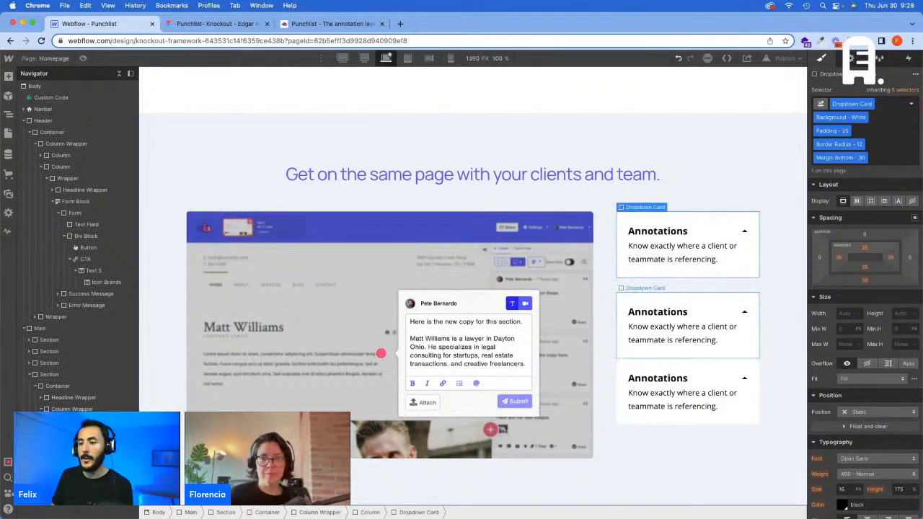
click(710, 301)
click(900, 143)
key(super+v)
key(Return)
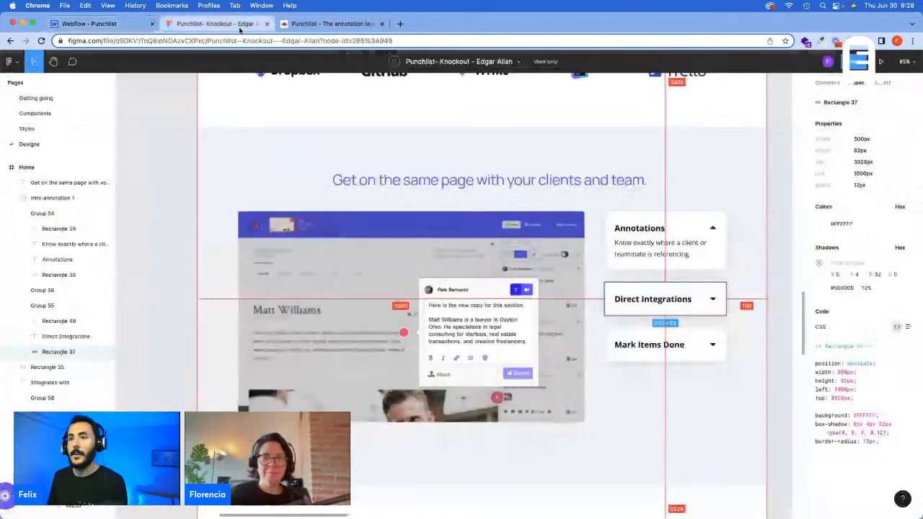
Step: Switch to the live punchlist.com page and copy the Direct Integrations title and description
click(241, 26)
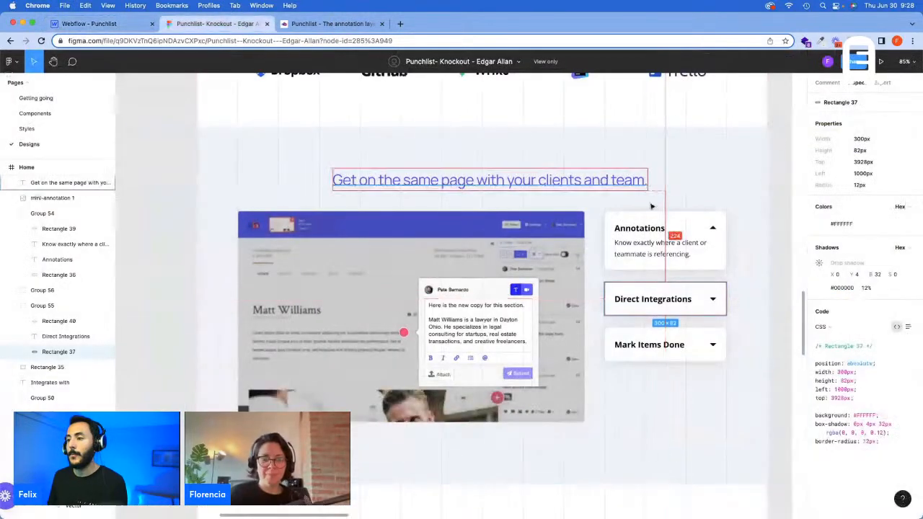
click(317, 25)
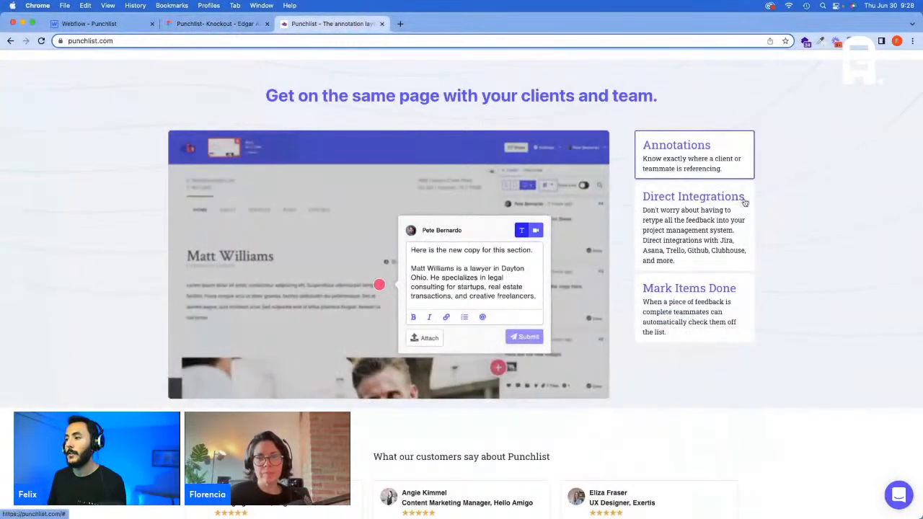
triple_click(682, 201)
right_click(681, 197)
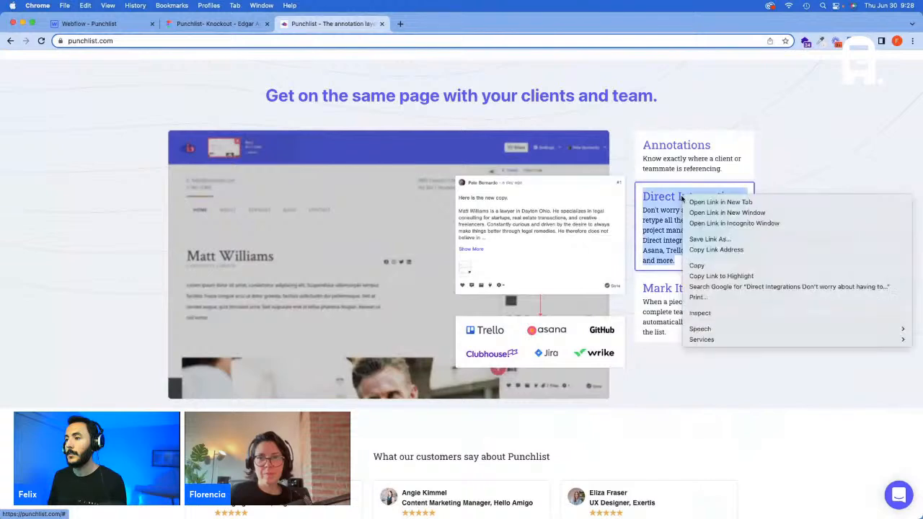
click(698, 265)
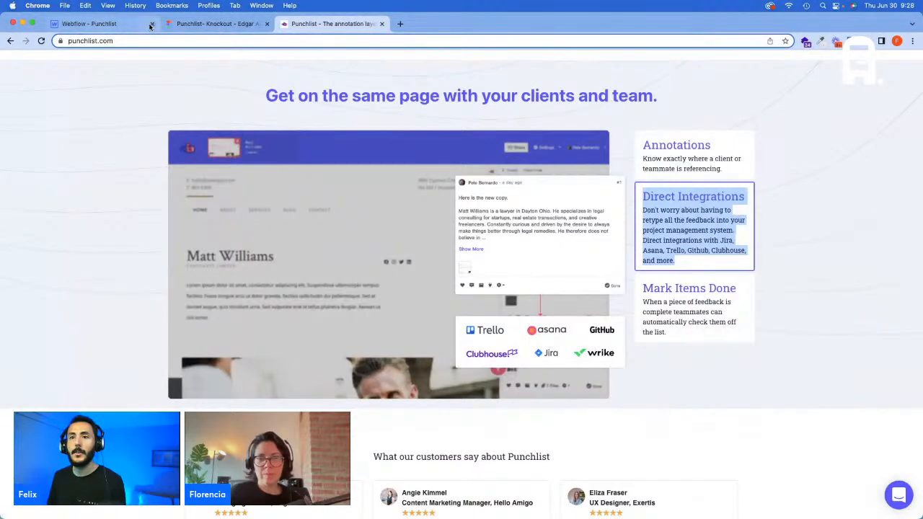
Step: Replace the second card's description in Webflow with the copied Direct Integrations text and clear its formatting
click(114, 27)
click(673, 331)
triple_click(673, 331)
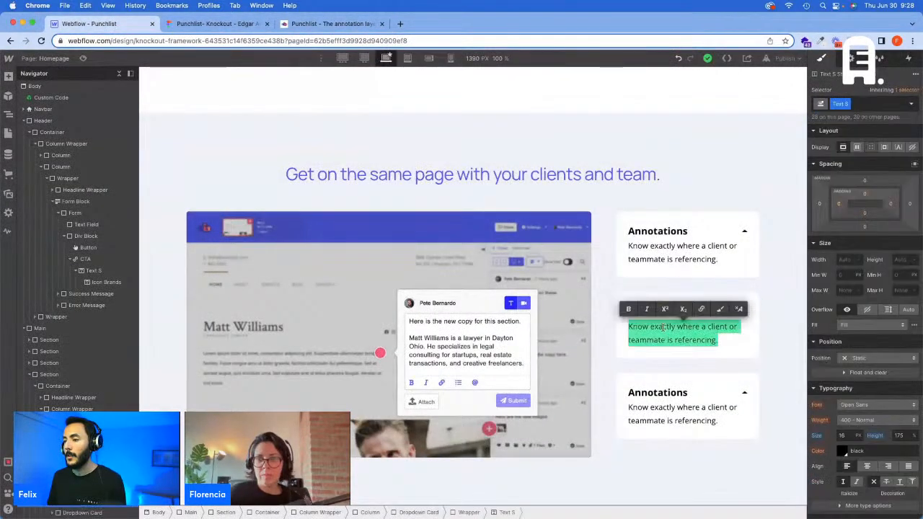
key(cmd+v)
triple_click(687, 396)
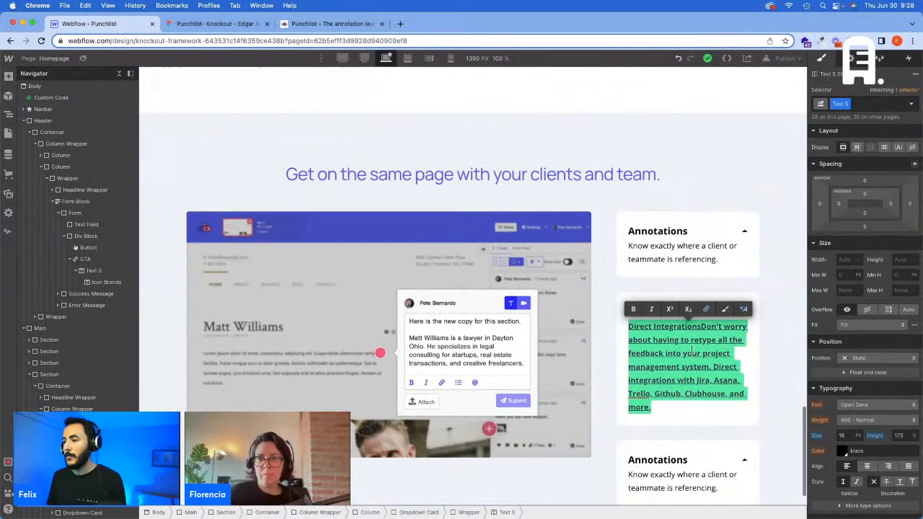
click(739, 310)
click(719, 393)
Step: Cut "Direct Integrations" from the second card's description and replace the card's Annotations title with it
drag(694, 326, 644, 328)
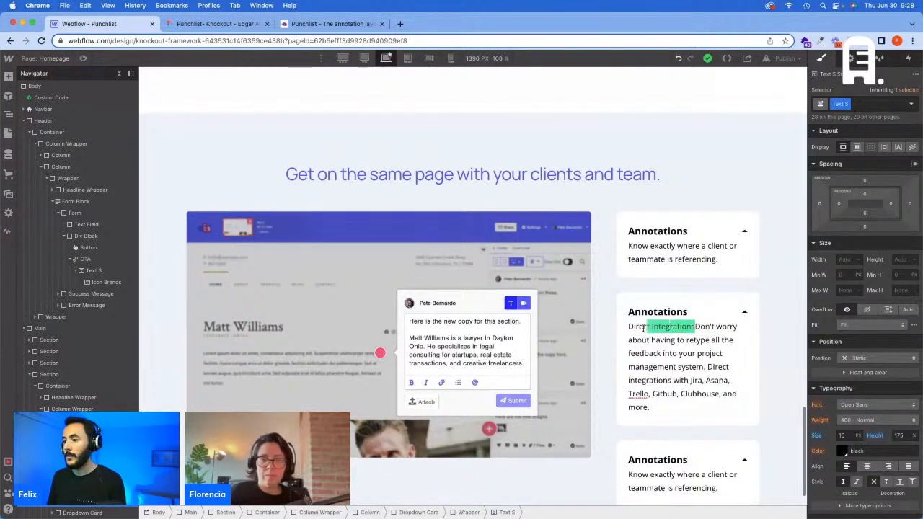
key(super+x)
double_click(646, 312)
key(super+v)
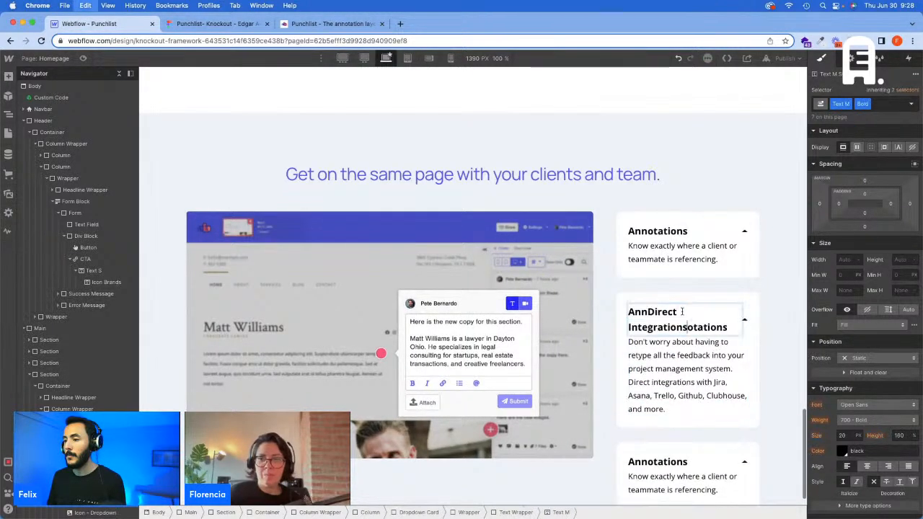
key(super+a)
key(super+v)
click(726, 341)
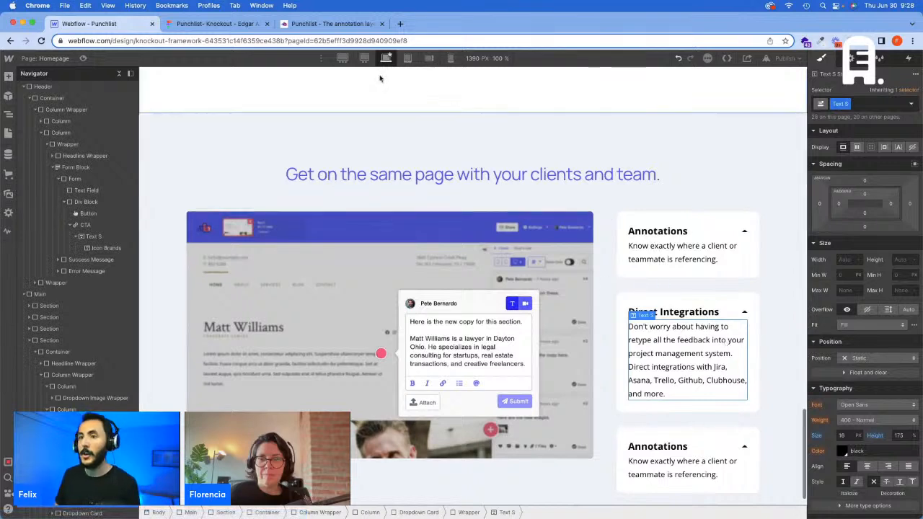
Step: Switch to the live punchlist.com page and copy the Mark Items Done title and description
click(220, 23)
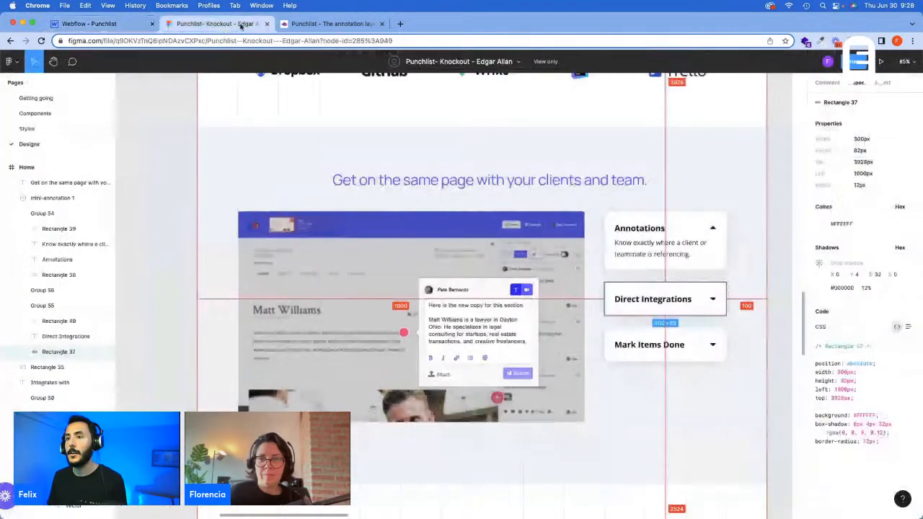
click(328, 24)
right_click(692, 304)
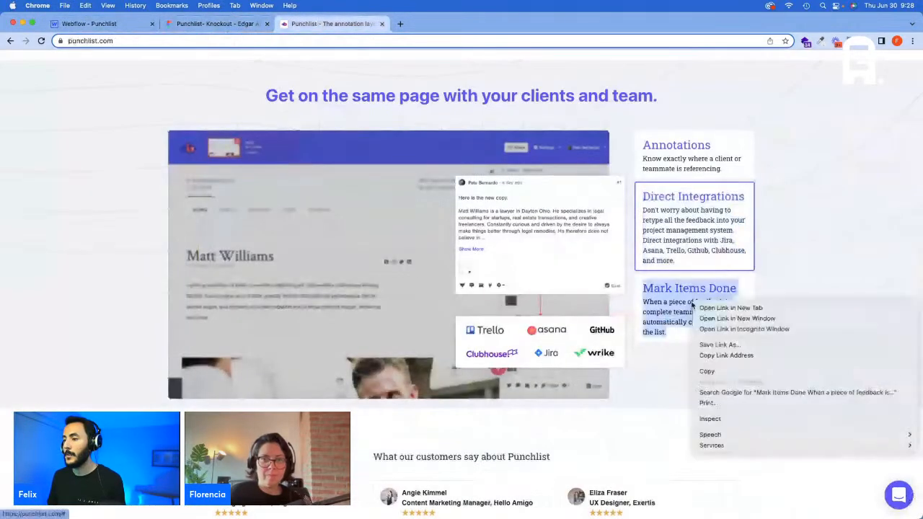
click(709, 372)
Step: Replace the third card's description in Webflow with the copied Mark Items Done text and clear its formatting
key(super+1)
triple_click(673, 476)
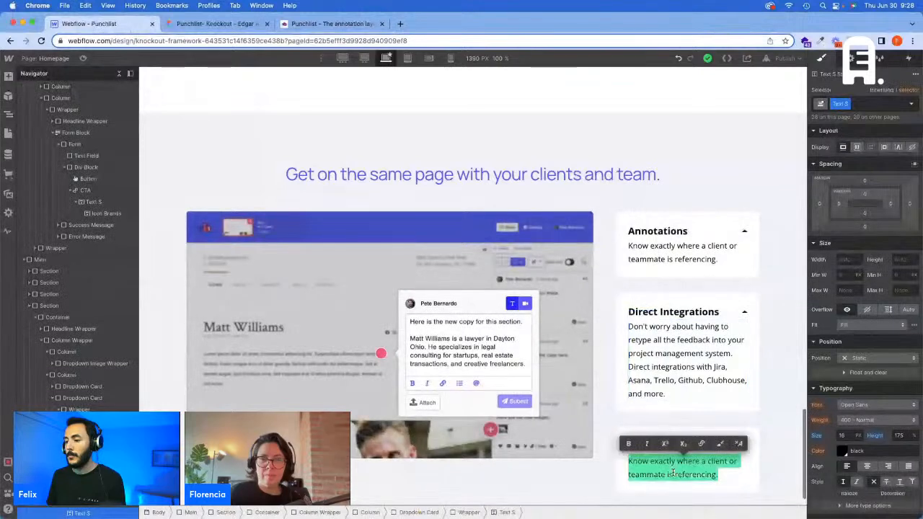
key(ctrl+v)
key(ctrl+a)
click(742, 445)
scroll(741, 446, down, 2)
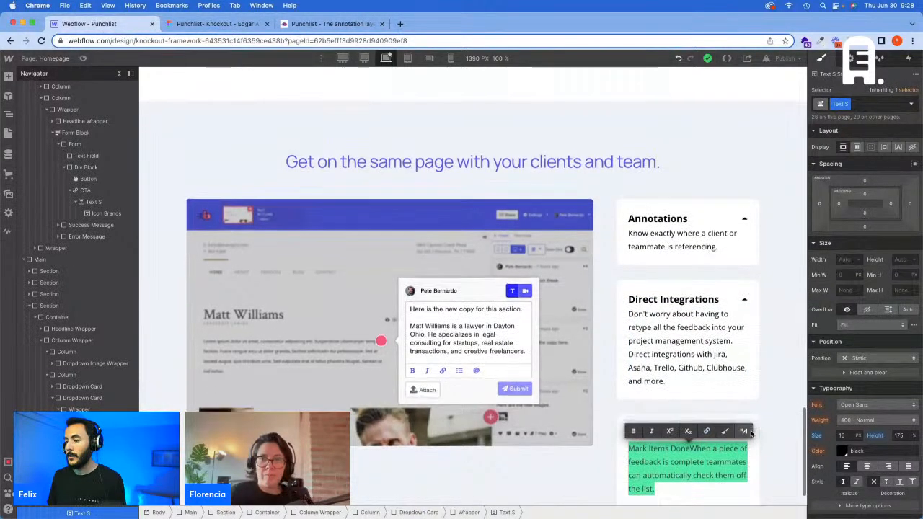
click(690, 426)
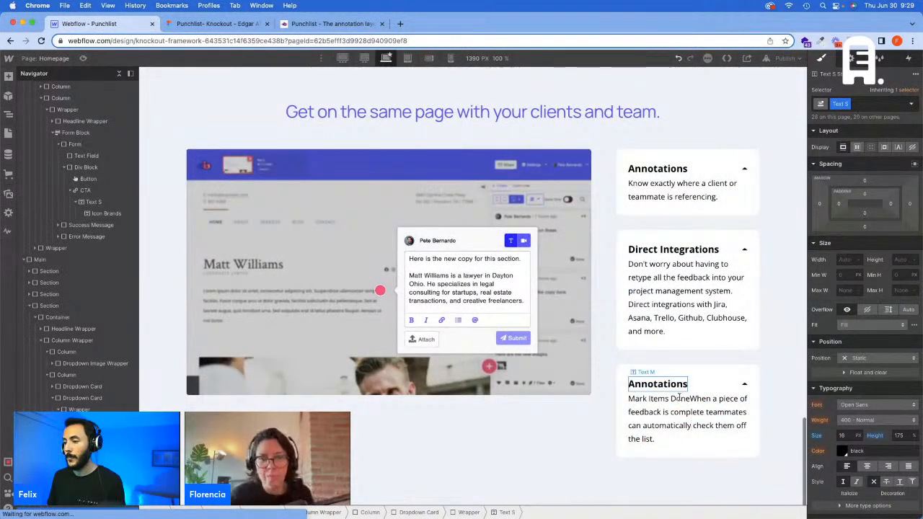
Step: Cut "Mark Items Done" from the third card's description and replace the card's Annotations title with it
drag(690, 398, 628, 398)
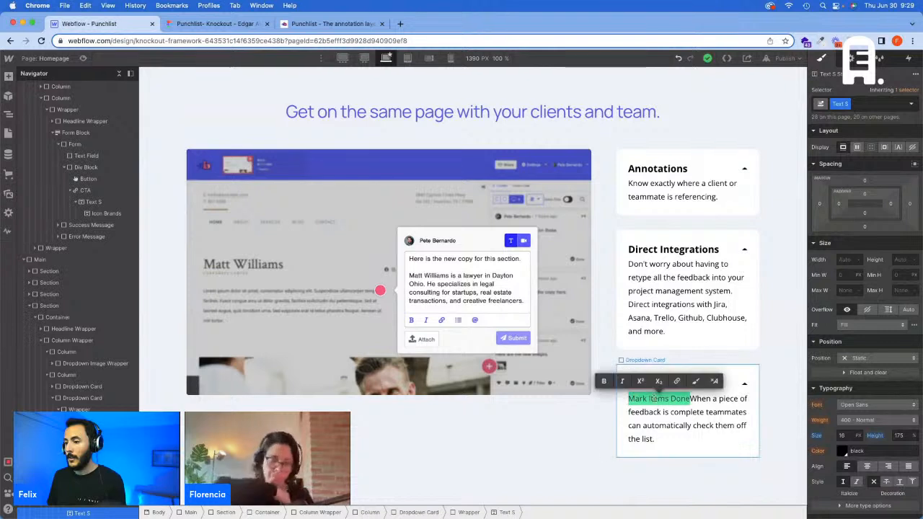
key(ctrl+x)
double_click(674, 384)
key(ctrl+v)
click(767, 372)
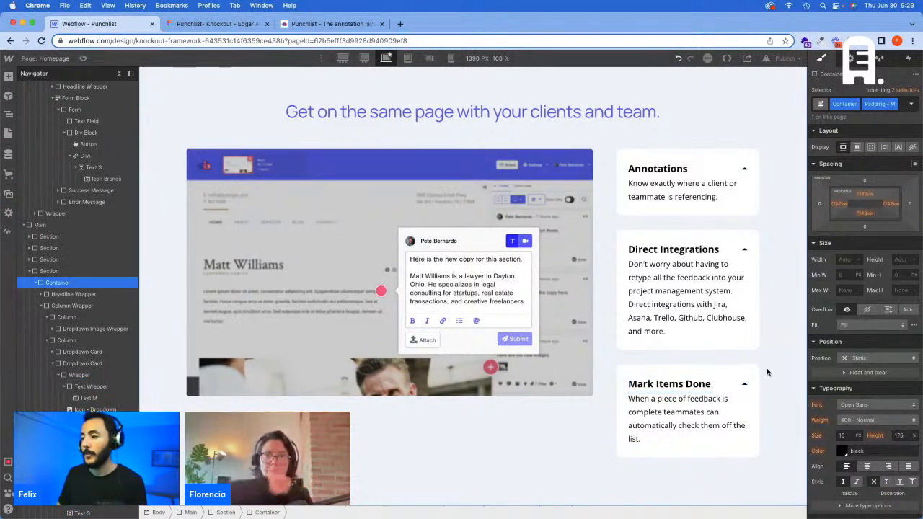
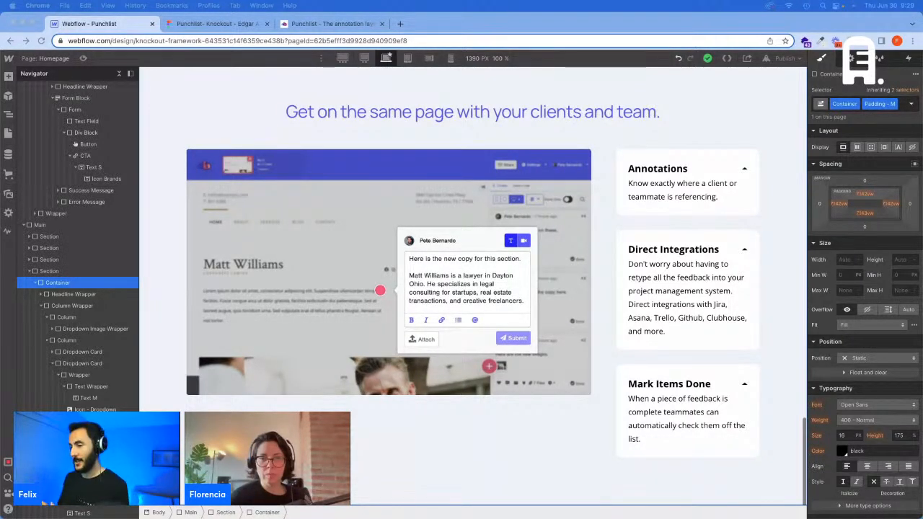
click(678, 285)
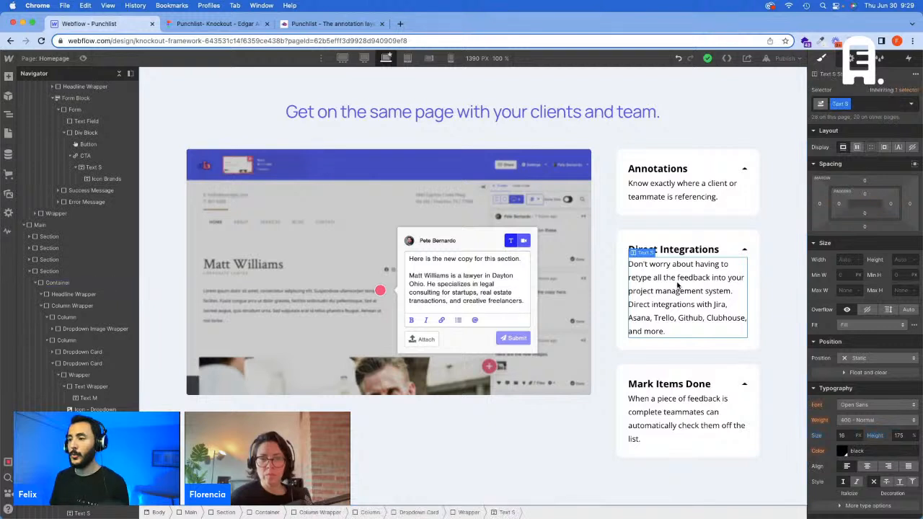
click(661, 240)
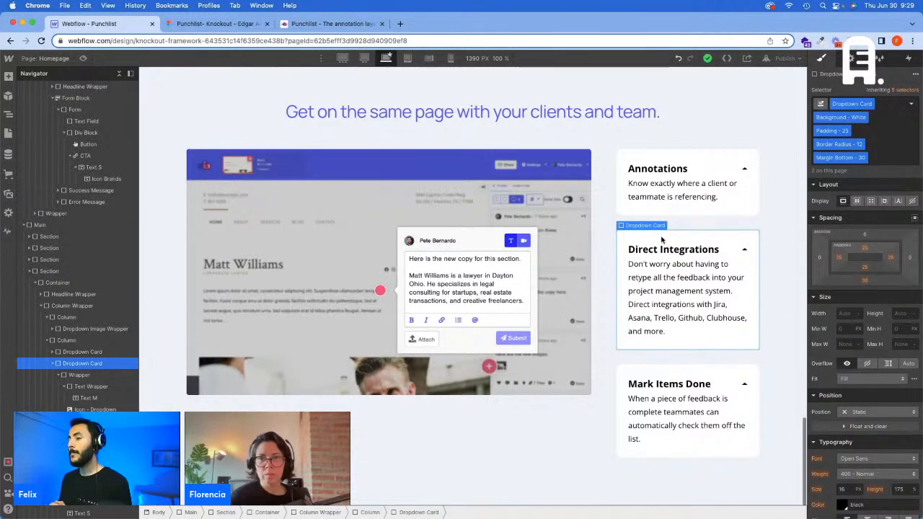
click(659, 277)
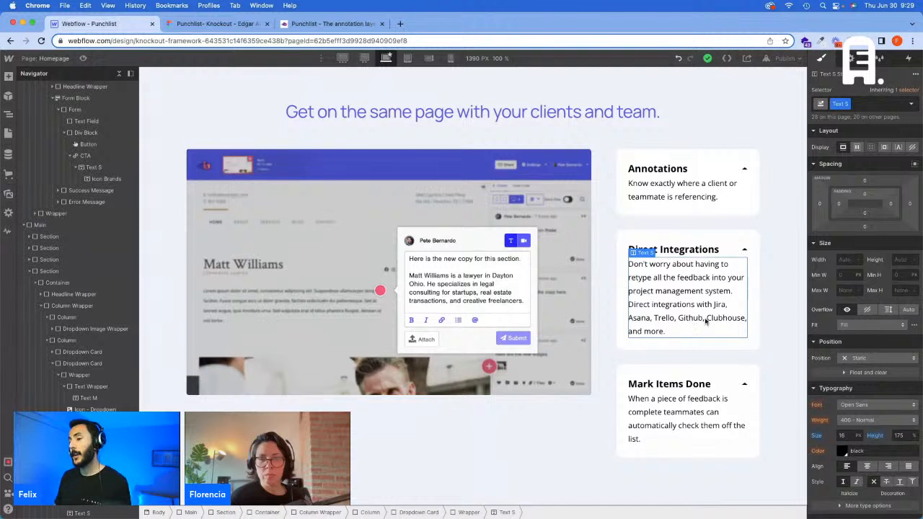
click(744, 249)
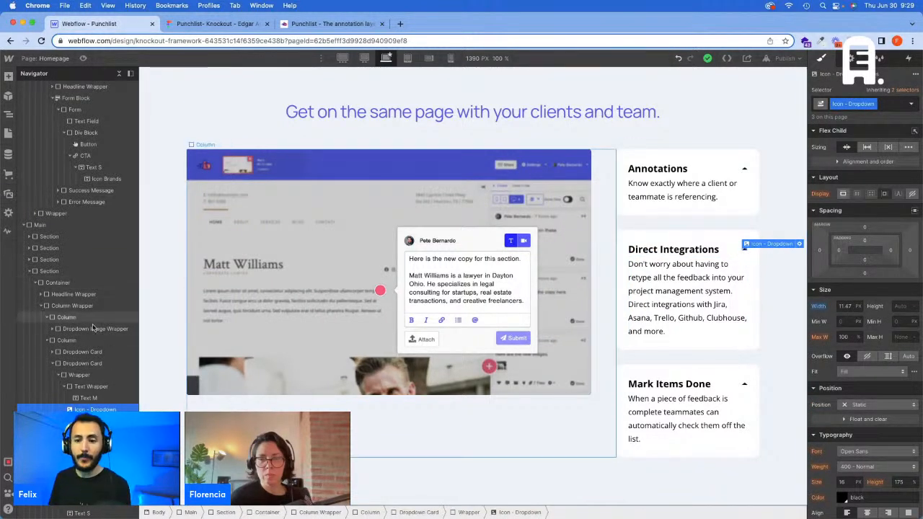
Step: Add a div block at the end of the column that holds the three dropdown cards
click(121, 73)
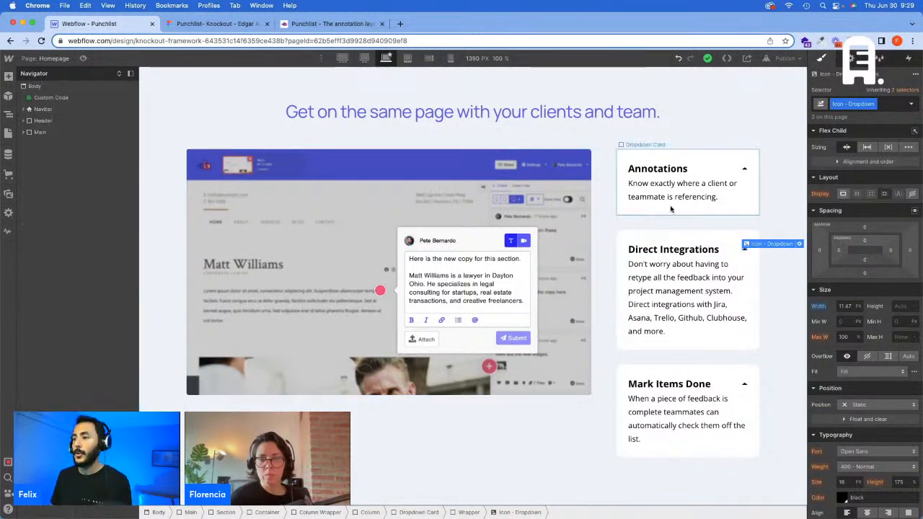
click(716, 209)
key(super+e)
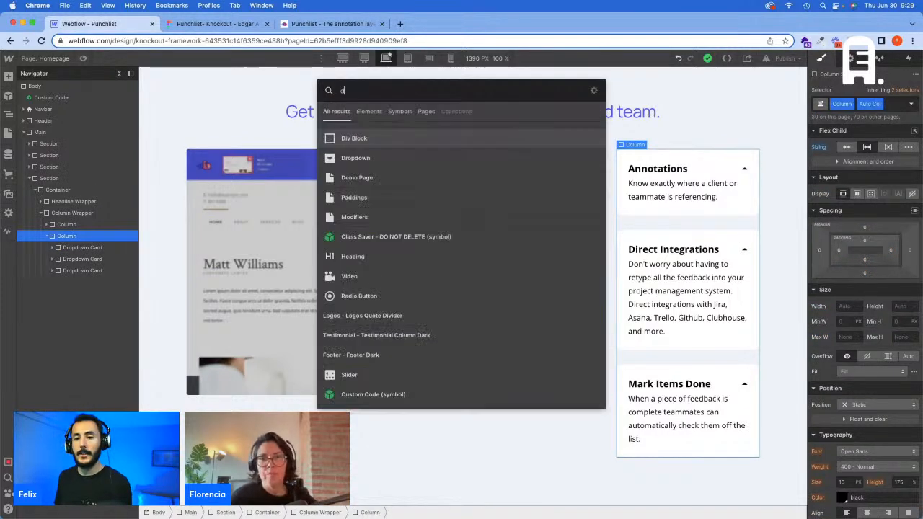
key(Return)
Step: Give the new div block the class "Animation - Dropdown Click"
click(845, 106)
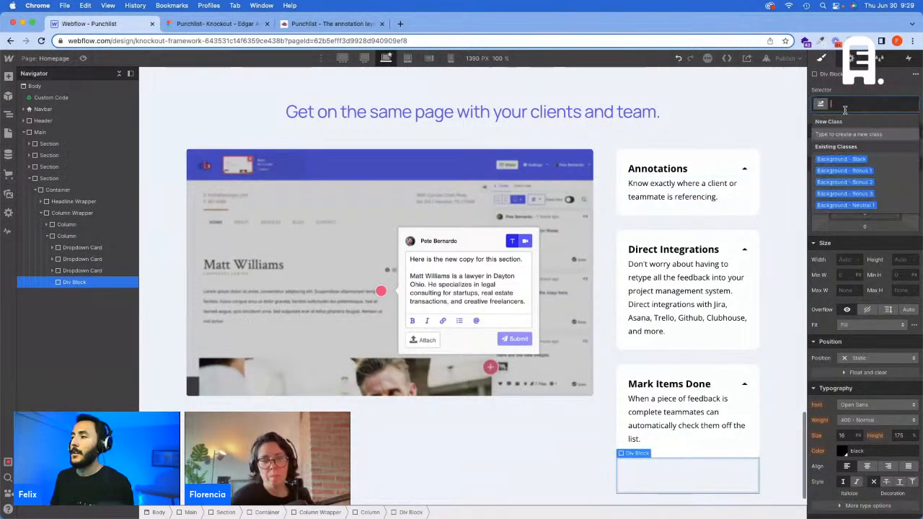
text(Anim)
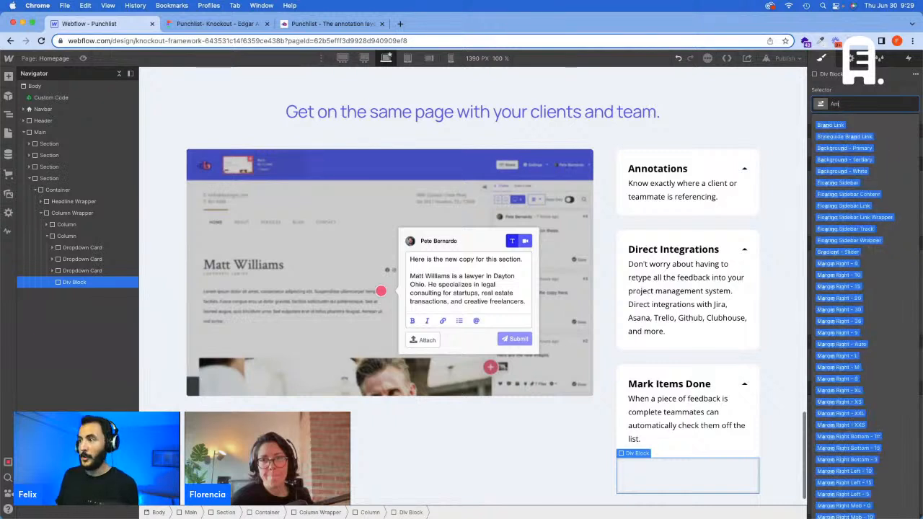
text(atio)
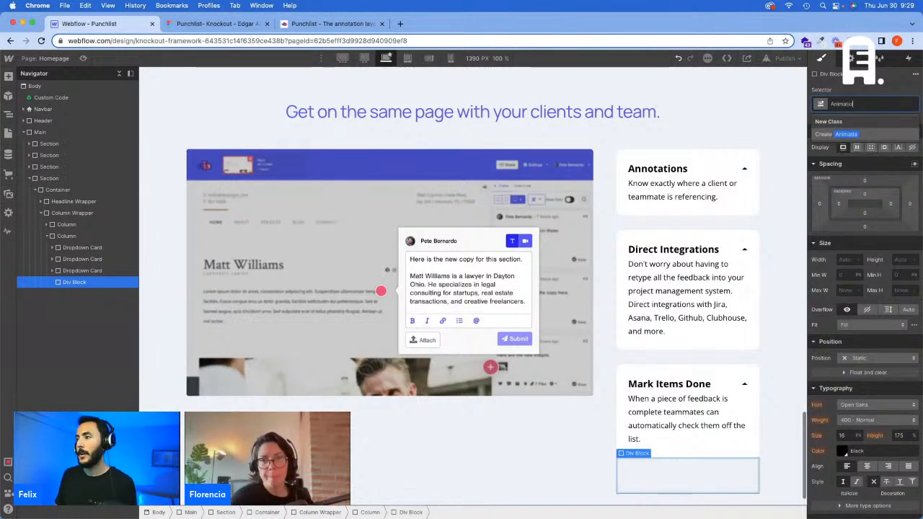
text(n - Cl)
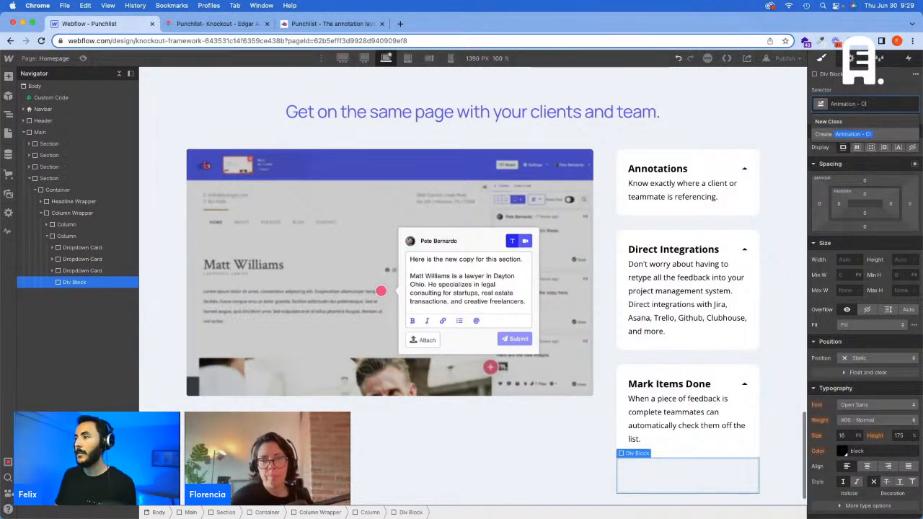
key(BackSpace)
key(BackSpace)
text(D)
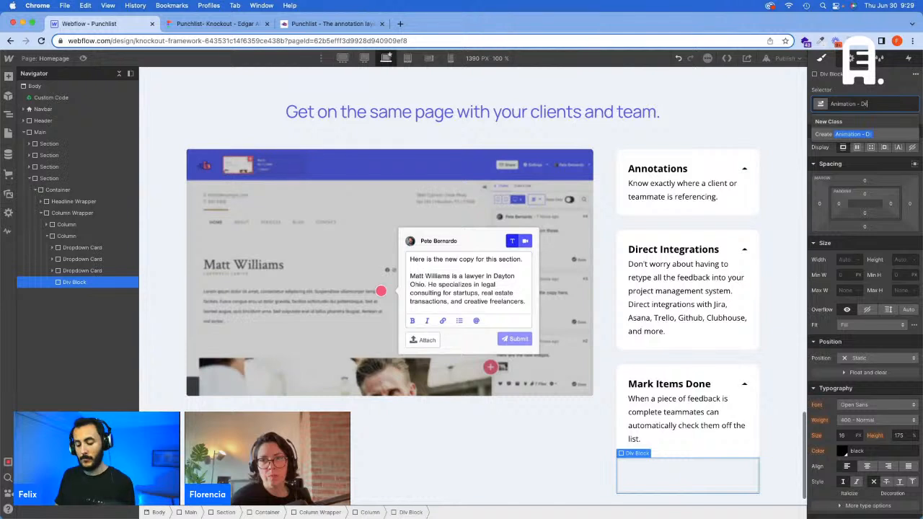
text(ropdo)
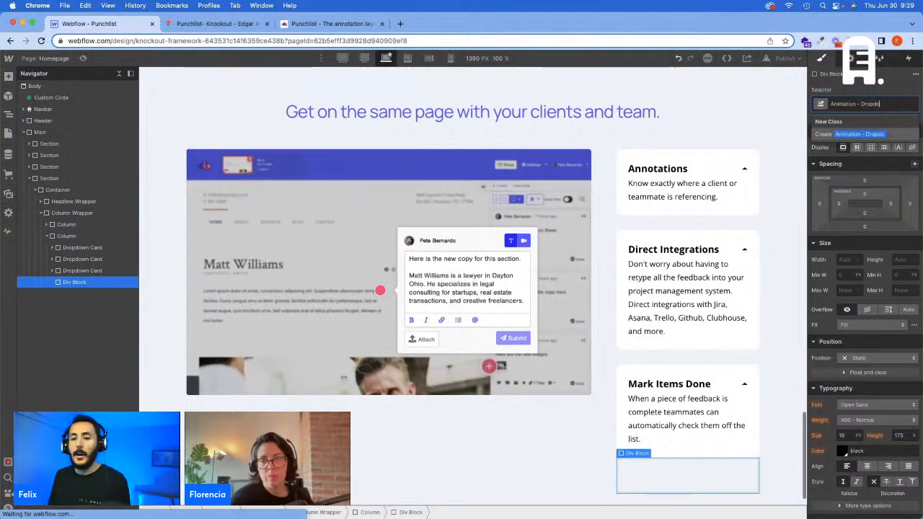
text(wn Click)
key(Return)
Step: Duplicate the Animation - Dropdown Click div and replace the copy's class with "Animation - Dropdown Icon"
key(super+c)
key(super+v)
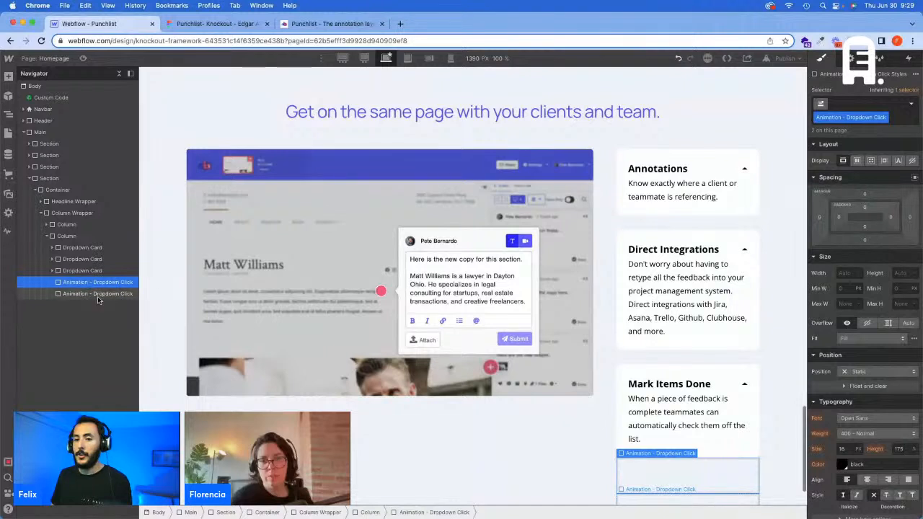
click(98, 294)
click(861, 103)
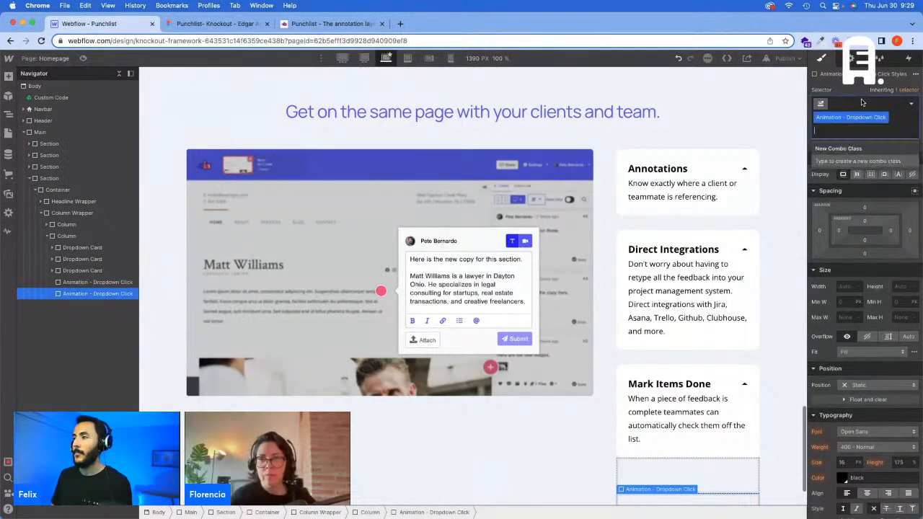
key(BackSpace)
key(BackSpace)
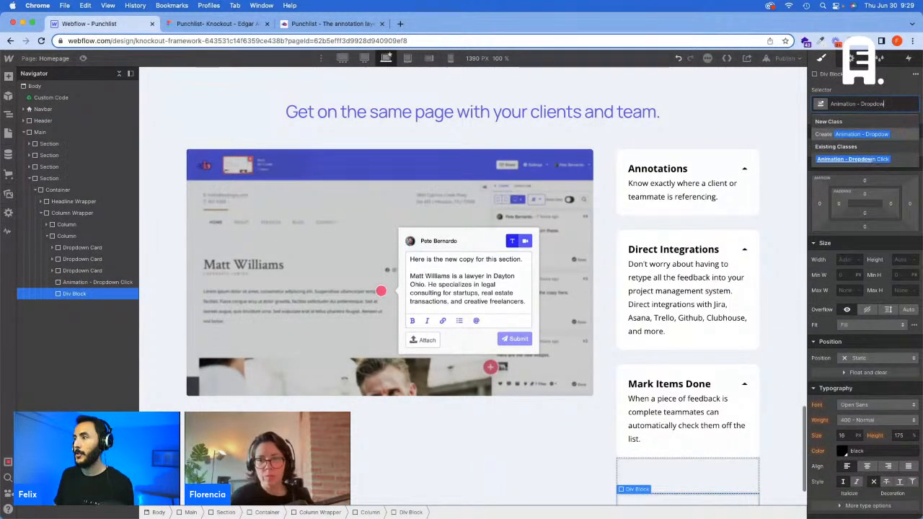
key(BackSpace)
key(BackSpace)
key(BackSpace)
key(BackSpace)
key(BackSpace)
key(BackSpace)
key(BackSpace)
text(U)
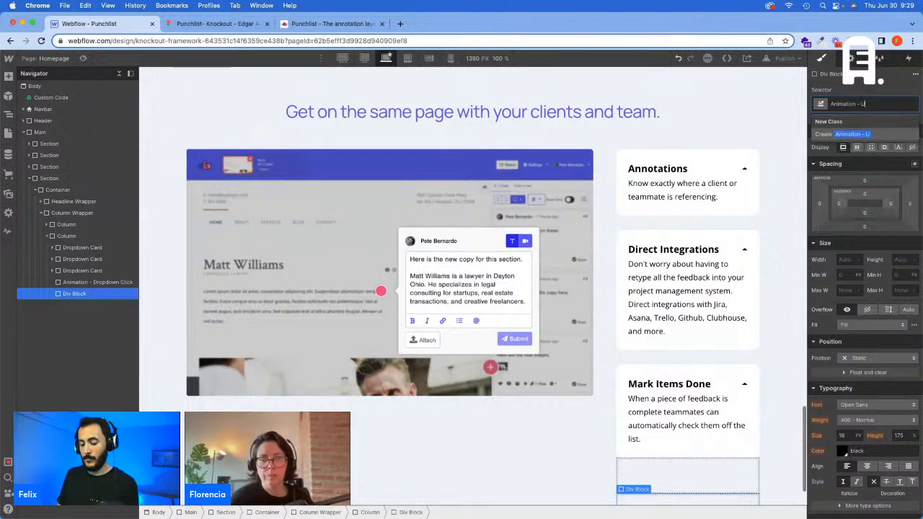
text(ropdown Icon)
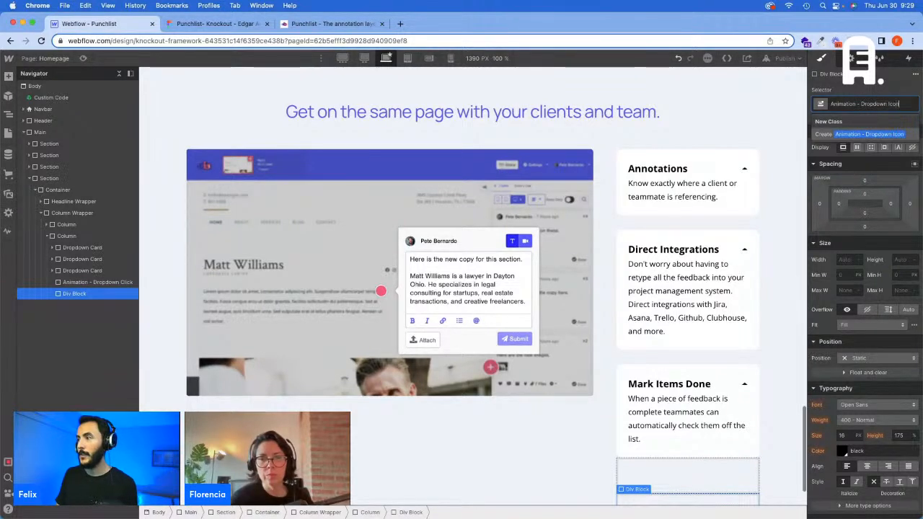
key(Return)
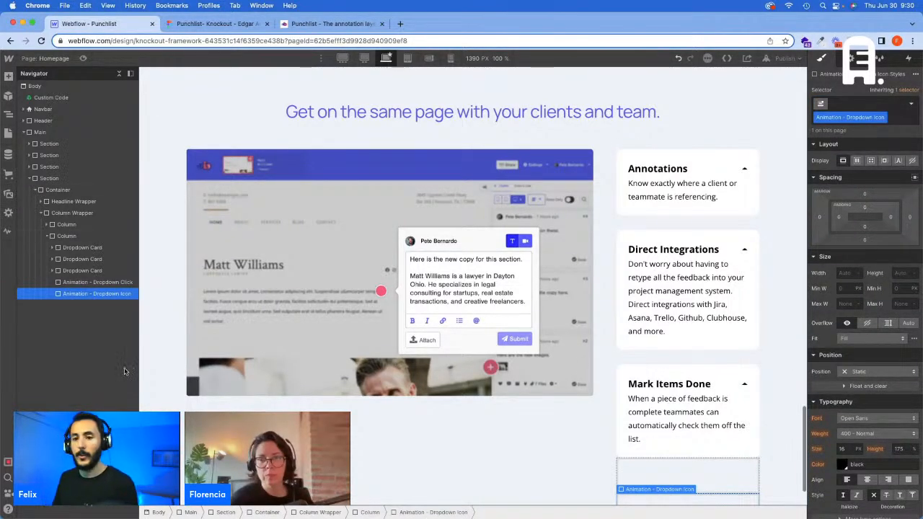
Step: Duplicate the Animation - Dropdown Icon div and replace the copy's class with "Animation - Dropdown Content"
key(super+d)
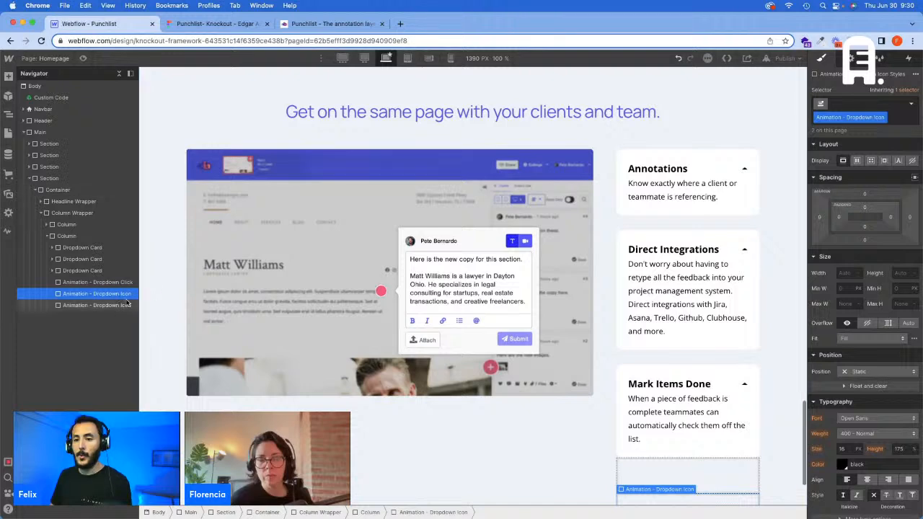
click(871, 103)
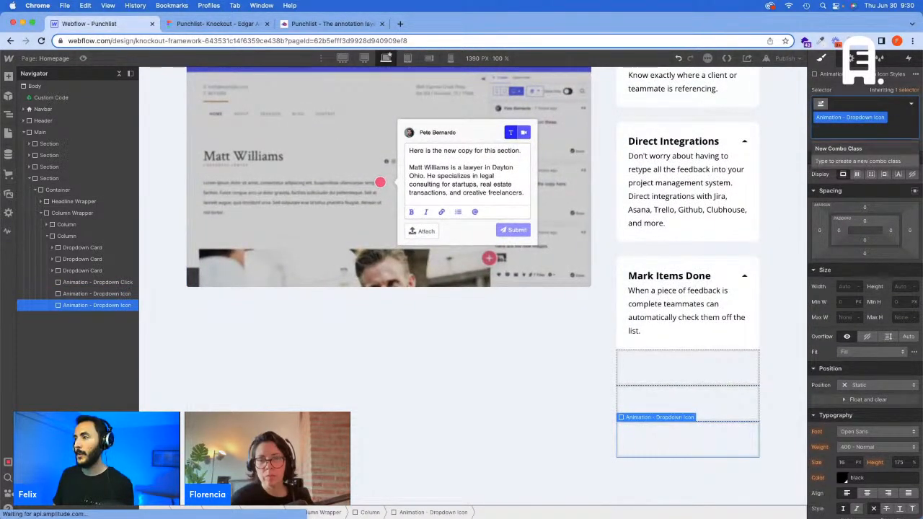
key(BackSpace)
key(super+v)
text(C)
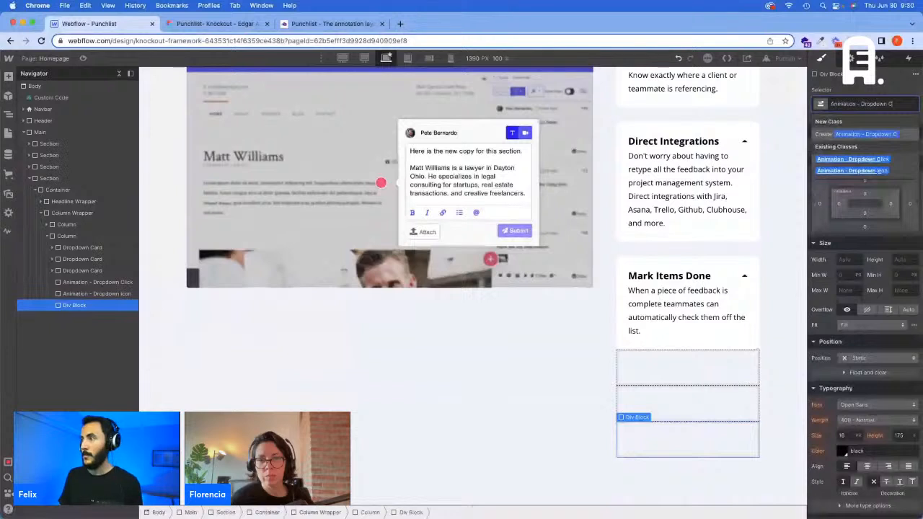
text(ontent)
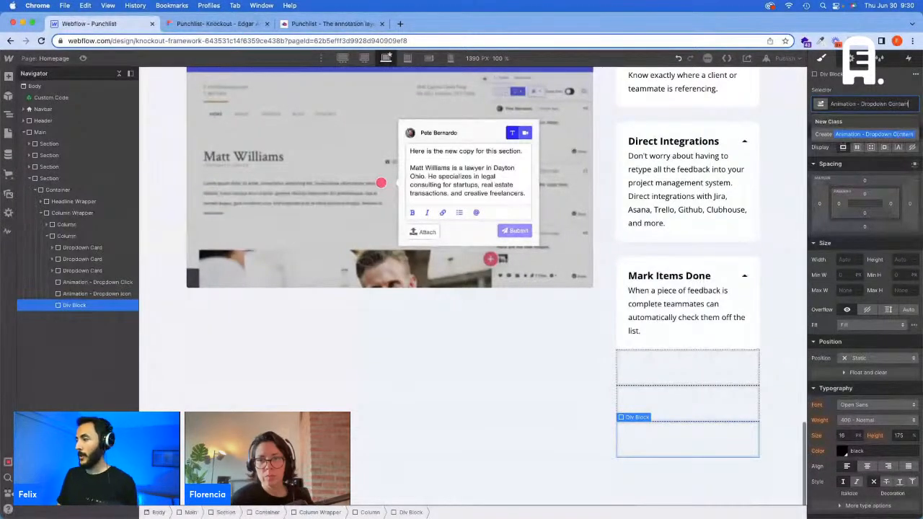
key(Return)
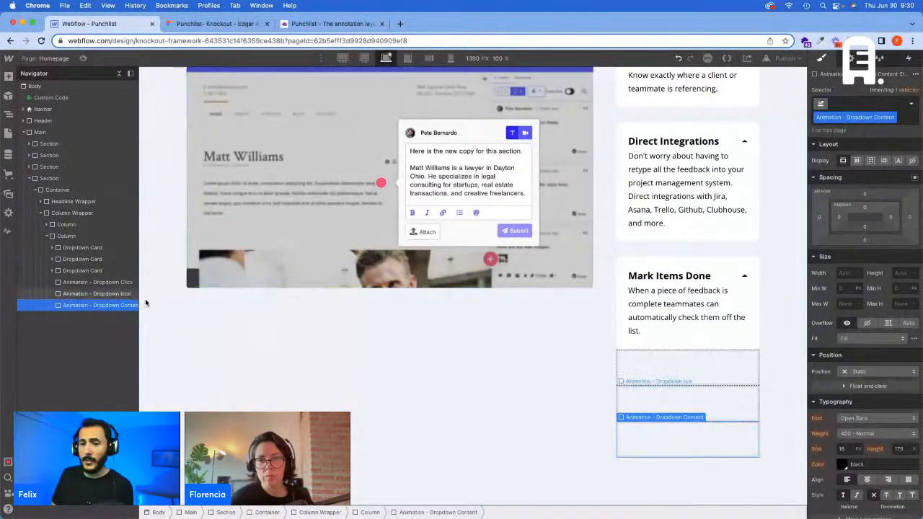
Step: Add a mouse click (tap) trigger to the Animation - Dropdown Click div, with Start an animation as its first-click action
click(88, 282)
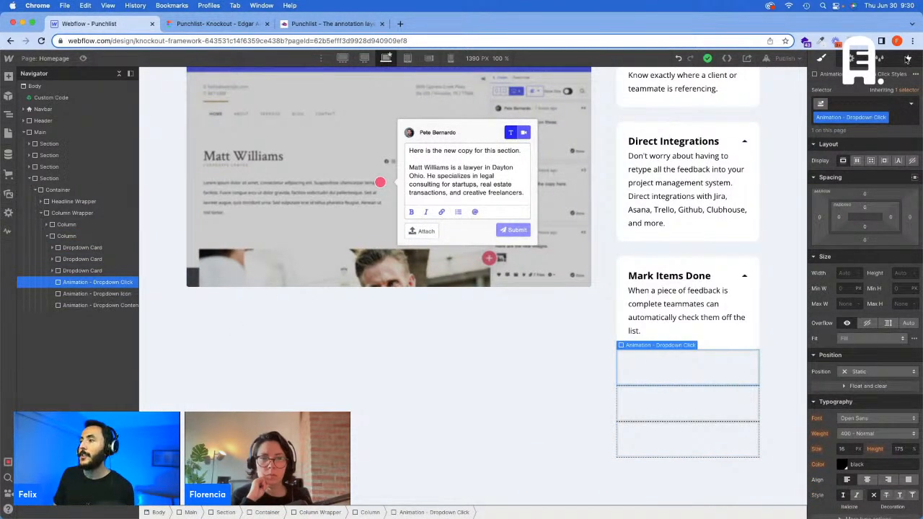
click(908, 58)
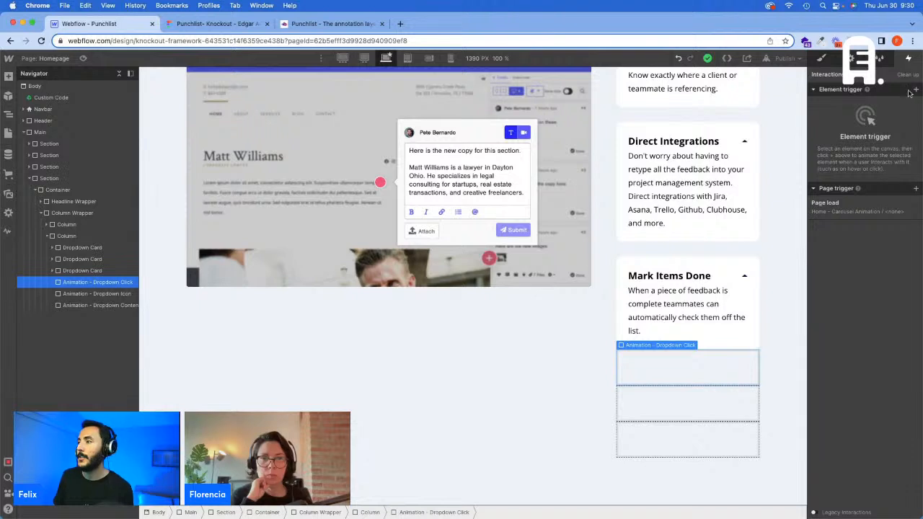
click(913, 89)
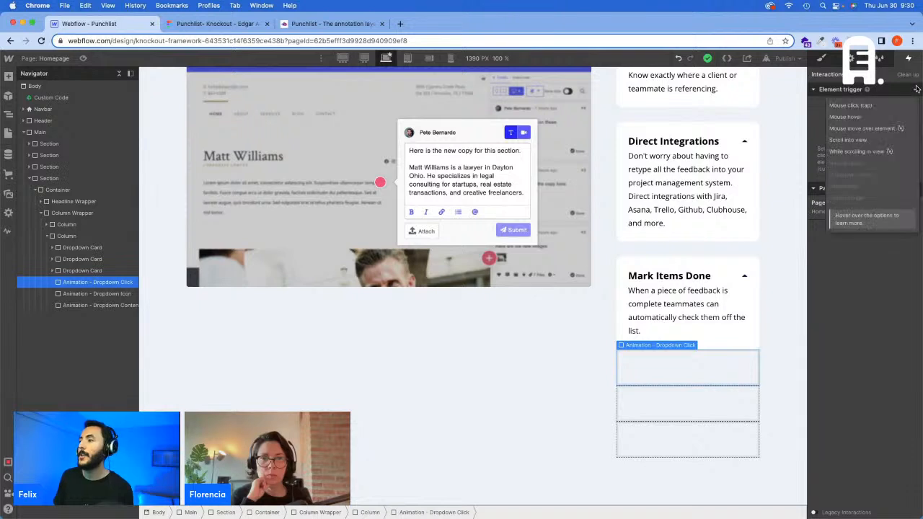
click(884, 106)
click(865, 141)
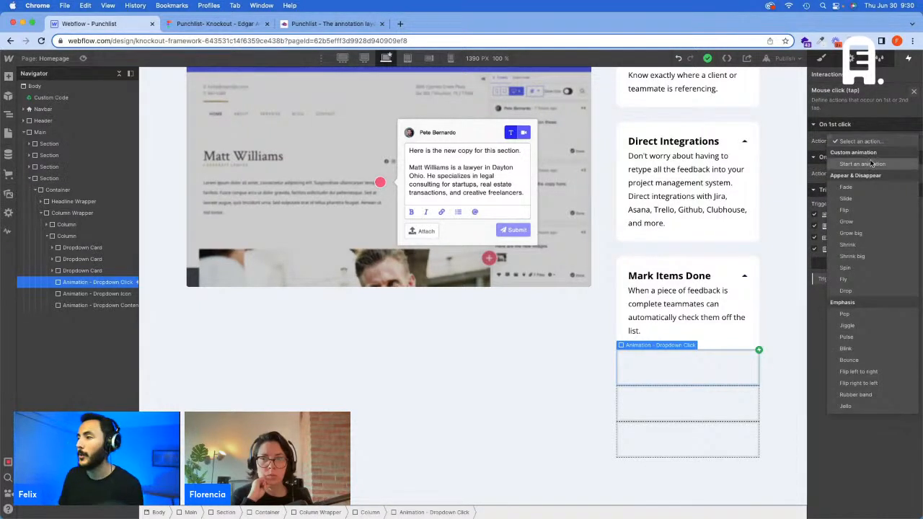
click(870, 164)
Step: Create a new timed animation for the first click and give it a name beginning with "Home - Dro"
click(913, 157)
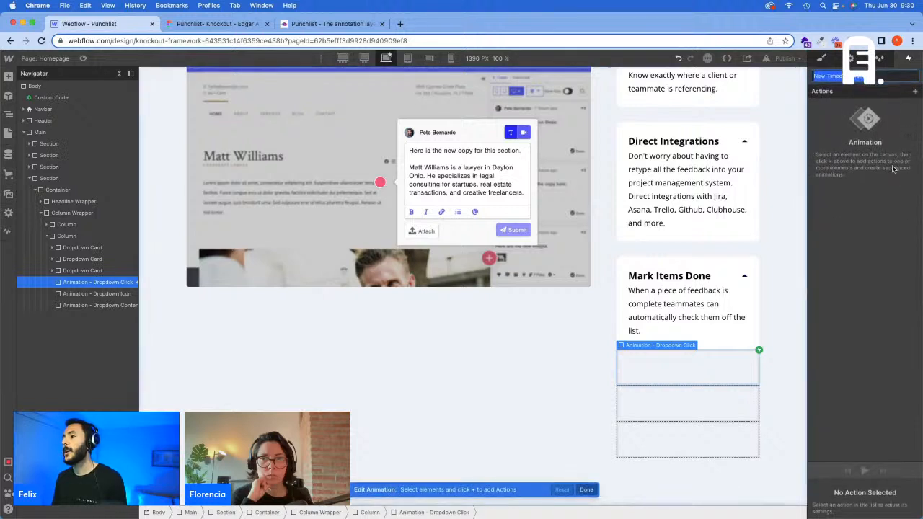
text(Home)
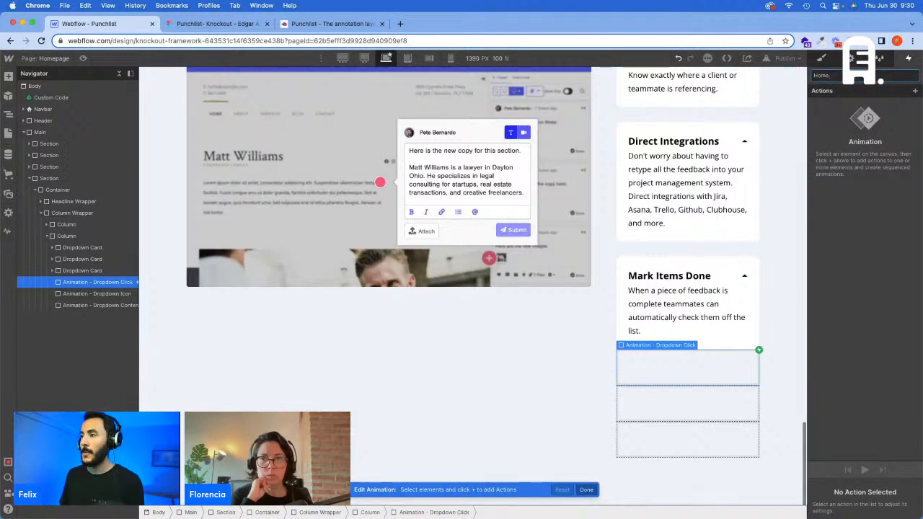
text( - Dro)
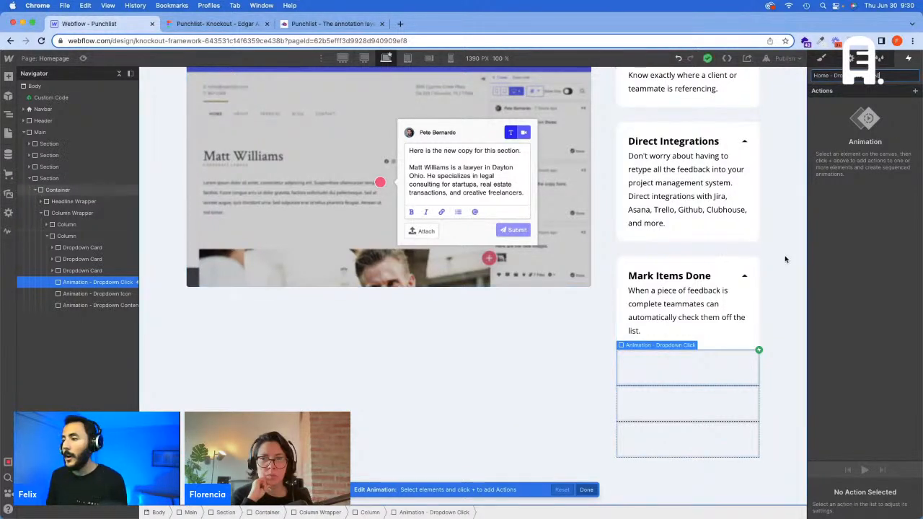
click(649, 373)
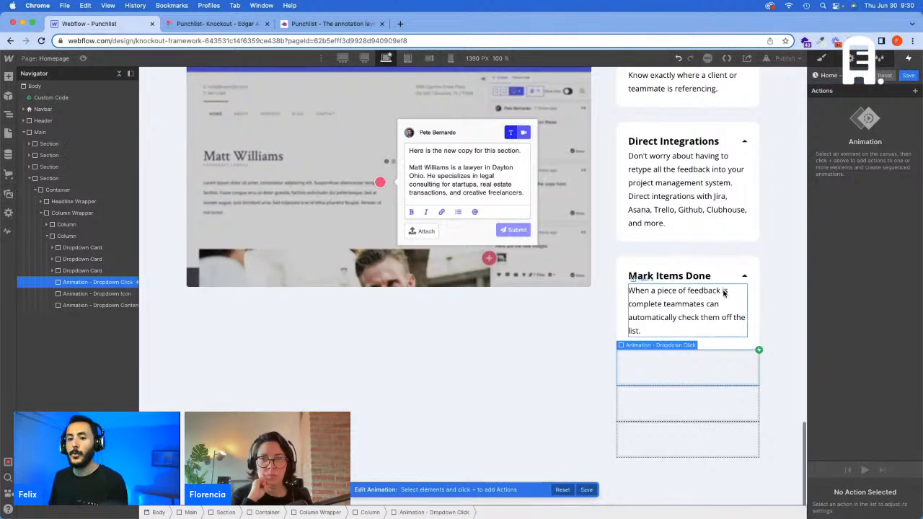
Step: Add a Size action for the Animation - Dropdown Content div with height 0 px, set as the initial state
click(914, 92)
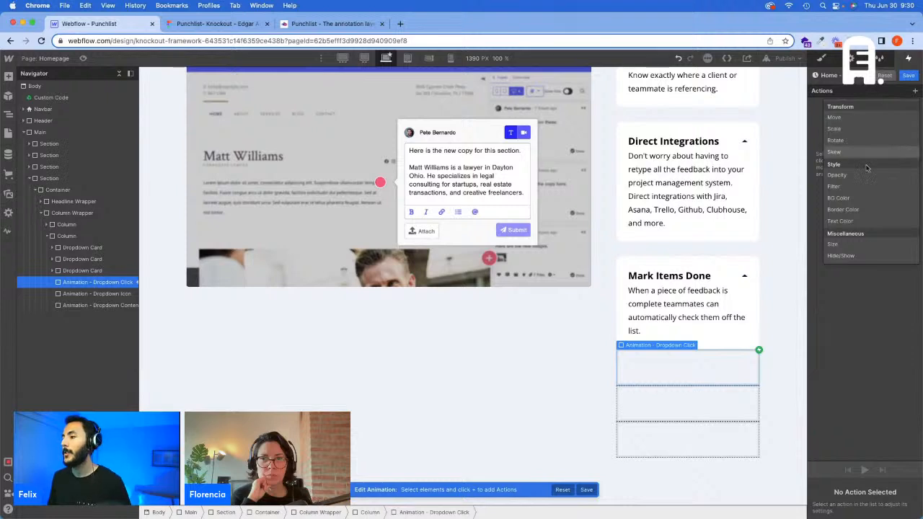
click(669, 419)
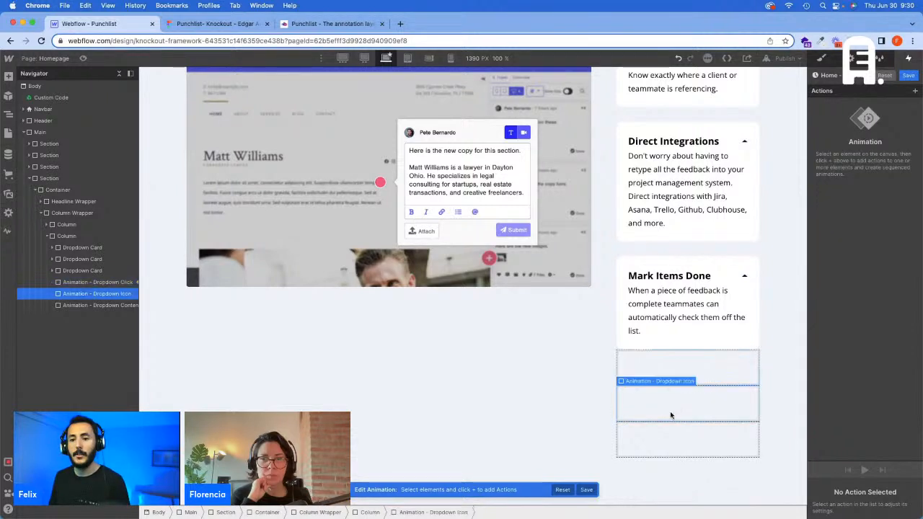
click(670, 413)
click(914, 91)
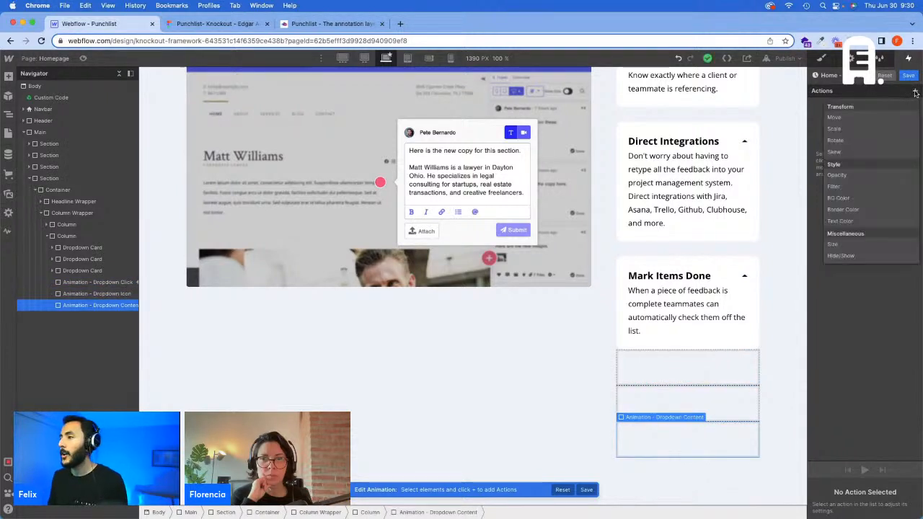
click(835, 245)
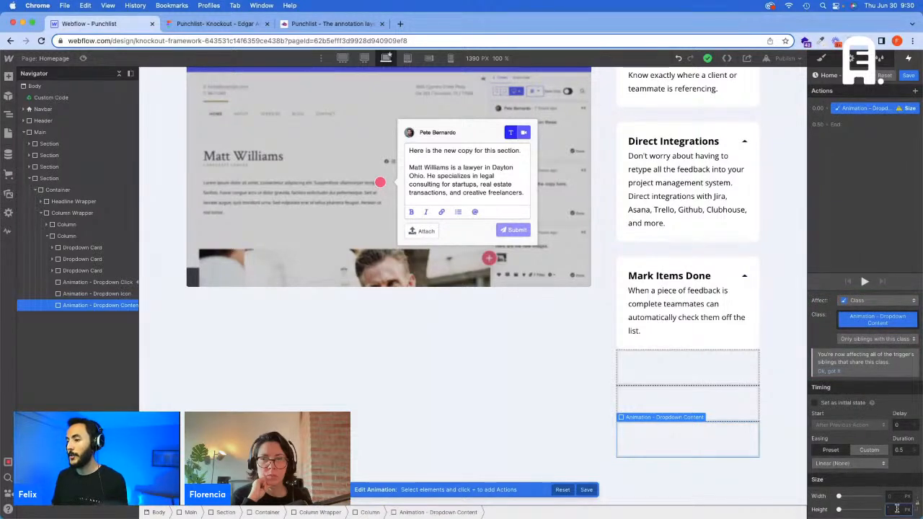
click(896, 509)
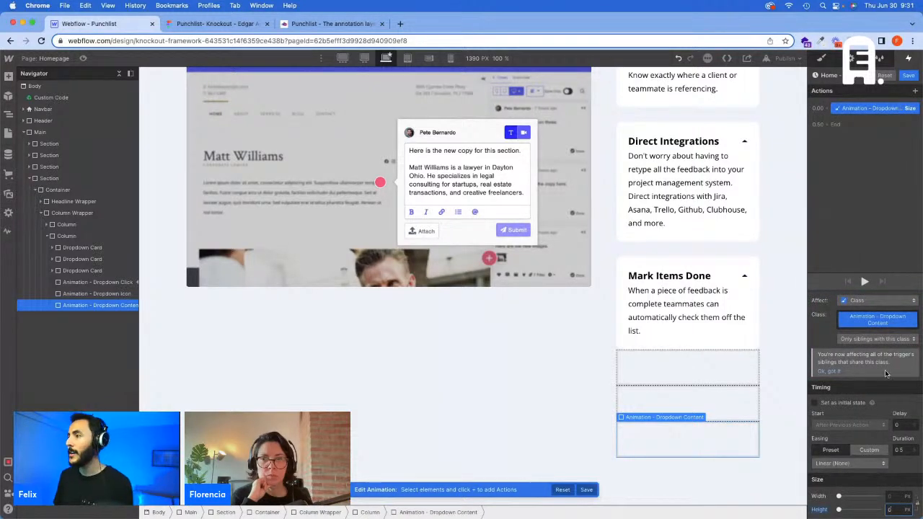
click(843, 402)
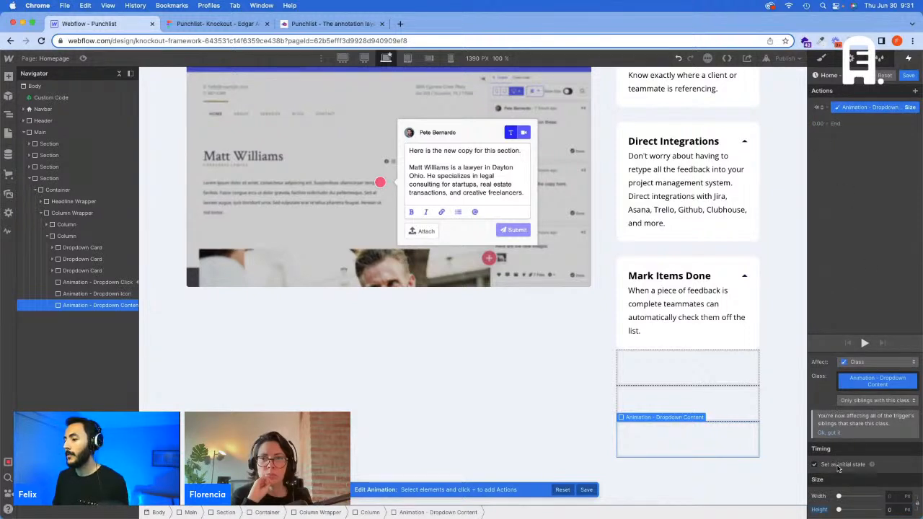
Step: Add a second Size action for the Animation - Dropdown Content div with height Auto and save the open animation
click(834, 124)
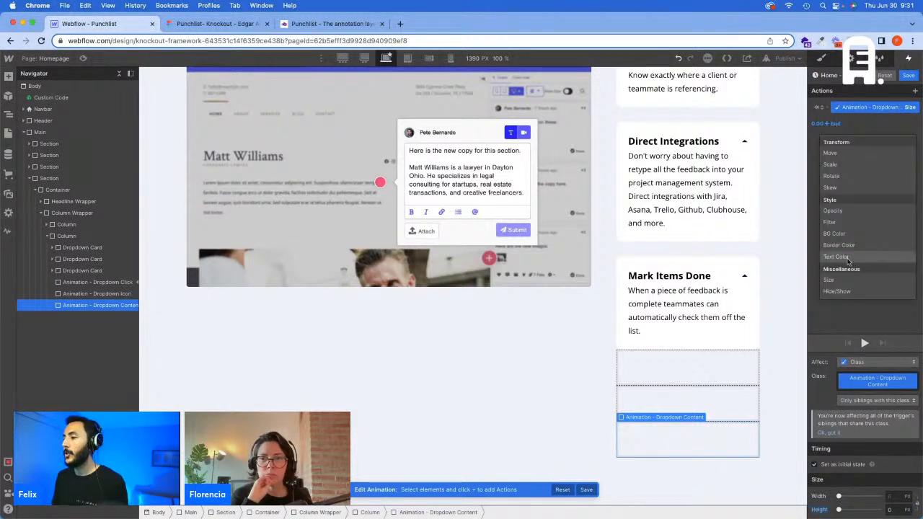
click(844, 282)
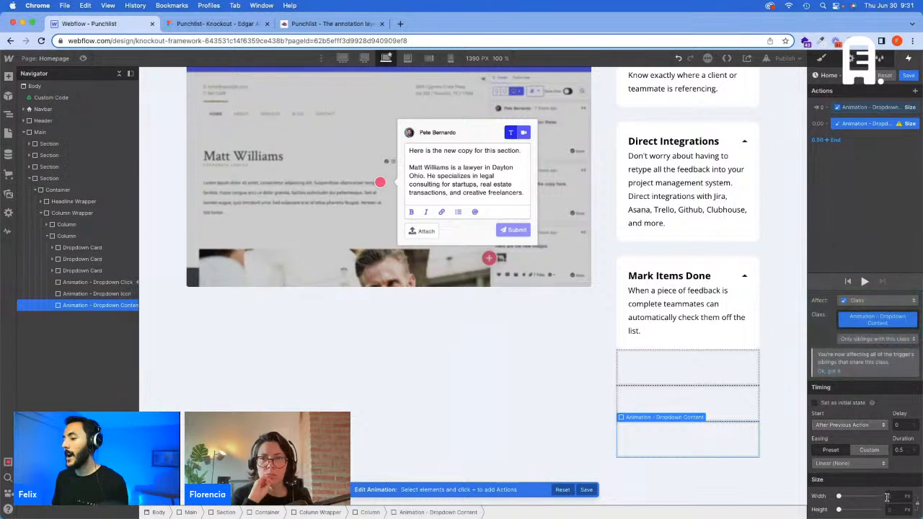
click(905, 511)
click(906, 508)
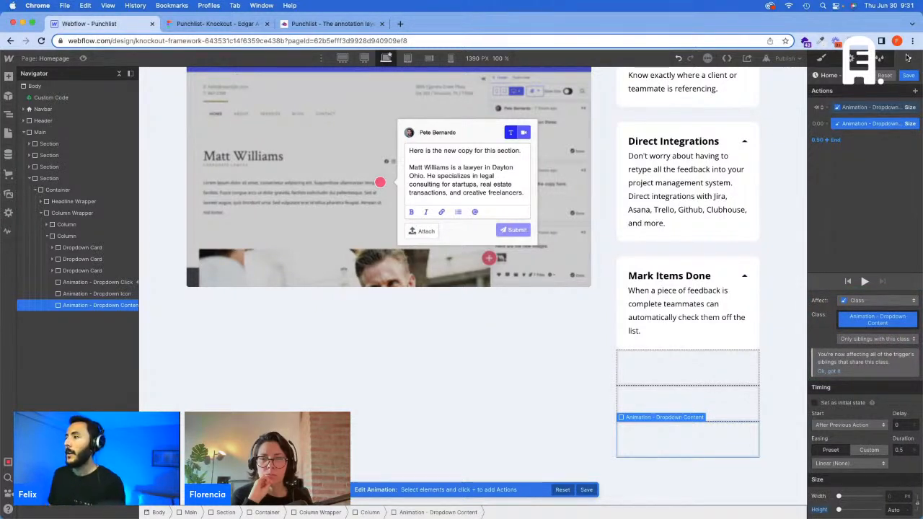
click(910, 76)
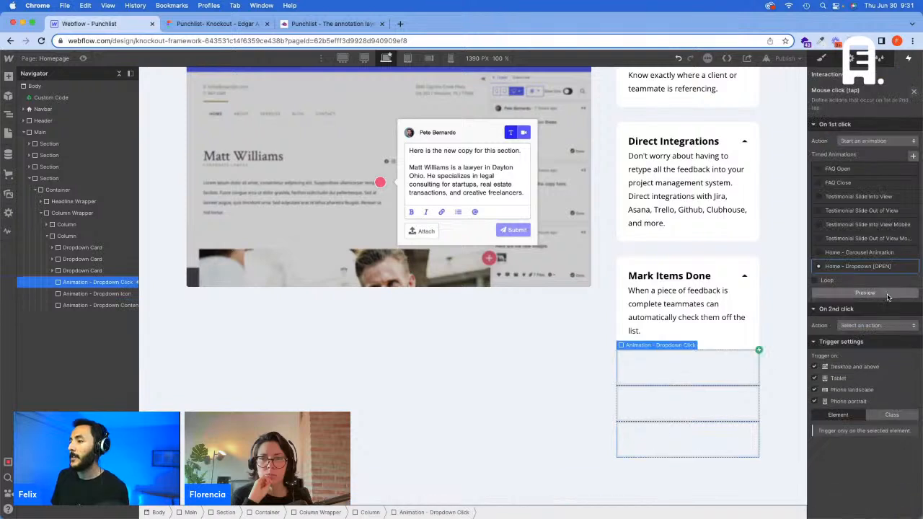
Step: Set the second-click action to Start an animation and duplicate the Home - Dropdown [OPEN] animation for it
click(875, 326)
click(865, 270)
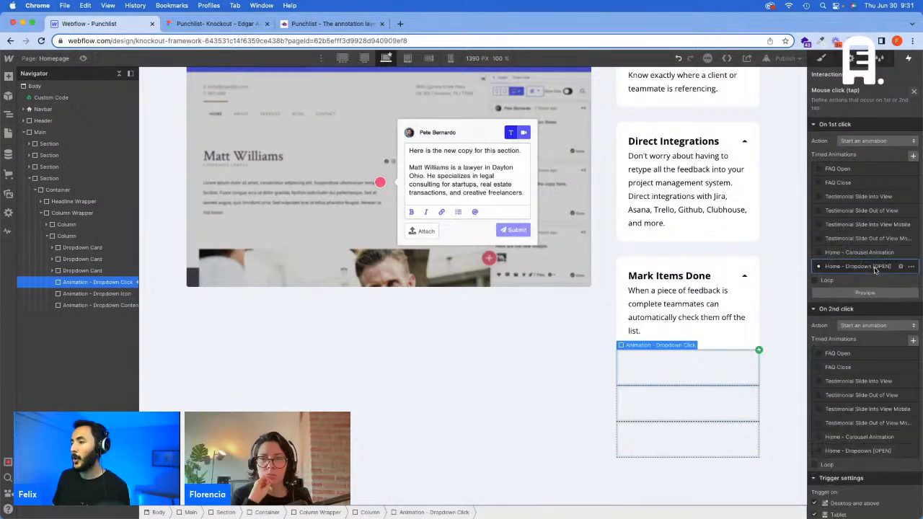
scroll(901, 382, down, 2)
click(910, 392)
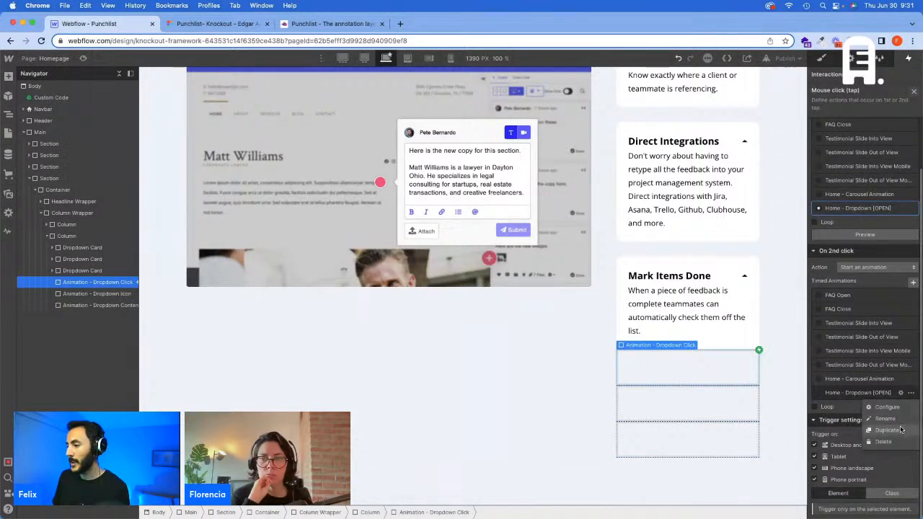
click(901, 430)
click(899, 421)
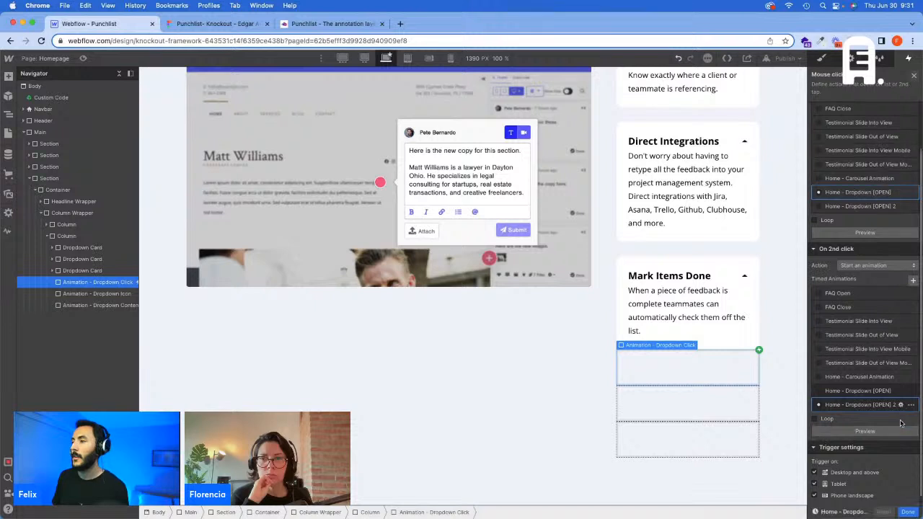
Step: Rename the duplicated animation as "Home - Dropdown [CLOSE]"
click(887, 76)
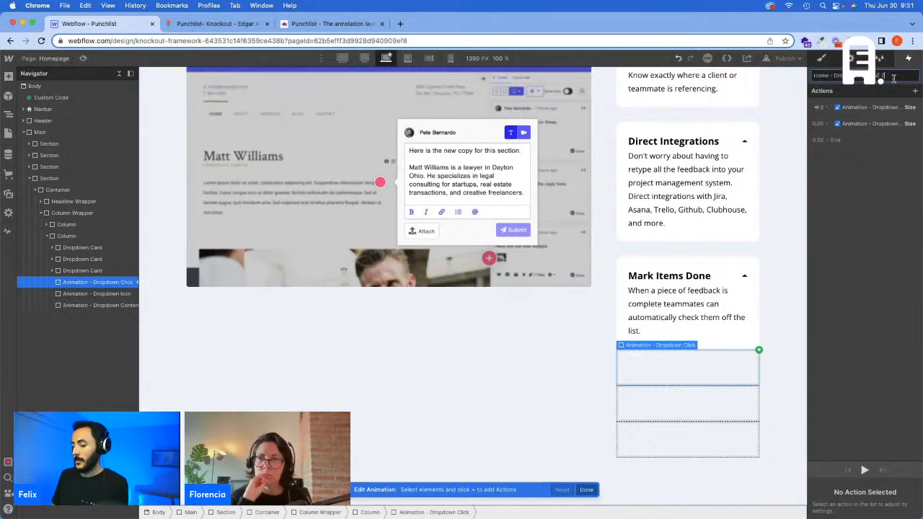
key(BackSpace)
key(BackSpace)
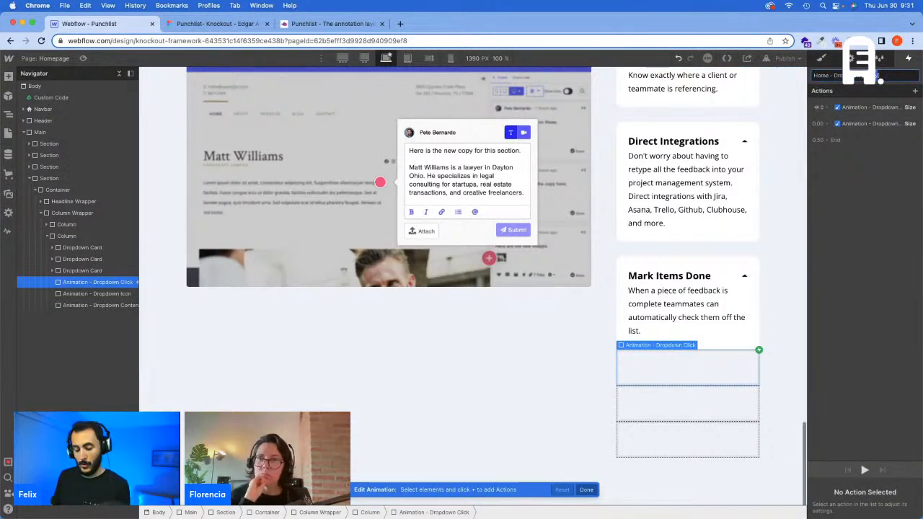
Step: Delete the auto-height Size action from the close animation and turn off the initial state on the 0 px one
click(876, 107)
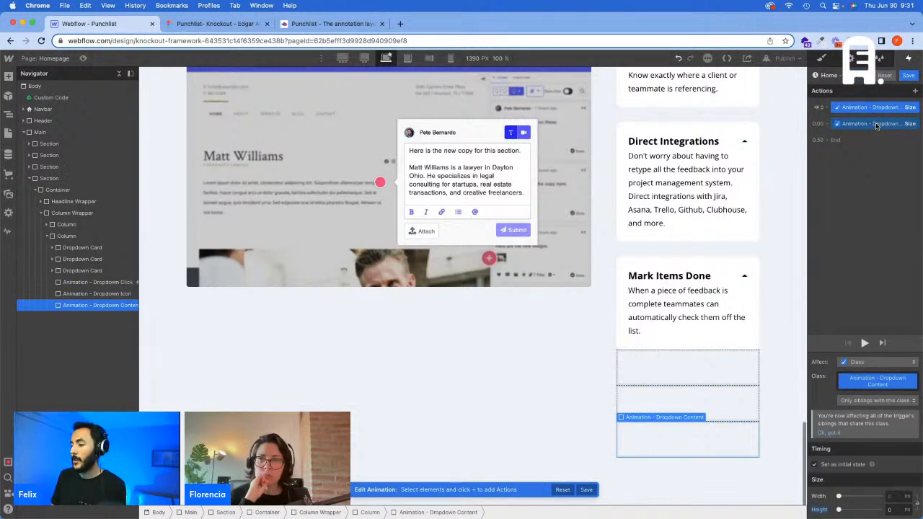
click(876, 125)
key(Delete)
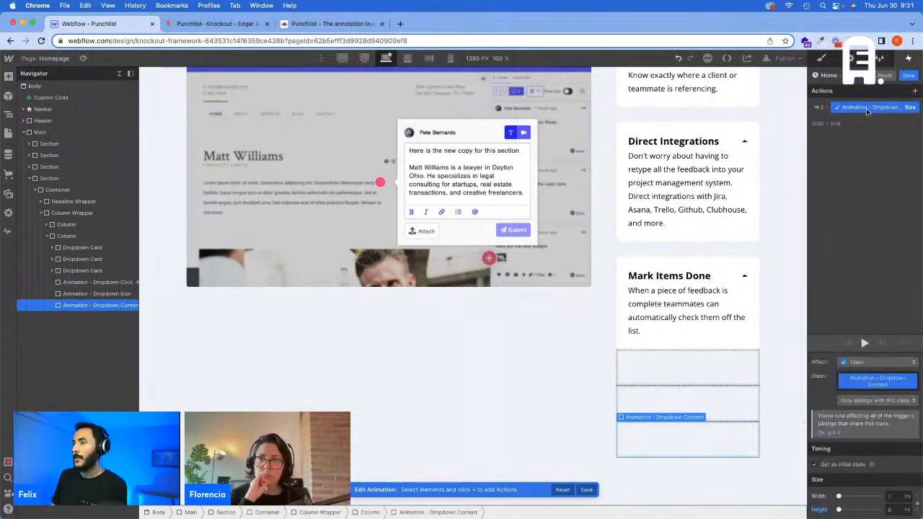
click(833, 465)
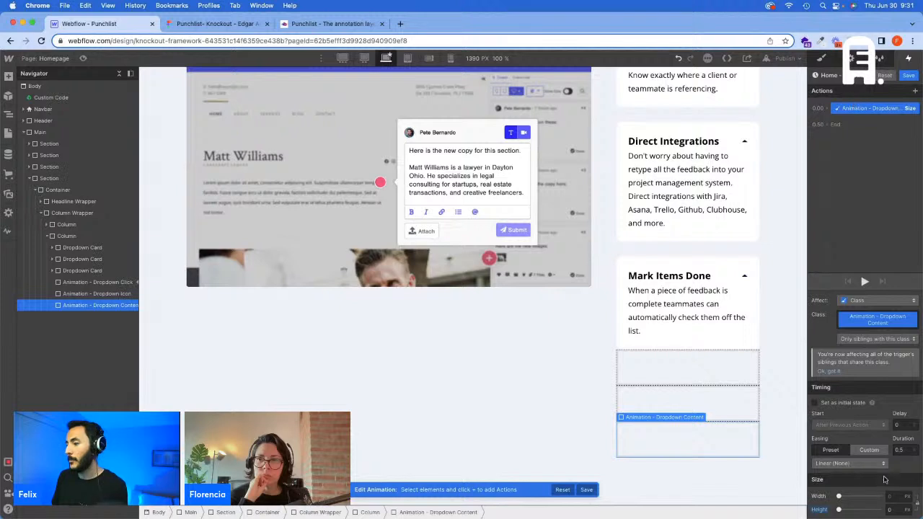
Step: Give the close animation's Size action a duration of 0.3 s and Ease easing, and save the animation
text(0.)
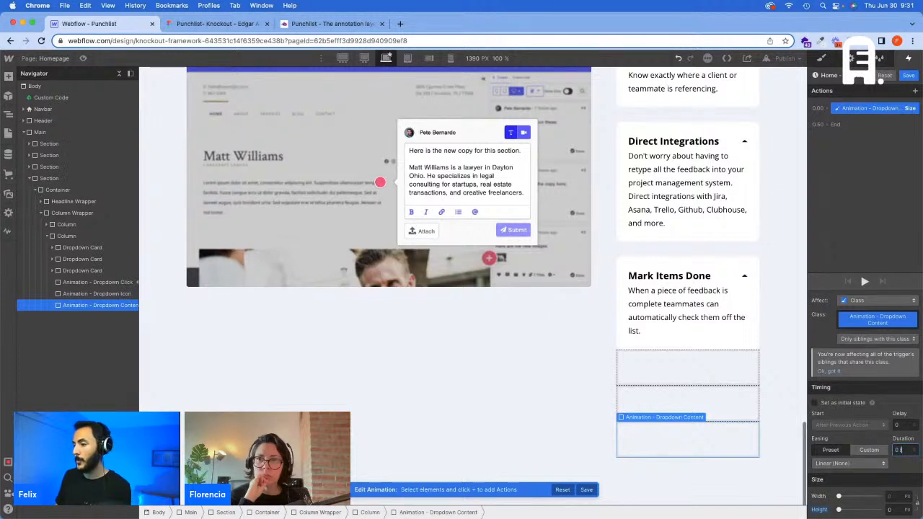
key(BackSpace)
key(BackSpace)
text(3)
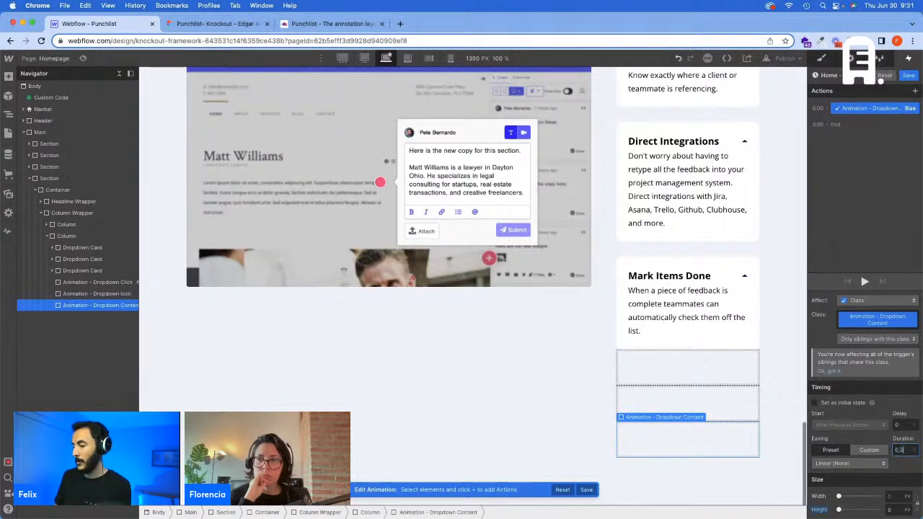
click(849, 462)
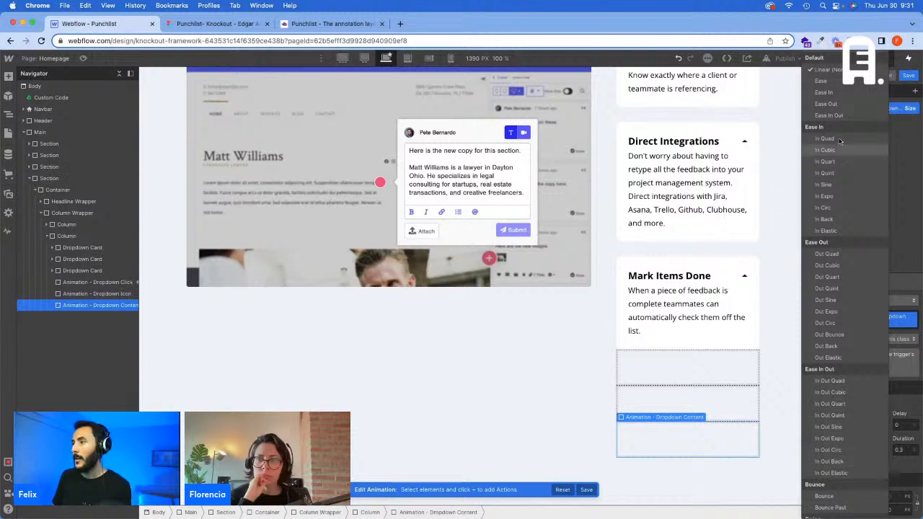
click(828, 82)
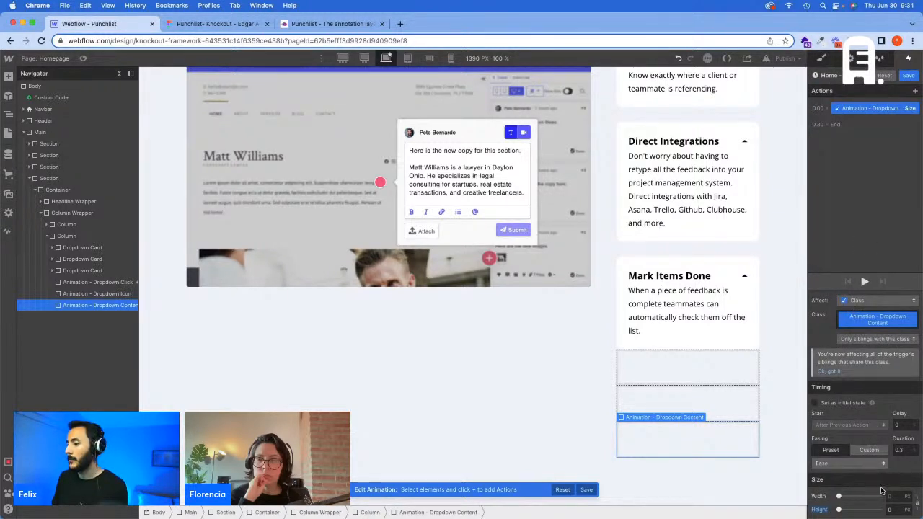
click(906, 75)
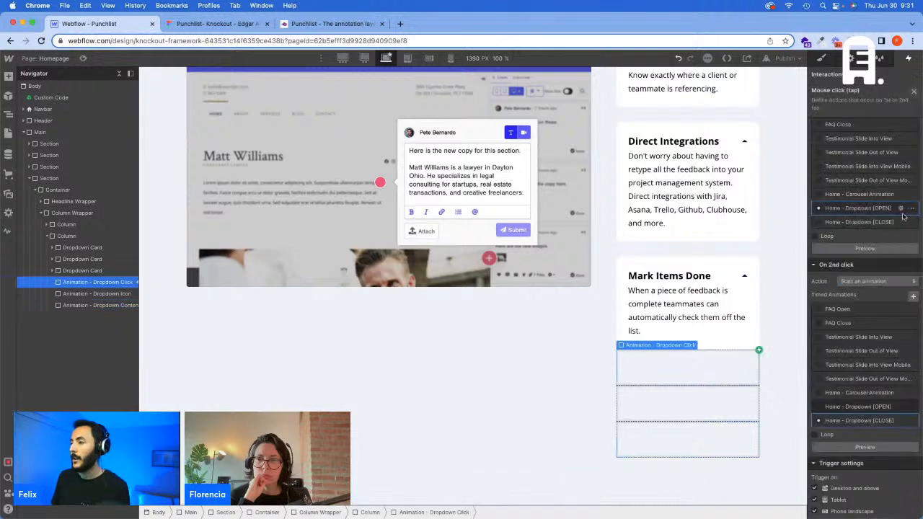
Step: Set the open animation's auto-height Size action to a 0.3 s duration, change its easing, and save the animation
click(901, 207)
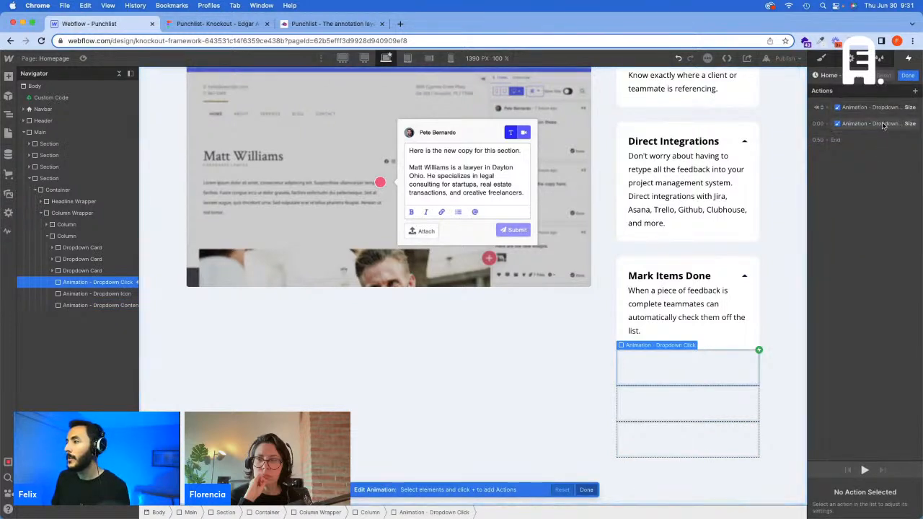
text(0.3)
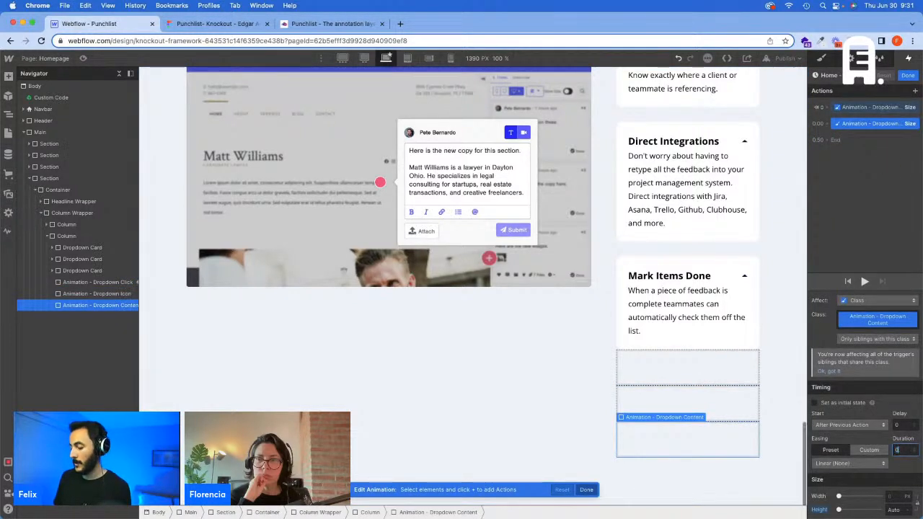
click(879, 464)
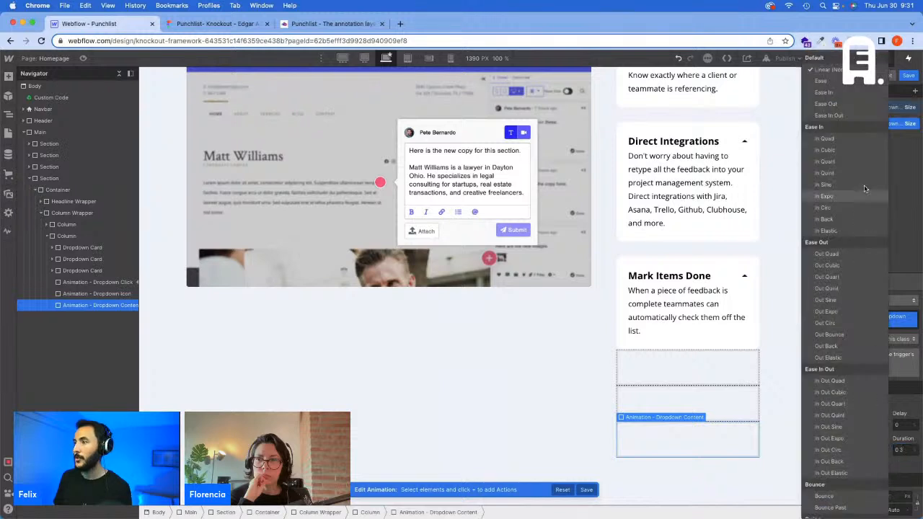
click(852, 88)
click(907, 75)
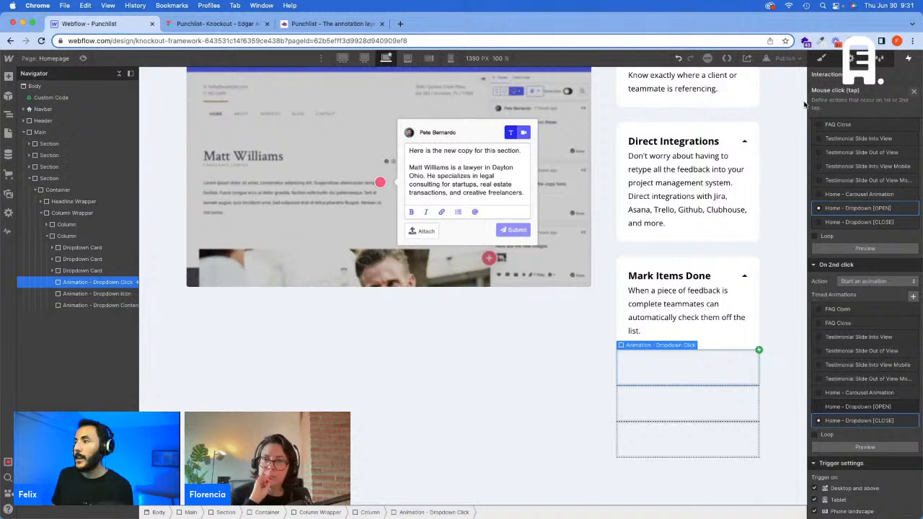
Step: Add the "Animation - Dropdown Click" class to the Annotations dropdown card
click(822, 59)
scroll(697, 214, up, 3)
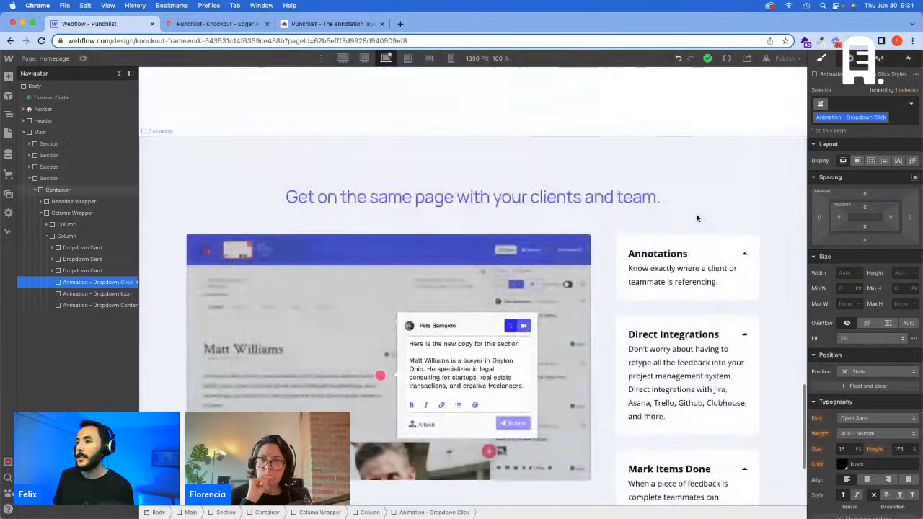
click(624, 265)
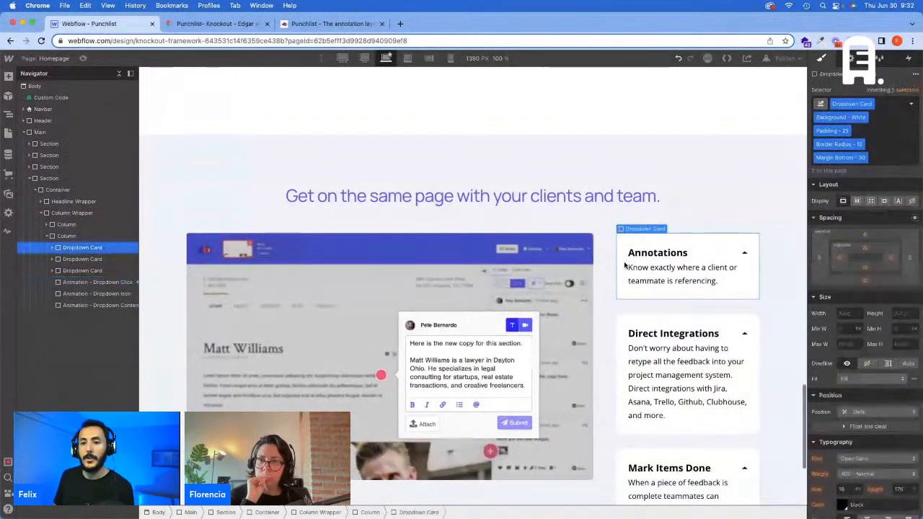
click(883, 149)
text(Animation - Dropdown Click)
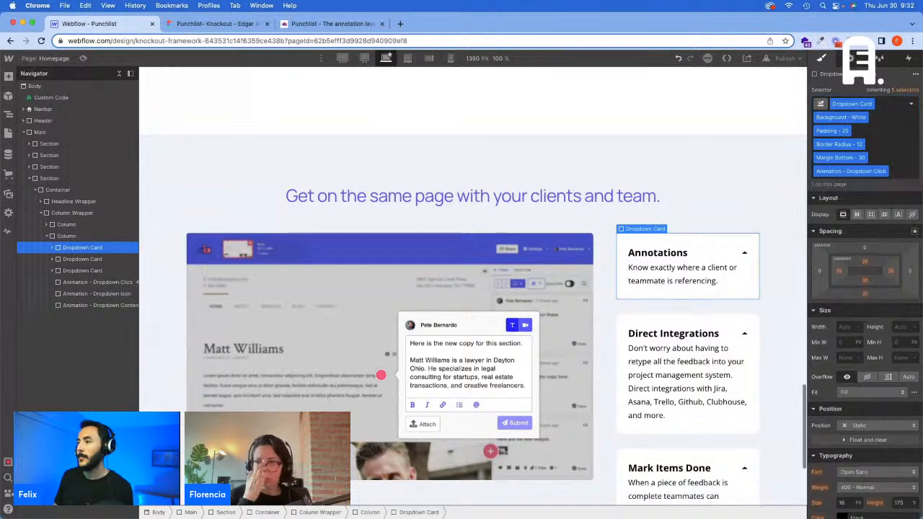
Step: Add the "Animation - Dropdown Content" class to the wrapper around the Annotations card's description text
click(645, 281)
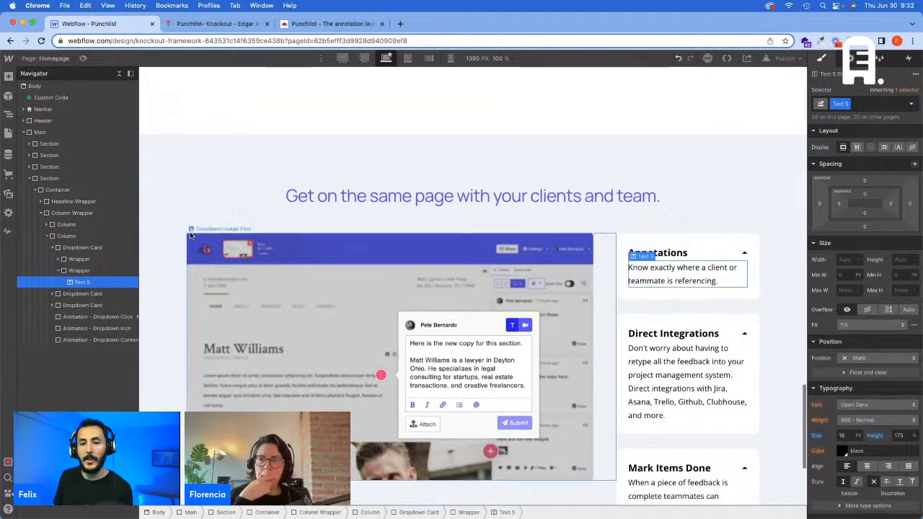
click(80, 270)
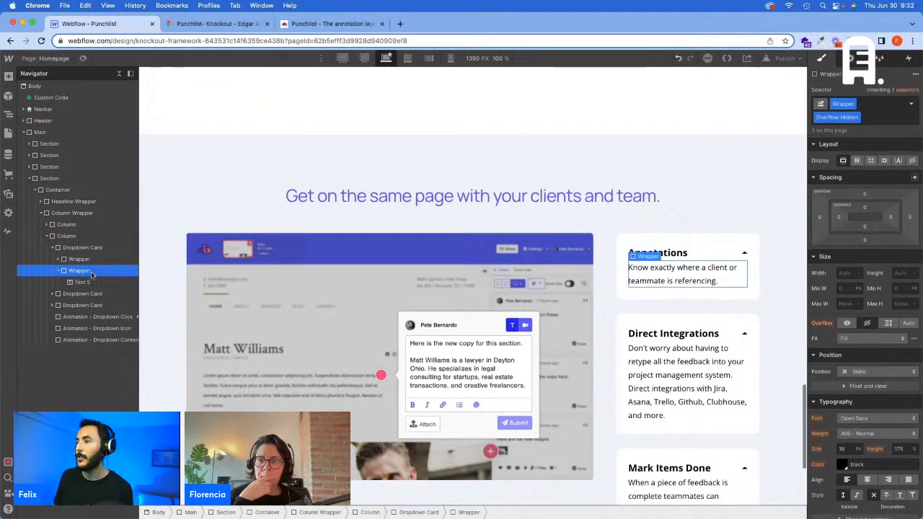
click(97, 340)
click(688, 90)
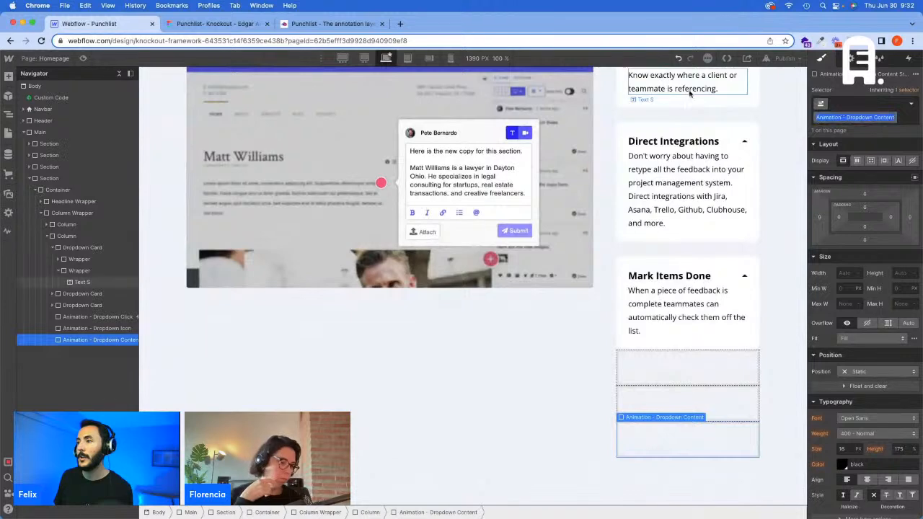
click(84, 272)
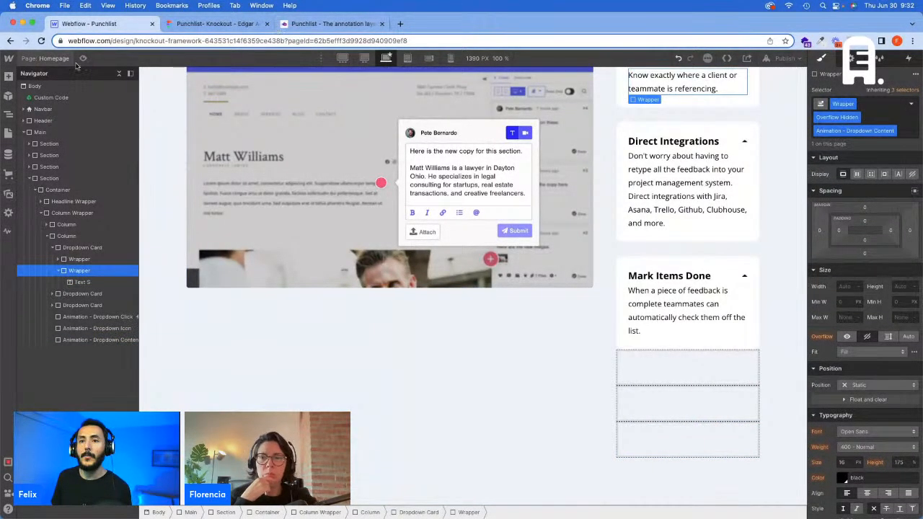
Step: Make the mouse click trigger on the "Animation - Dropdown Click" element fire for all elements with that class
key(super+shift+p)
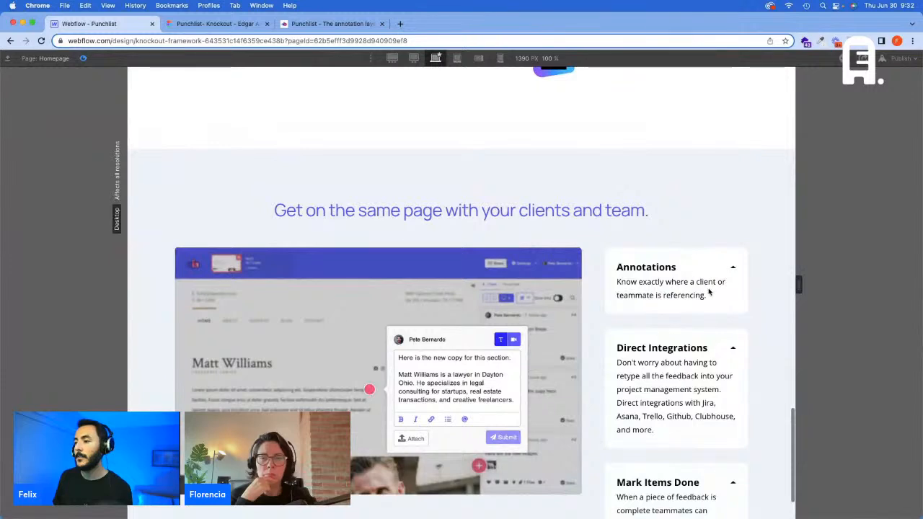
click(83, 59)
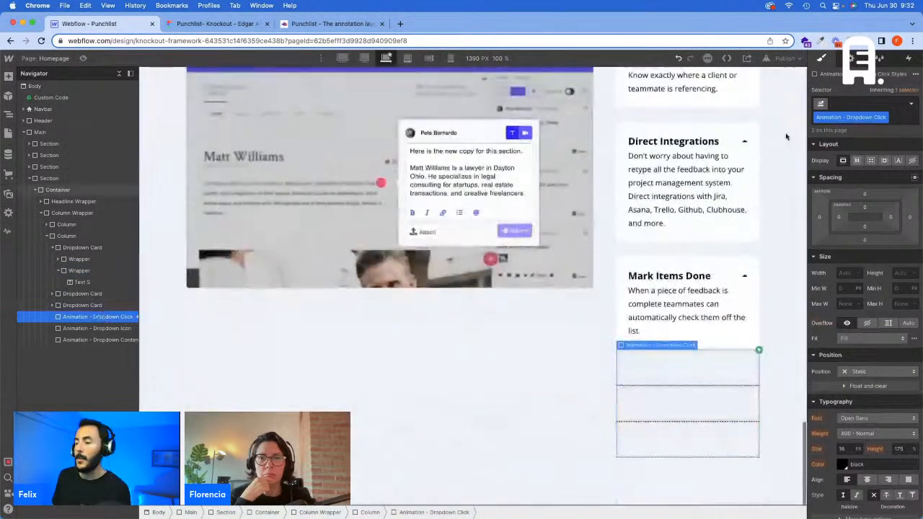
click(909, 58)
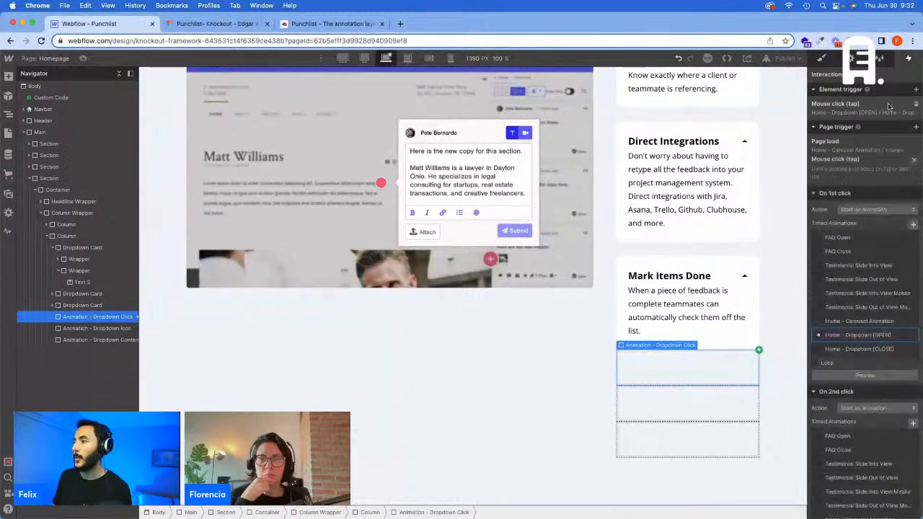
scroll(898, 387, down, 3)
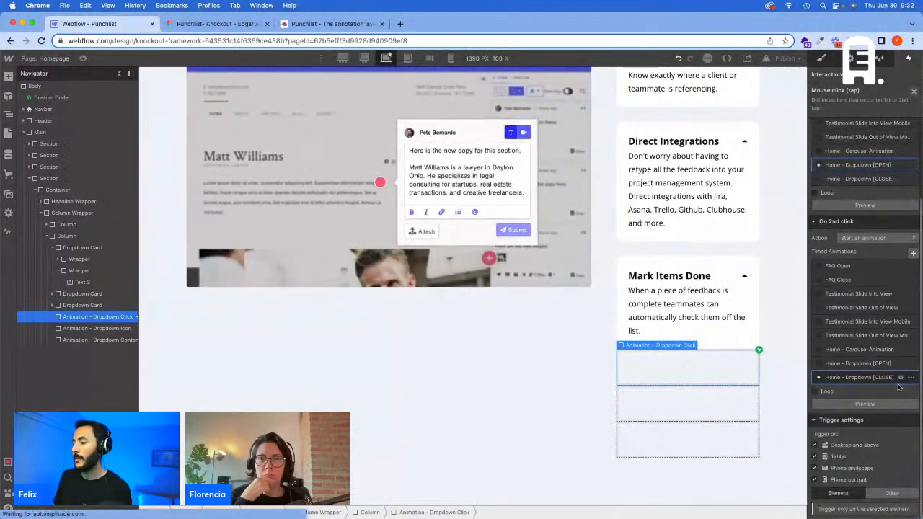
click(899, 498)
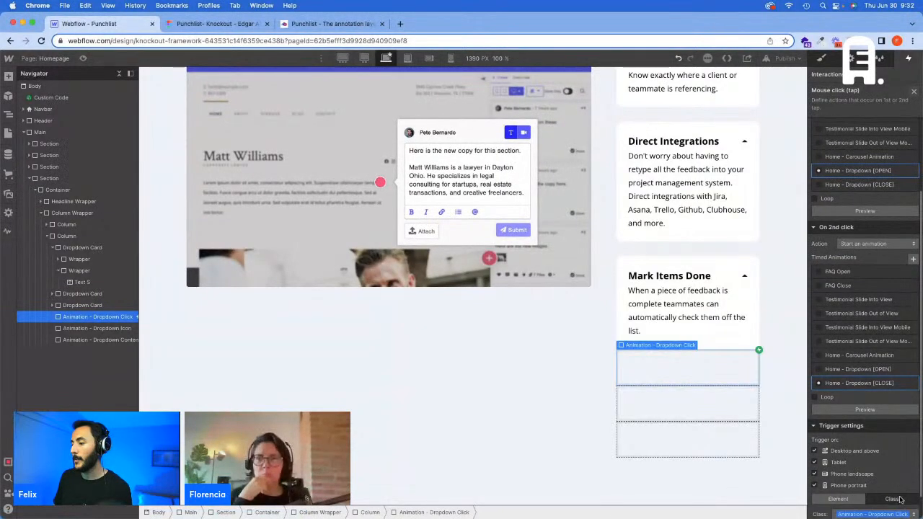
click(914, 93)
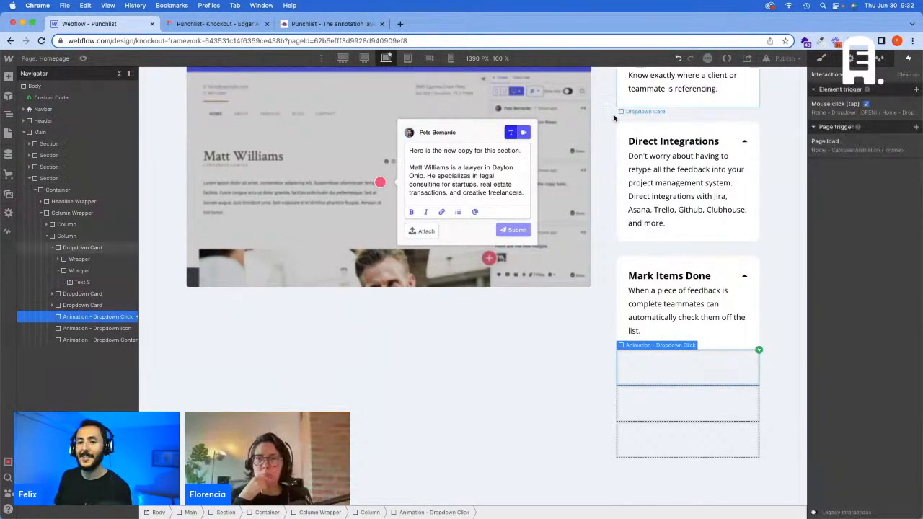
Step: Preview the page to test the Annotations dropdown card in the "Get on the same page" section
click(83, 58)
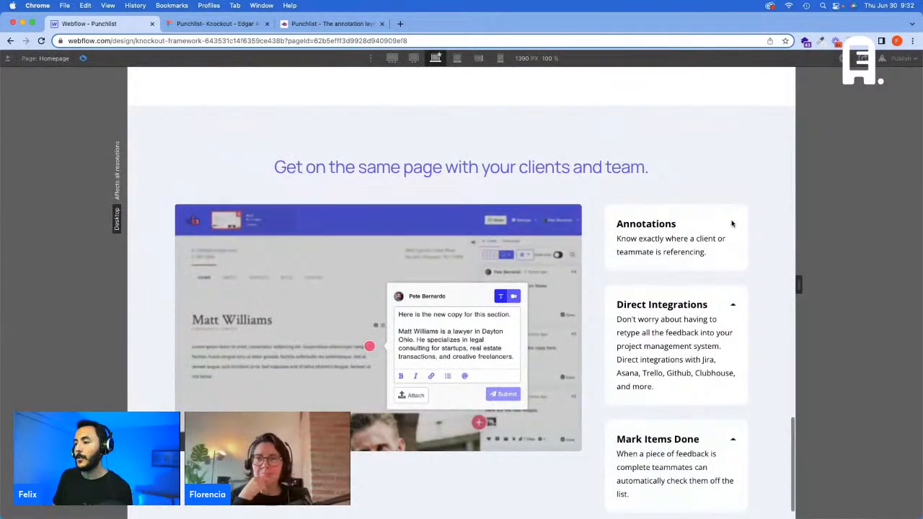
scroll(731, 224, down, 1)
click(83, 58)
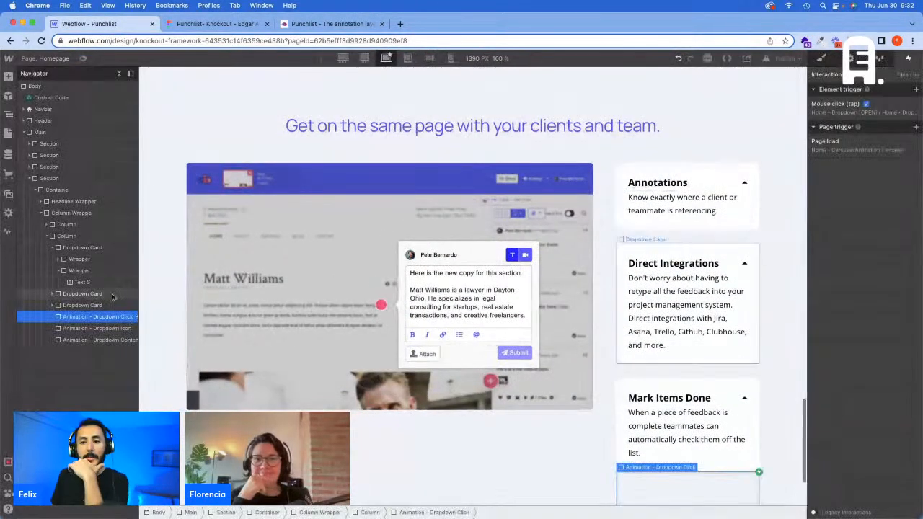
Step: Check the click trigger's class setting and compare it with the classes and styles on the Annotations dropdown card
click(85, 247)
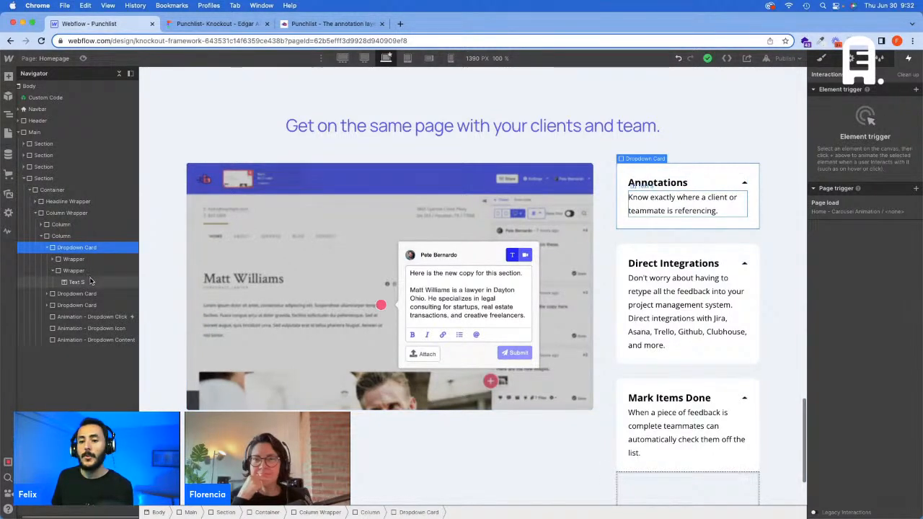
click(88, 317)
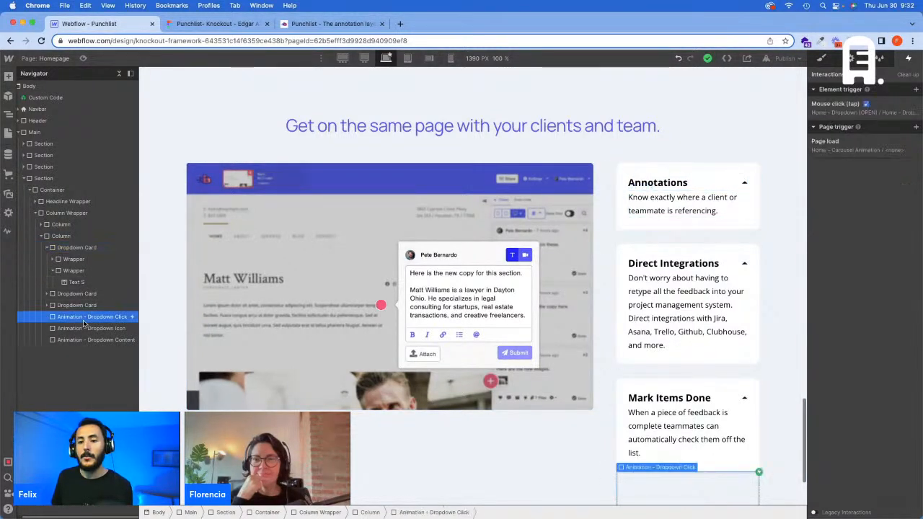
click(859, 115)
scroll(865, 361, down, 5)
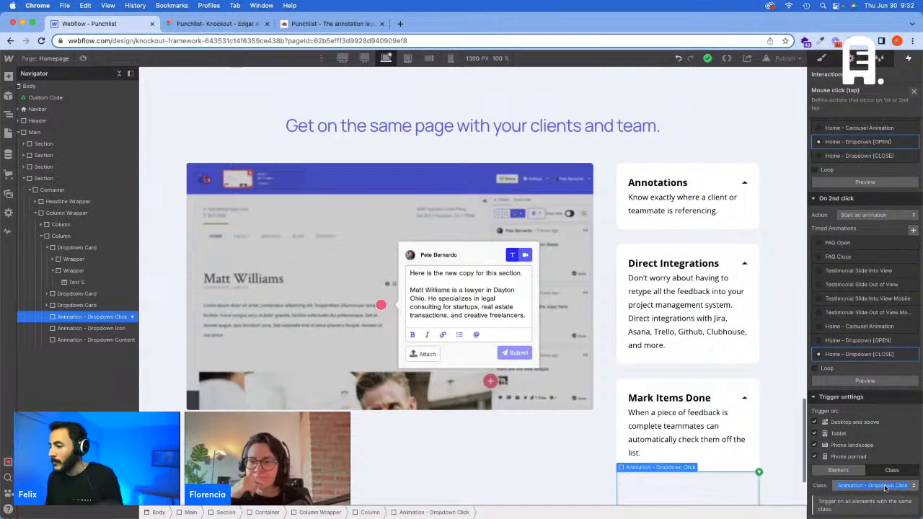
click(79, 248)
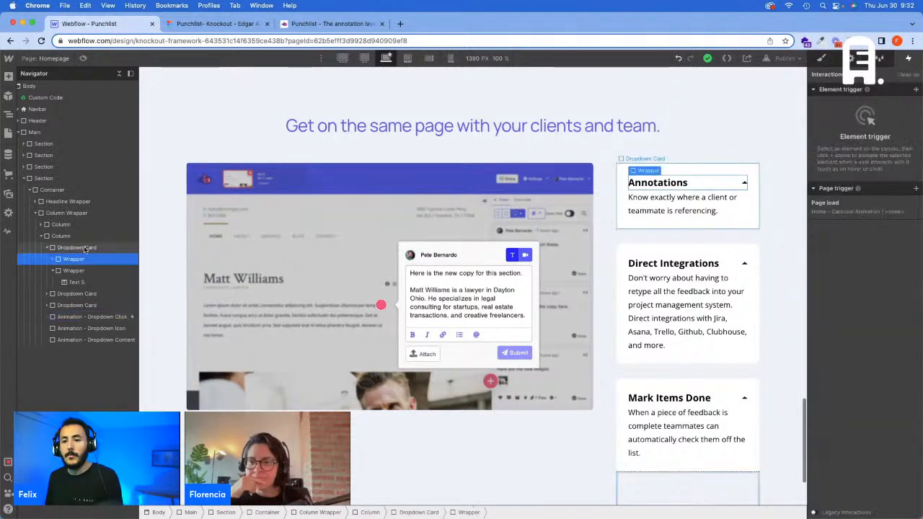
click(819, 60)
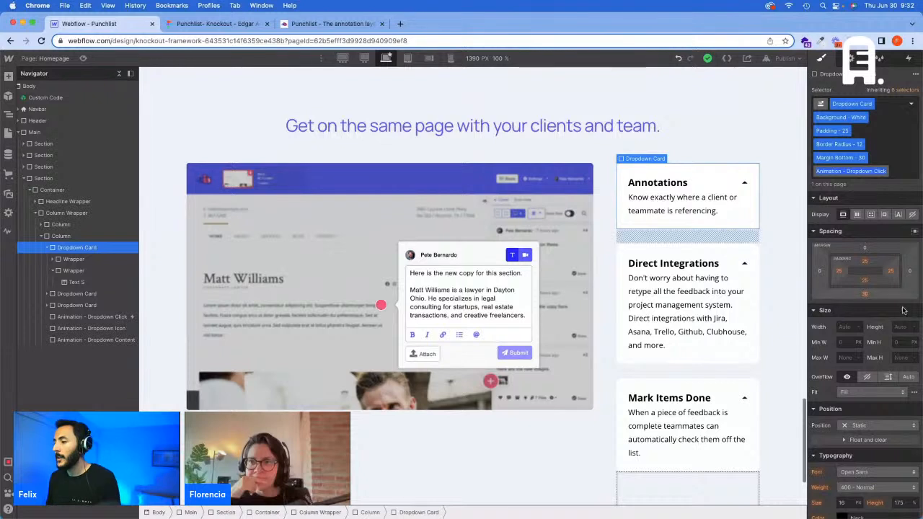
scroll(872, 193, down, 10)
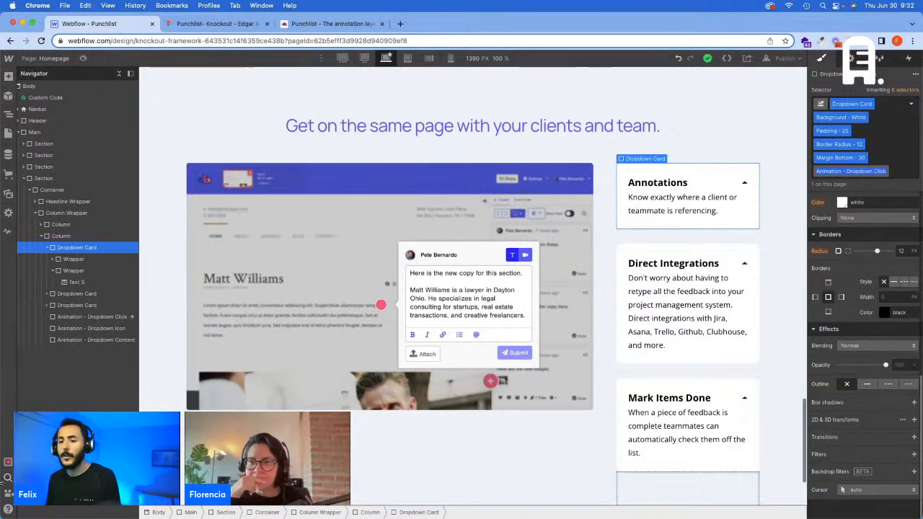
Step: Make the "Home - Dropdown [OPEN]" Size actions affect only children with the "Animation - Dropdown Content" class, and save the animation
click(107, 318)
click(908, 57)
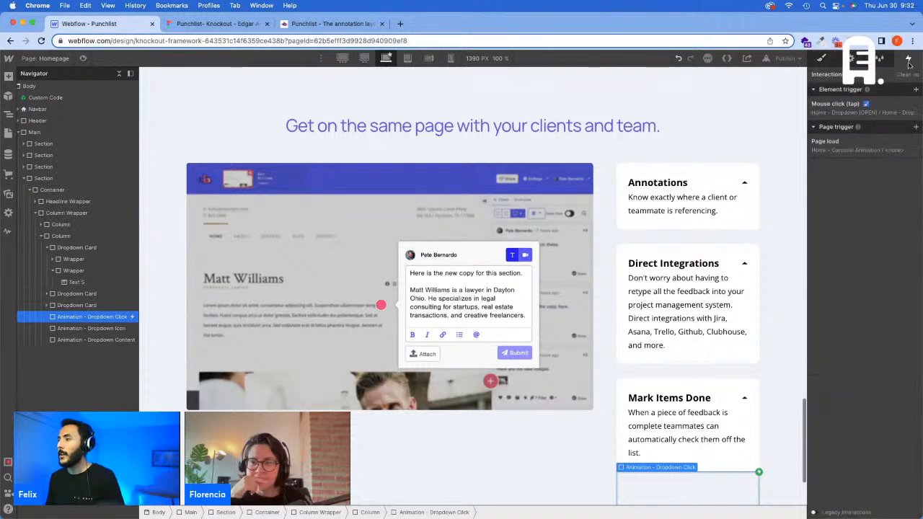
click(877, 114)
click(900, 265)
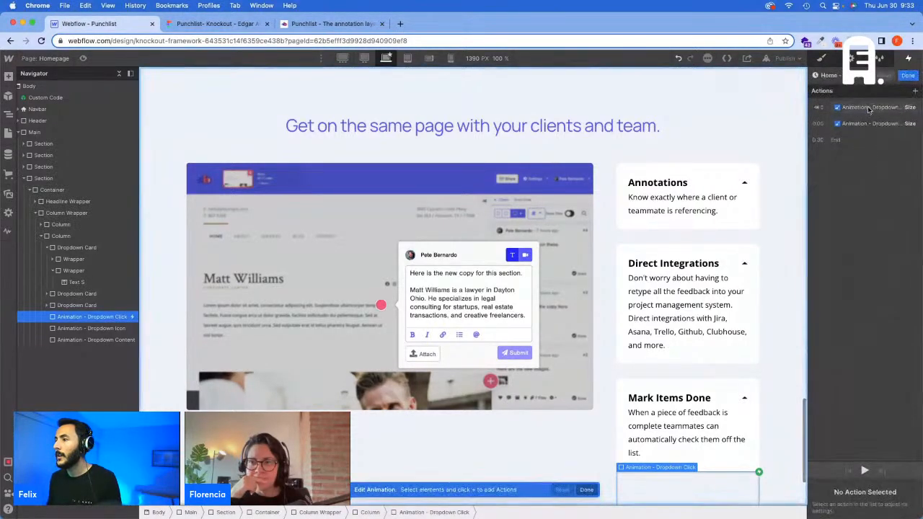
click(867, 107)
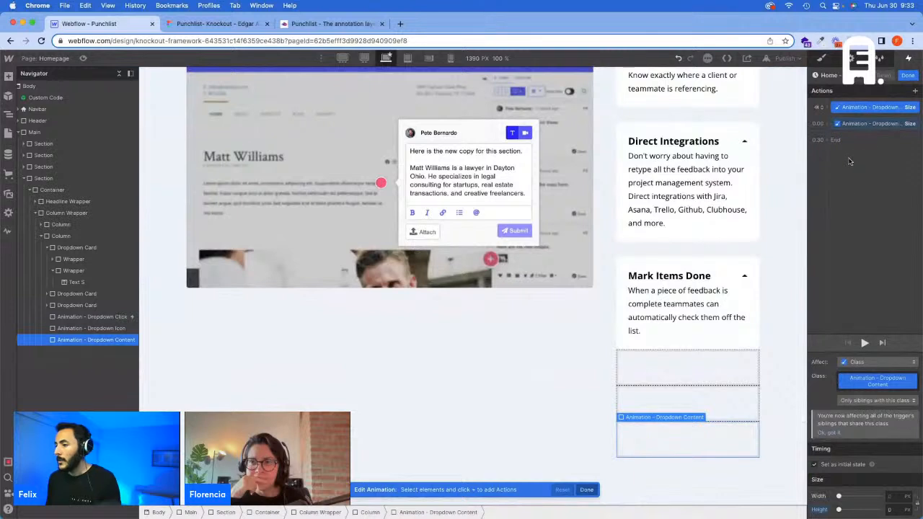
click(876, 401)
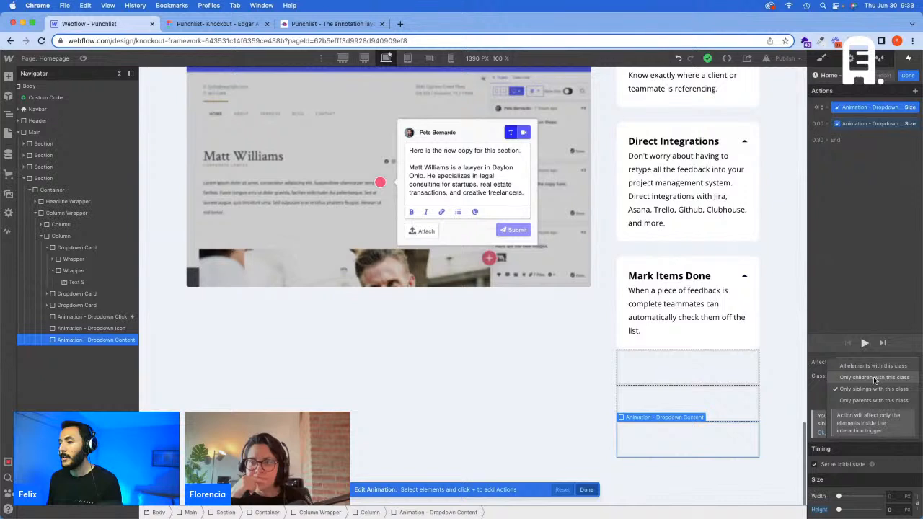
click(874, 378)
click(871, 123)
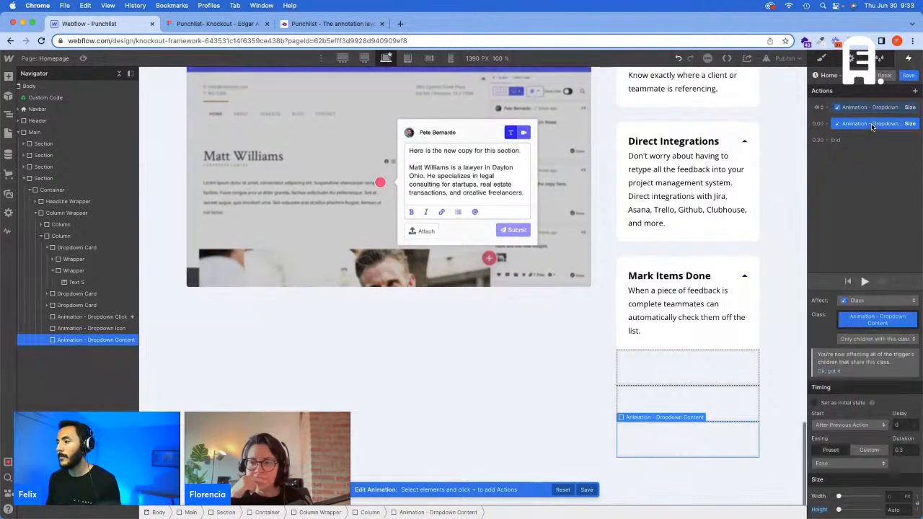
click(908, 75)
Step: Test opening the Annotations card in preview mode, and return to the designer
click(83, 58)
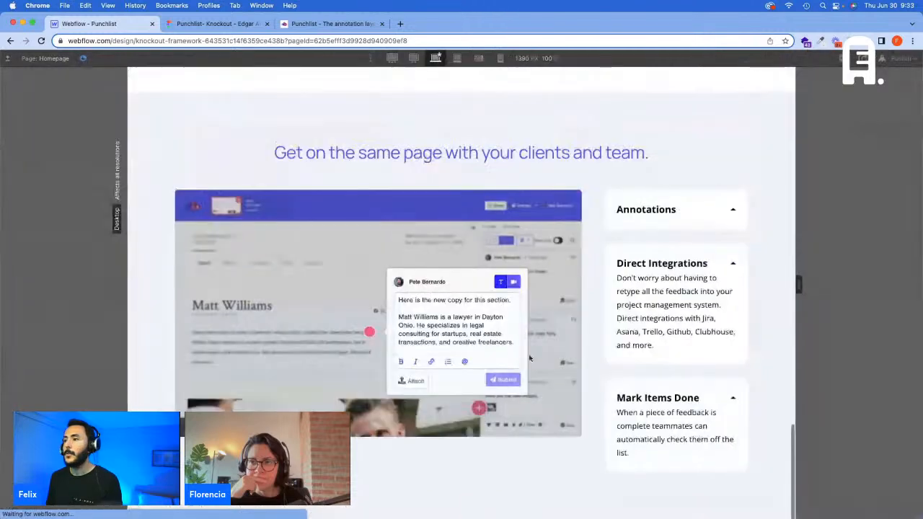
click(704, 223)
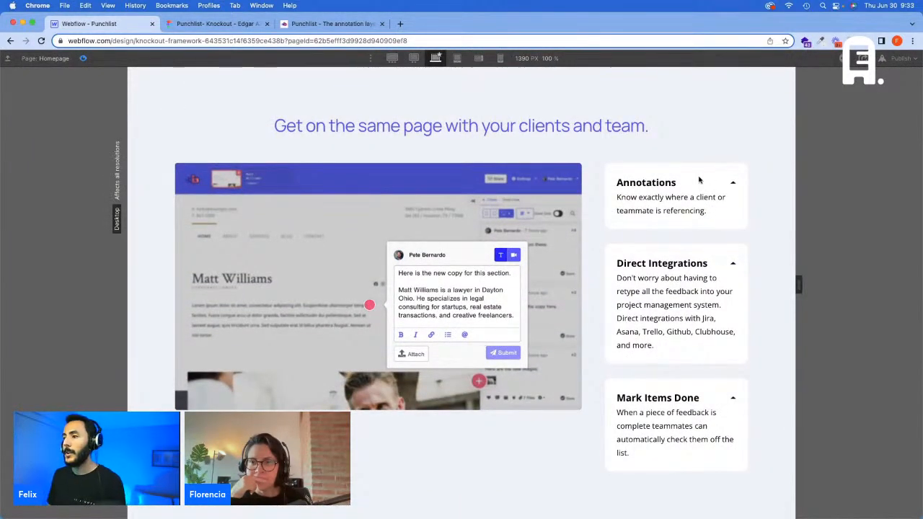
key(super+shift+p)
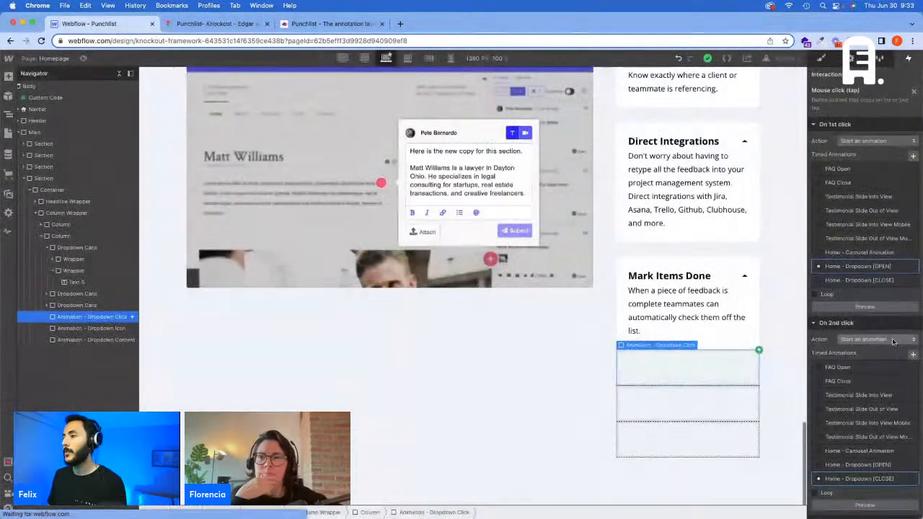
Step: Make the "Home - Dropdown [CLOSE]" Size action affect only children with the "Animation - Dropdown Content" class, and save the animation
click(900, 445)
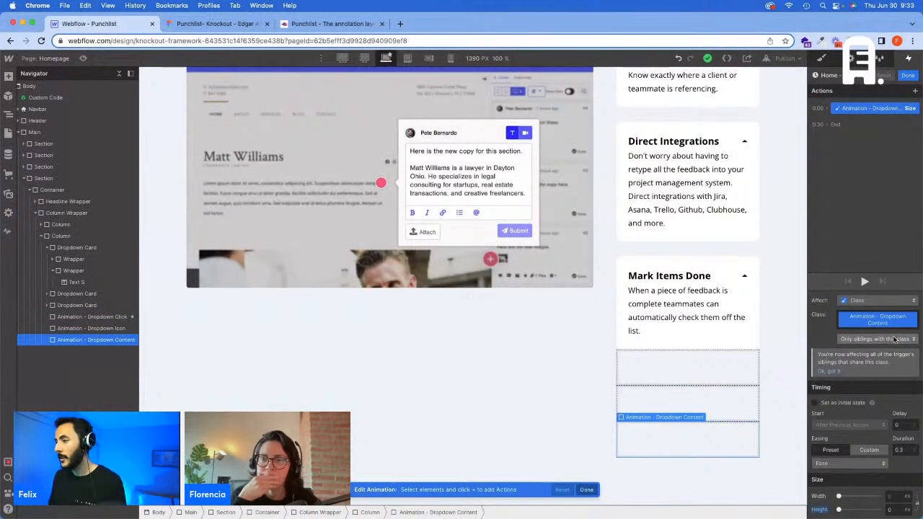
click(893, 339)
click(885, 316)
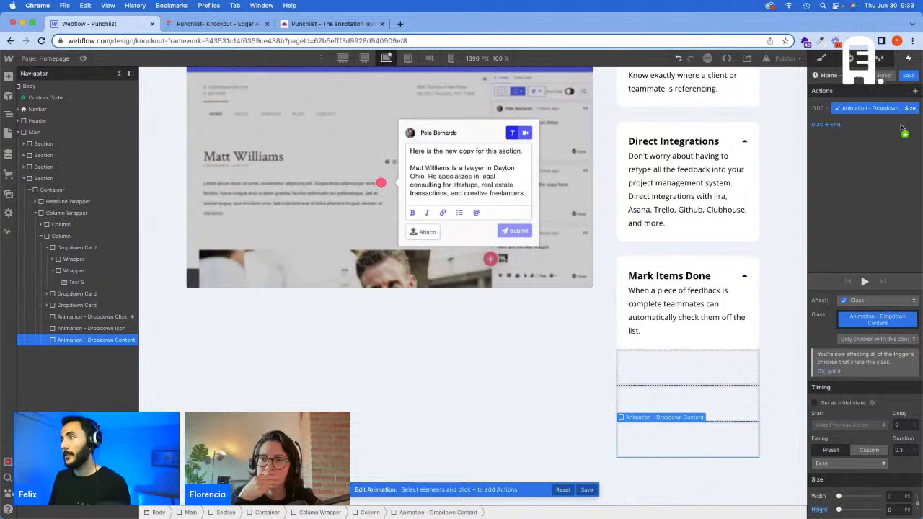
click(907, 76)
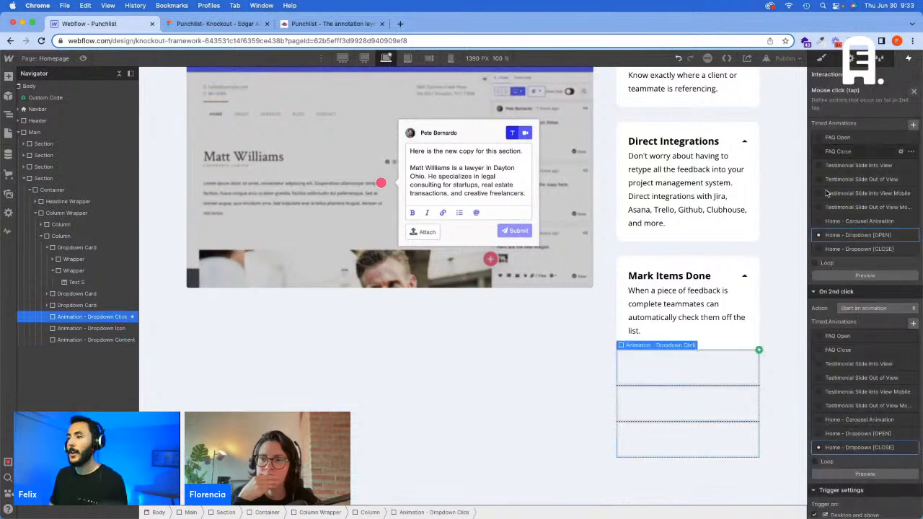
Step: Try to add a cursor class to the Annotations dropdown card
click(77, 248)
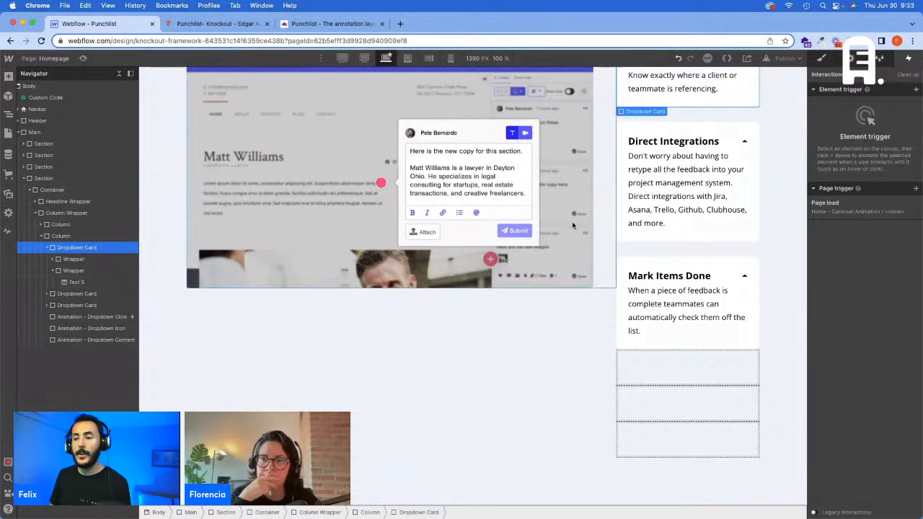
click(826, 60)
click(886, 162)
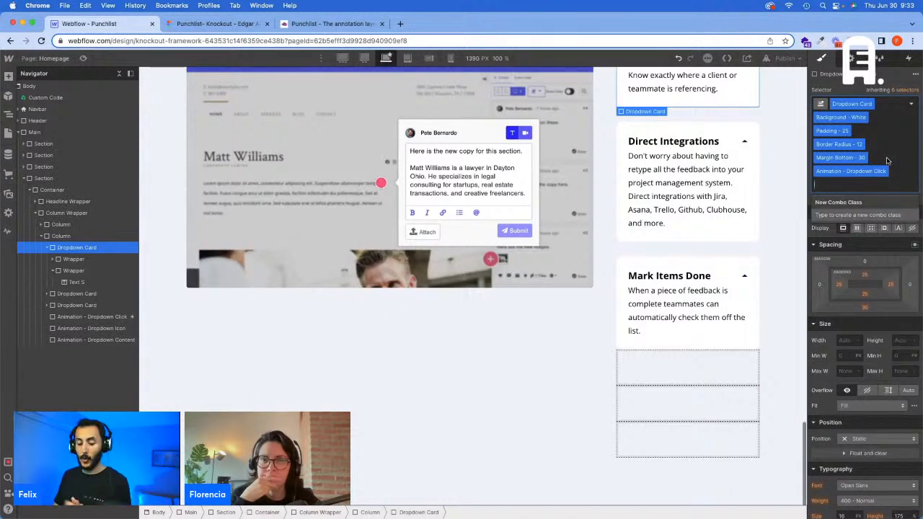
text(Cur)
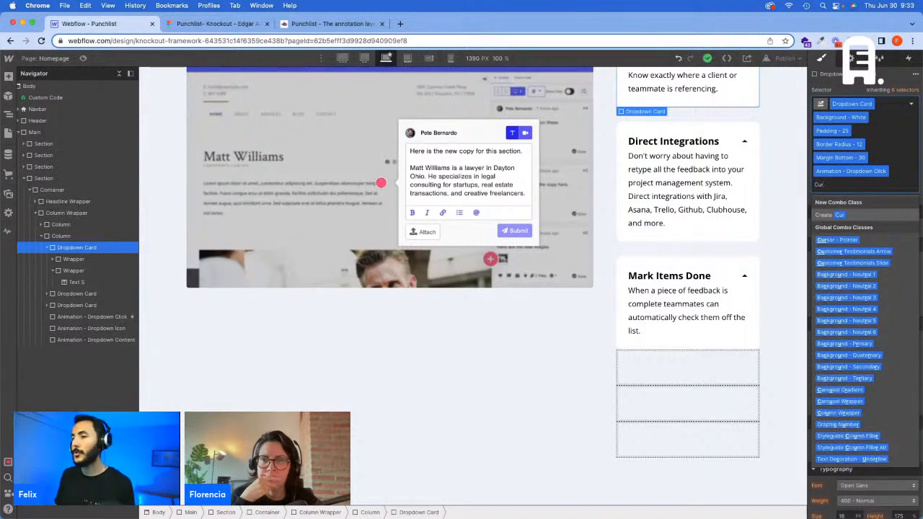
Step: Preview the page and test both opening and closing the Annotations card
click(85, 58)
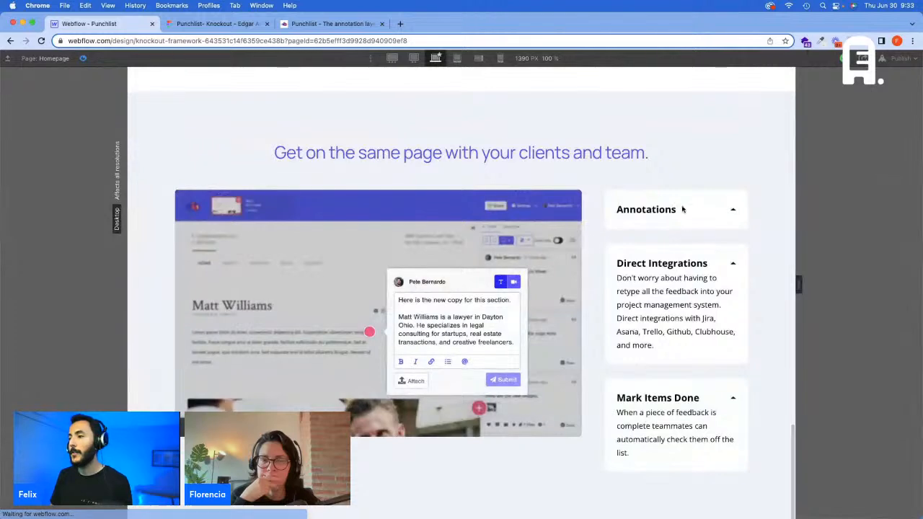
drag(672, 211, 680, 212)
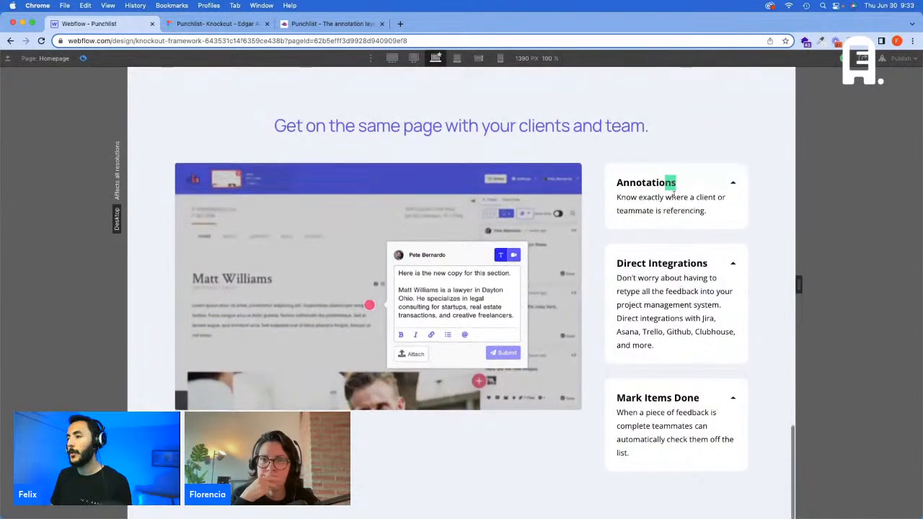
click(707, 183)
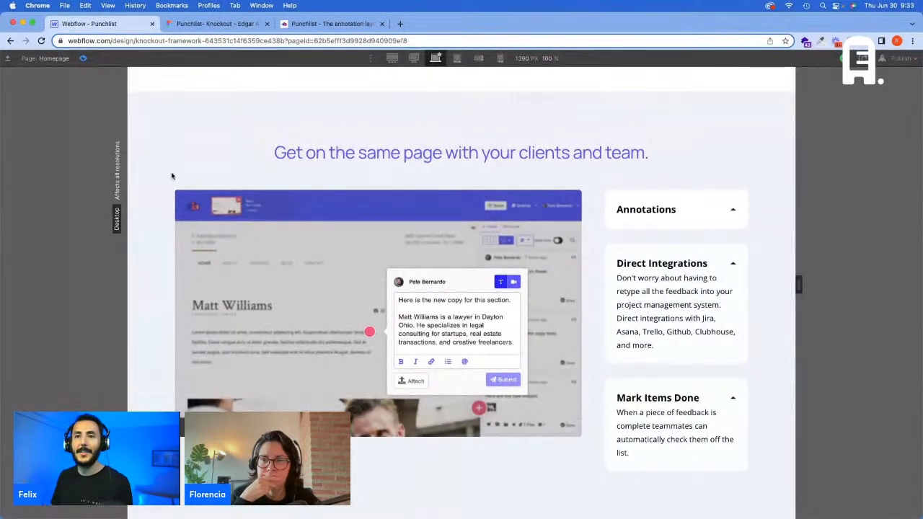
key(super+shift+p)
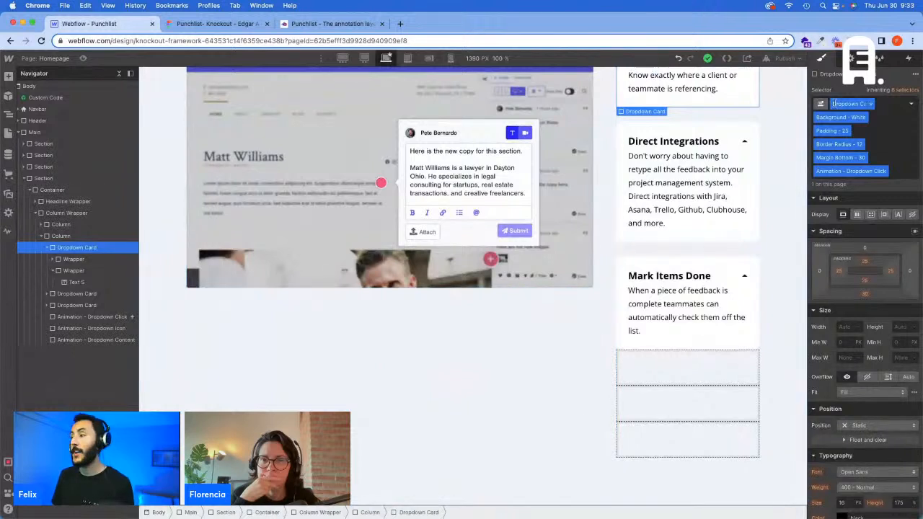
Step: Add the "Cursor - Pointer" class to the Annotations dropdown card
click(896, 158)
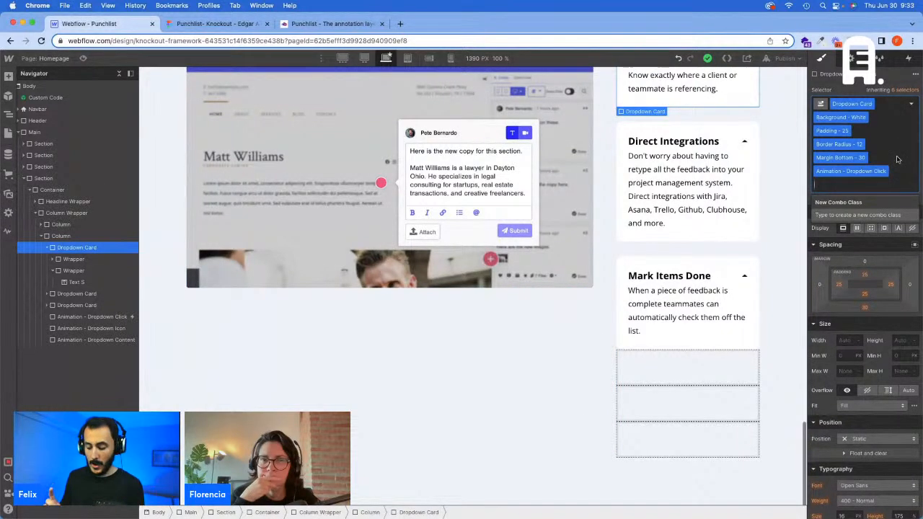
text(Point)
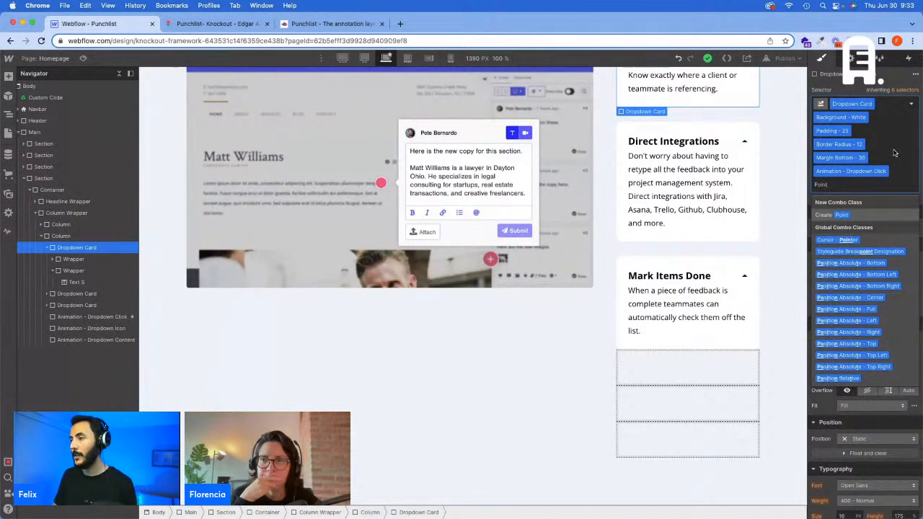
key(Return)
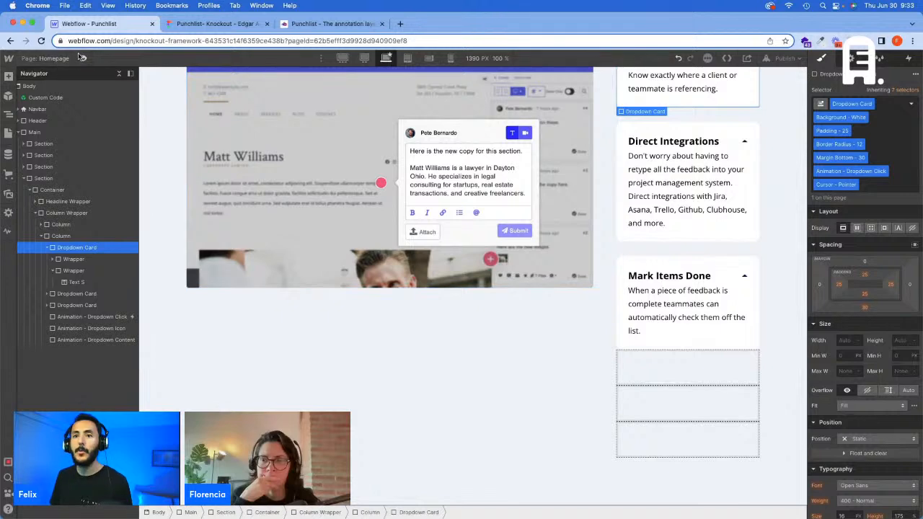
Step: Preview the page to test toggling the Annotations card with its pointer cursor, and return to the designer
click(81, 57)
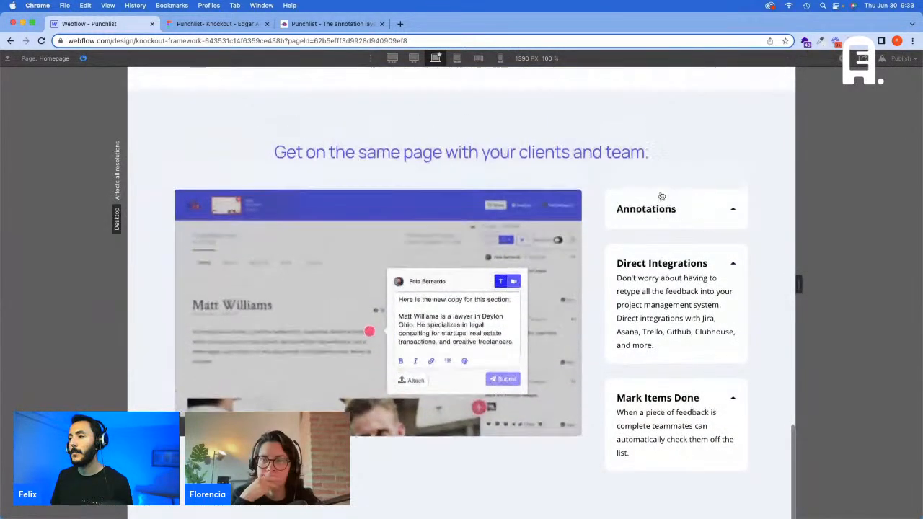
click(666, 203)
click(667, 197)
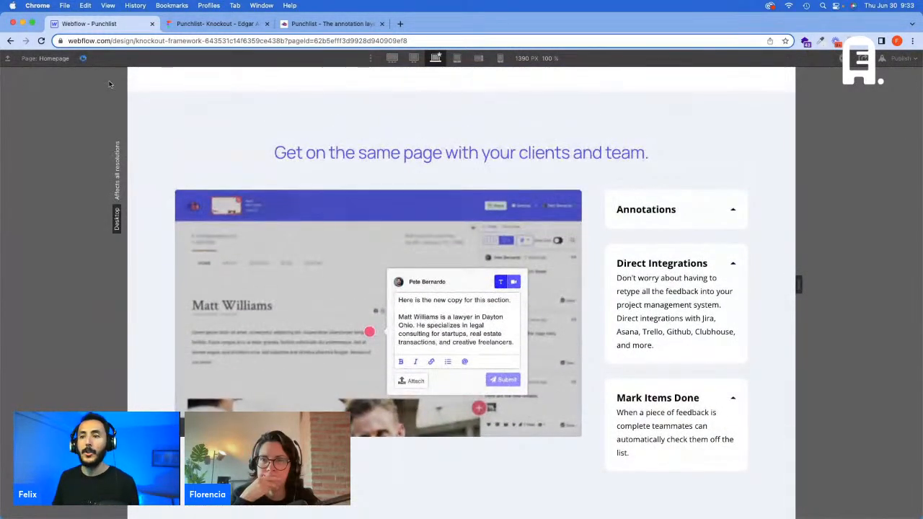
click(83, 57)
Step: In the "Home - Dropdown [OPEN]" animation, add an initial-state Rotate action of 180 degrees on the Z axis for the "Animation - Dropdown Icon" class
click(92, 317)
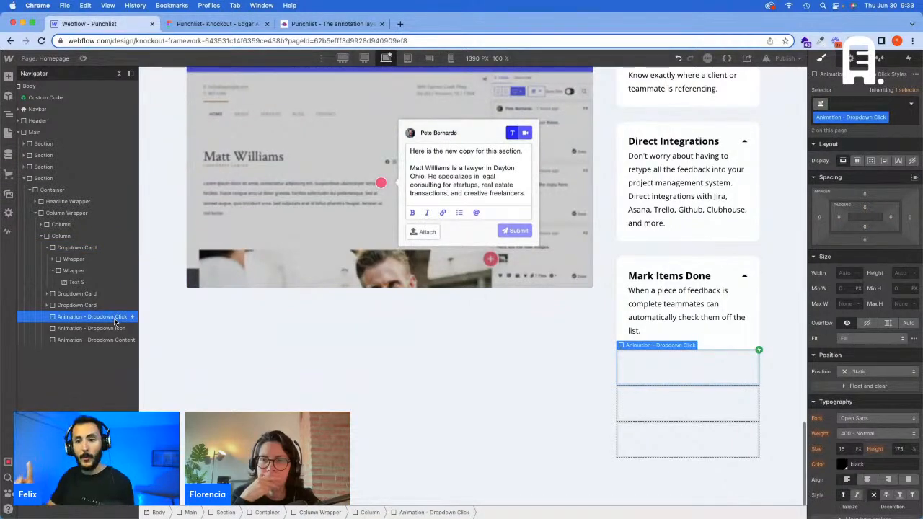
click(908, 58)
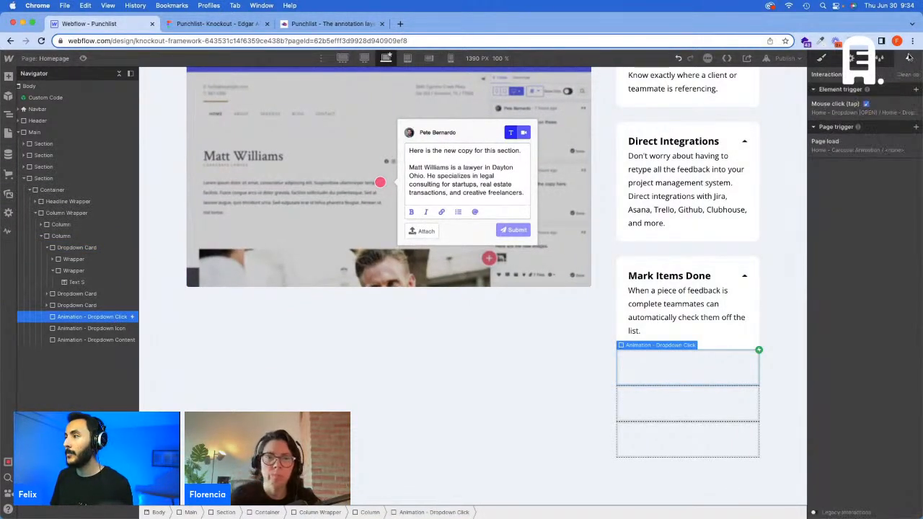
click(870, 112)
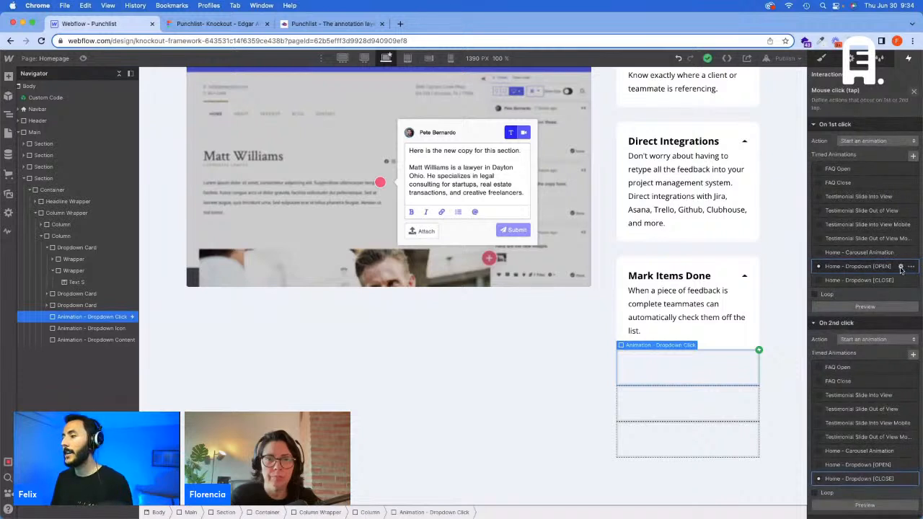
click(903, 269)
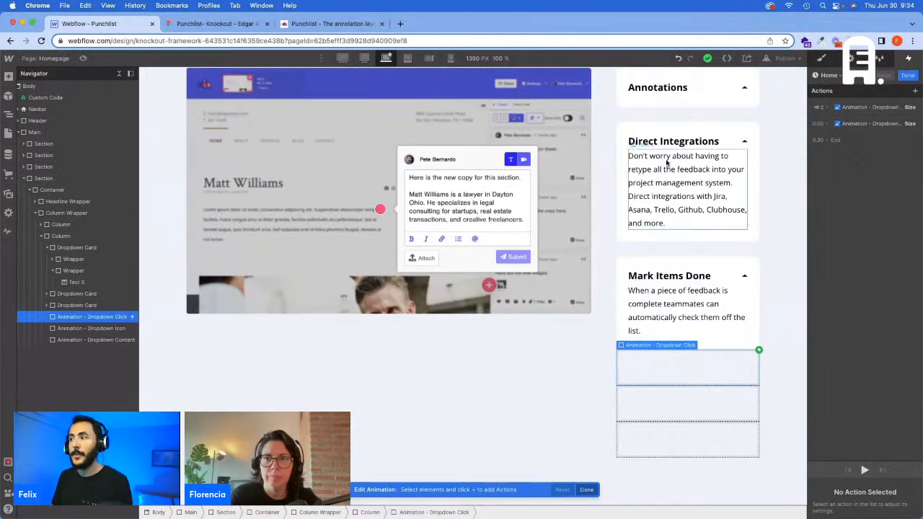
click(108, 328)
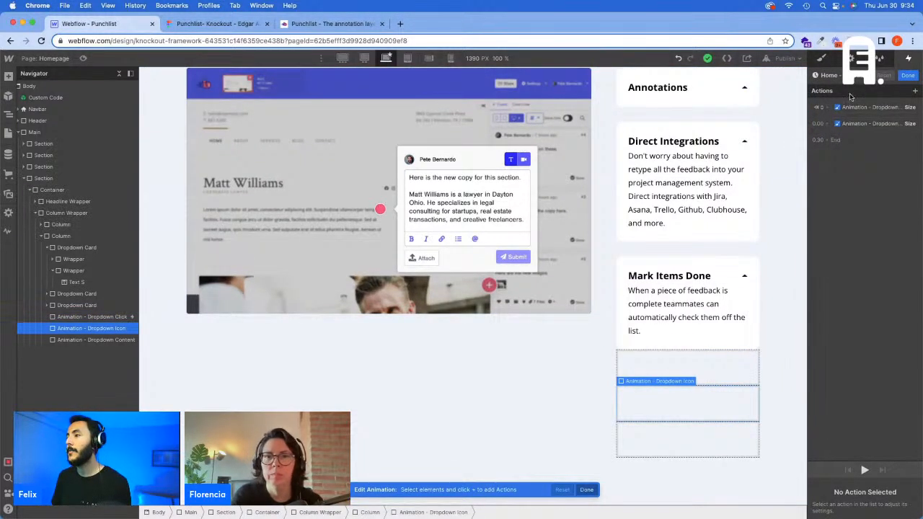
click(217, 23)
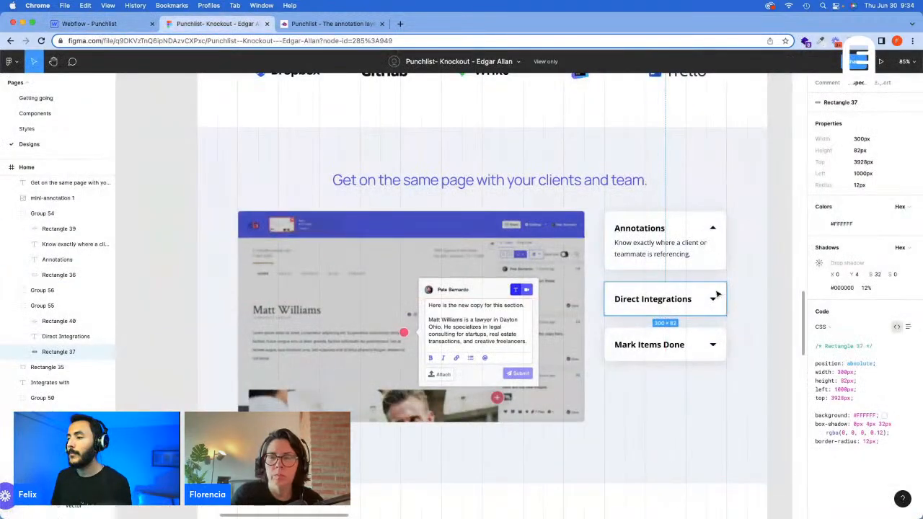
click(108, 23)
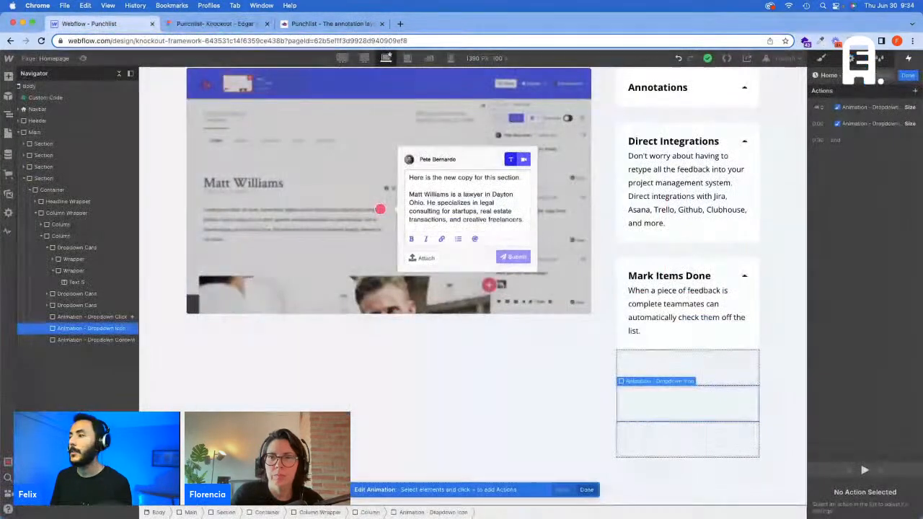
click(831, 109)
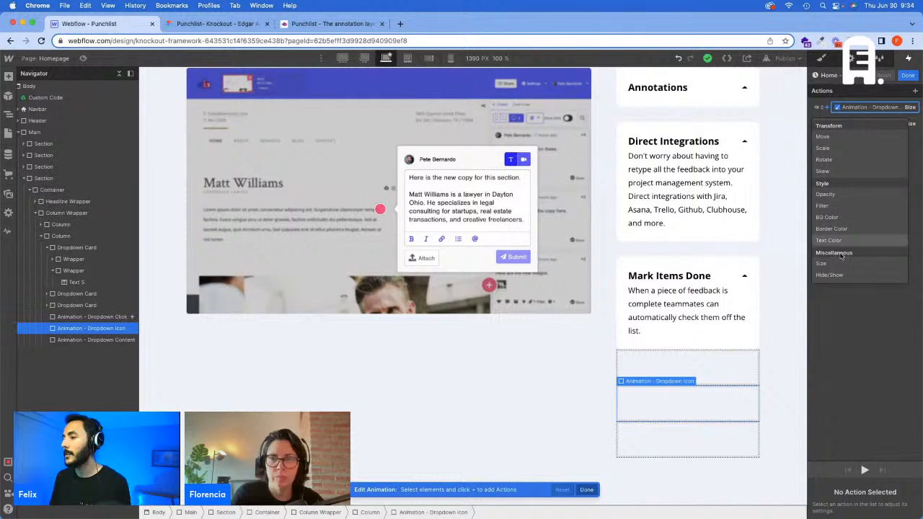
click(836, 159)
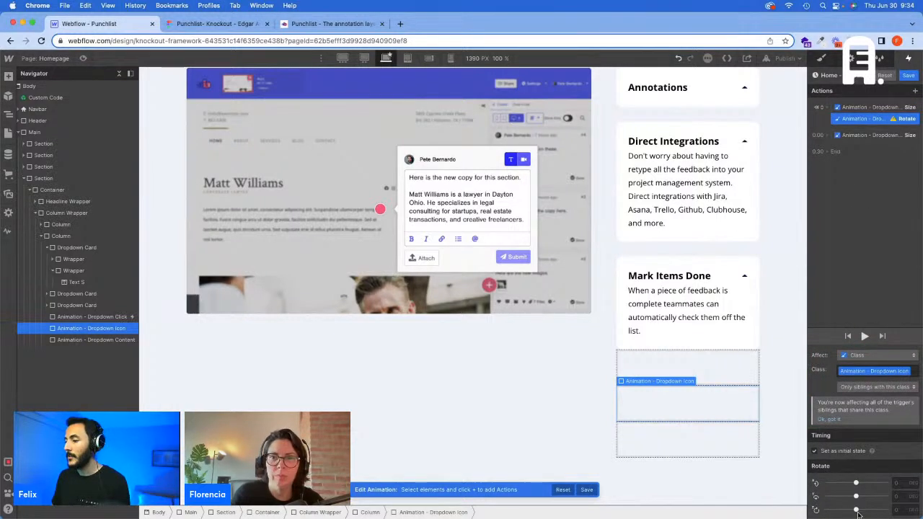
drag(856, 509, 885, 509)
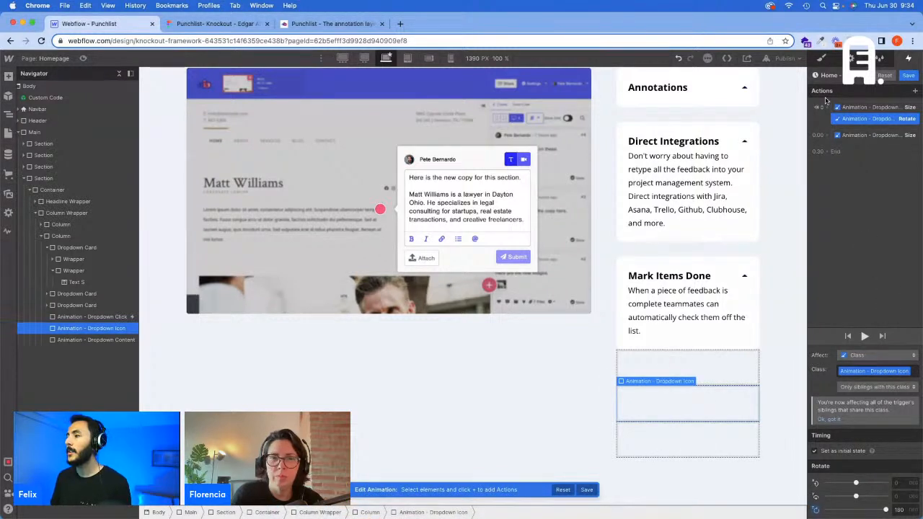
Step: Add a second Rotate action for the icon class to 0 degrees on the Z axis, with Ease easing and a 0.3 s duration
click(827, 135)
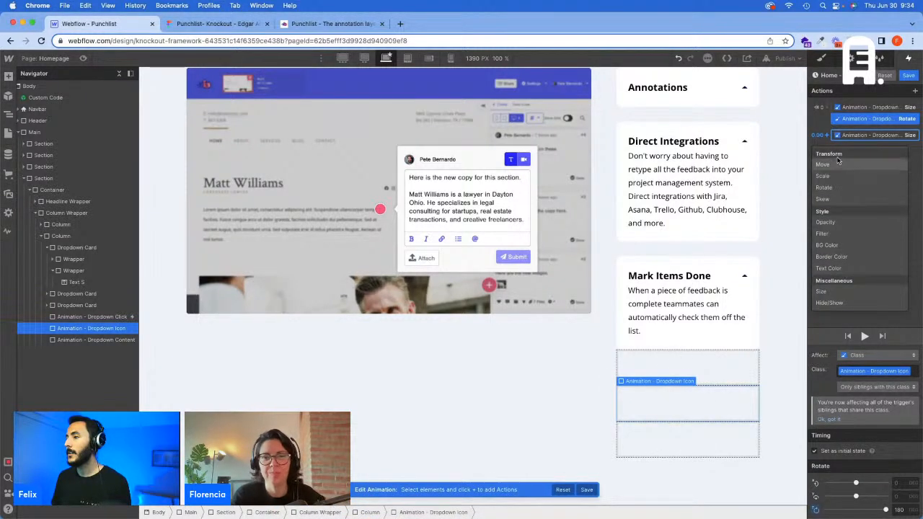
click(823, 187)
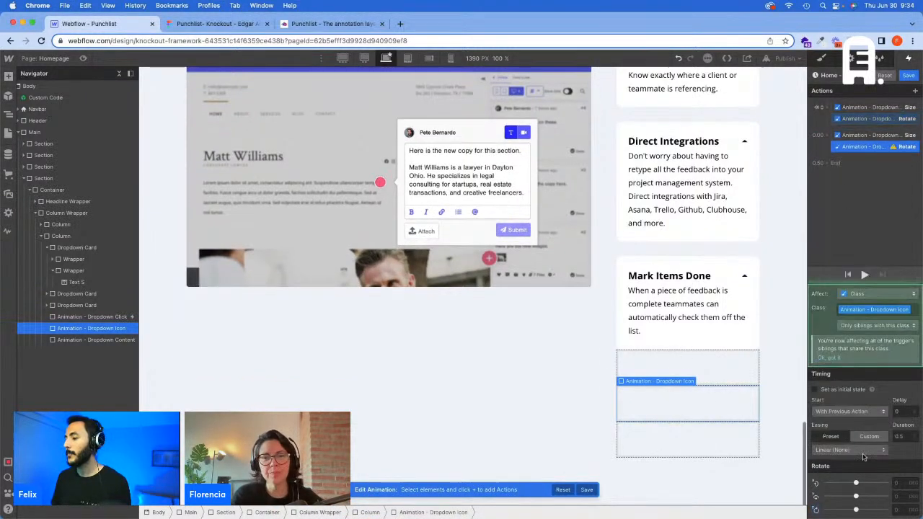
click(898, 509)
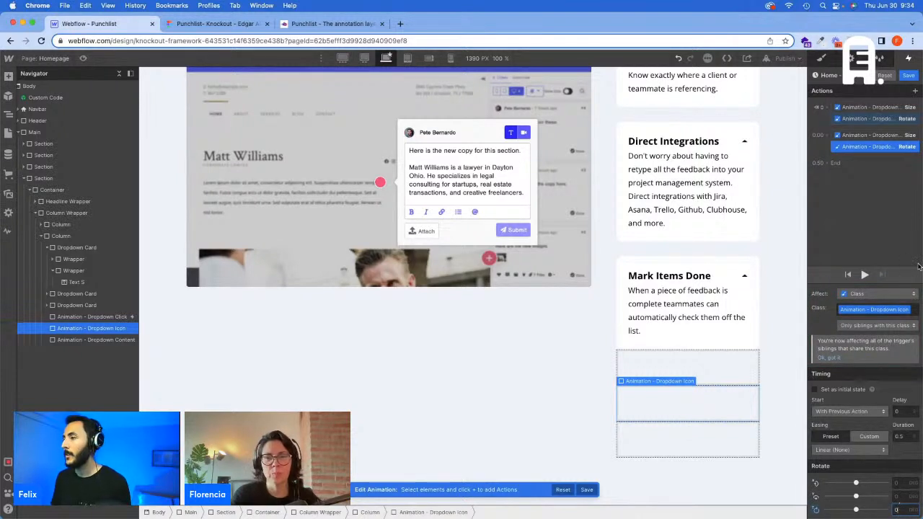
click(850, 449)
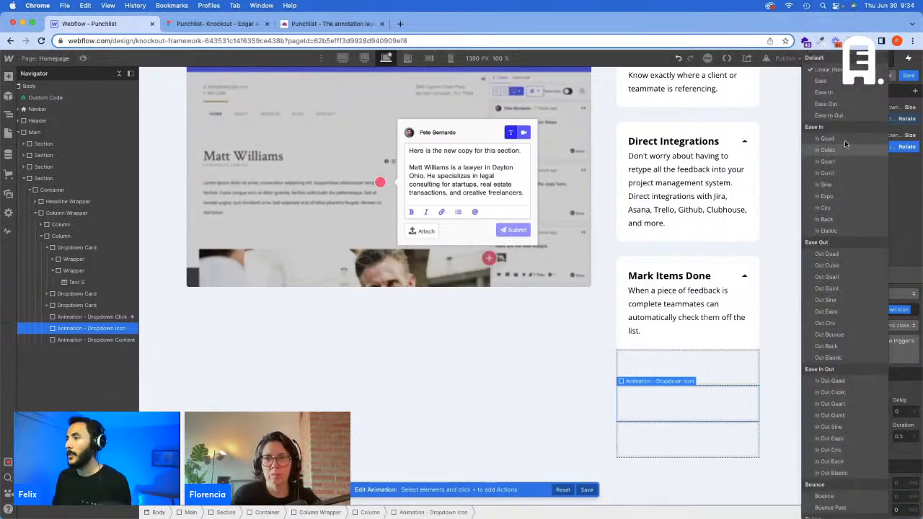
click(832, 91)
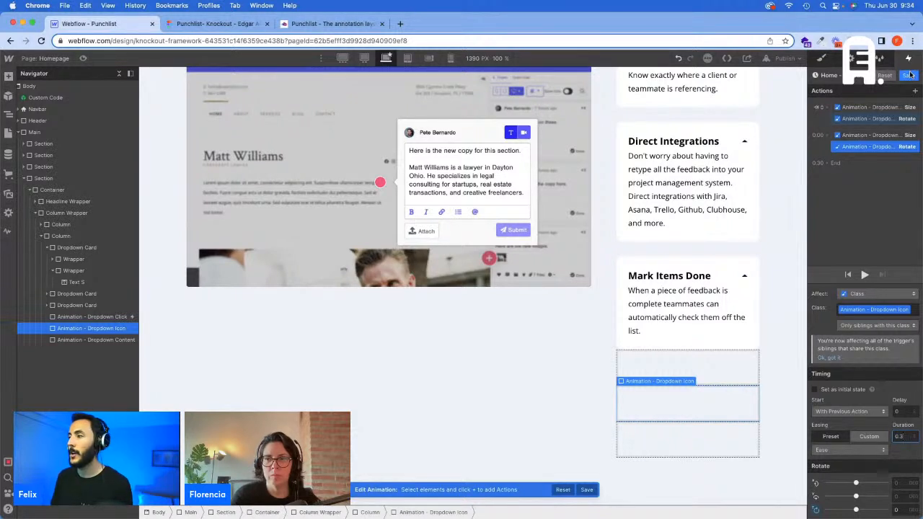
Step: Make both Rotate actions of the OPEN animation affect only children with the icon class, and save the animation
click(887, 326)
click(884, 302)
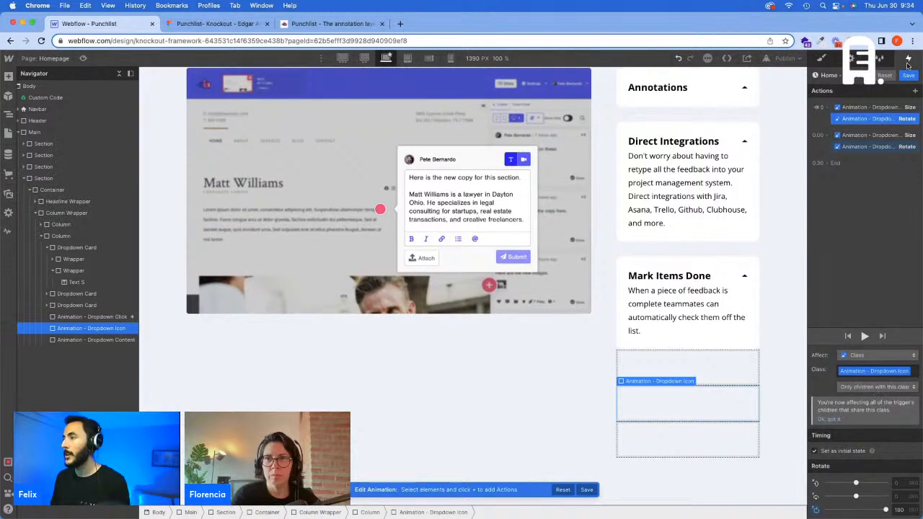
click(907, 75)
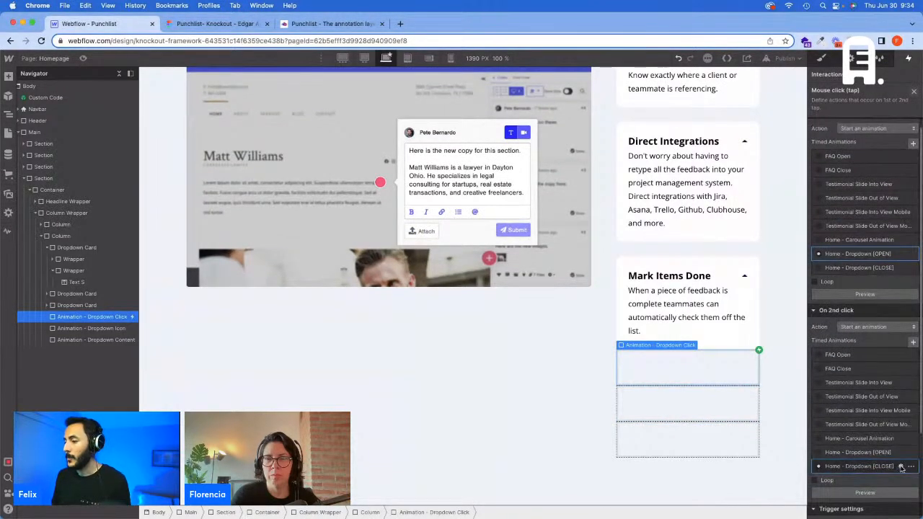
Step: In "Home - Dropdown [CLOSE]", add and save a 180-degree Z-axis Rotate action for the "Animation - Dropdown Icon" class, with 0.3 s duration and Ease easing
click(900, 466)
click(866, 109)
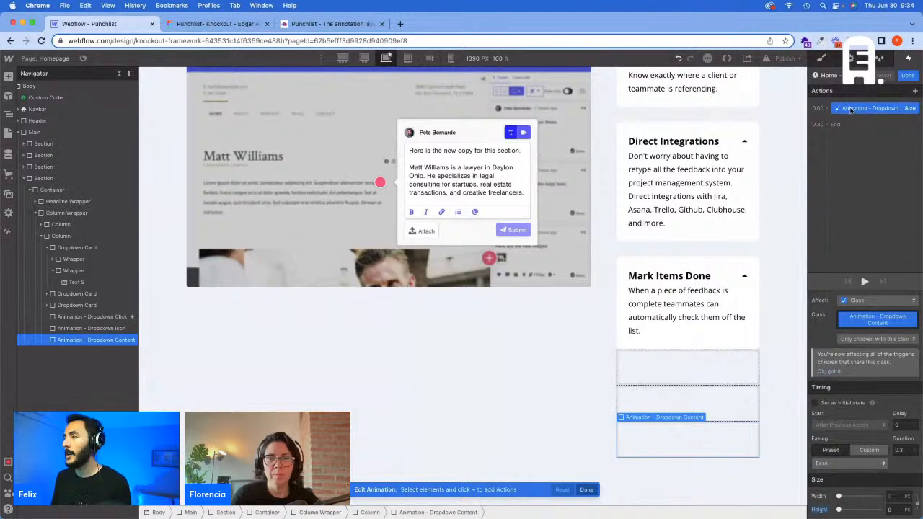
click(119, 329)
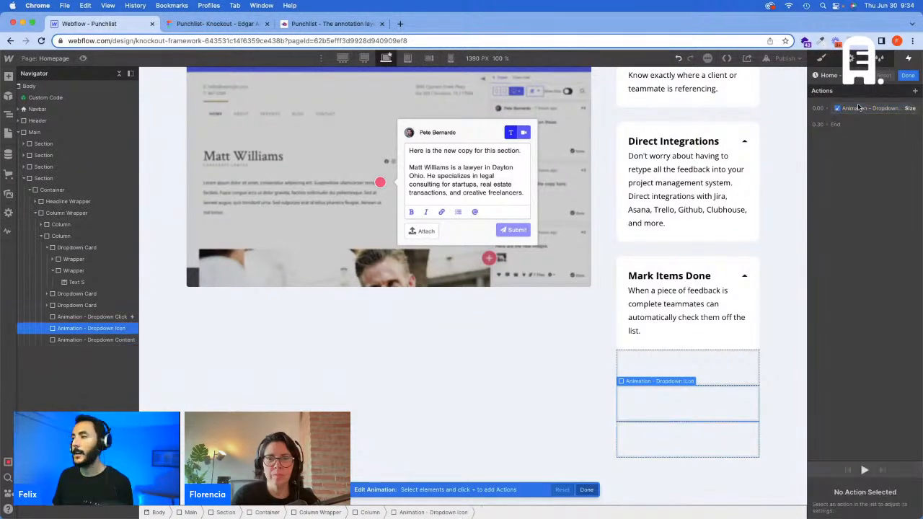
click(829, 109)
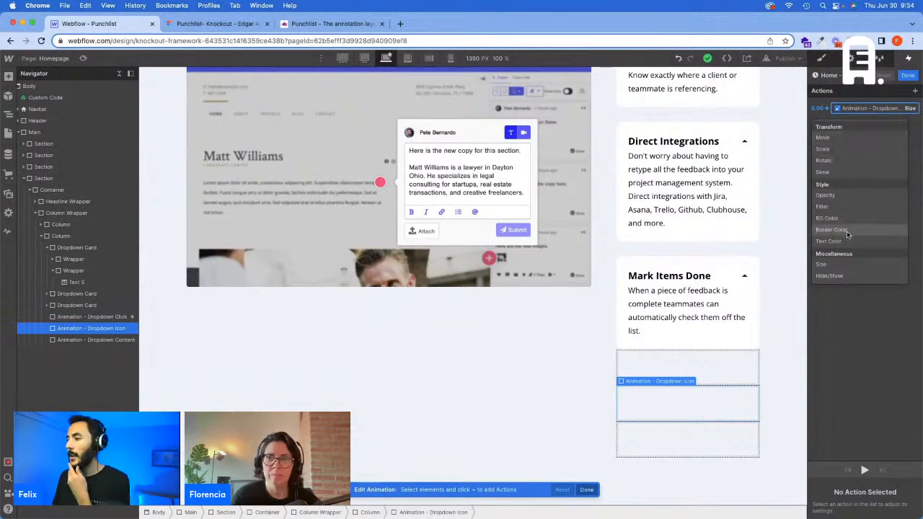
click(823, 160)
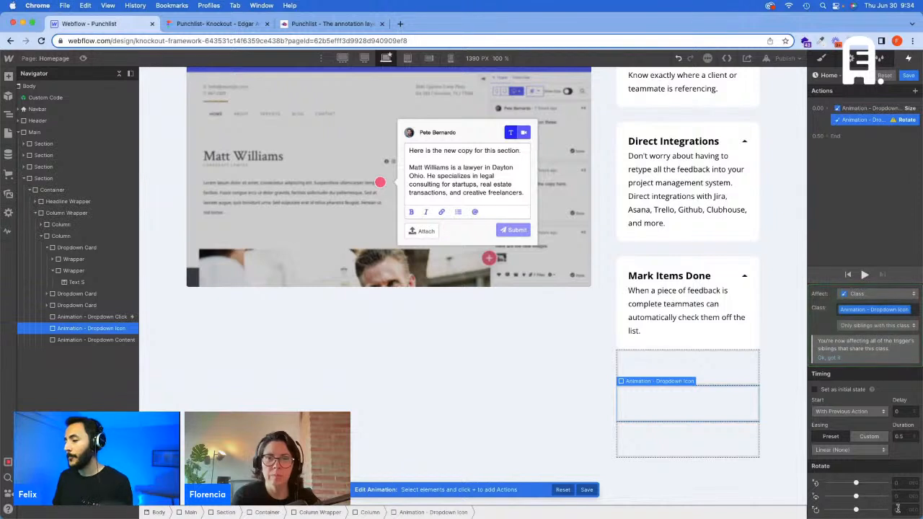
key(Return)
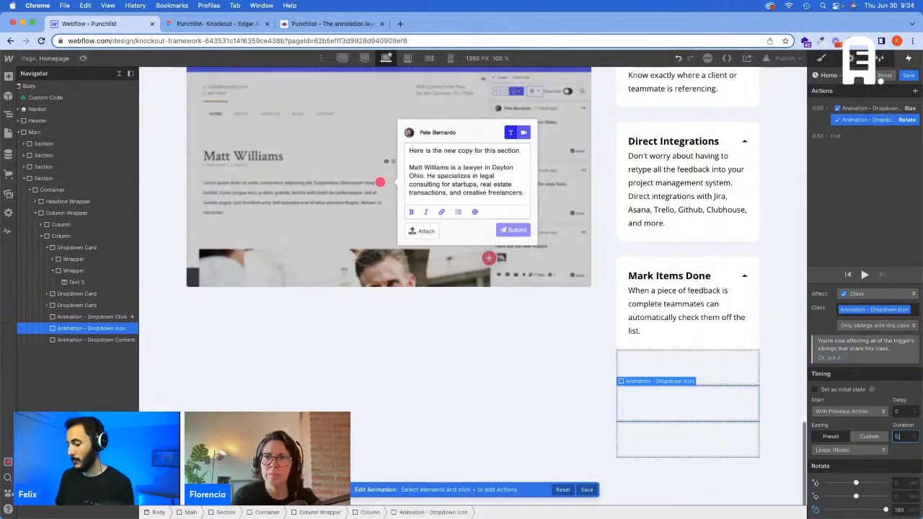
text(0.3)
click(849, 450)
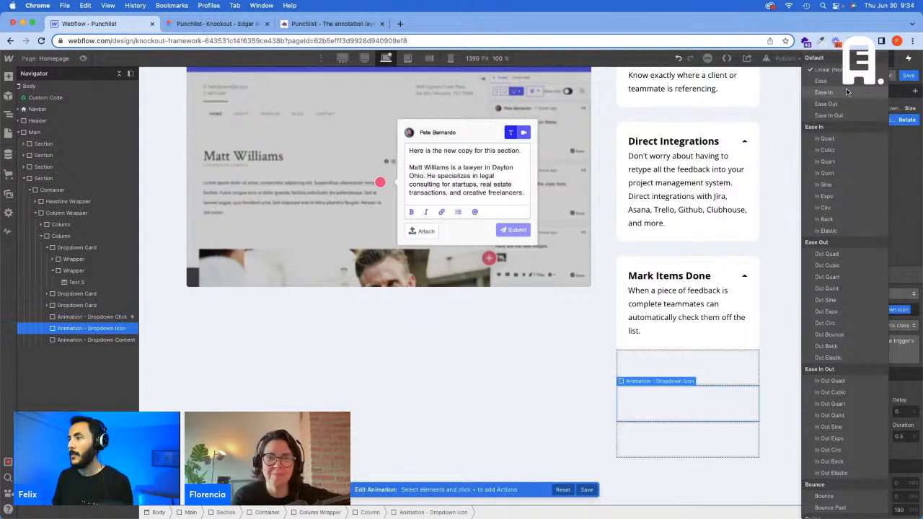
click(847, 83)
click(908, 77)
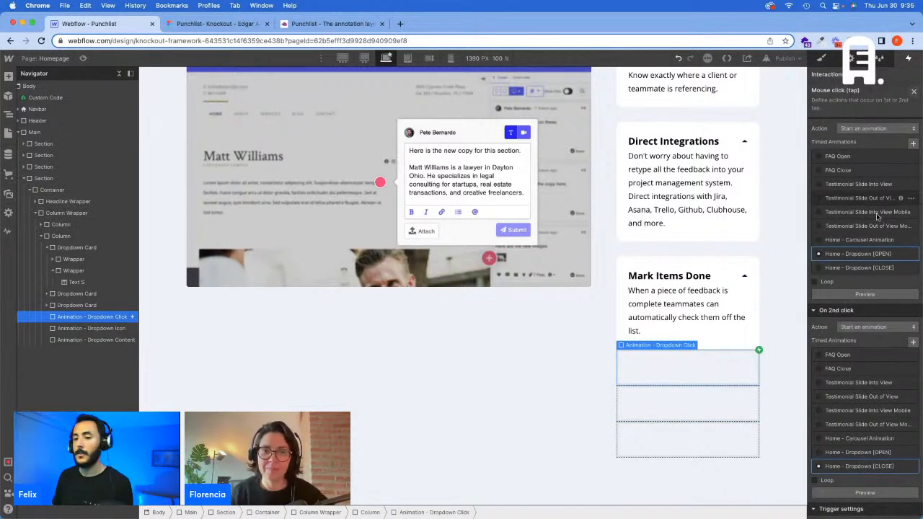
Step: Make the "Home - Dropdown [CLOSE]" Rotate action affect only children with the "Animation - Dropdown Icon" class, and save the animation
click(899, 465)
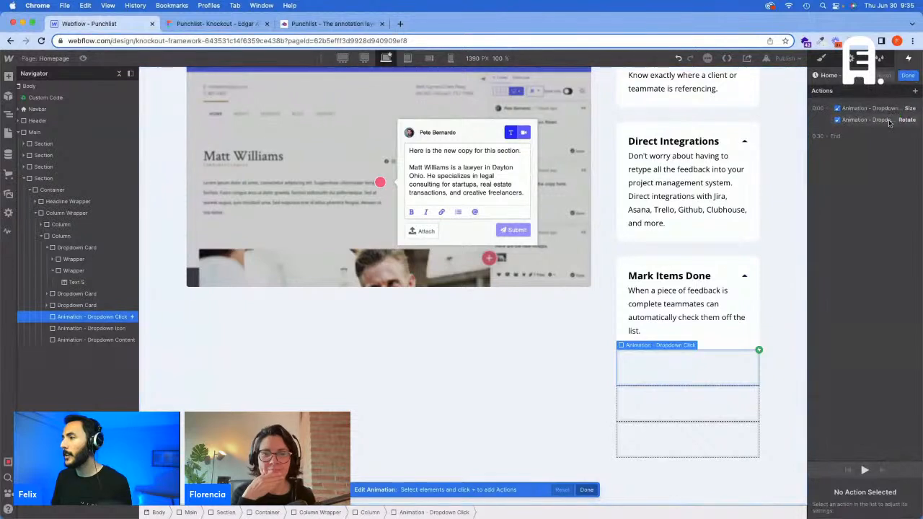
click(890, 121)
click(880, 326)
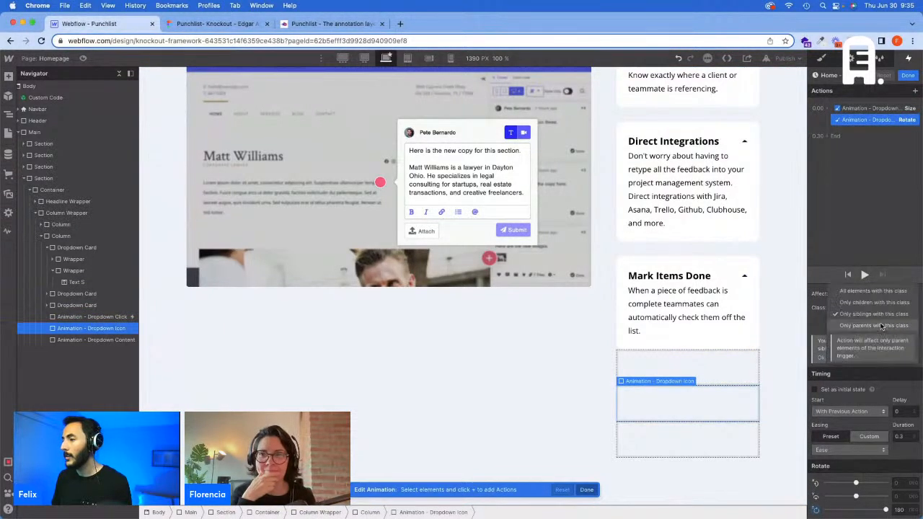
click(879, 302)
click(908, 76)
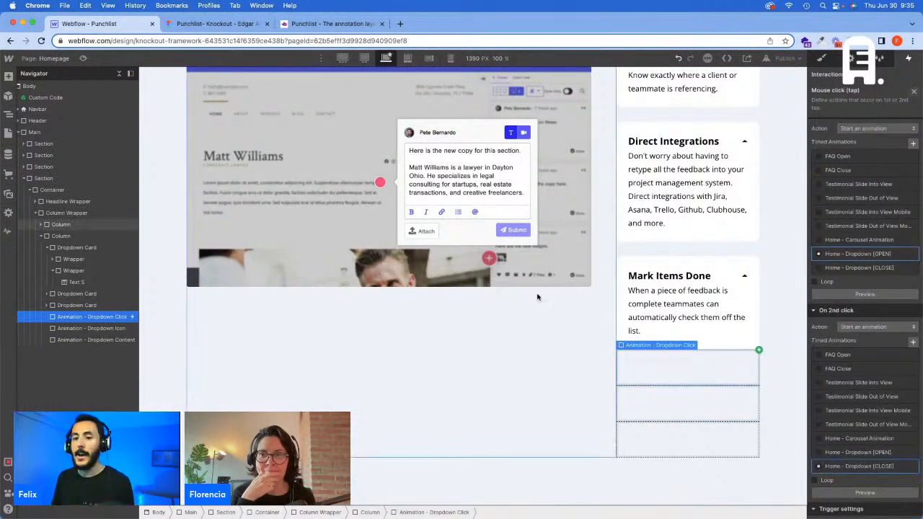
Step: Add the "Animation - Dropdown Icon" class to the arrow icon in the Annotations card
click(94, 330)
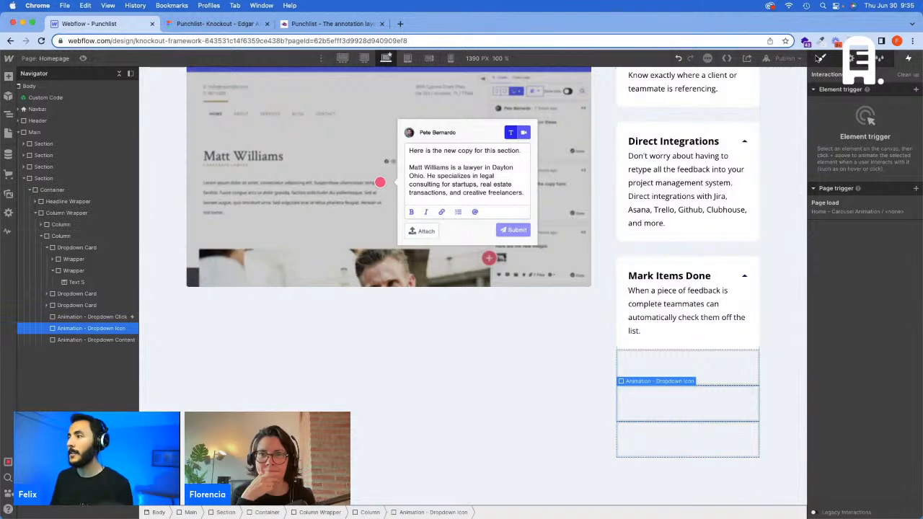
click(820, 58)
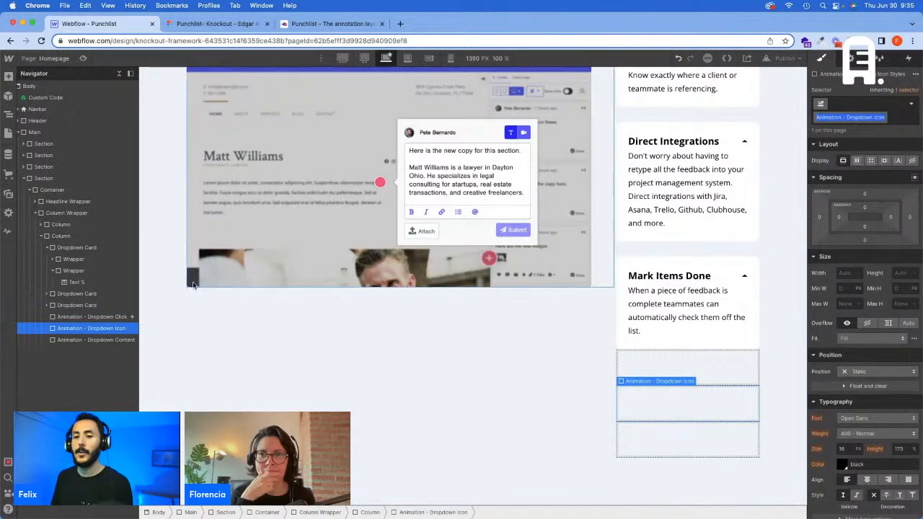
scroll(746, 296, up, 5)
click(745, 274)
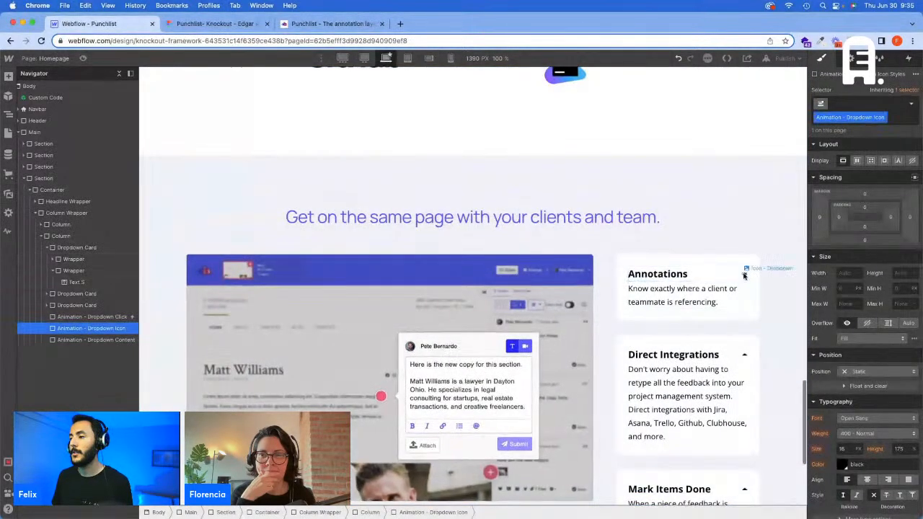
click(888, 103)
text(Animation - Dropdown Icon)
key(Escape)
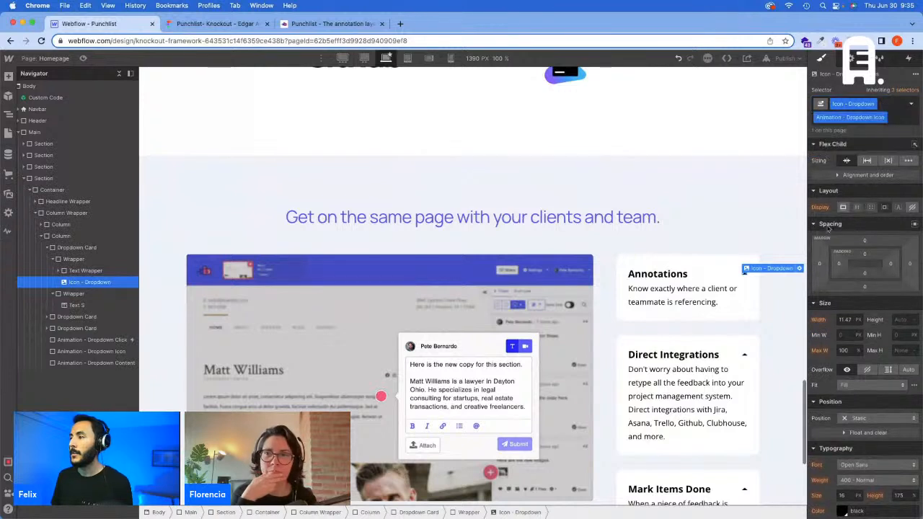
Step: Add the "Animation - Dropdown Icon" class to the arrow icon in the Direct Integrations card
click(744, 354)
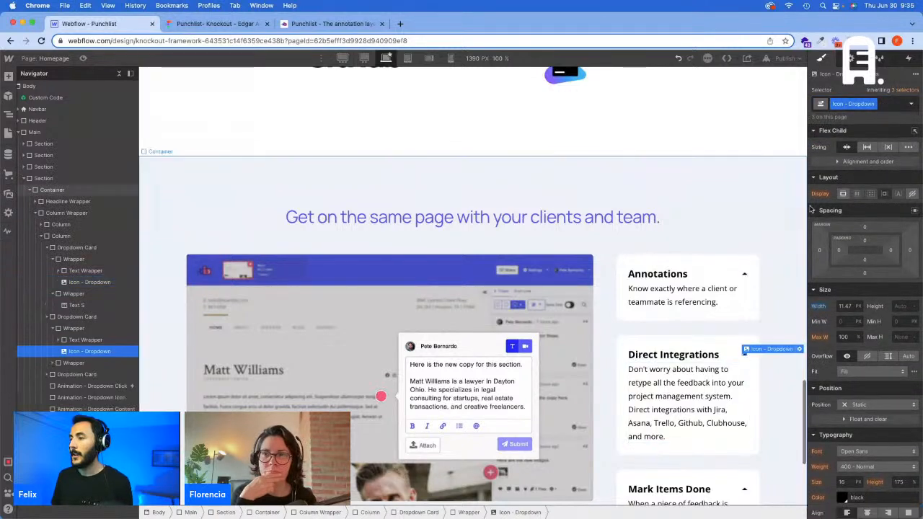
click(883, 105)
text(Animation - Dropdown Icon)
key(Return)
scroll(736, 468, down, 1)
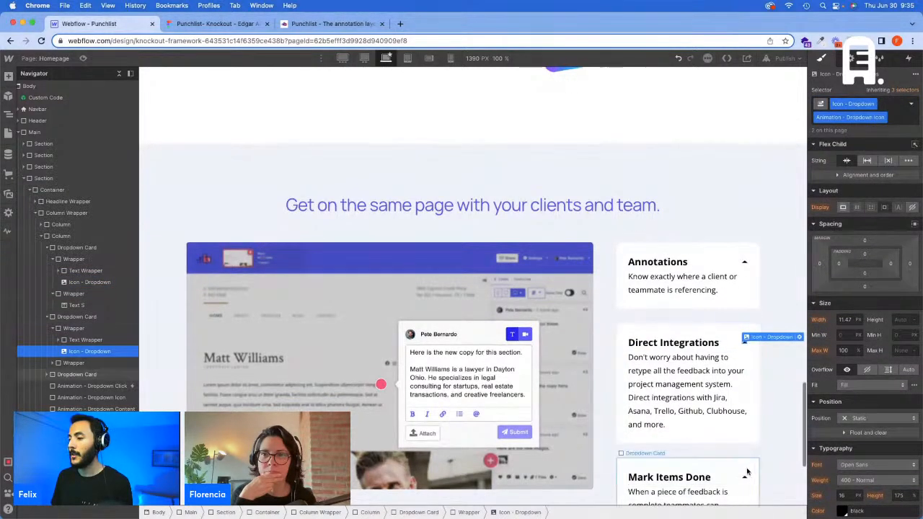
Step: Add the "Animation - Dropdown Icon" class to the arrow icon in the Mark Items Done card
click(747, 480)
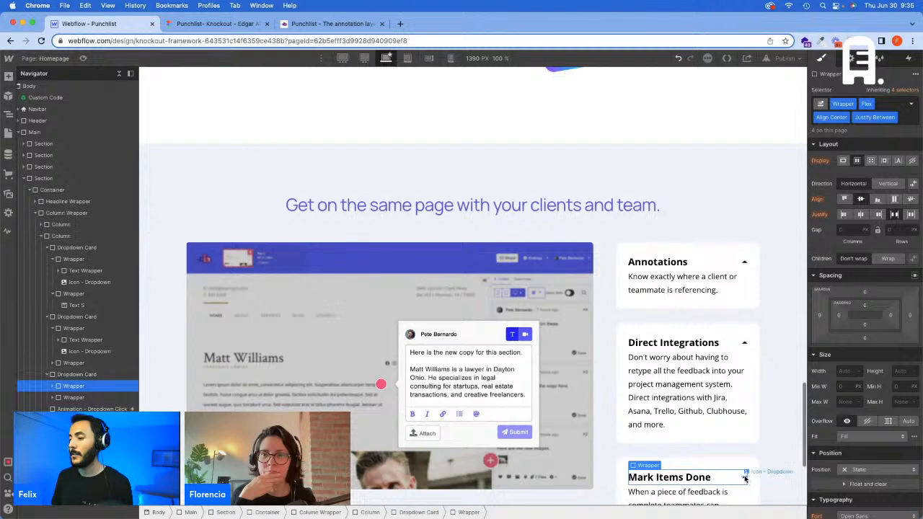
click(745, 479)
click(880, 103)
text(Animation - Dropdown Icon)
key(Return)
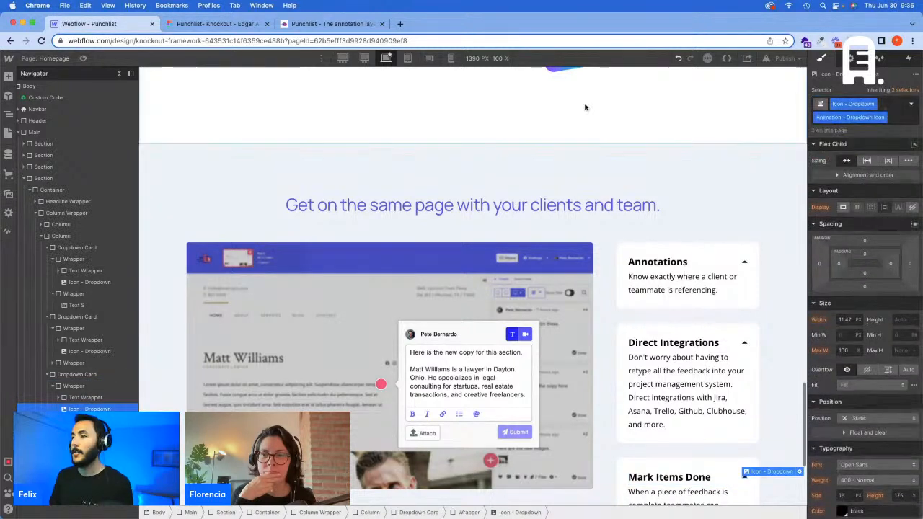
Step: Preview the page and toggle the Annotations card several times to test its open/close animation and arrow rotation
click(84, 58)
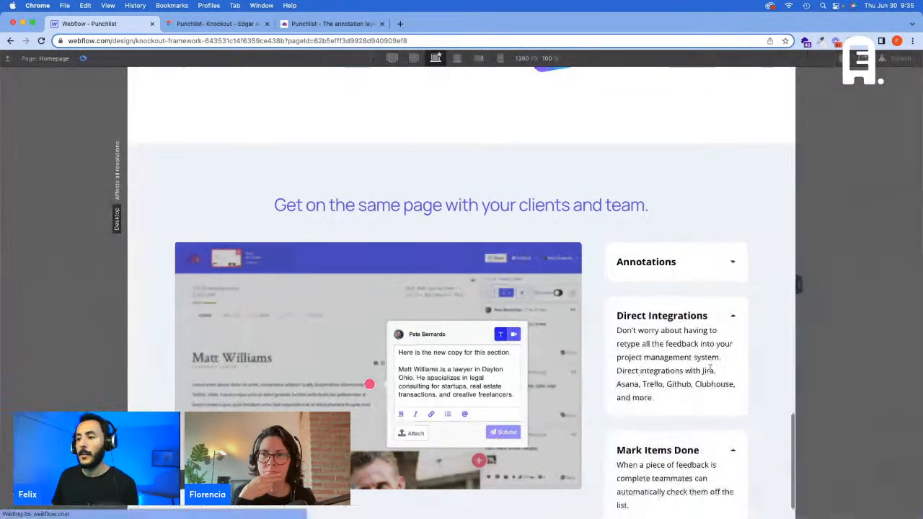
click(707, 264)
click(725, 268)
click(718, 265)
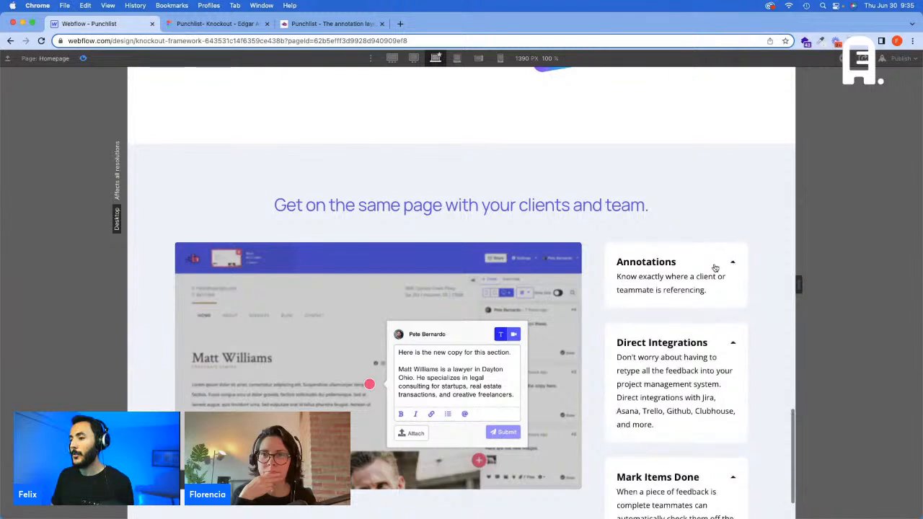
click(715, 267)
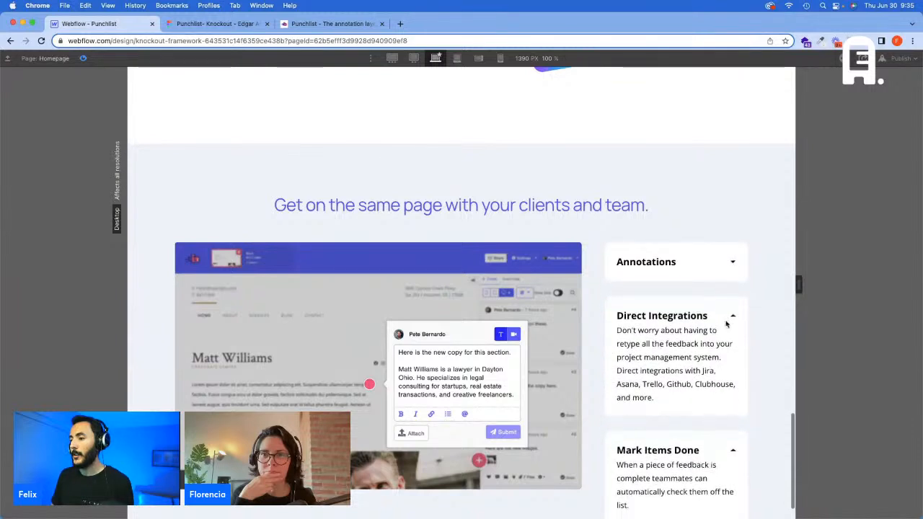
click(84, 59)
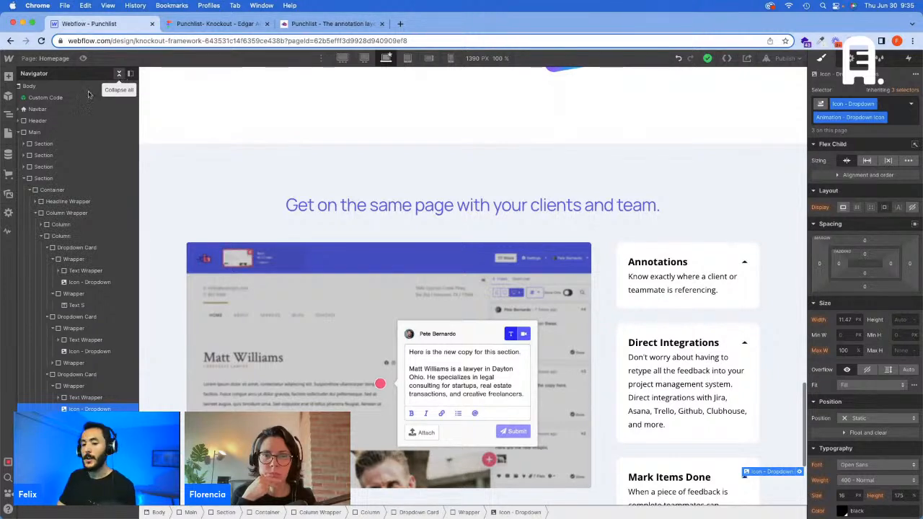
Step: Copy the "Animation - Dropdown Click" class from its placeholder block onto the Direct Integrations dropdown card
click(79, 433)
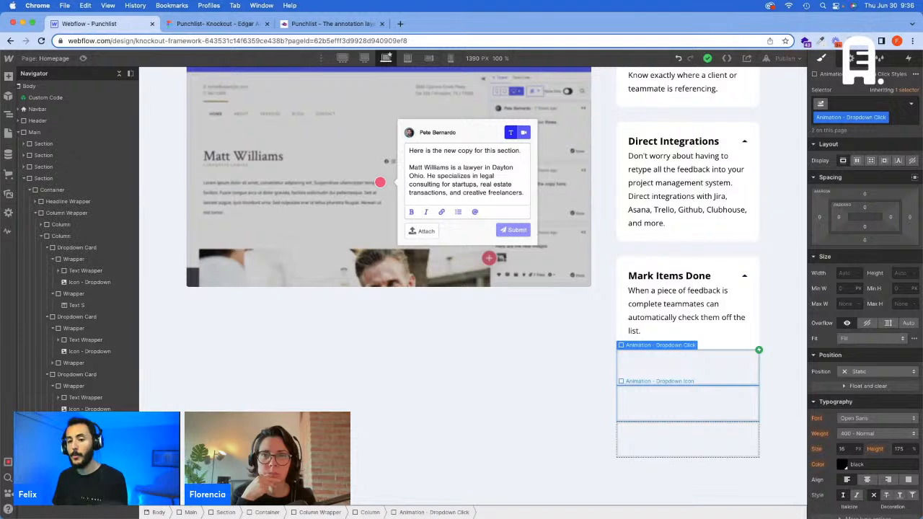
click(687, 403)
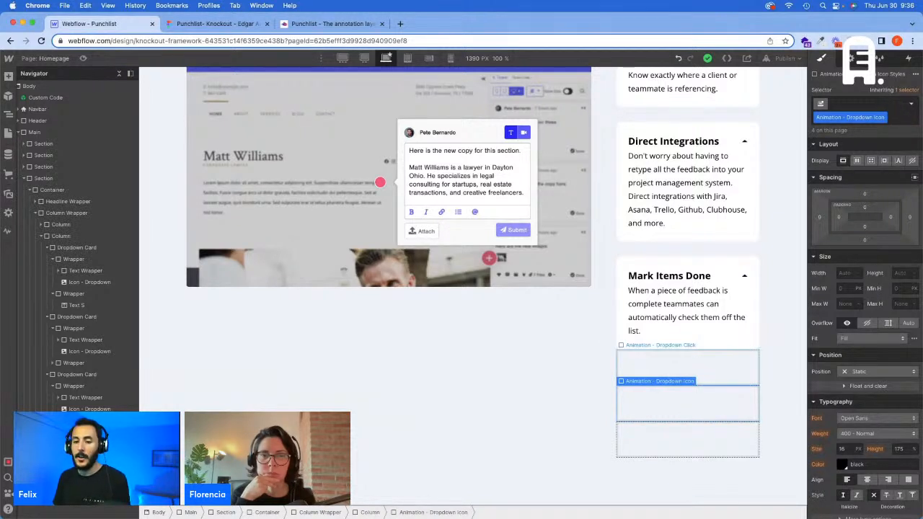
click(687, 367)
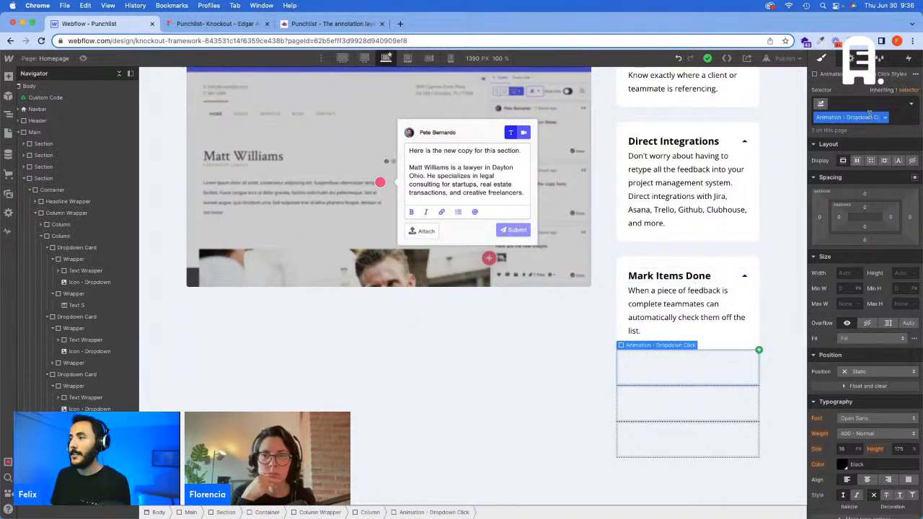
click(692, 130)
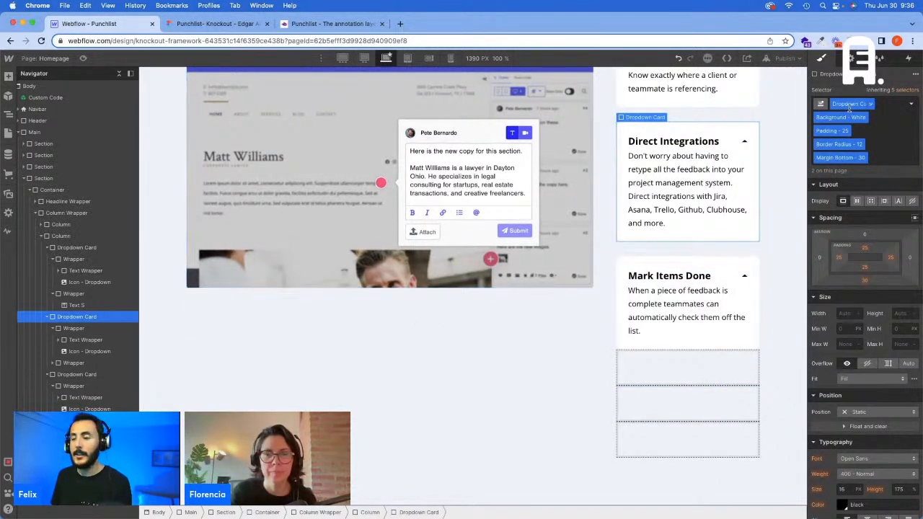
click(888, 144)
key(Return)
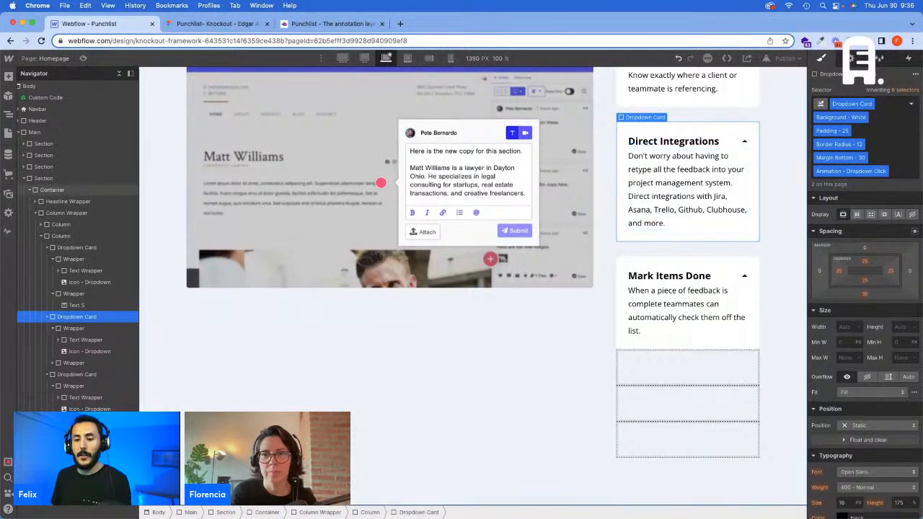
Step: Add the "Animation - Dropdown Click" class to the Mark Items Done dropdown card
click(668, 437)
click(679, 265)
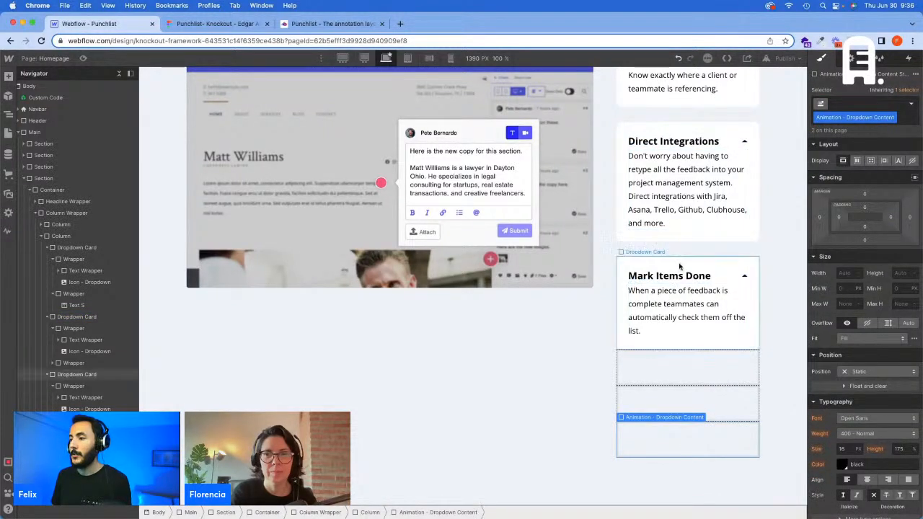
click(881, 140)
text(Animation - Dropdown Click)
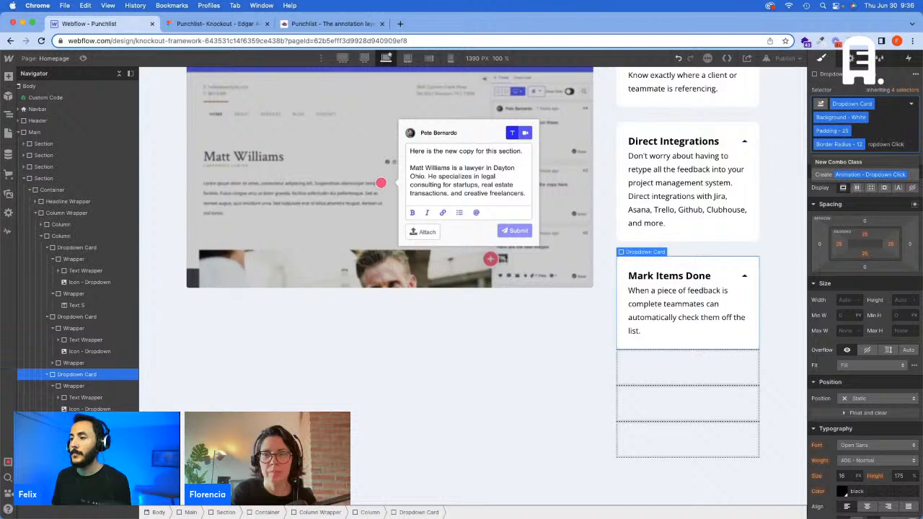
key(Return)
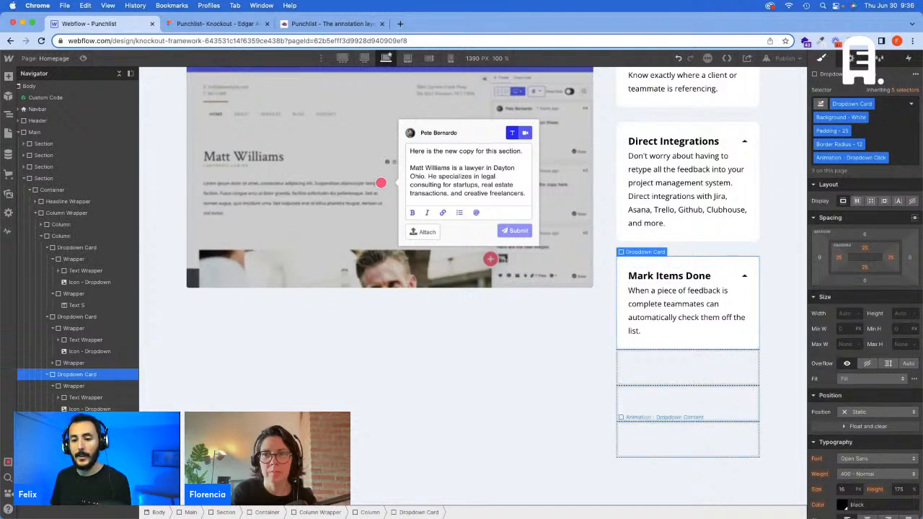
Step: Add the "Animation - Dropdown Content" class to the description wrapper of the Direct Integrations card
click(676, 436)
scroll(705, 140, up, 1)
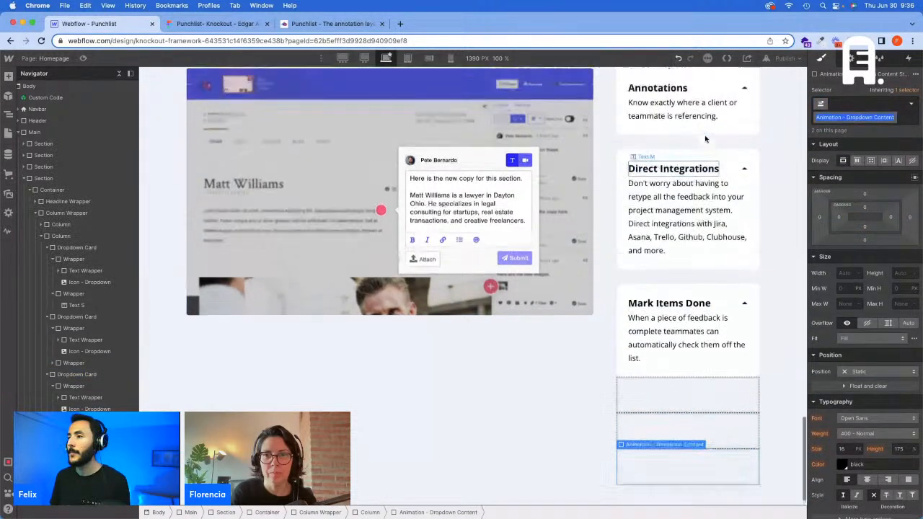
scroll(706, 139, up, 1)
click(686, 139)
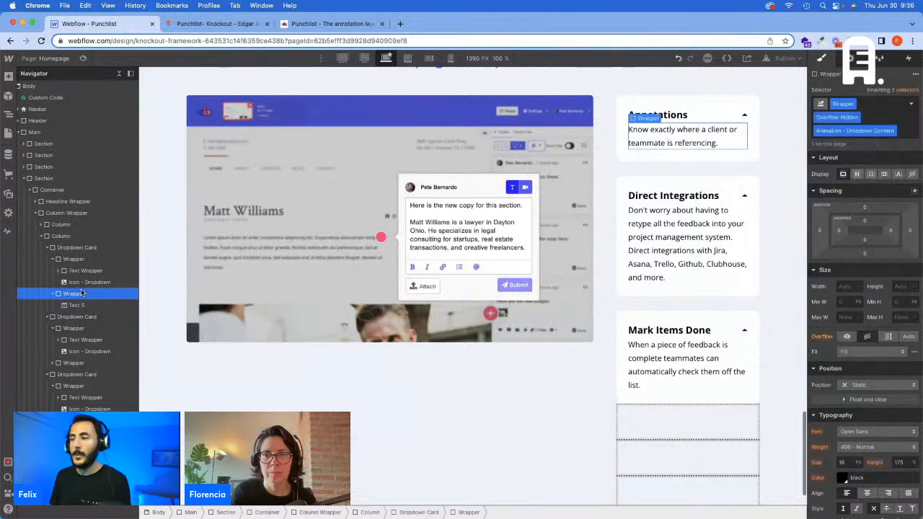
click(75, 363)
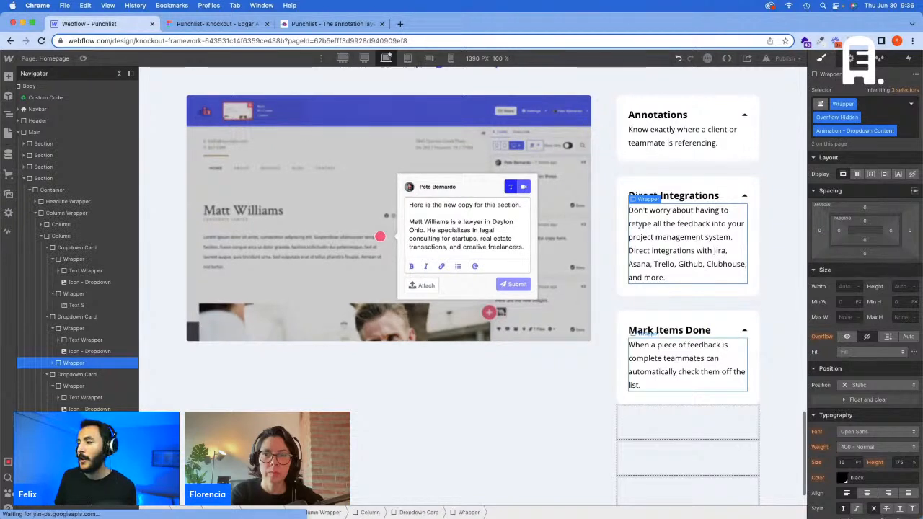
Step: Add the "Animation - Dropdown Content" class to the description wrapper of the Mark Items Done card
click(703, 366)
click(890, 119)
text(Animation - Dropdown Content)
key(Return)
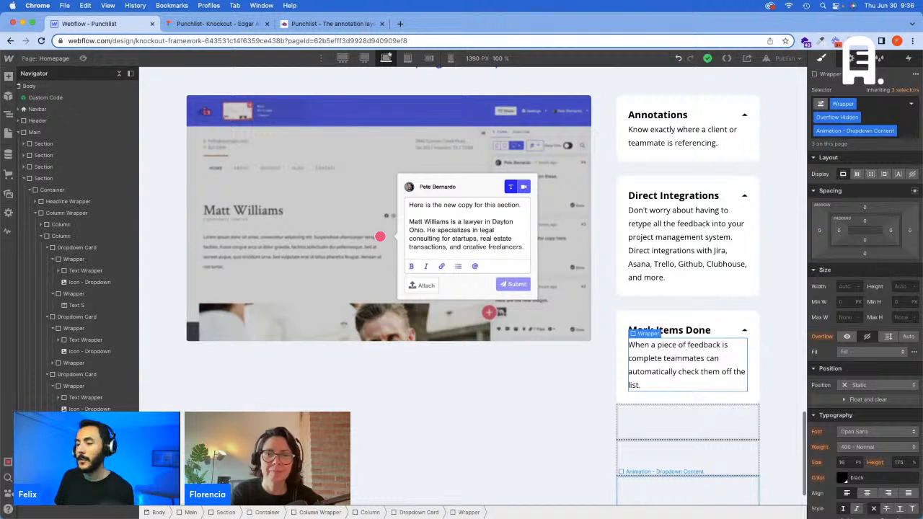
Step: Check the animation classes on the Mark Items Done card, the placeholder blocks, and the Direct Integrations and Mark Items Done arrow icons
click(693, 421)
click(697, 315)
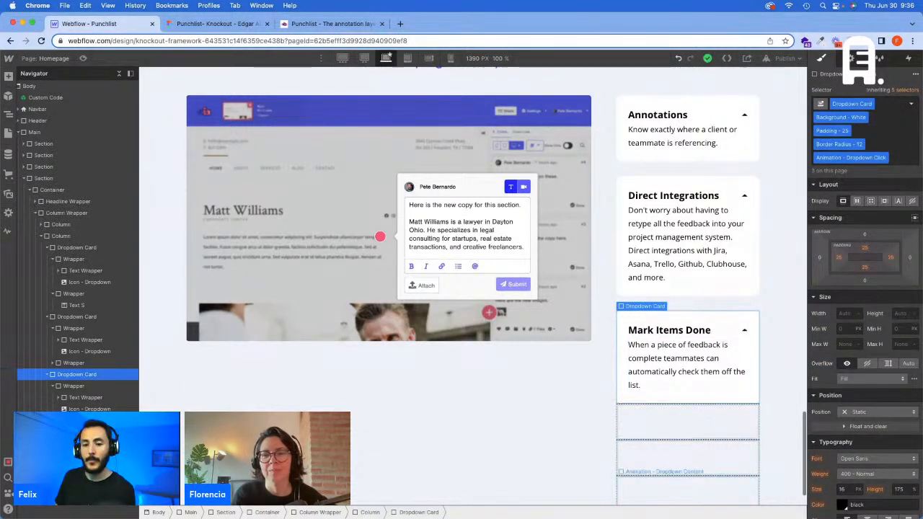
click(684, 486)
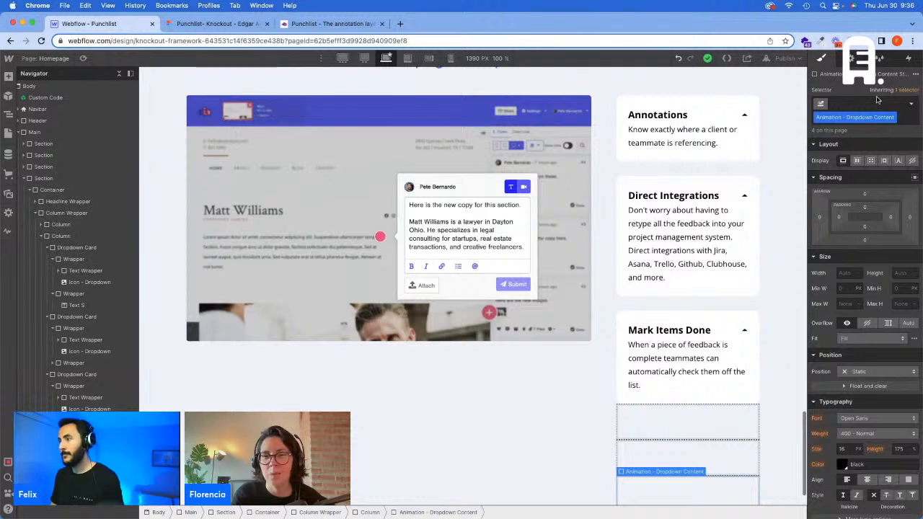
click(674, 459)
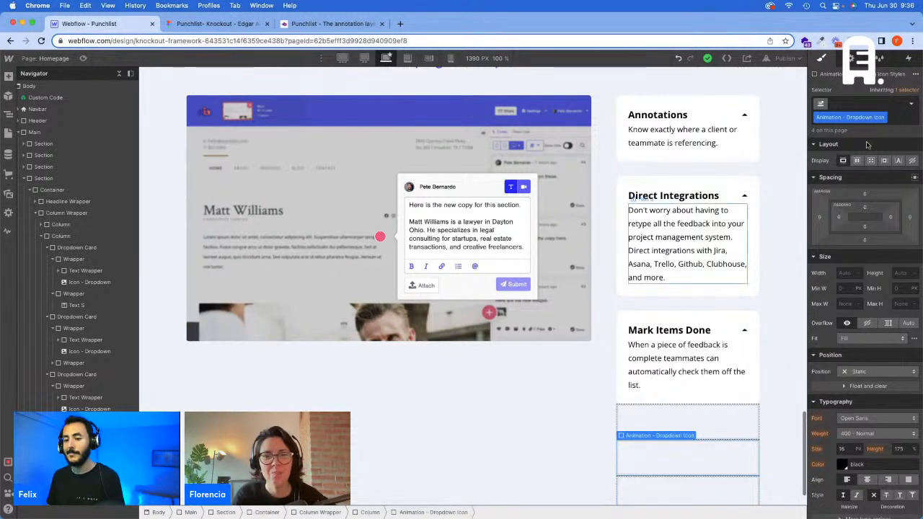
click(744, 195)
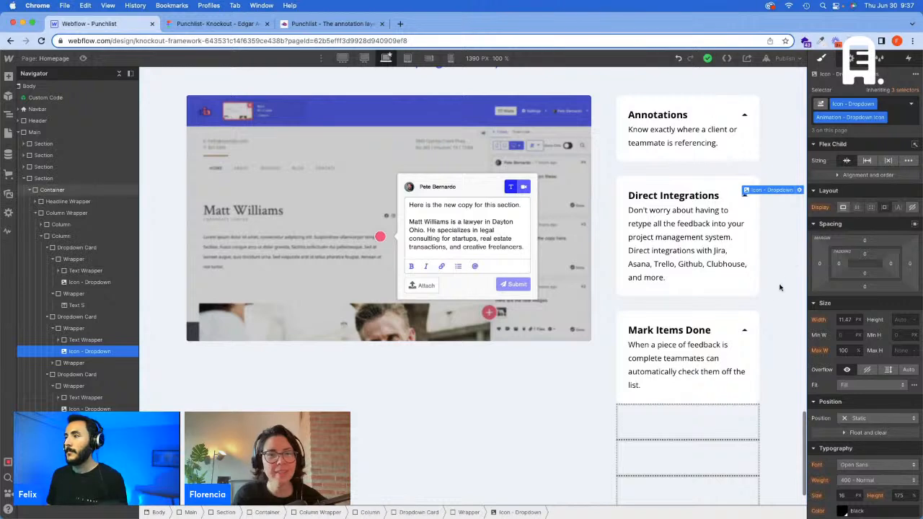
click(746, 333)
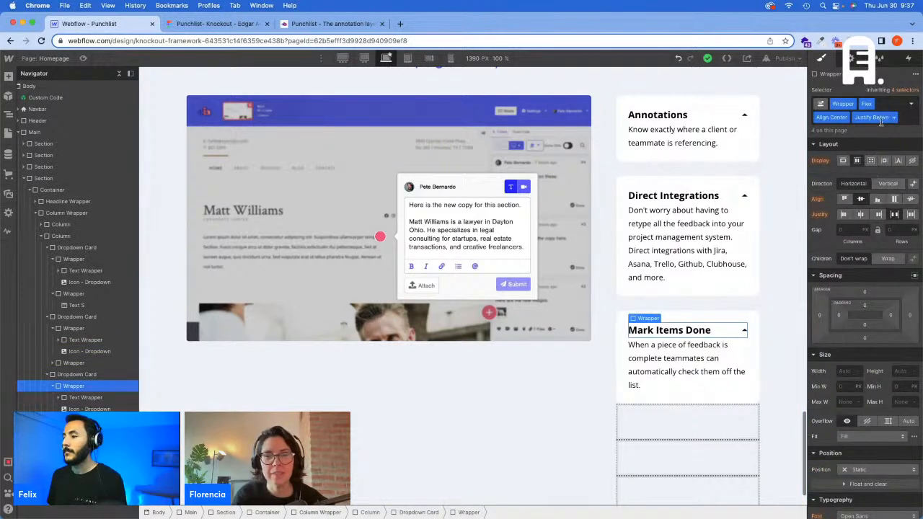
click(744, 330)
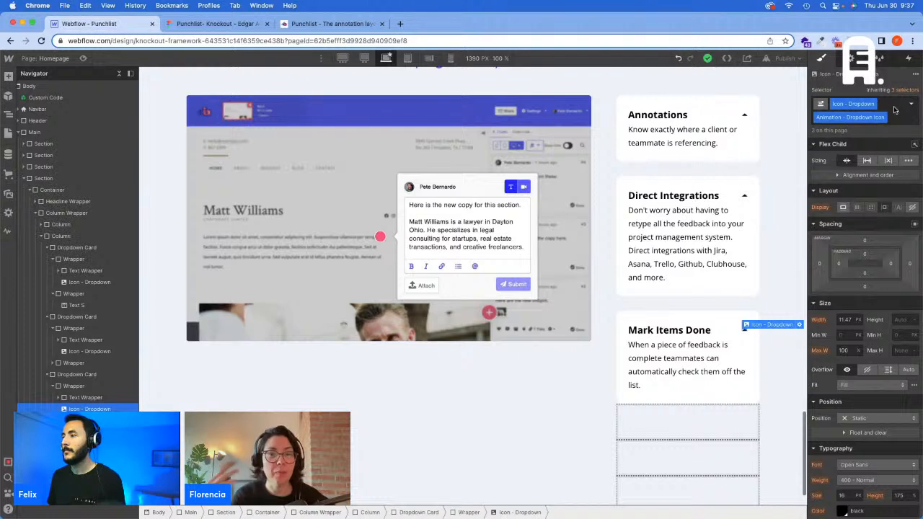
Step: Preview the page and test opening and closing the dropdown cards in the "Get on the same page" section
click(83, 58)
click(678, 243)
click(669, 325)
scroll(692, 349, down, 1)
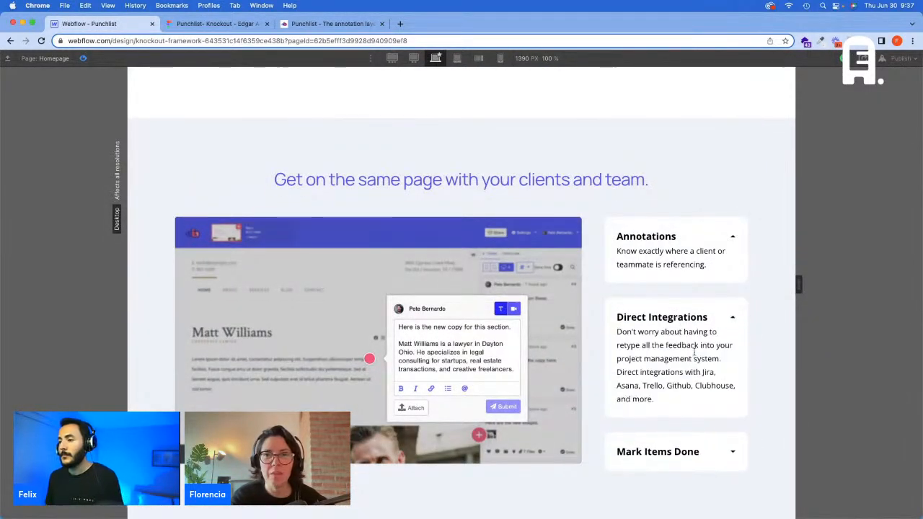
scroll(697, 451, down, 1)
click(713, 397)
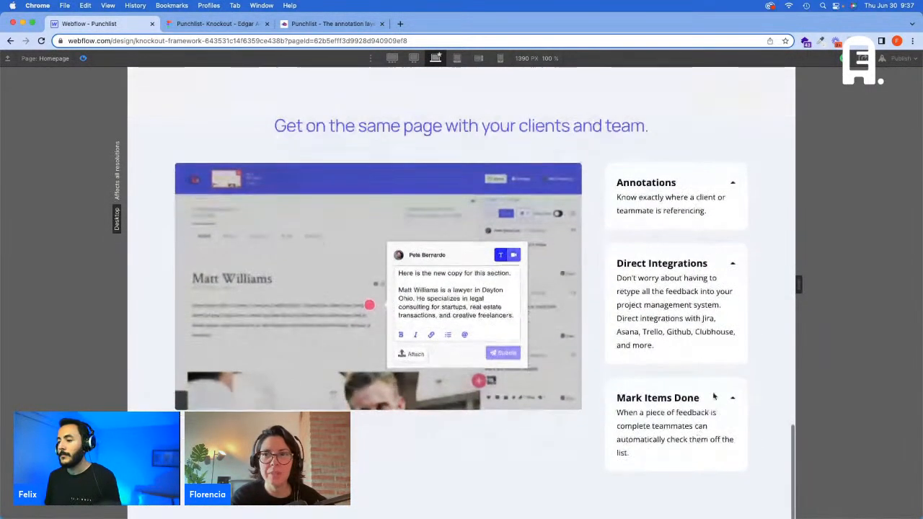
click(82, 59)
Step: Add the "Cursor - Pointer" combo class to the Mark Items Done dropdown card
click(618, 354)
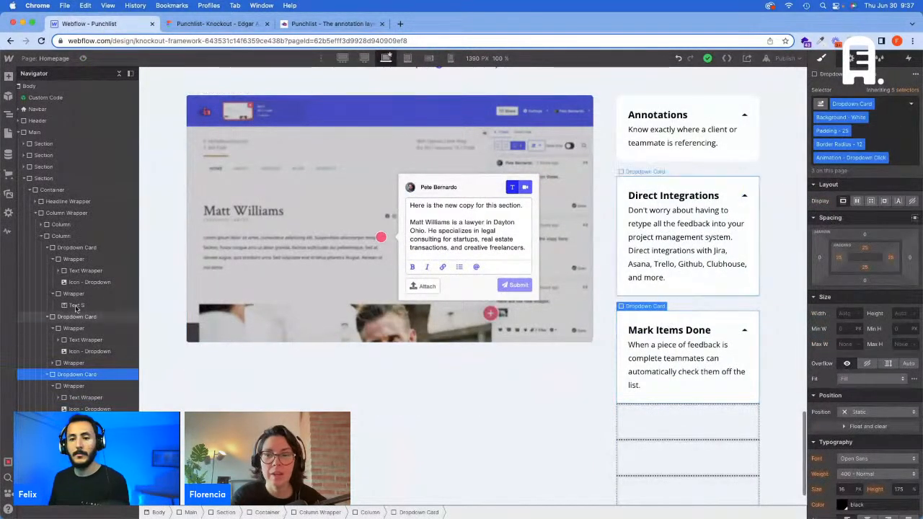
click(884, 147)
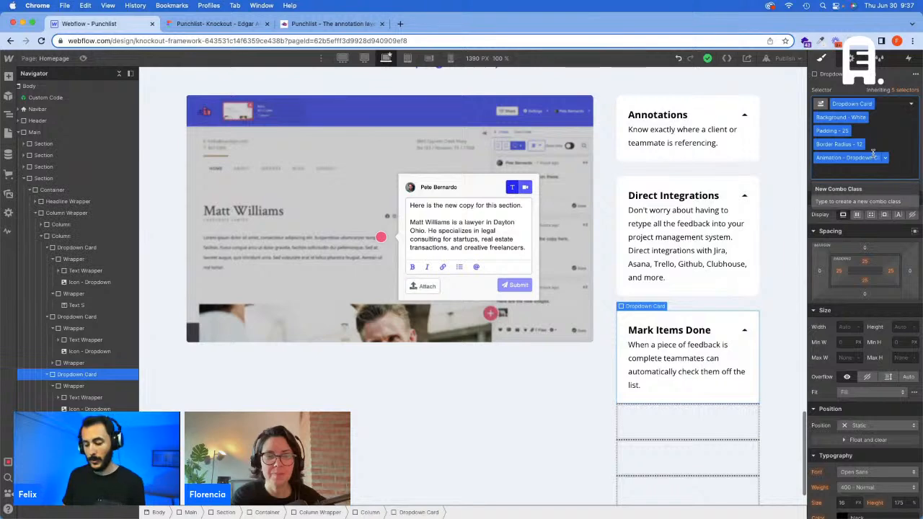
text(po)
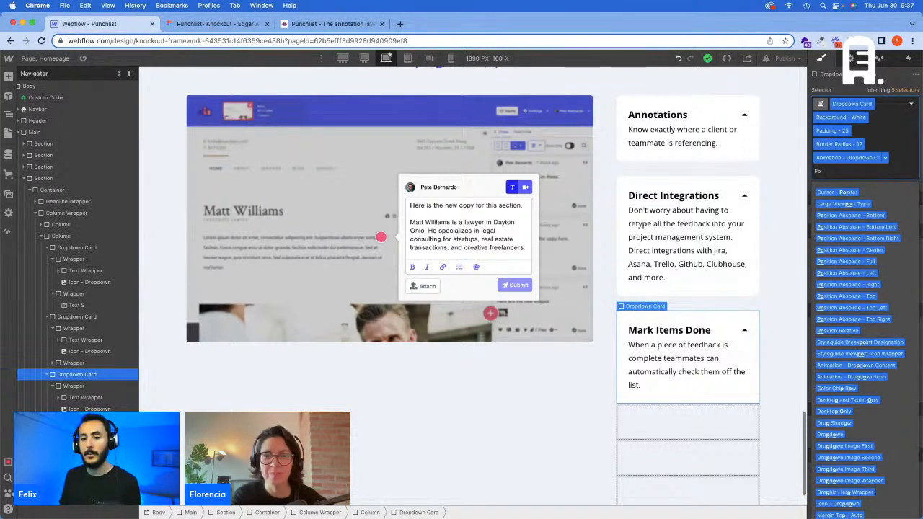
key(BackSpace)
key(BackSpace)
text(Curs)
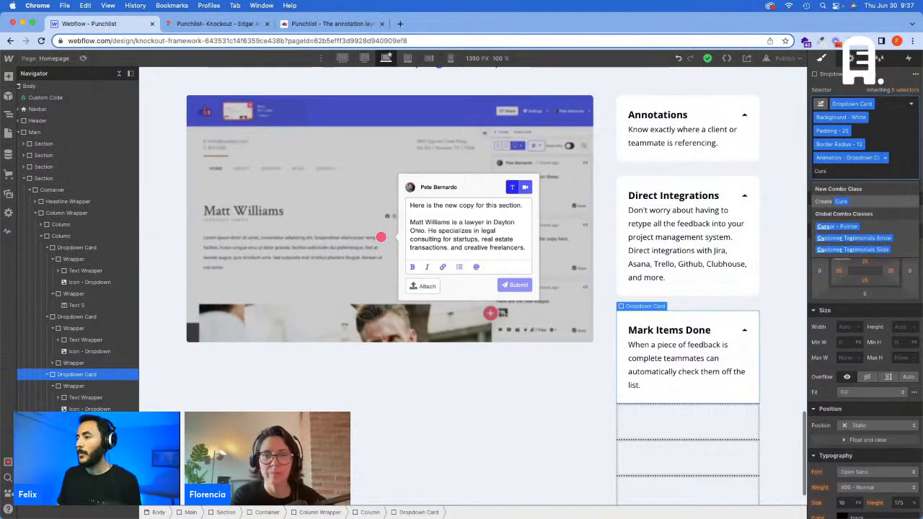
click(865, 227)
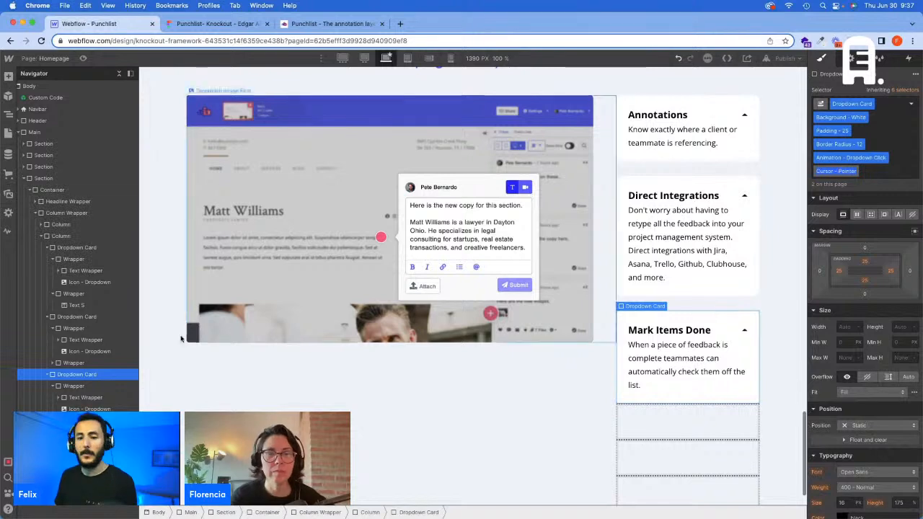
Step: Add the "Cursor - Pointer" class to the Direct Integrations dropdown card
click(86, 320)
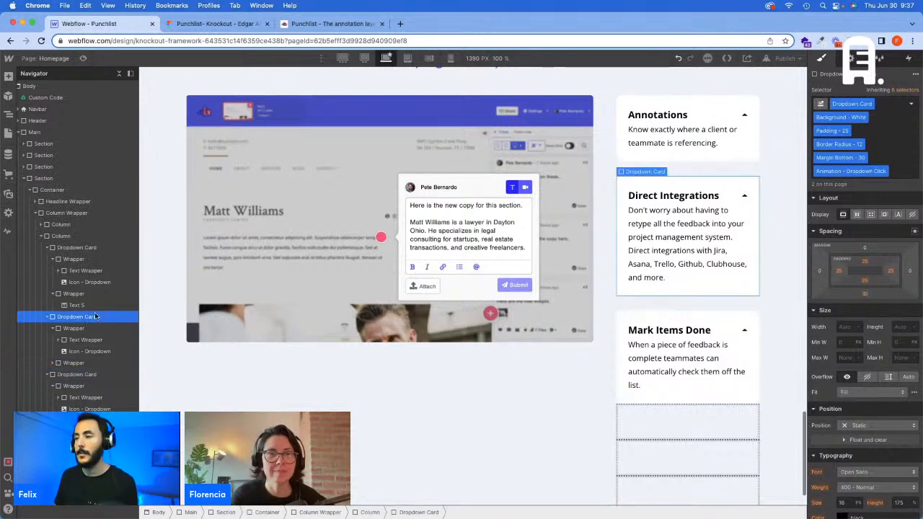
click(878, 146)
text(Cursor - Pointer)
key(Return)
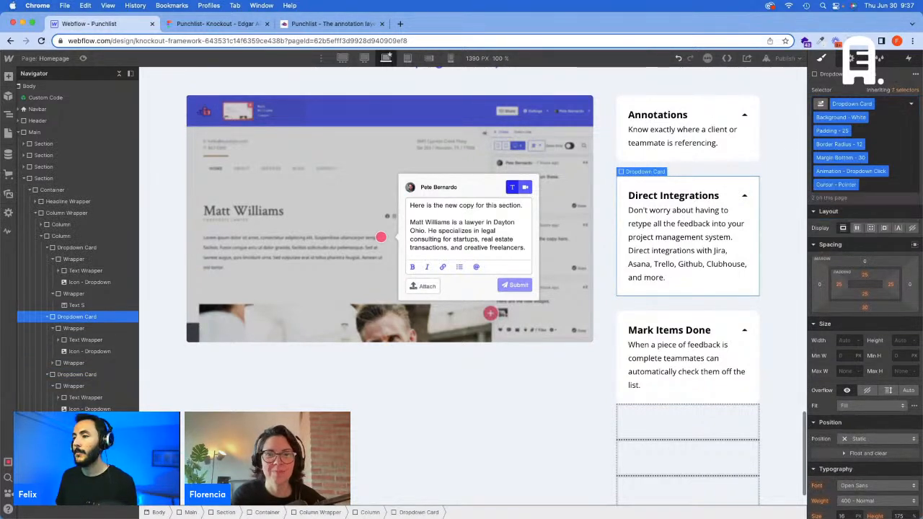
Step: Preview the page and check the pointer cursor and toggle behaviour of all three dropdown cards
click(84, 59)
click(663, 310)
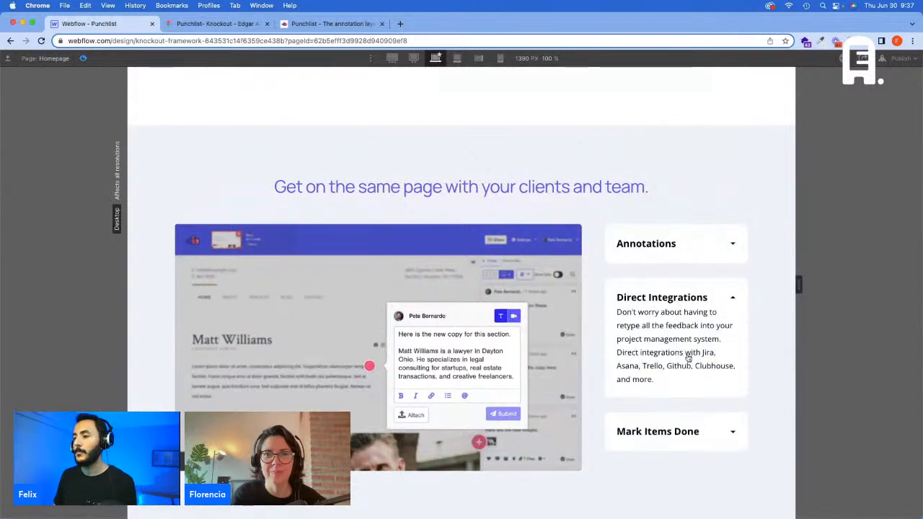
click(691, 431)
scroll(670, 288, down, 2)
click(670, 206)
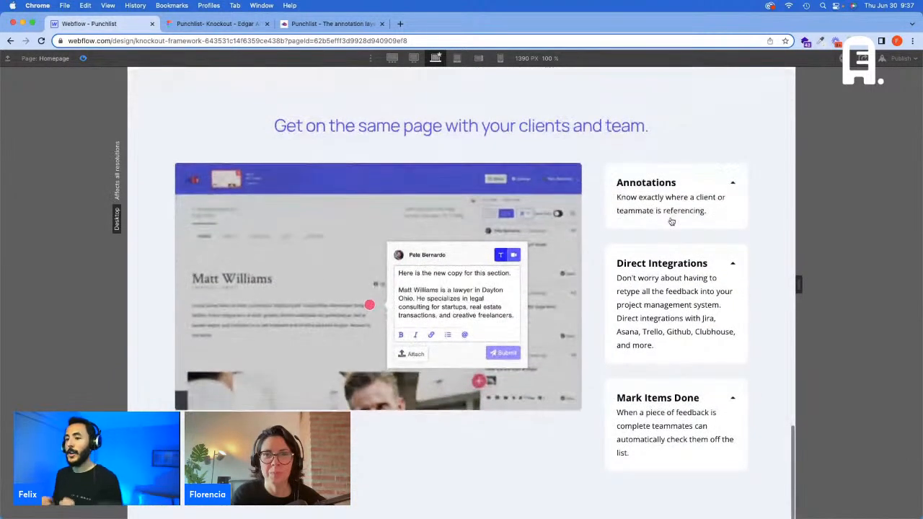
Step: Close all three dropdown cards in the preview to check the toggling, and return to the design view
click(664, 237)
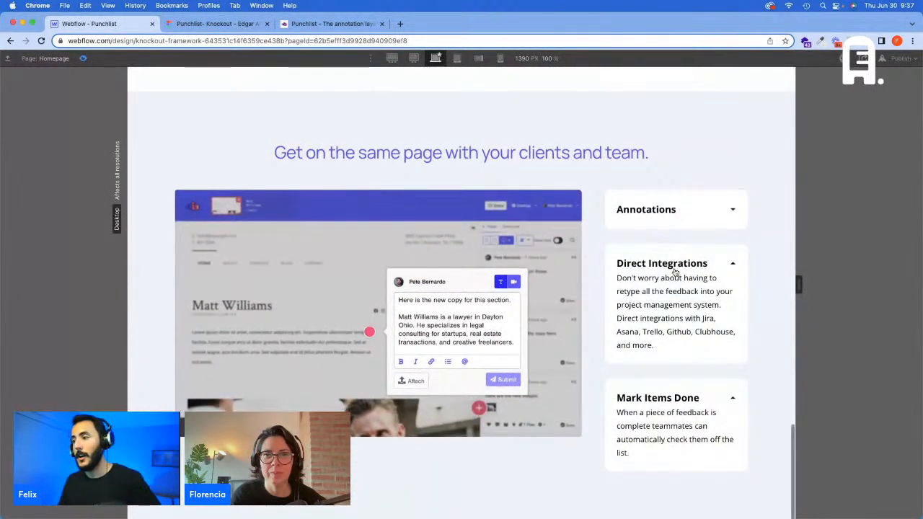
click(672, 265)
click(668, 356)
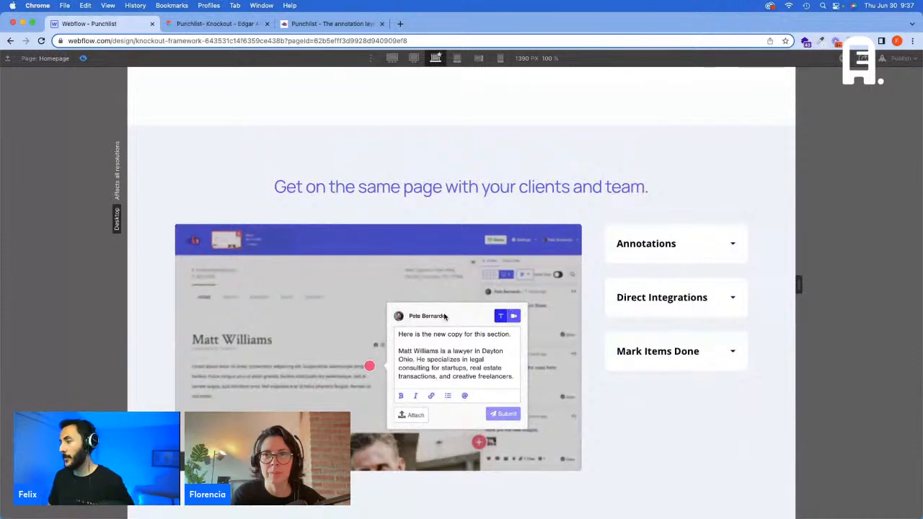
click(84, 59)
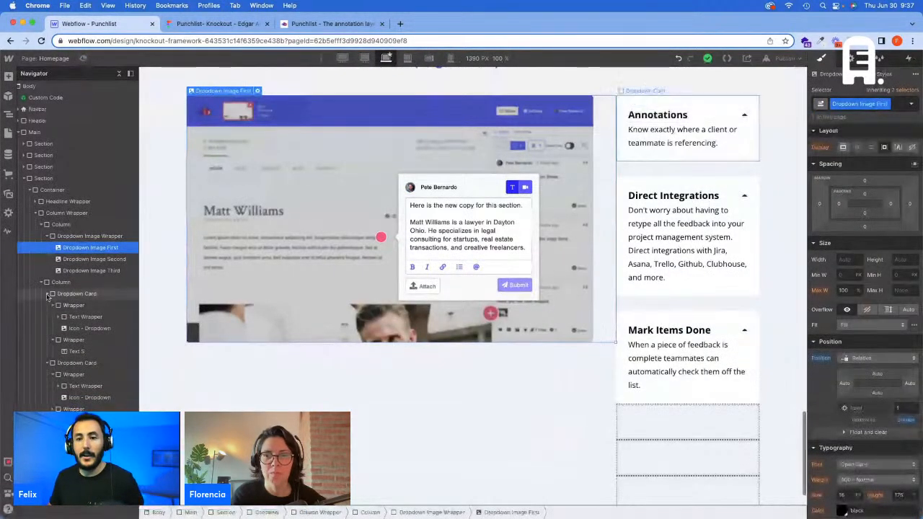
Step: Delete the three helper animation blocks (Click, Icon, Content) below the dropdown cards in the second column
click(119, 73)
click(326, 171)
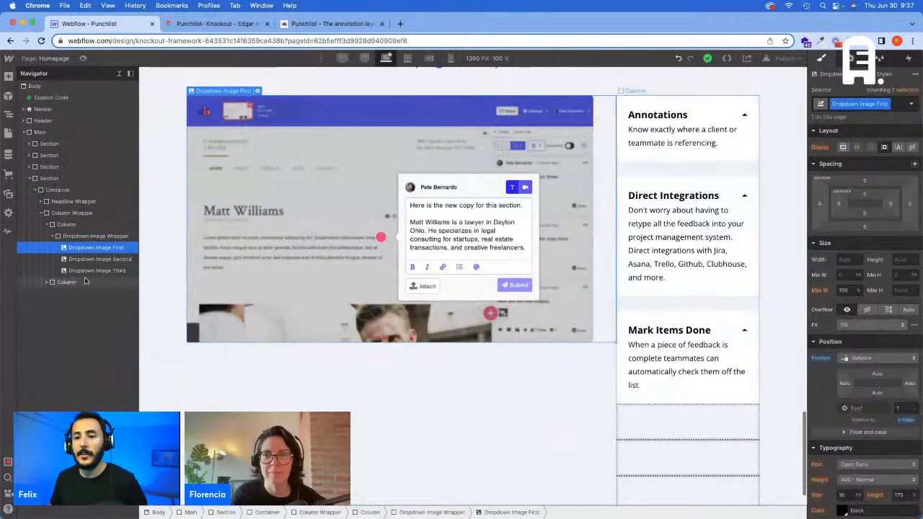
click(747, 103)
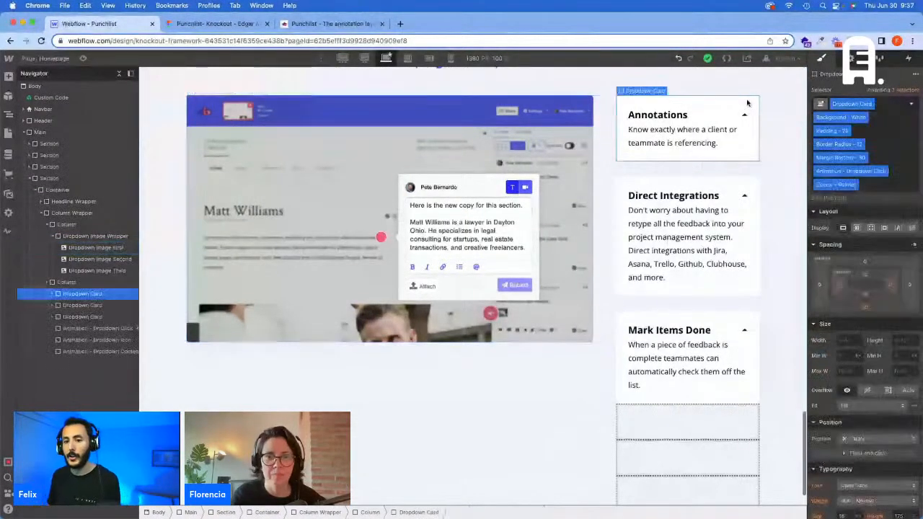
click(911, 58)
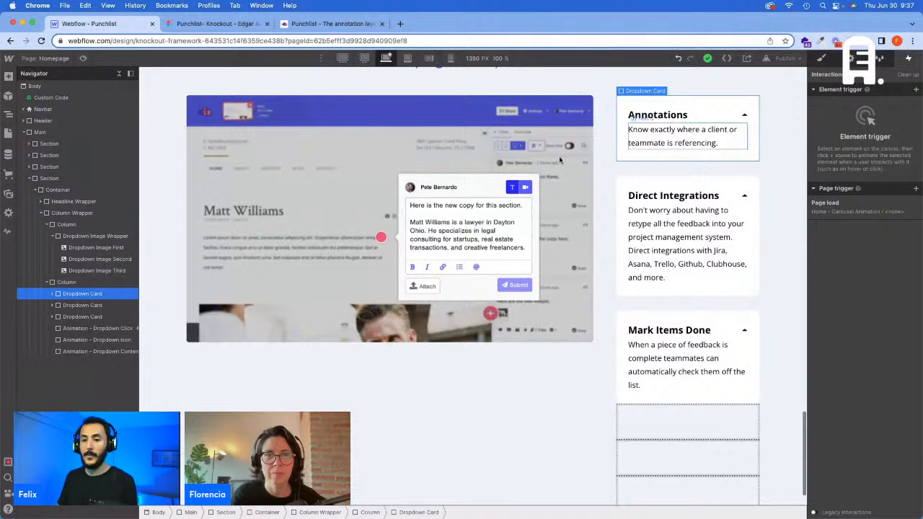
click(97, 330)
key(Delete)
key(Delete)
key(Delete)
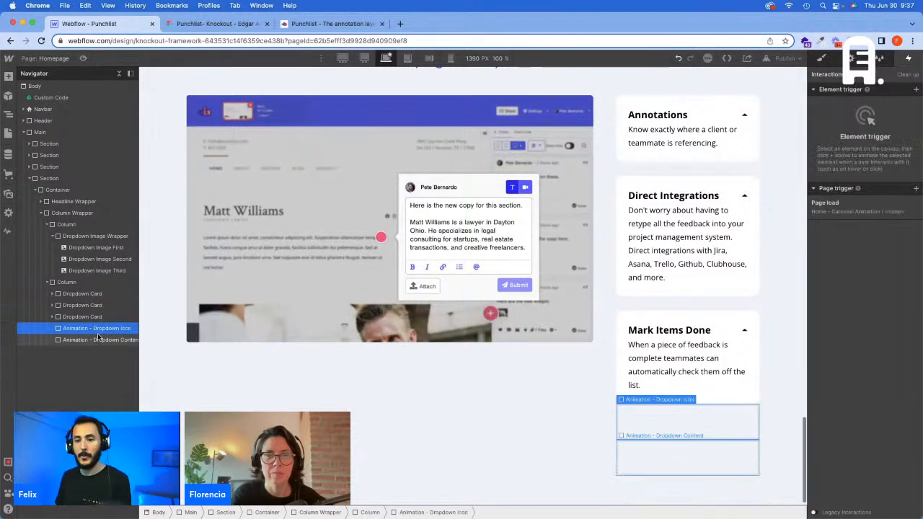
Step: Give the Annotations dropdown card a Mouse click (tap) trigger that starts an animation on the first click
click(93, 295)
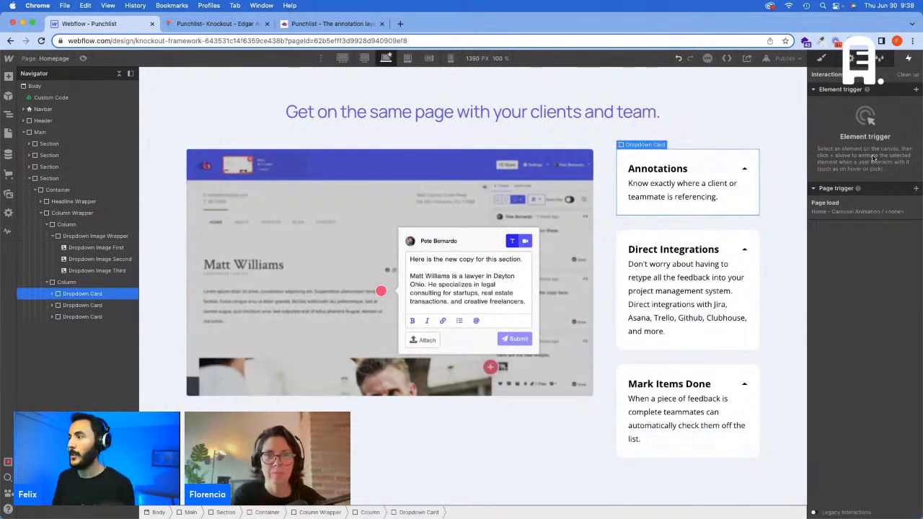
click(916, 89)
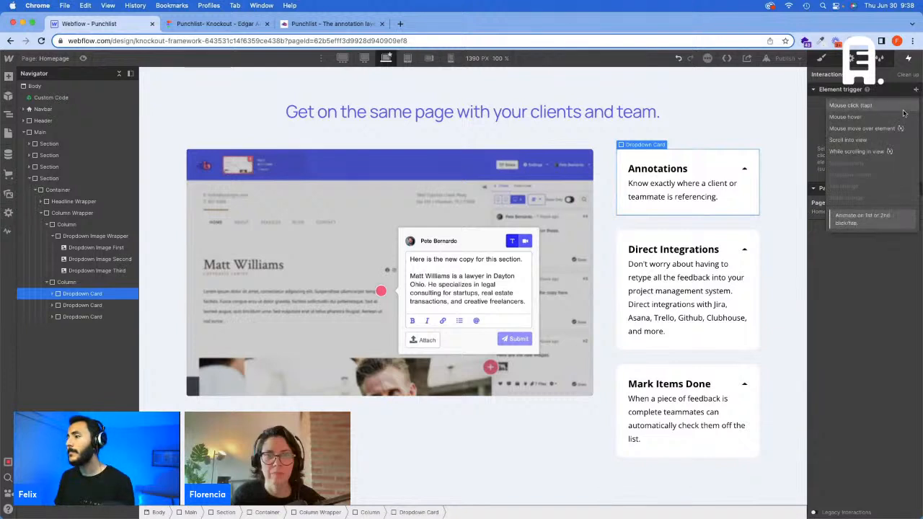
click(870, 105)
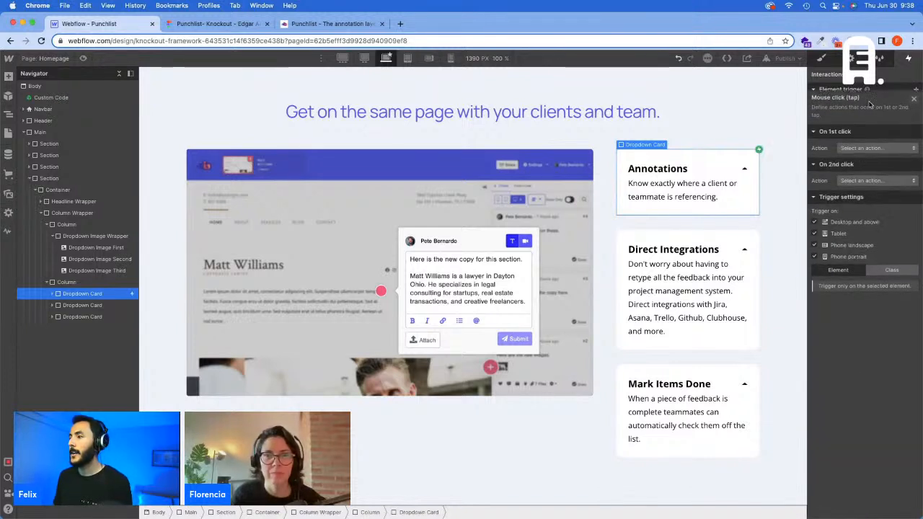
click(874, 140)
click(872, 165)
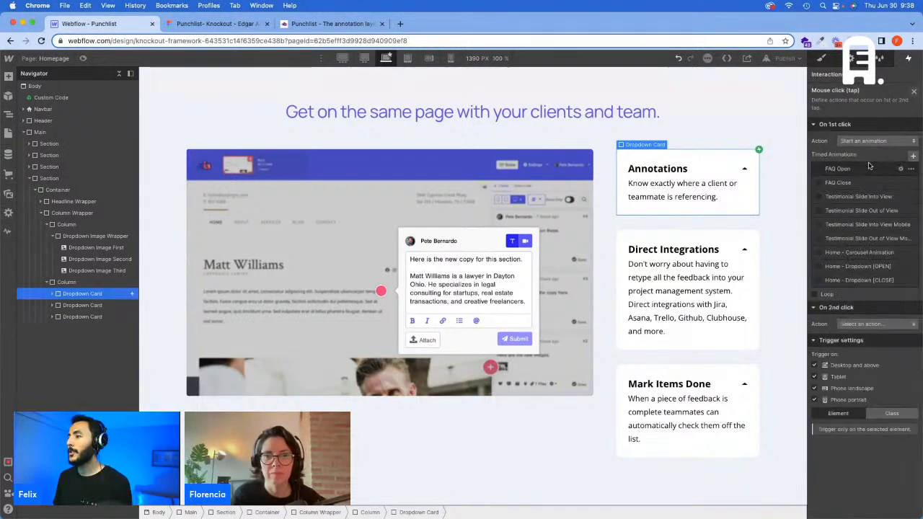
Step: Create a new timed animation named "Home - Dropdown Image 1 [SHOW]" for the first click
click(914, 157)
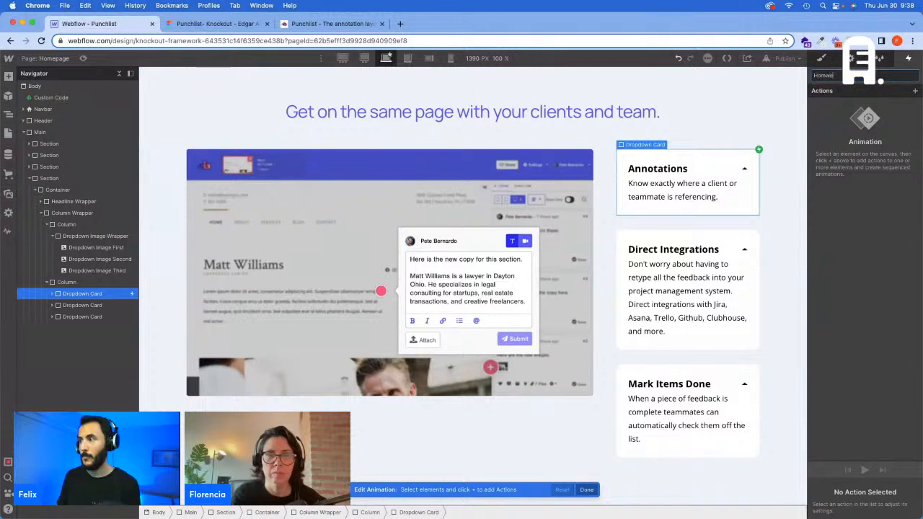
text(Home - Dro)
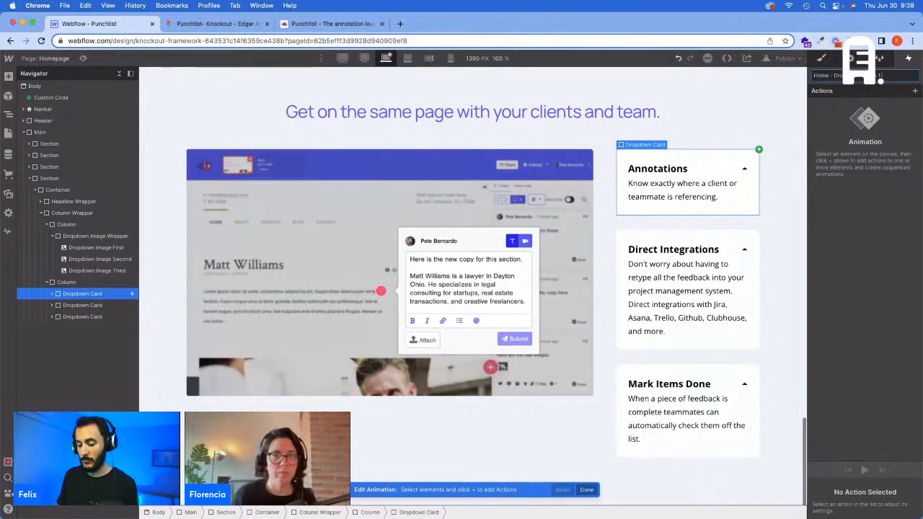
text([SHOW])
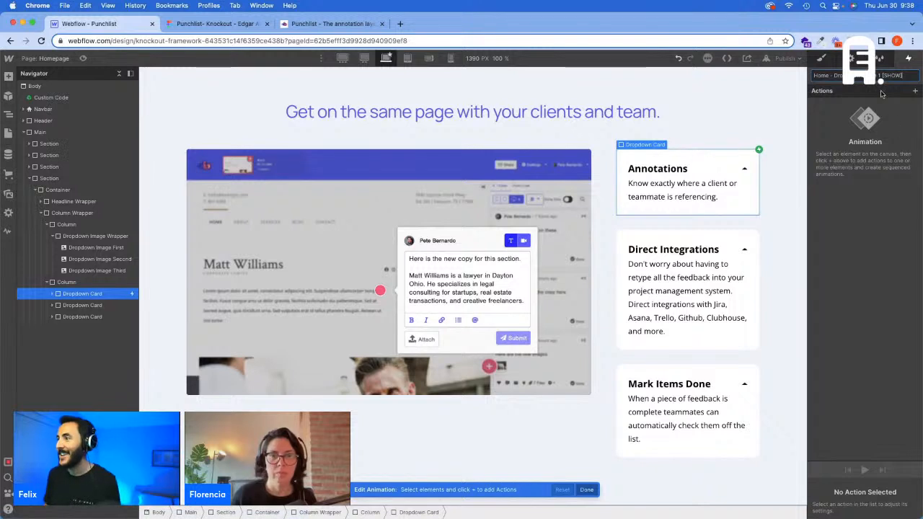
Step: Add an opacity action of 100% for Dropdown Image First to the new animation and save it
click(488, 218)
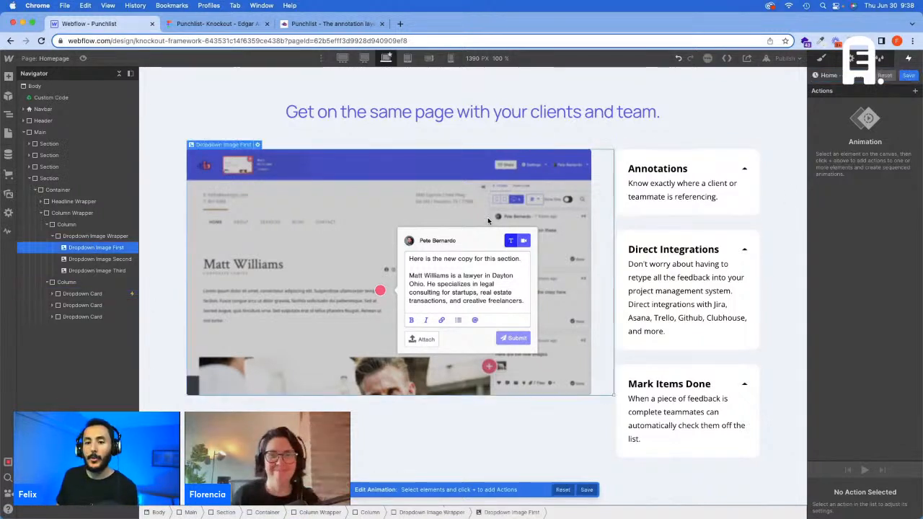
click(912, 90)
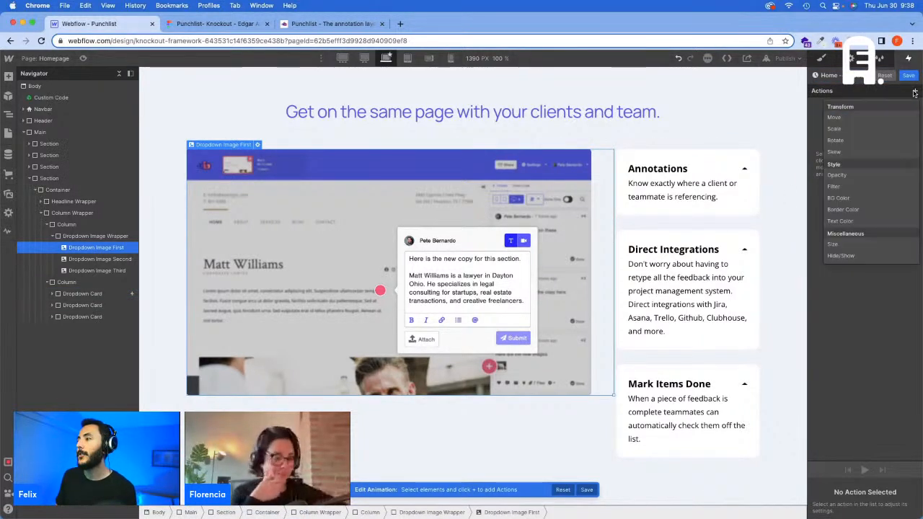
click(858, 176)
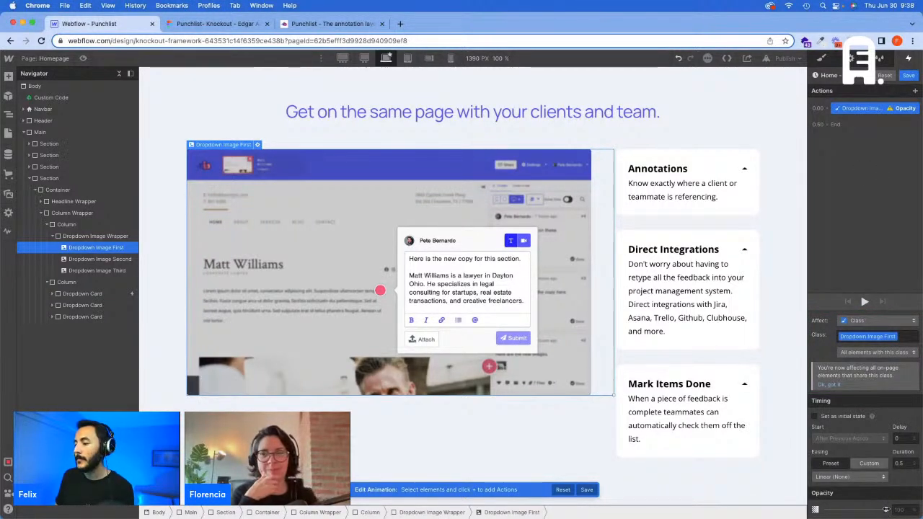
click(886, 510)
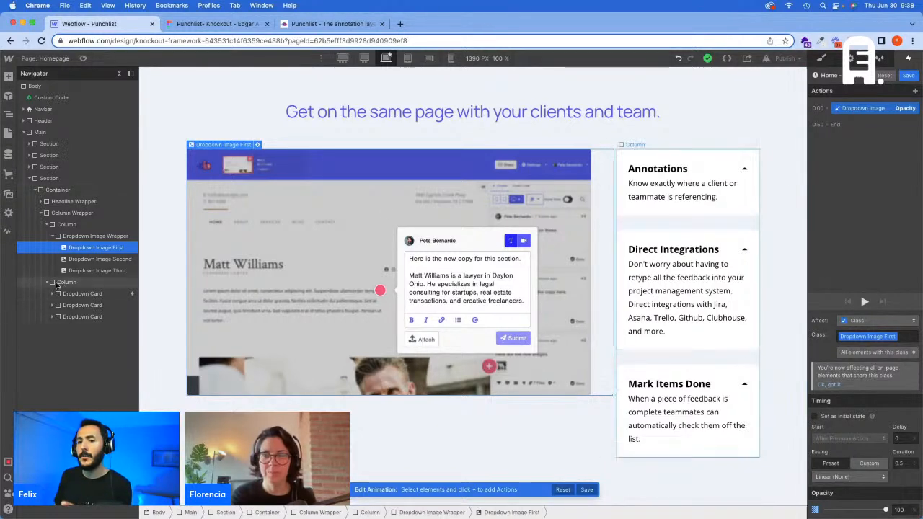
click(99, 259)
click(908, 76)
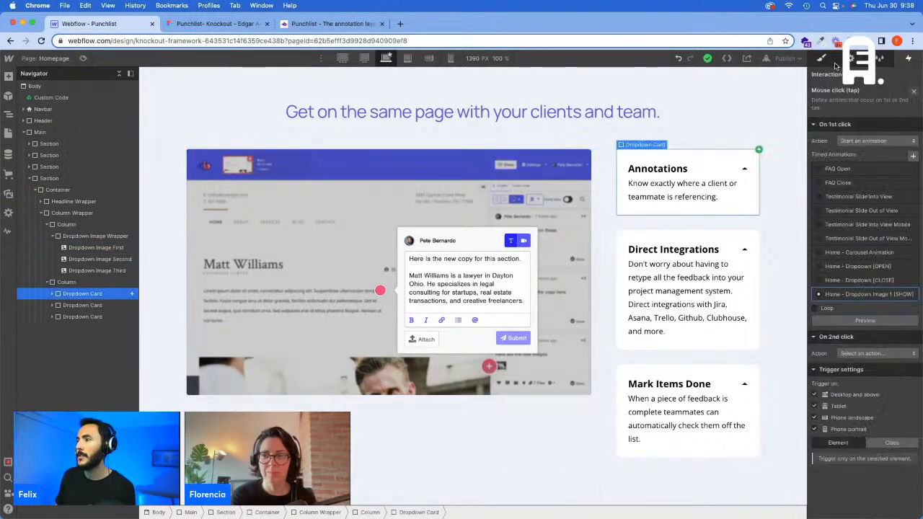
Step: Set the style opacity of Dropdown Image Third to 0% and check the opacity of Dropdown Image First
click(821, 58)
scroll(829, 360, down, 10)
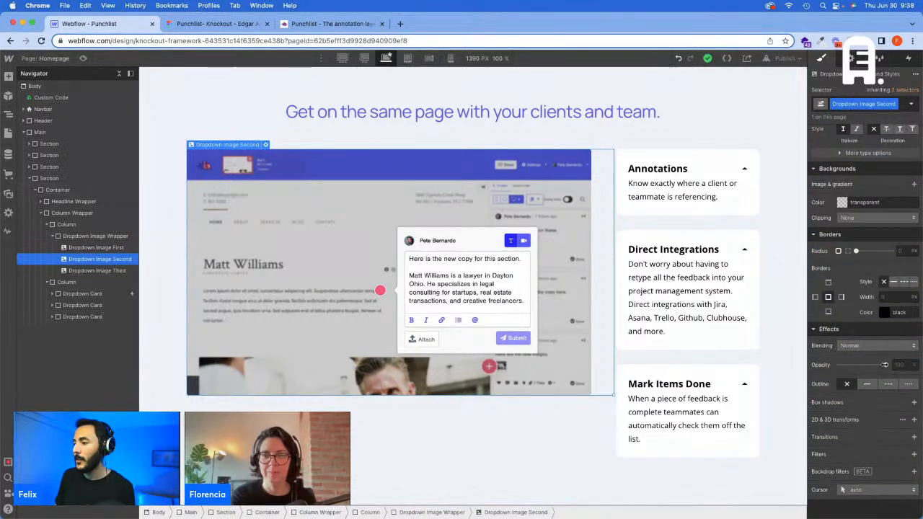
click(119, 271)
alt+click(820, 366)
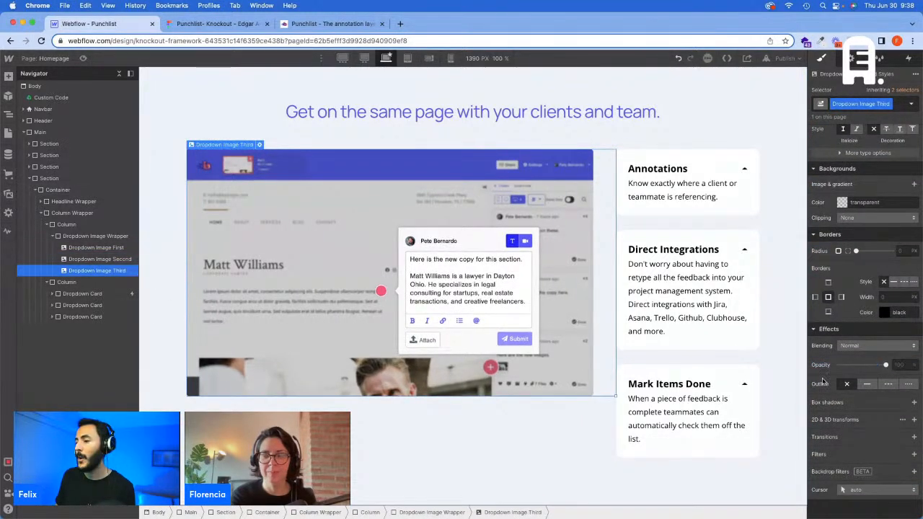
drag(884, 365, 843, 366)
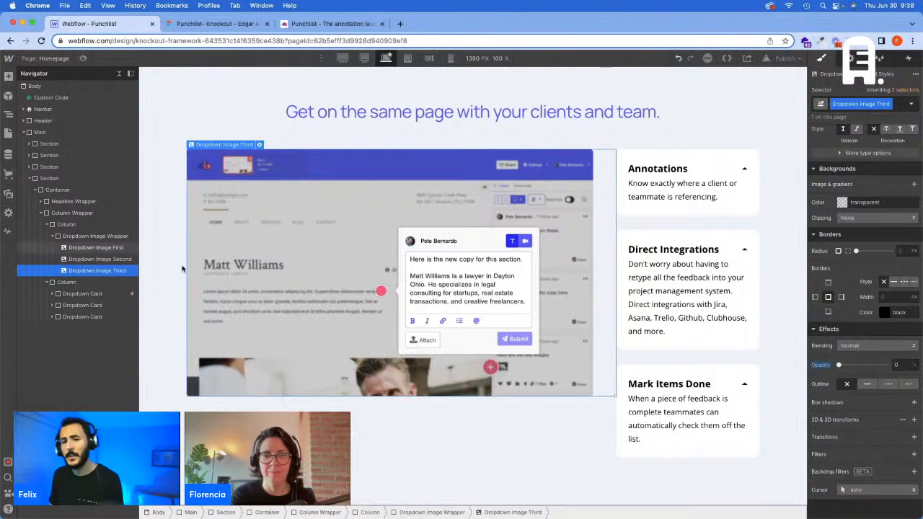
click(89, 248)
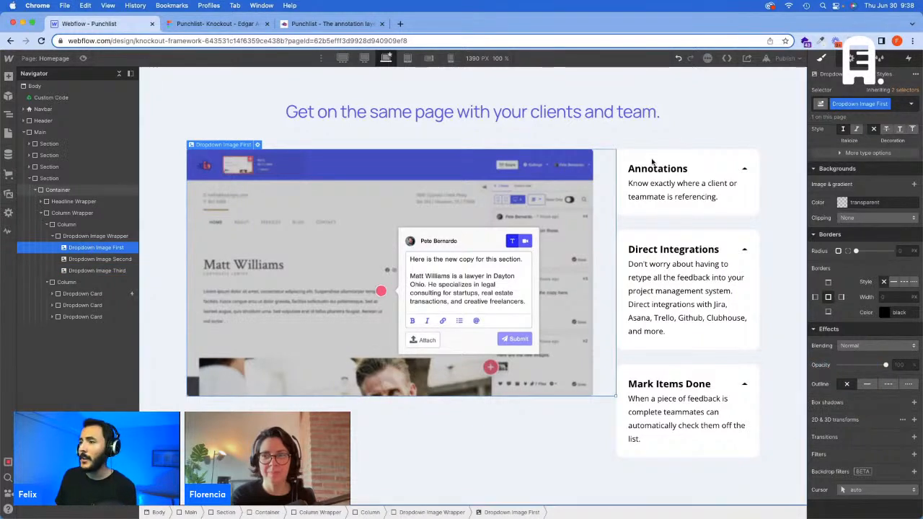
Step: In the Annotations card's image animation, add an opacity action for Dropdown Image Second with 0% opacity and 0 s duration, placed first
click(76, 297)
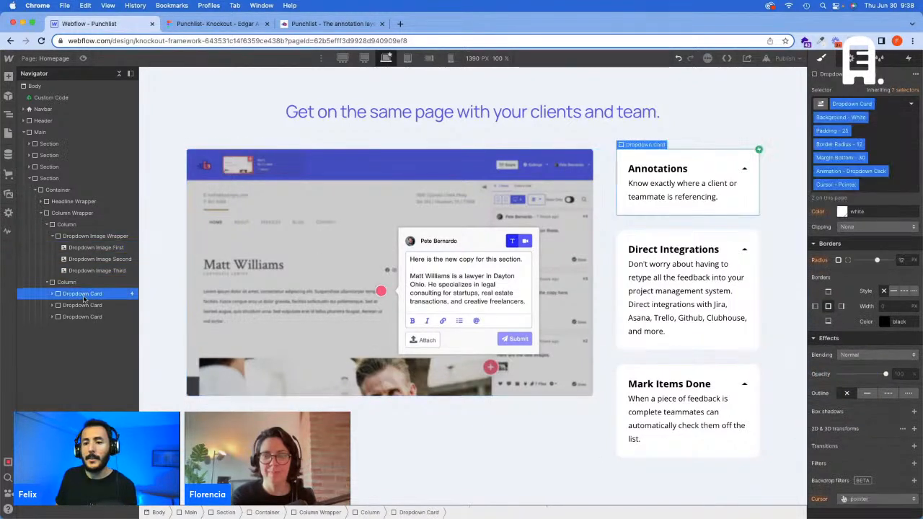
click(906, 59)
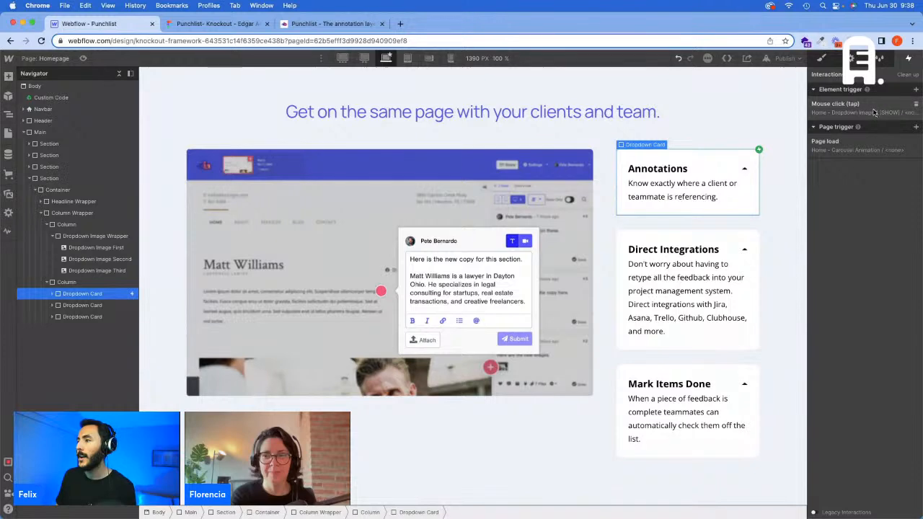
click(873, 111)
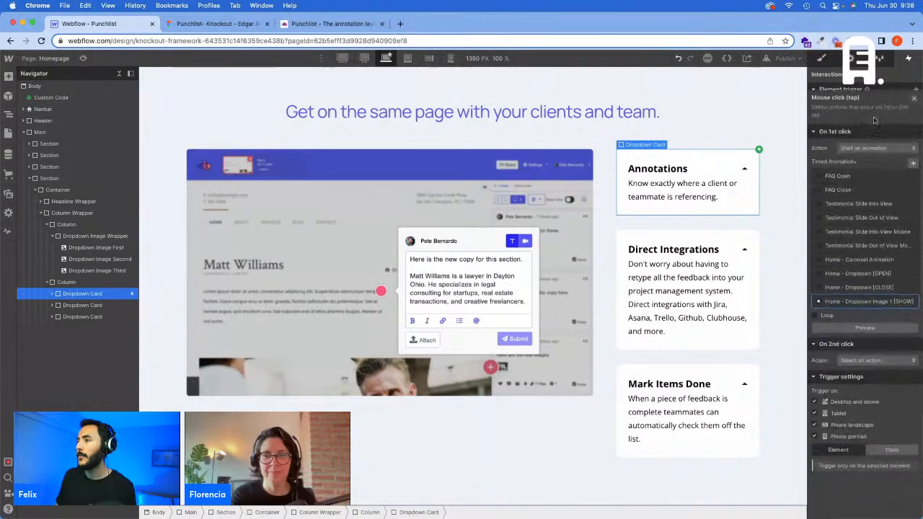
click(899, 295)
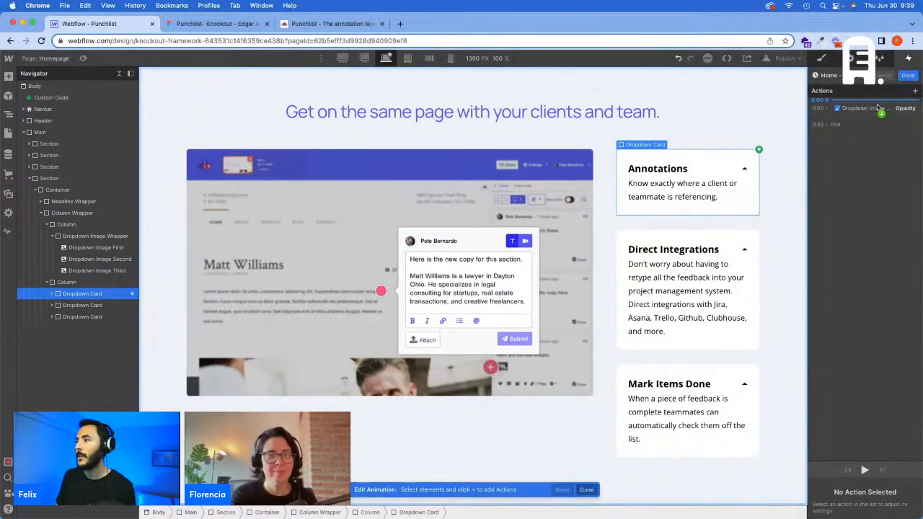
click(879, 109)
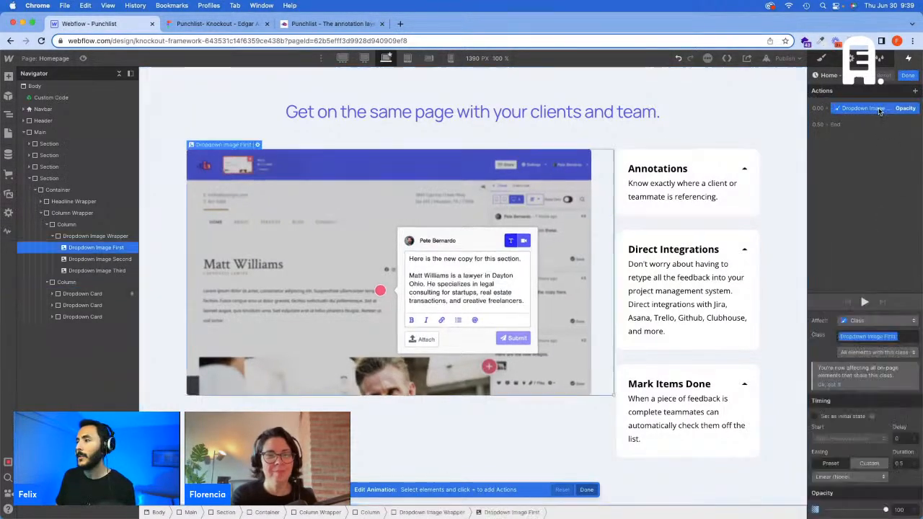
click(96, 259)
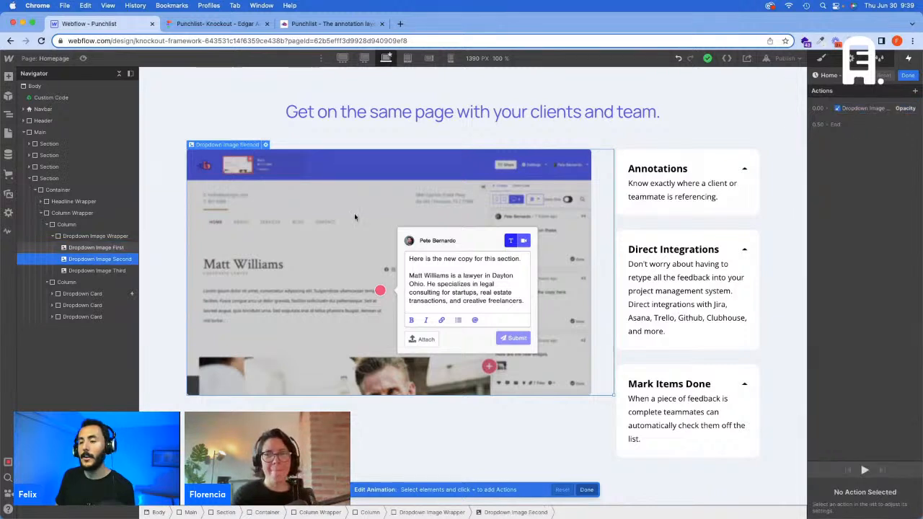
click(826, 109)
click(858, 202)
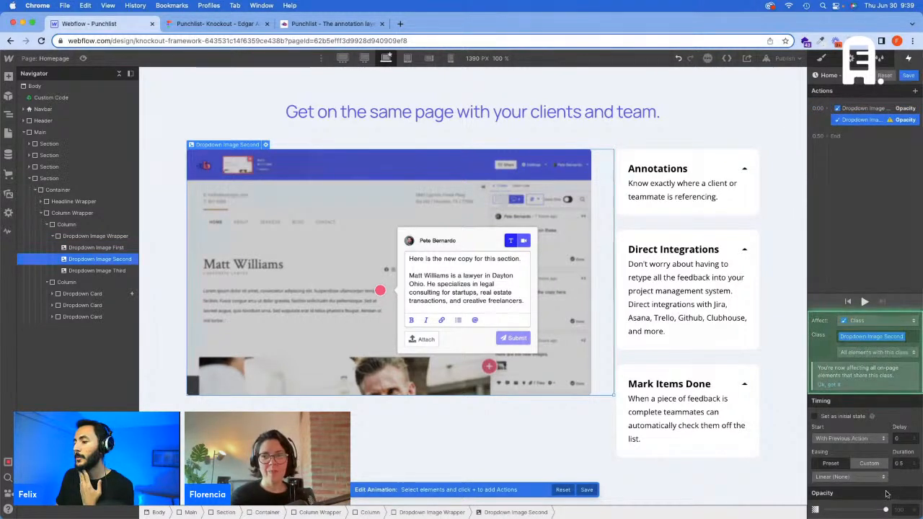
drag(885, 509, 826, 509)
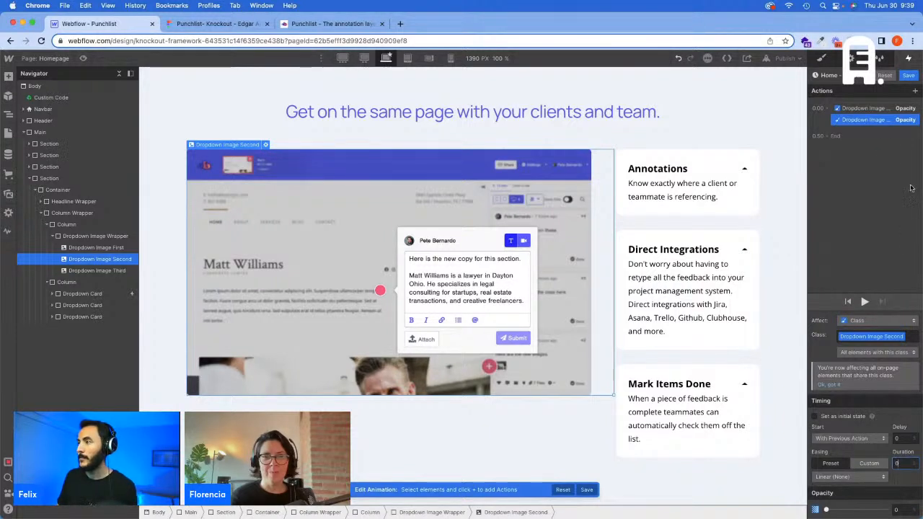
drag(866, 106, 871, 130)
click(877, 110)
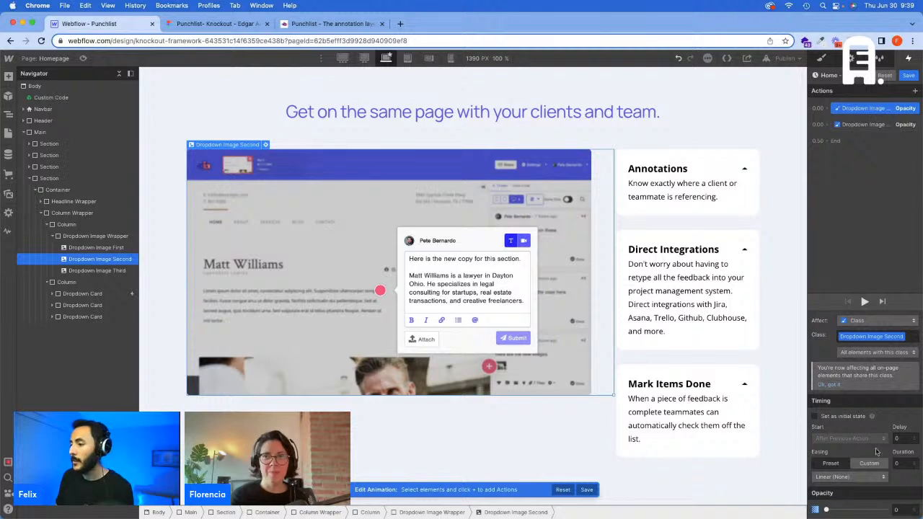
Step: Duplicate the 0% opacity action of Dropdown Image Second and change the copy's target to Dropdown Image Third
right_click(870, 109)
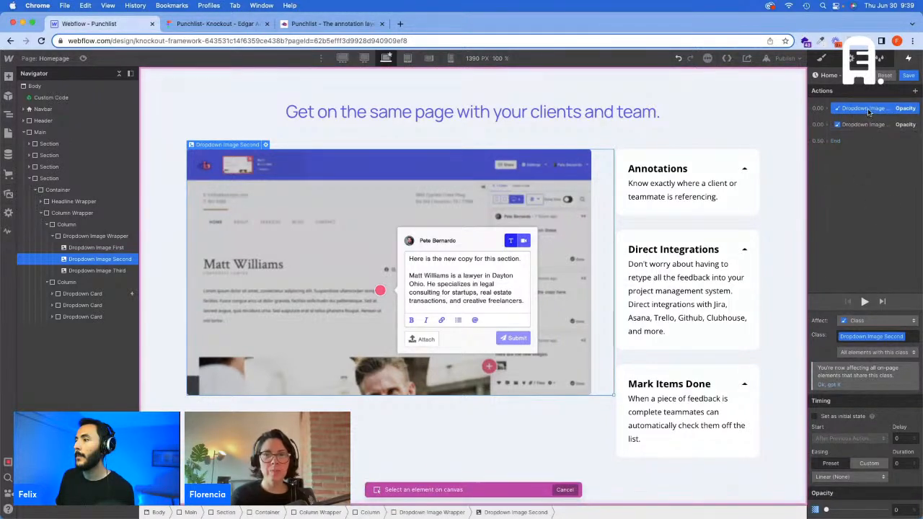
click(872, 143)
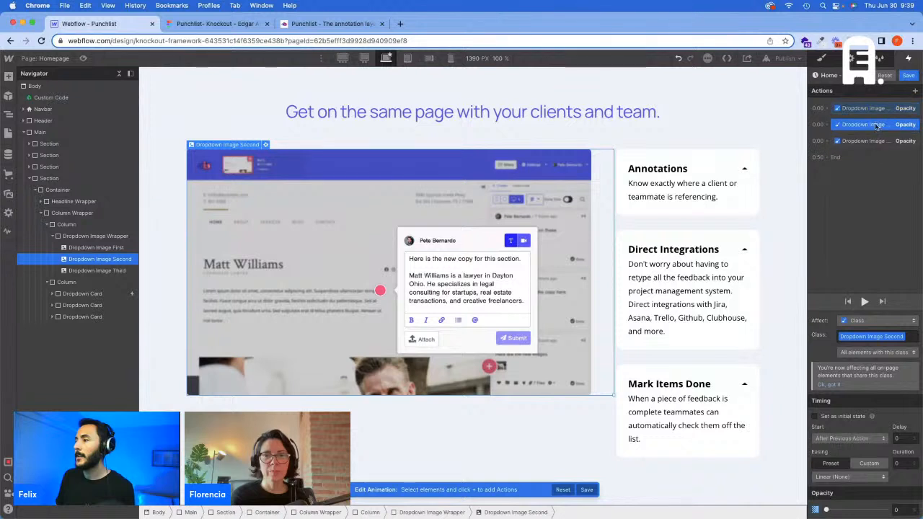
right_click(873, 126)
click(884, 148)
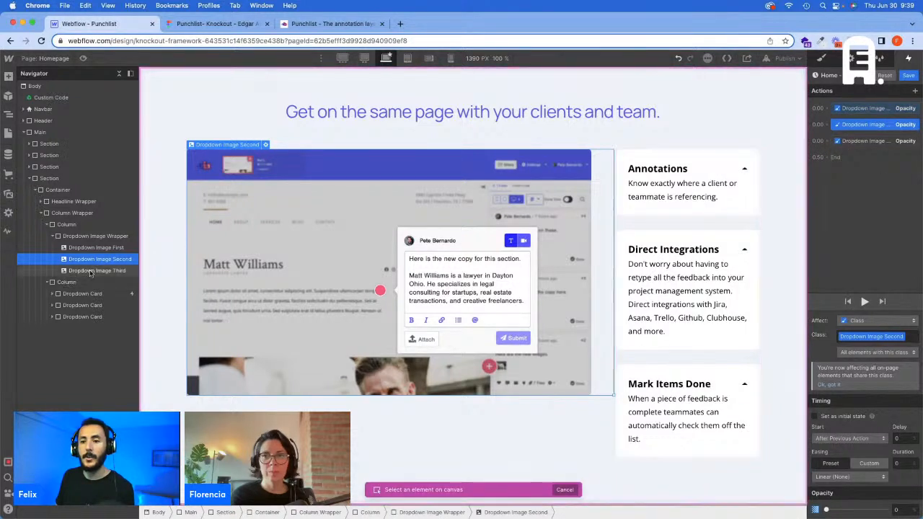
click(97, 271)
Step: Make the Dropdown Image First opacity action start with the previous action, using Ease easing and 0.3 s duration, and save the animation
mouse_move(889, 126)
mouse_down()
mouse_move(888, 114)
mouse_move(886, 128)
mouse_up()
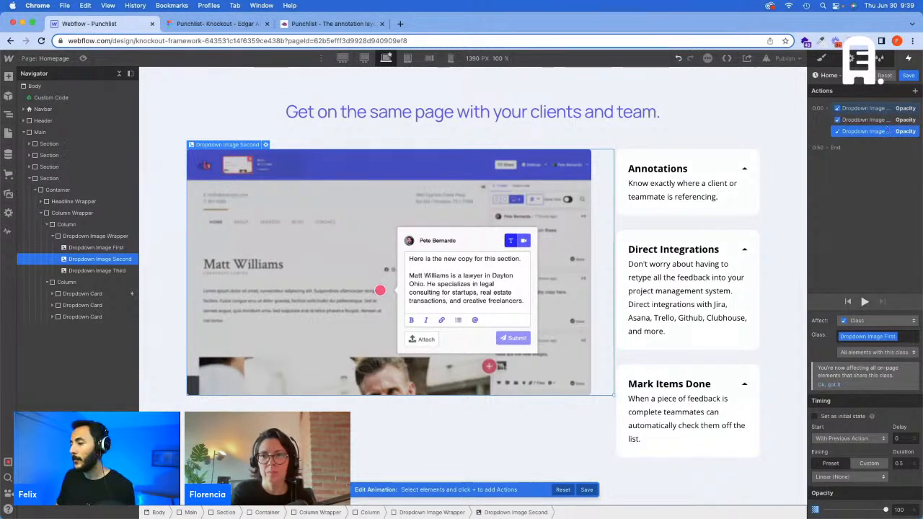
click(851, 476)
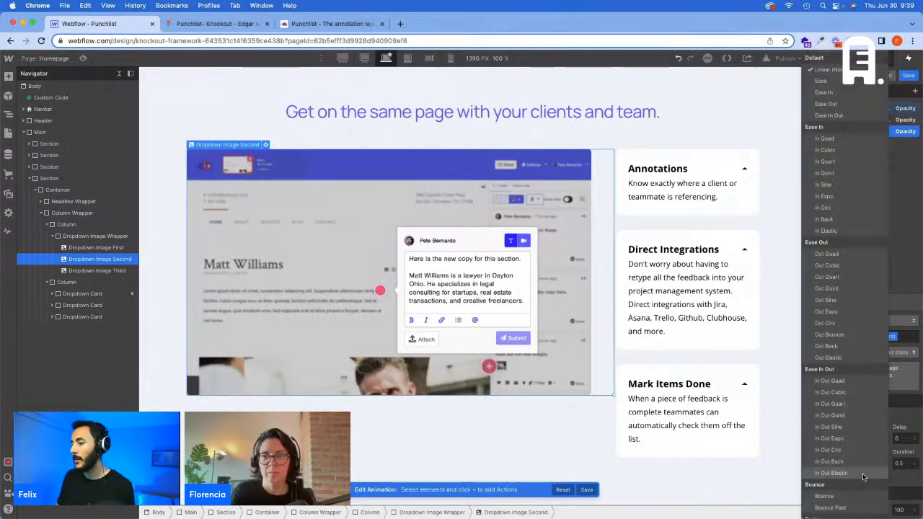
click(843, 83)
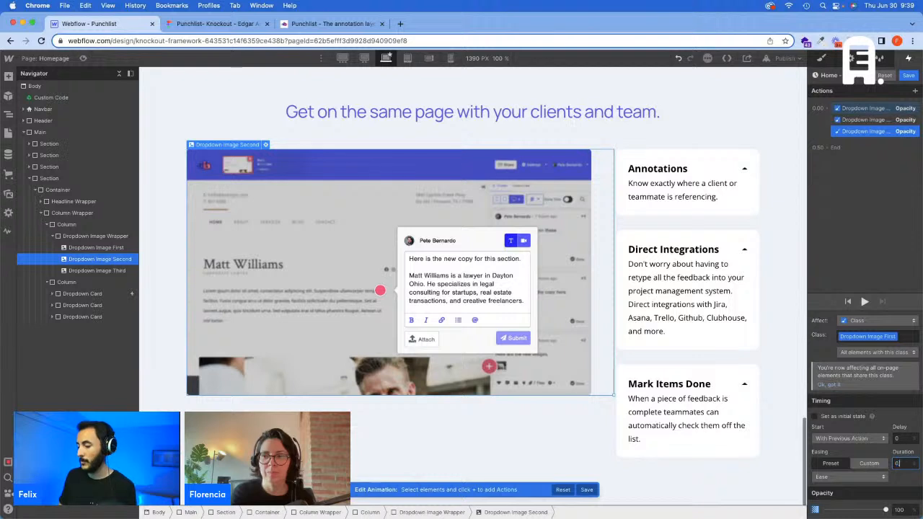
click(865, 302)
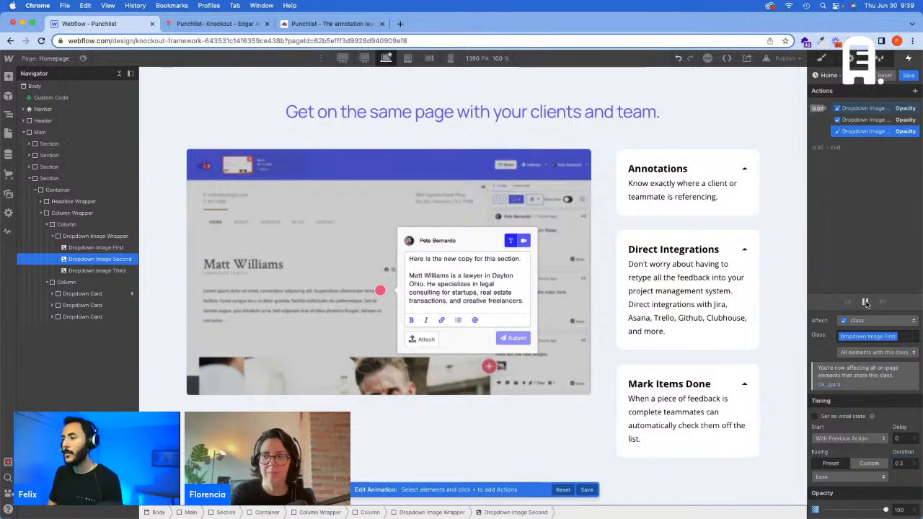
click(908, 76)
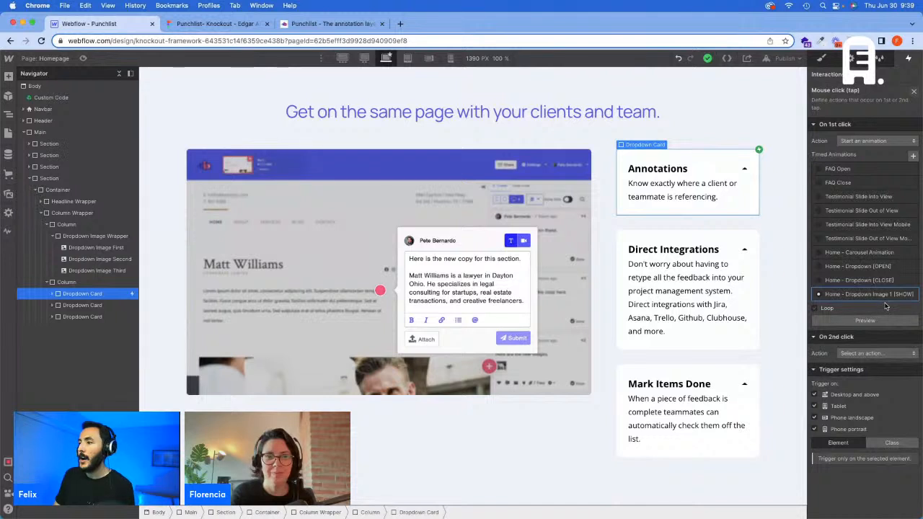
click(914, 92)
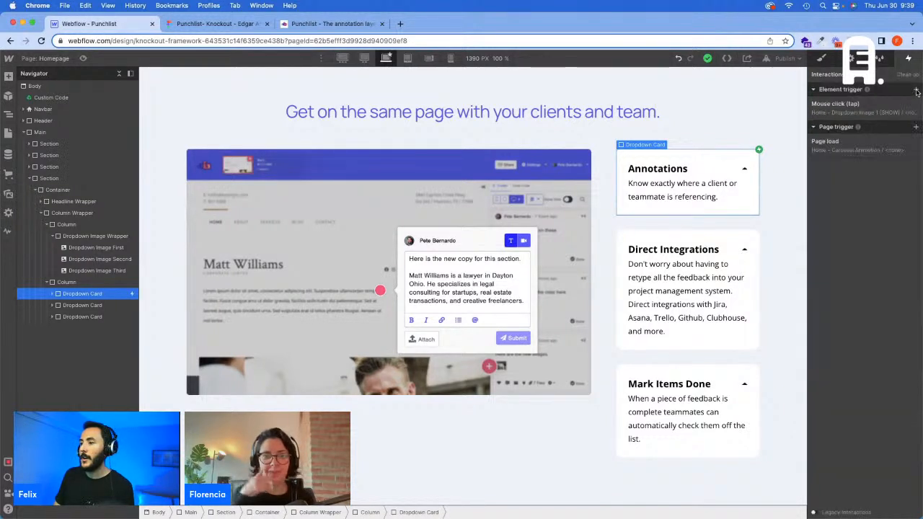
Step: Add a mouse click trigger to the Direct Integrations card with its first click set to start an animation
click(753, 241)
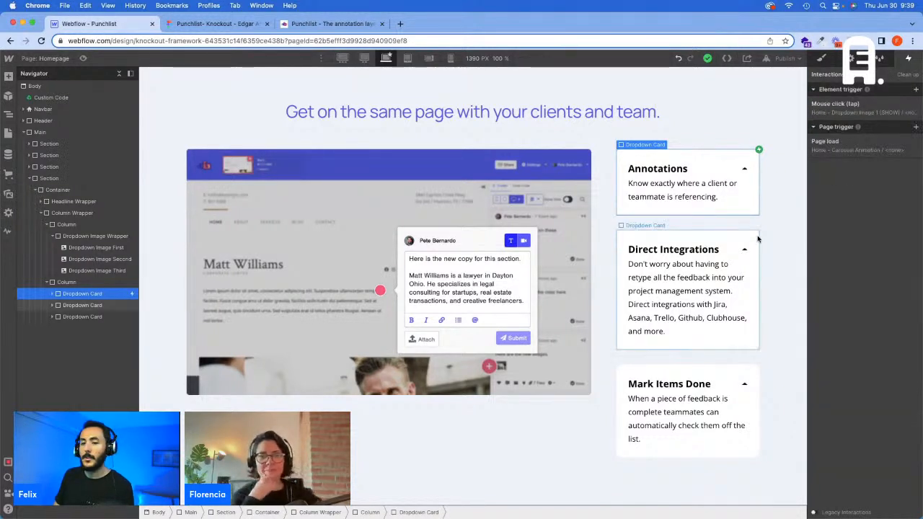
click(915, 90)
click(884, 107)
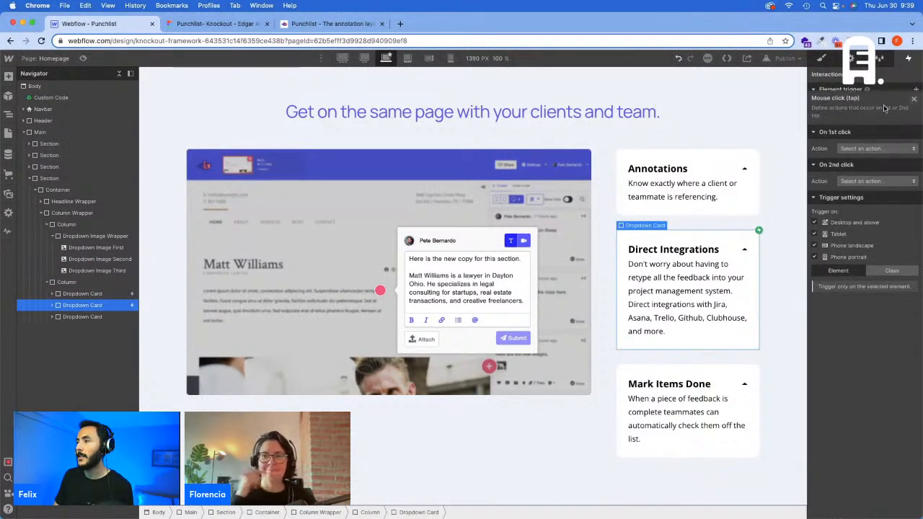
click(877, 142)
click(876, 167)
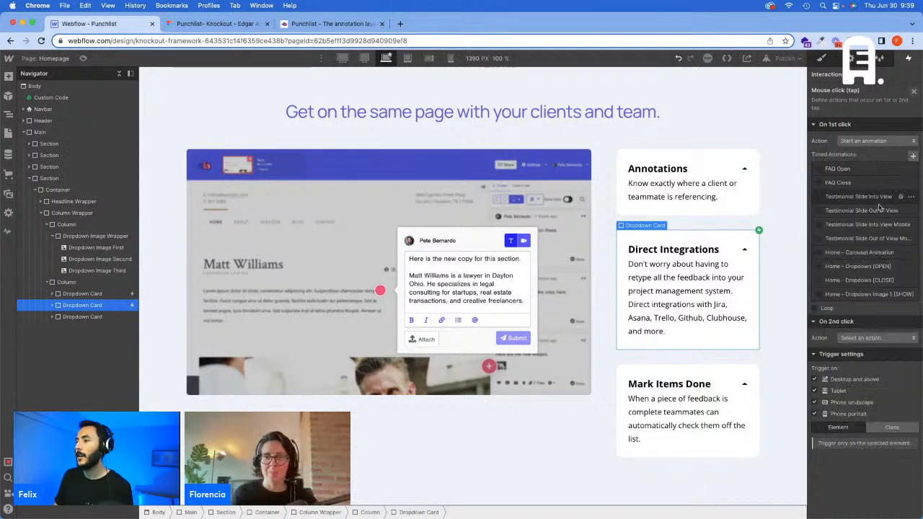
Step: Duplicate the "Home - Dropdown Image 1 [SHOW]" animation and rename the copy "Home - Dropdown Image 2 [SHOW]"
click(910, 296)
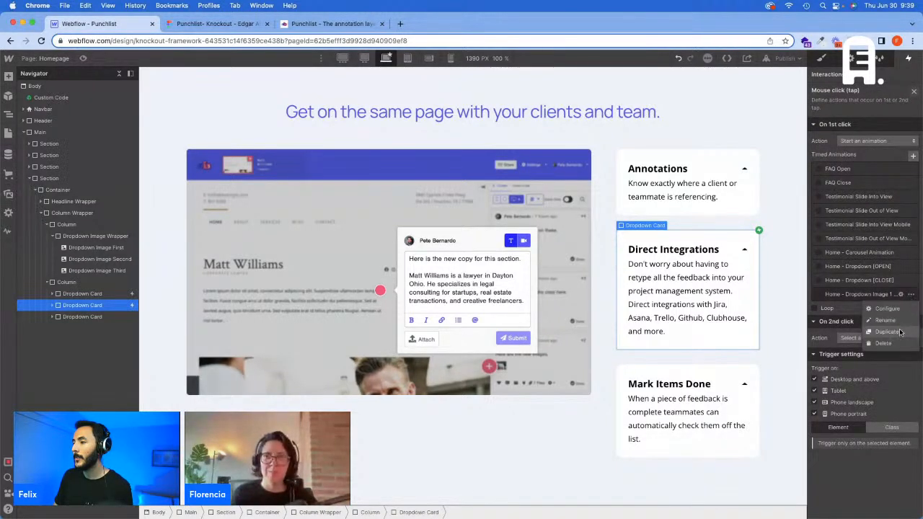
click(900, 331)
click(900, 308)
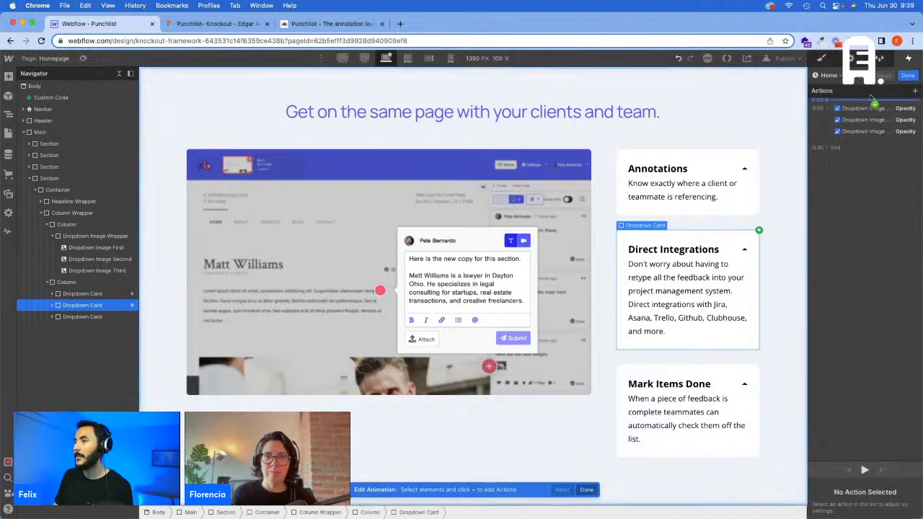
click(907, 77)
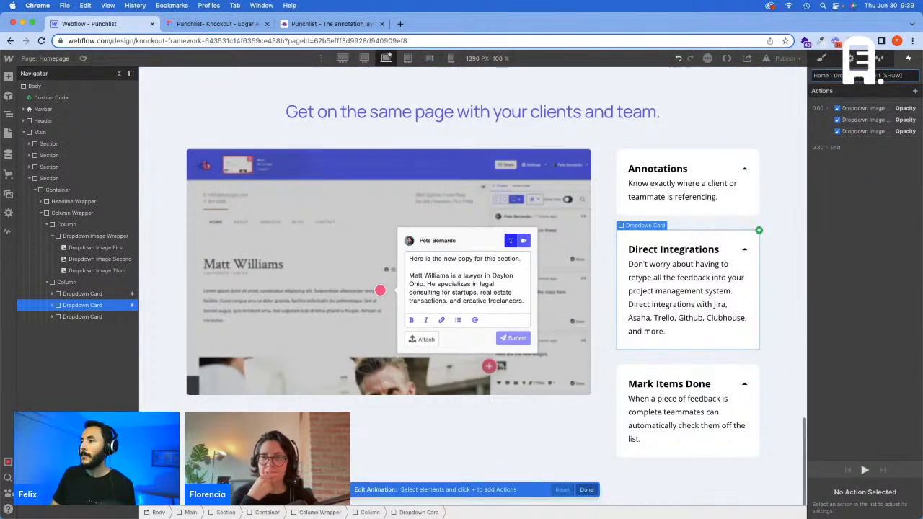
Step: Change the target of the 0% opacity action for Dropdown Image Second to Dropdown Image First
click(865, 108)
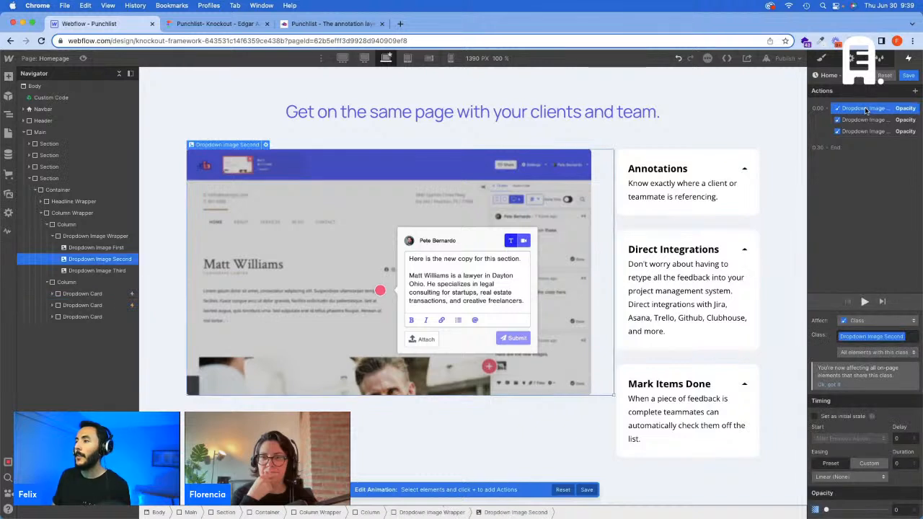
right_click(864, 108)
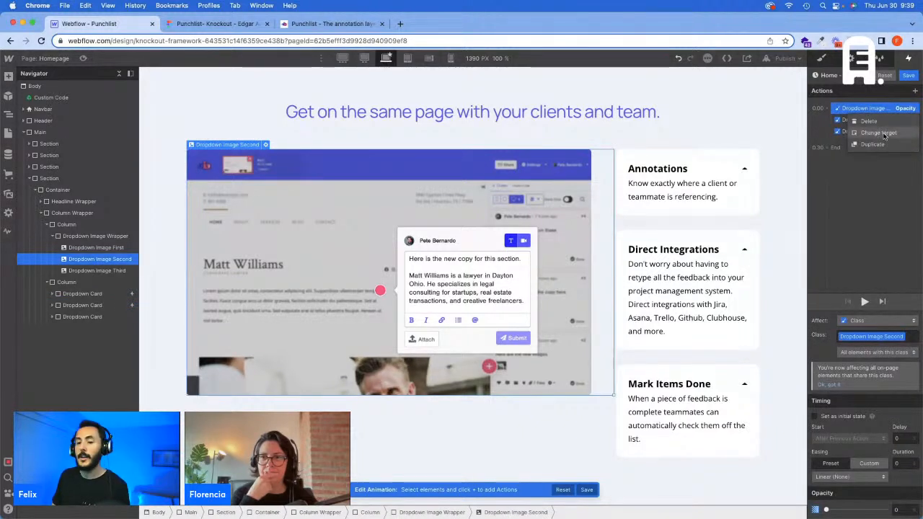
click(885, 134)
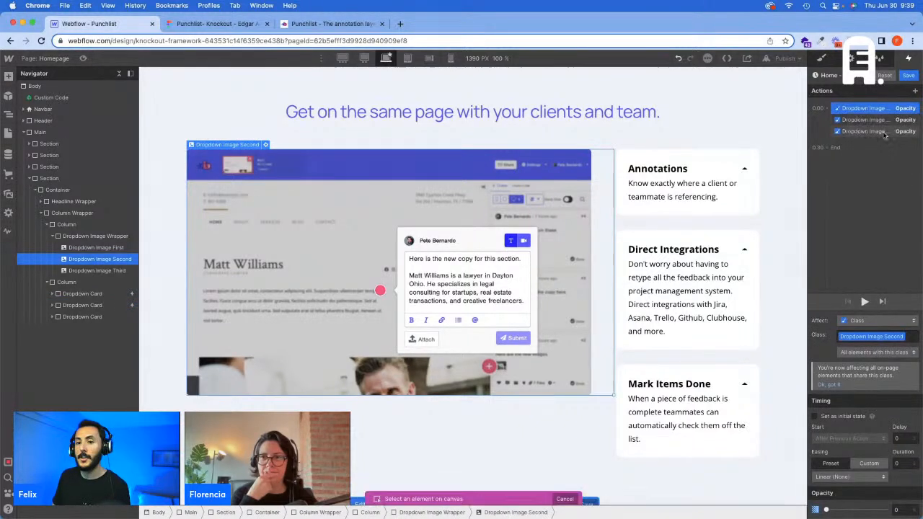
click(100, 249)
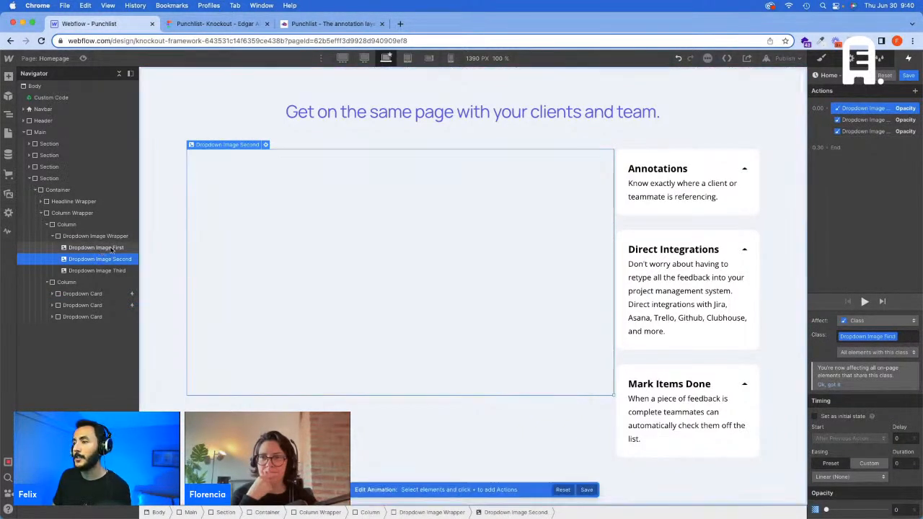
Step: Change the target of the 100% opacity action to Dropdown Image Second and save the Direct Integrations card's animation
click(877, 121)
click(862, 131)
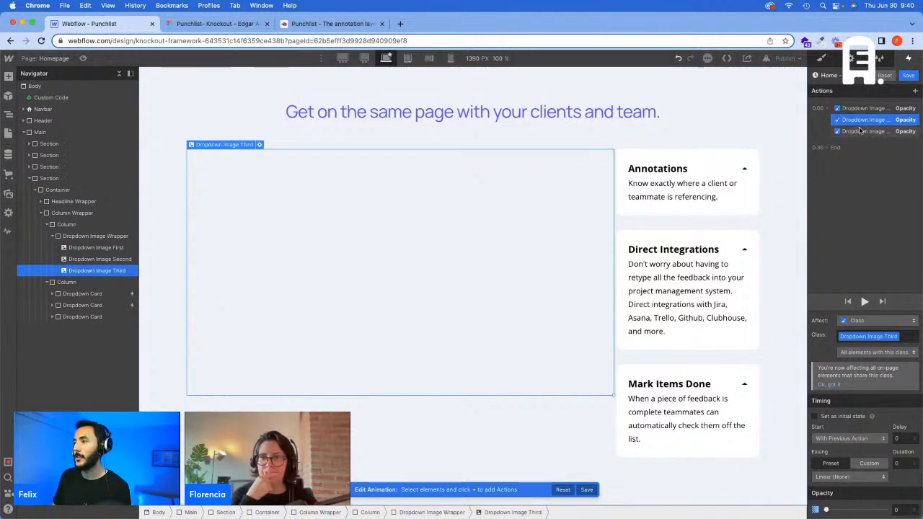
right_click(860, 132)
click(873, 157)
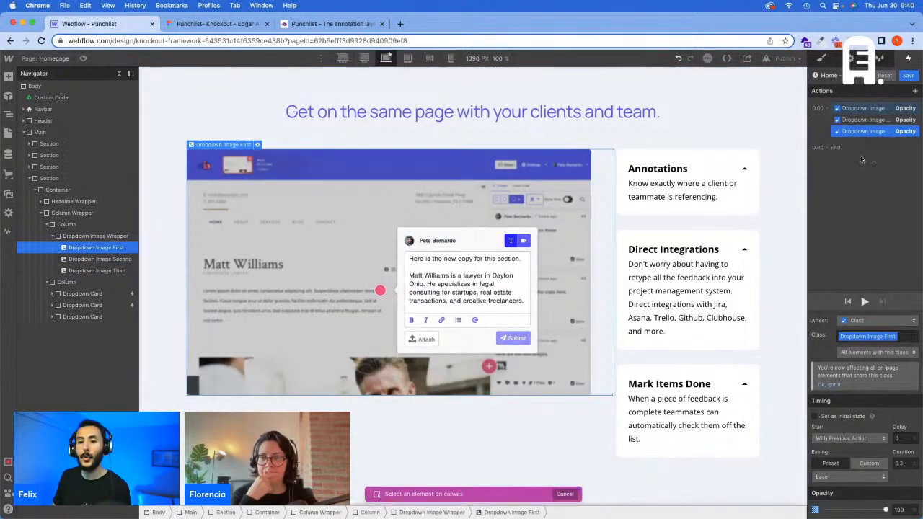
click(99, 258)
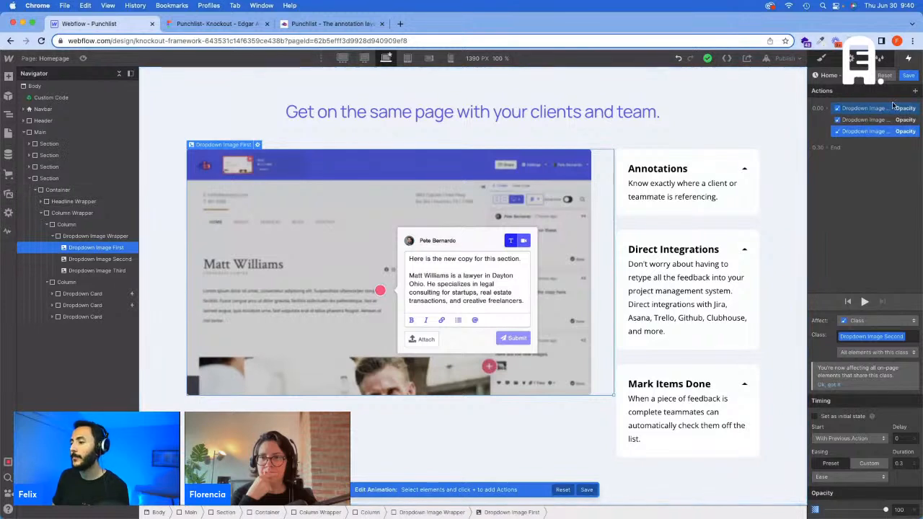
click(907, 75)
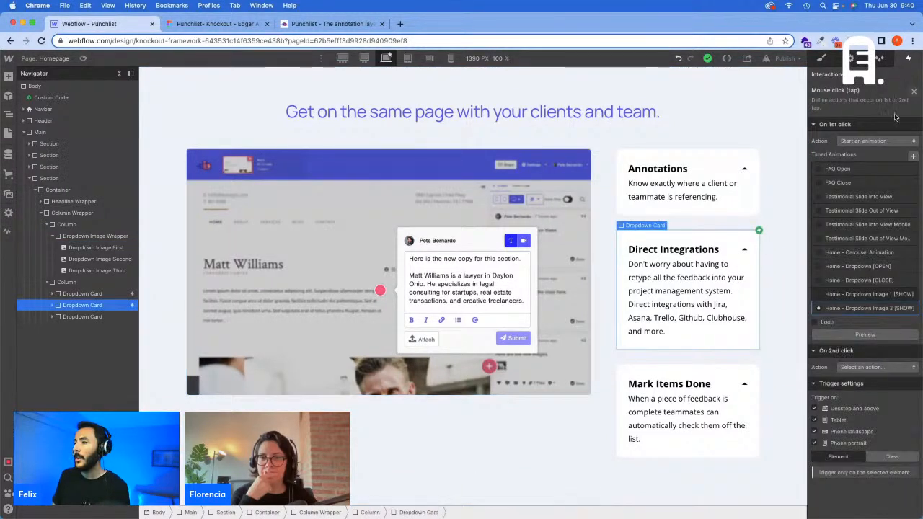
click(914, 92)
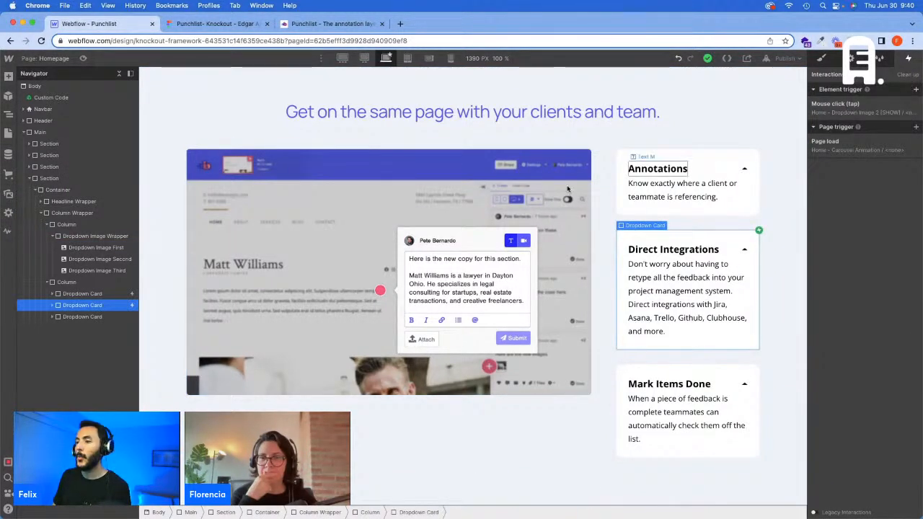
Step: Add a mouse click trigger to the Mark Items Done card with its first click set to start an animation
click(83, 317)
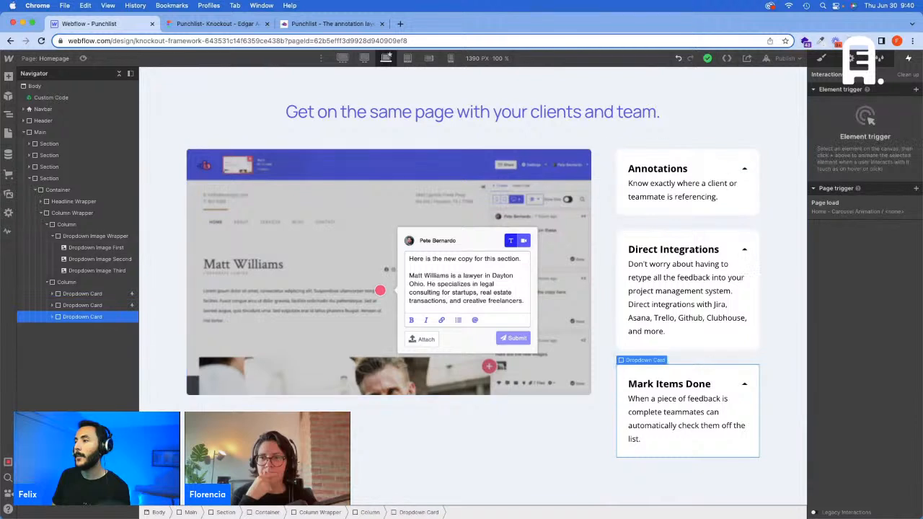
click(915, 89)
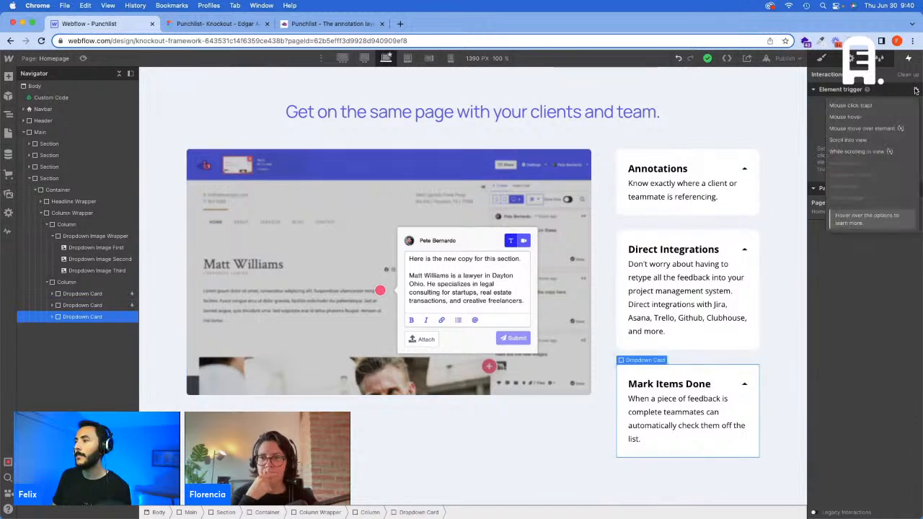
click(865, 108)
click(871, 141)
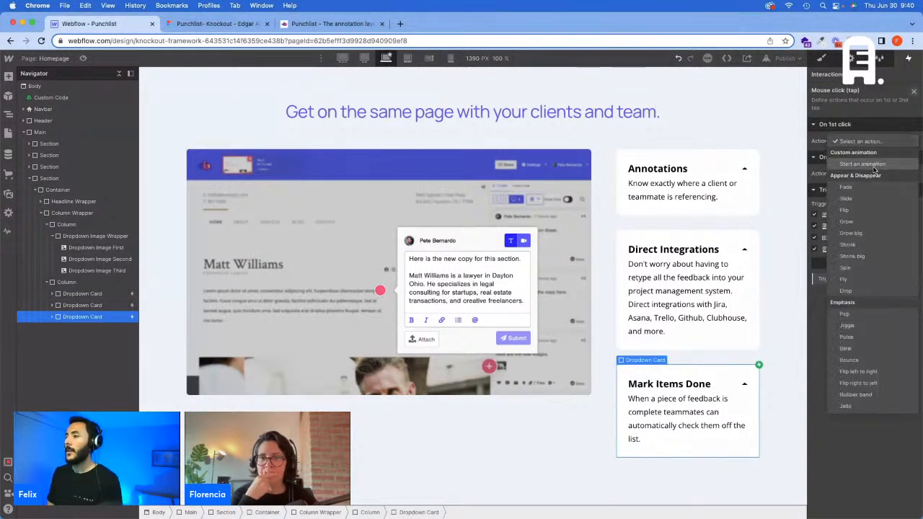
click(873, 164)
Step: Duplicate the "Home - Dropdown Image 2 [SHOW]" animation and rename the copy "Home - Dropdown Image 3 [SHOW]"
click(910, 308)
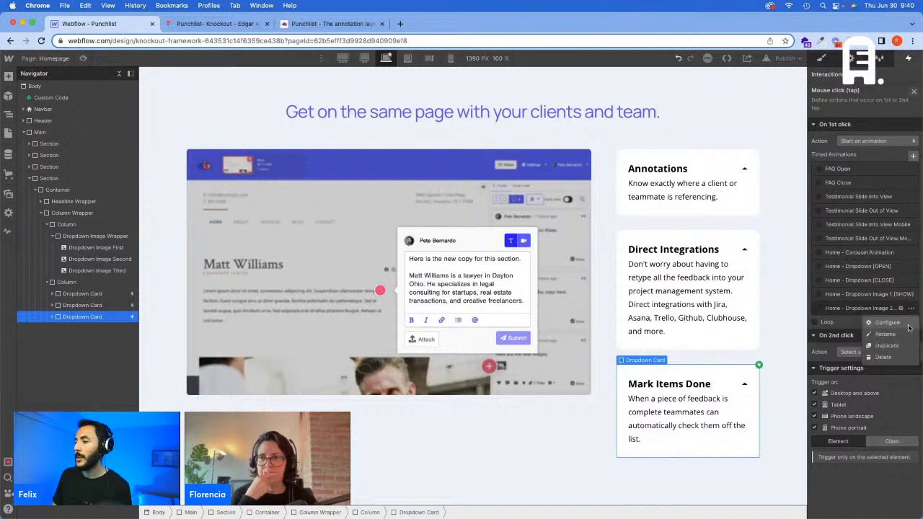
click(898, 351)
click(900, 322)
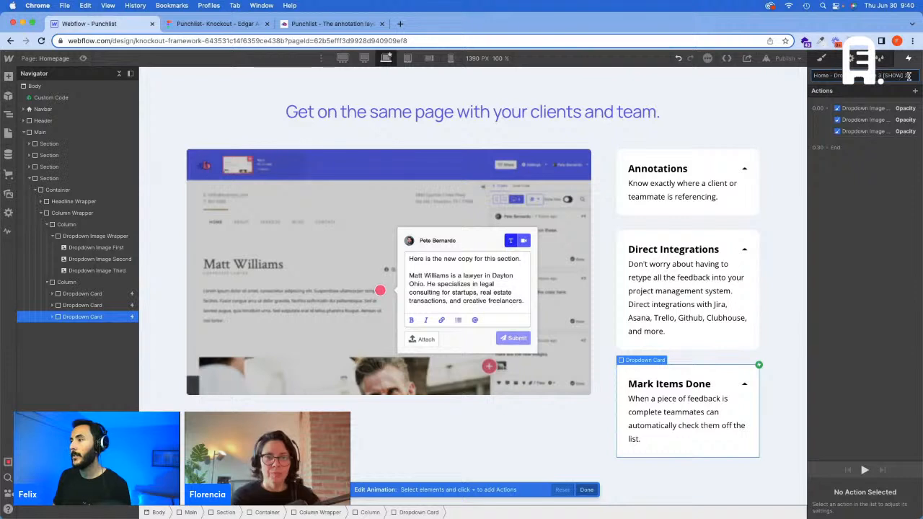
Step: Change the target of the 0% opacity action for Dropdown Image Third to Dropdown Image Second
click(875, 108)
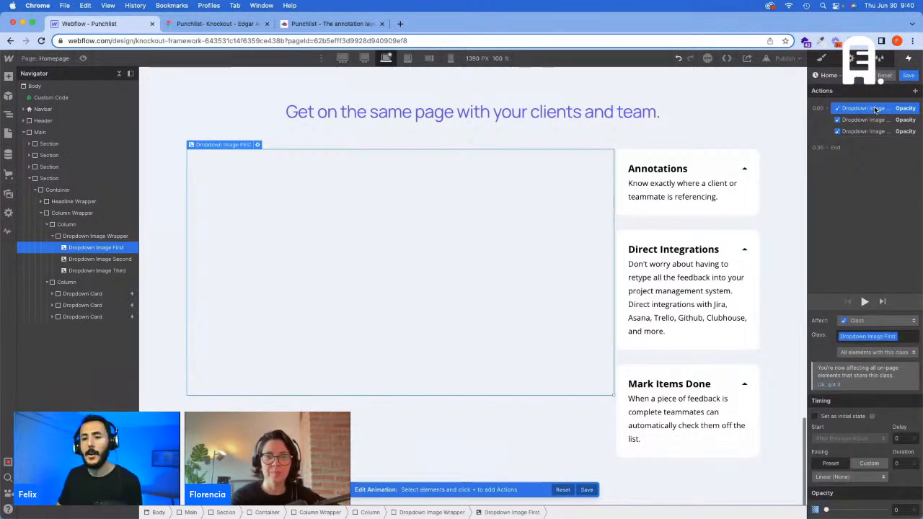
click(876, 121)
right_click(876, 122)
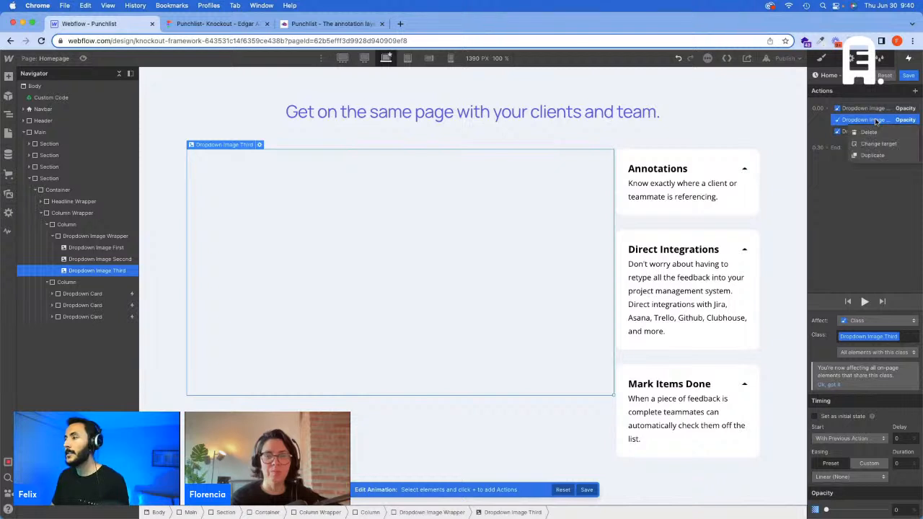
click(883, 143)
click(115, 261)
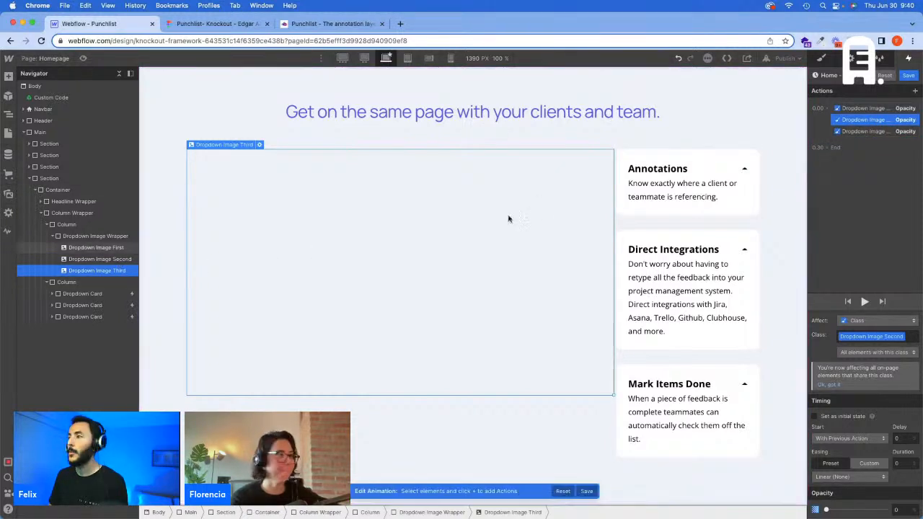
Step: Change the target of the 100% opacity action to Dropdown Image Third and save the Mark Items Done card's animation
right_click(872, 131)
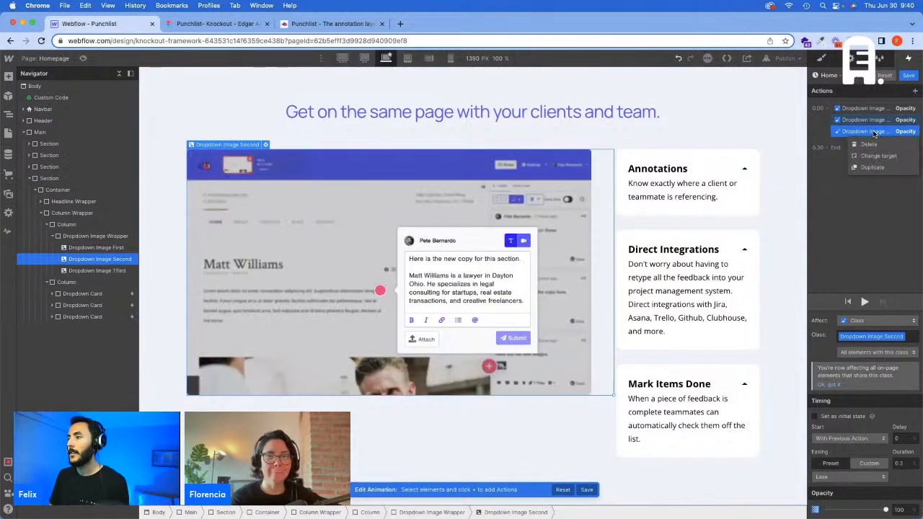
click(883, 155)
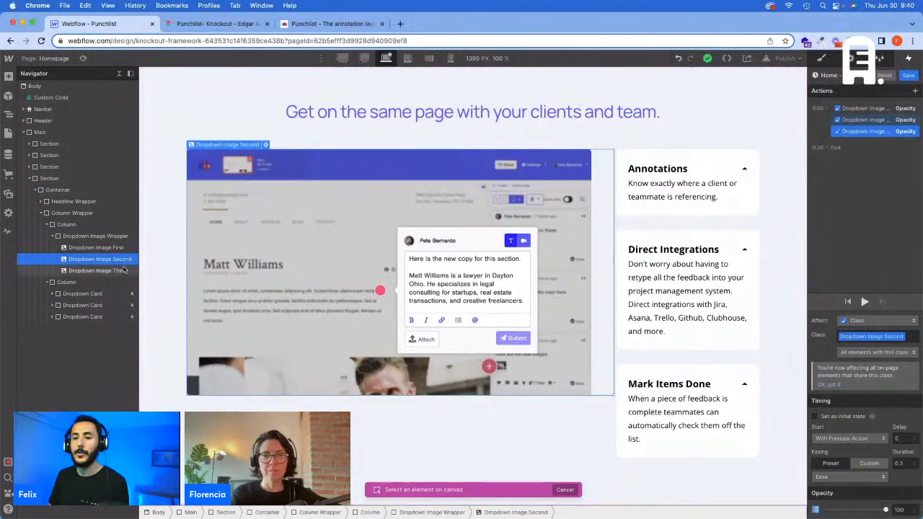
click(96, 270)
click(909, 75)
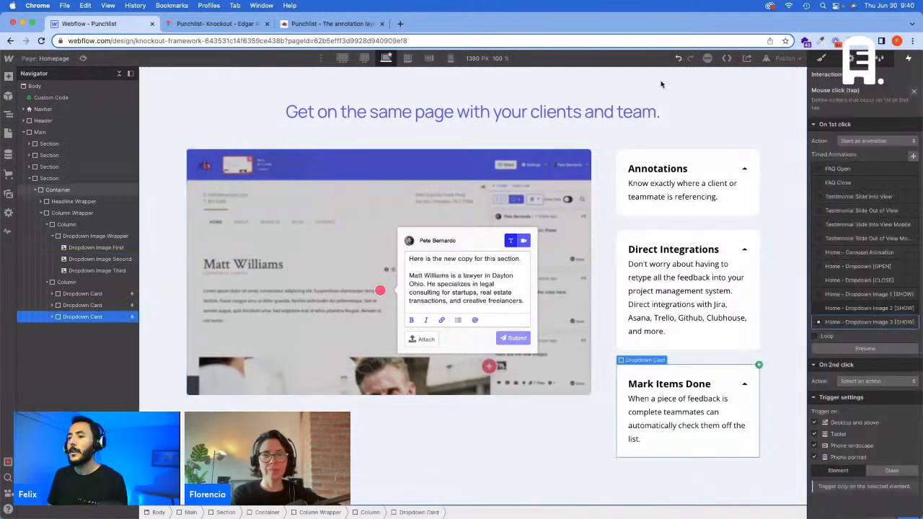
Step: Preview the page and open and close the Annotations, Direct Integrations and Mark Items Done cards to test the image switching
click(83, 59)
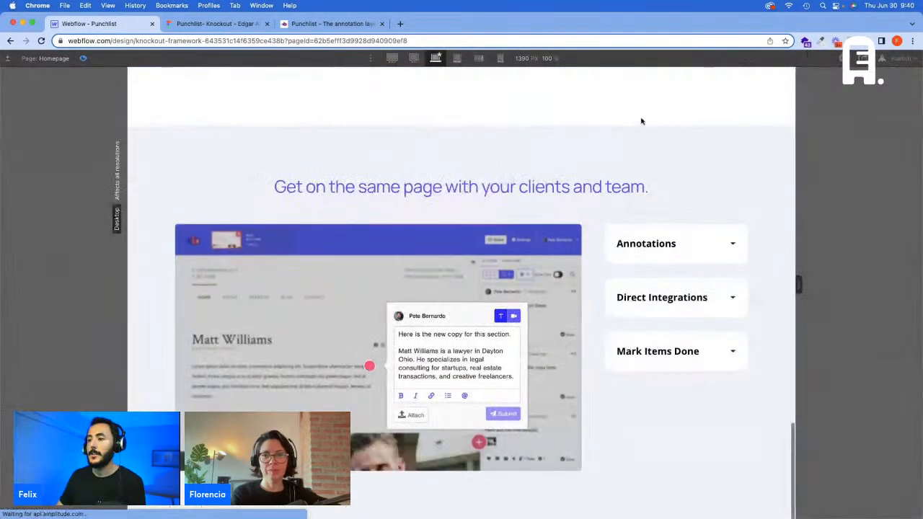
click(708, 244)
click(696, 318)
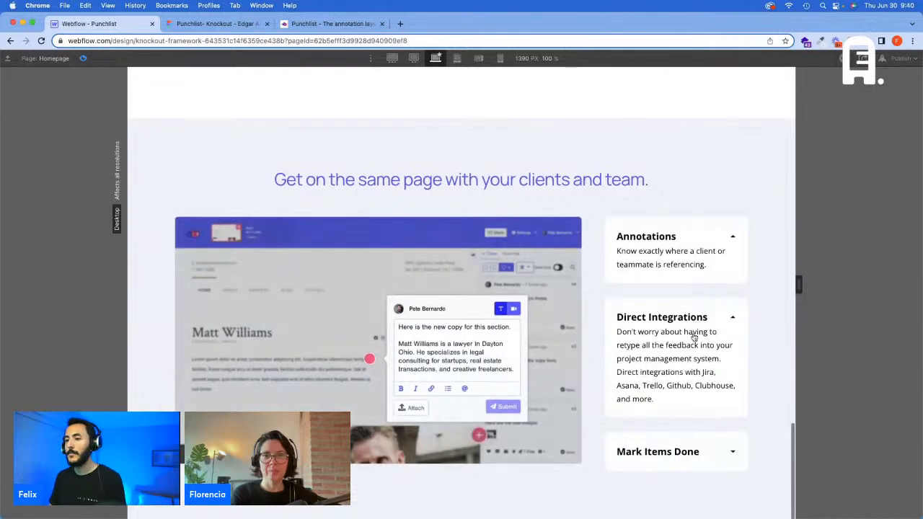
click(683, 456)
scroll(684, 456, down, 2)
click(686, 265)
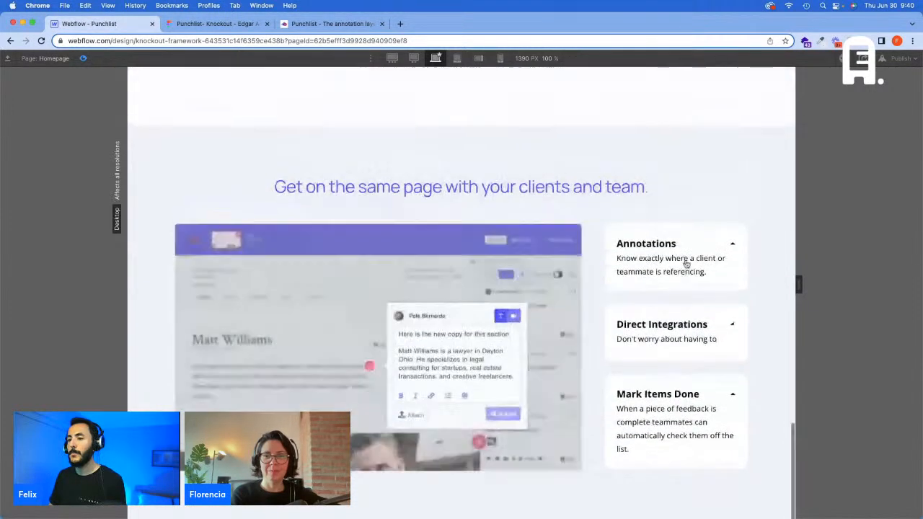
click(690, 245)
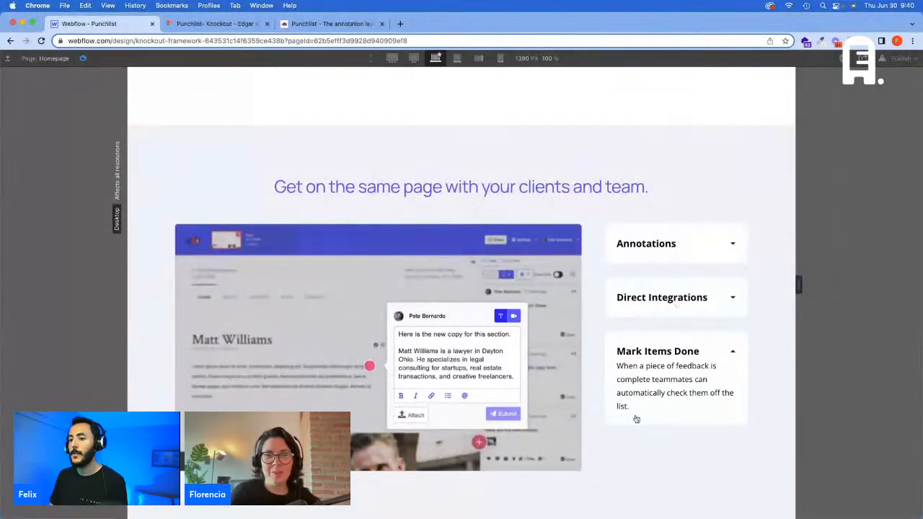
click(660, 298)
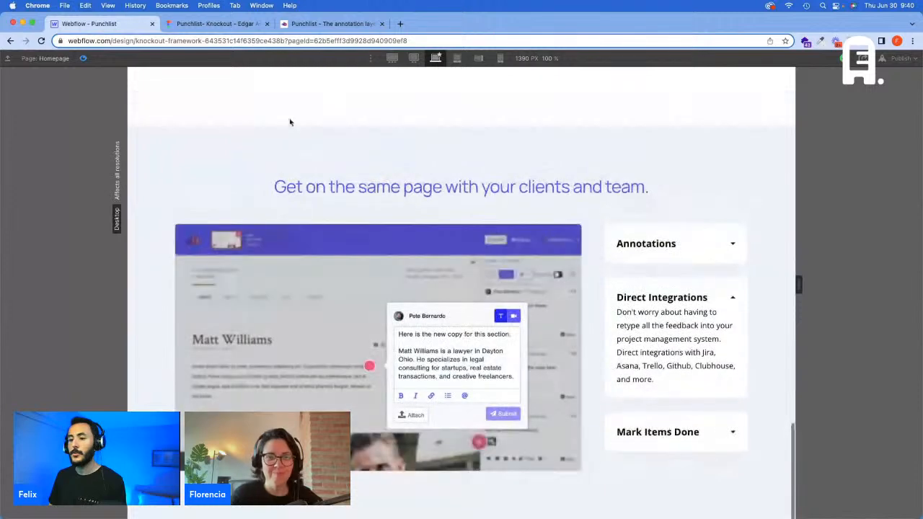
click(84, 58)
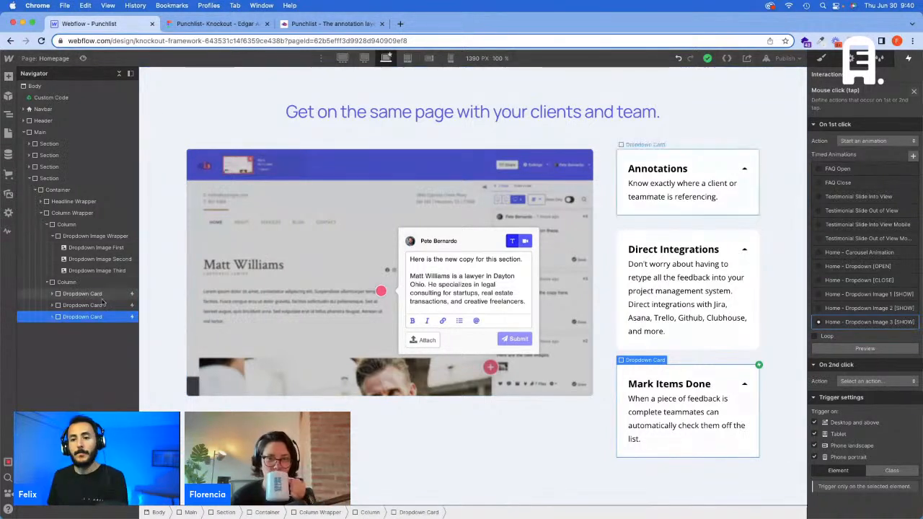
Step: Reset the opacity style of Dropdown Image Second and select Dropdown Image Third to check its opacity
click(101, 258)
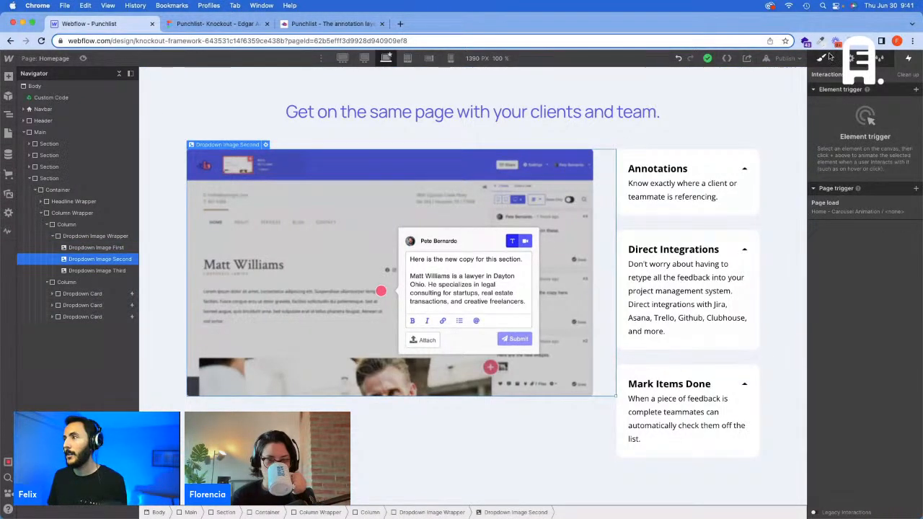
click(821, 58)
click(823, 366)
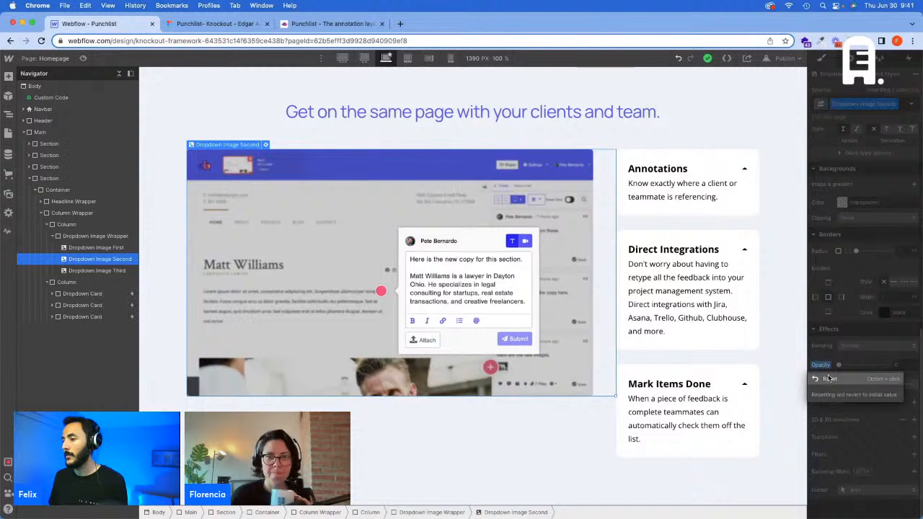
click(829, 379)
click(106, 271)
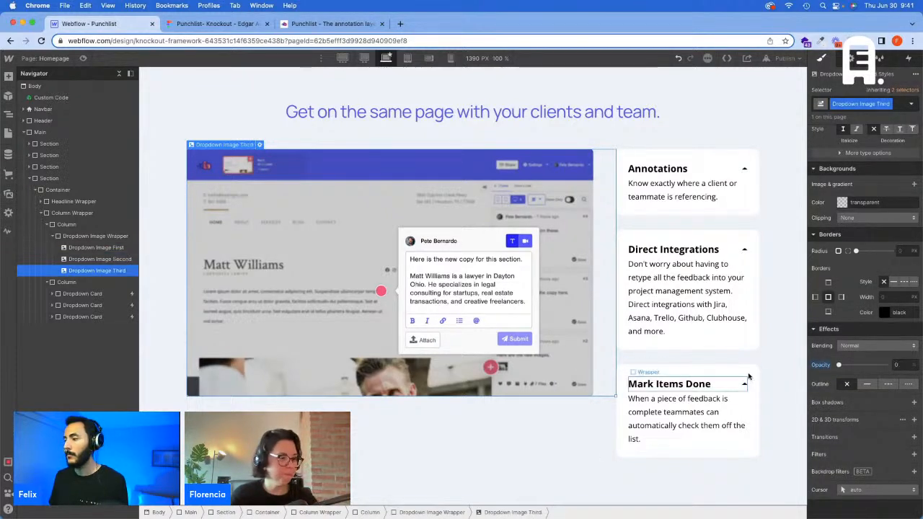
Step: Preview the page again and expand the Direct Integrations and Mark Items Done cards to recheck the image area
click(83, 58)
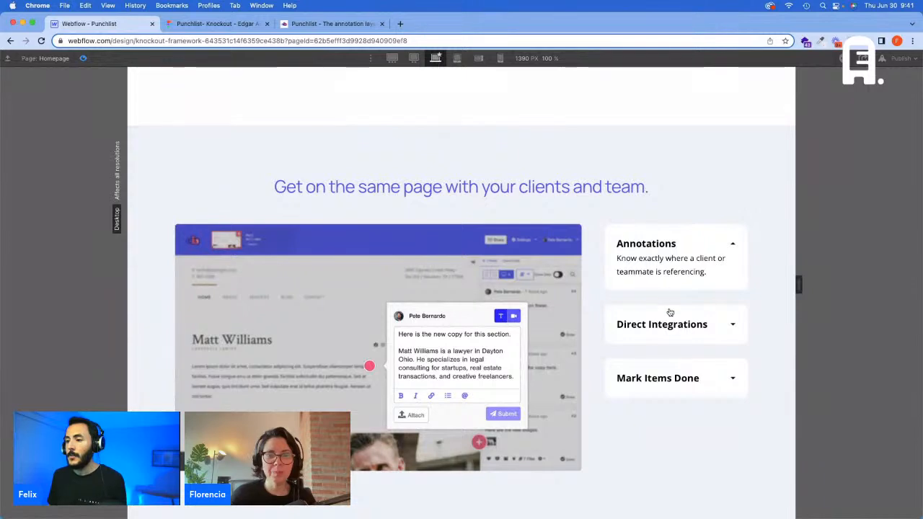
click(671, 314)
click(675, 459)
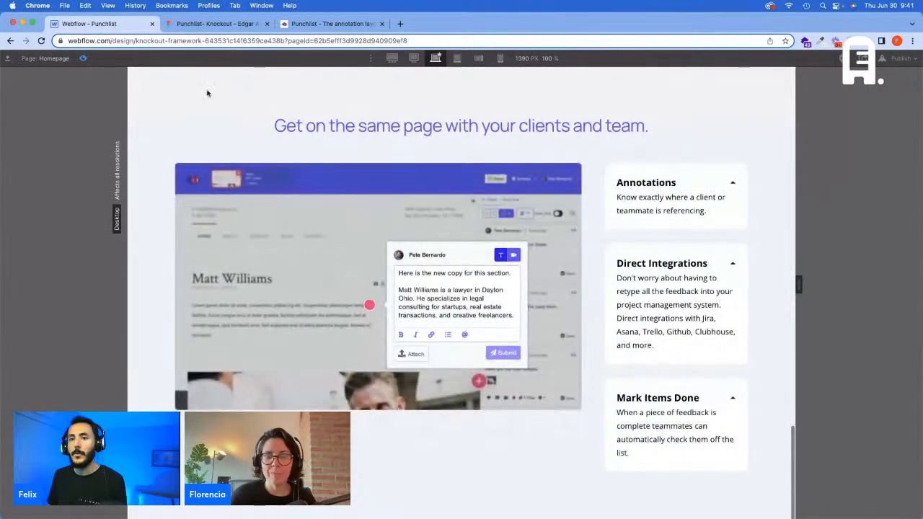
click(83, 59)
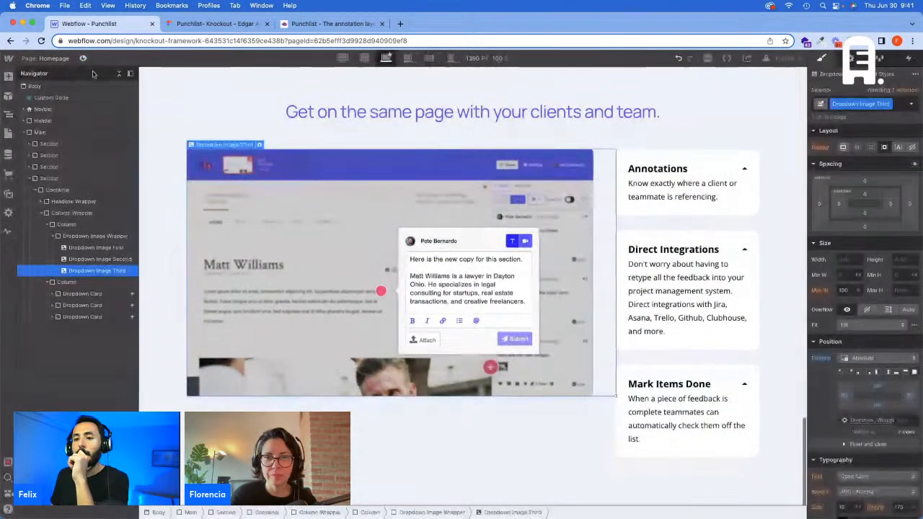
Step: Review the target and opacity of each action in the Annotations card's "Home - Dropdown Image 1 [SHOW]" click animation
click(113, 294)
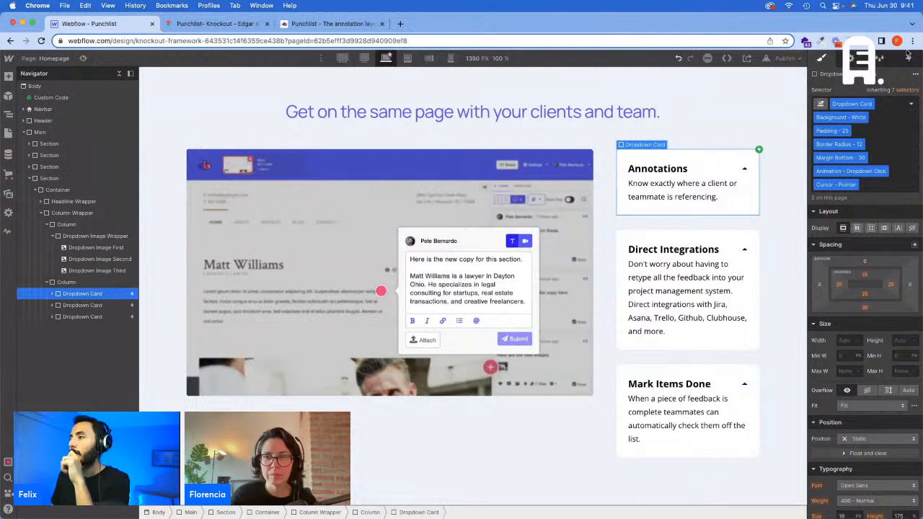
click(908, 58)
click(869, 109)
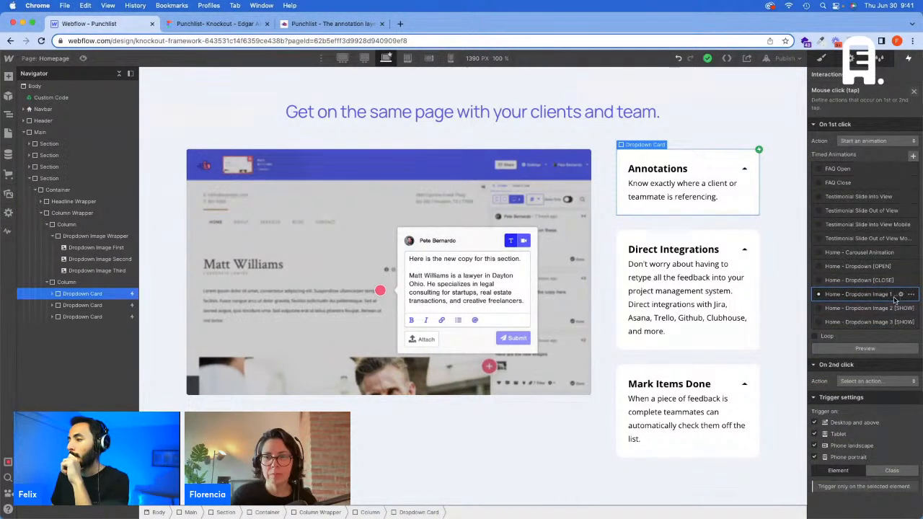
click(899, 294)
click(871, 108)
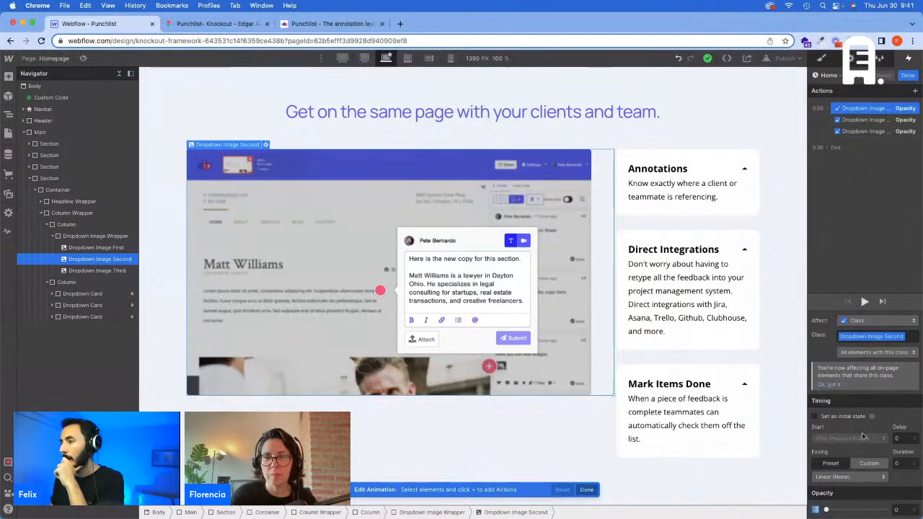
click(859, 120)
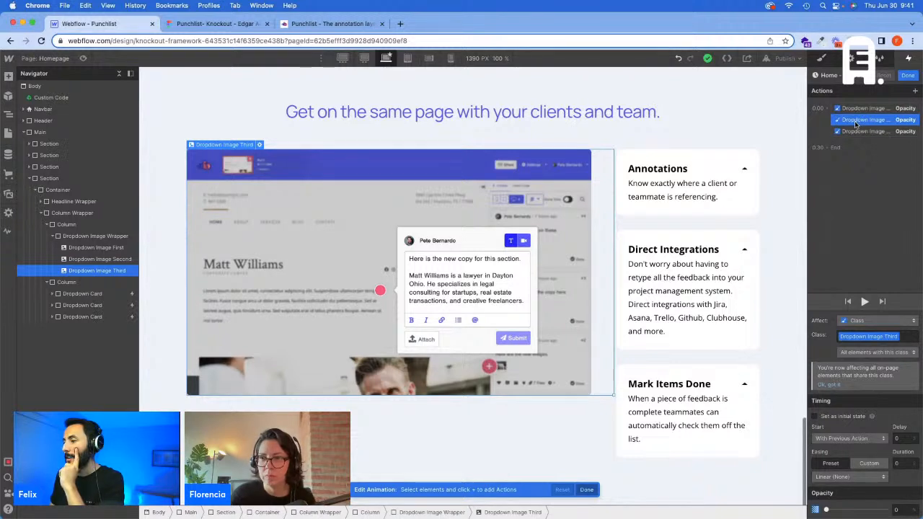
click(857, 109)
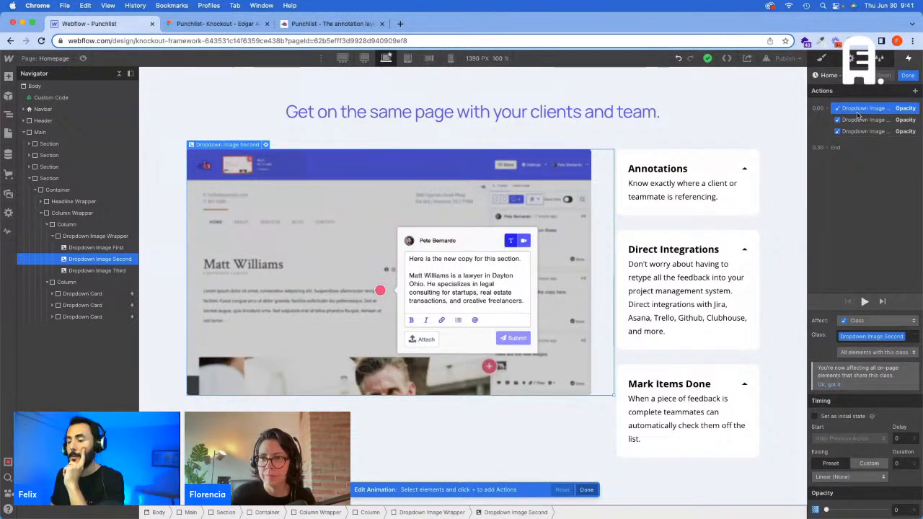
click(862, 120)
click(864, 132)
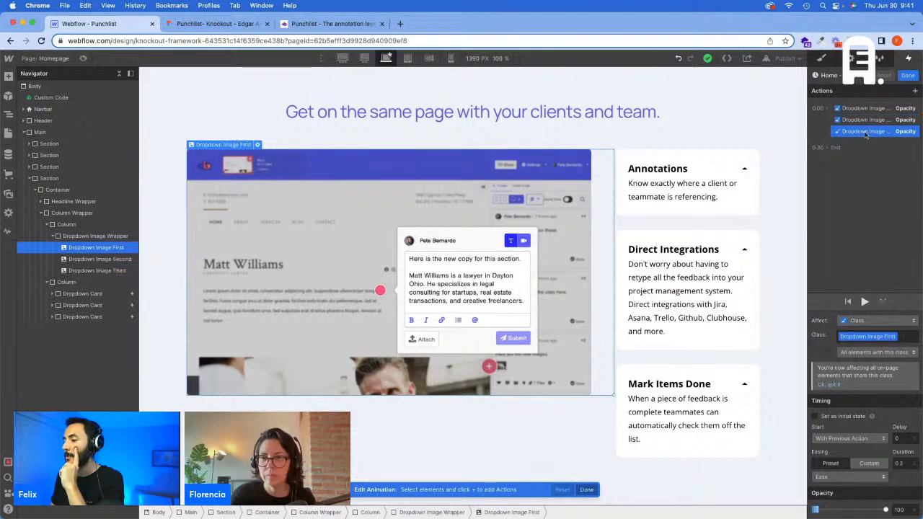
click(906, 76)
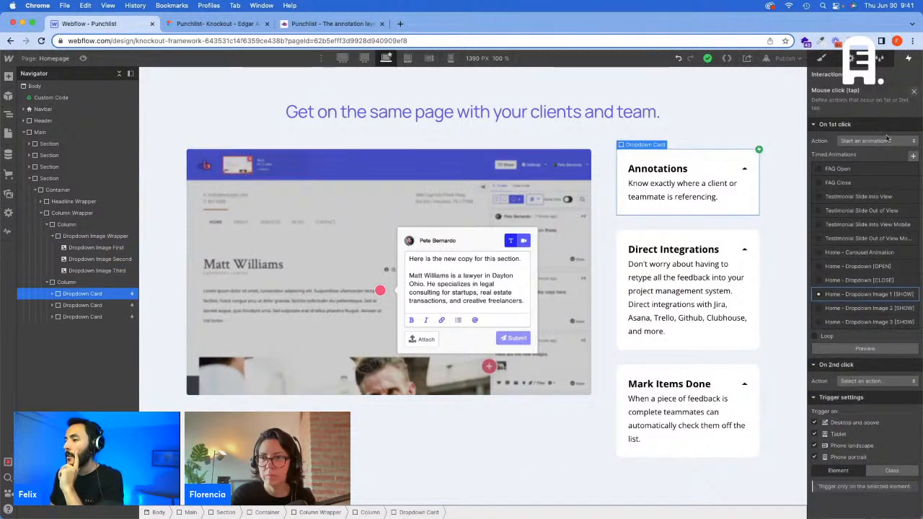
Step: Review the target and opacity of each action in the Direct Integrations card's "Home - Dropdown Image 2 [SHOW]" click animation
click(83, 305)
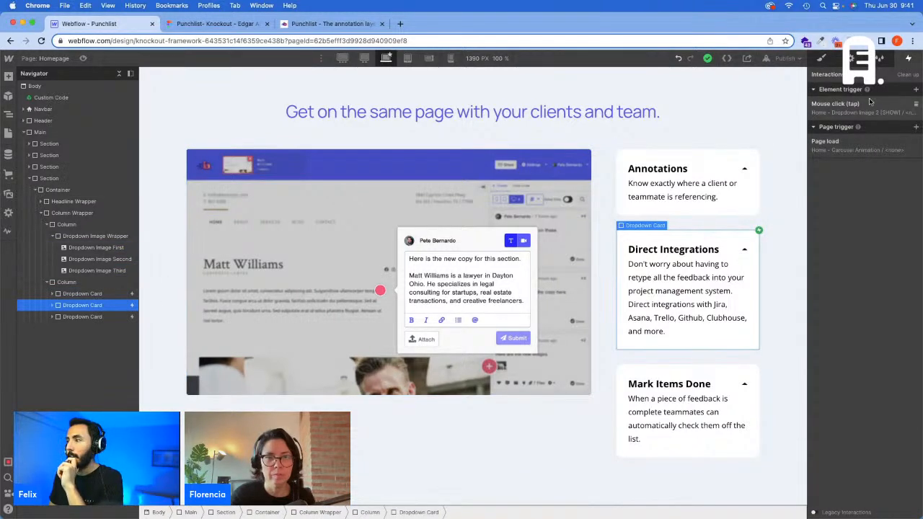
scroll(890, 216, down, 1)
click(900, 308)
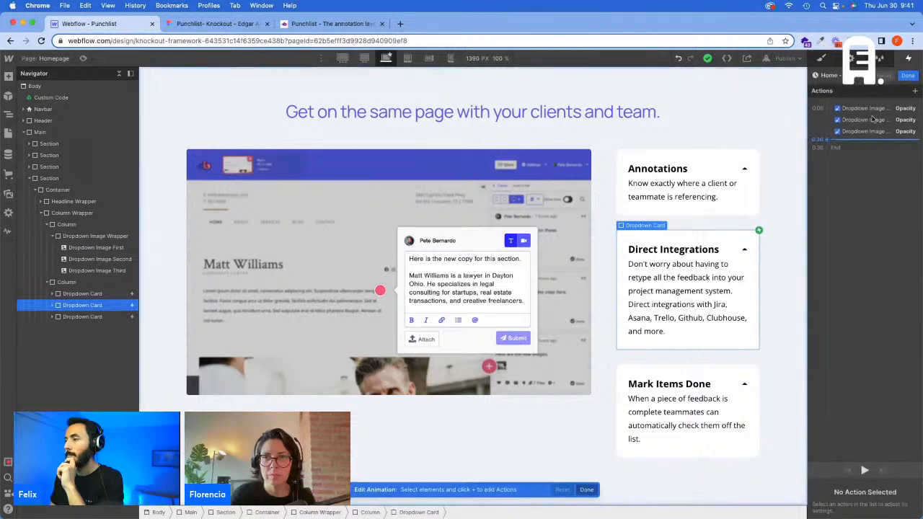
click(869, 108)
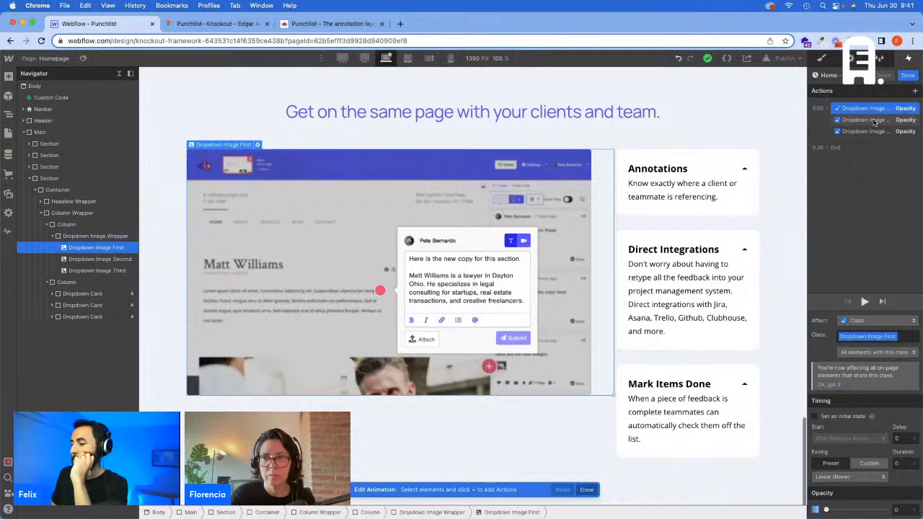
click(865, 119)
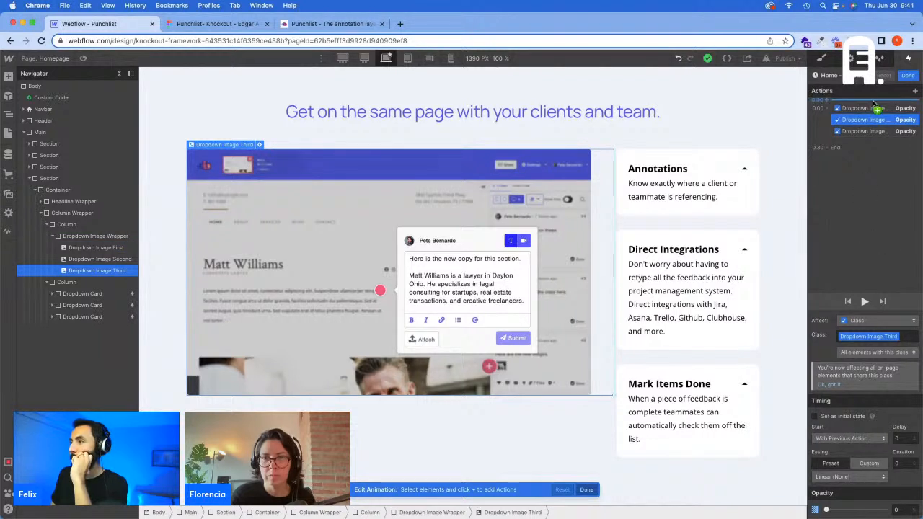
click(875, 131)
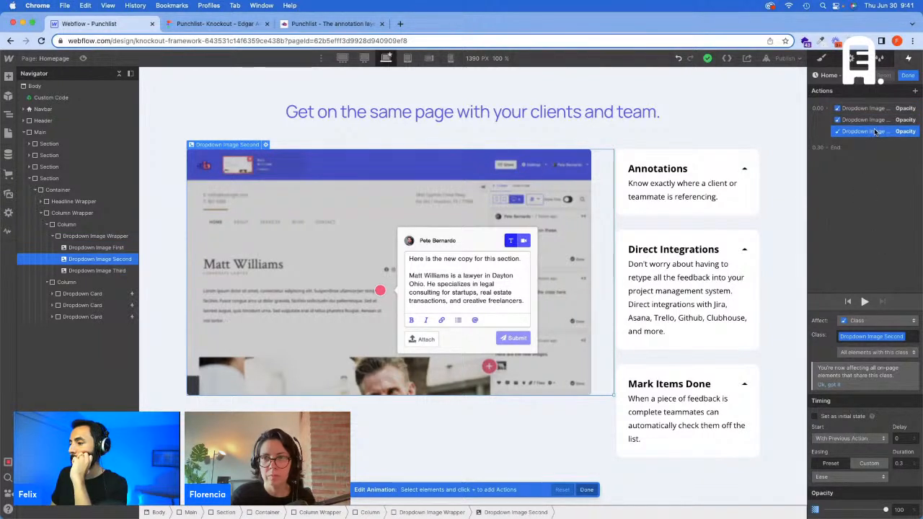
click(871, 120)
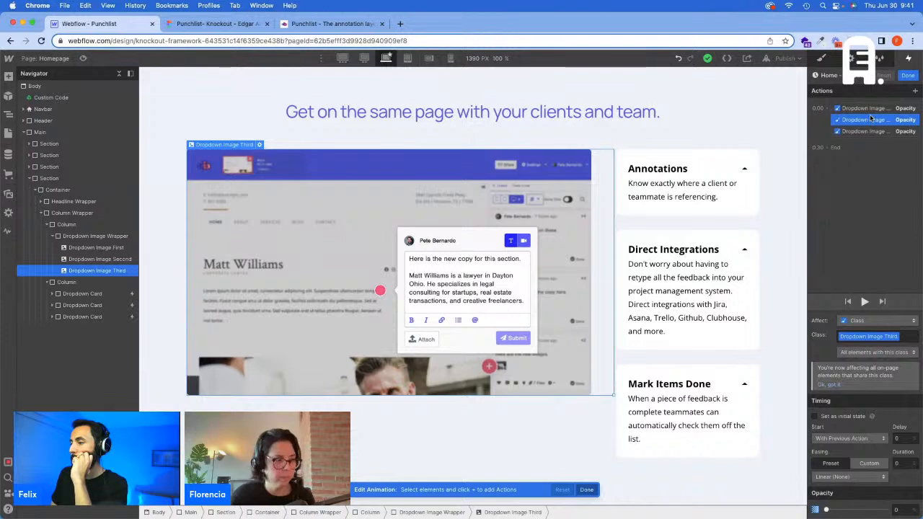
click(874, 109)
click(876, 130)
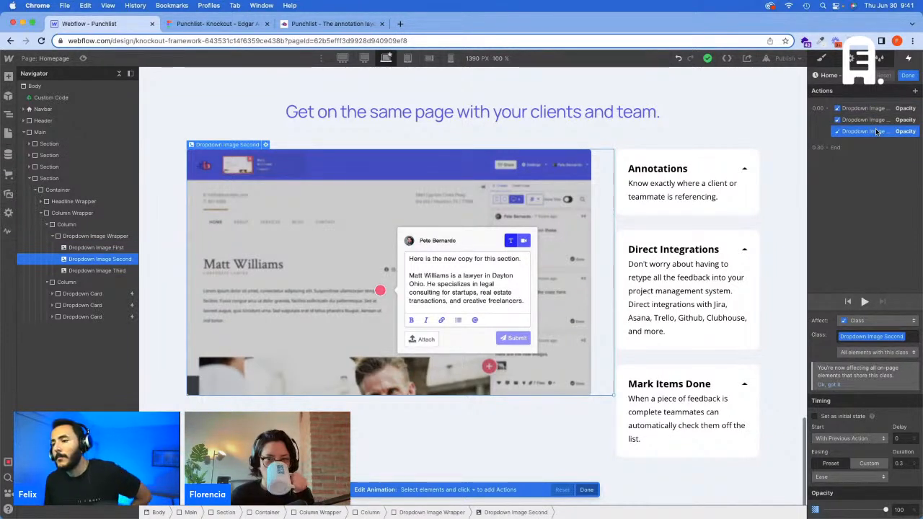
click(908, 76)
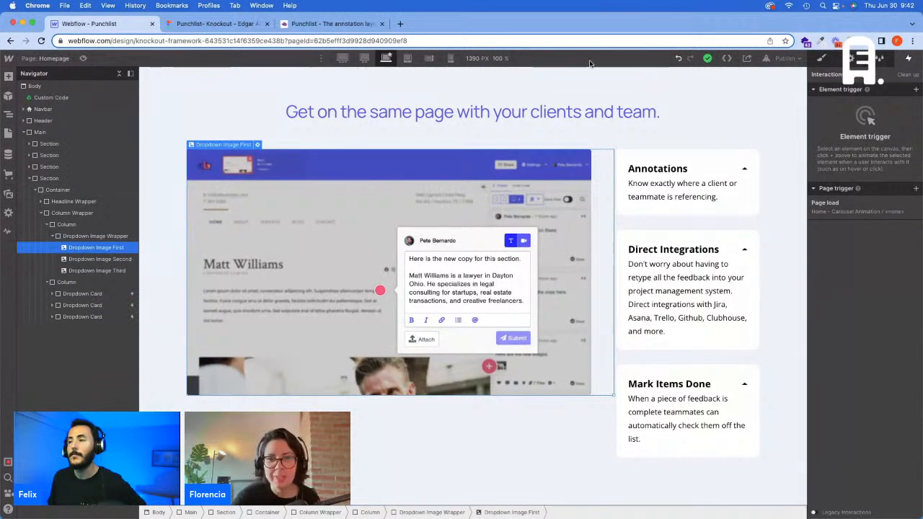
Step: Try an explicit 100% opacity on Dropdown Image First, and reset that opacity style
click(824, 58)
scroll(911, 266, down, 6)
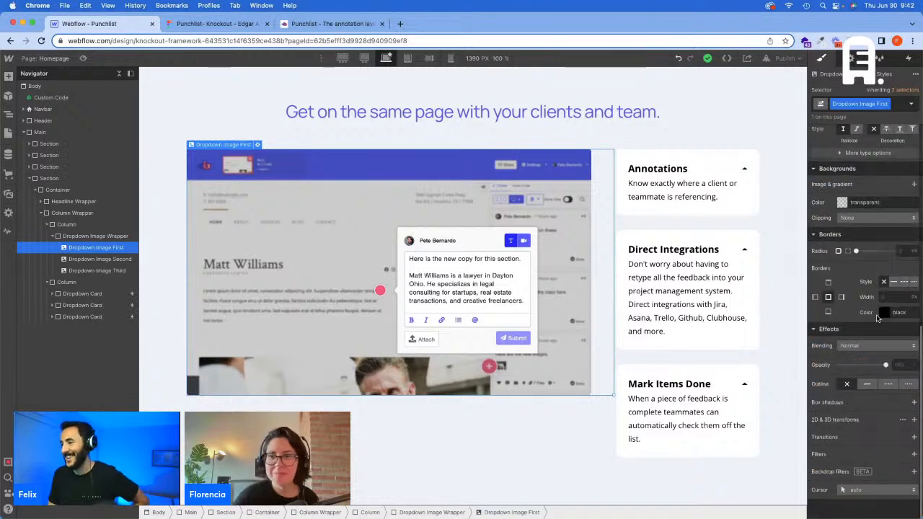
mouse_move(884, 365)
mouse_down()
mouse_move(820, 365)
mouse_move(890, 368)
mouse_up()
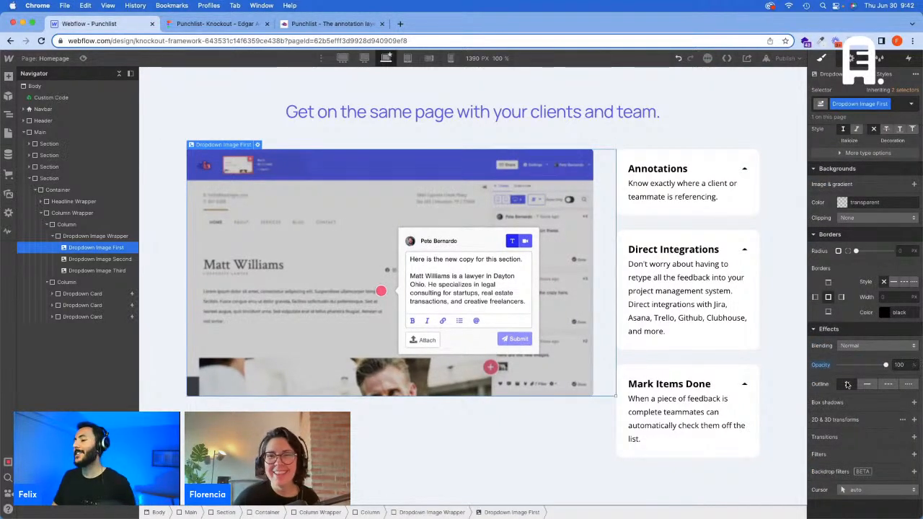
click(830, 368)
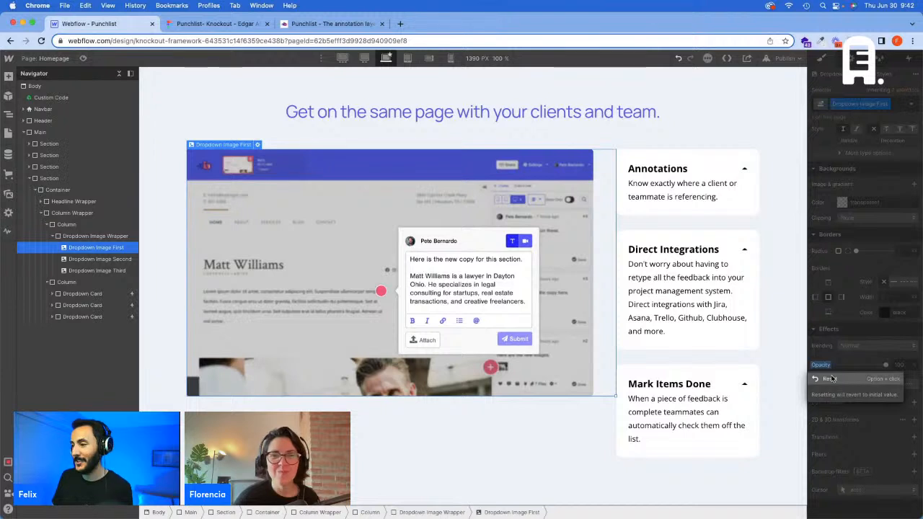
click(833, 378)
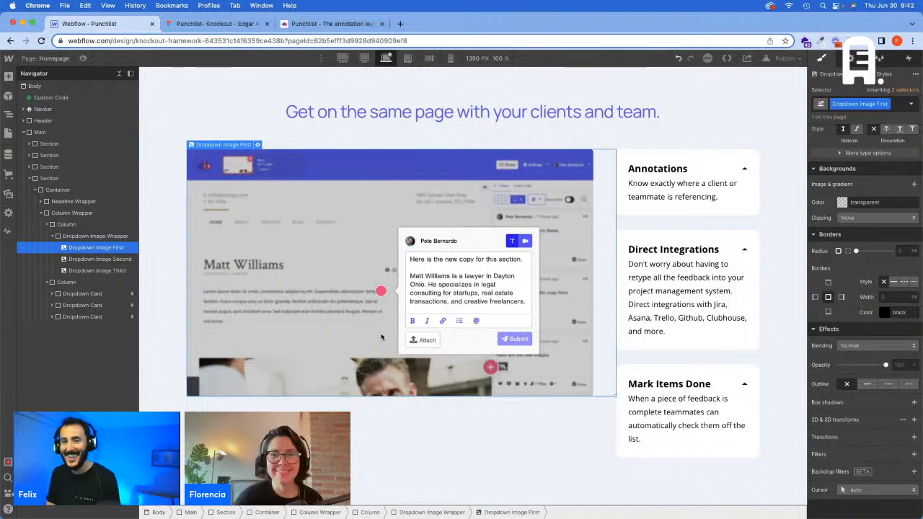
Step: Set the opacity of Dropdown Image Second and Dropdown Image Third to 0%
click(116, 259)
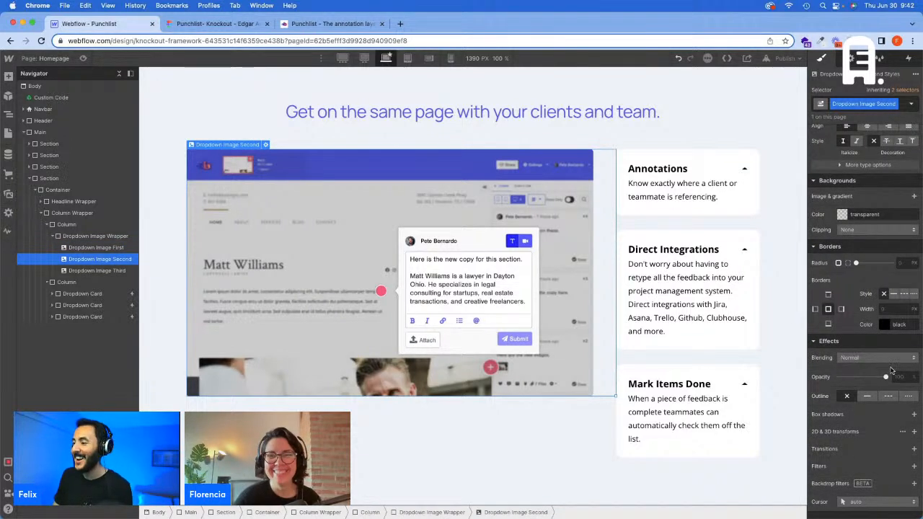
scroll(891, 370, down, 1)
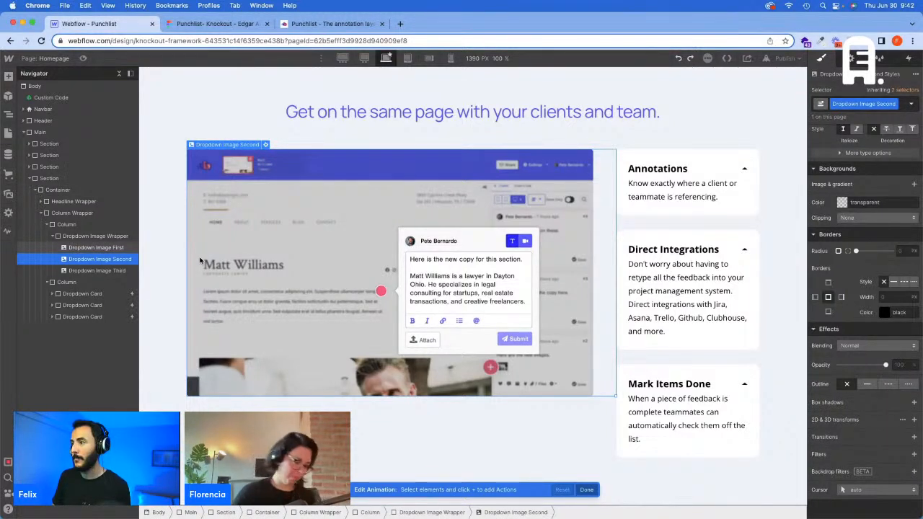
key(super+shift+z)
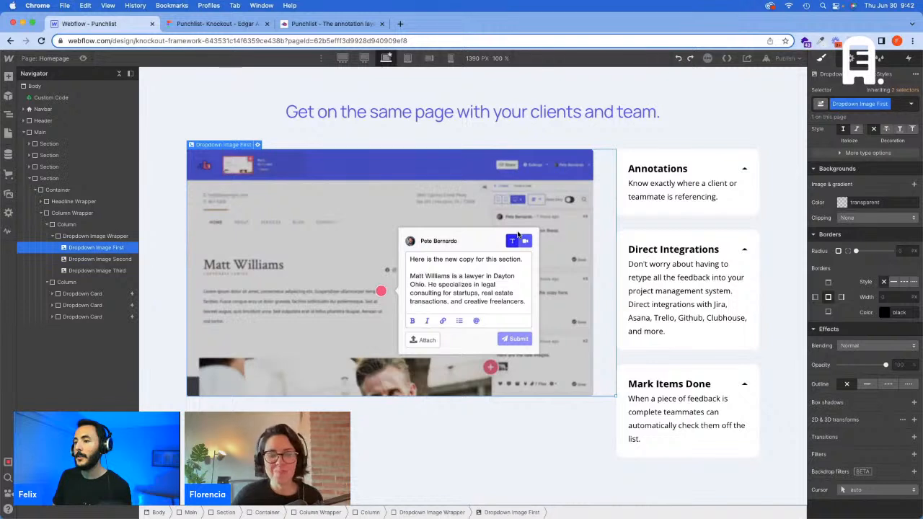
key(super+shift+z)
click(118, 257)
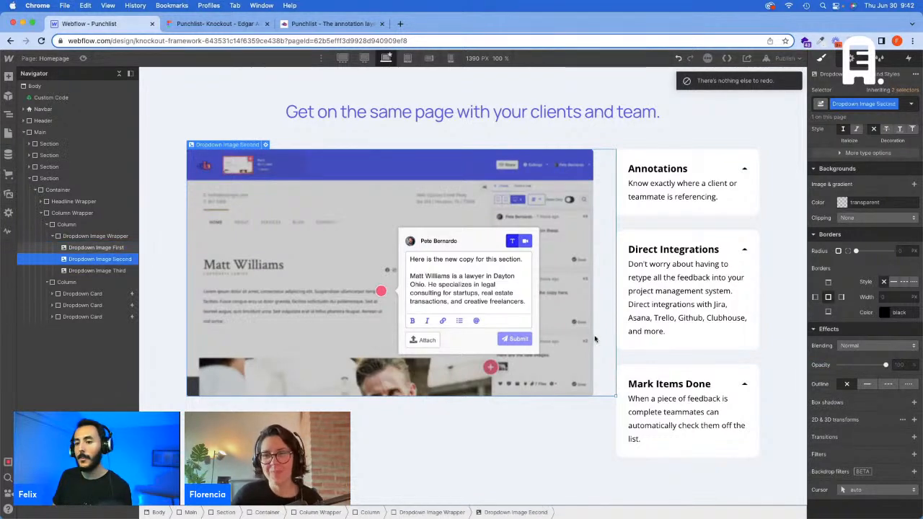
drag(885, 365, 839, 365)
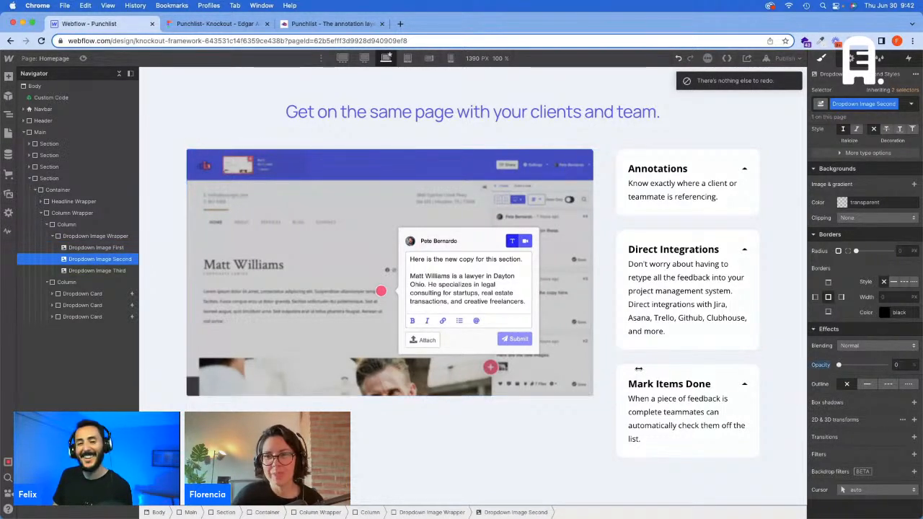
click(115, 270)
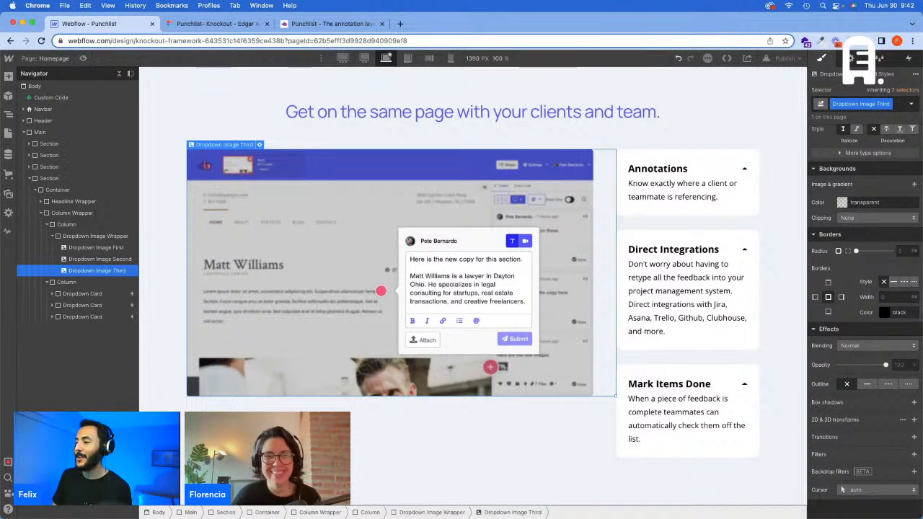
drag(888, 366, 839, 365)
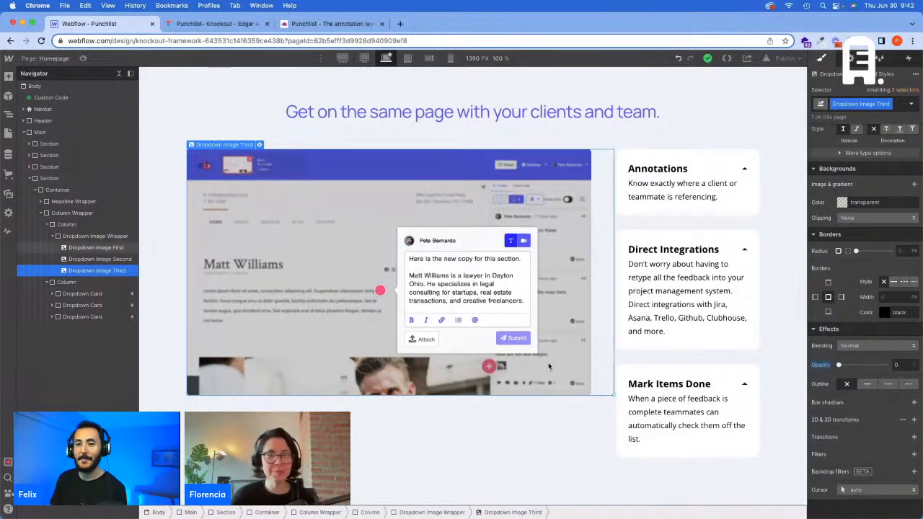
Step: Replace the picture in Dropdown Image Second with the asset dropdown-2.png
click(391, 220)
click(204, 211)
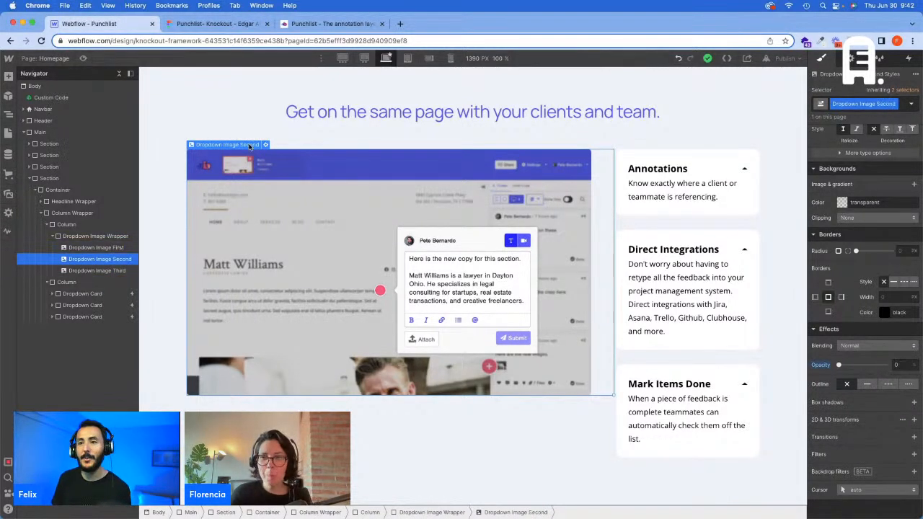
click(265, 144)
click(277, 196)
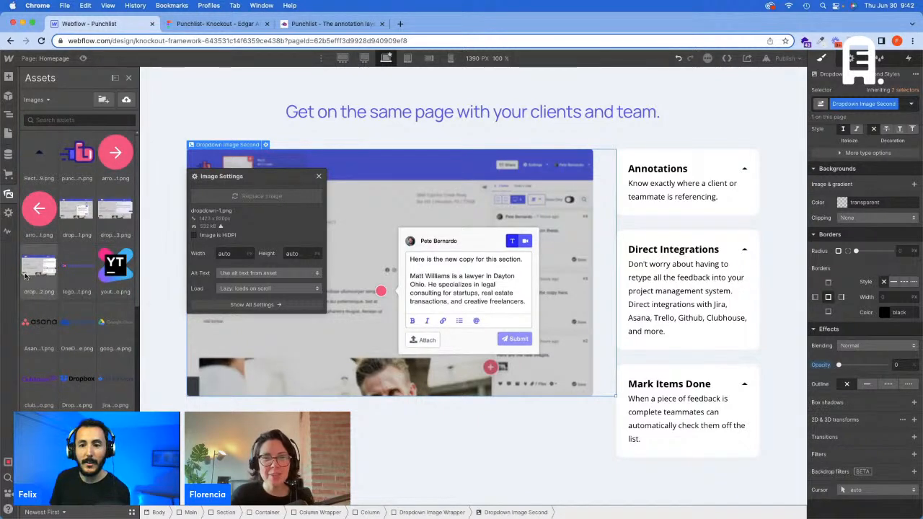
click(36, 271)
Step: Replace the picture in Dropdown Image Third with the asset dropdown-3.png
click(96, 270)
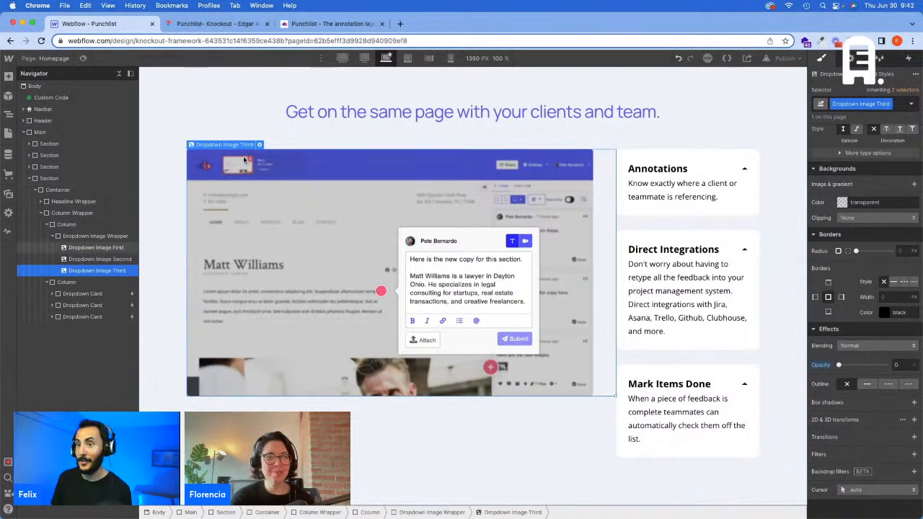
click(259, 144)
click(262, 196)
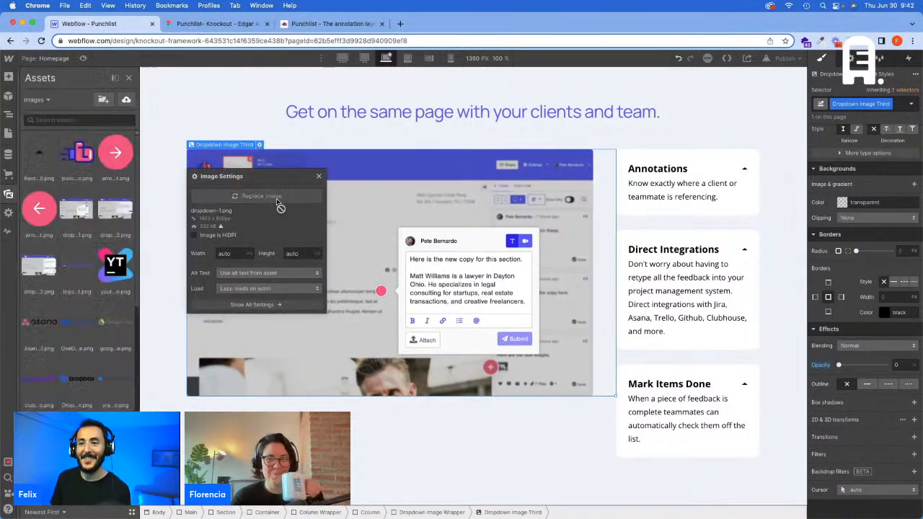
click(123, 229)
Step: Preview the page, expand the dropdown cards to test image switching with the replaced pictures, and return to the design canvas
key(super+shift+p)
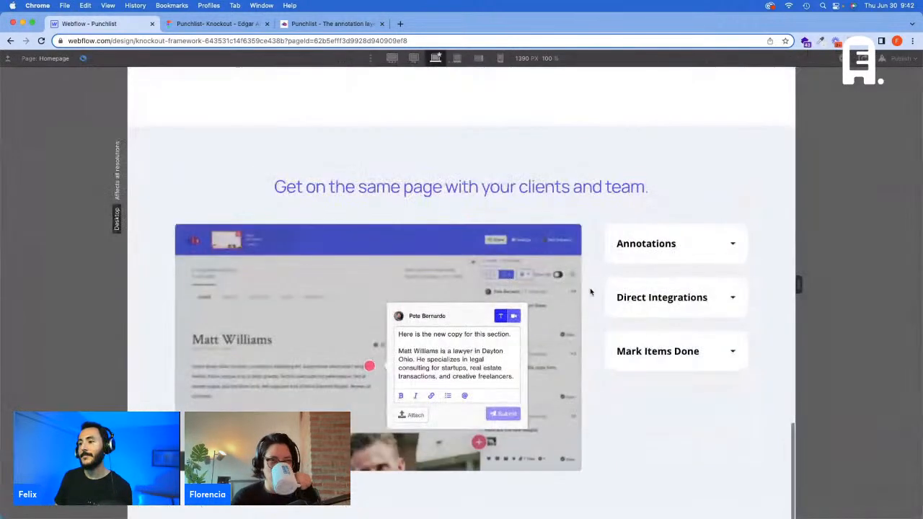
click(665, 317)
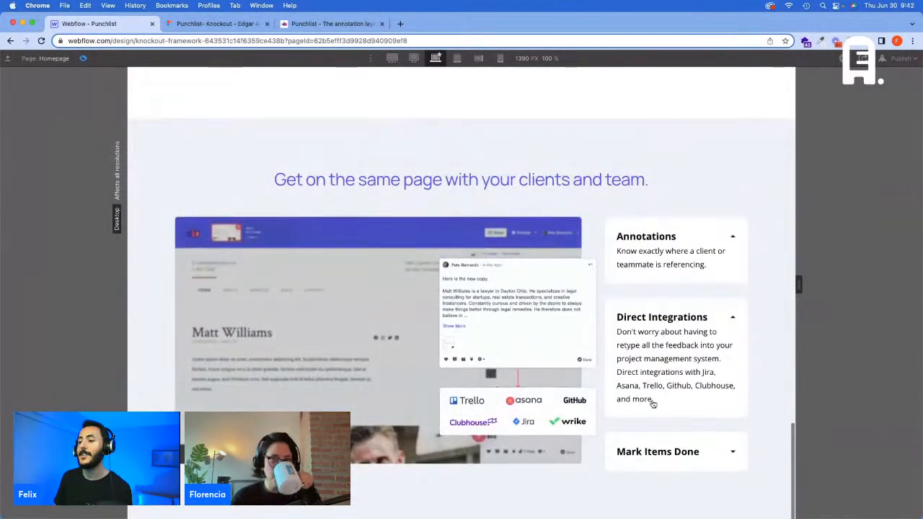
click(663, 448)
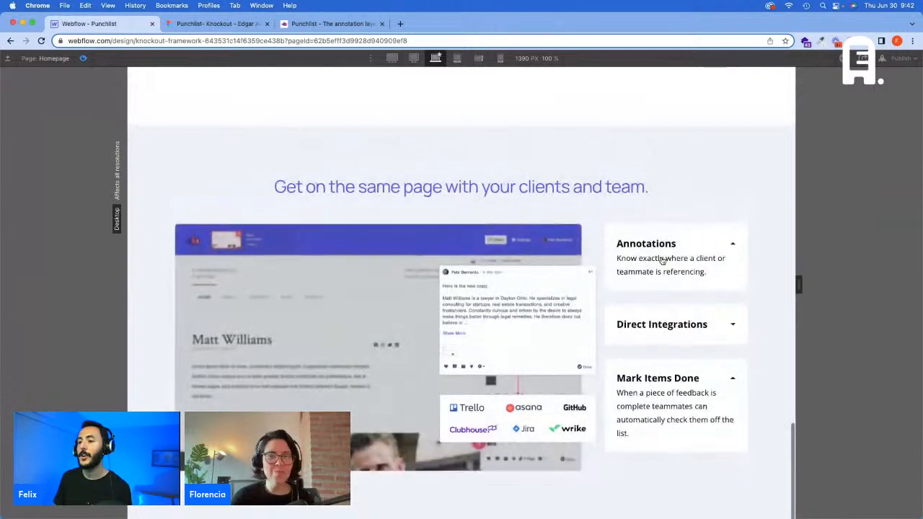
click(83, 59)
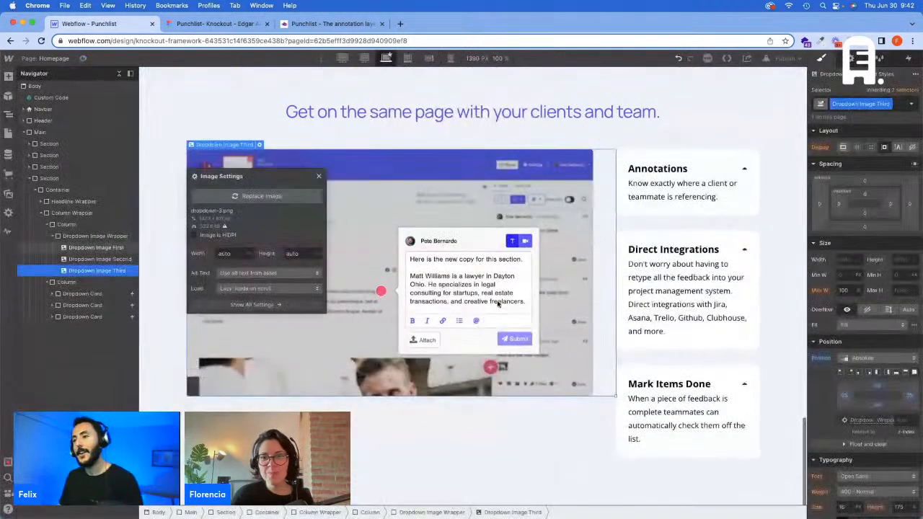
click(479, 444)
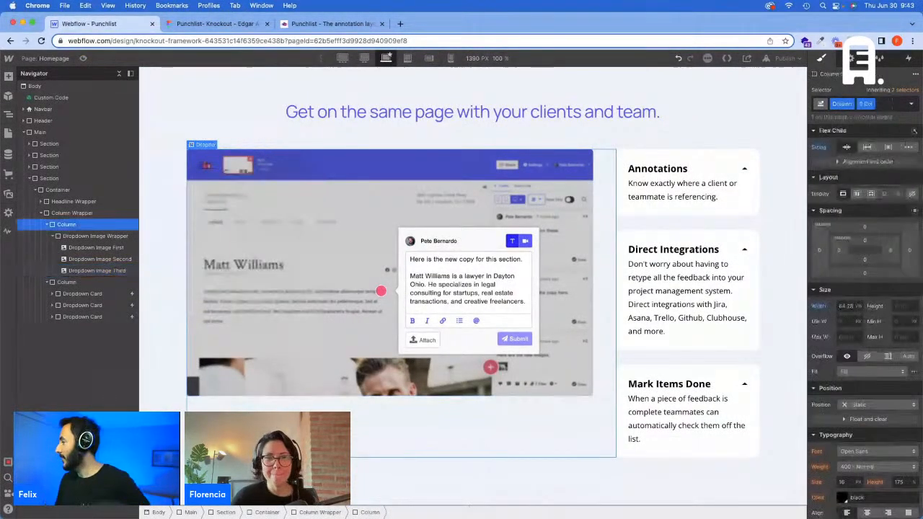
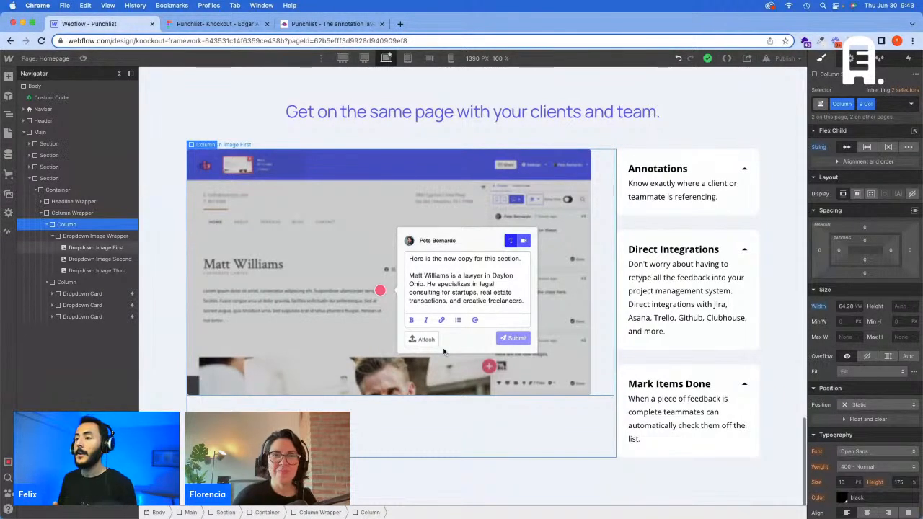
Step: Compare the dropdown section with the Figma design, and add the Padding Bottom - L class to its container in Webflow
click(687, 160)
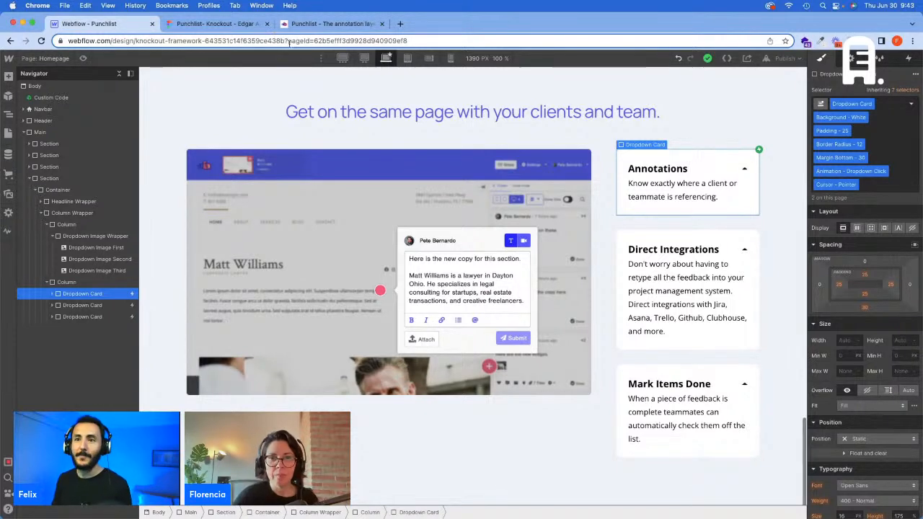
click(195, 23)
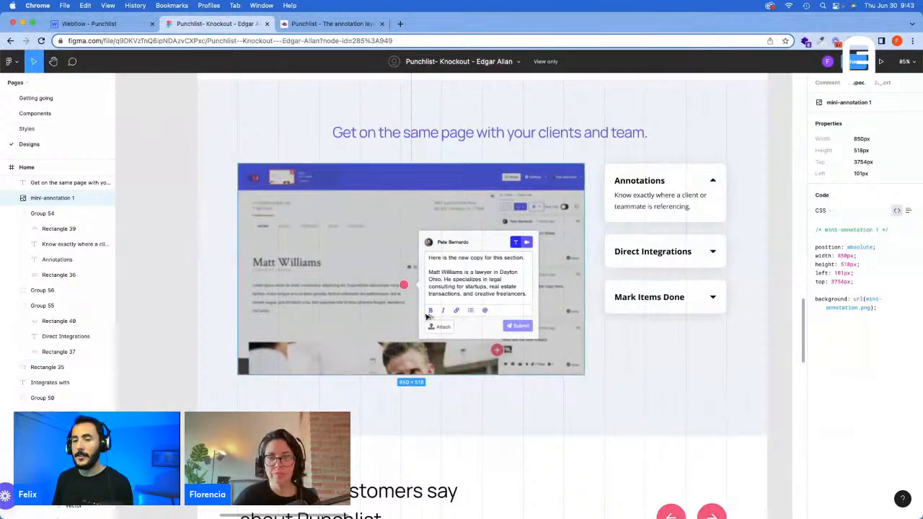
click(106, 26)
click(471, 435)
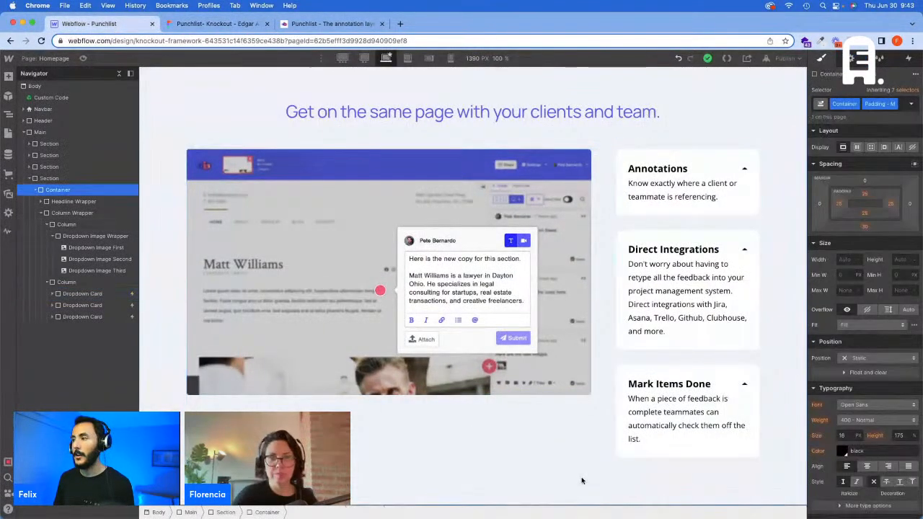
click(900, 107)
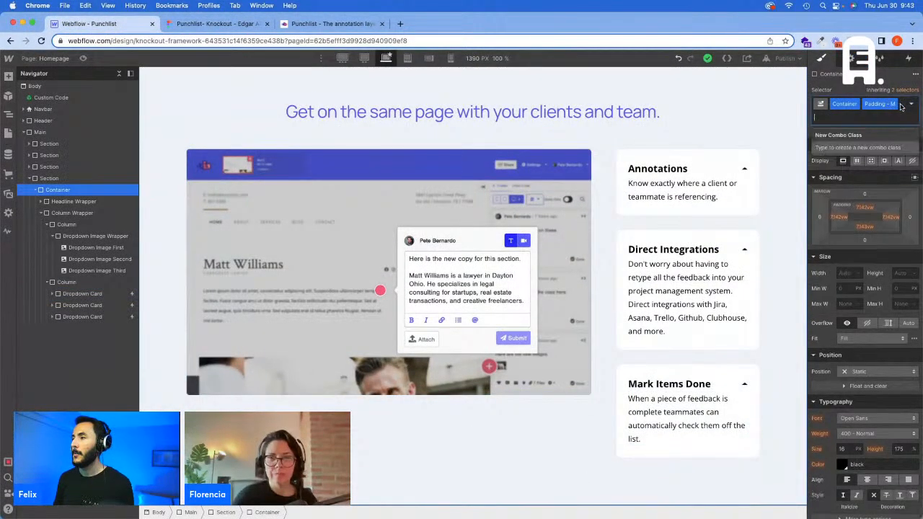
text(Padding B)
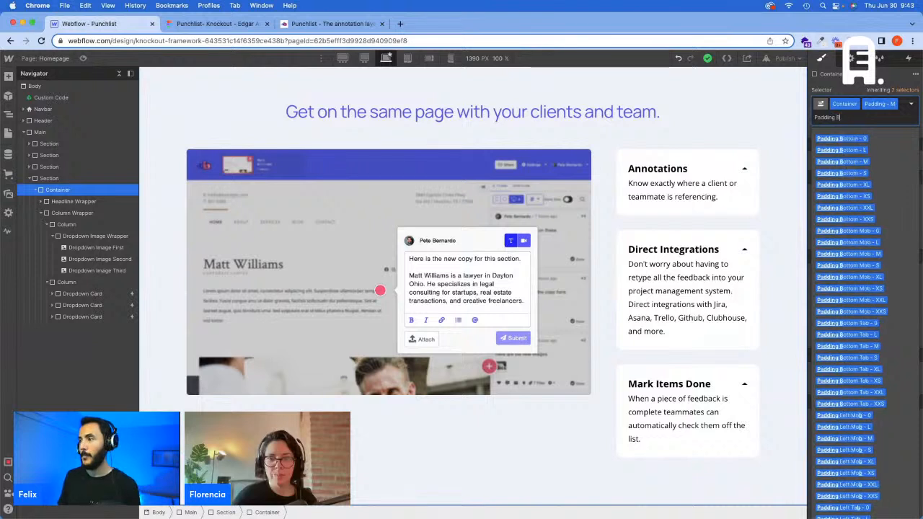
text(ottom - L)
key(Return)
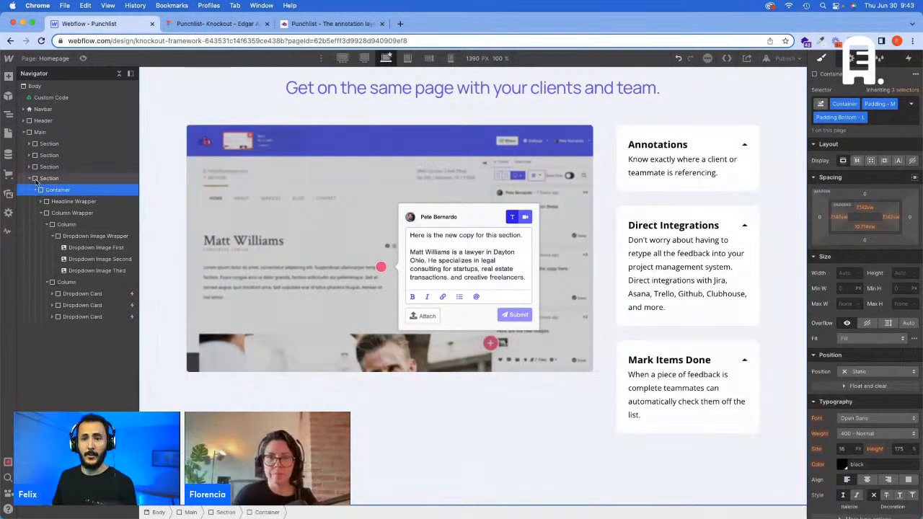
Step: Add a div block at the end of Main, after the existing sections, and give it the Section class
click(30, 178)
click(45, 179)
click(852, 58)
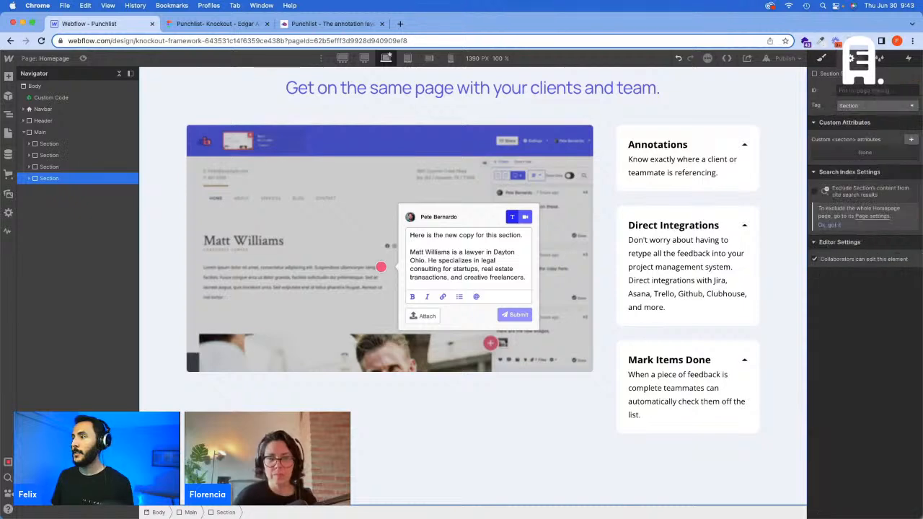
click(822, 58)
click(72, 134)
key(super+e)
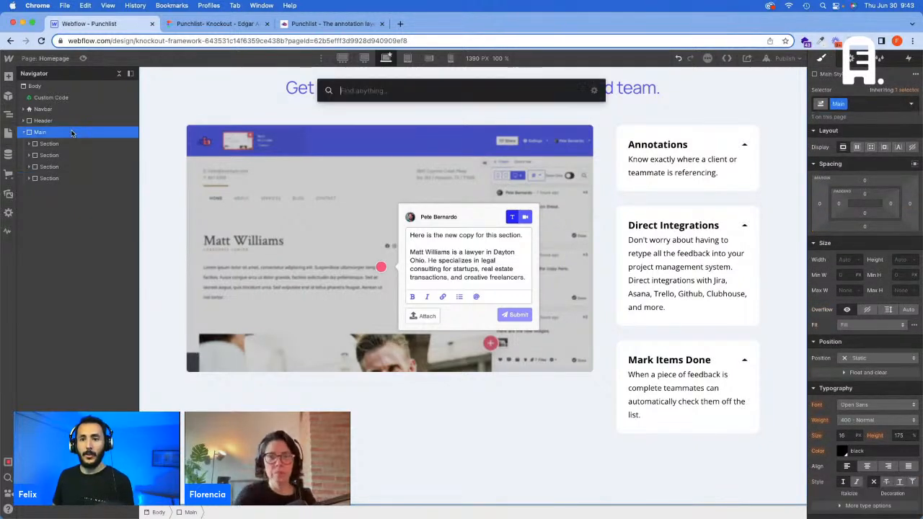
text(d)
key(Return)
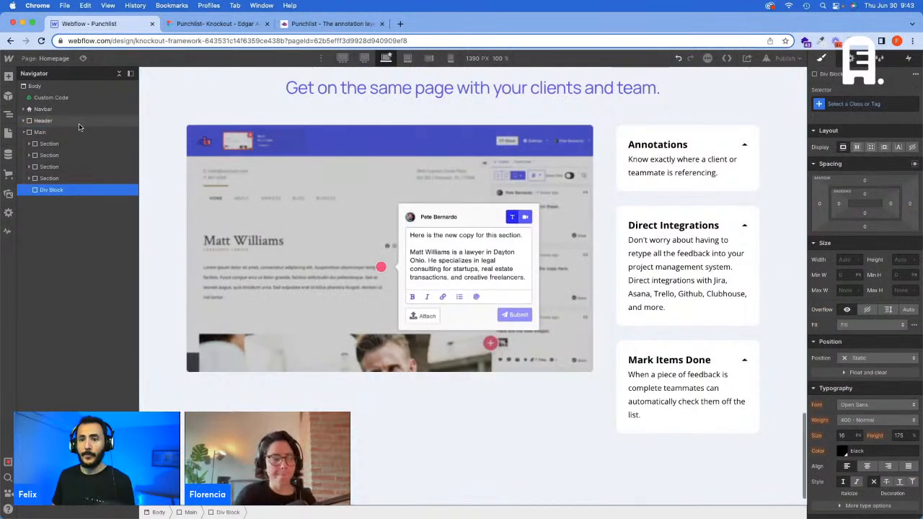
click(831, 102)
text(Section)
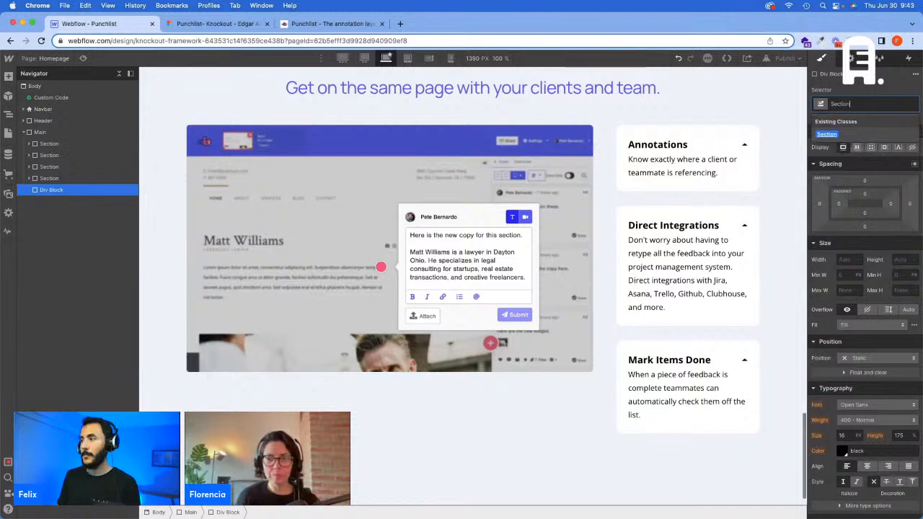
key(Return)
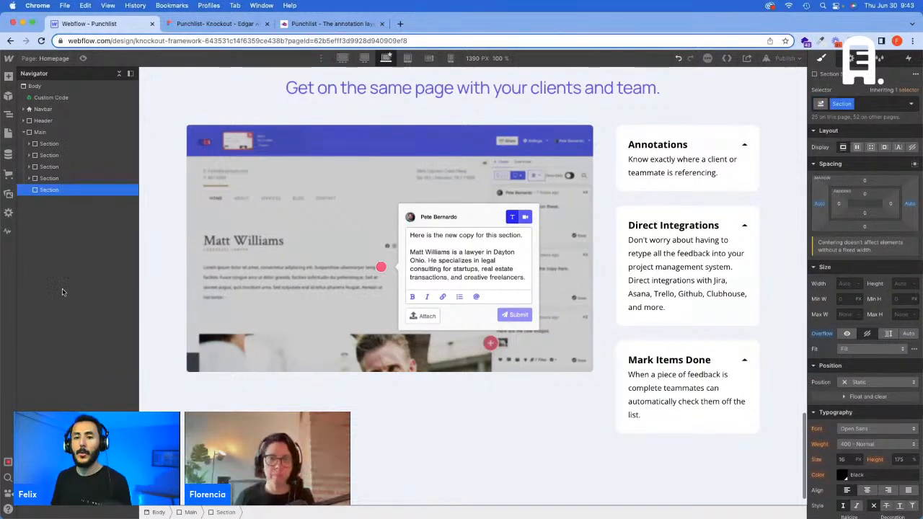
Step: Insert a div block inside the new section and assign it the Container class
key(super+e)
text(d)
key(Return)
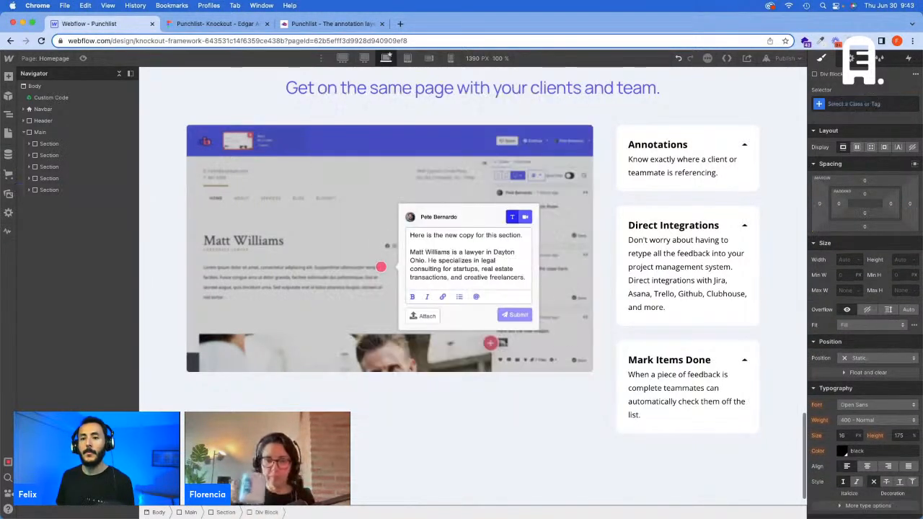
click(30, 190)
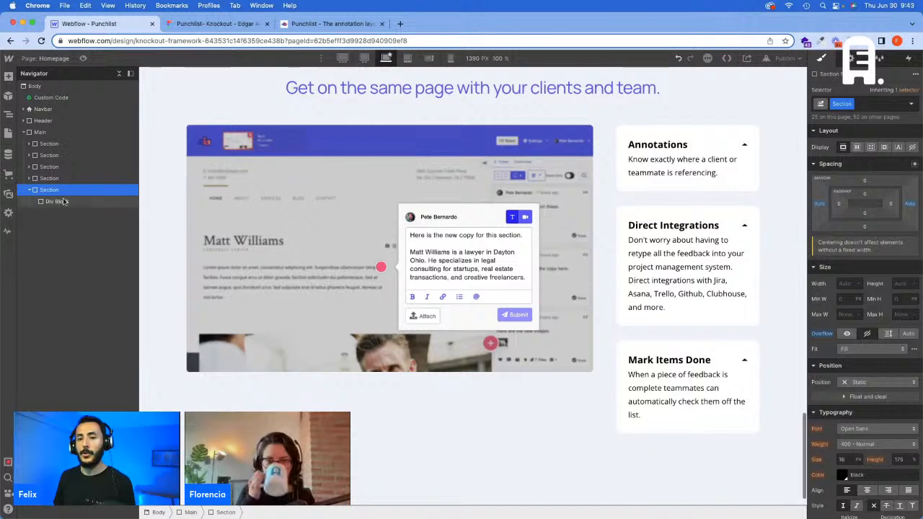
click(62, 202)
click(852, 103)
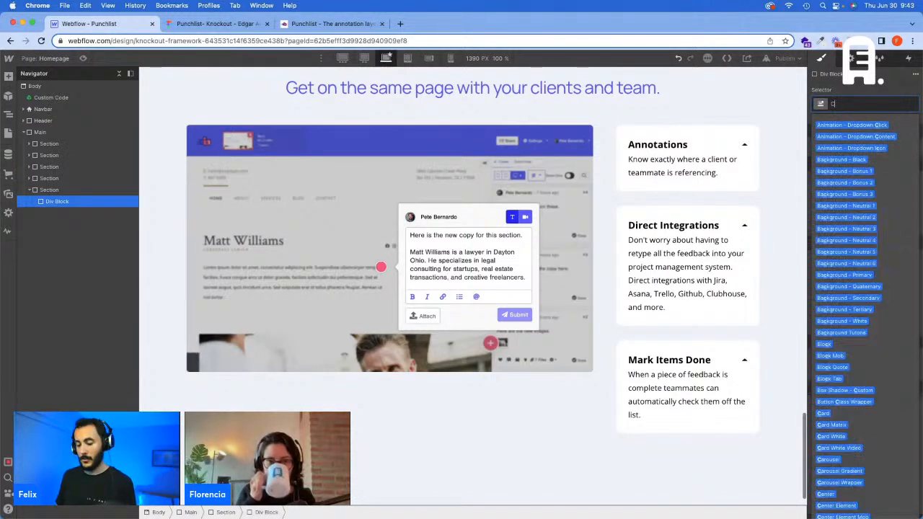
text(Container)
key(Return)
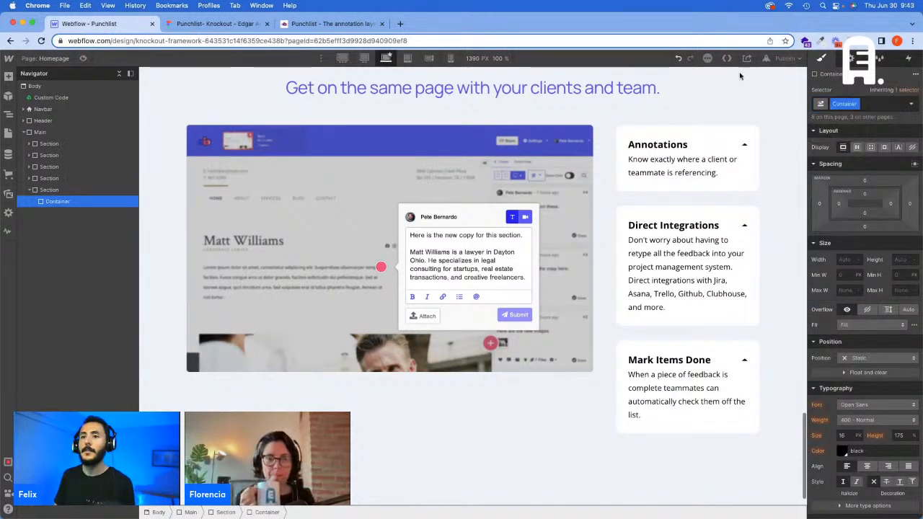
Step: Switch to the Figma design and copy the testimonials heading text "What our customers say about Punchlist"
click(191, 26)
scroll(422, 305, down, 5)
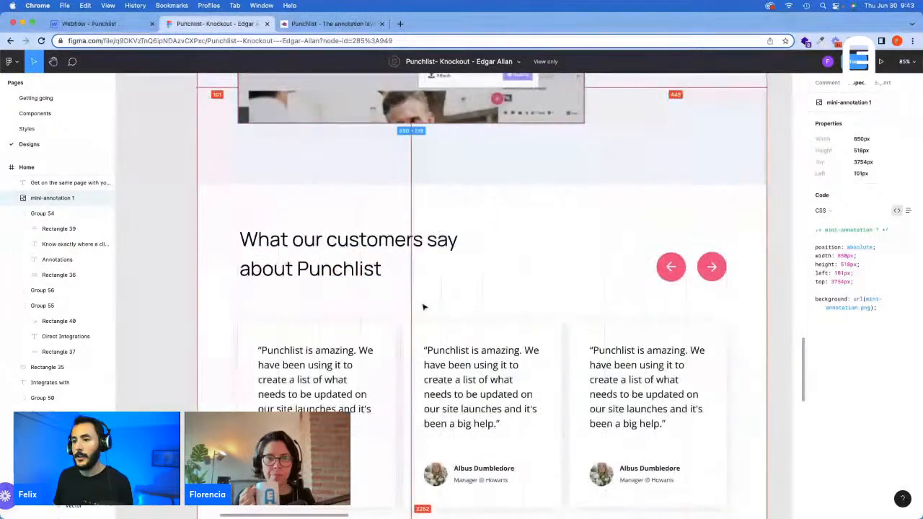
click(372, 244)
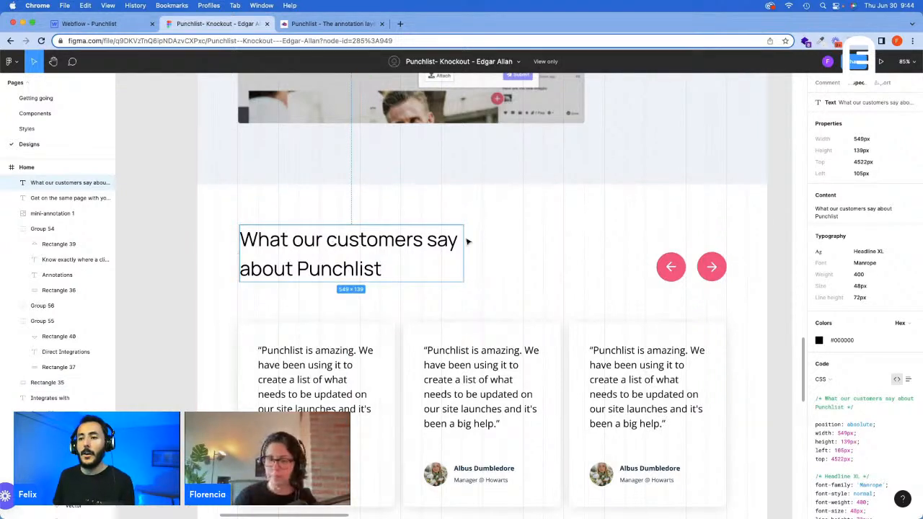
click(877, 209)
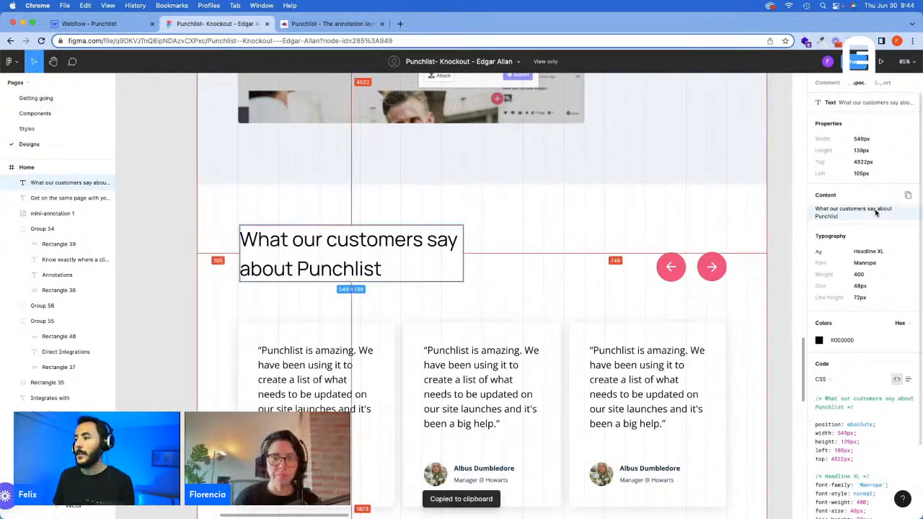
Step: Switch back to Webflow and insert a div block inside the new section's container
click(61, 27)
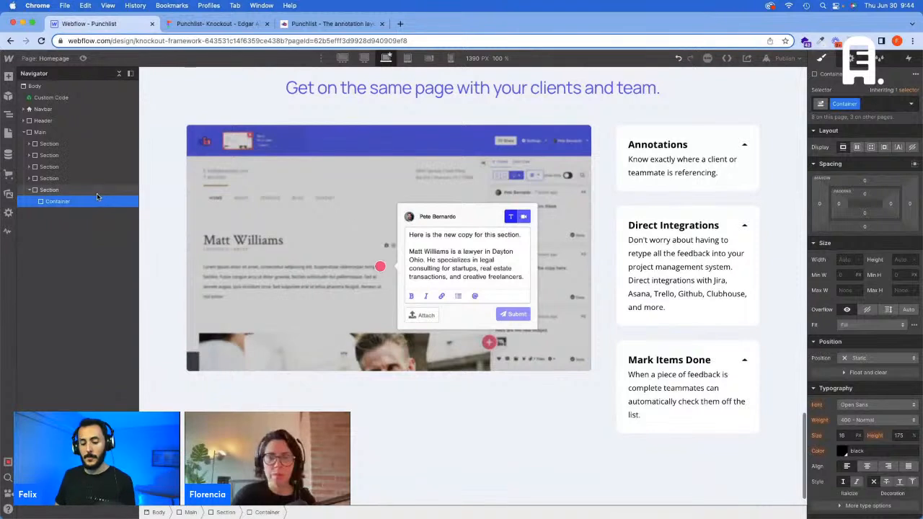
scroll(473, 286, down, 1)
key(super+e)
text(d)
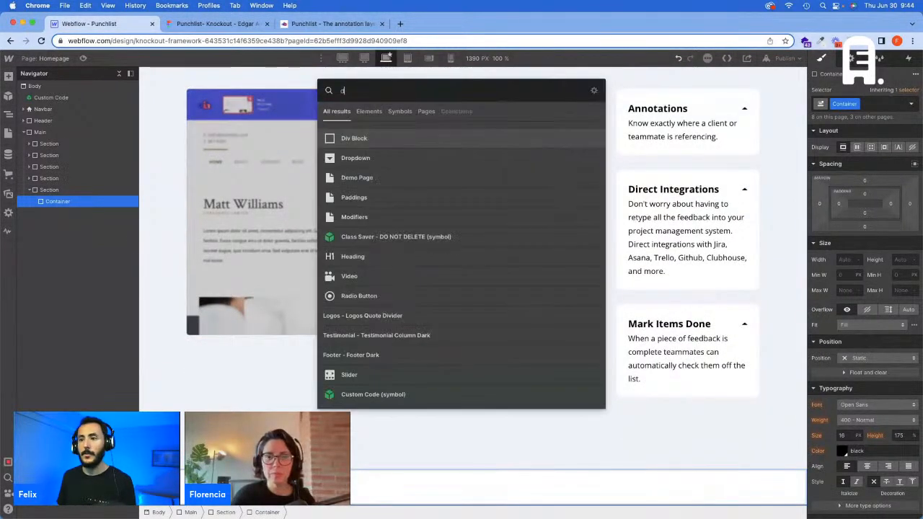
key(Return)
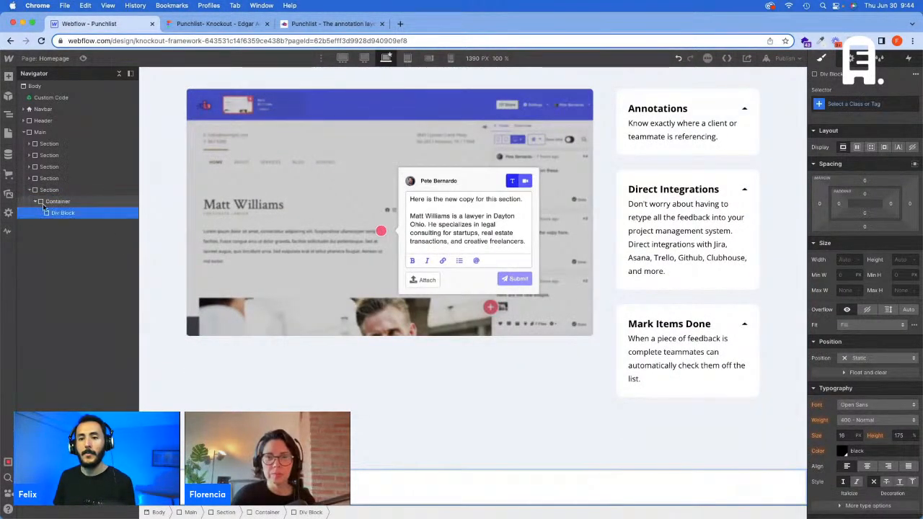
Step: Add the Padding - M class to the new section's container
click(56, 201)
click(888, 103)
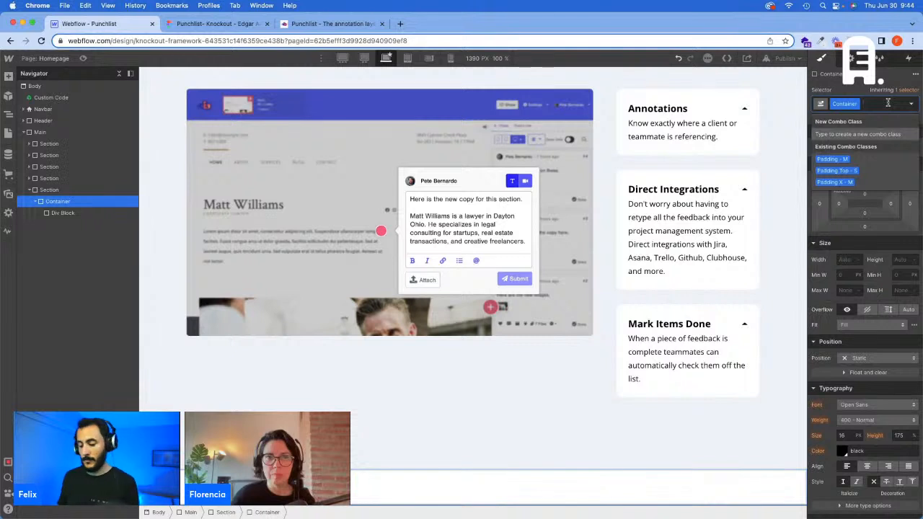
text(Padding - M)
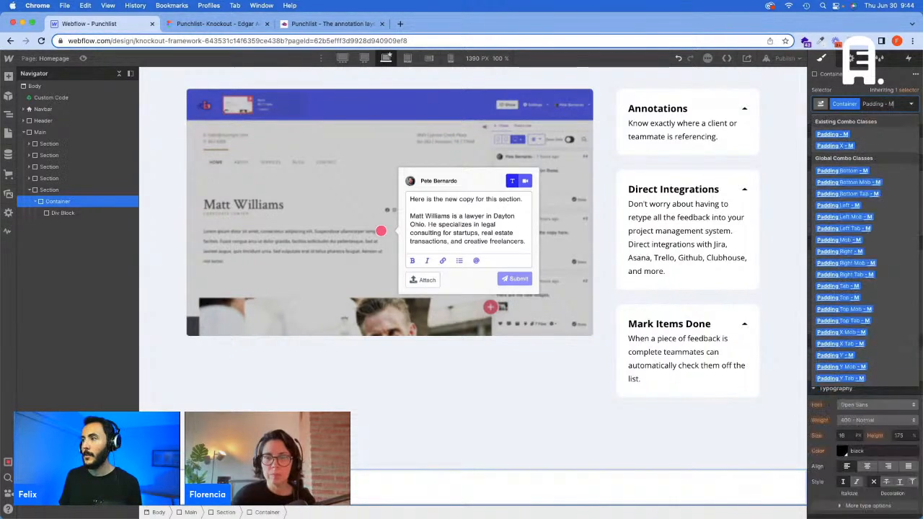
key(Return)
scroll(426, 373, down, 1)
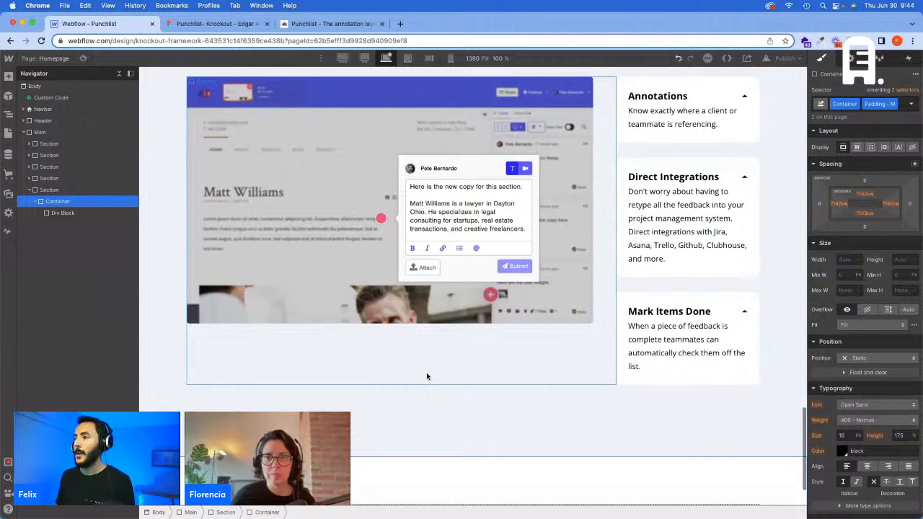
Step: Assign the Wrapper class to the div block inside the new container
scroll(426, 375, down, 2)
click(447, 439)
click(865, 103)
text(W)
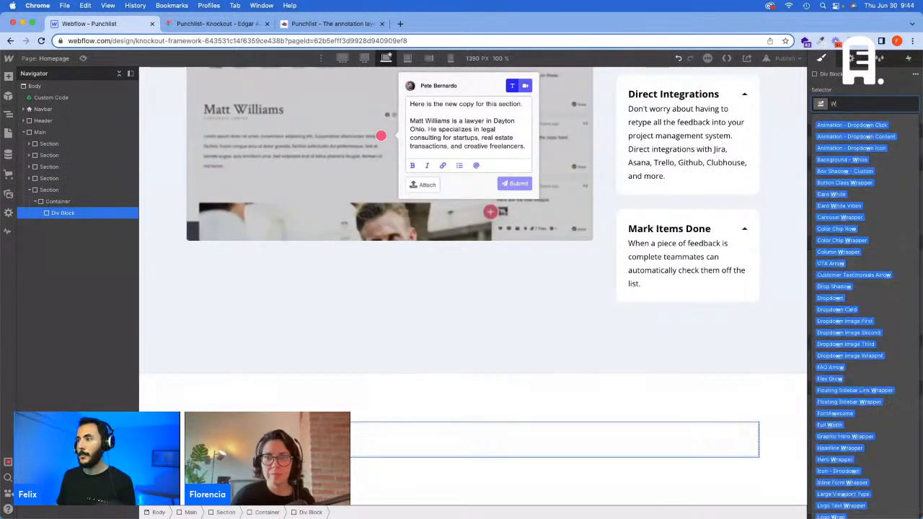
text(rapper)
key(Return)
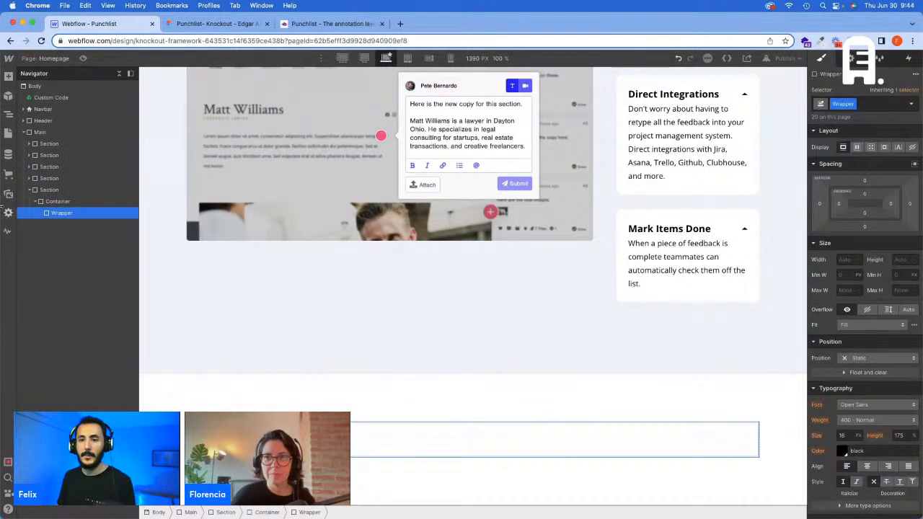
Step: Nest a div block inside the Wrapper and assign it the Headline Wrapper class
key(super+e)
key(Return)
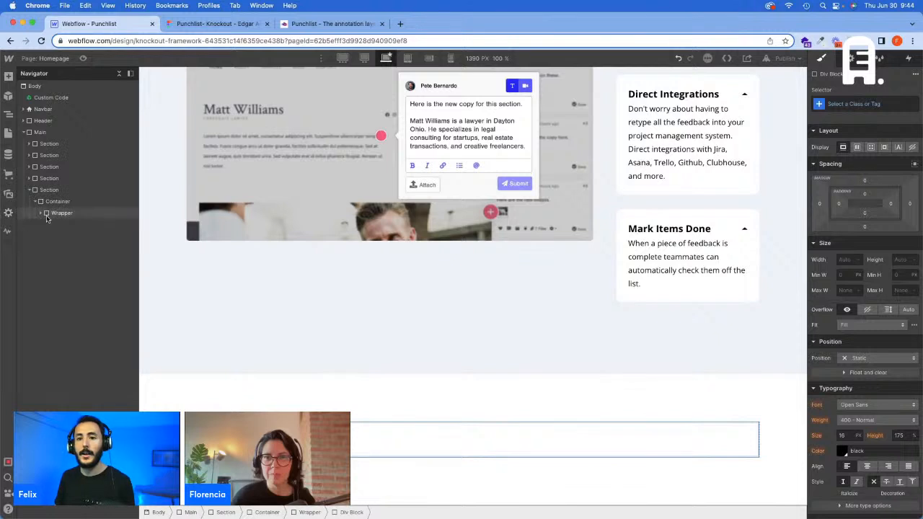
click(830, 104)
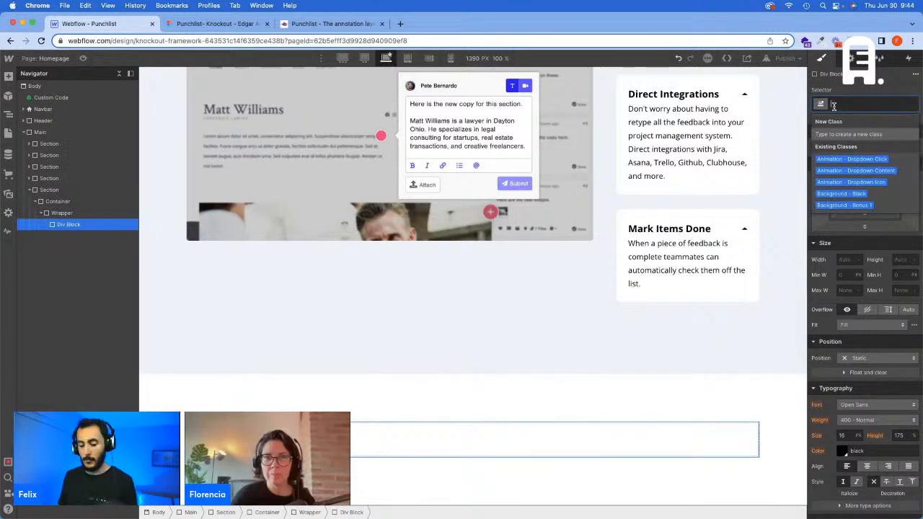
text(Headline Wrapper)
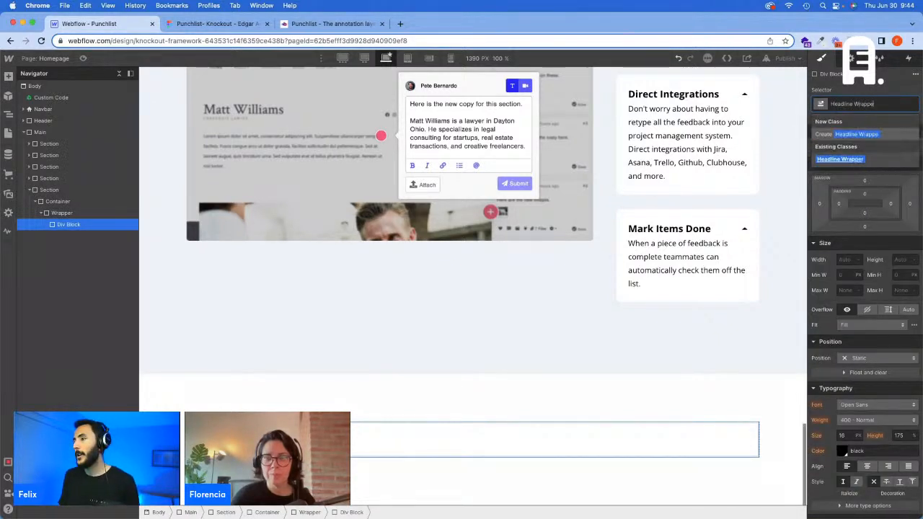
key(Return)
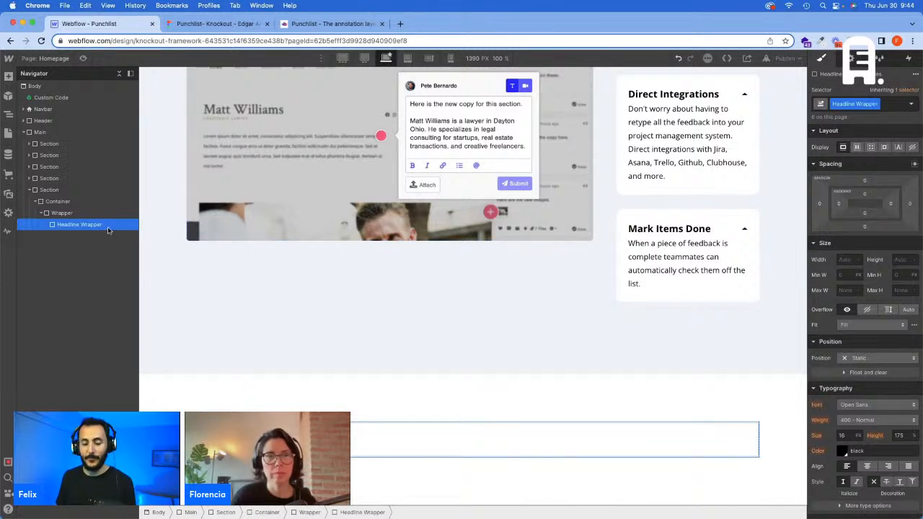
Step: Insert an H2 heading in the Headline Wrapper and replace its text with the copied "What our customers say about Punchlist"
key(super+e)
text(he)
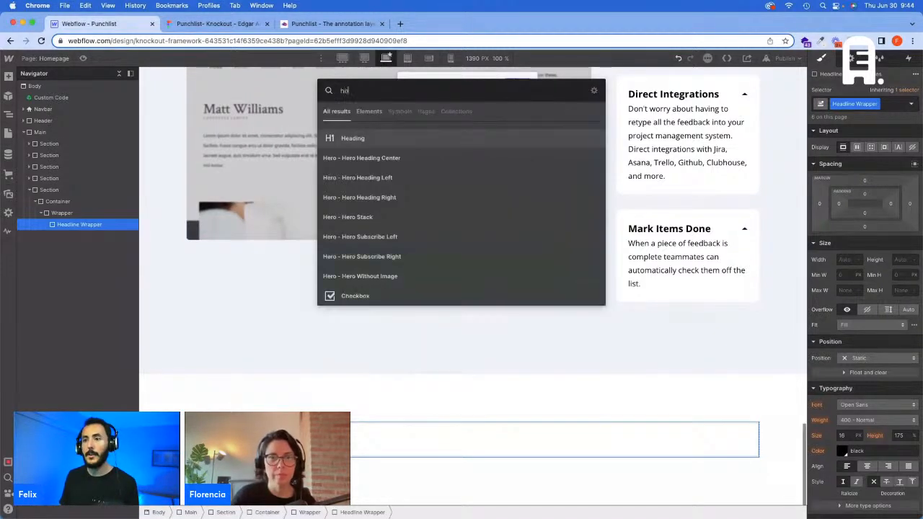
key(Return)
click(218, 361)
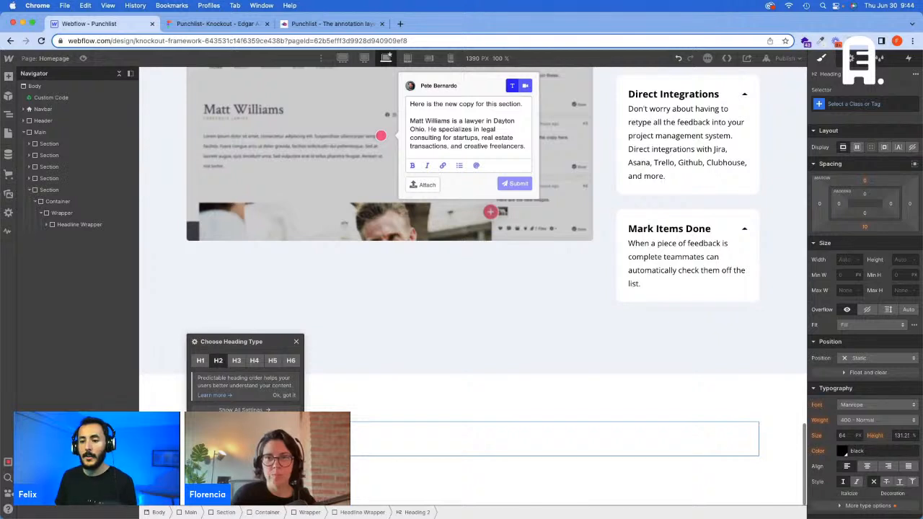
double_click(245, 439)
key(super+v)
click(253, 476)
Step: Apply the Headline class to the new H2 heading
click(252, 441)
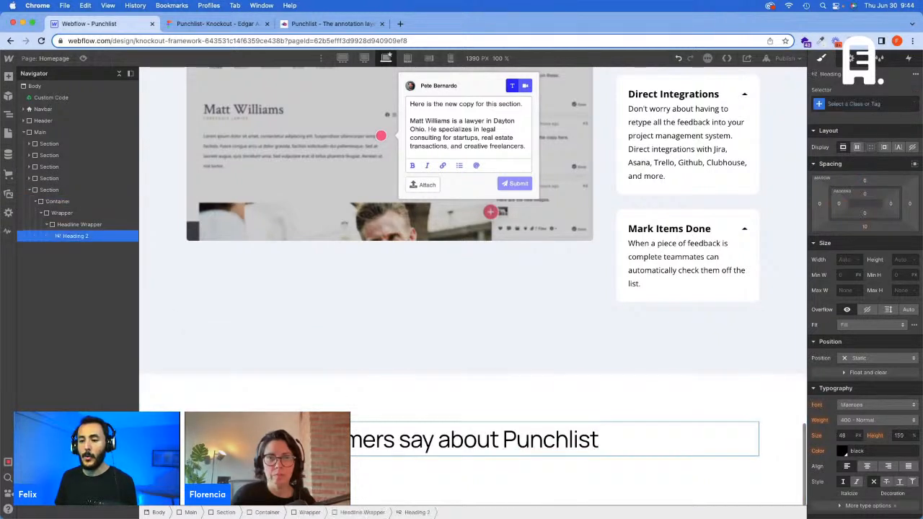
key(super+Return)
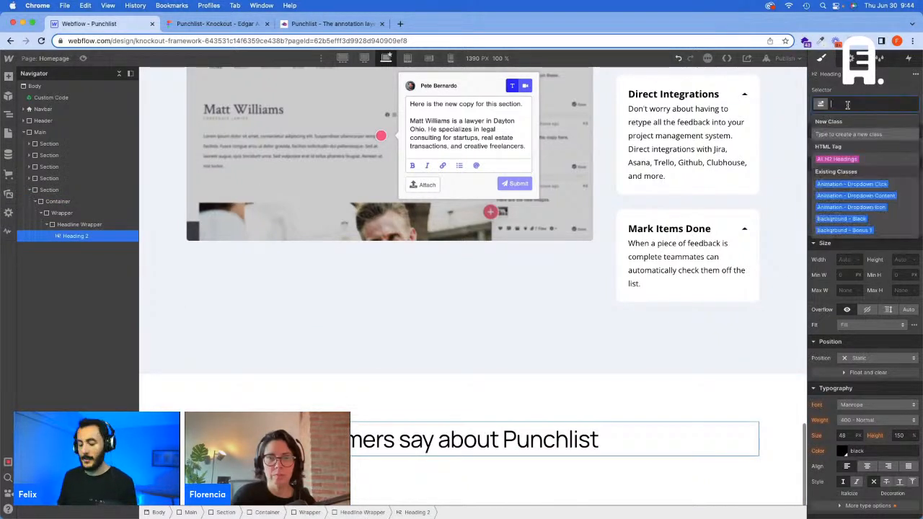
text(Headline)
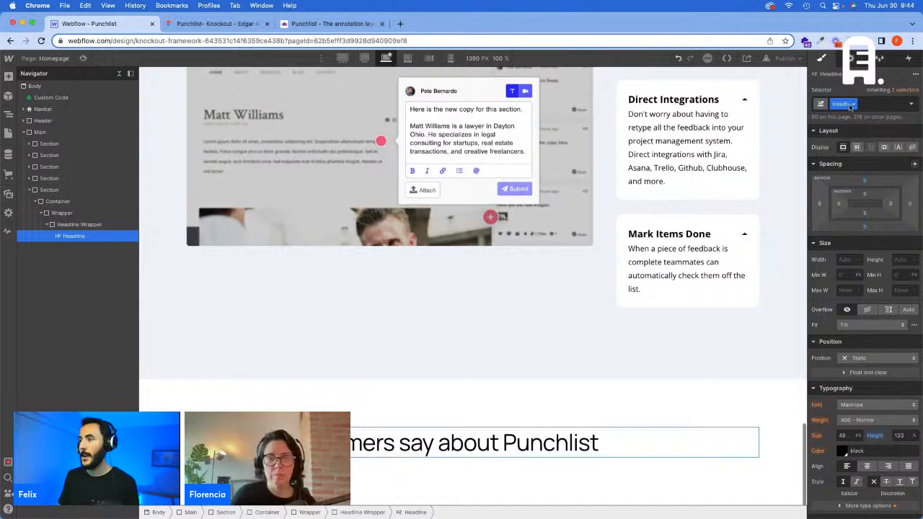
Step: Add the XL combo class to the new headline and compare it with the heading in the Figma design
key(Return)
text(XL)
key(Return)
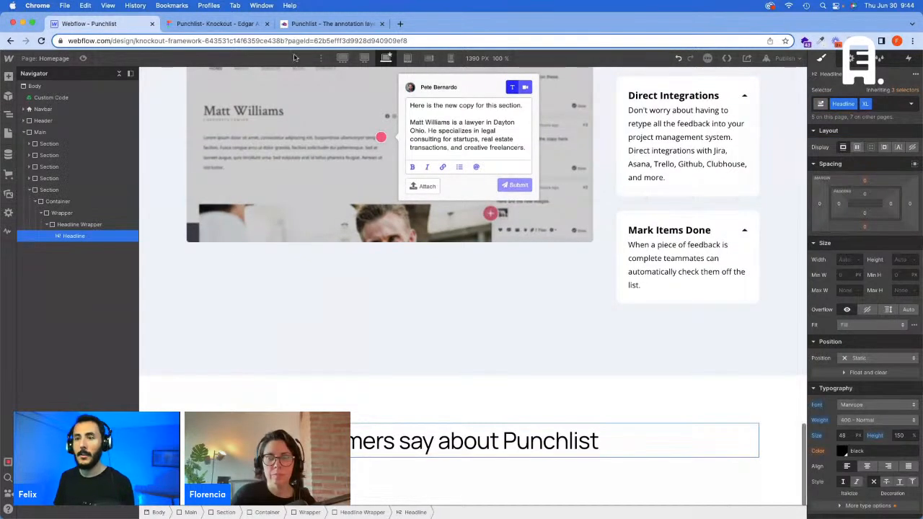
click(214, 23)
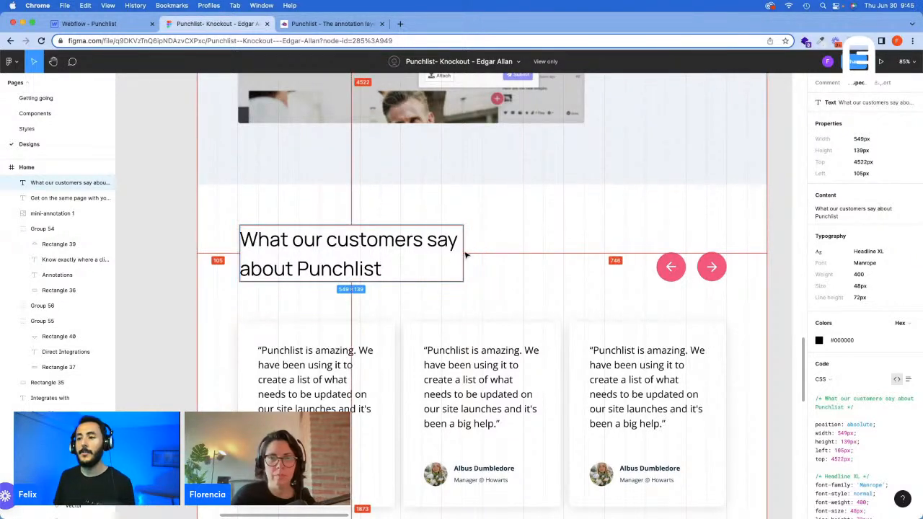
click(109, 24)
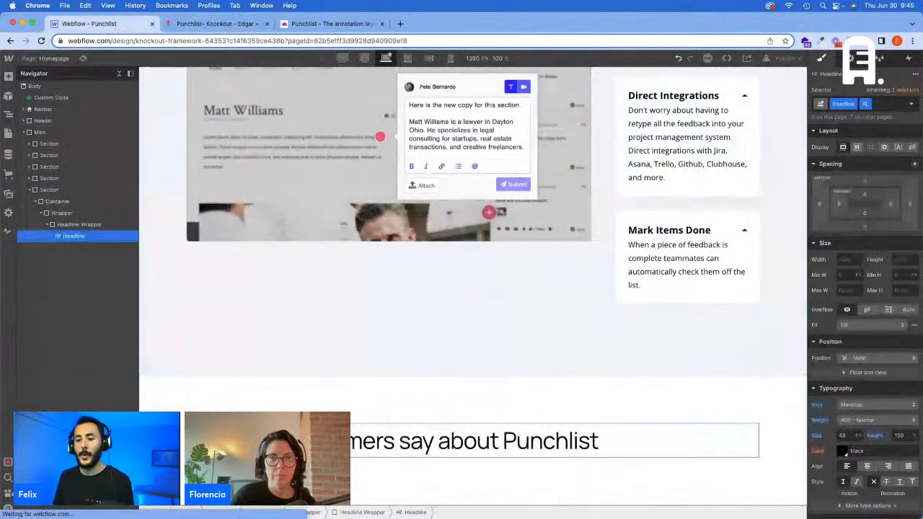
Step: Replace the Wrapper class on the div block around the Headline Wrapper with Column Wrapper
click(51, 226)
click(62, 213)
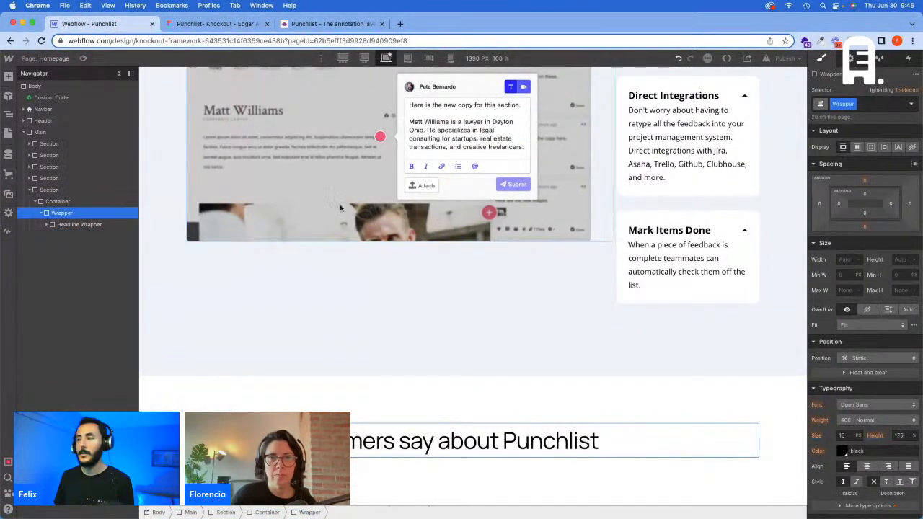
click(877, 103)
key(BackSpace)
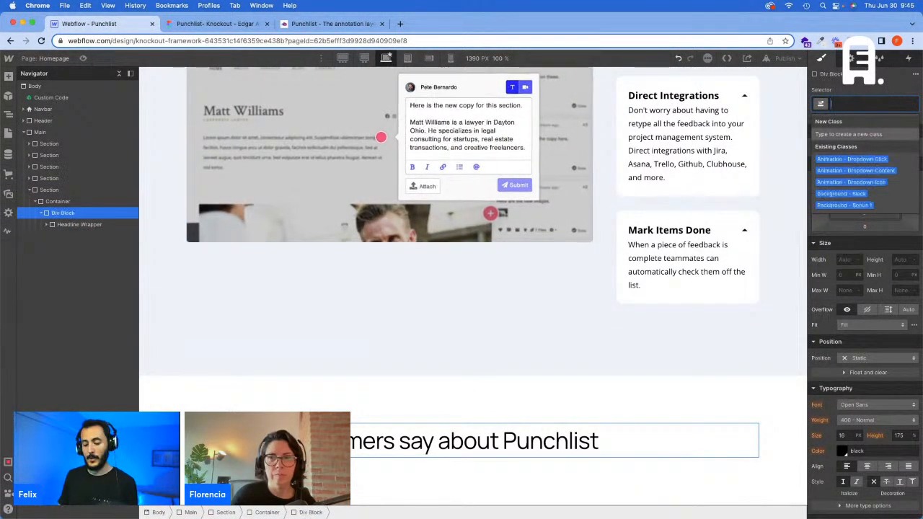
text(Column)
key(Down)
key(Down)
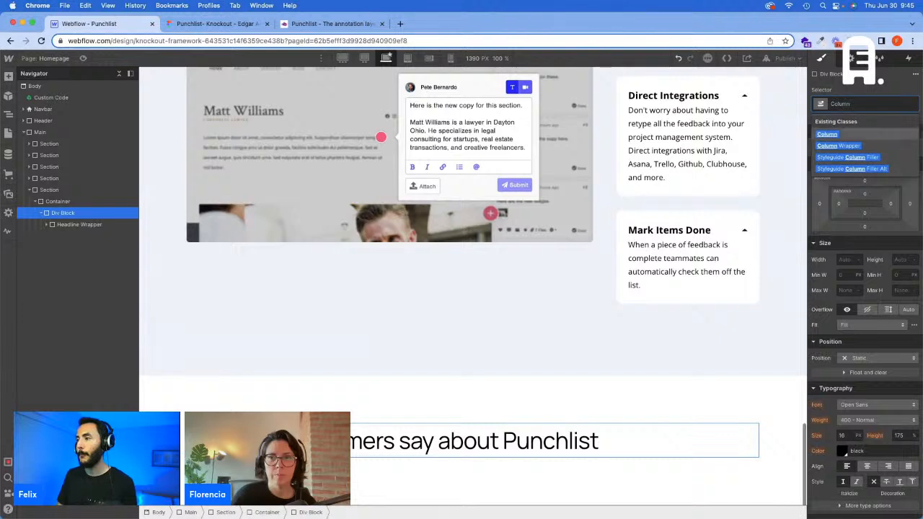
key(Return)
Step: Insert a div block inside the Column Wrapper and nest the Headline Wrapper in it
key(super+e)
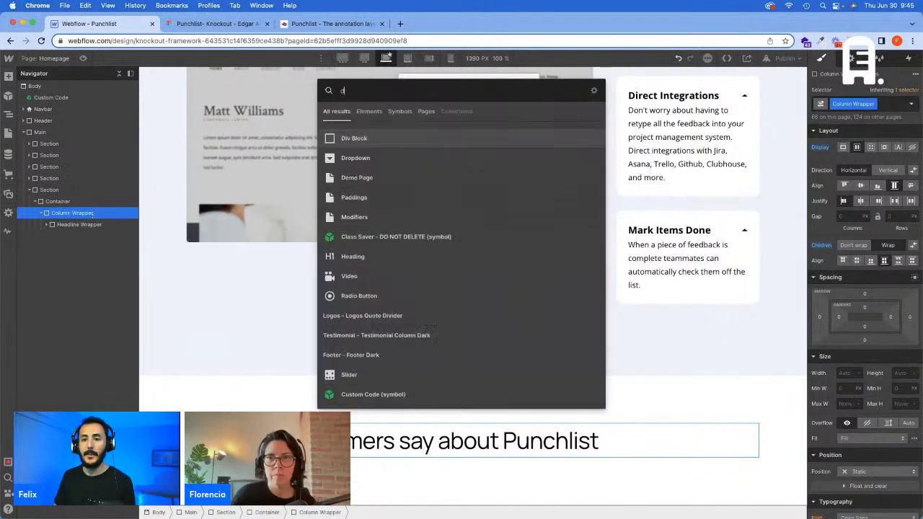
key(Return)
mouse_move(81, 232)
mouse_down()
mouse_move(78, 220)
mouse_move(69, 226)
mouse_up()
click(77, 233)
click(70, 225)
Step: Assign the Column class and the 6 Col combo class to the div block holding the Headline Wrapper
click(867, 105)
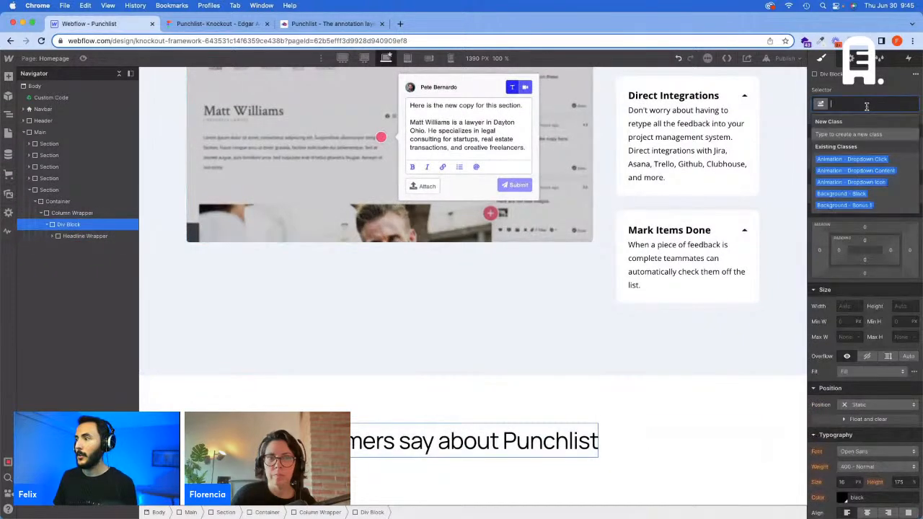
text(Colum)
key(Return)
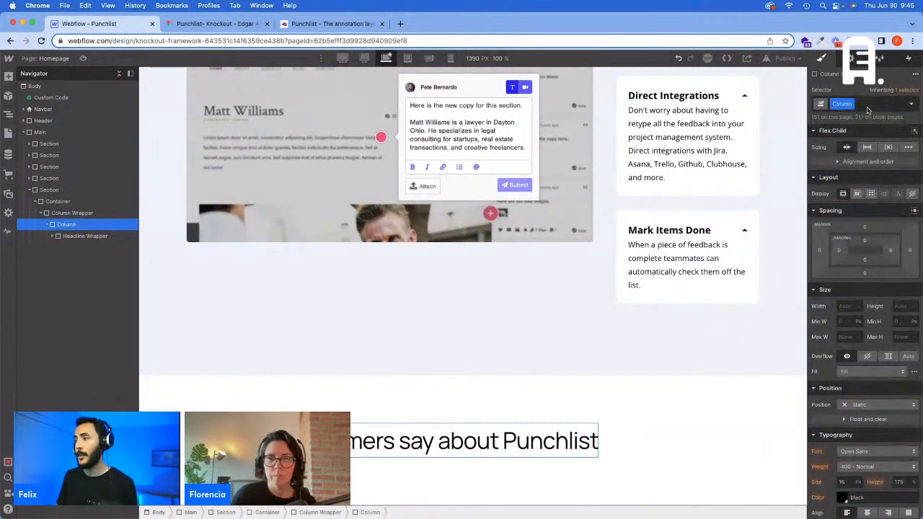
click(868, 104)
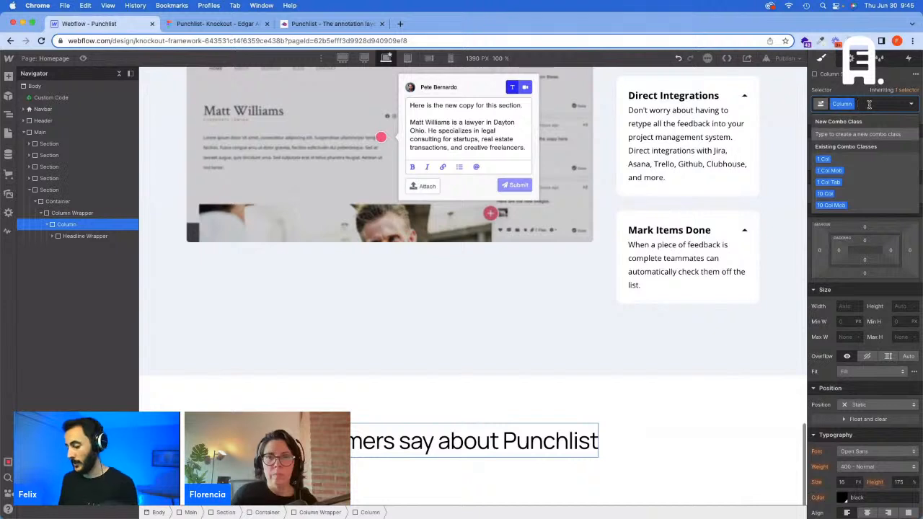
text(6 col)
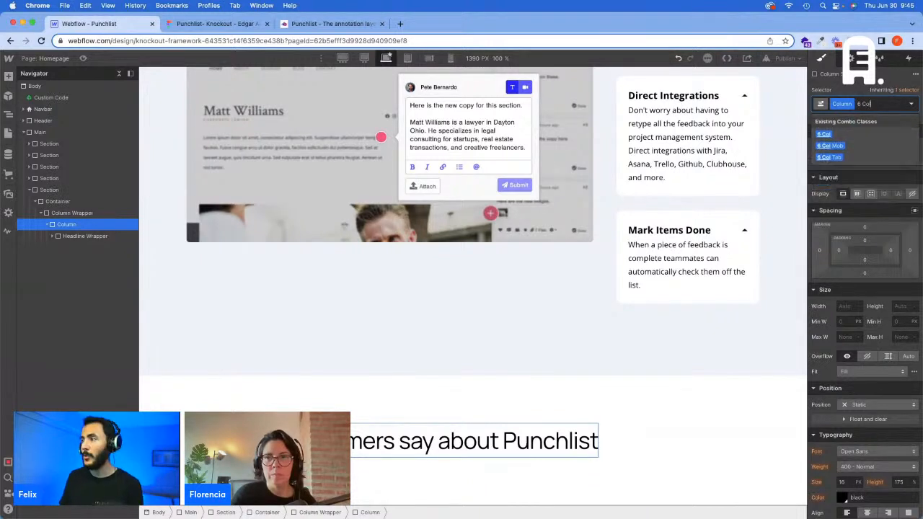
key(Return)
Step: Add the Padding Right - S combo class to the headline column
click(887, 104)
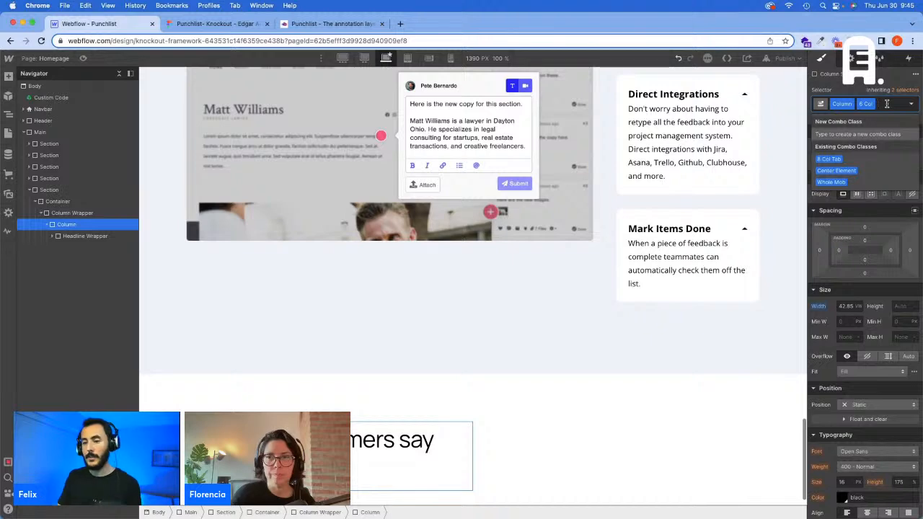
text(Paddi)
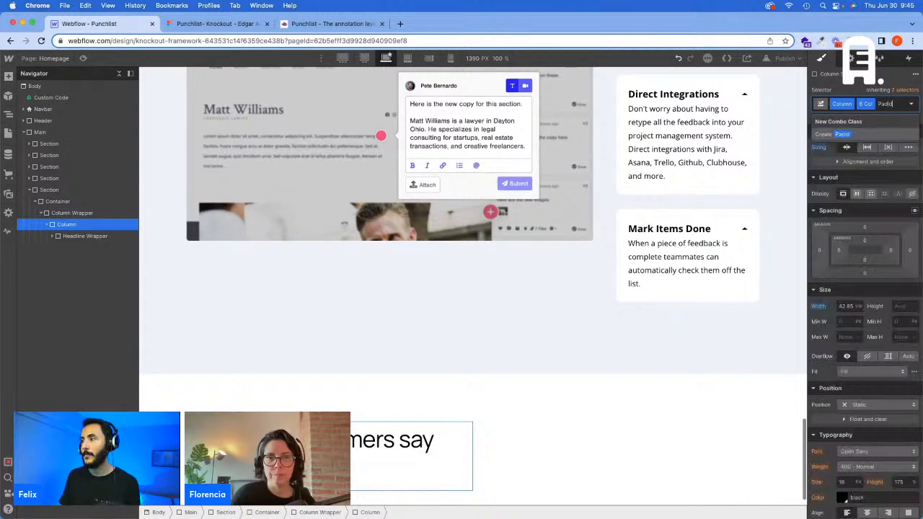
text(ng Right)
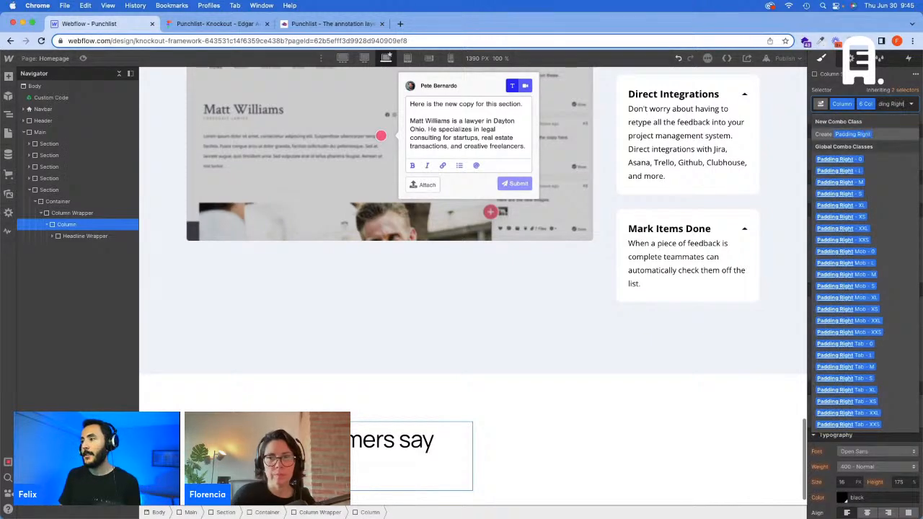
text( - S)
key(Return)
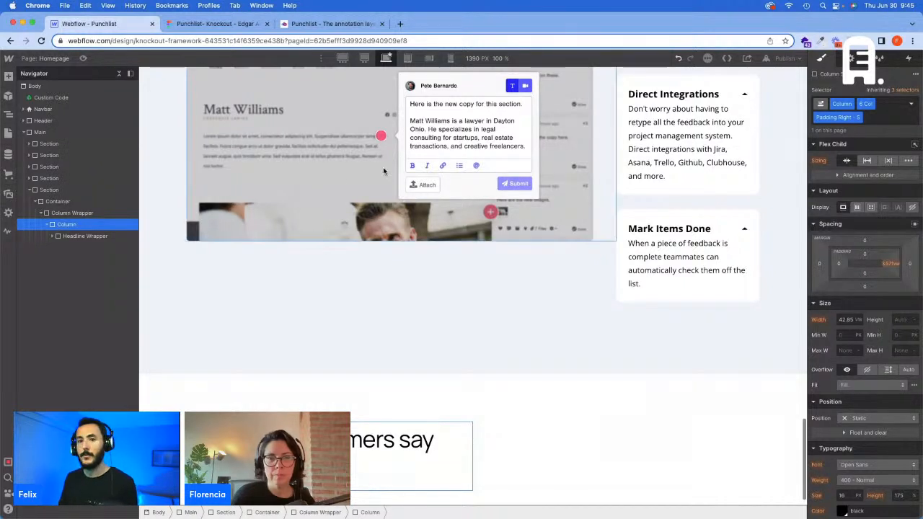
Step: Insert a second div block inside the Column Wrapper, next to the headline column
click(85, 236)
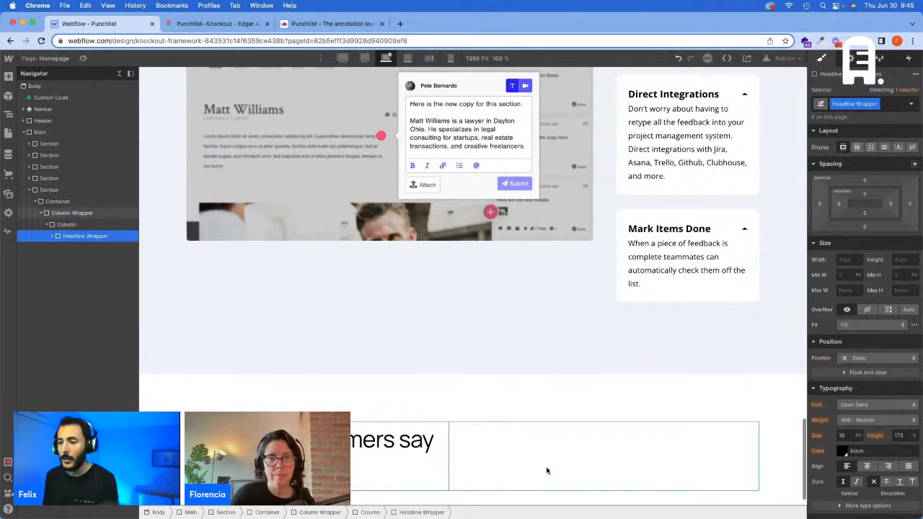
click(70, 225)
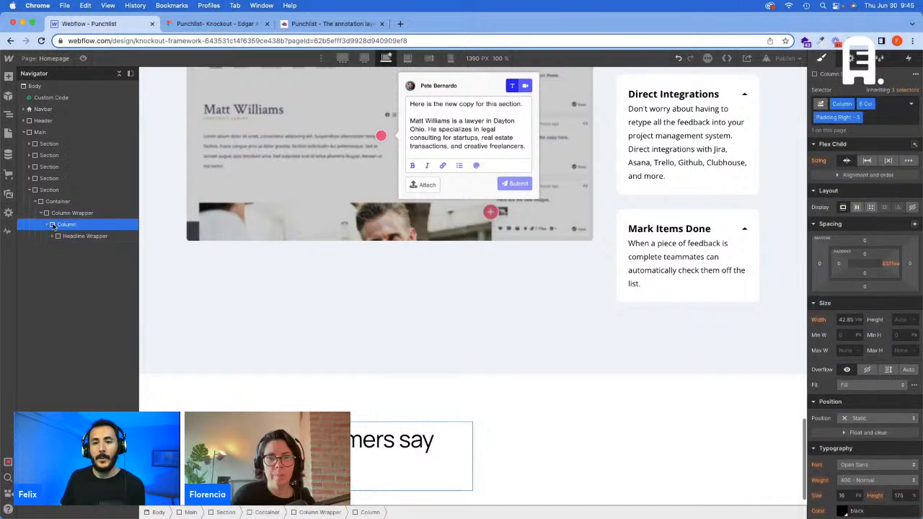
click(58, 215)
key(super+e)
text(d)
key(Return)
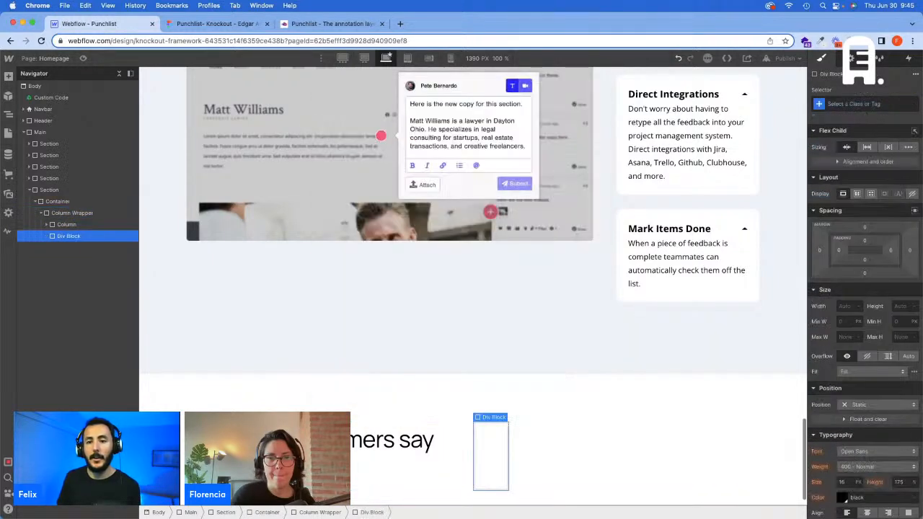
Step: Assign the Column class and the Auto Col combo class to the second div block
click(872, 103)
text(Column)
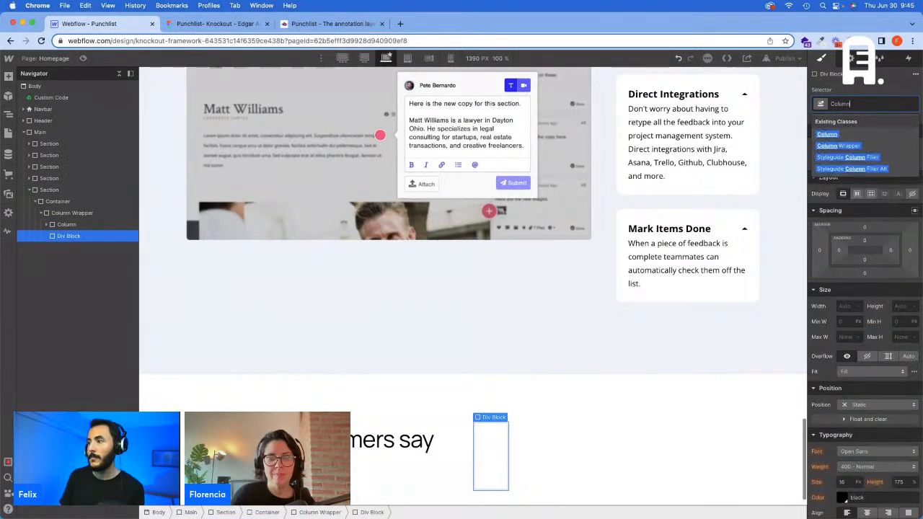
key(Return)
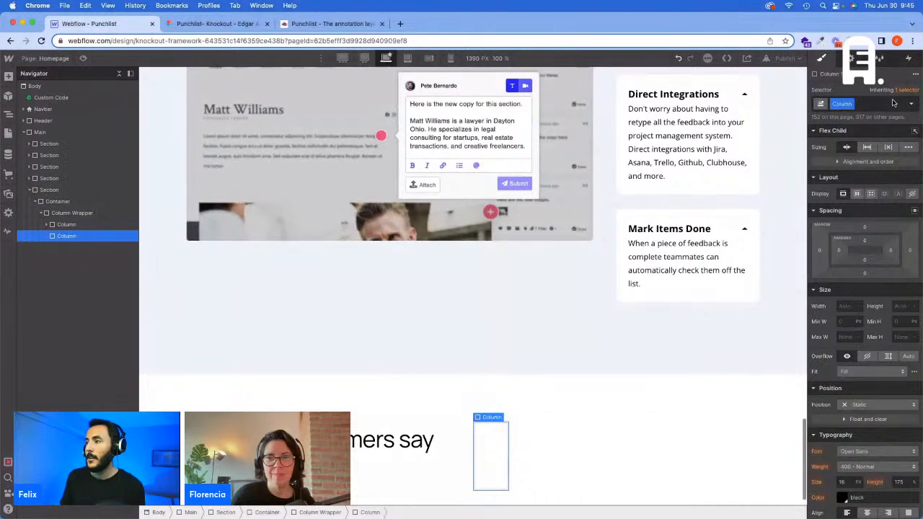
text(Auto)
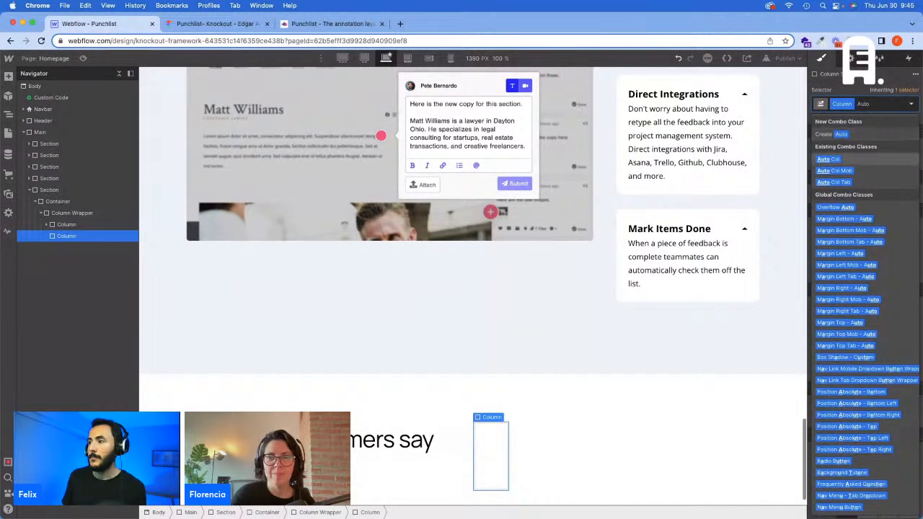
key(Return)
Step: Check the slider arrows in the Figma design, then nest a div block with the Wrapper class in the second column
click(189, 28)
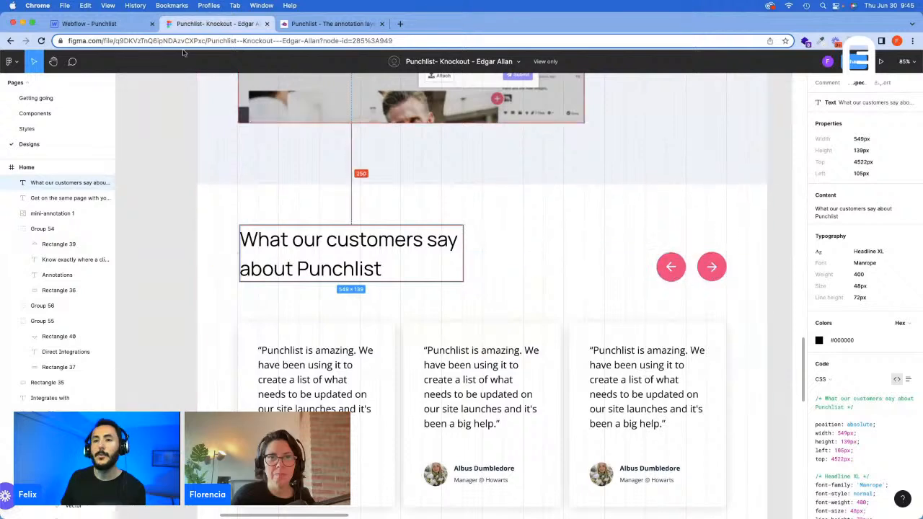
click(131, 27)
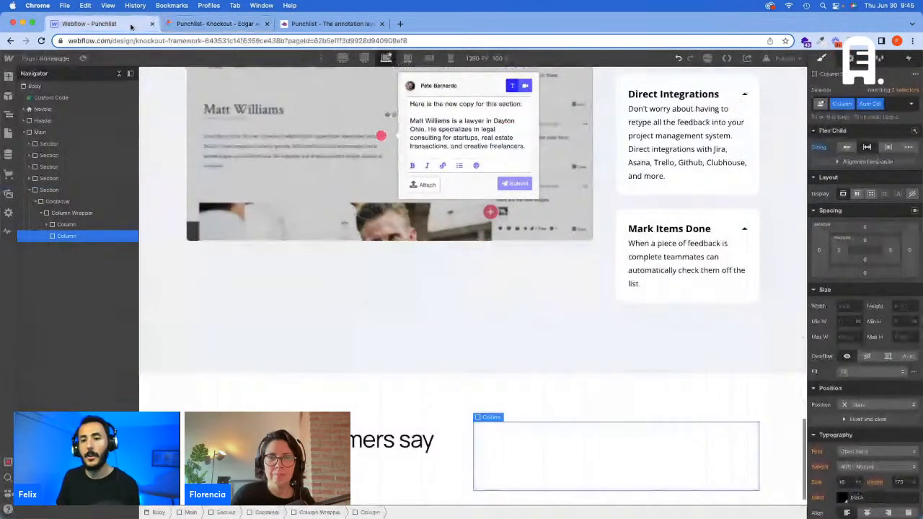
key(super+e)
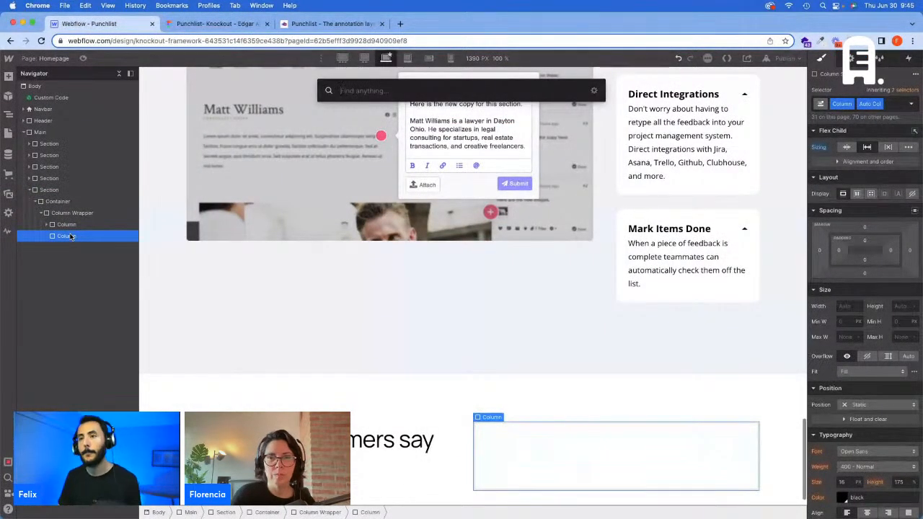
text(d)
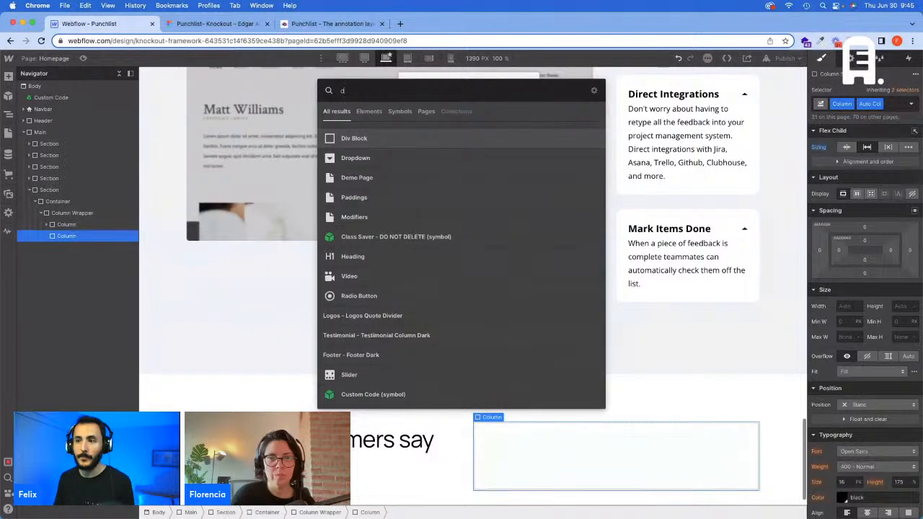
key(Return)
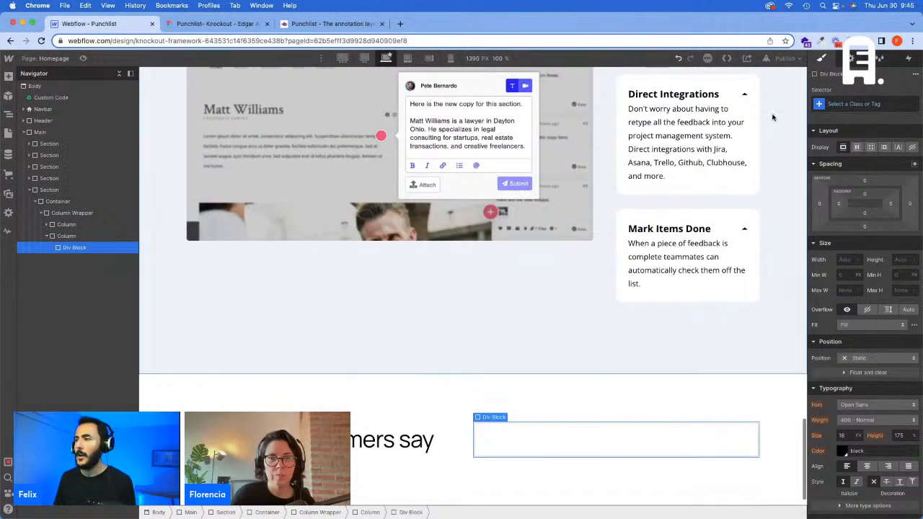
click(832, 103)
text(Wra)
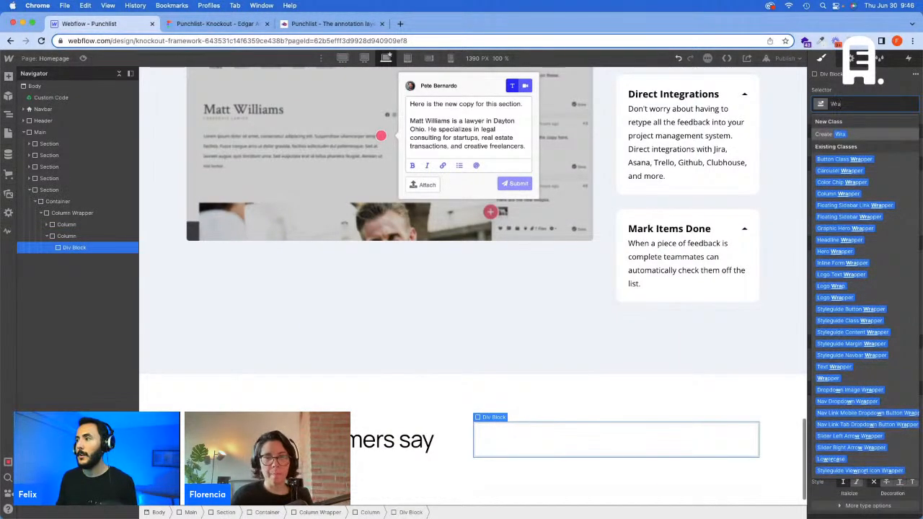
text(pper)
key(Return)
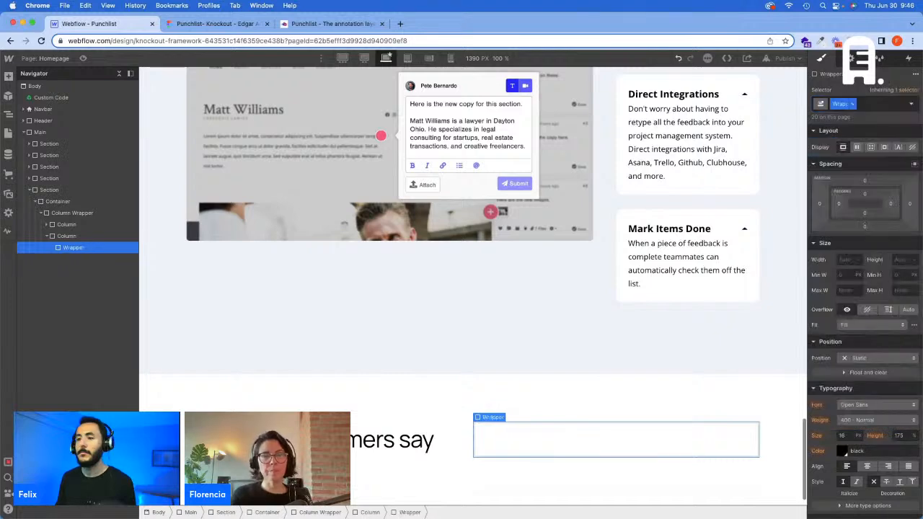
Step: Insert an image in the second column's Wrapper and set its source to arrow-left.png
key(super+e)
text(im)
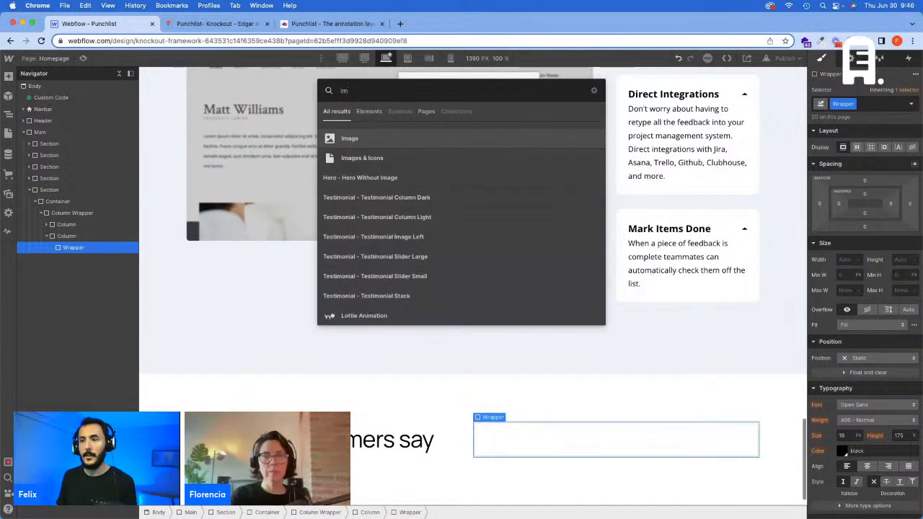
key(Return)
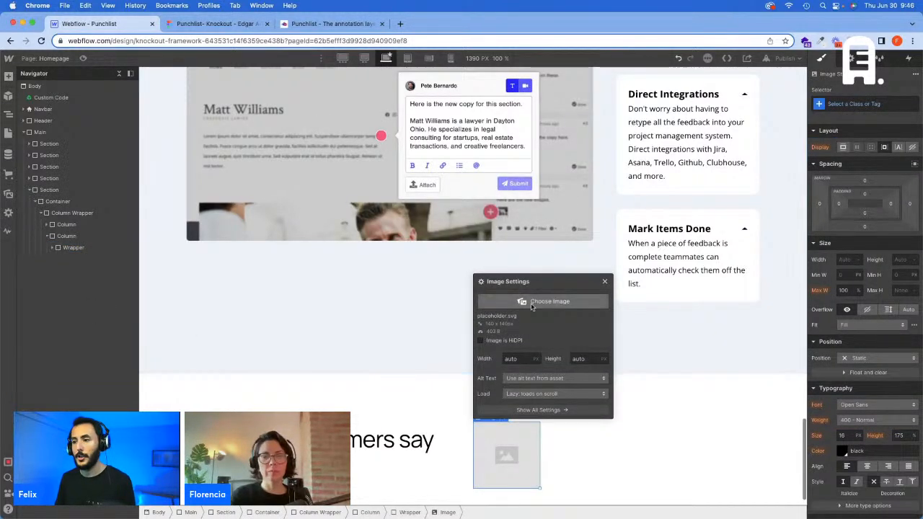
click(524, 302)
click(39, 209)
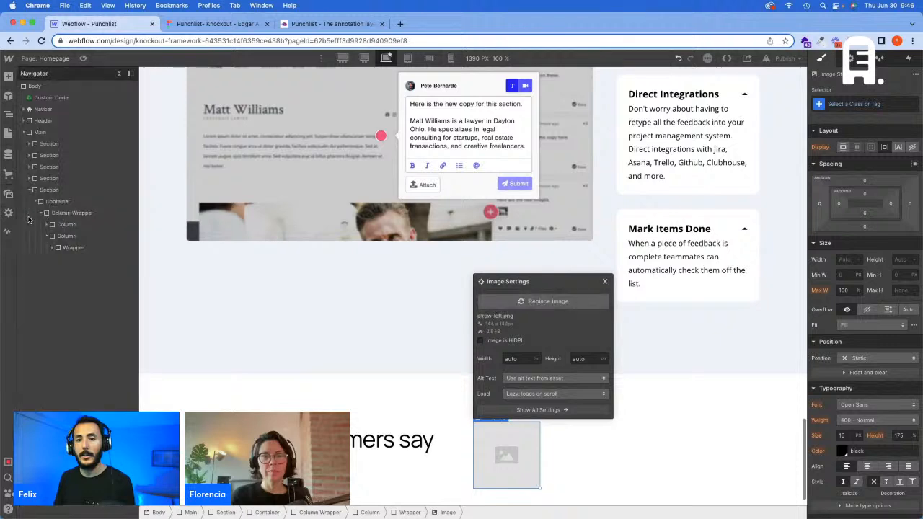
click(57, 248)
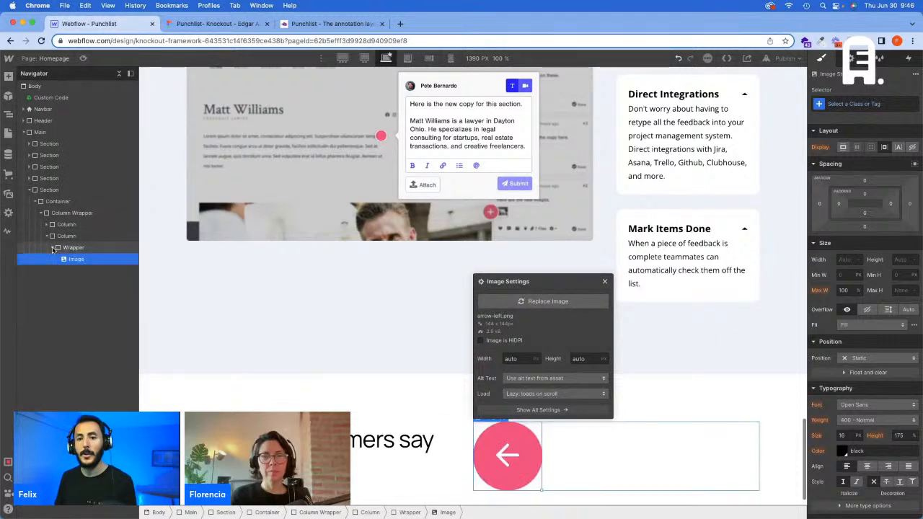
Step: Create the Arrow Slider class on the left arrow image
click(852, 102)
text(Arr)
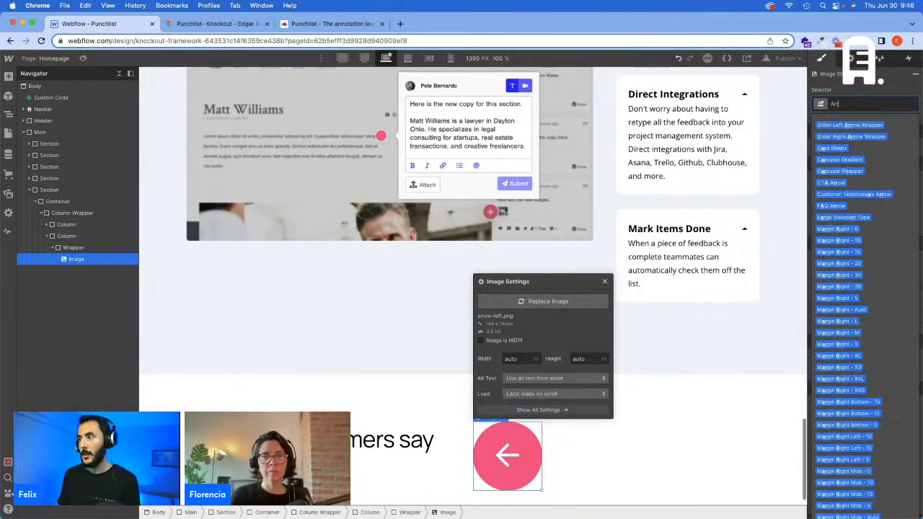
text(ow Slid)
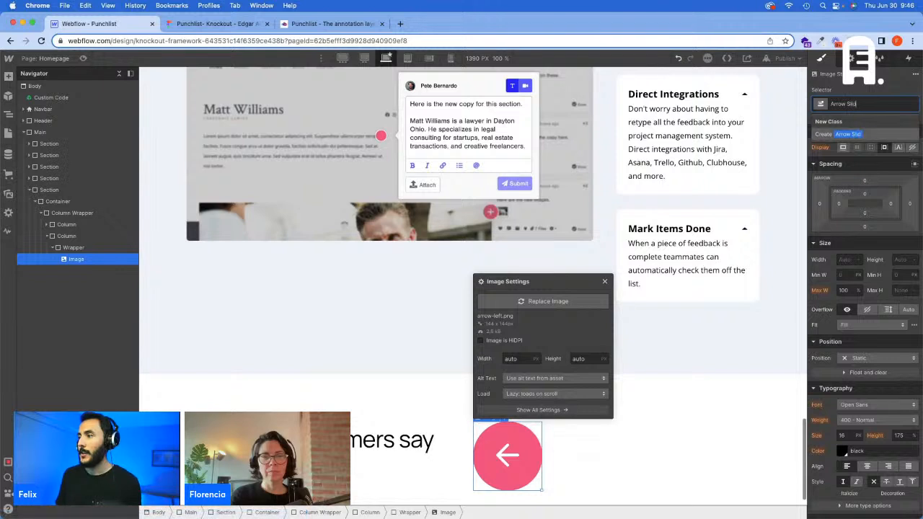
text(er)
key(Return)
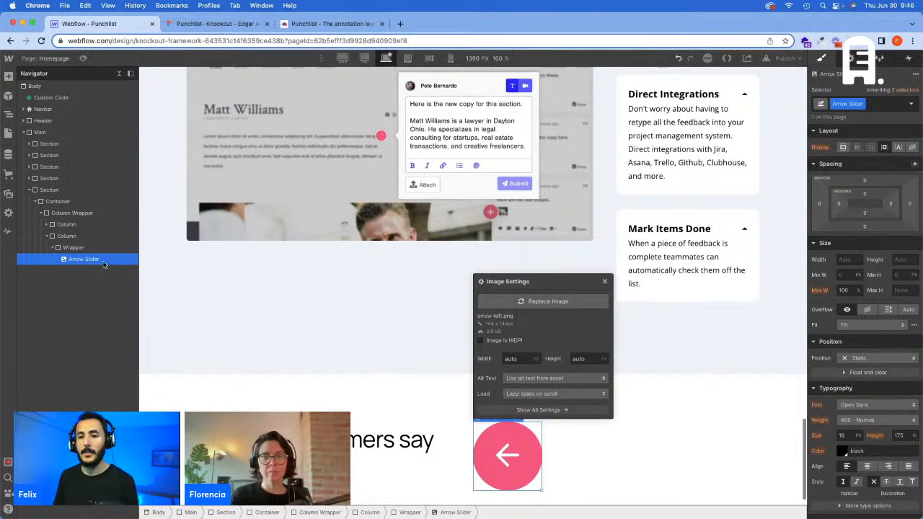
Step: Duplicate the Arrow Slider image in the Wrapper and replace the copy's source with the right arrow image
key(super+d)
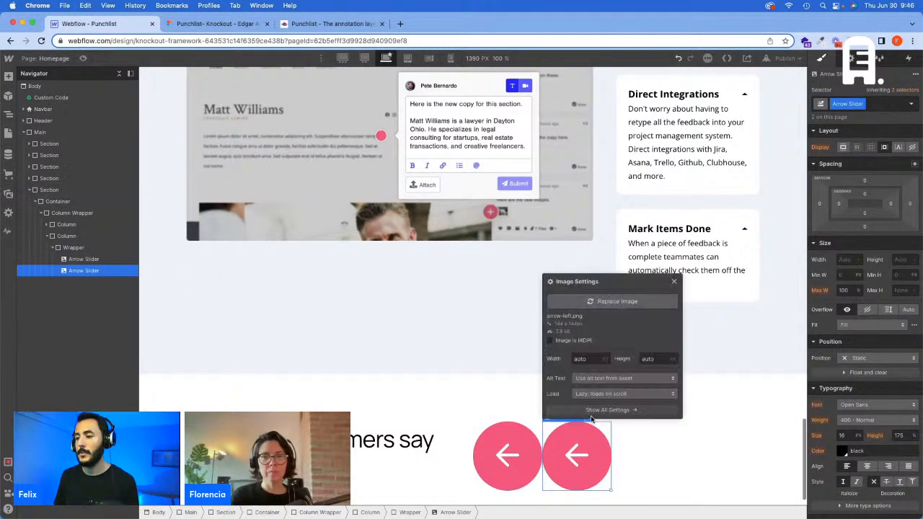
click(617, 301)
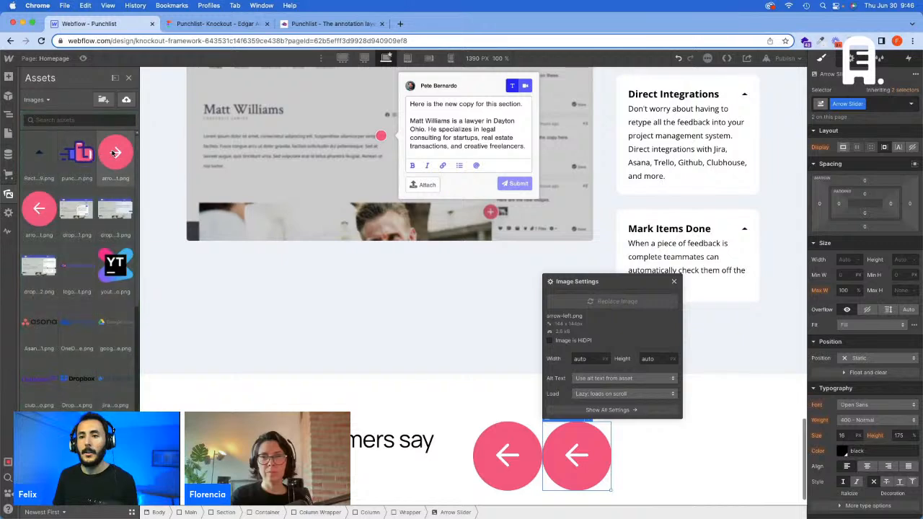
click(113, 153)
Step: Check the left arrow's size in the Figma design, then set the Arrow Slider class width to 72 px in Webflow
click(478, 461)
click(216, 23)
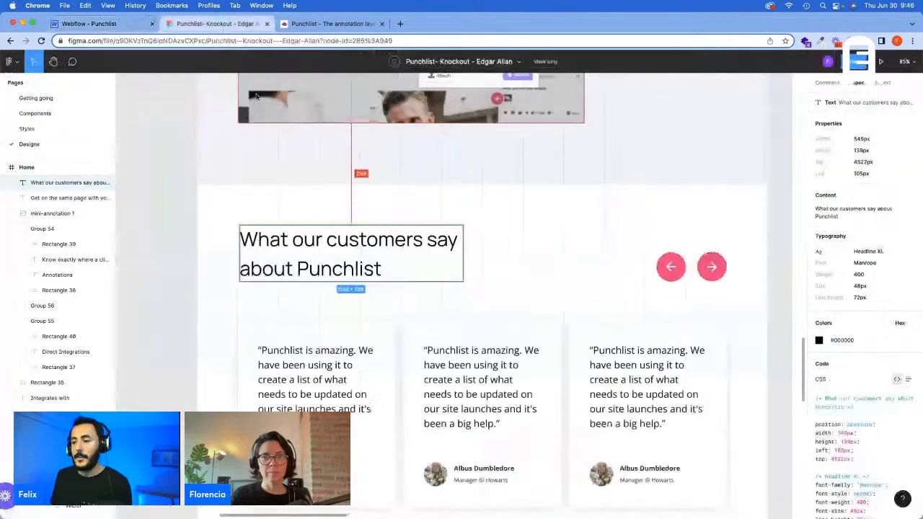
click(679, 265)
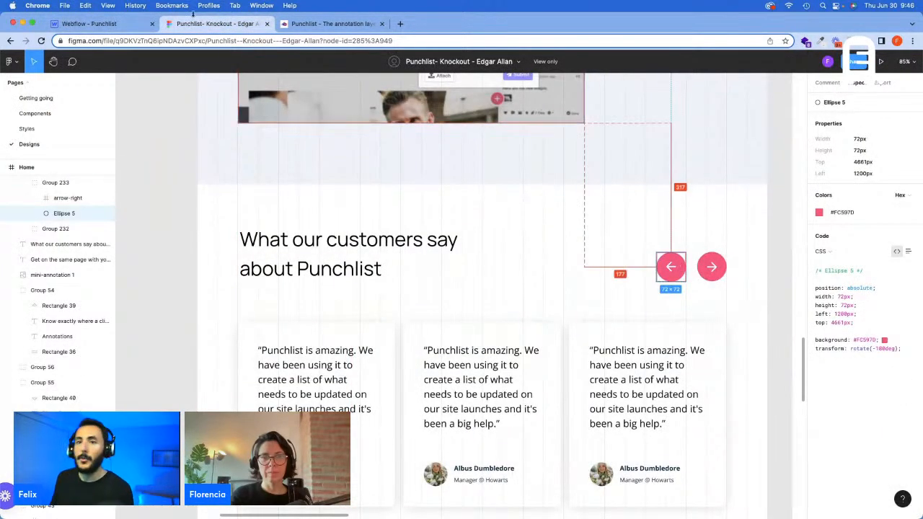
click(108, 23)
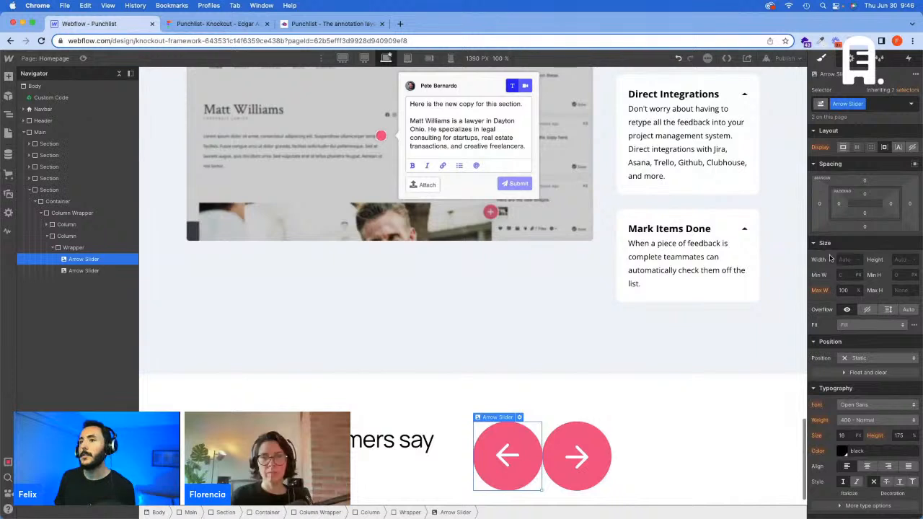
text(7)
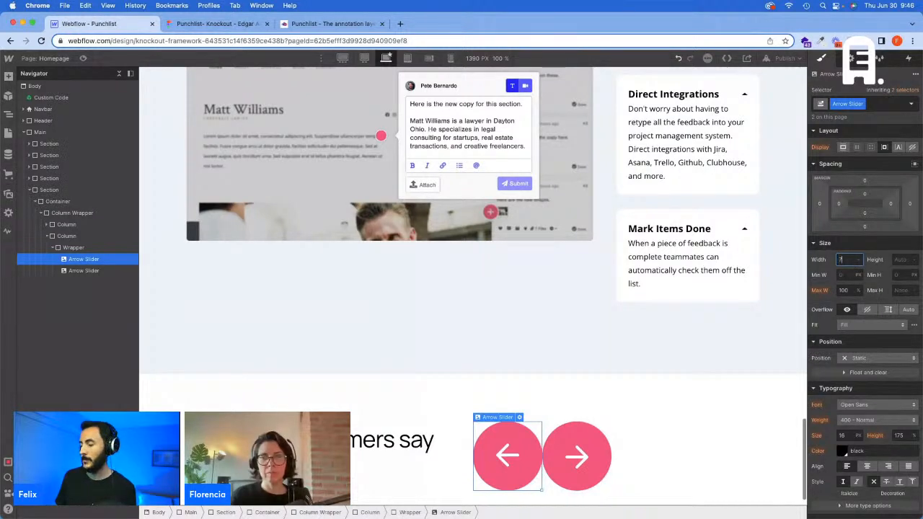
text(2)
key(Return)
Step: Set the Arrow Slider width to 5vw at the 1440 px breakpoint
click(362, 60)
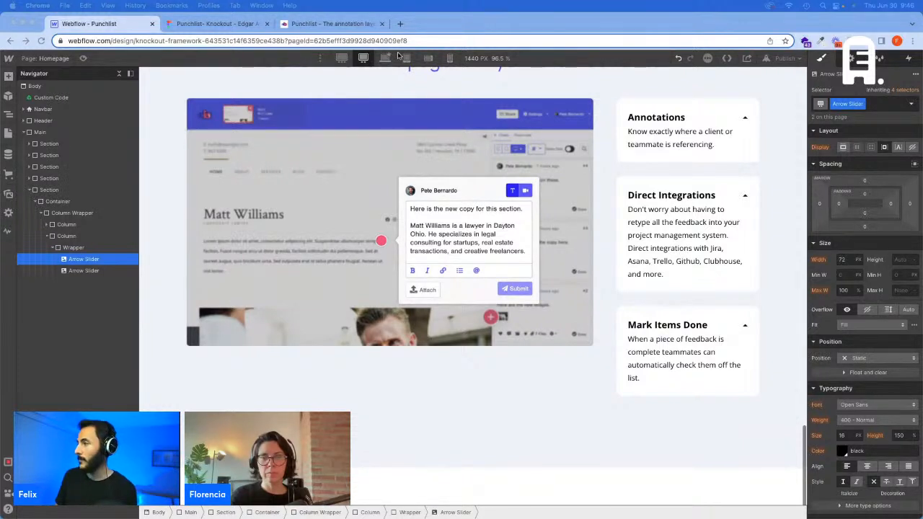
click(842, 259)
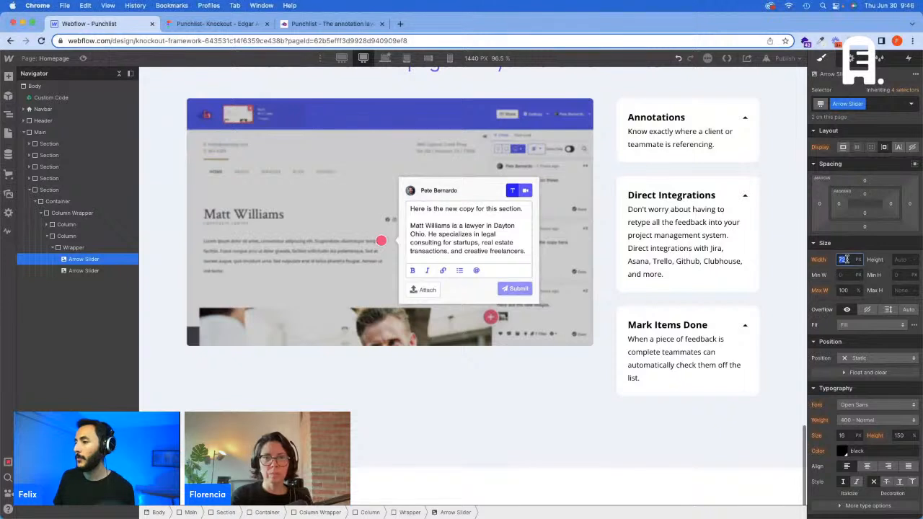
text(5vw)
key(Return)
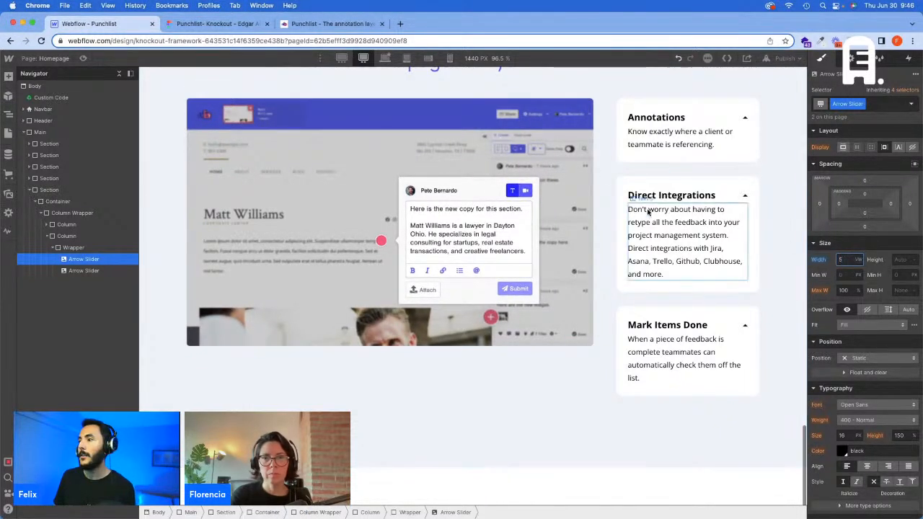
Step: Set the Arrow Slider width to 95.97 px at the 1920 px breakpoint and view the arrows in the testimonials section
click(343, 58)
scroll(525, 274, up, 5)
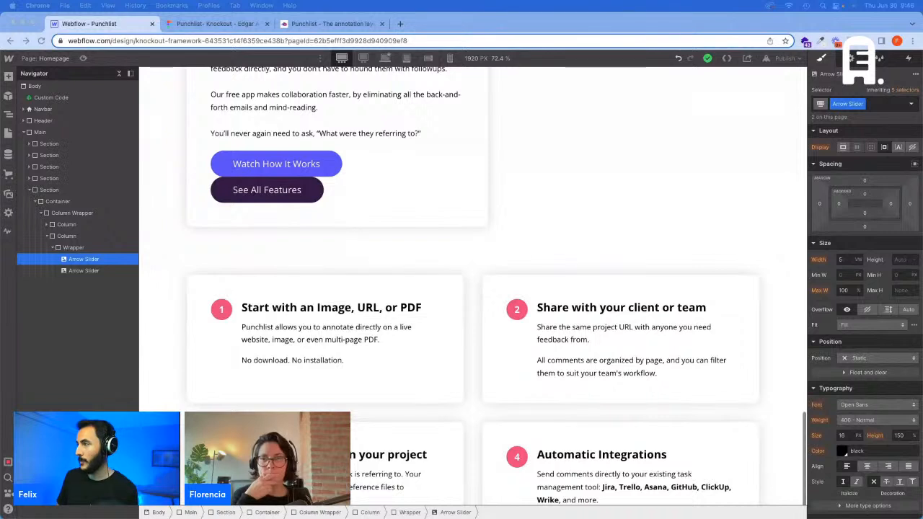
click(843, 260)
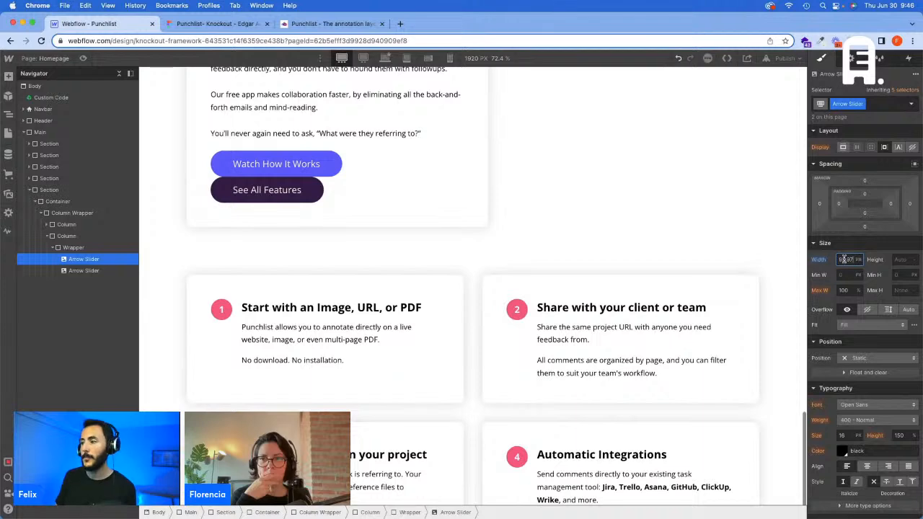
scroll(605, 296, down, 10)
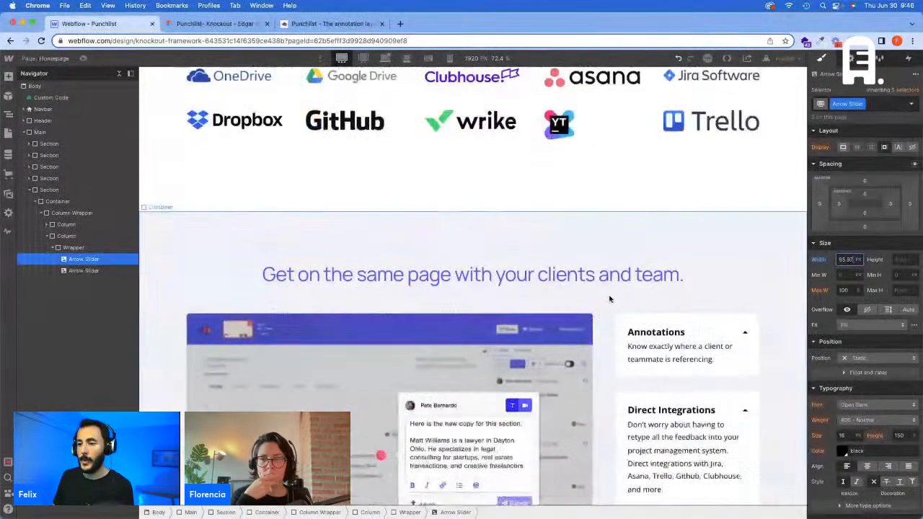
scroll(609, 297, down, 6)
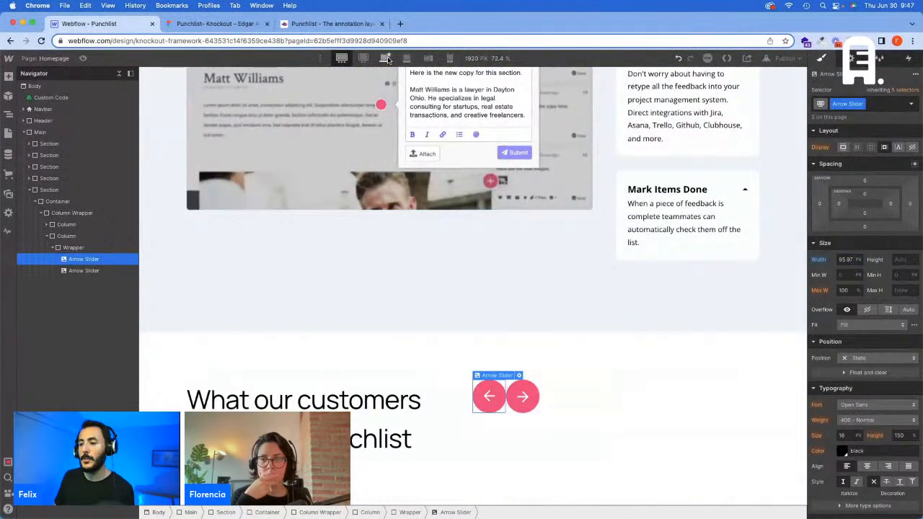
Step: Return to the base breakpoint and create the Arrow Left combo class on the left arrow image
click(385, 58)
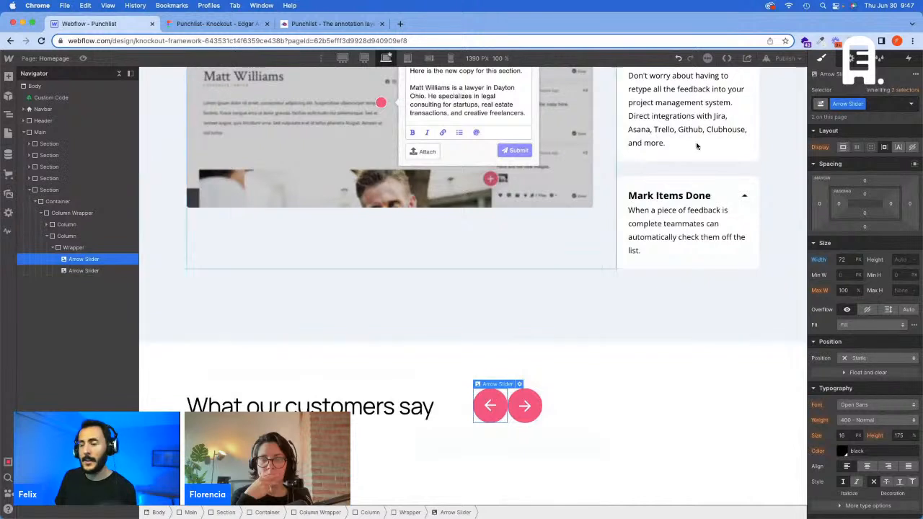
click(880, 104)
text(Arrow)
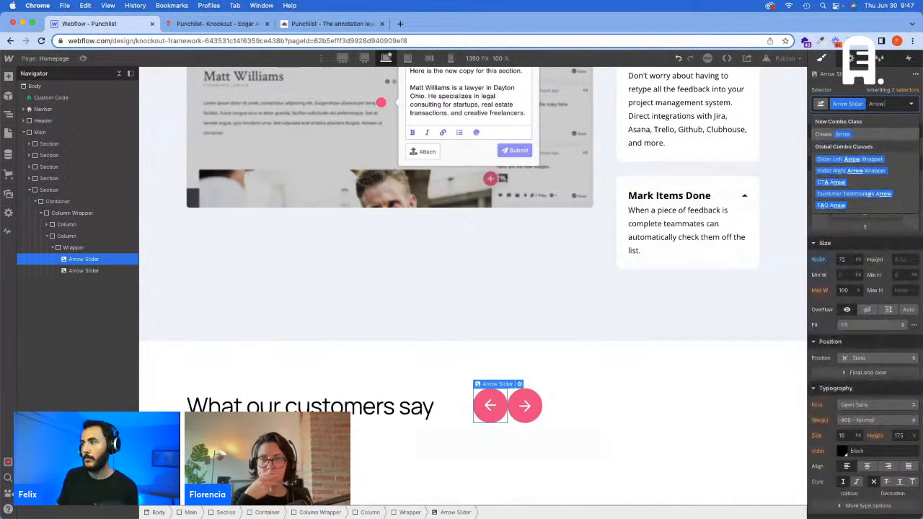
text( Left)
key(Return)
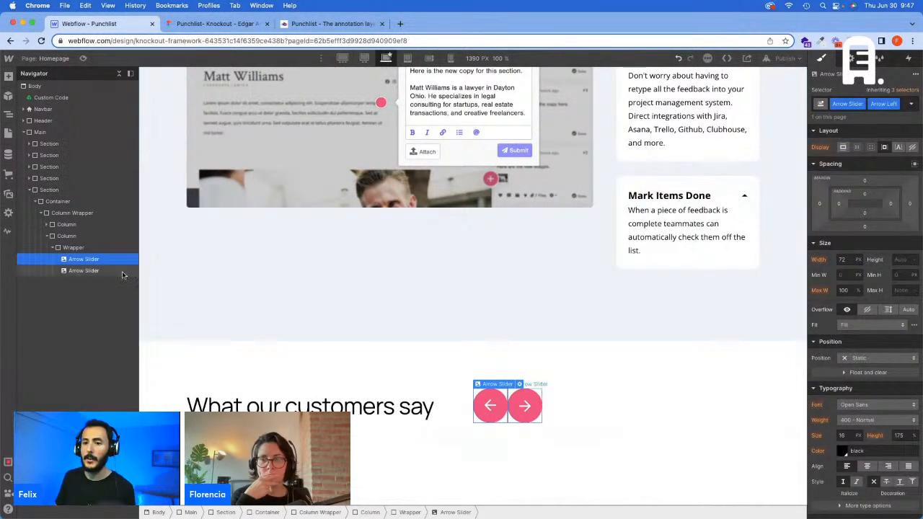
Step: Create the Arrow Right combo class on the right arrow image
click(123, 273)
click(880, 104)
text(Ar)
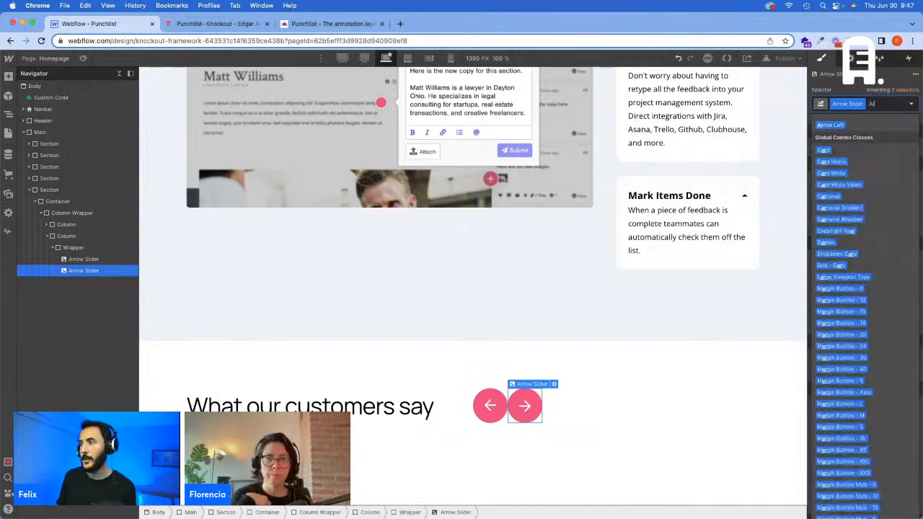
text(row Right)
key(Return)
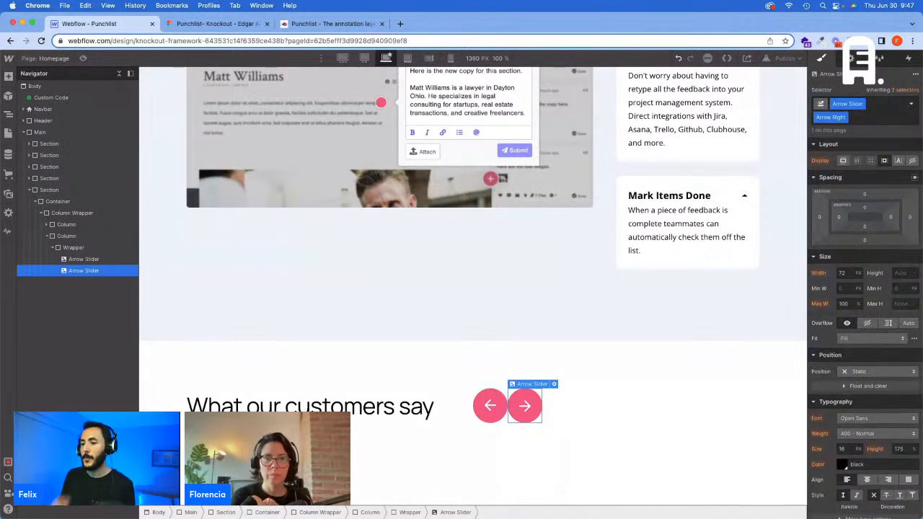
Step: Check the spacing between the arrows in Figma, then create the Margin Right - 28 combo class on the left arrow image in Webflow
click(216, 23)
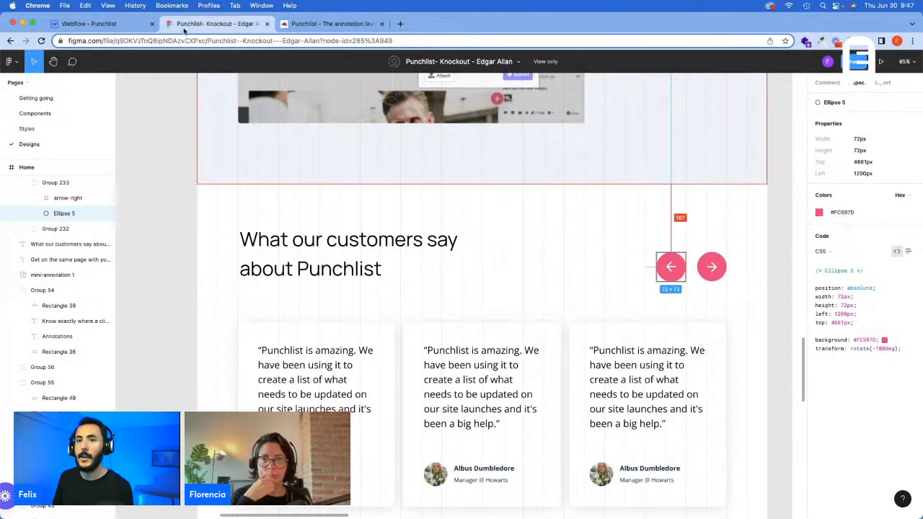
click(89, 23)
click(87, 259)
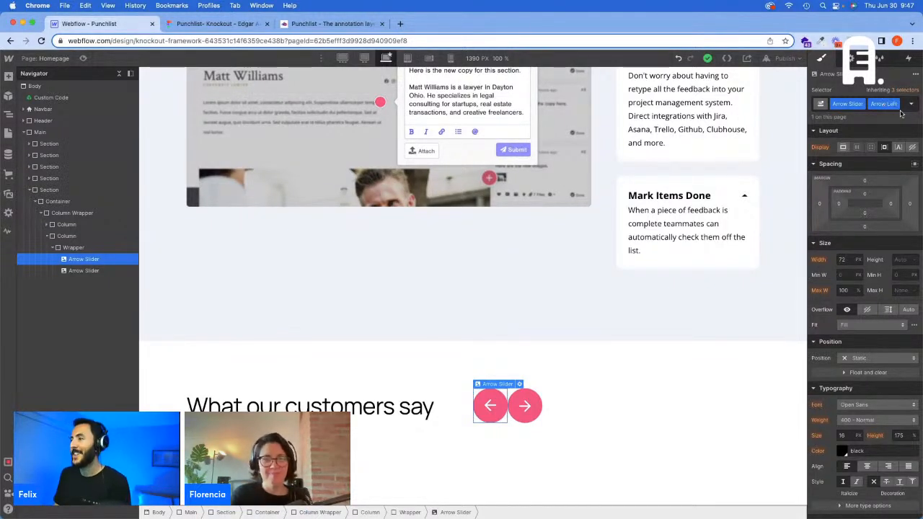
click(901, 109)
text(M)
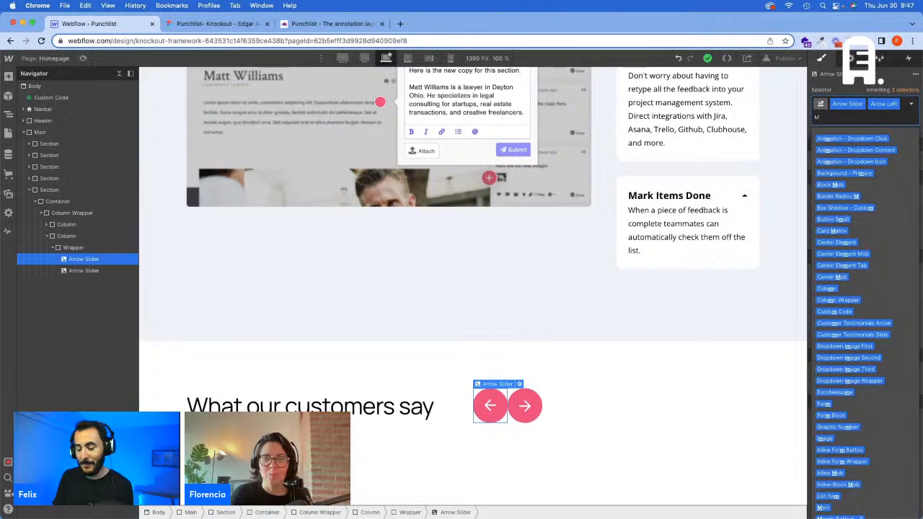
text(argi)
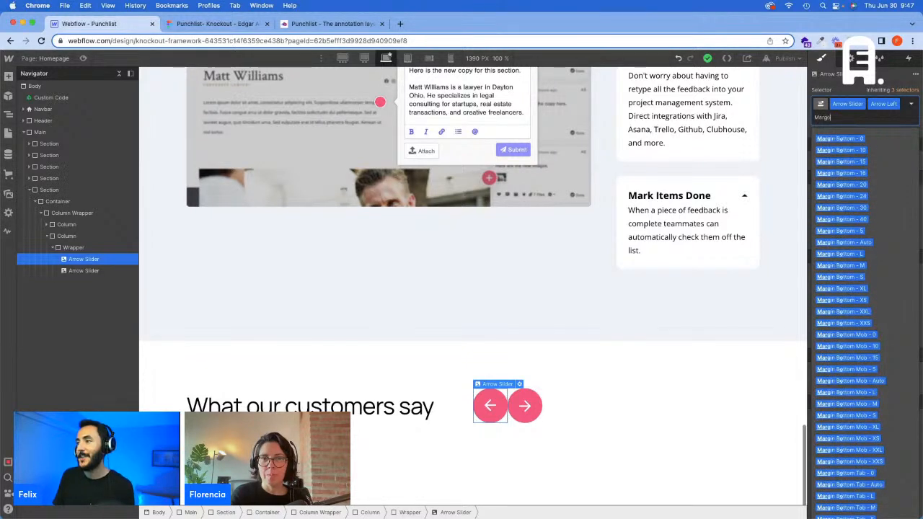
text(n Right)
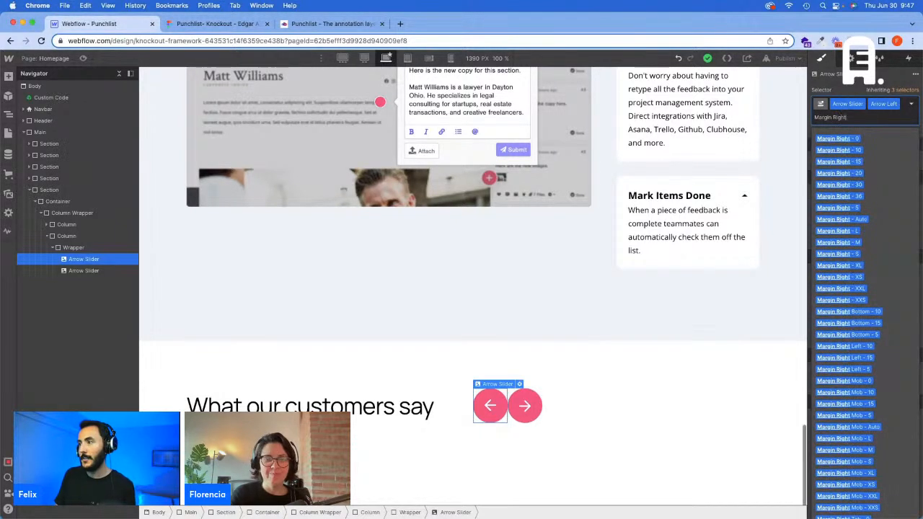
text( - 28)
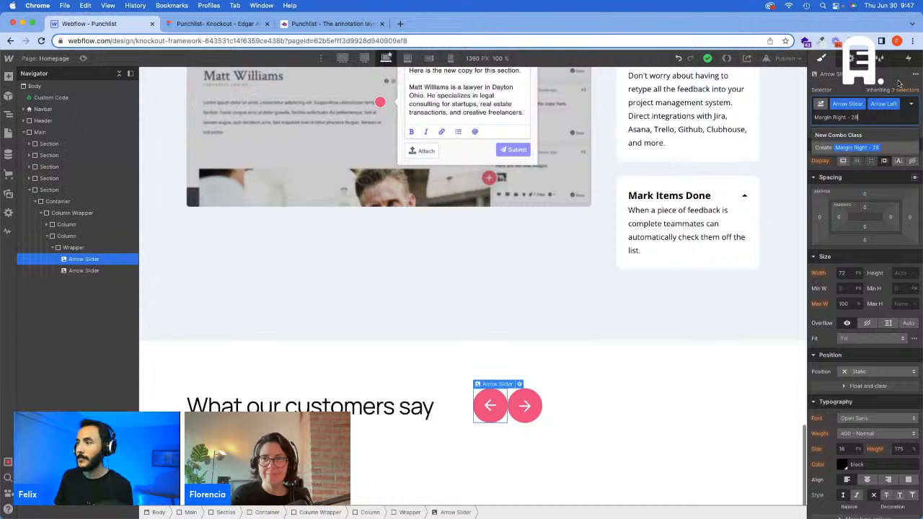
key(Return)
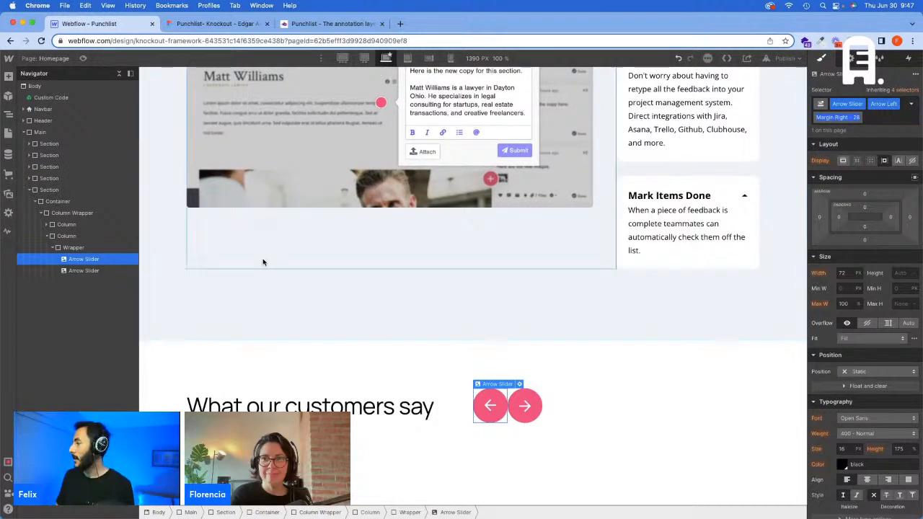
Step: Add a div block to the arrows' Wrapper, give it the Margin Right - 28 class, and set its right margin to 28 px
click(66, 250)
key(super+e)
text(d)
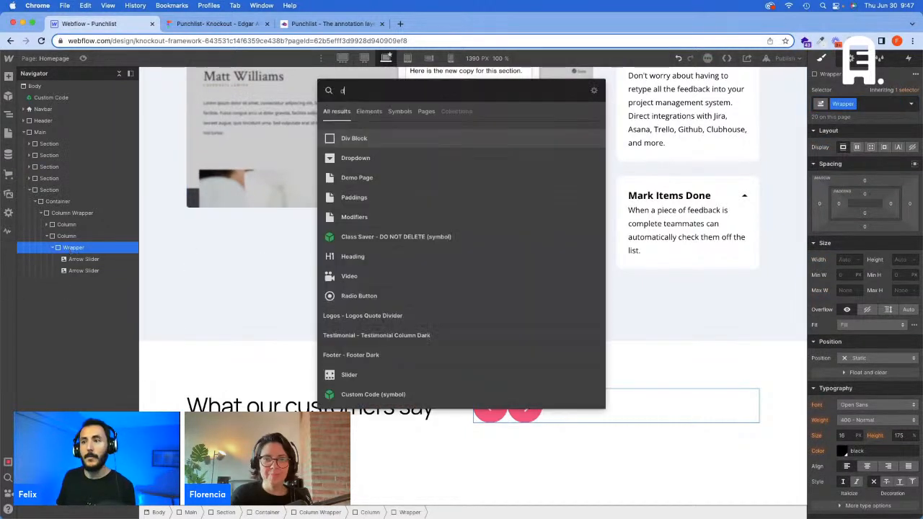
key(Return)
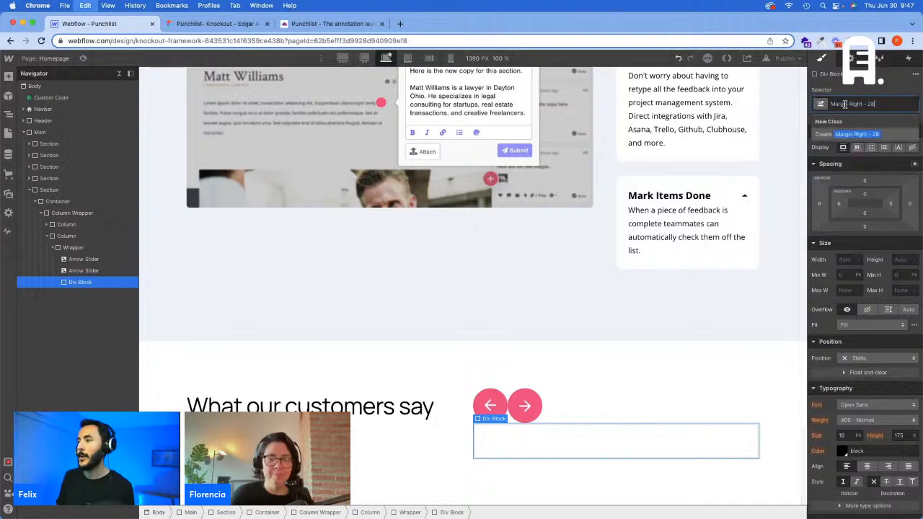
click(909, 204)
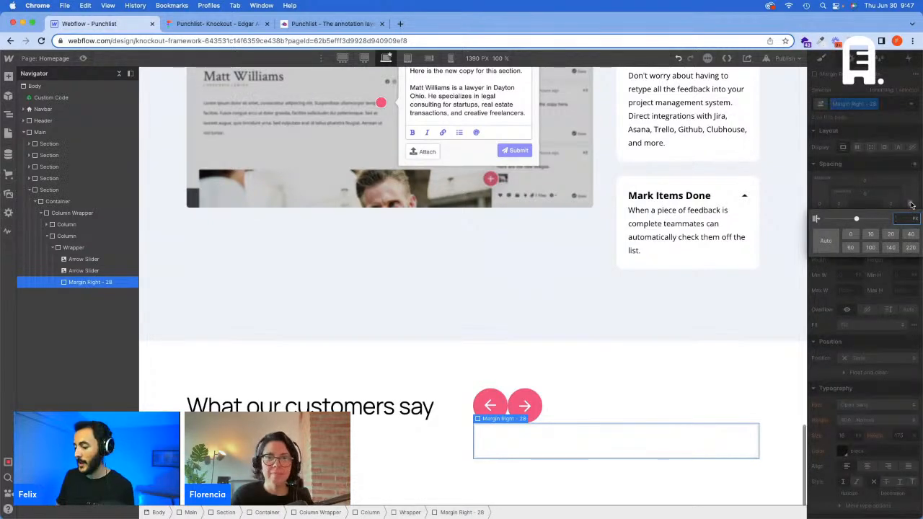
text(28)
key(Return)
Step: Set the right margin of the Margin Right - 28 class to 1.944vw at the 1440 px breakpoint
click(364, 59)
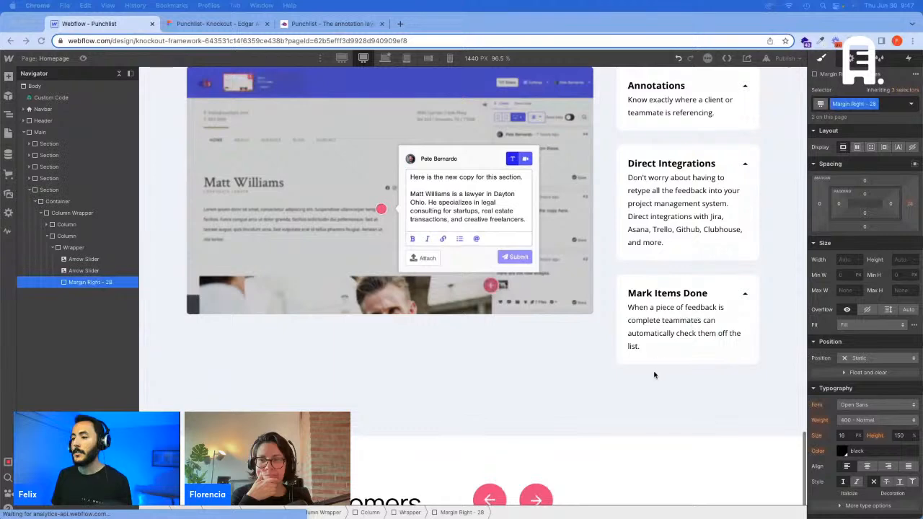
scroll(653, 375, down, 3)
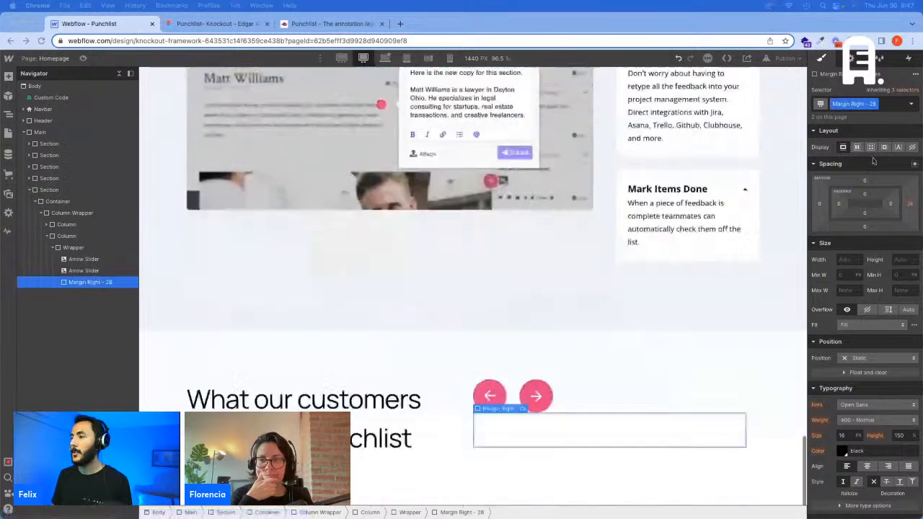
click(911, 204)
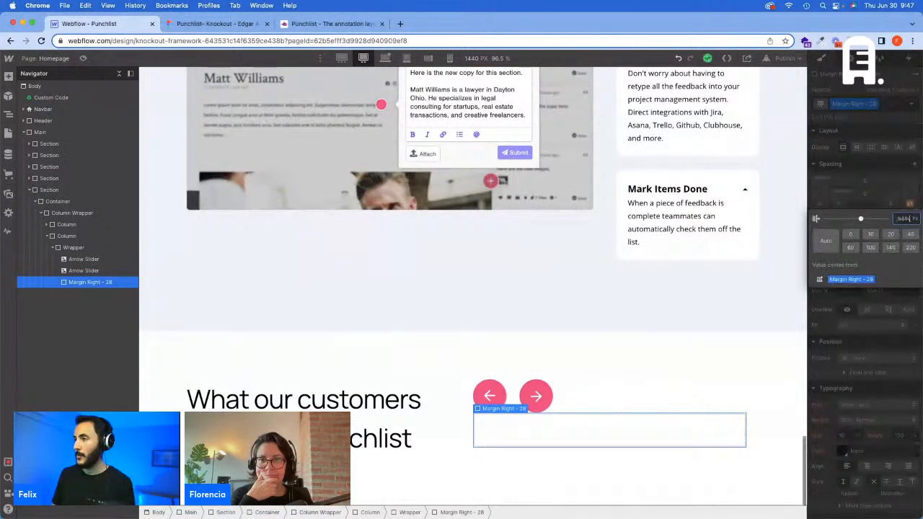
Step: Set the right margin of the Margin Right - 28 class to 37.32 px at the 1920 px breakpoint
click(341, 59)
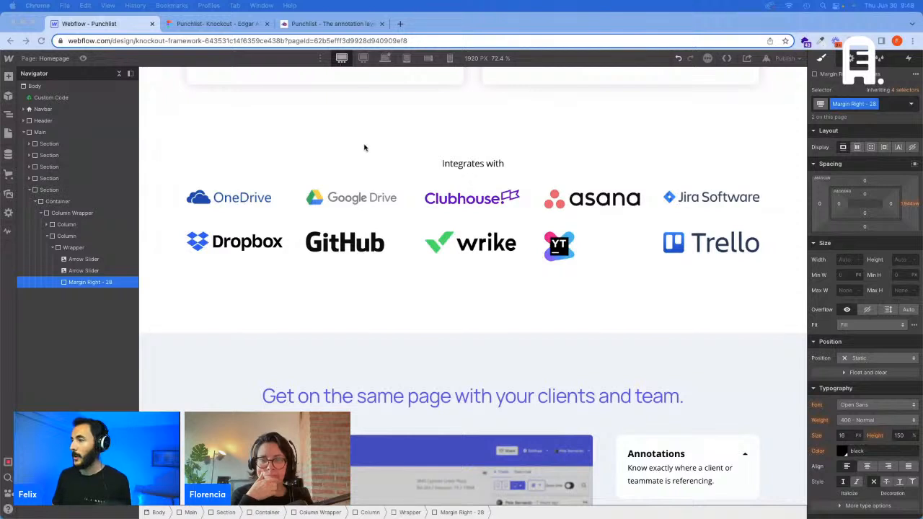
click(910, 204)
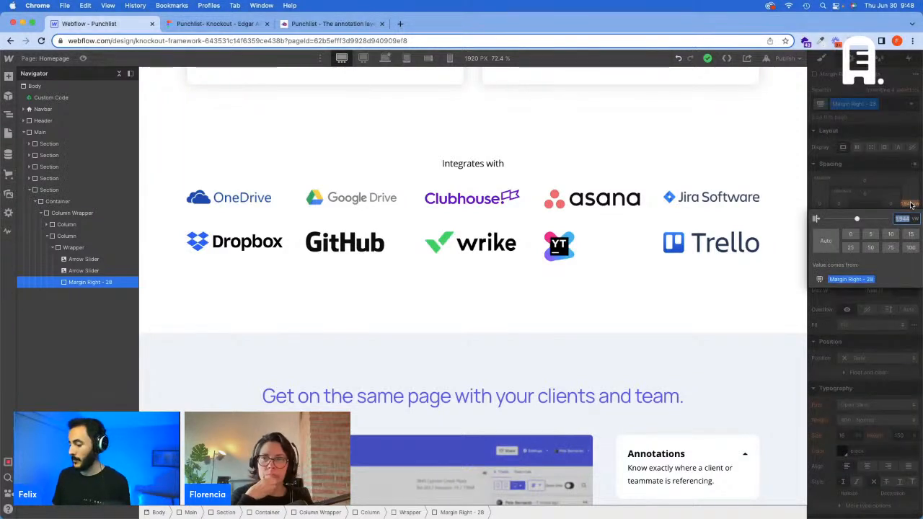
text(37.32)
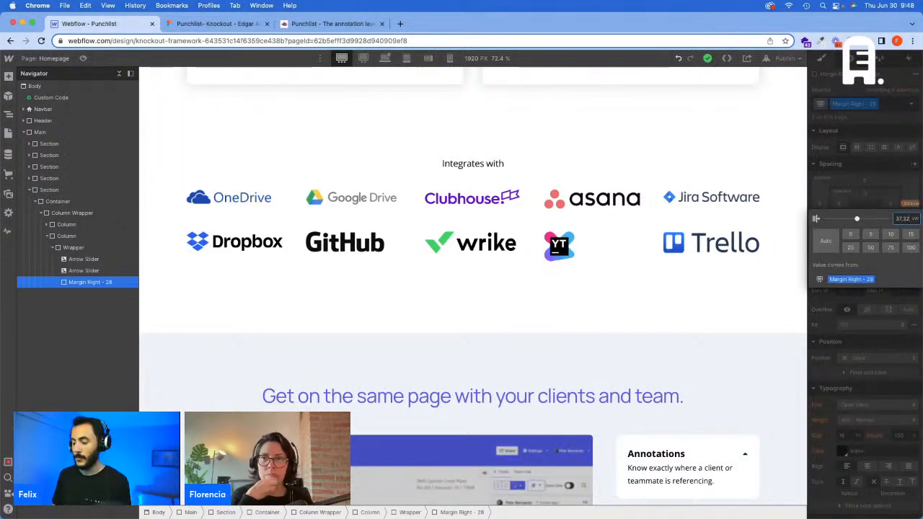
key(Return)
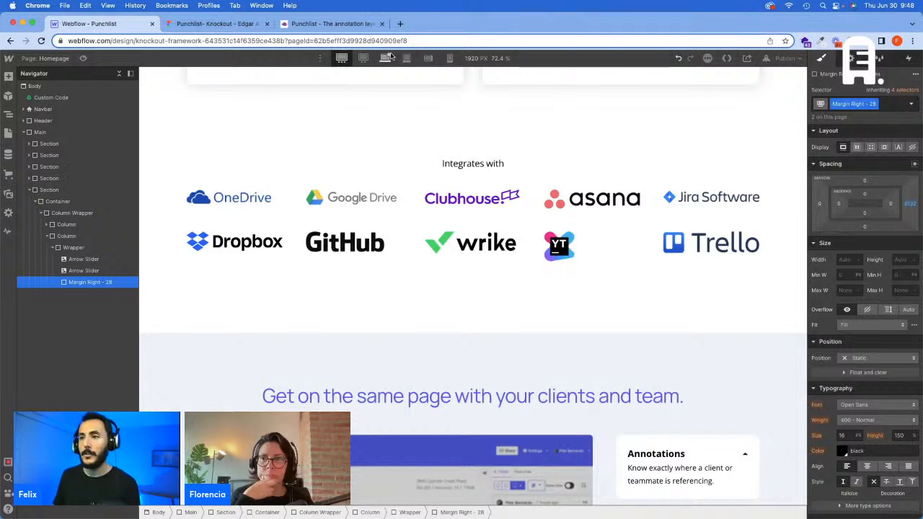
Step: Return to the base breakpoint and delete the Margin Right - 28 div block from the arrows' Wrapper
click(387, 57)
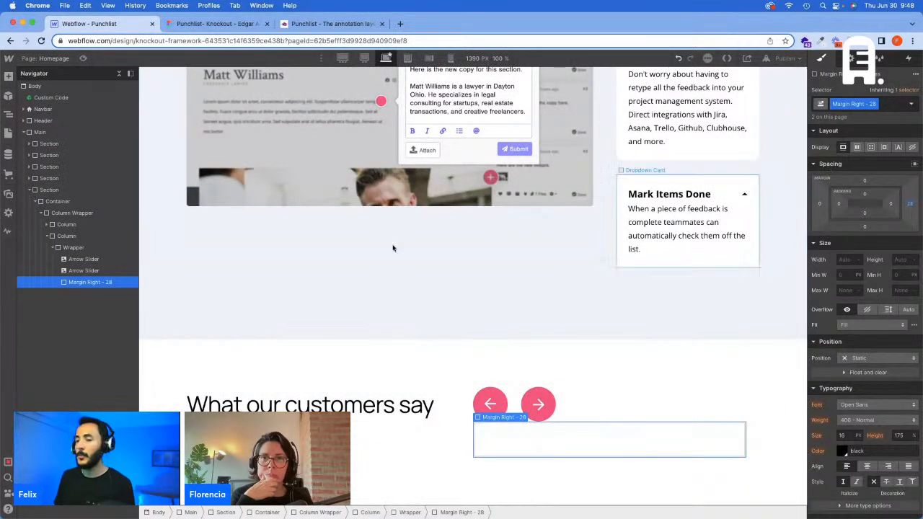
key(Delete)
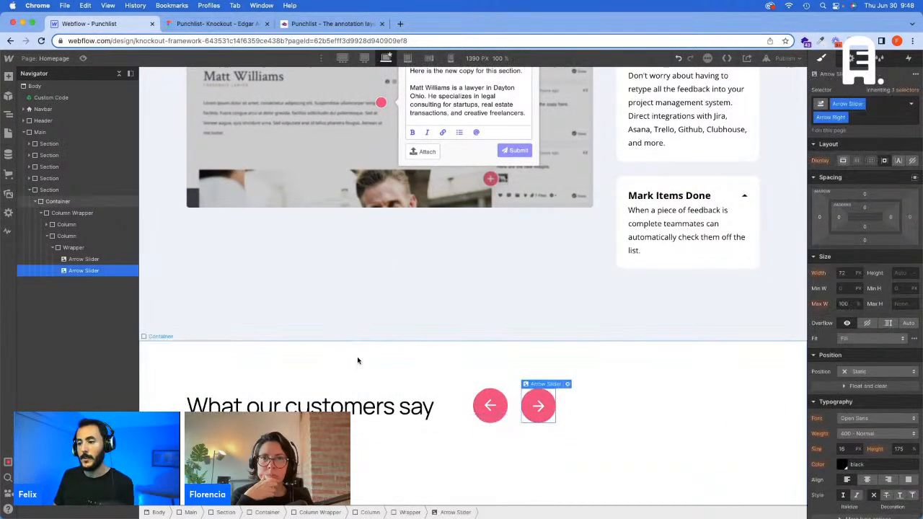
Step: Add the Flex and Justify Right combo classes to the Wrapper holding the slider arrows
click(92, 250)
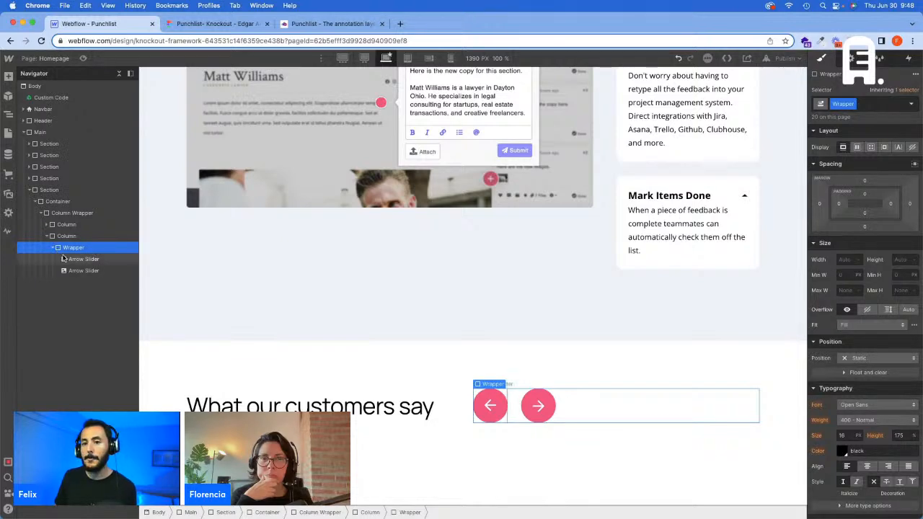
click(877, 103)
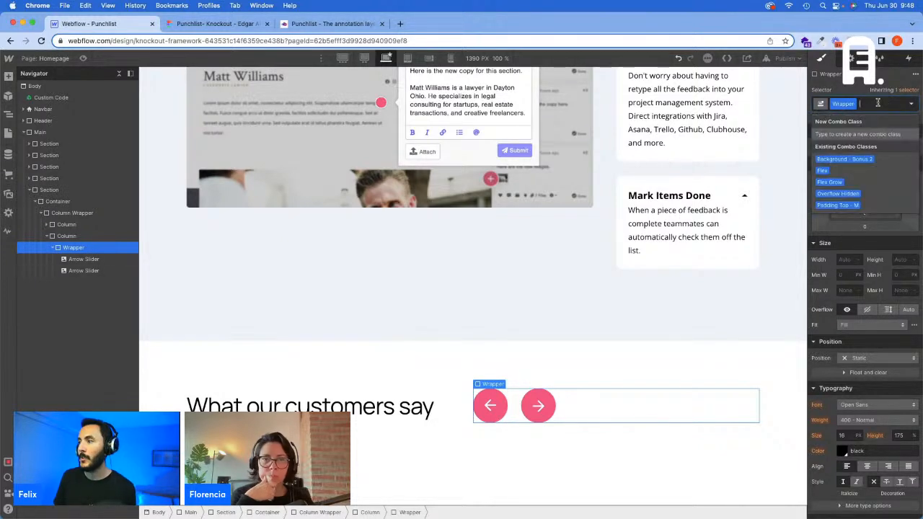
text(flex)
key(Return)
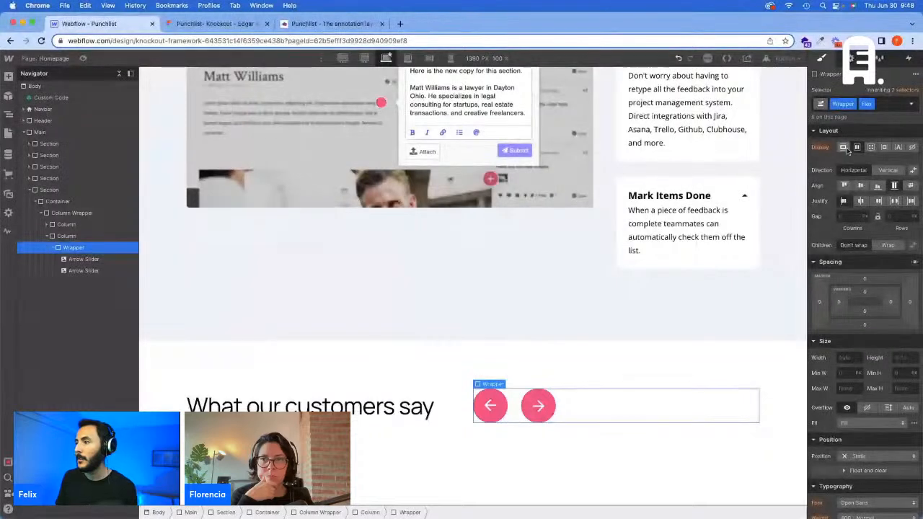
click(888, 101)
text(Justify Right)
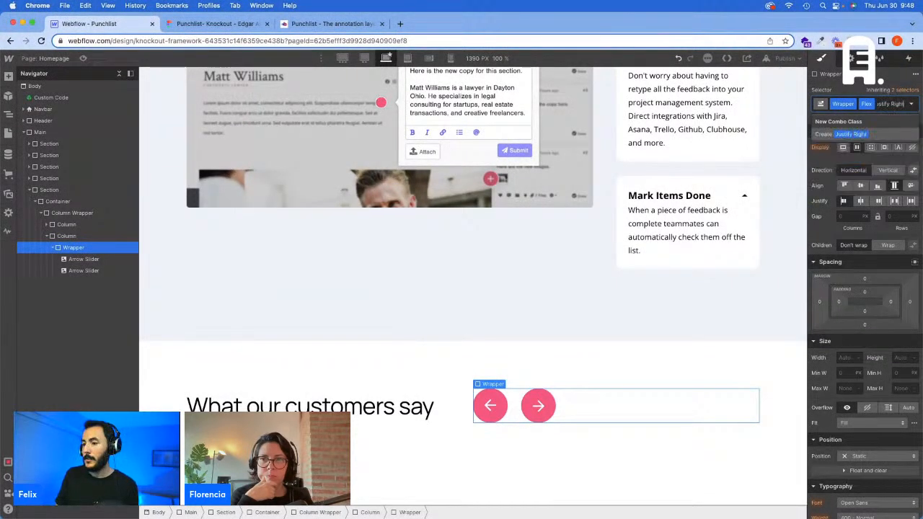
key(Return)
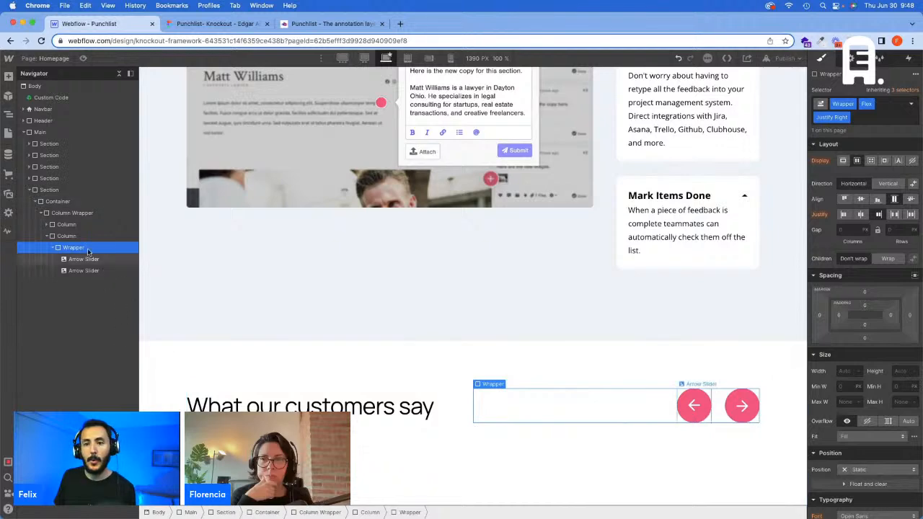
Step: Inspect the heading and arrow columns, and compare the arrows' alignment with the Figma design
click(73, 224)
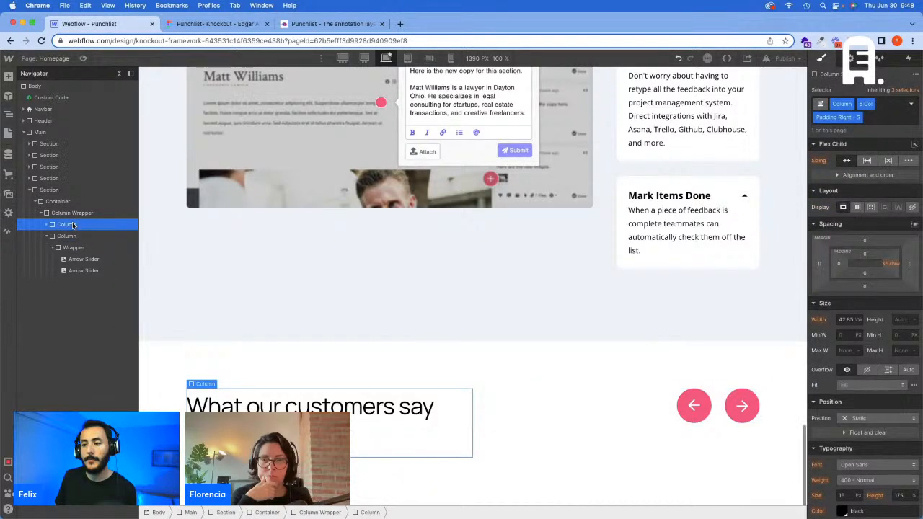
click(546, 445)
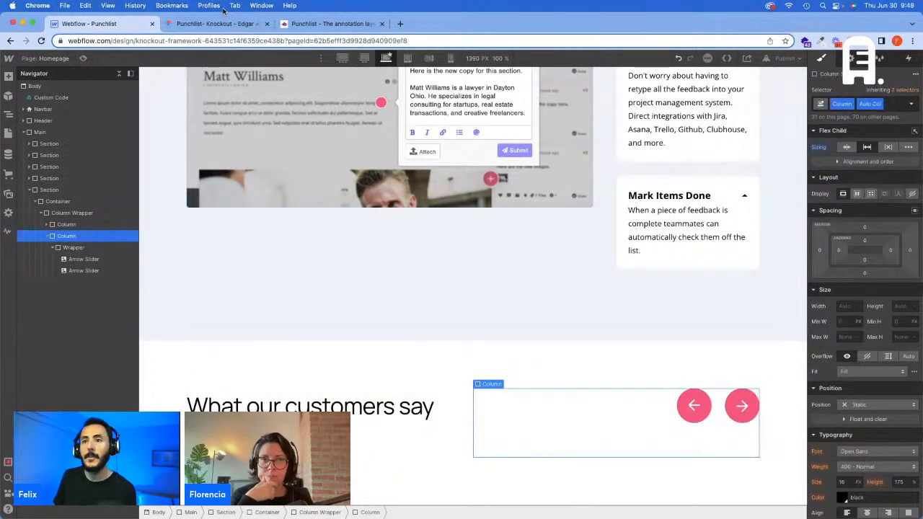
click(216, 23)
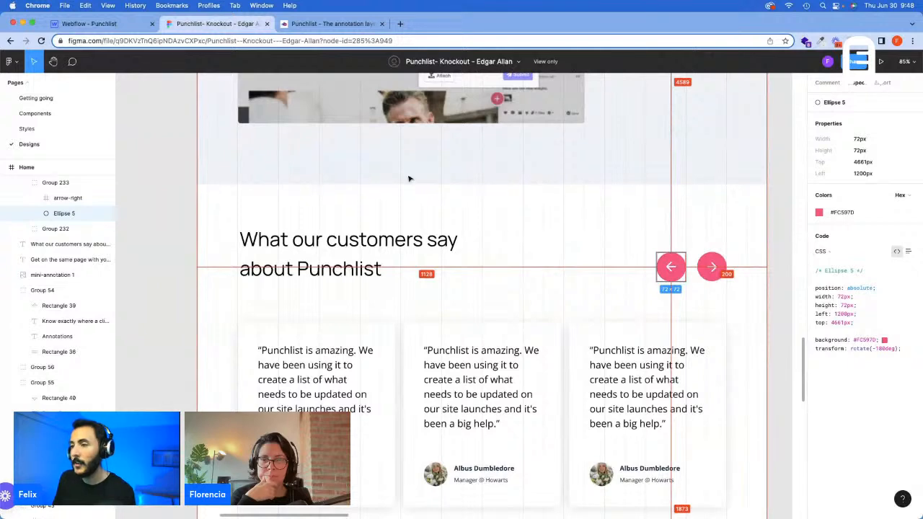
click(108, 23)
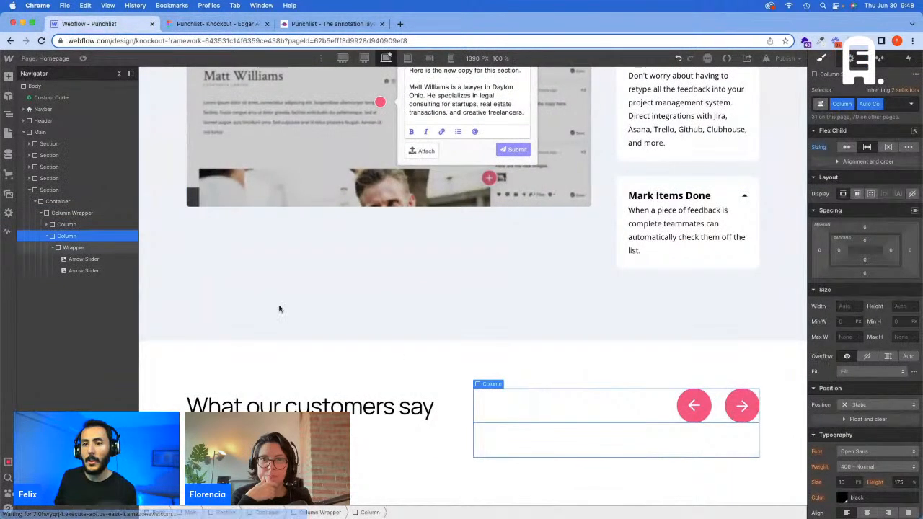
Step: Add the Align Bottom and Full Height combo classes to the arrows' Wrapper
click(105, 250)
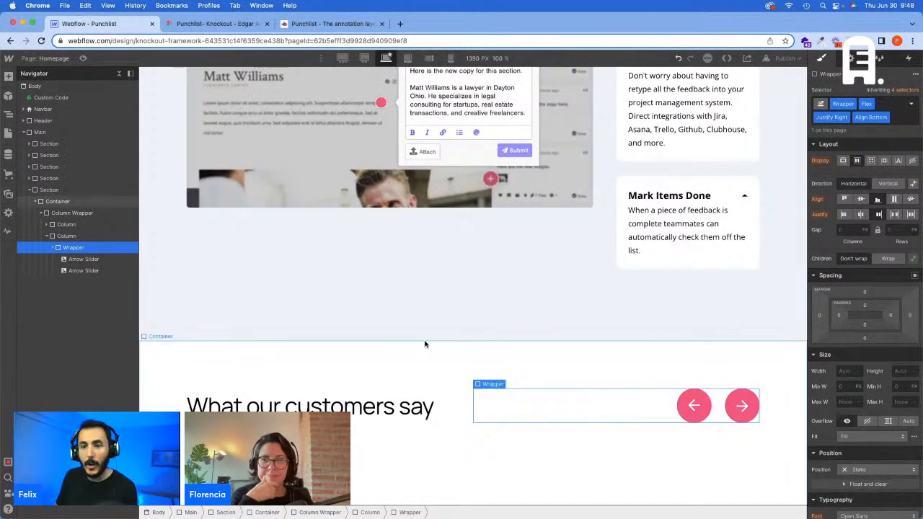
click(898, 115)
text(Full H)
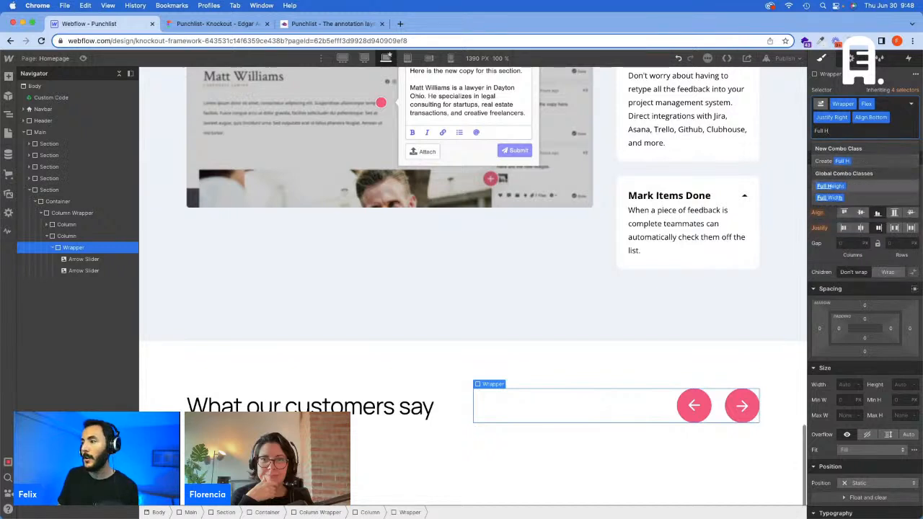
key(Return)
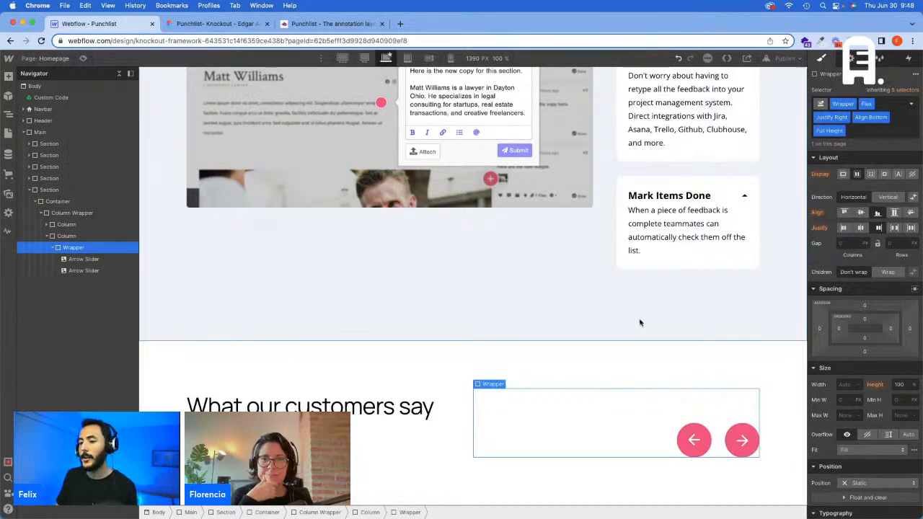
click(611, 321)
click(604, 410)
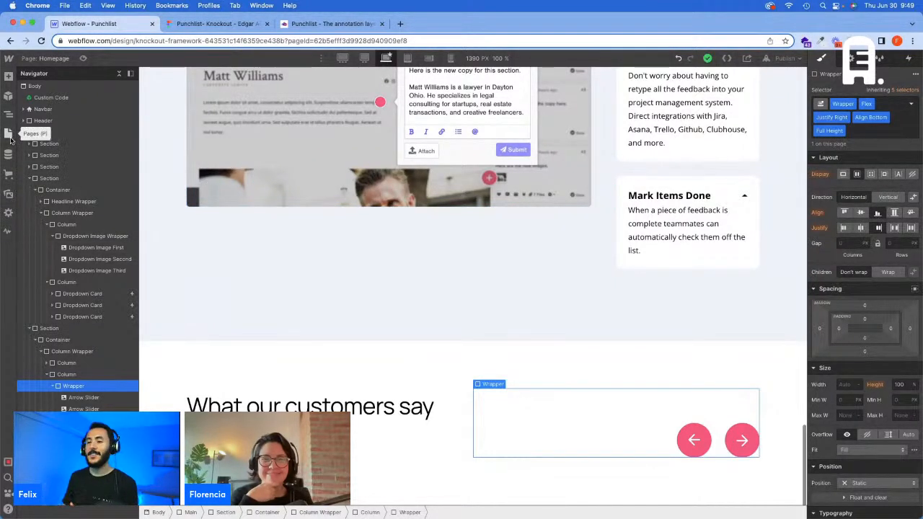
Step: Look over the site's page list in Webflow, then inspect the customer testimonials heading in the Figma design
click(10, 139)
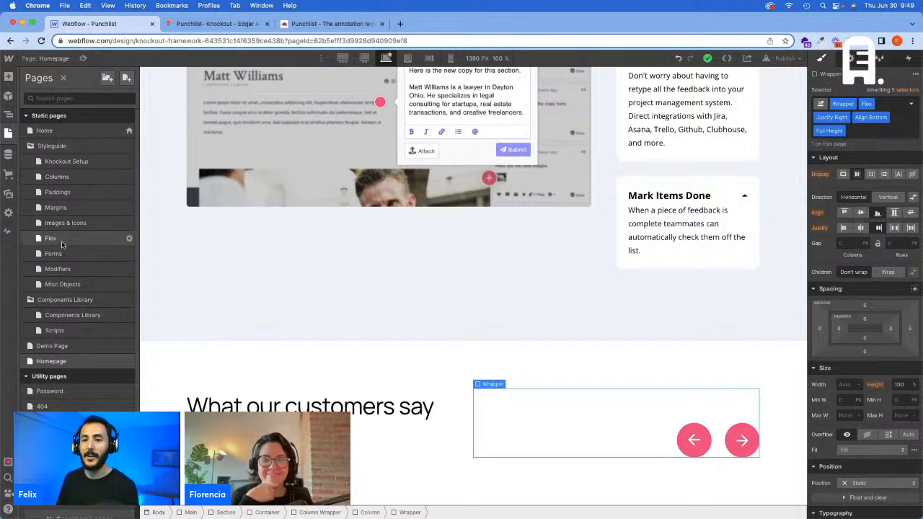
click(9, 137)
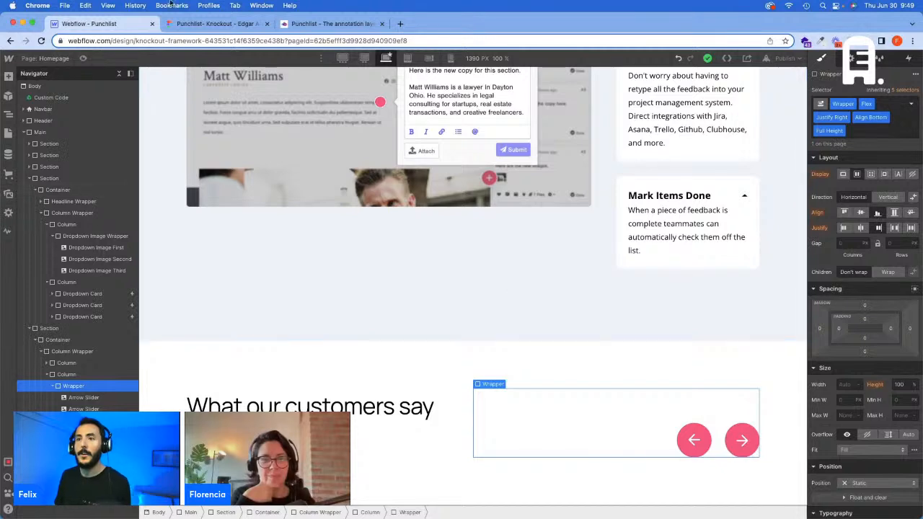
click(188, 24)
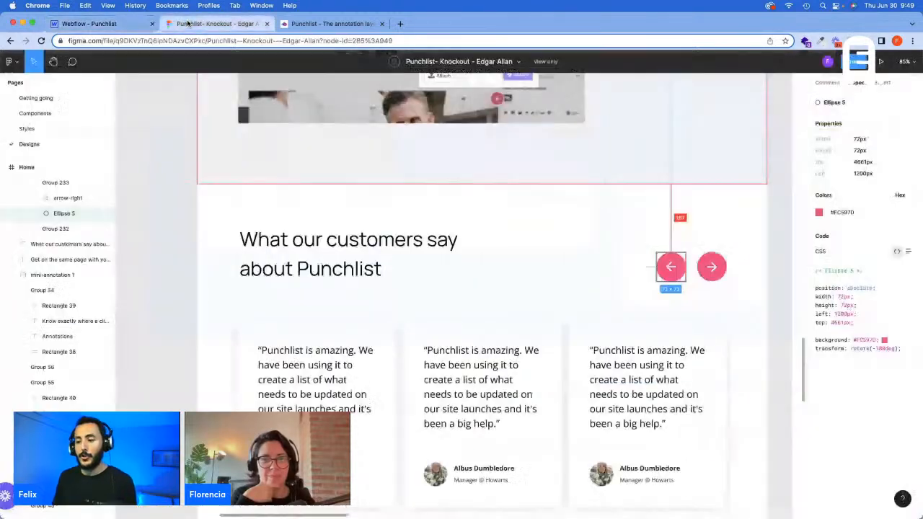
click(381, 271)
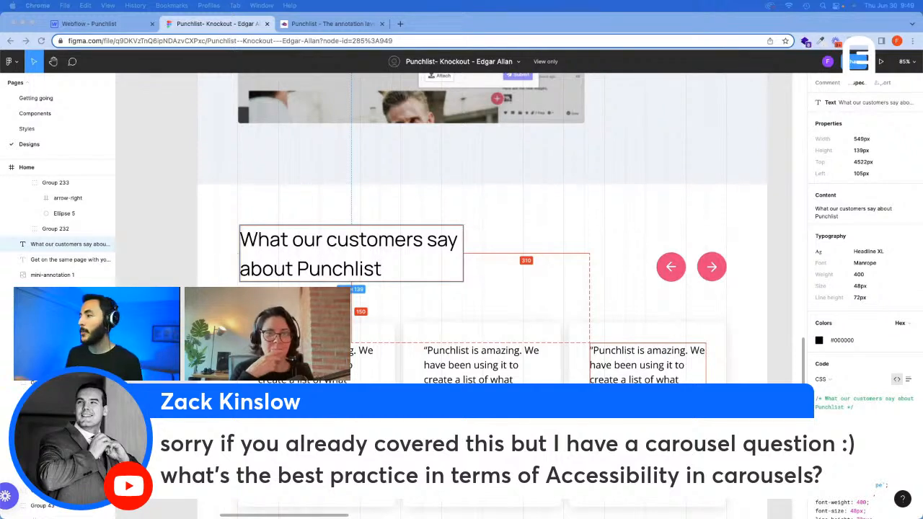
Step: Search the web for "slick slider acce+" in a new browser tab and open the accessible-slick site
click(400, 24)
text(sl)
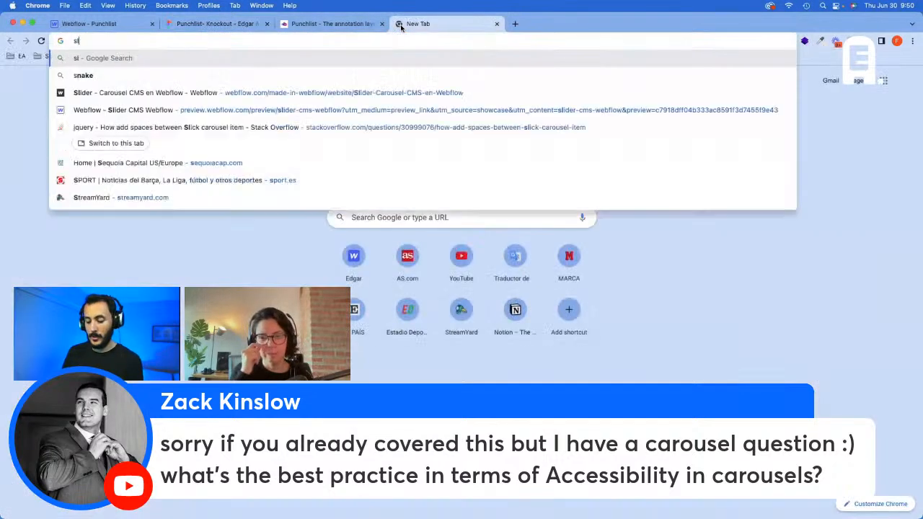
text(ick slider ac)
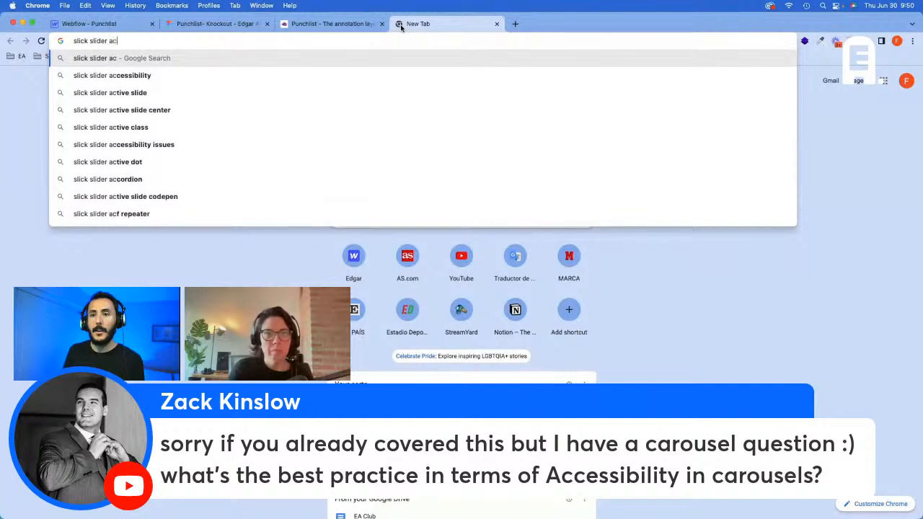
text(ce+)
key(Return)
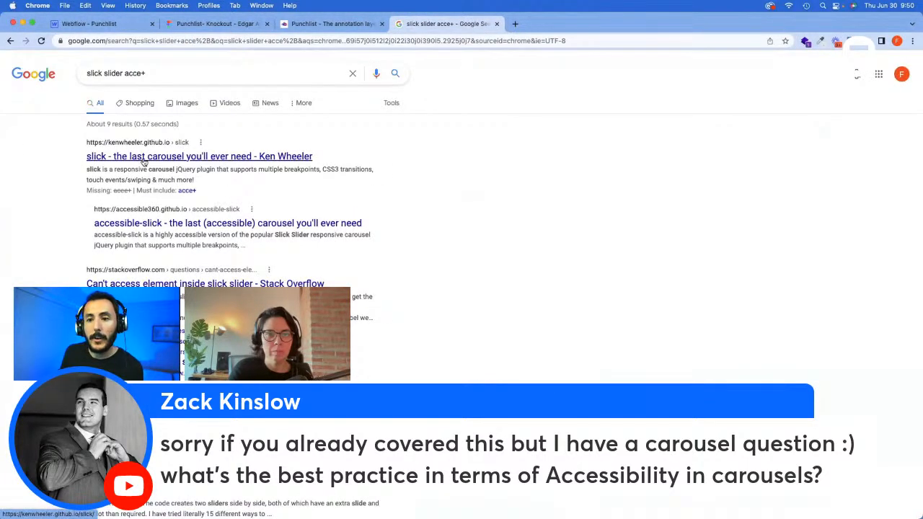
click(162, 225)
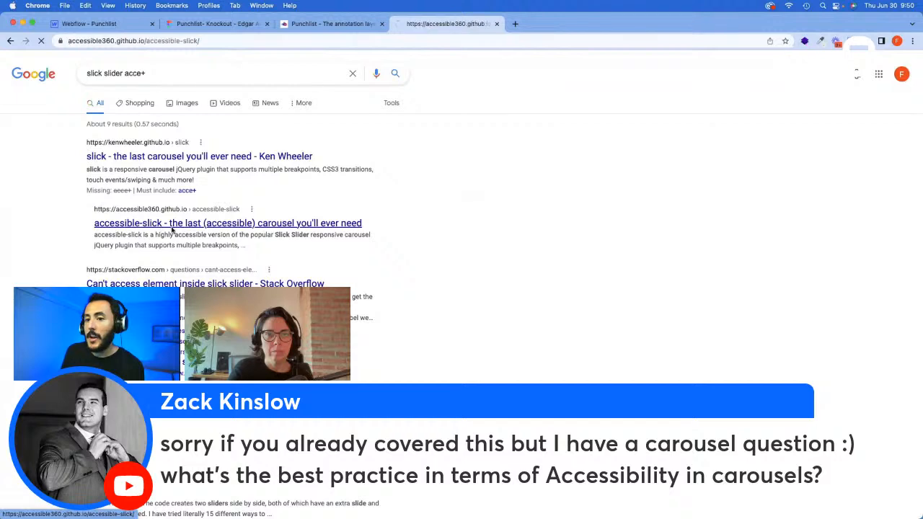
Step: Review the accessibility features and carousel demos on the accessible-slick page
scroll(252, 239, down, 5)
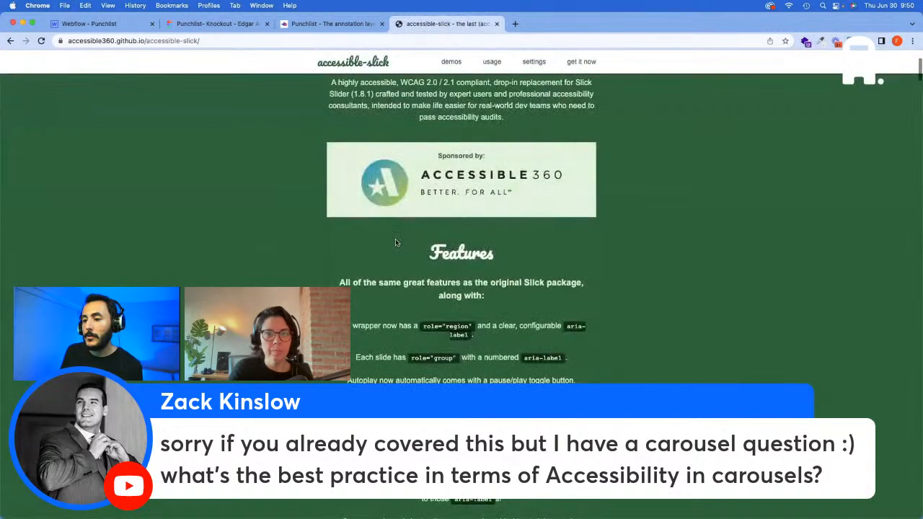
scroll(395, 243, down, 5)
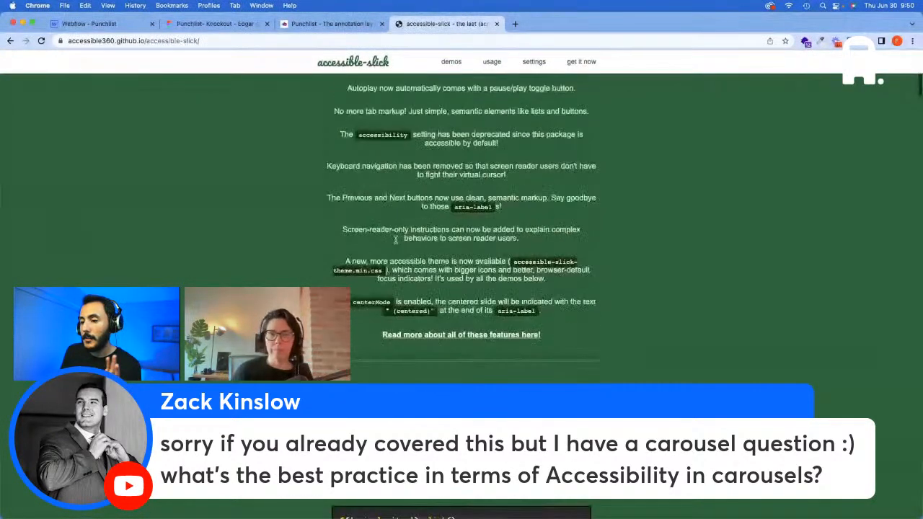
scroll(395, 243, up, 8)
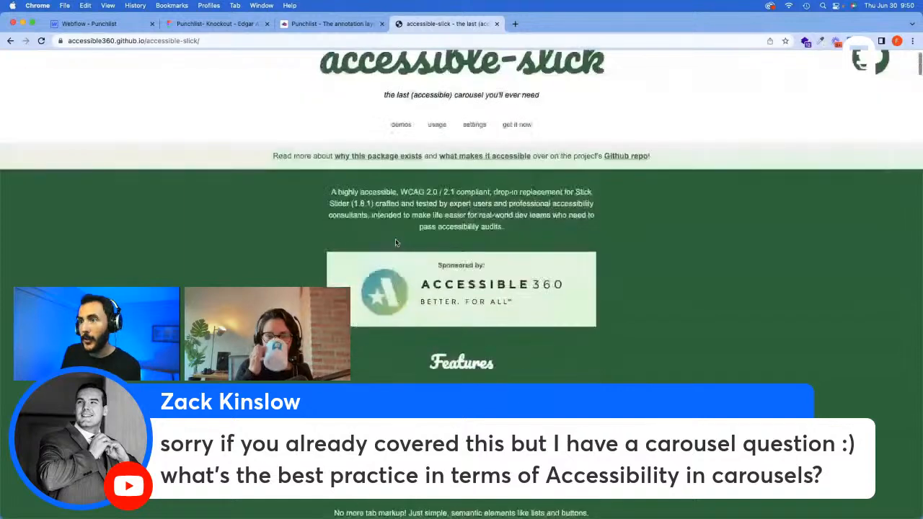
scroll(395, 243, up, 2)
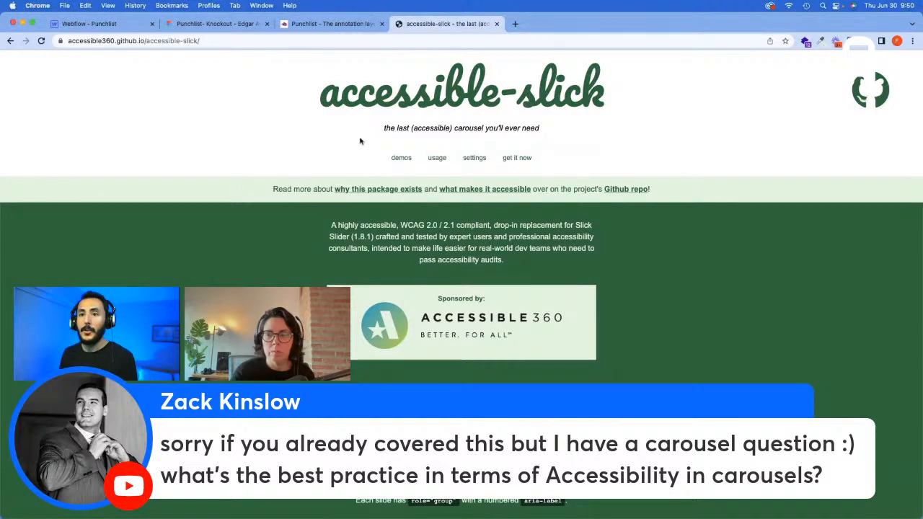
scroll(436, 191, down, 3)
scroll(451, 218, down, 15)
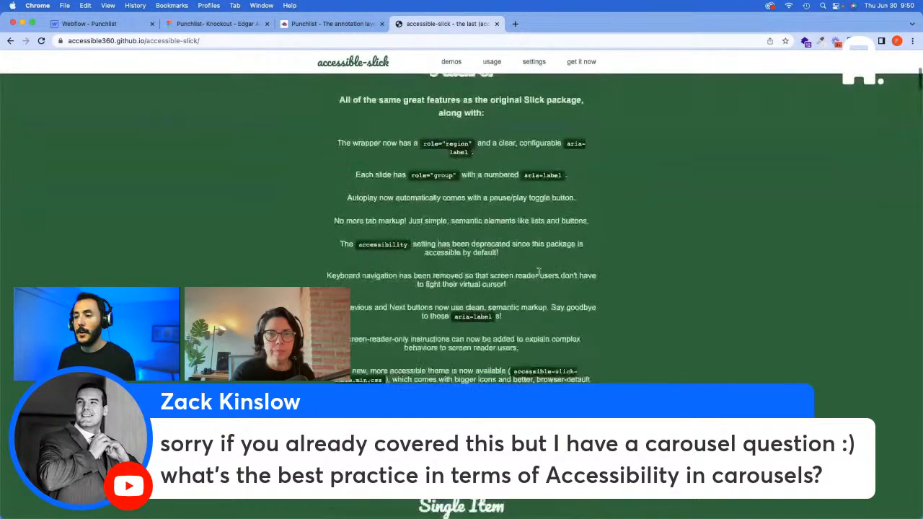
scroll(536, 263, down, 4)
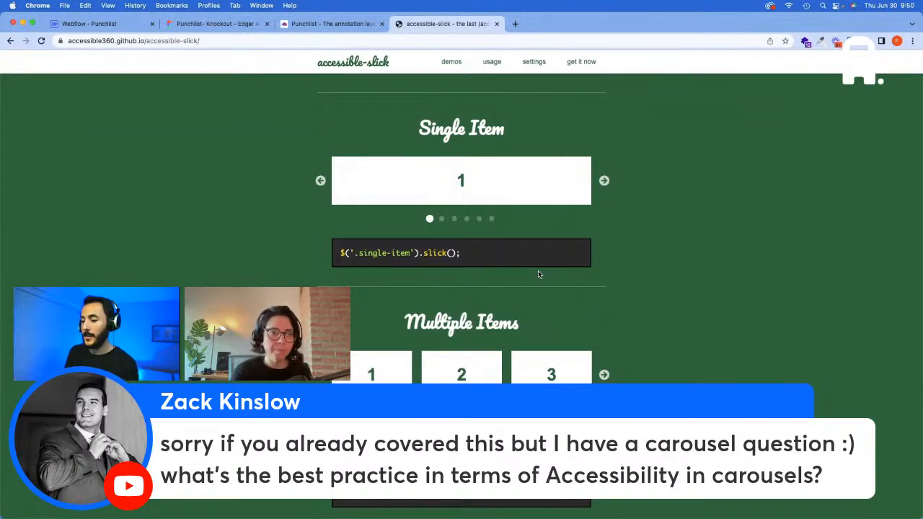
Step: Search the web for "owl carousel" and open the Owl Carousel 2.3.4 site
click(414, 42)
text(owl carousel)
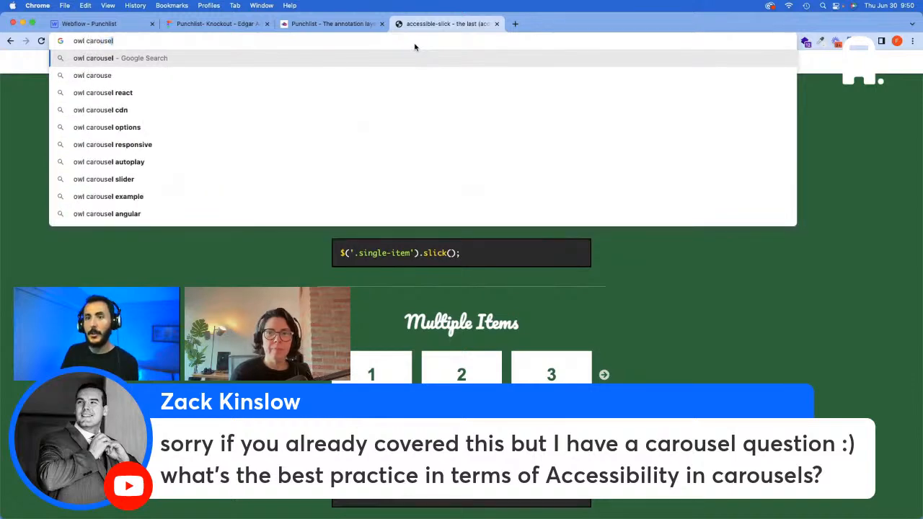
key(Return)
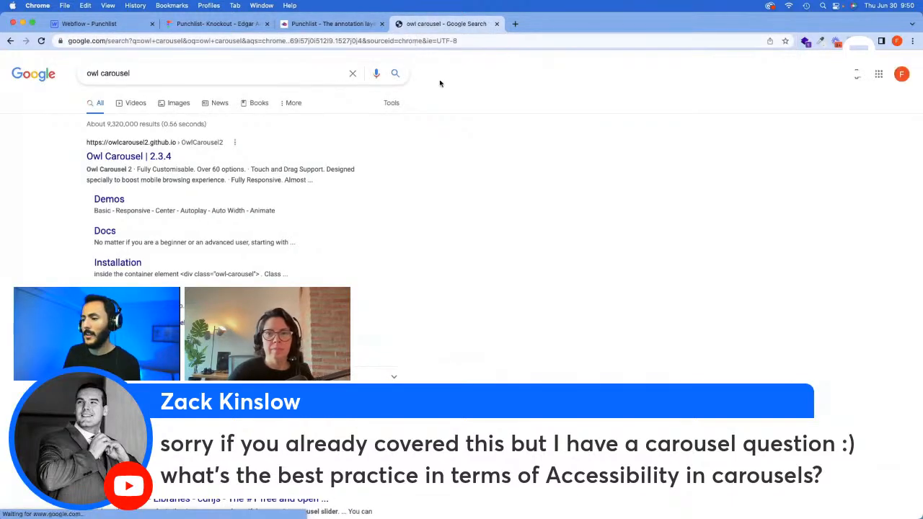
click(131, 156)
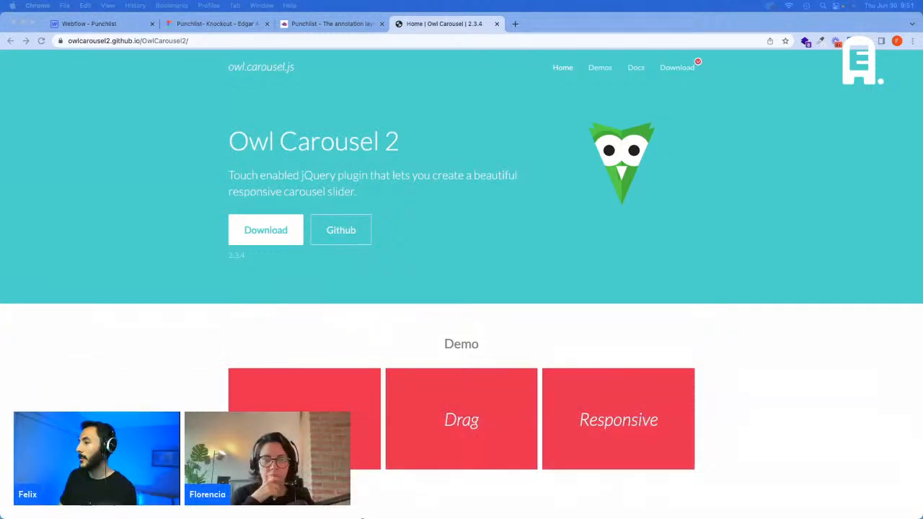
Step: Close the carousel site and preview the Annotations card in the feature section of the live Punchlist site
click(495, 26)
click(496, 26)
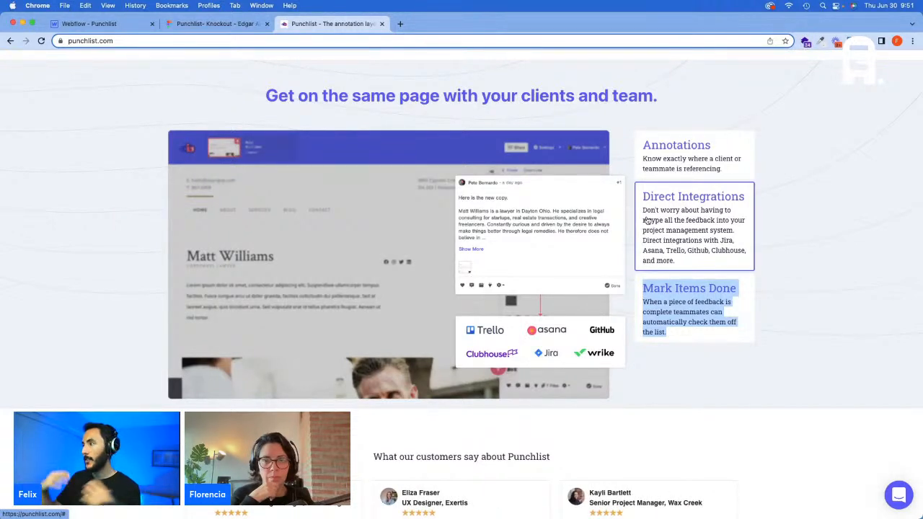
scroll(648, 207, down, 1)
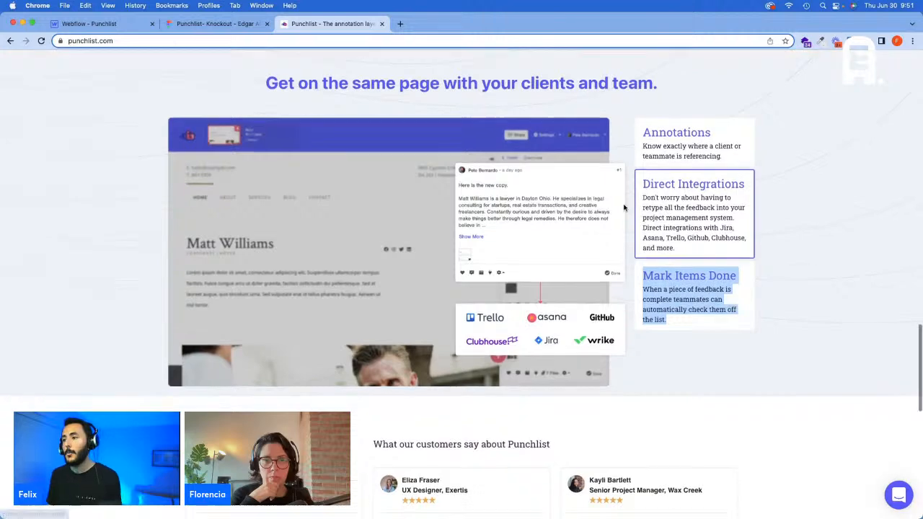
click(676, 159)
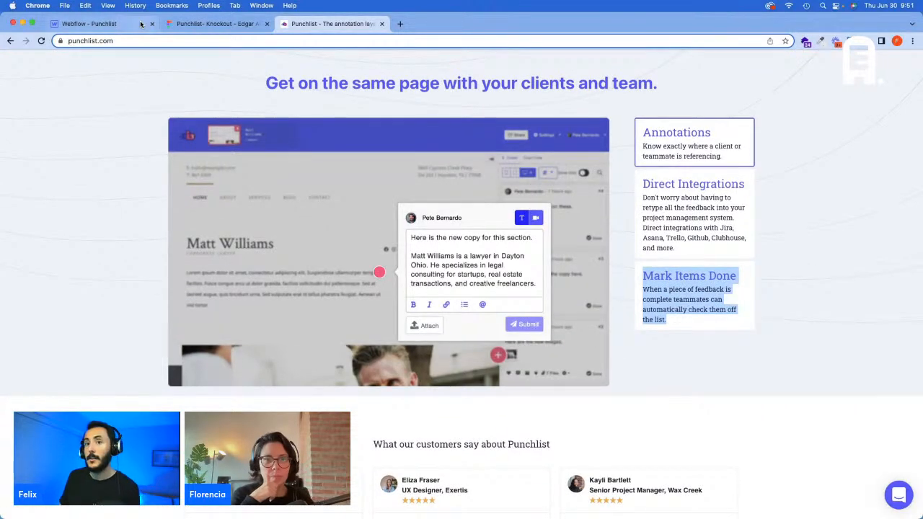
Step: Compare the testimonials header with the Figma design and add the Margin Bottom - M class to its column wrapper in Webflow
click(198, 24)
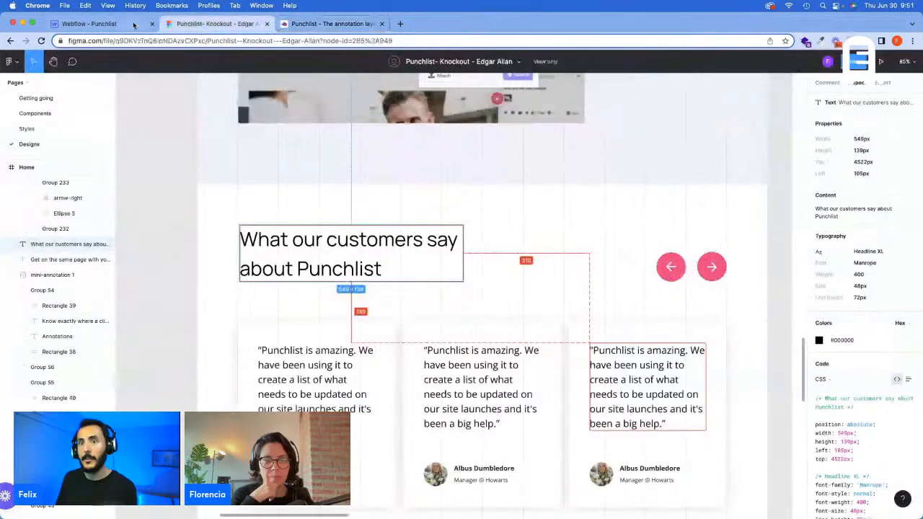
click(108, 24)
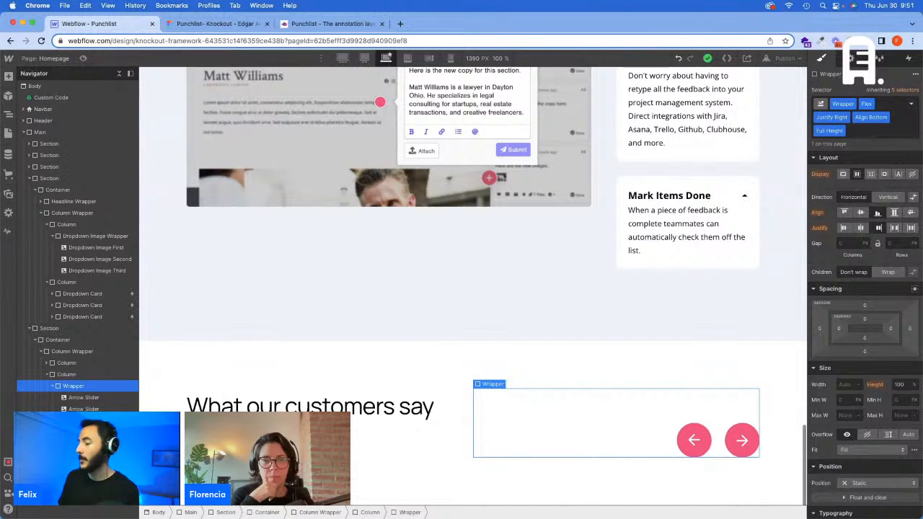
click(56, 386)
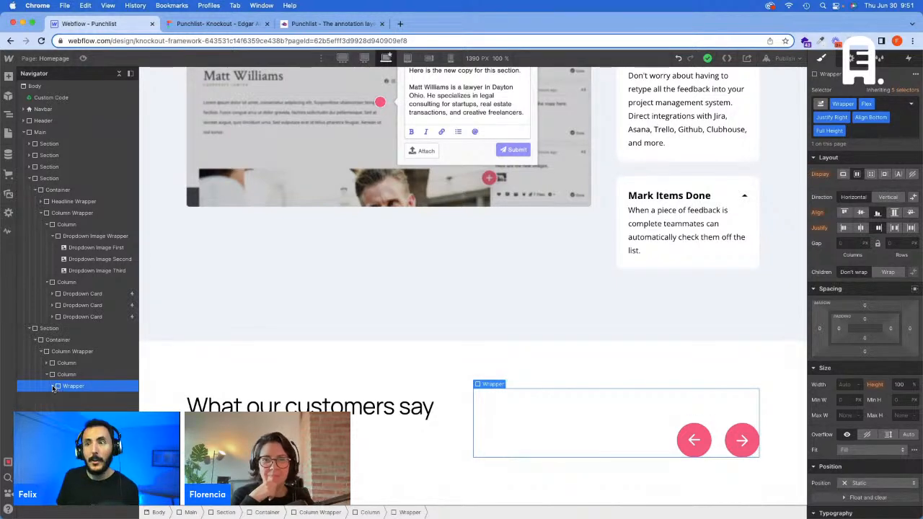
click(217, 24)
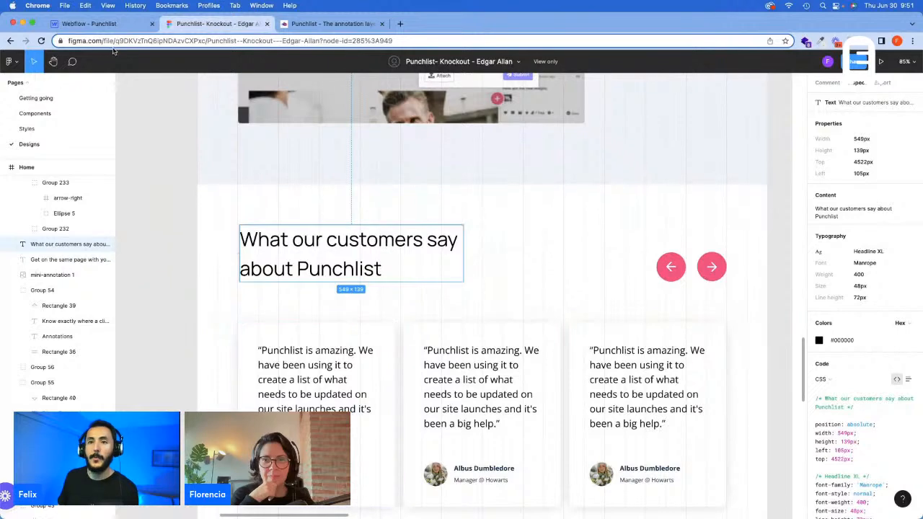
click(88, 24)
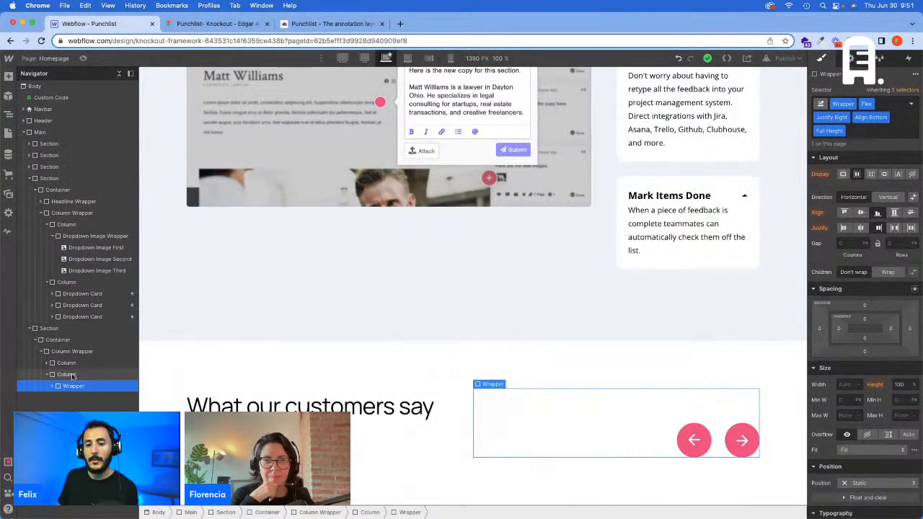
click(72, 351)
click(41, 351)
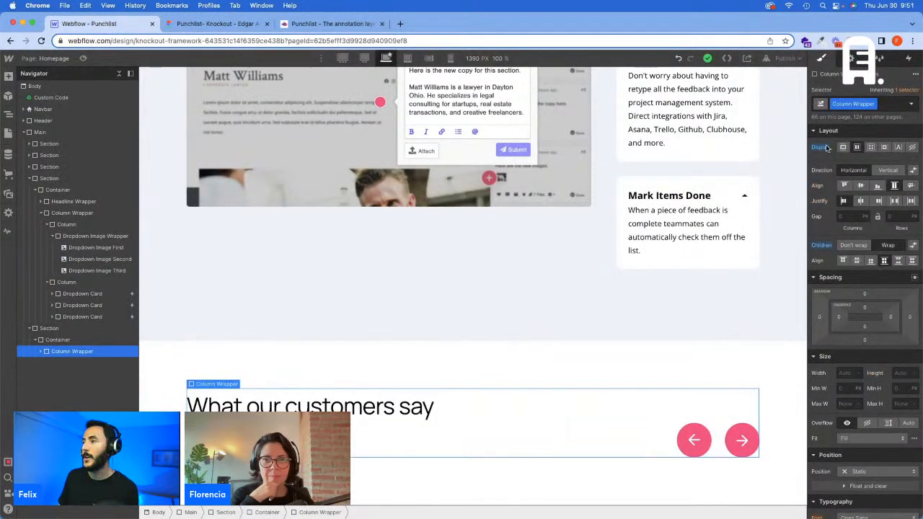
click(885, 105)
text(Margin Bot)
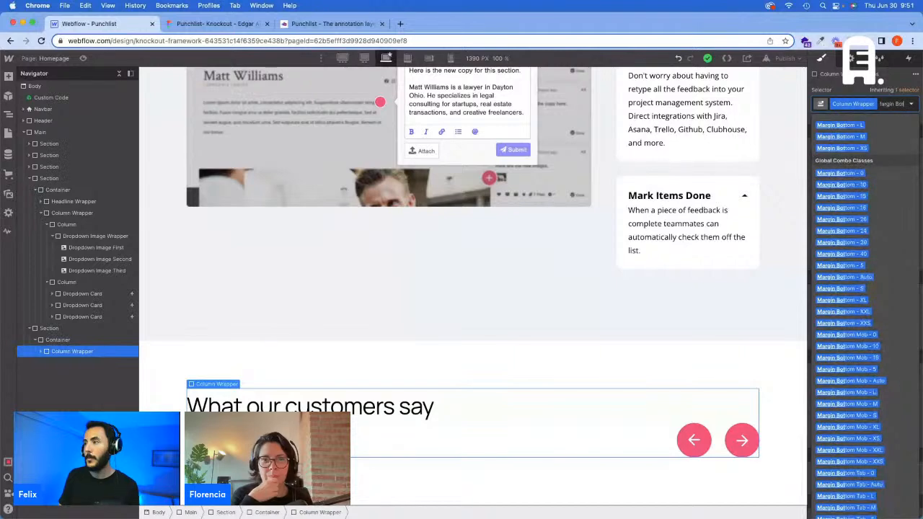
text(tom -)
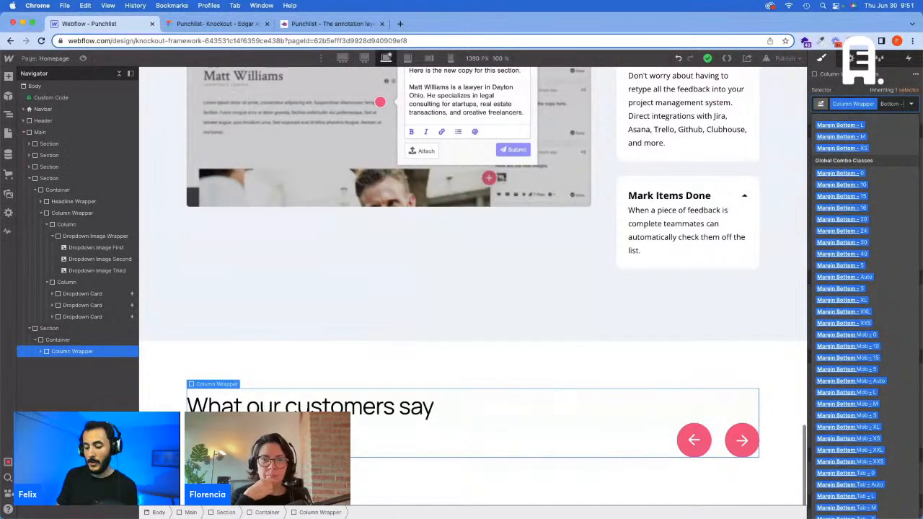
text( M)
key(Return)
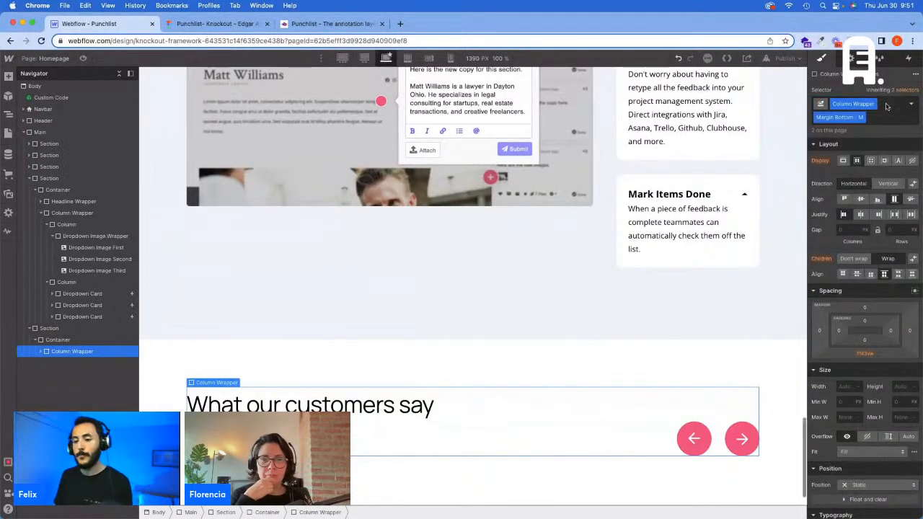
Step: Add a div block to the testimonials container below the column wrapper and give it the existing Carousel class
click(82, 341)
key(super+e)
text(d)
key(Return)
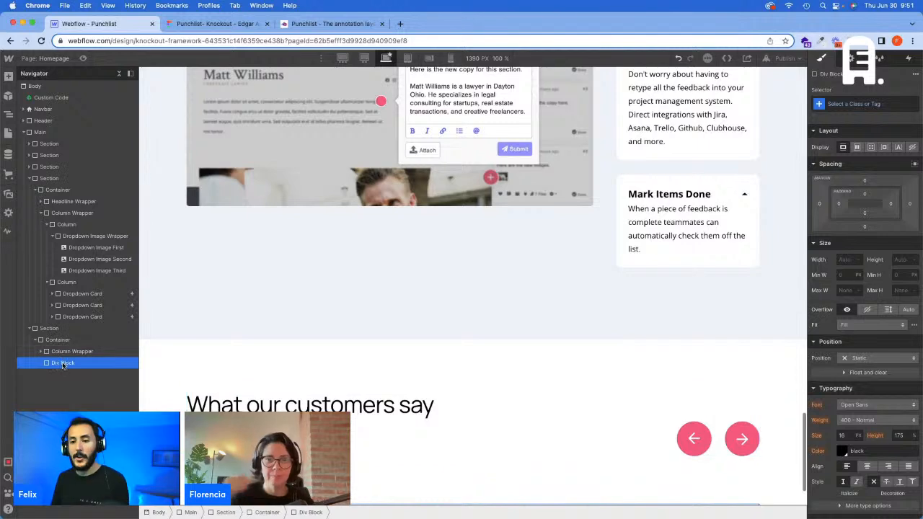
click(869, 103)
text(Caro)
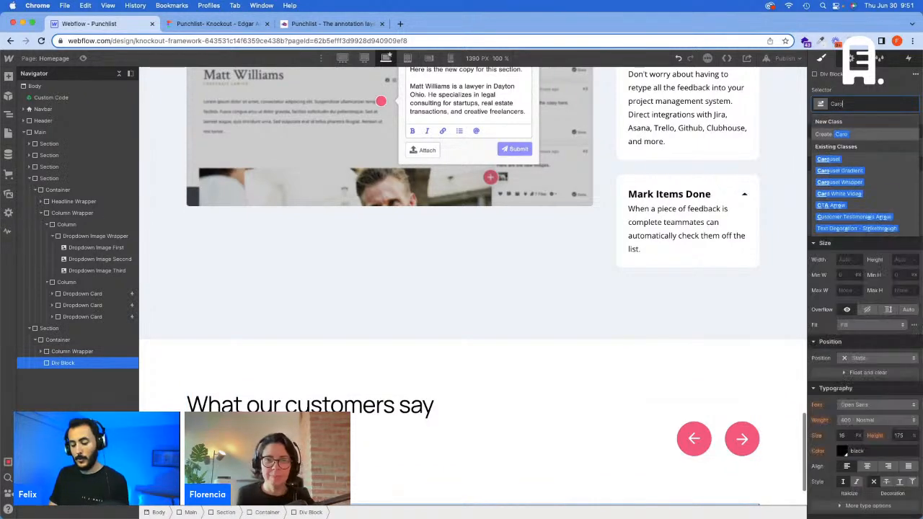
text(usel)
key(Return)
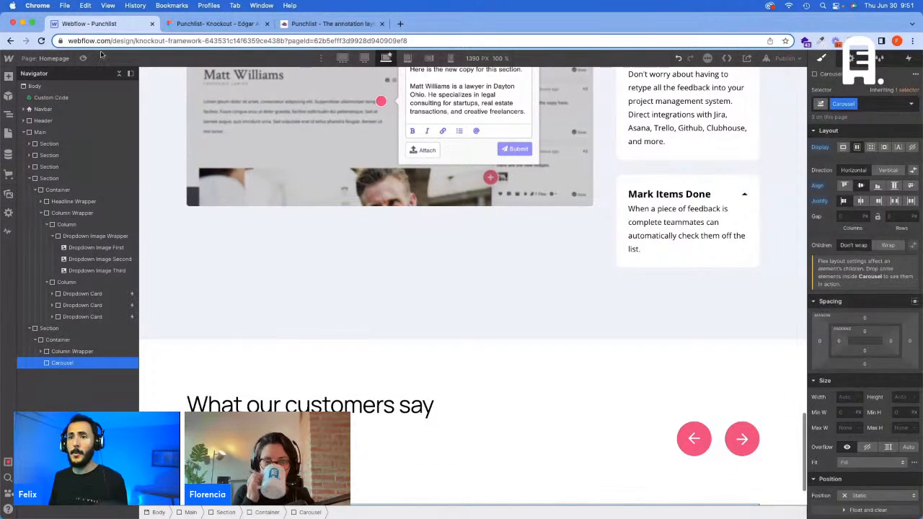
Step: Switch to Figma and inspect the testimonial cards' quote text, card rectangle and the spacing between them
click(198, 27)
scroll(465, 412, down, 1)
scroll(465, 412, down, 1)
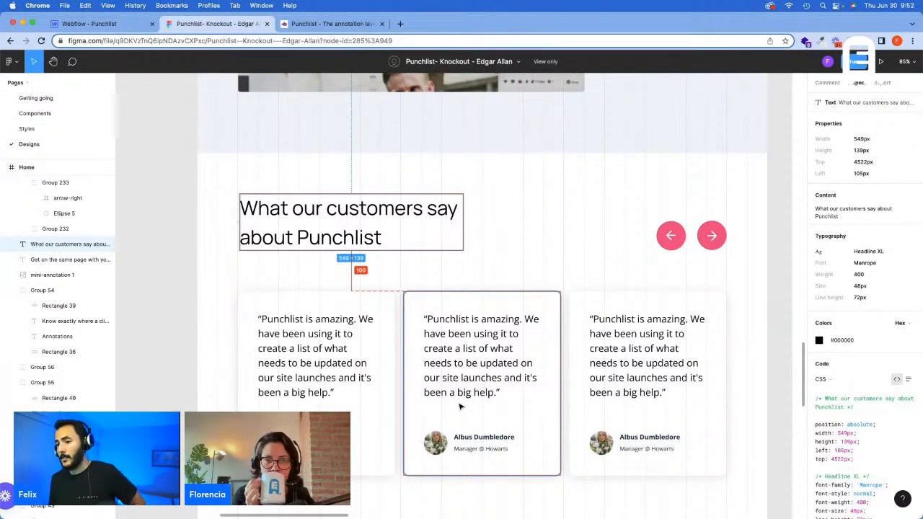
click(465, 362)
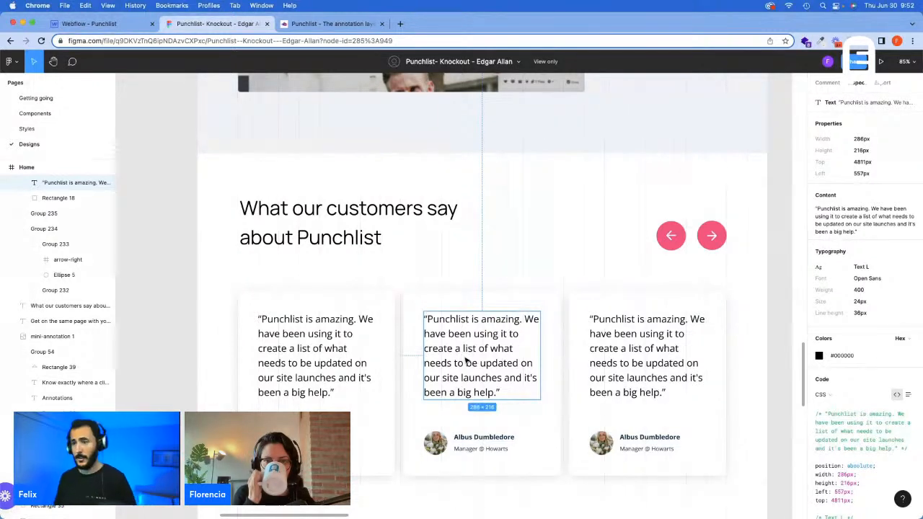
click(328, 376)
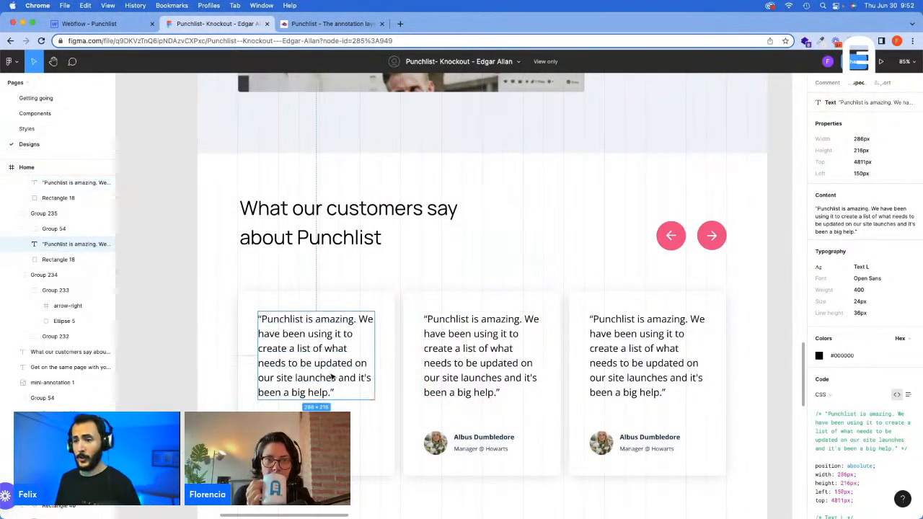
click(319, 308)
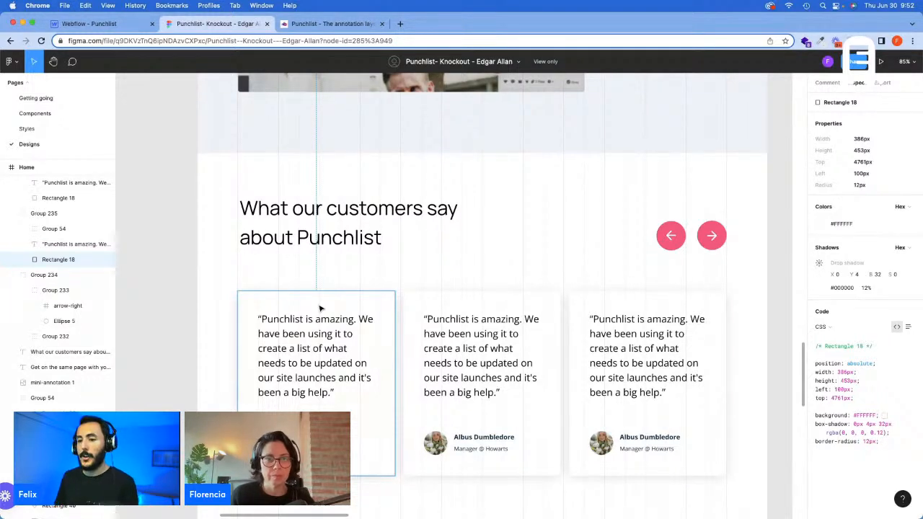
click(320, 328)
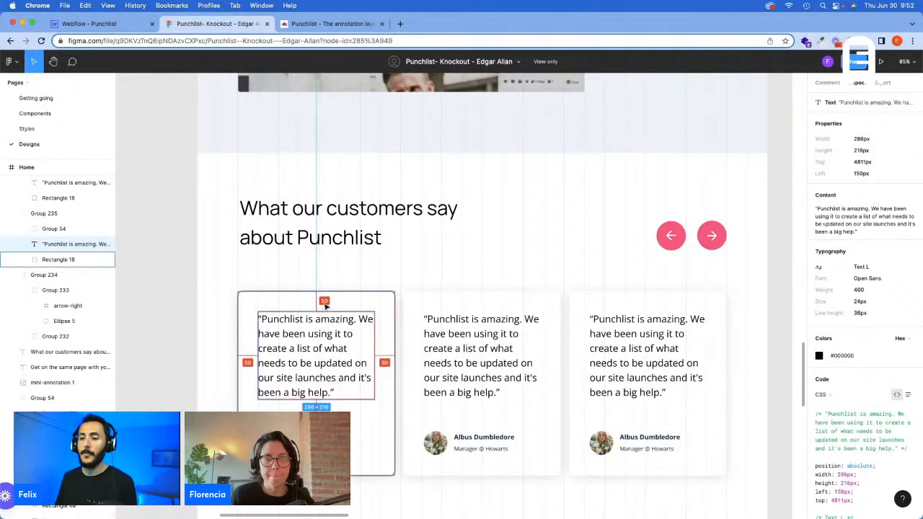
click(337, 307)
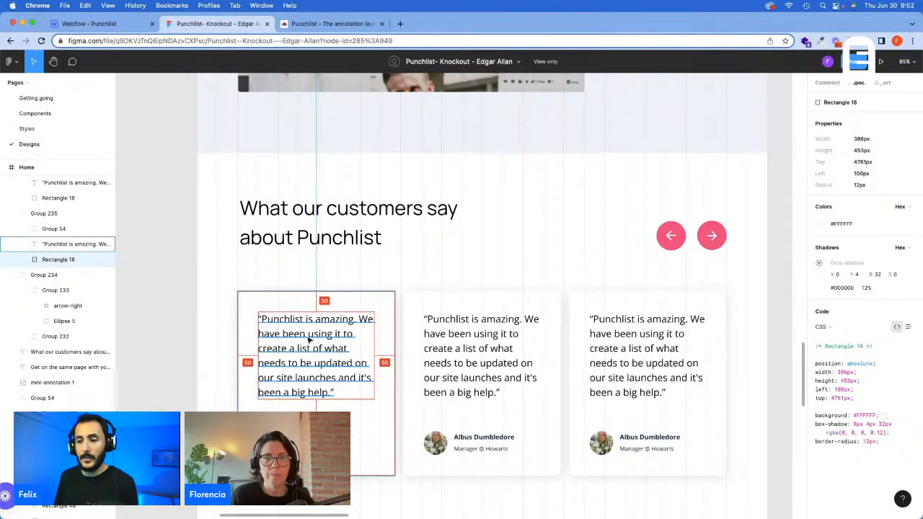
Step: Return to Webflow, add a div block inside the Carousel and give it a new Carousel Card class
click(108, 24)
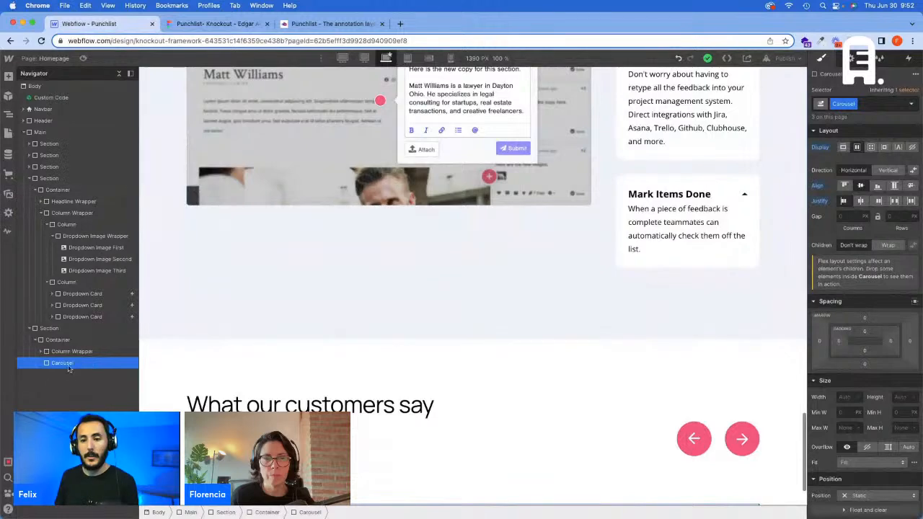
key(super+e)
text(d)
key(Return)
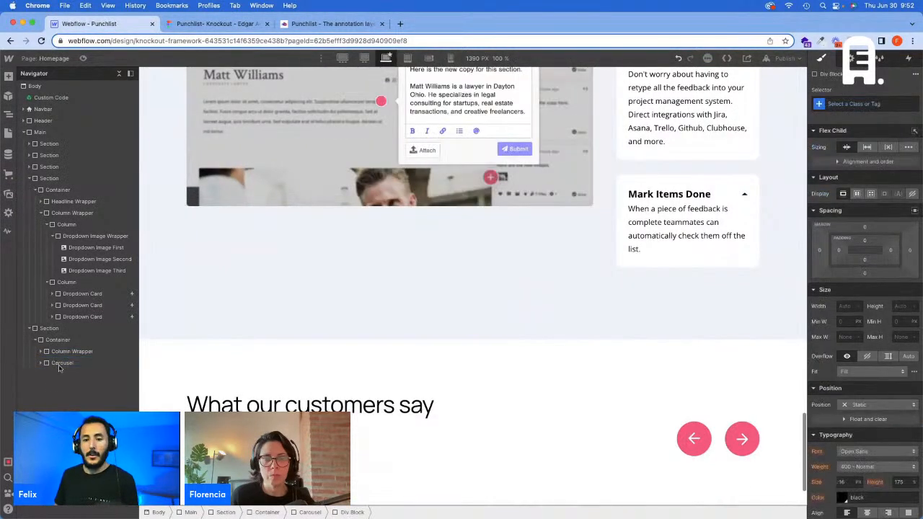
click(42, 363)
click(852, 106)
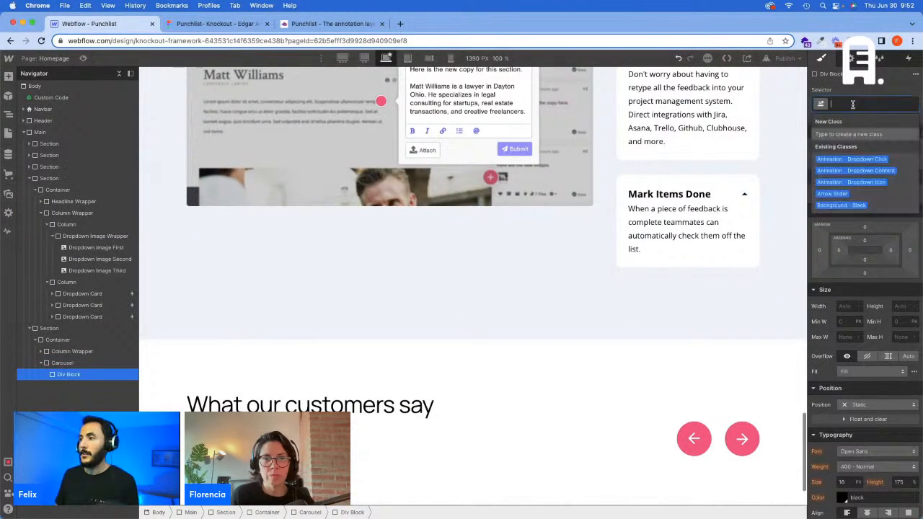
text(Carousel)
text( ch)
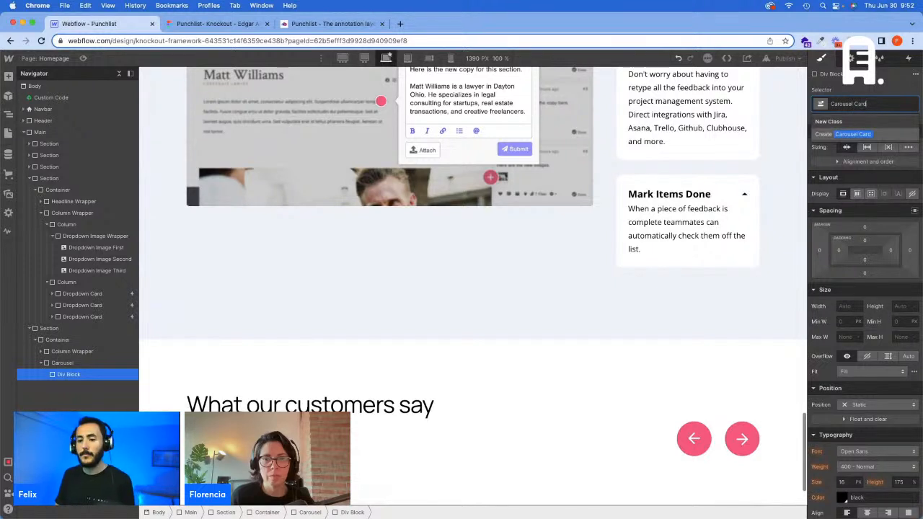
key(Return)
Step: Check the card's inner spacing in Figma and add the Padding - S and Full Width classes to the Carousel Card in Webflow
scroll(591, 263, down, 2)
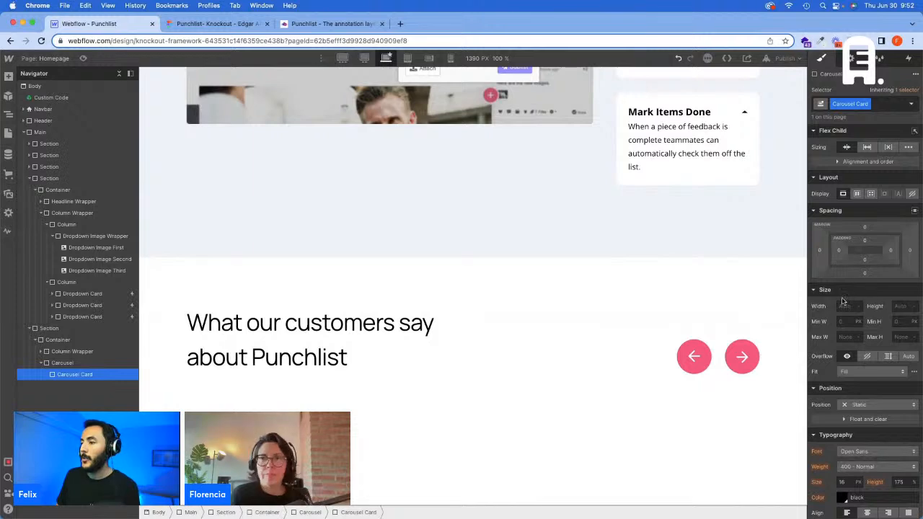
click(238, 24)
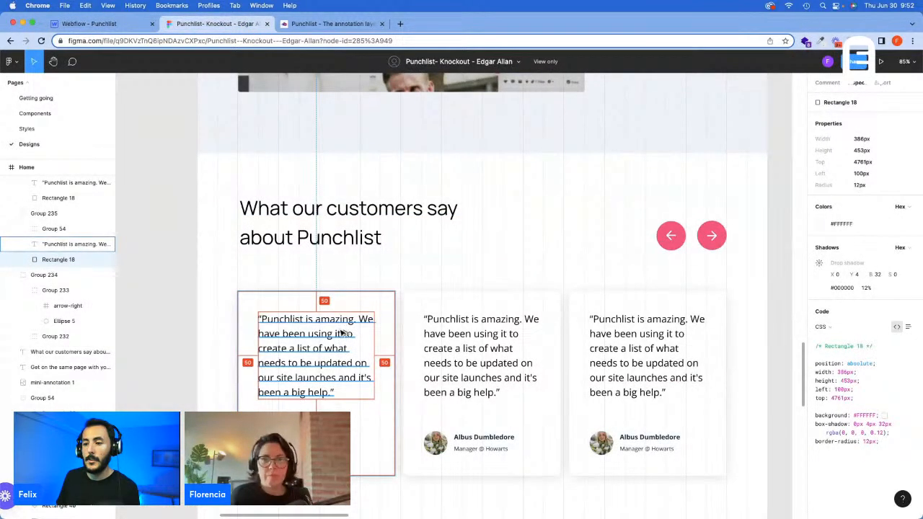
click(89, 23)
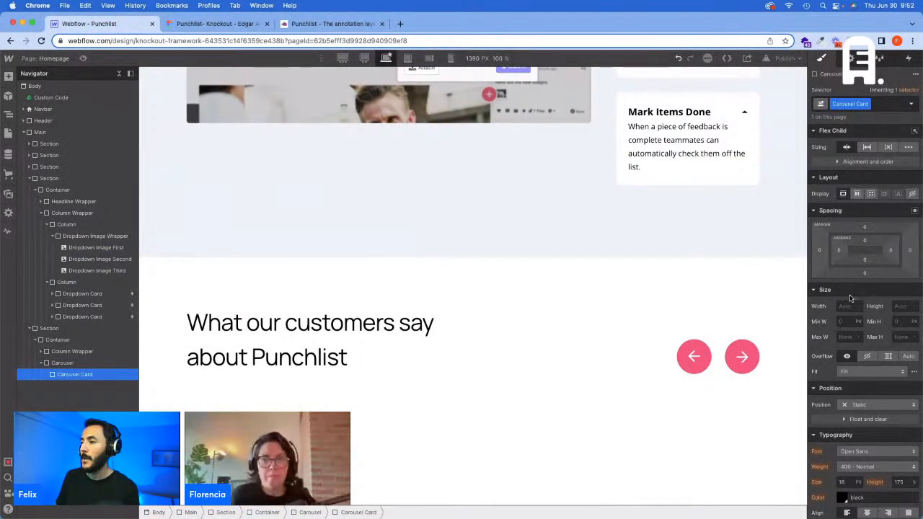
click(880, 105)
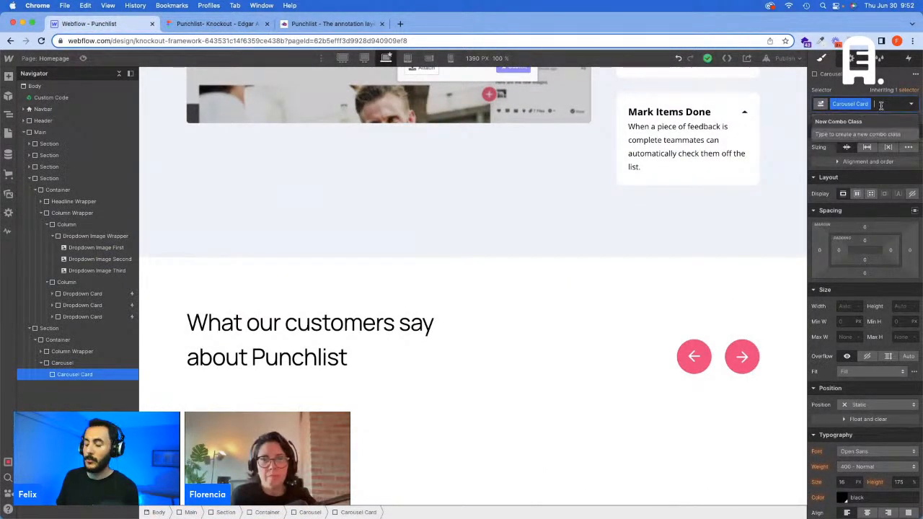
text(Padding)
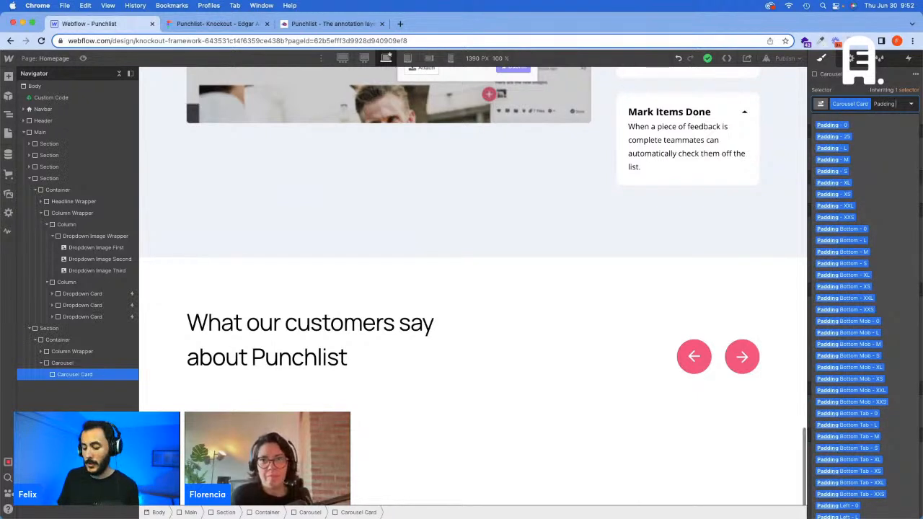
text( - S)
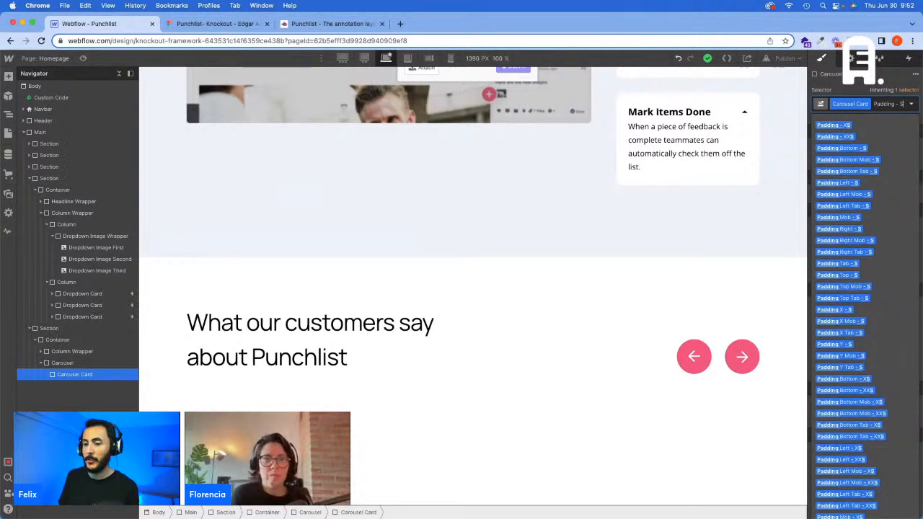
key(Return)
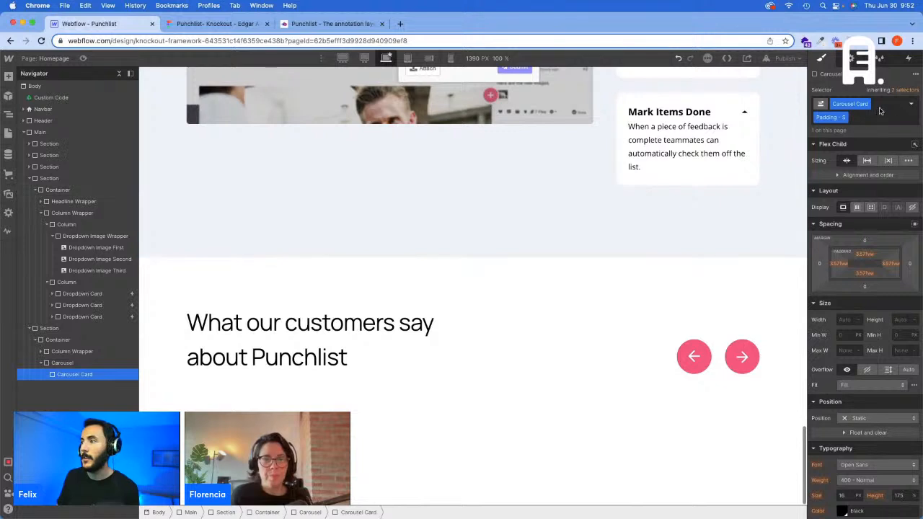
click(865, 118)
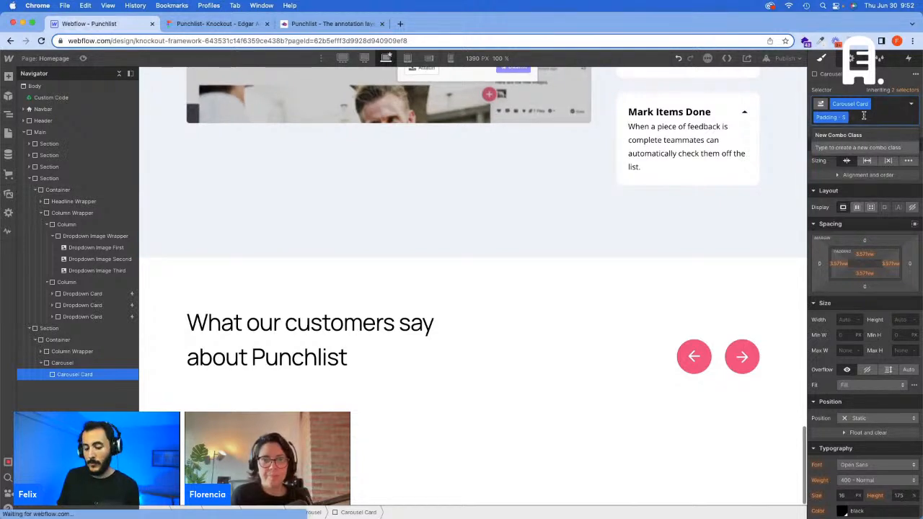
text(Full)
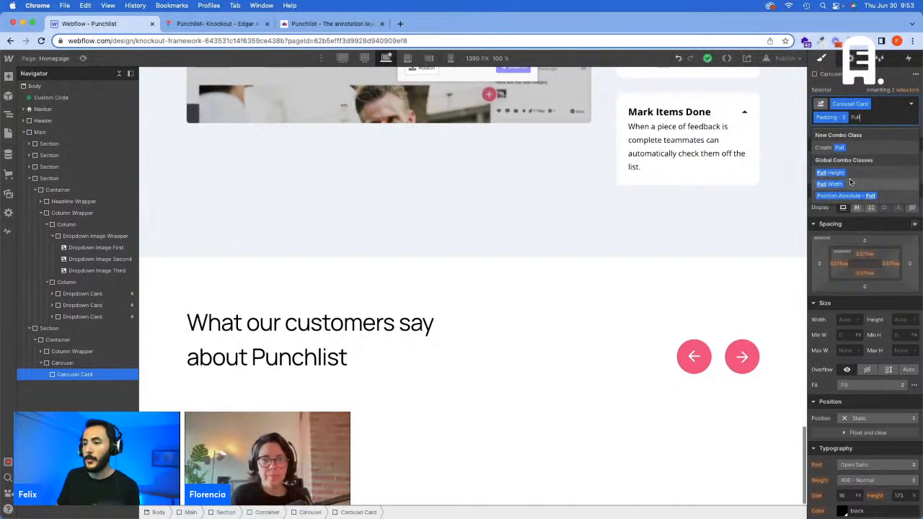
click(829, 184)
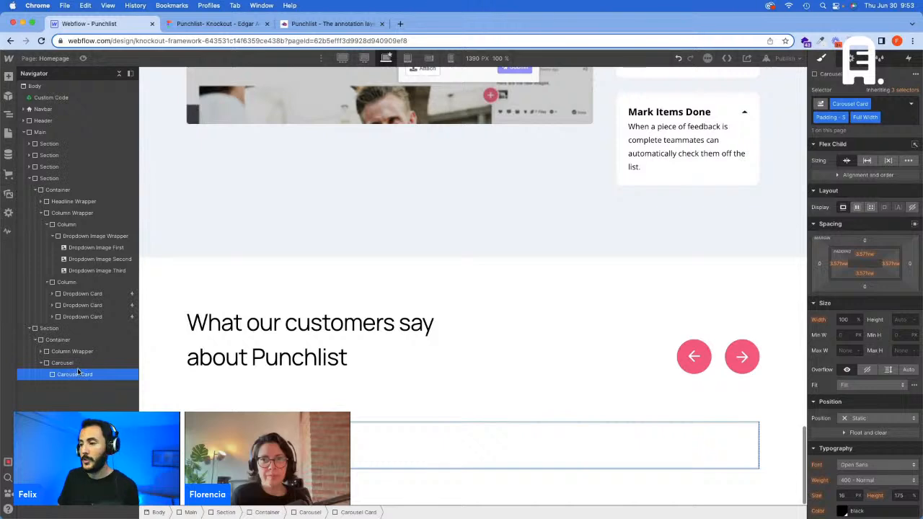
Step: Check the testimonial card's shadow in Figma, and in Webflow add a div block inside the Carousel with a new Box Shadow - Carousel class
click(218, 27)
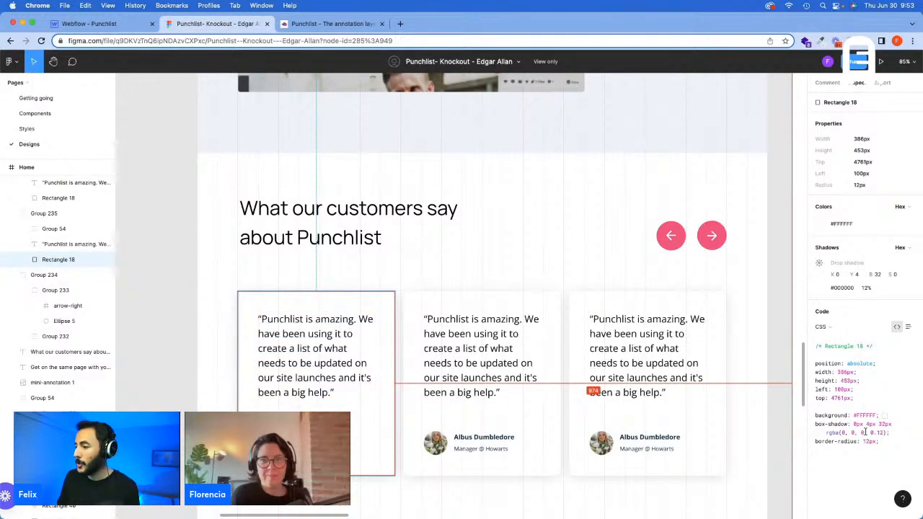
click(121, 25)
click(83, 362)
key(super+e)
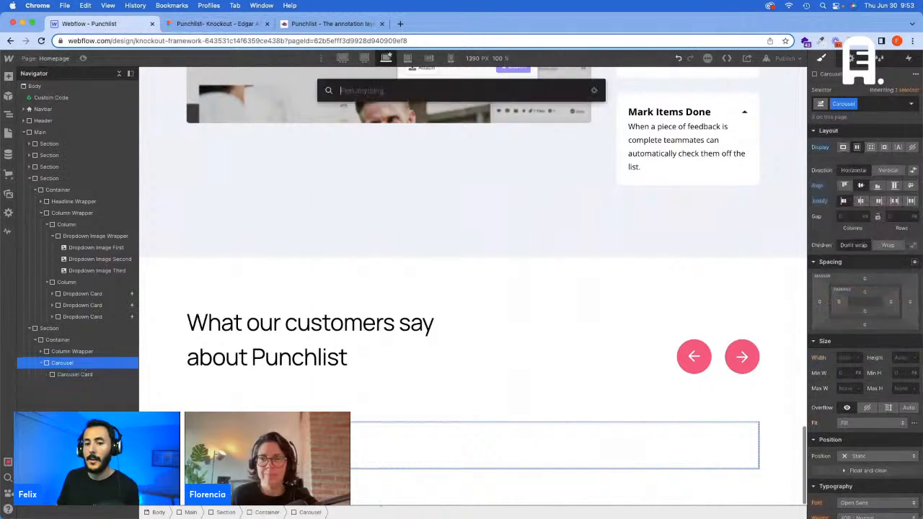
text(d)
key(Return)
key(super+Return)
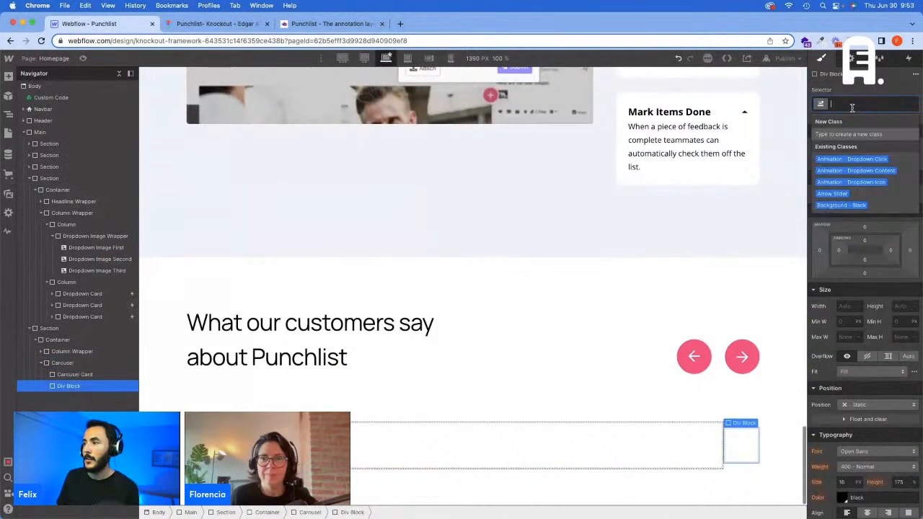
text(Box Shadow)
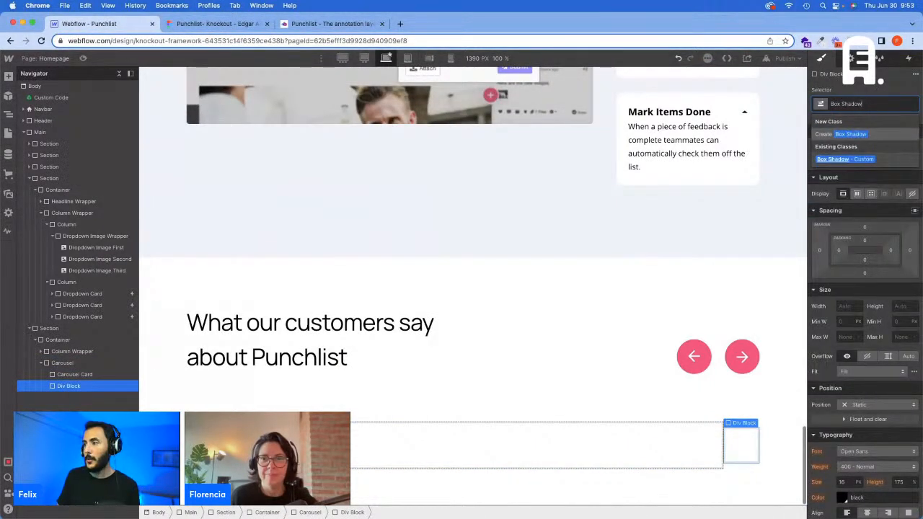
text( -)
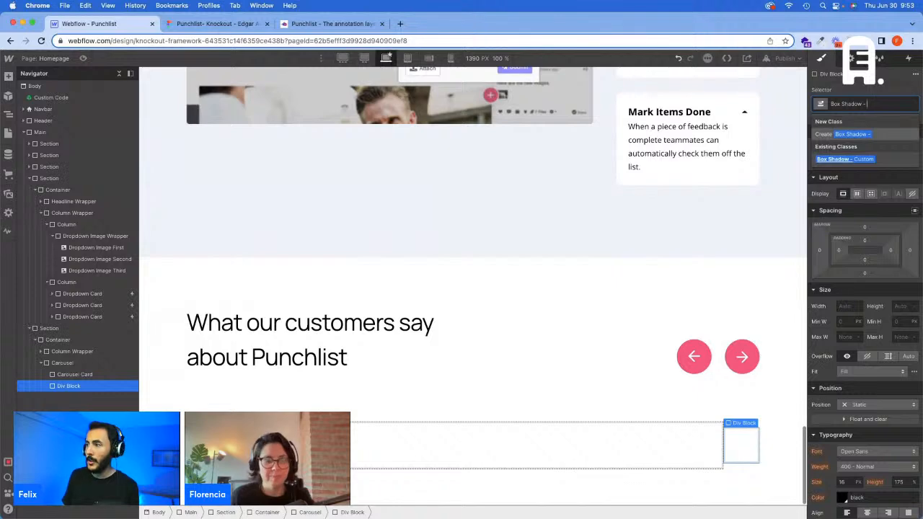
text( Carousel)
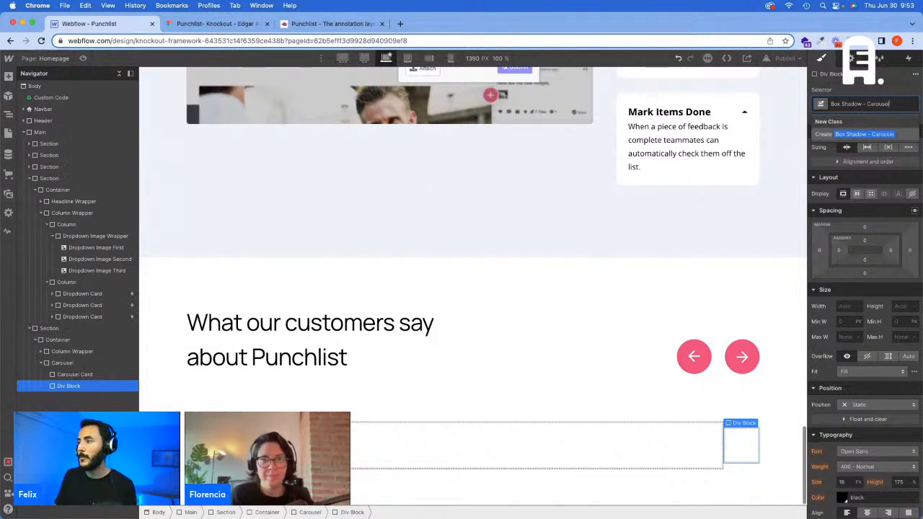
key(Return)
Step: Recheck the card in Figma, try the Box Shadow - Custom class on the extra div block in Webflow, and delete that block
click(217, 24)
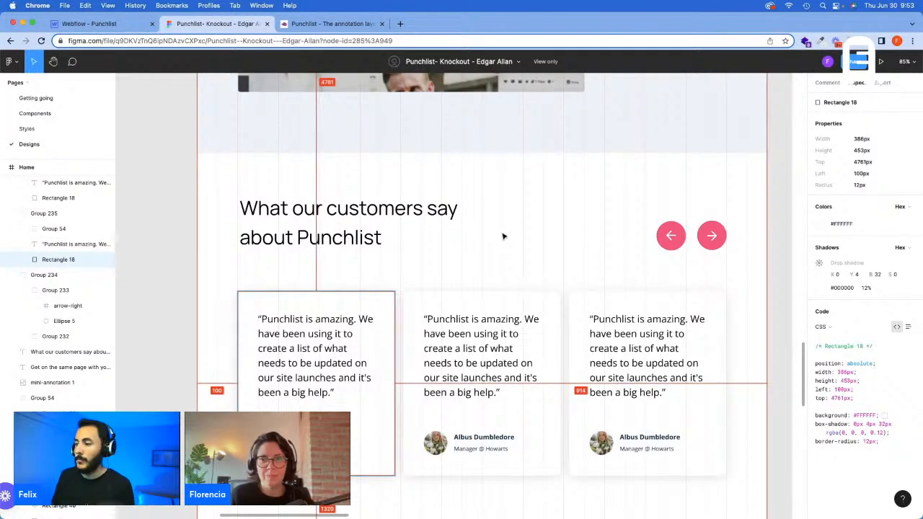
click(101, 23)
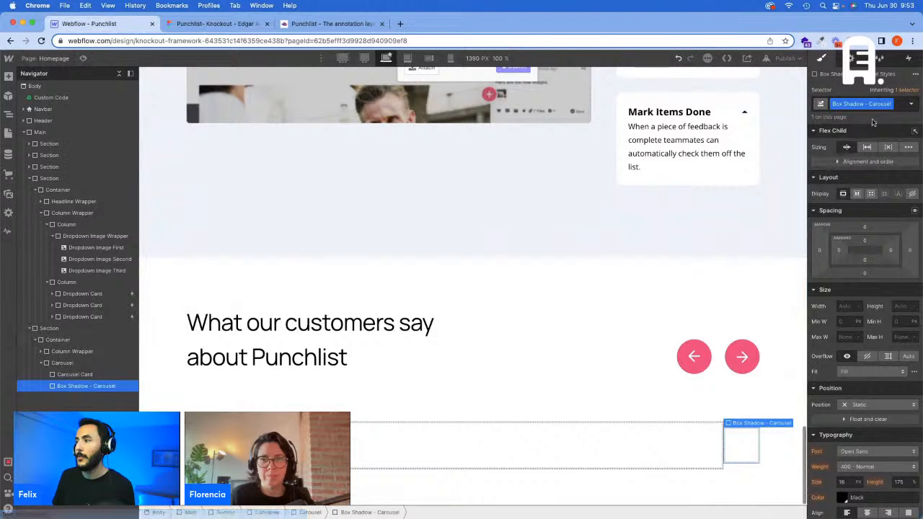
double_click(894, 105)
key(BackSpace)
text(Box Shadow - C)
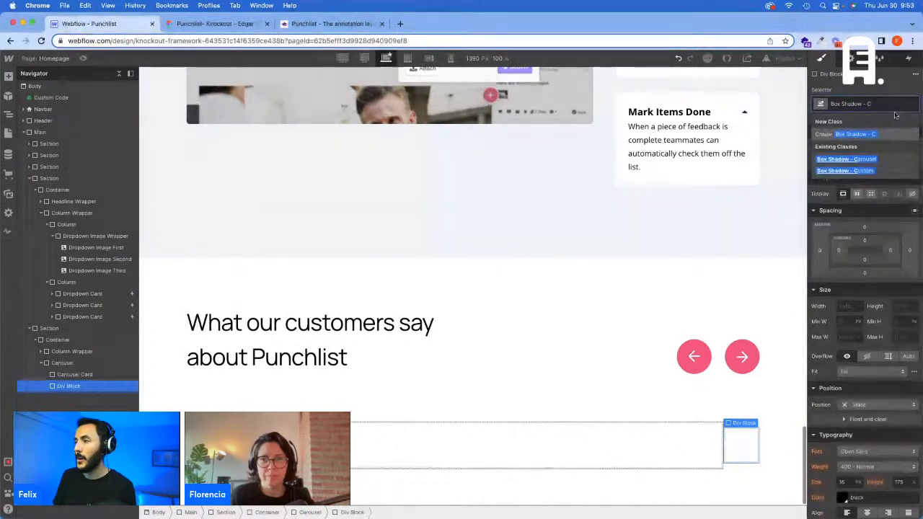
click(845, 170)
scroll(879, 433, down, 5)
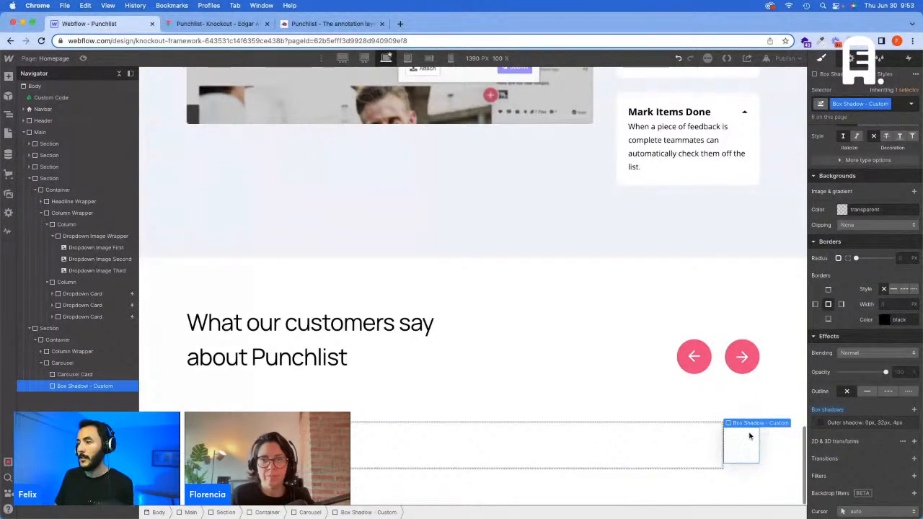
key(Delete)
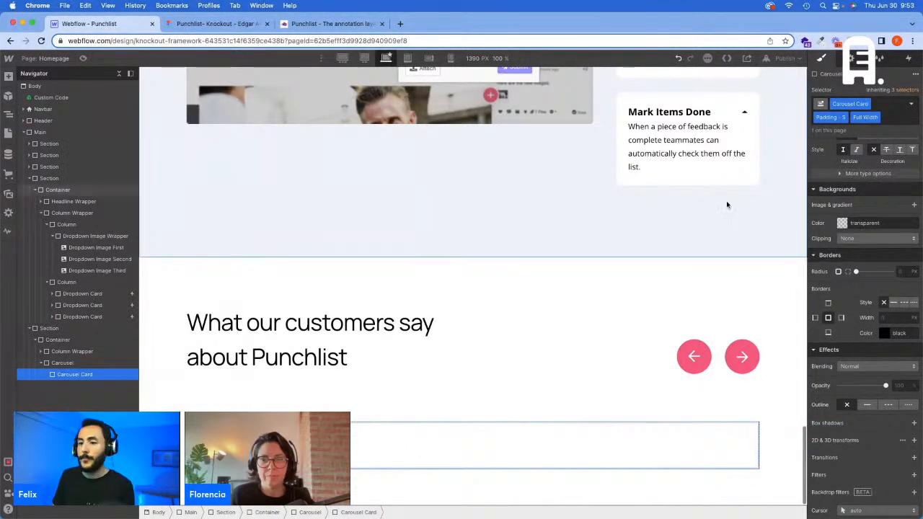
Step: Add the existing Box Shadow - Custom class to the Carousel Card
click(893, 111)
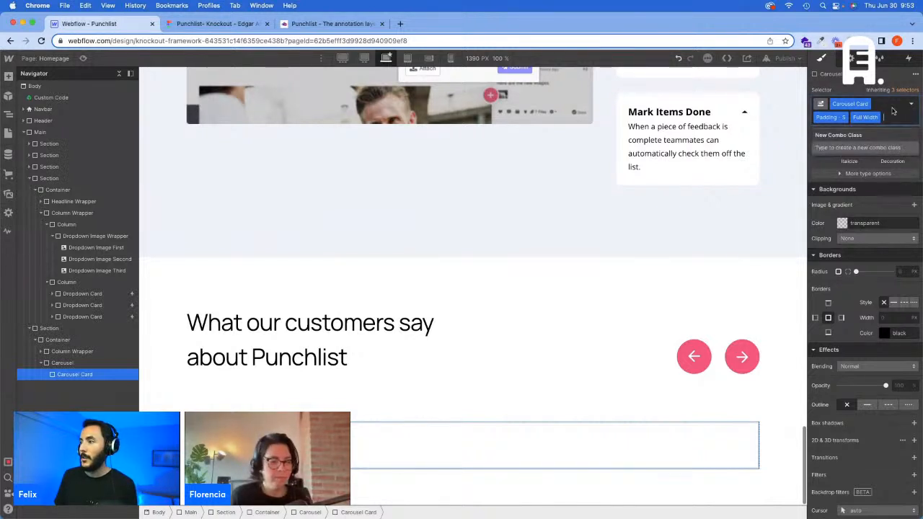
text(Box SH)
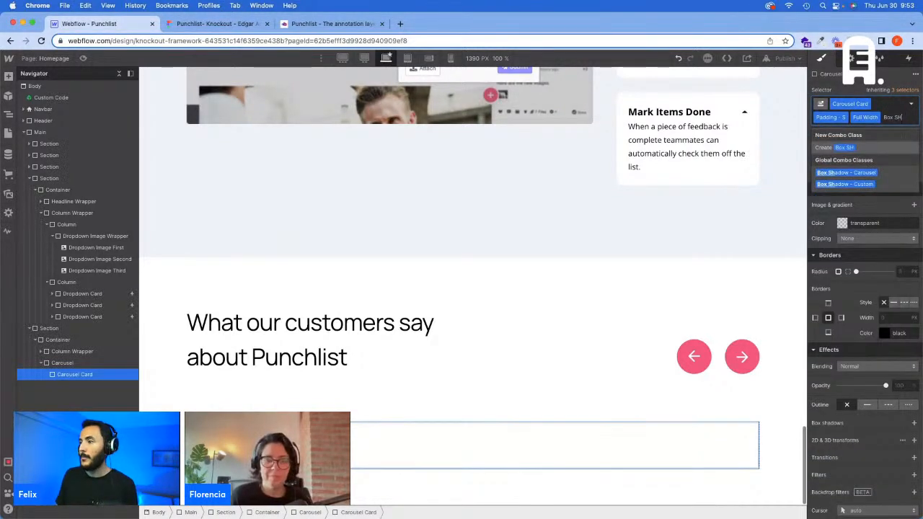
key(Down)
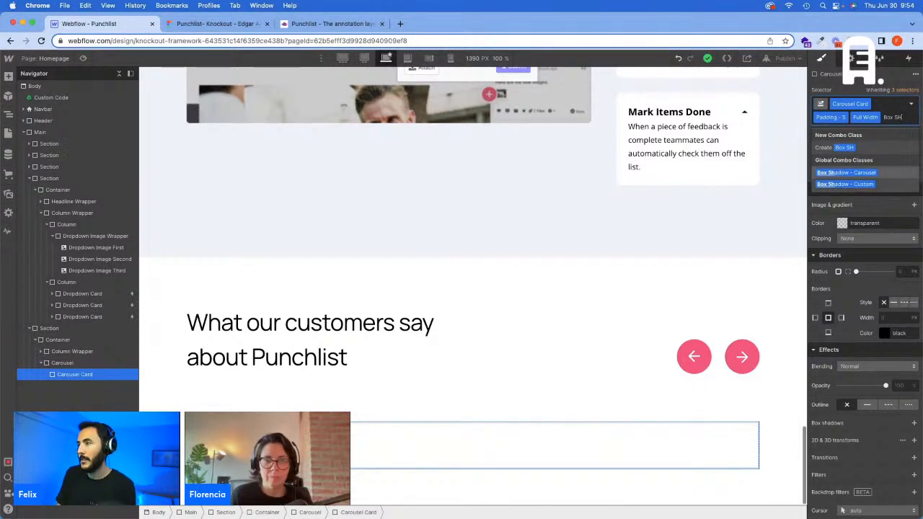
key(BackSpace)
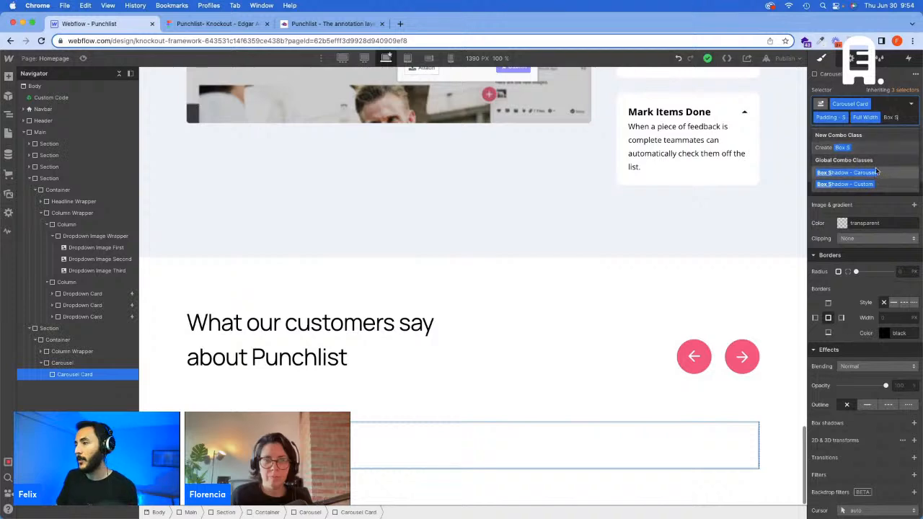
click(859, 186)
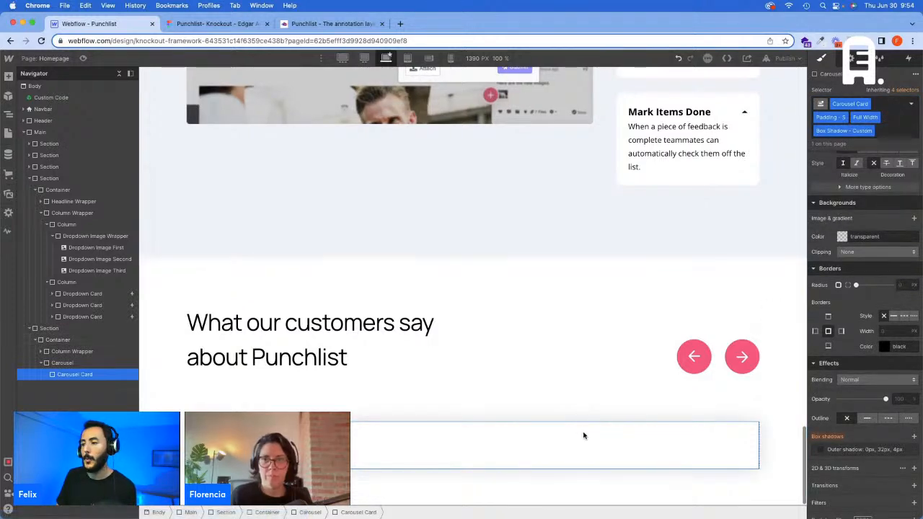
Step: Check the card's corners in Figma and add the Border Radius - 12 class to the Wrapper around the arrows in Webflow
click(598, 354)
key(ctrl+Tab)
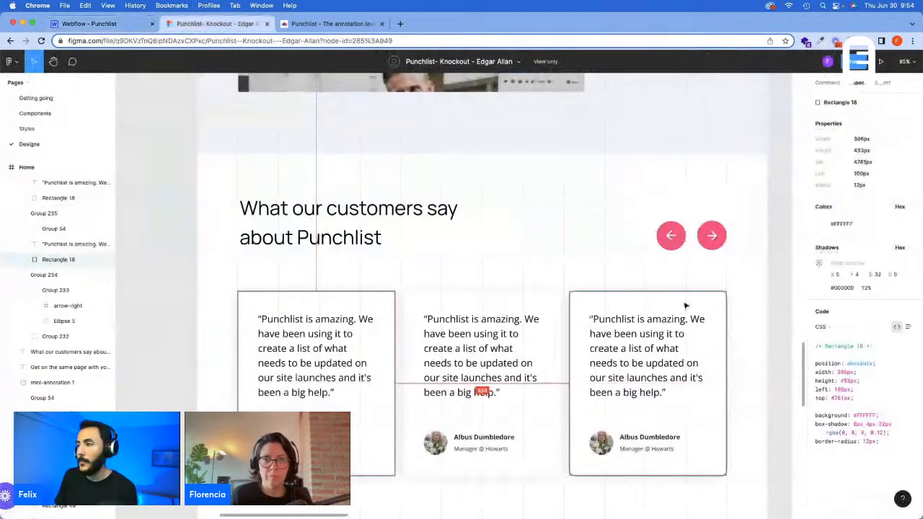
key(ctrl+shift+Tab)
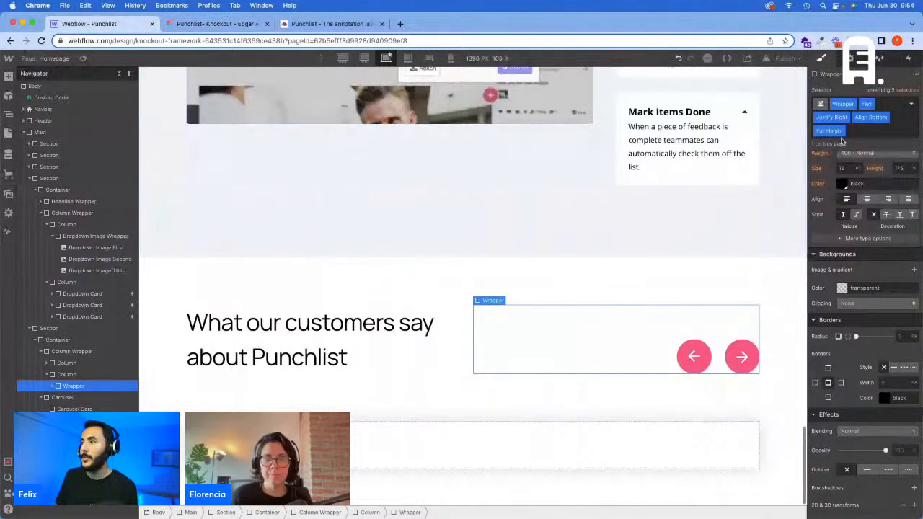
click(880, 131)
text(Border)
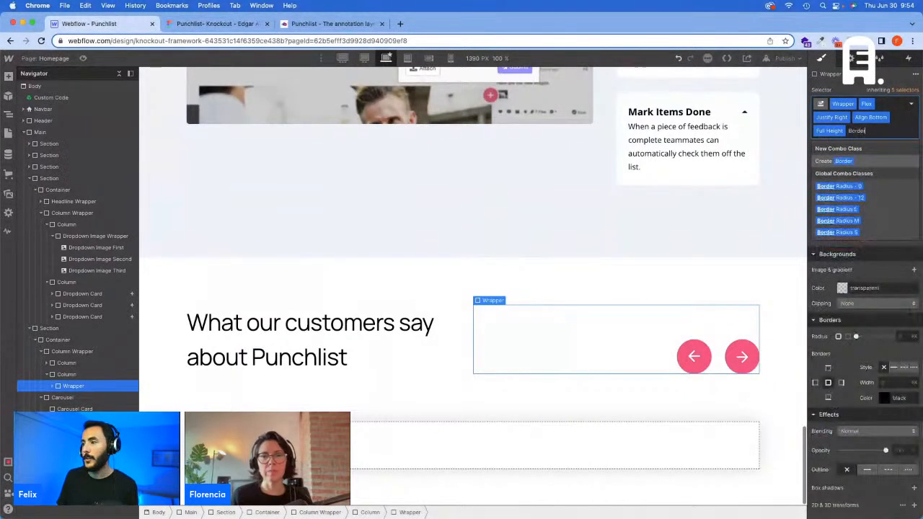
click(840, 196)
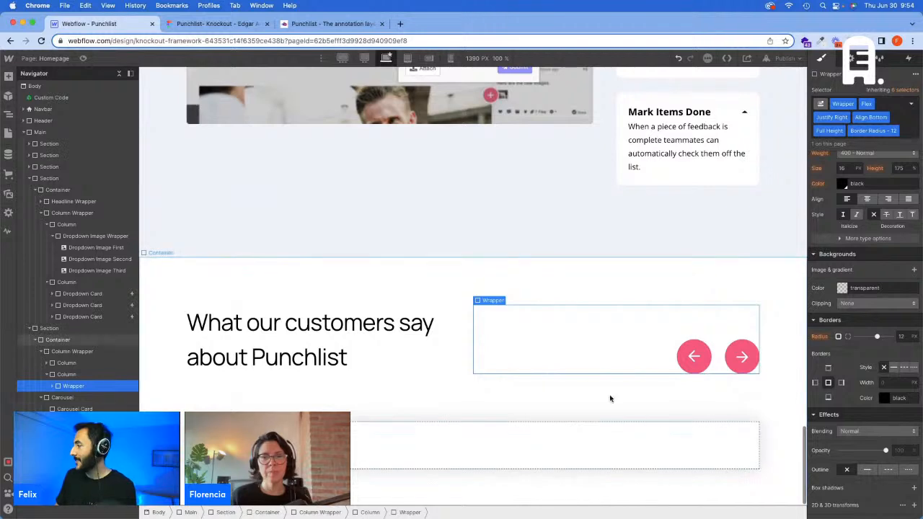
Step: Reselect the Carousel Card and undo the border radius class added to the arrows' Wrapper
click(405, 416)
click(462, 445)
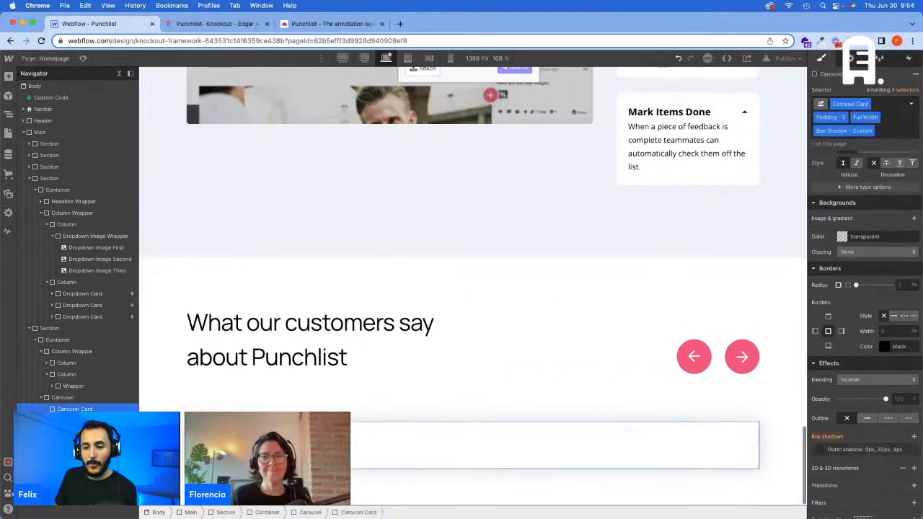
scroll(894, 224, up, 5)
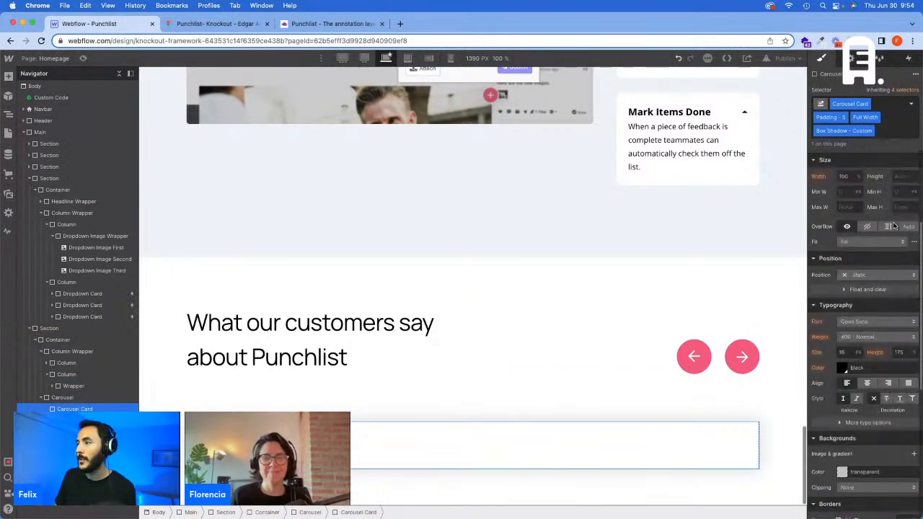
click(136, 397)
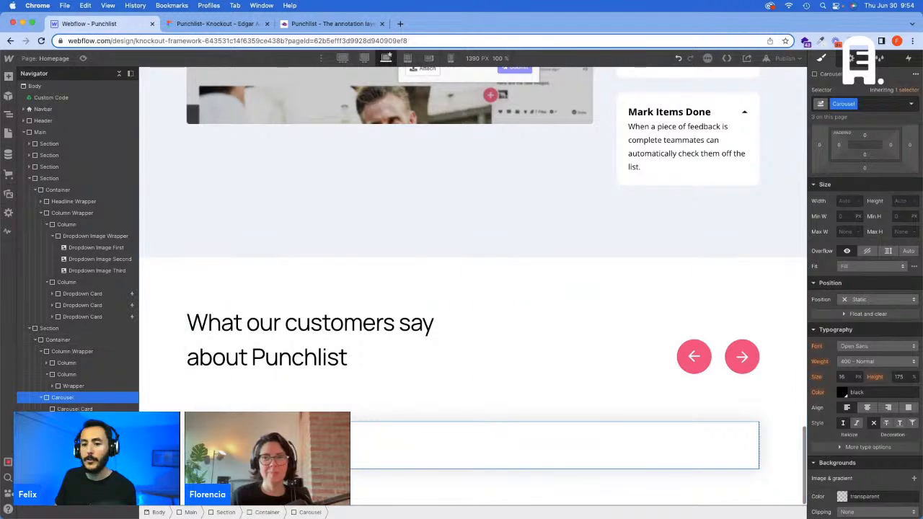
click(134, 407)
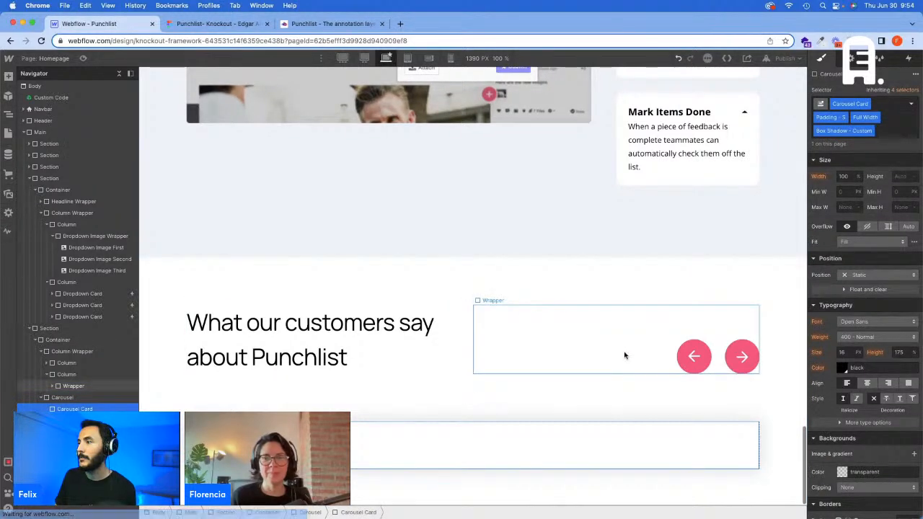
key(super+z)
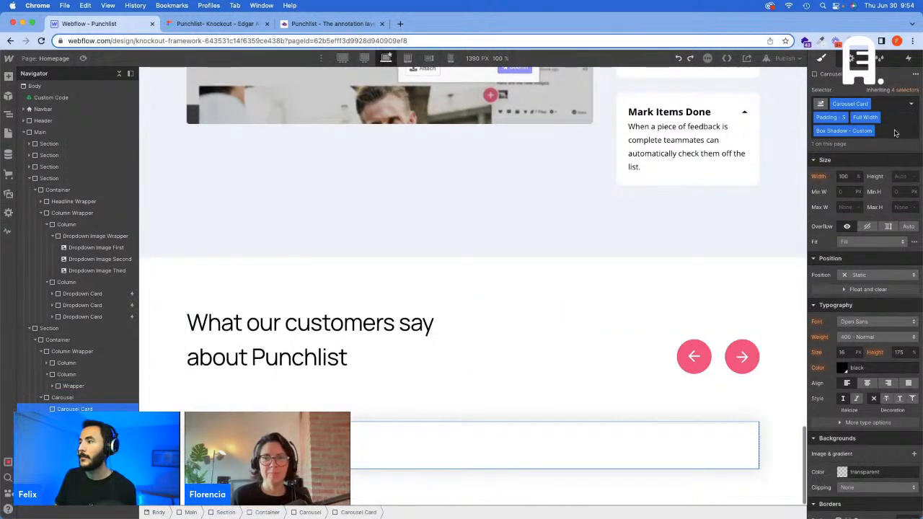
Step: Add the existing Border Radius - 12 class to the Carousel Card
click(894, 133)
text(Border)
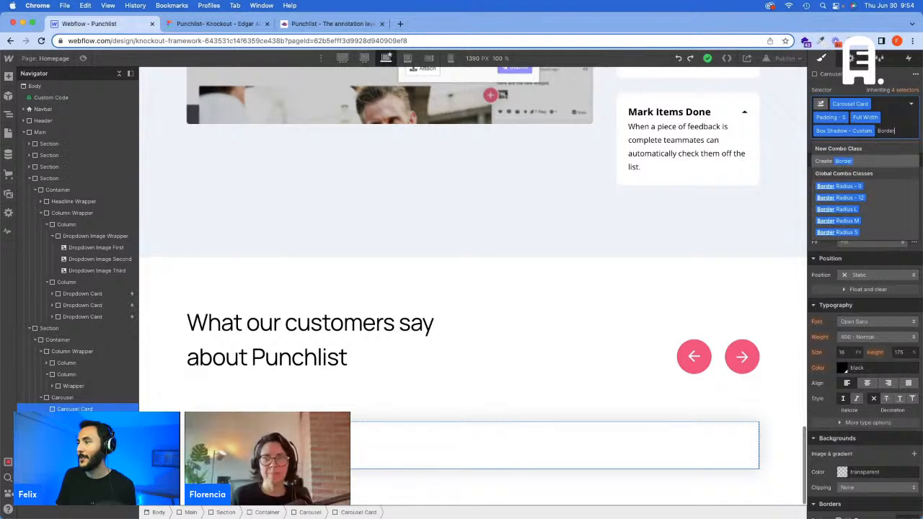
key(Escape)
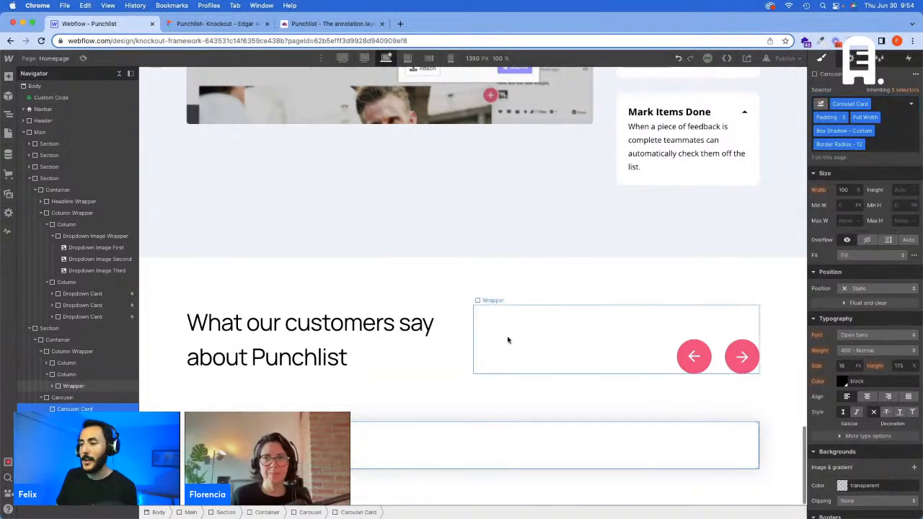
click(508, 340)
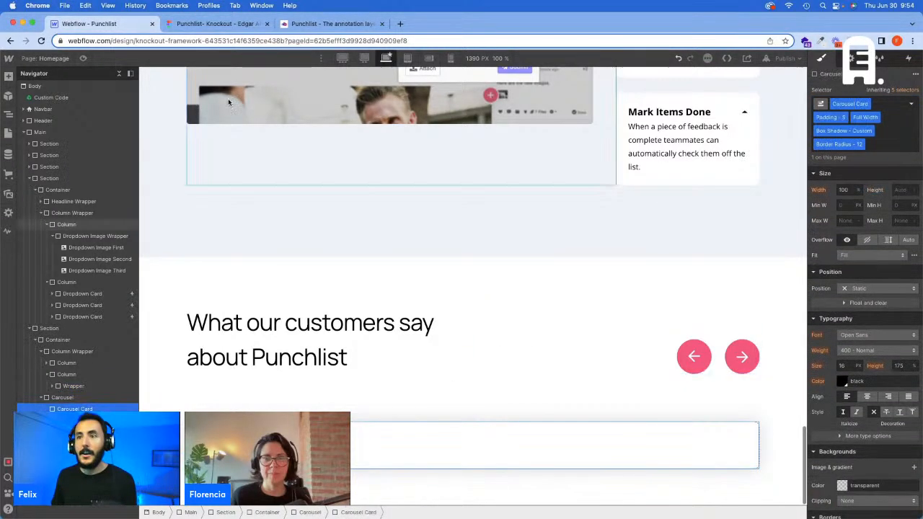
Step: Switch to Figma, inspect the first testimonial card's quote text and copy its content
click(202, 23)
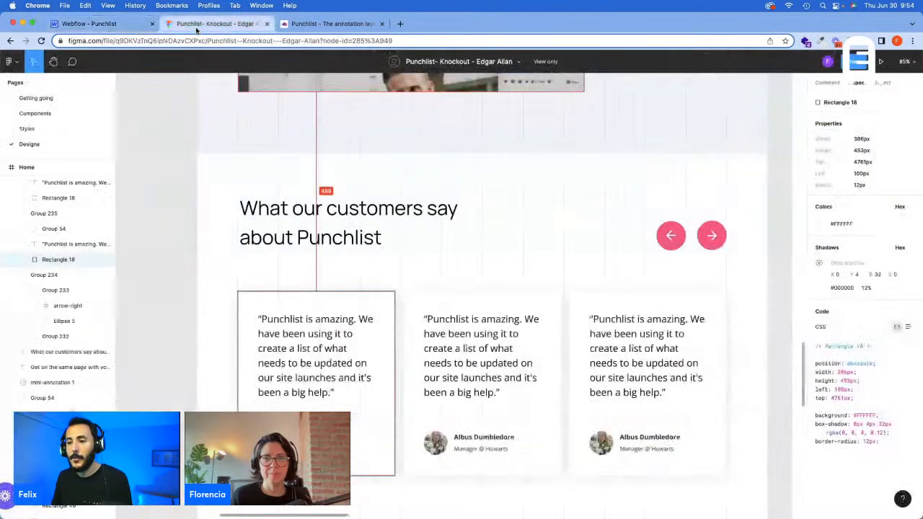
click(280, 328)
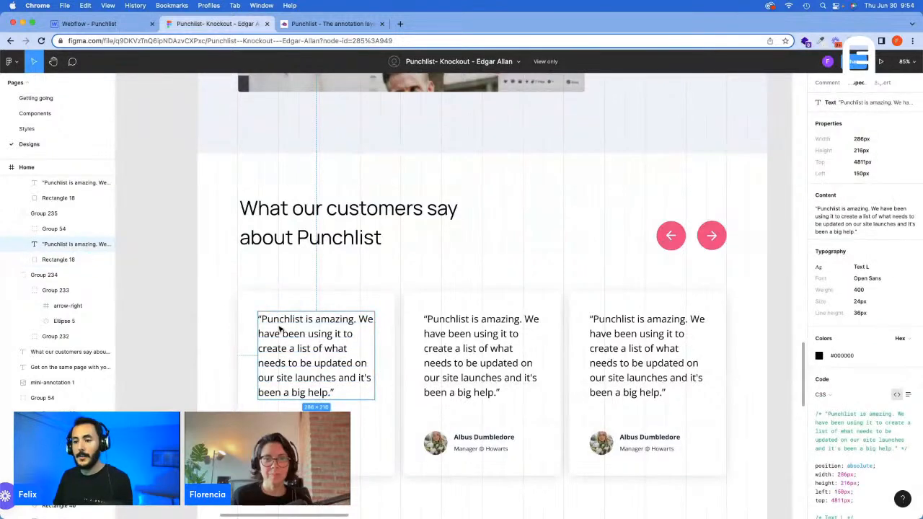
click(844, 214)
Step: Return to Webflow, add a div block inside the Carousel Card and give it the existing Text Wrapper class
click(87, 23)
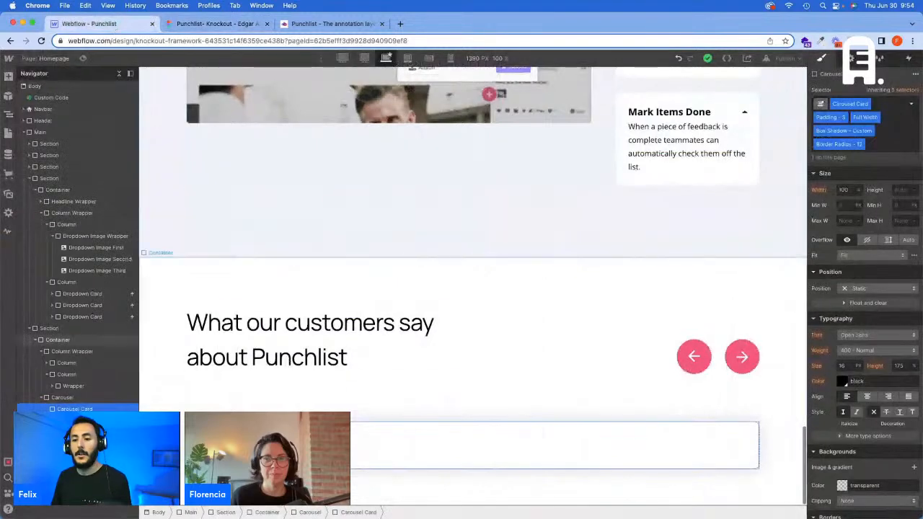
key(super+e)
text(d)
key(Return)
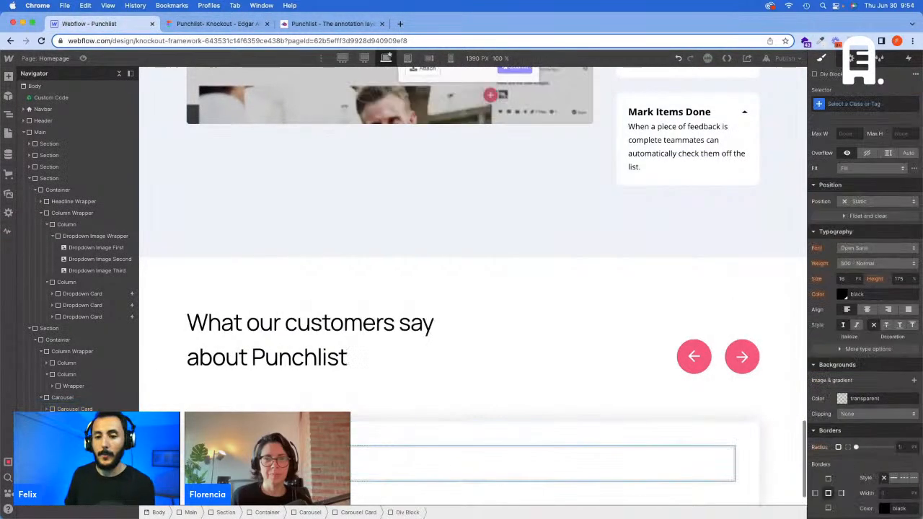
key(super+Return)
text(Text Wrapper)
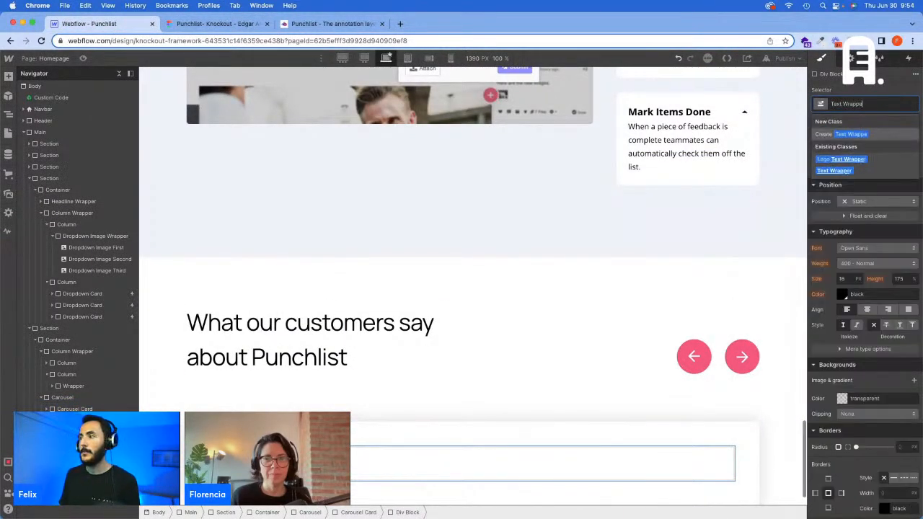
key(Return)
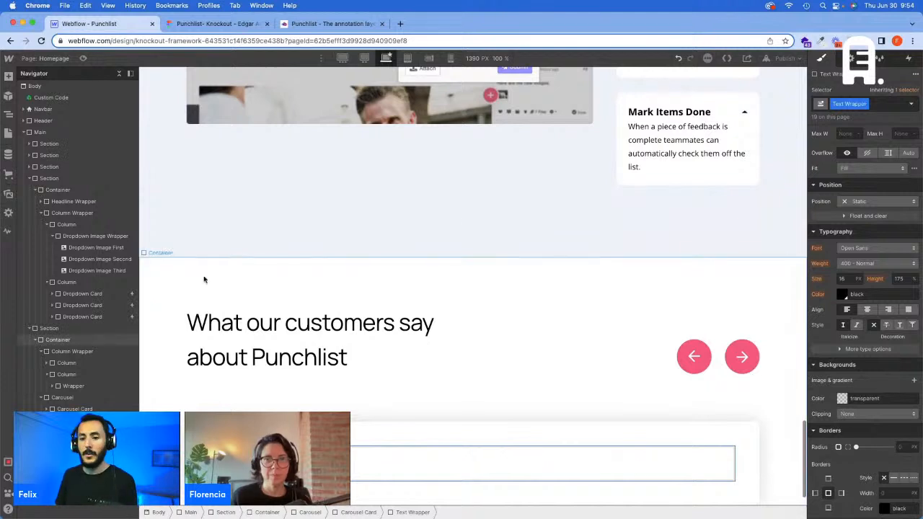
Step: Add a text block inside the Carousel Card's Text Wrapper
key(super+e)
text(te)
click(365, 161)
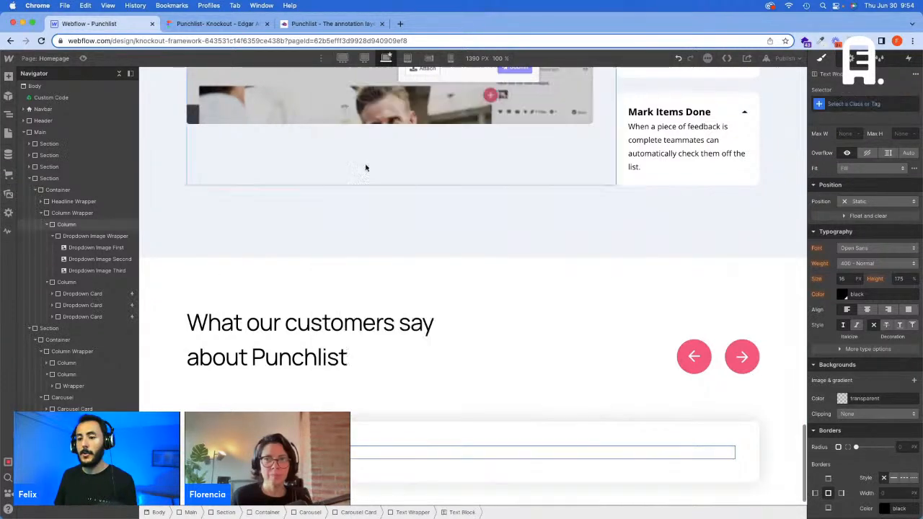
Step: Paste the copied testimonial quote into the text block and apply the existing Text L class, checking its text style in Figma
key(super+v)
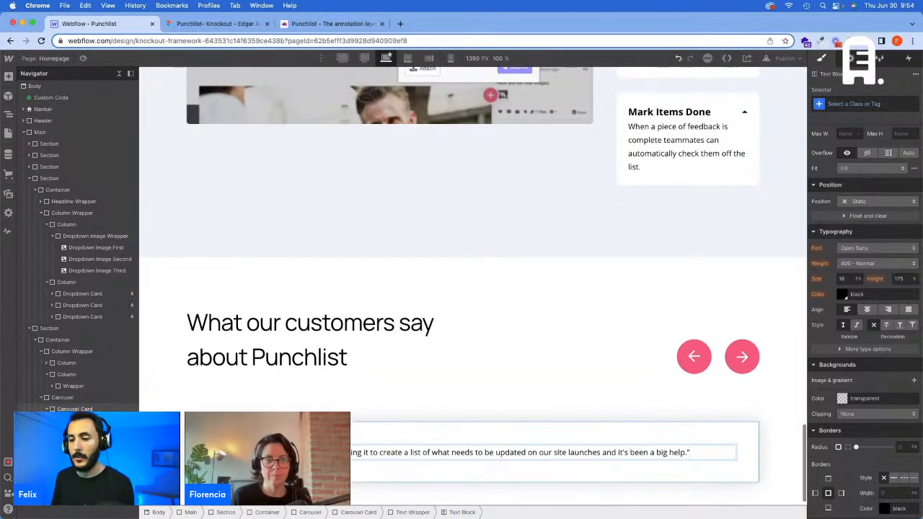
key(Escape)
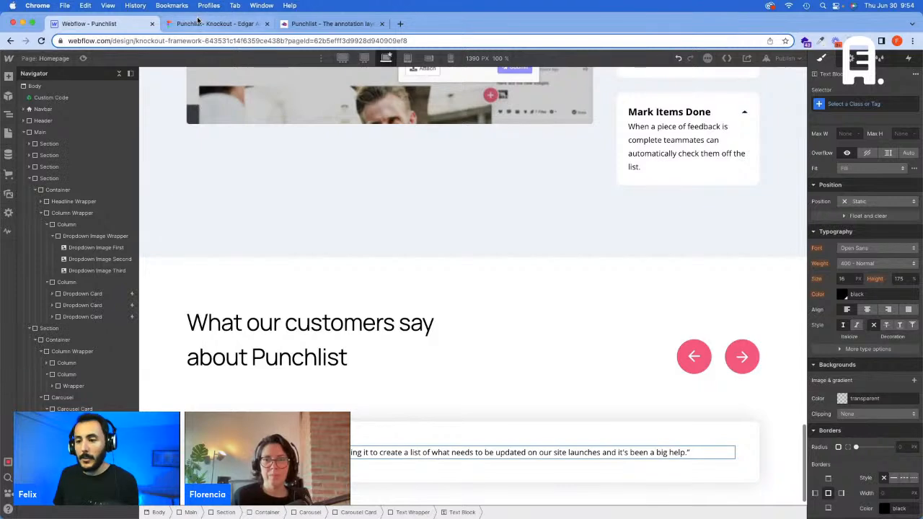
click(198, 23)
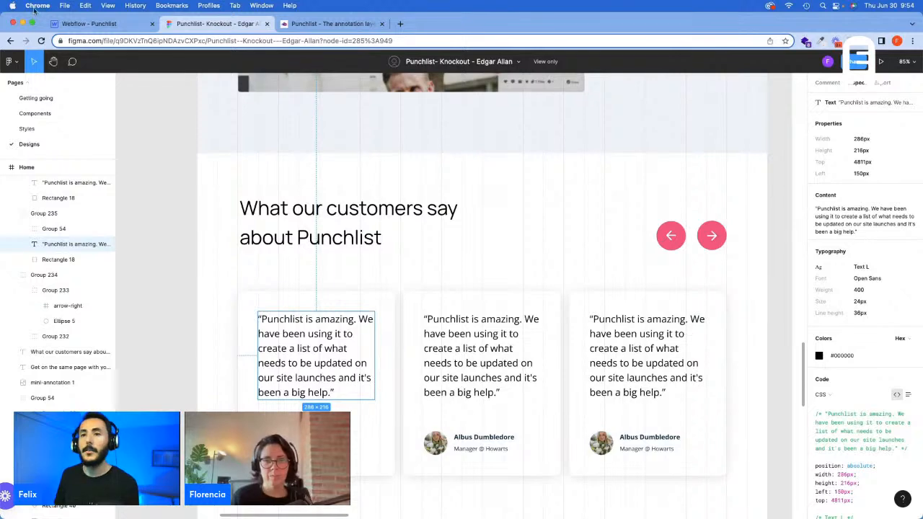
click(87, 24)
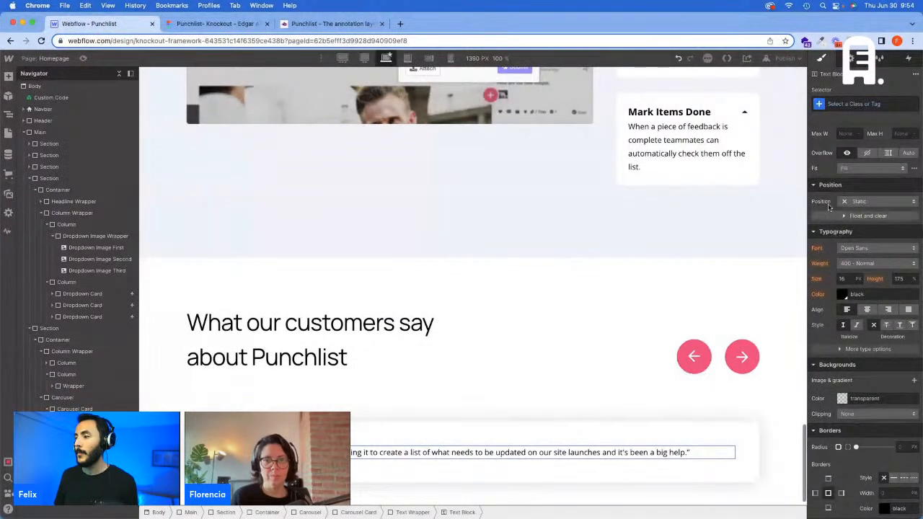
click(857, 104)
text(Text L)
key(Return)
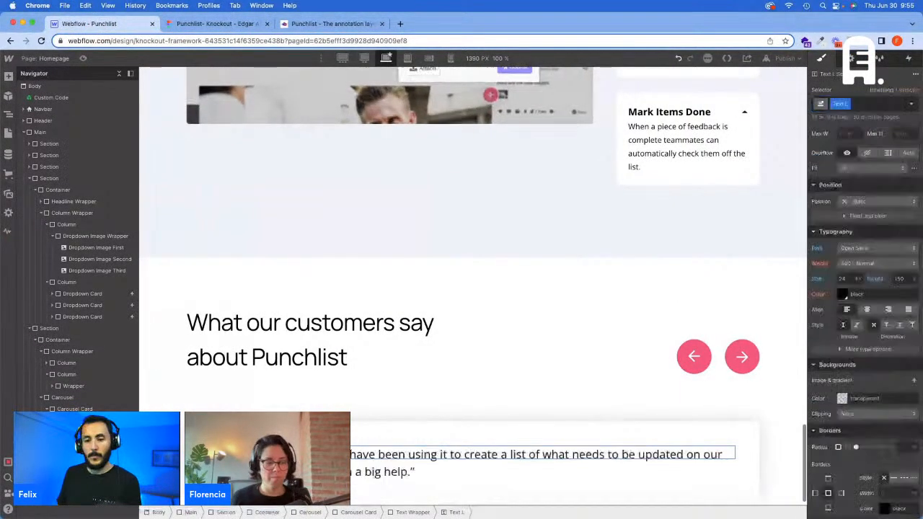
Step: Select the Carousel Card, check the testimonial card layout in Figma, and add a div block inside the card below the quote
click(97, 409)
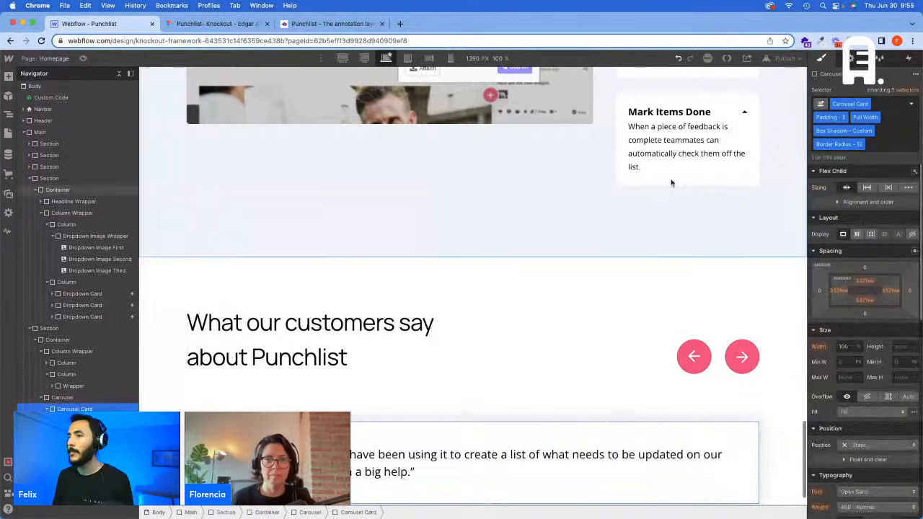
click(217, 23)
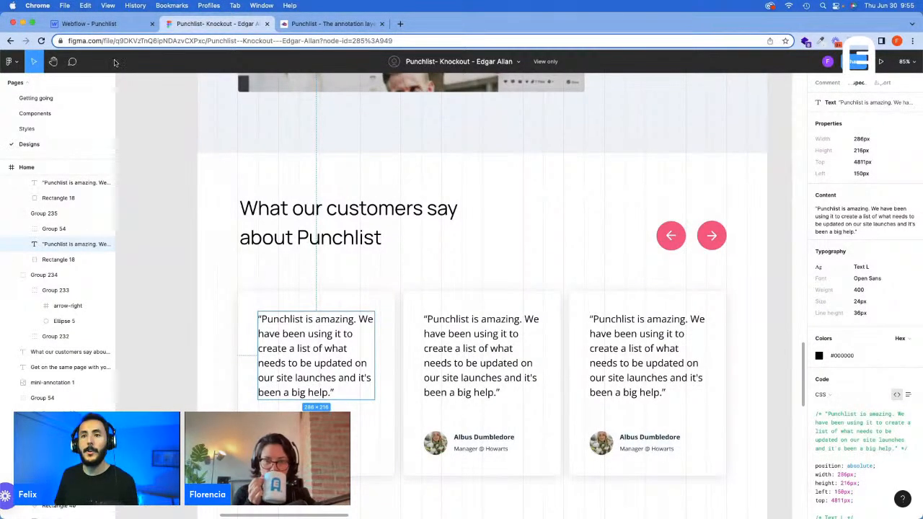
click(88, 23)
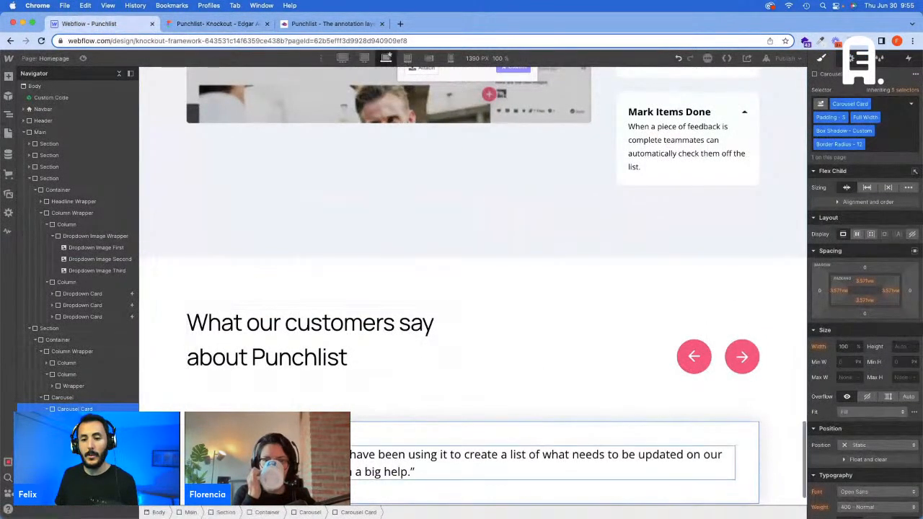
key(super+e)
text(d)
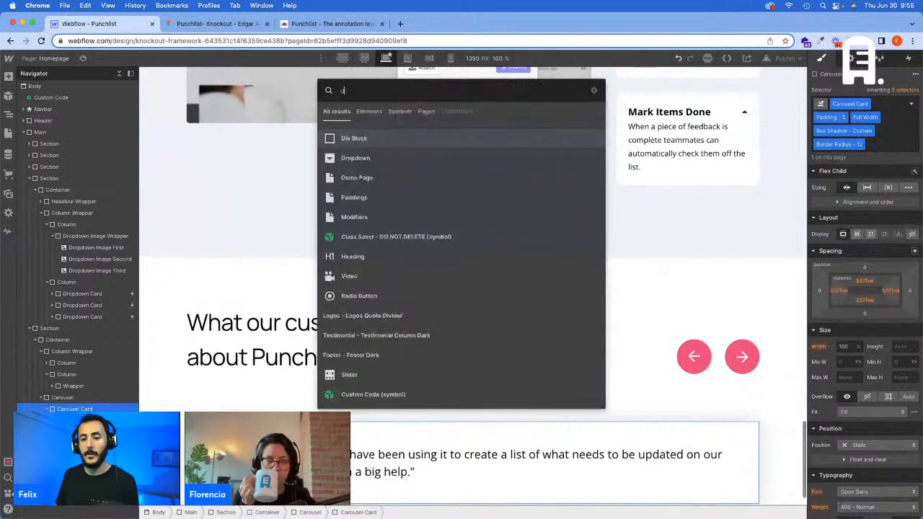
key(Return)
Step: Create a Margin Bottom - 76 class on the new div block and set its bottom margin to 76 px
click(853, 104)
text(M)
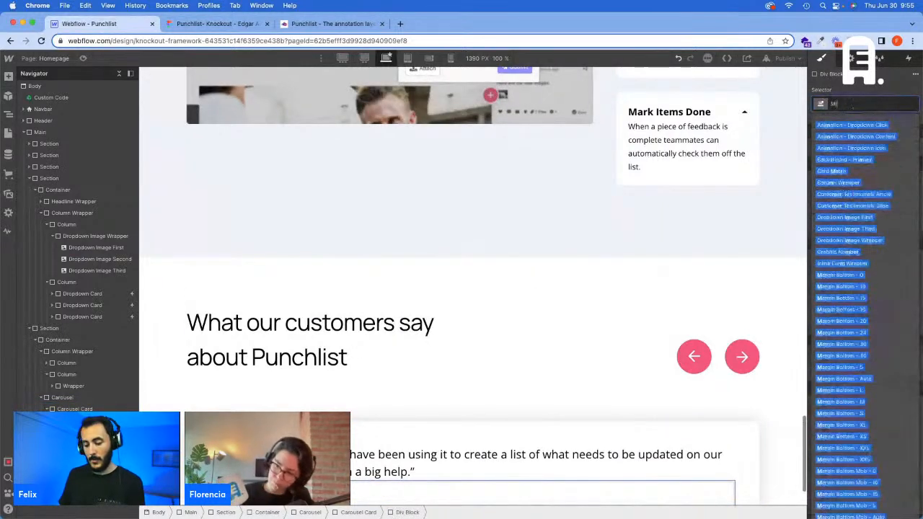
text(argin B)
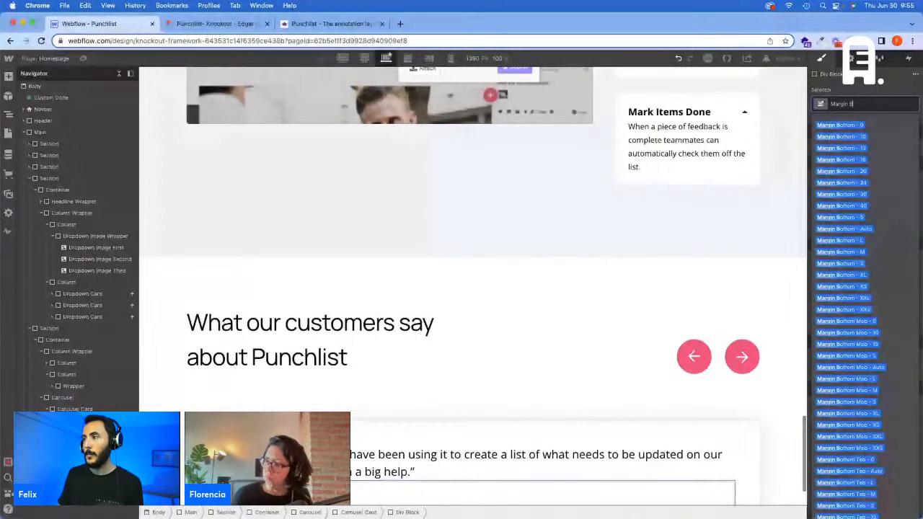
text(ottom - 76)
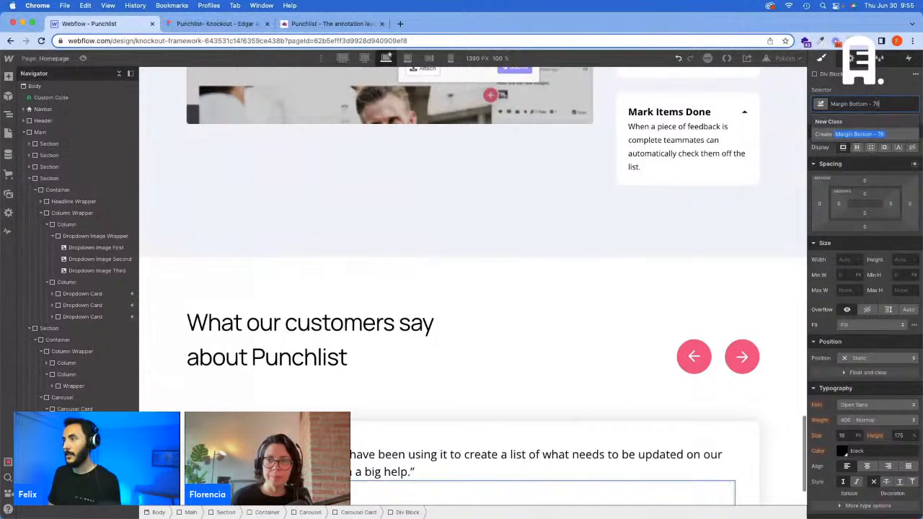
key(Return)
click(865, 228)
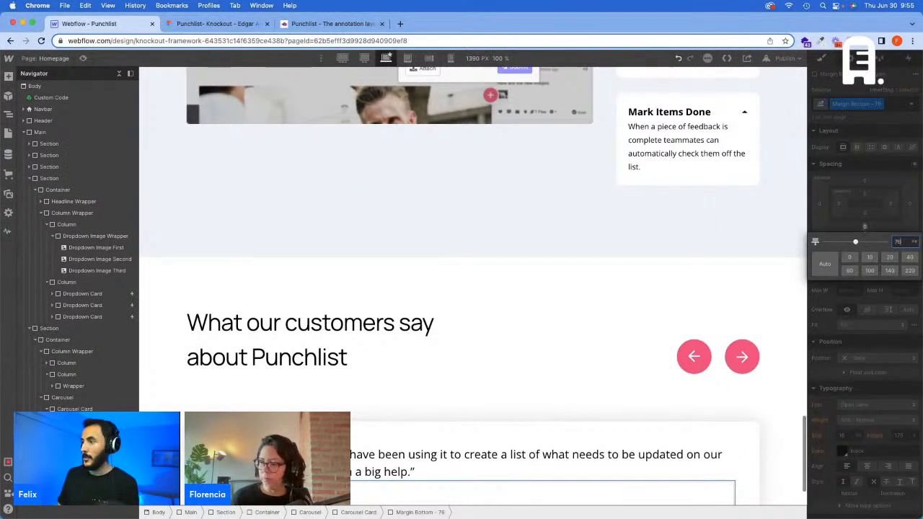
key(Return)
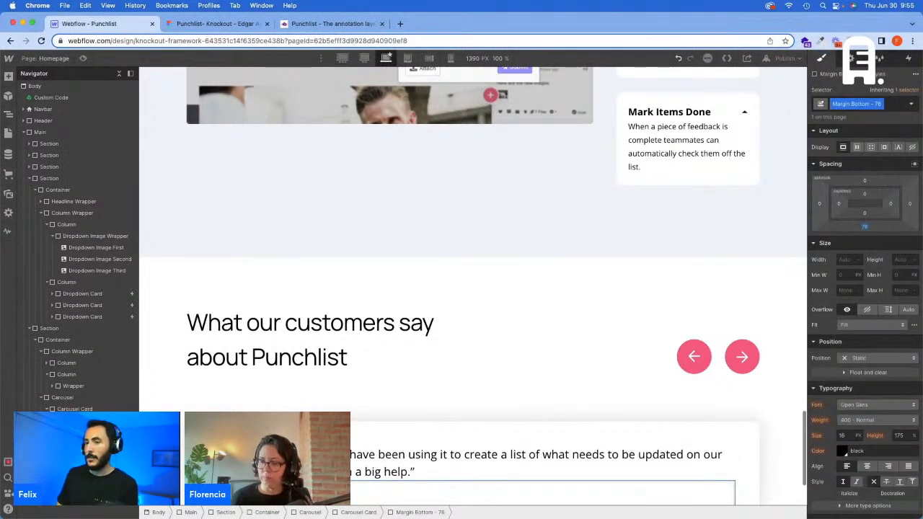
Step: Set the Margin Bottom - 76 class's bottom margin to 5.277vw at the 1440 px breakpoint
click(365, 59)
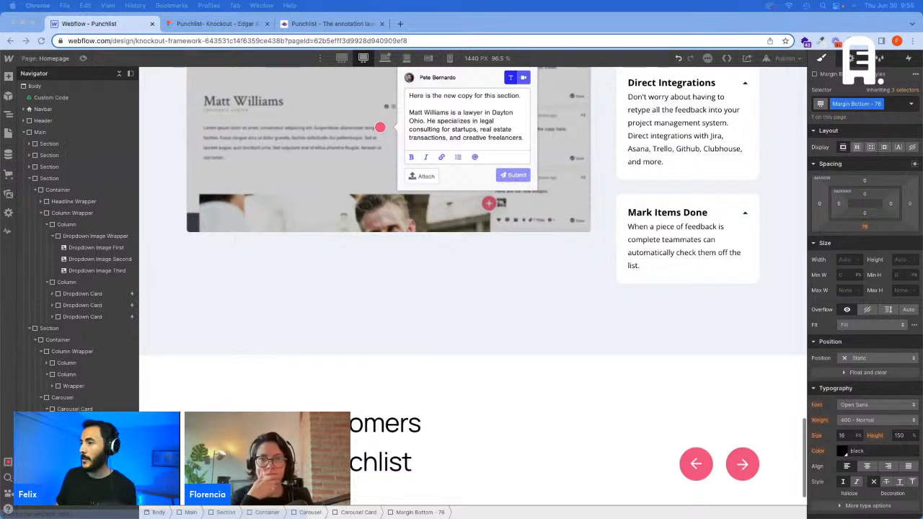
click(864, 227)
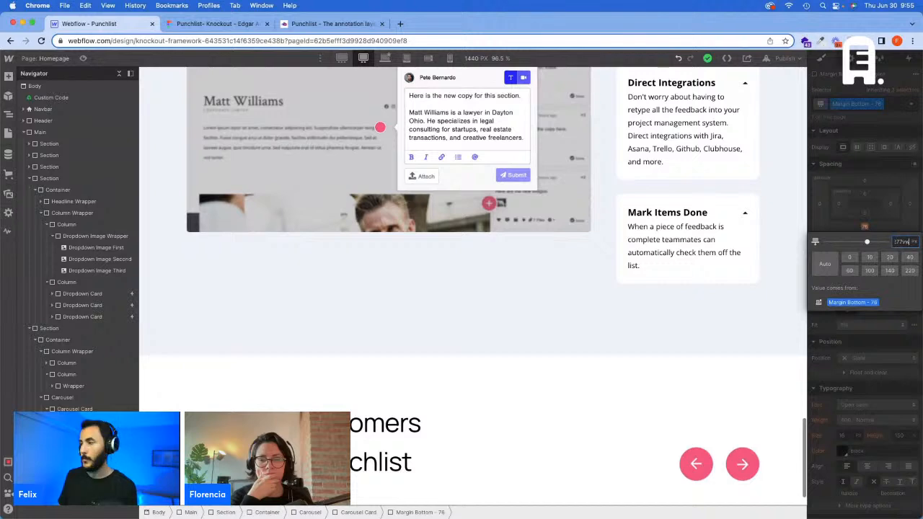
key(Return)
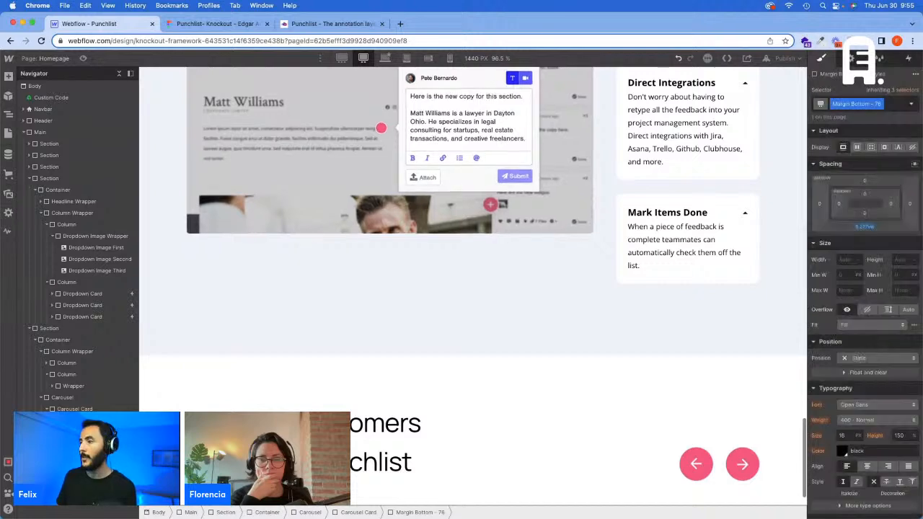
Step: Set the Margin Bottom - 76 class's bottom margin to 101.3 px at the 1920 px breakpoint
click(342, 58)
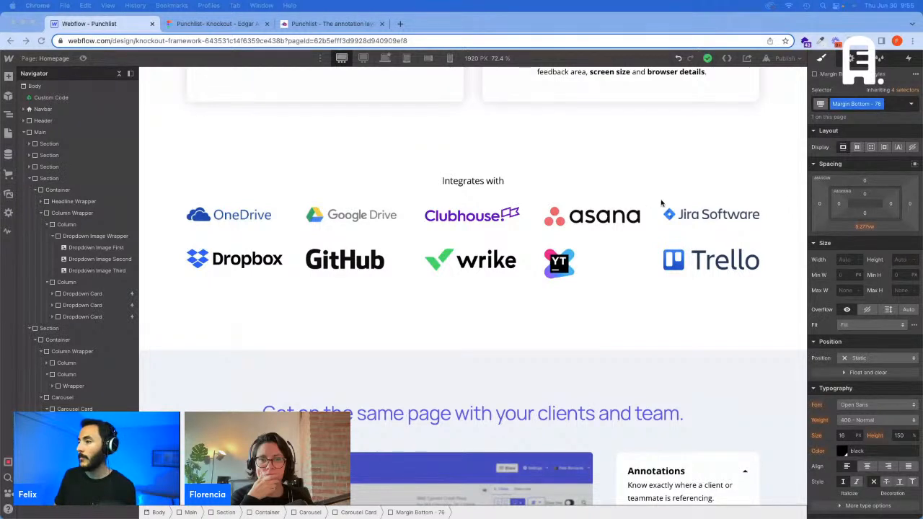
click(865, 225)
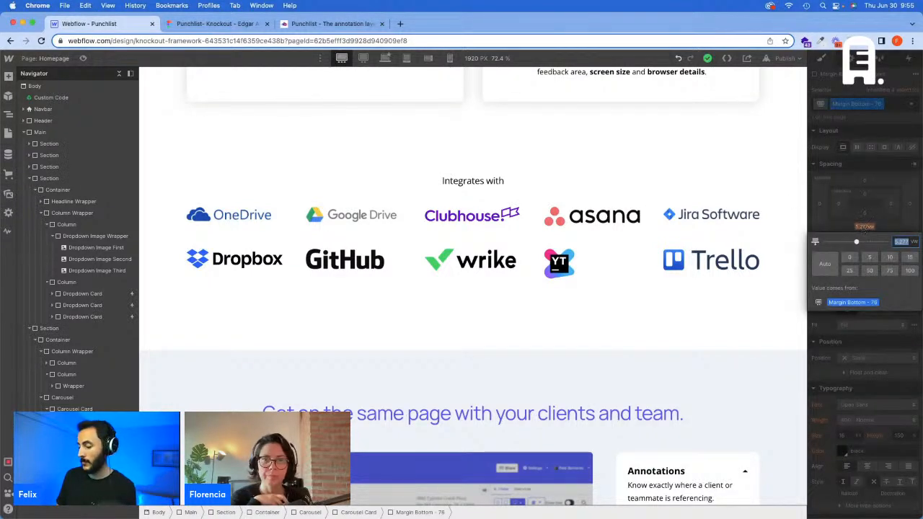
text(101,3)
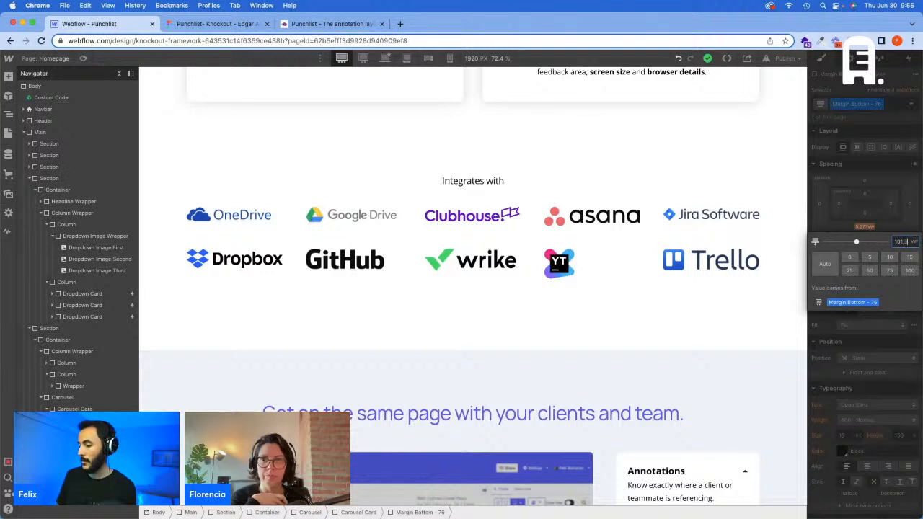
key(Return)
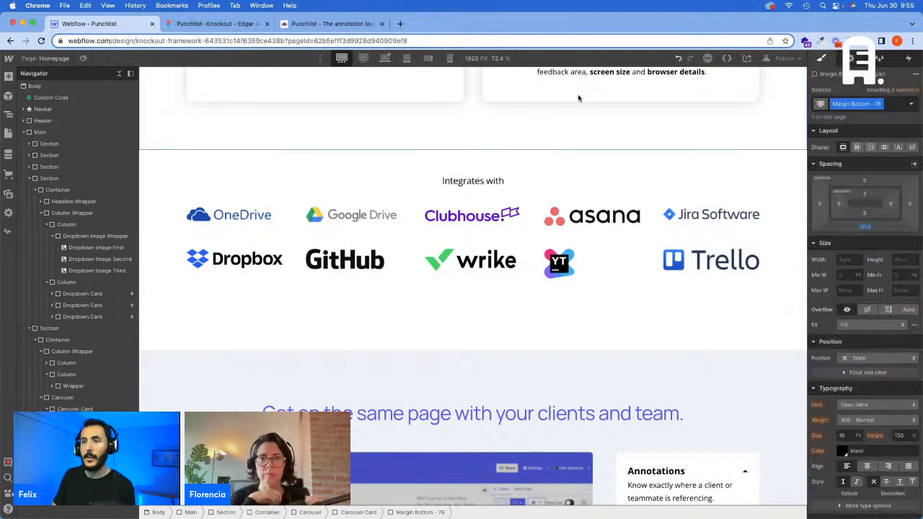
Step: Return to the base breakpoint and select the Carousel Card
click(385, 58)
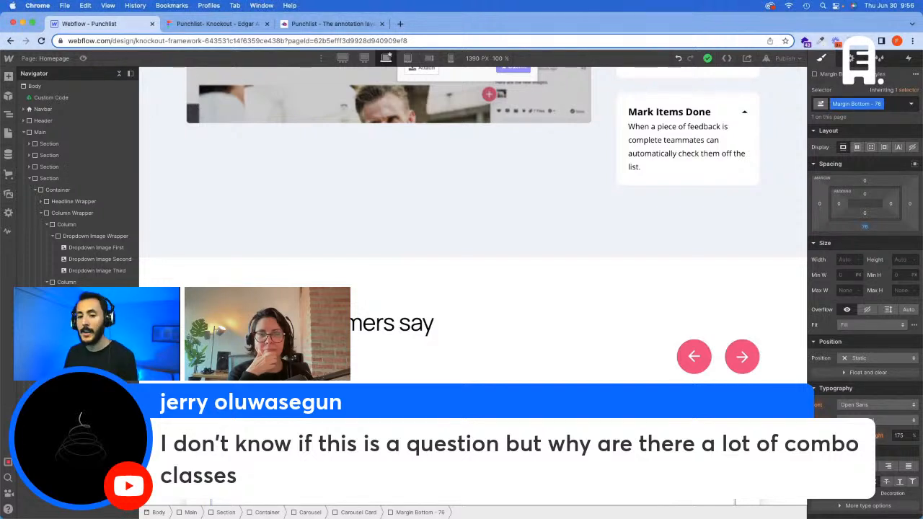
click(81, 441)
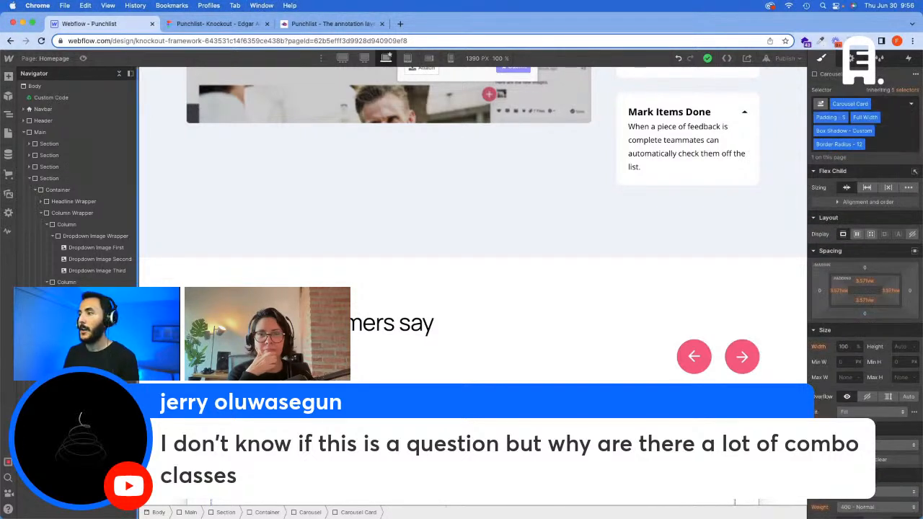
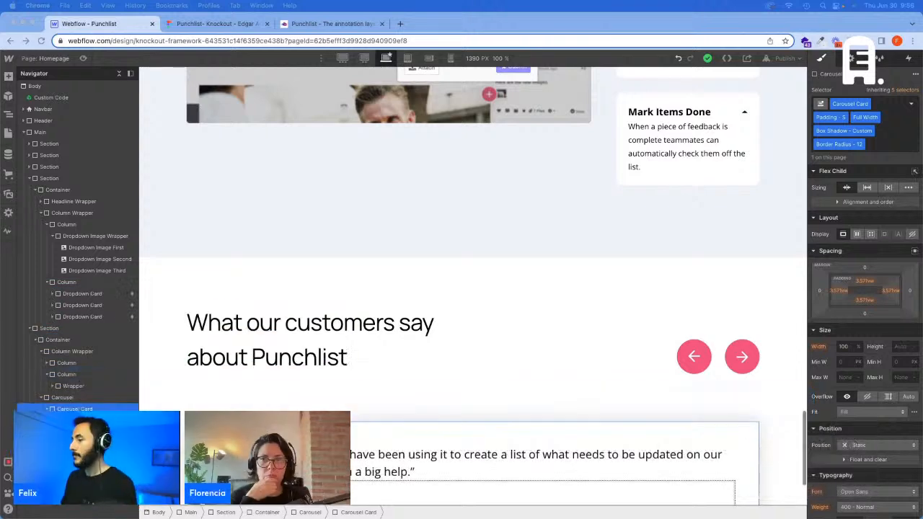
Step: Delete the empty Margin Bottom - 76 div block and apply the Margin Bottom - 76 class to the quote's Text Wrapper
scroll(418, 420, down, 3)
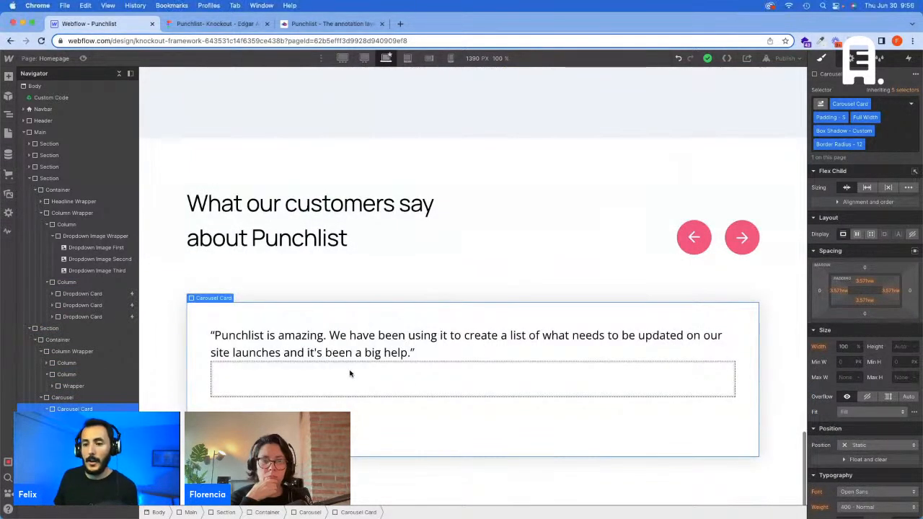
click(360, 381)
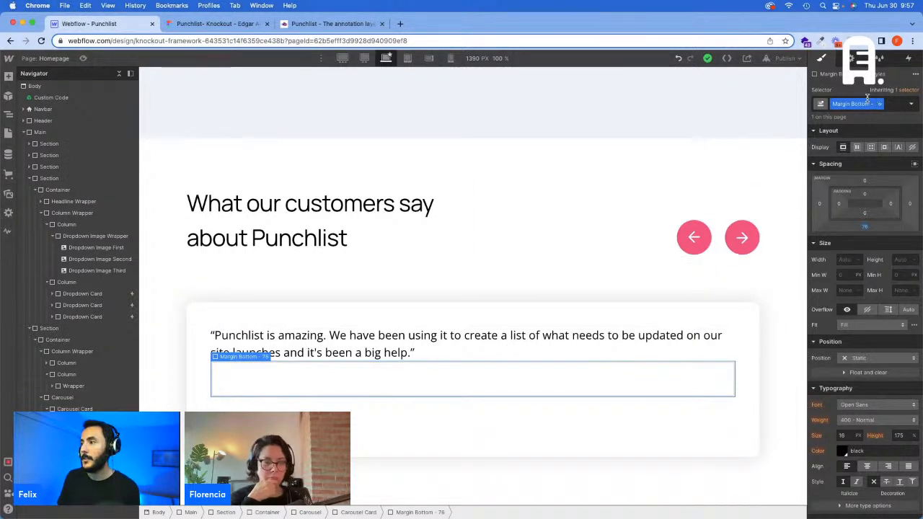
key(Delete)
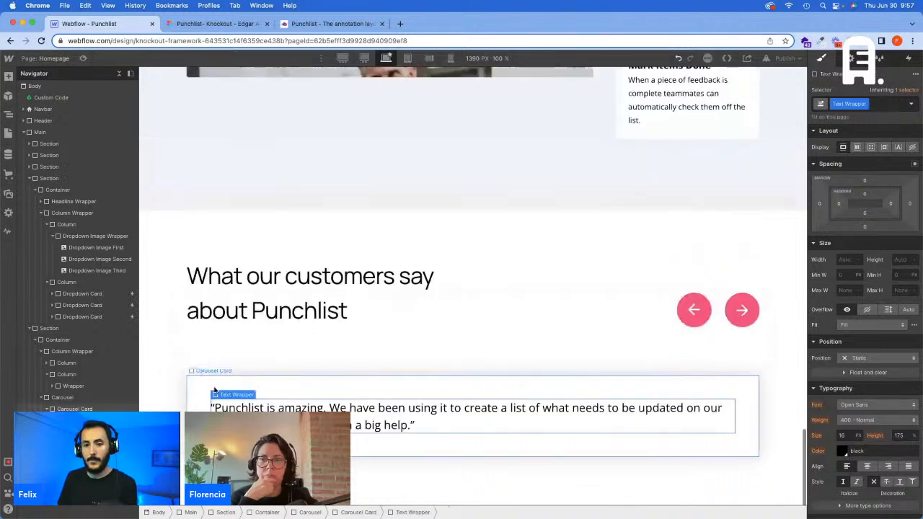
click(879, 105)
text(Margin Bottom - 76)
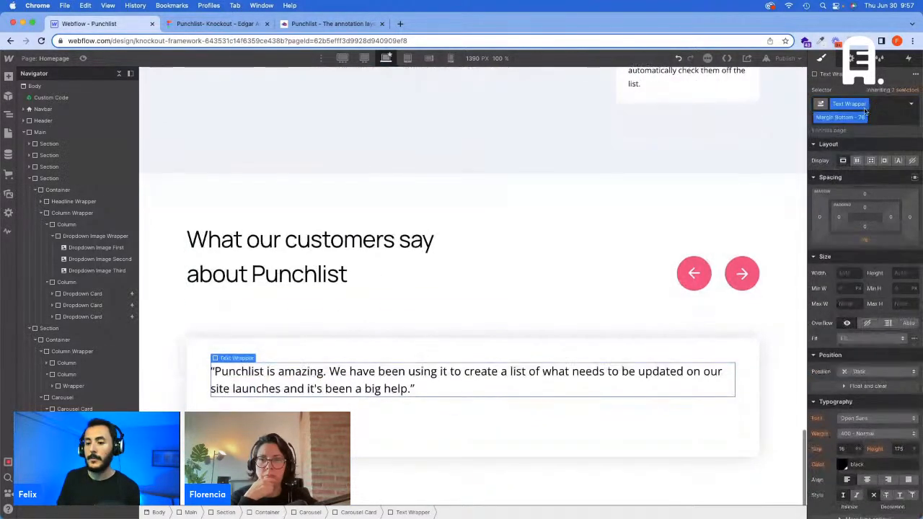
Step: In the Figma design, export the first testimonial's avatar image as a 2x PNG
click(217, 23)
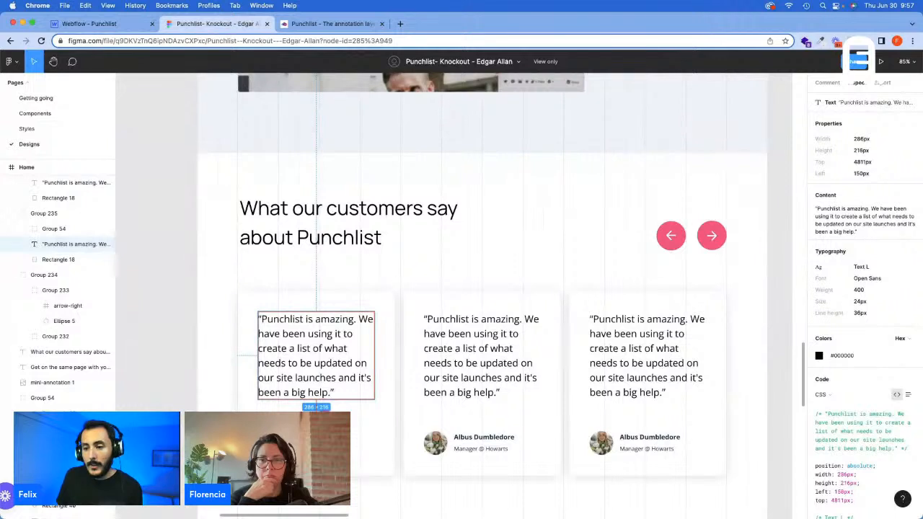
click(269, 442)
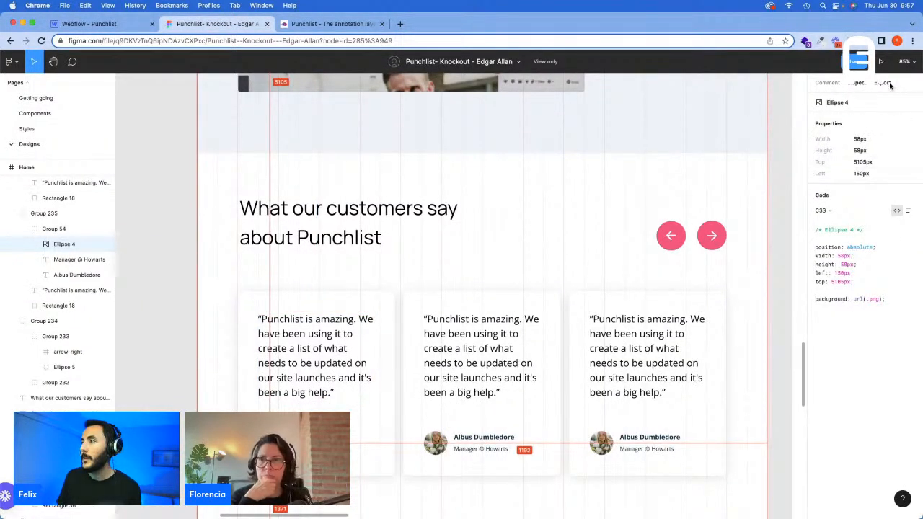
click(884, 84)
click(910, 103)
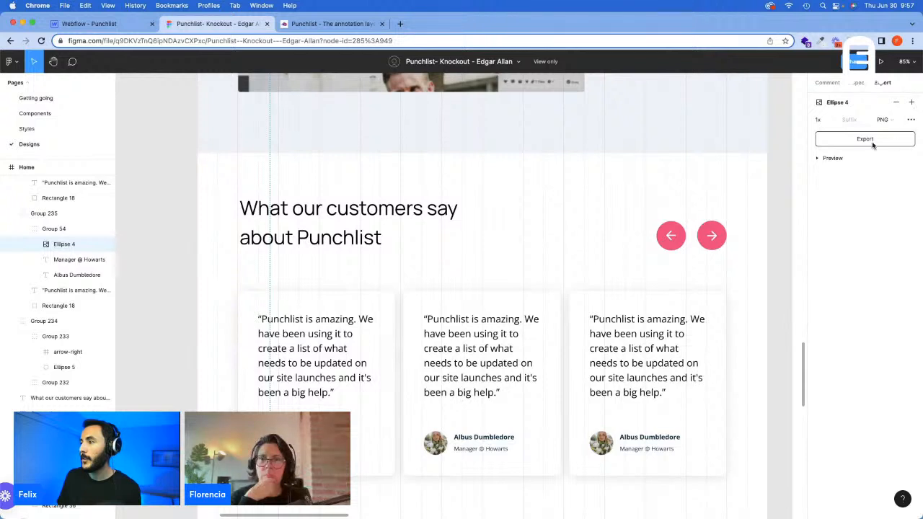
click(834, 121)
click(829, 143)
click(865, 139)
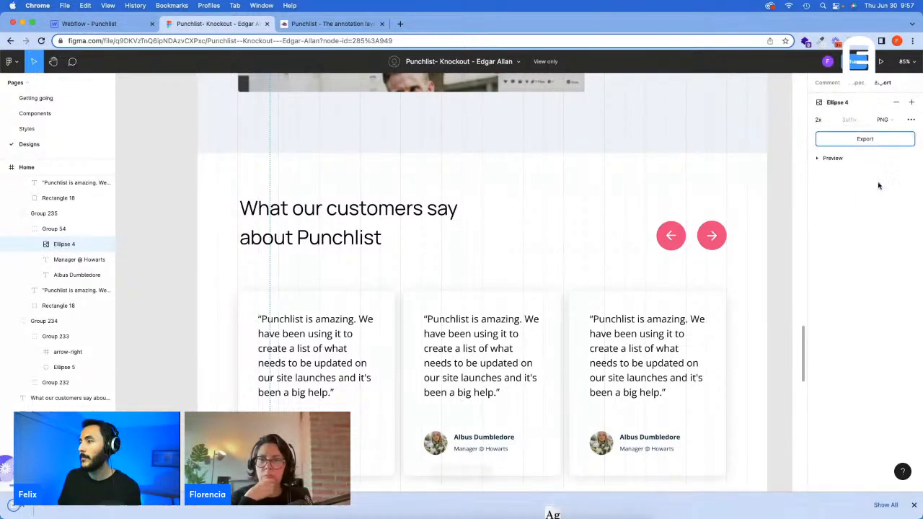
click(913, 504)
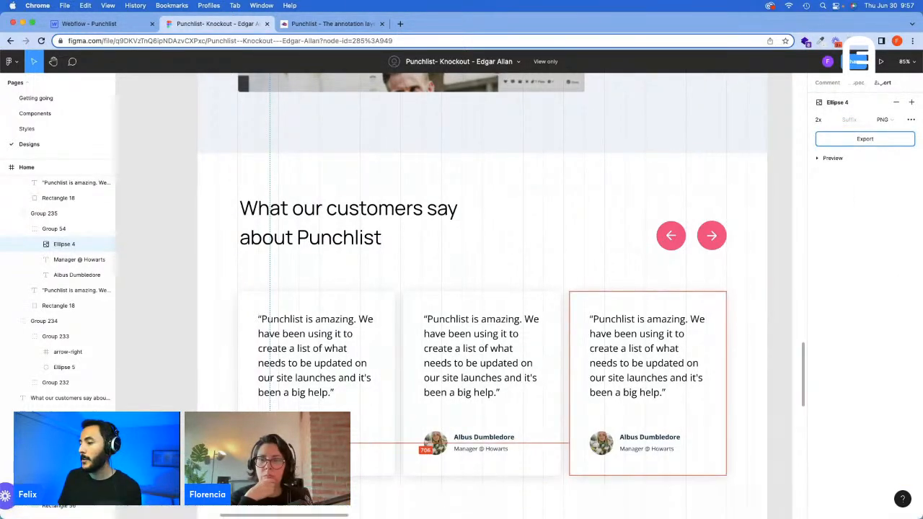
Step: Return to Webflow and upload avatar.png to the project's image assets
key(super+Tab)
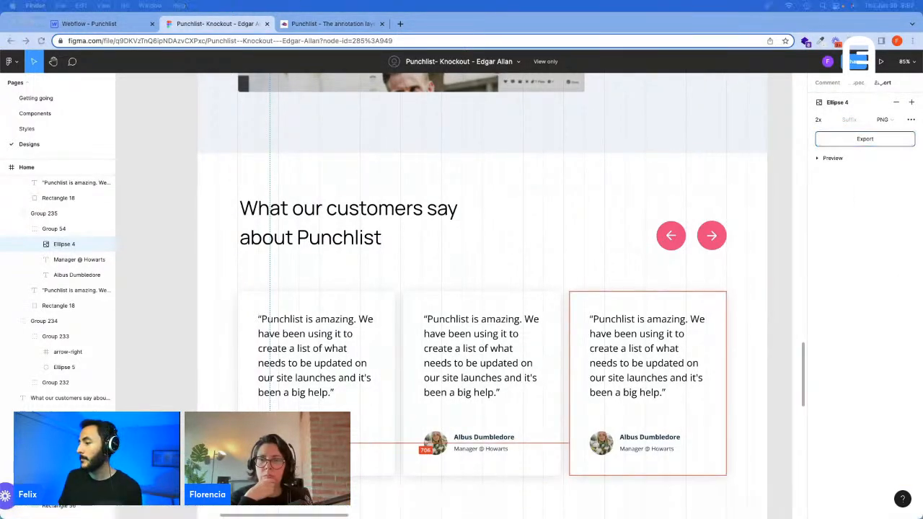
click(57, 25)
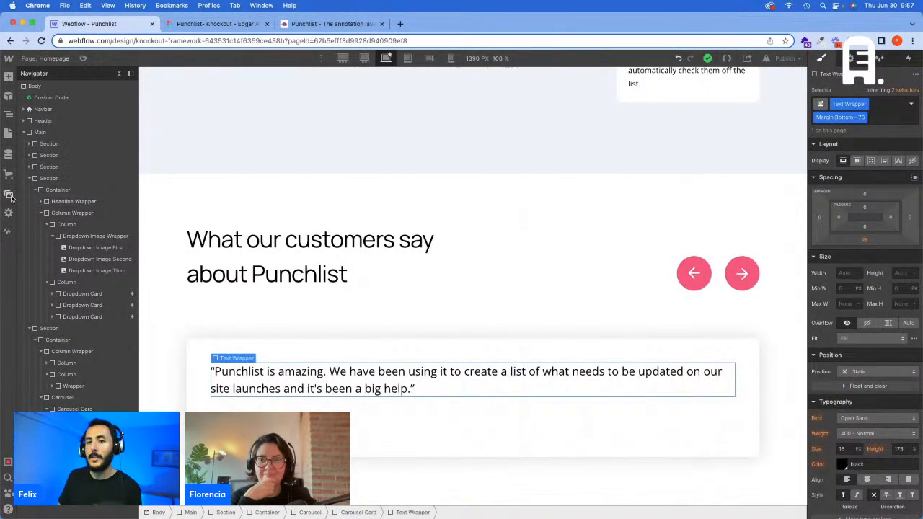
click(11, 198)
drag(1, 204, 76, 216)
Step: Add a div block below the quote in the Carousel Card and give it the Wrapper class
click(333, 386)
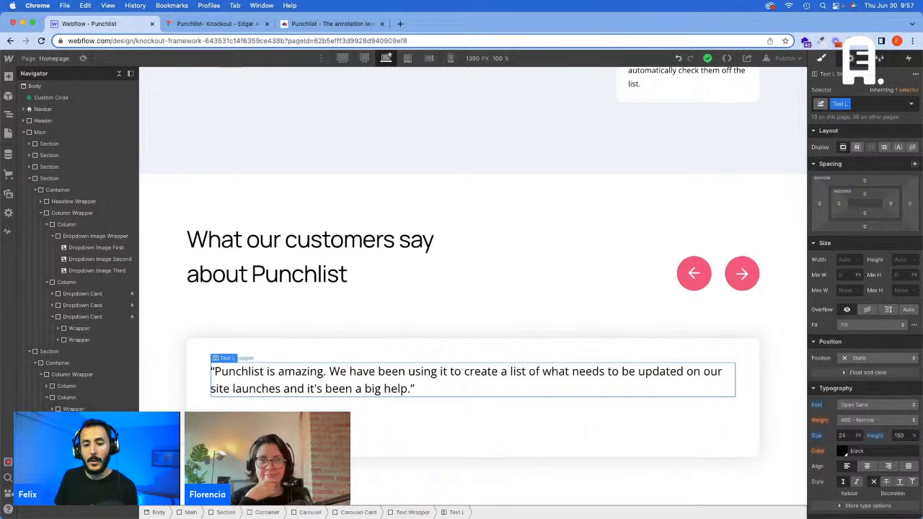
key(super+e)
key(Return)
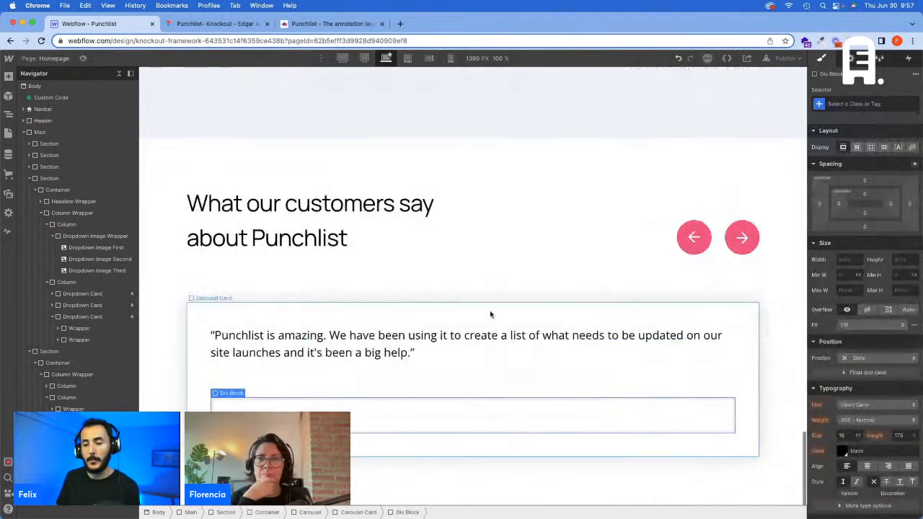
click(865, 104)
text(Wrap)
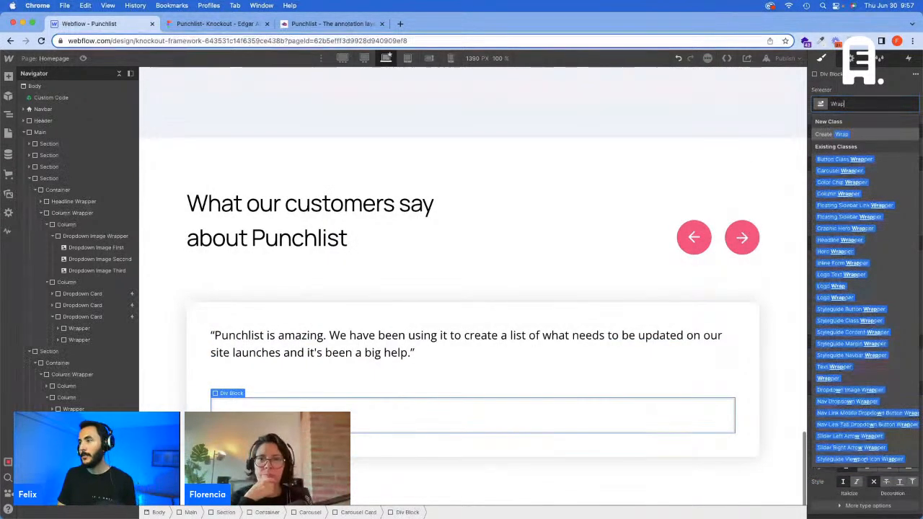
text(per)
key(Return)
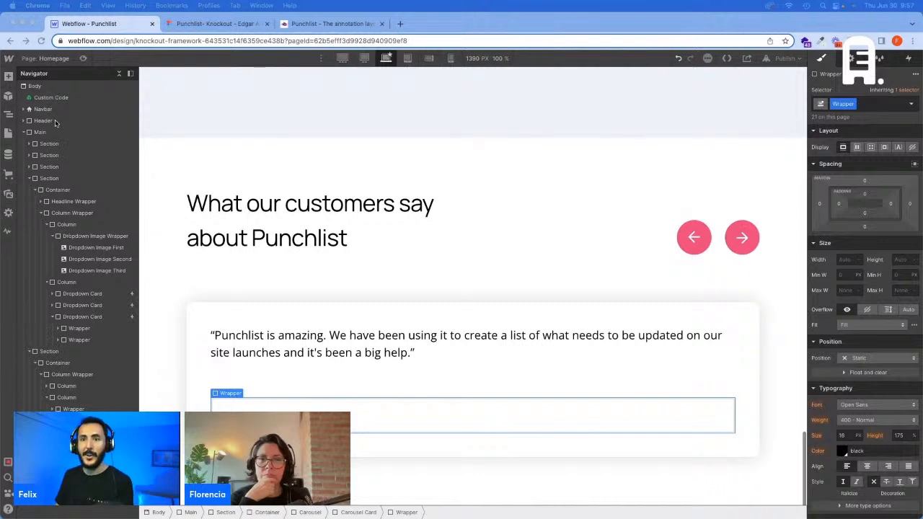
scroll(42, 166, up, 3)
scroll(70, 194, down, 1)
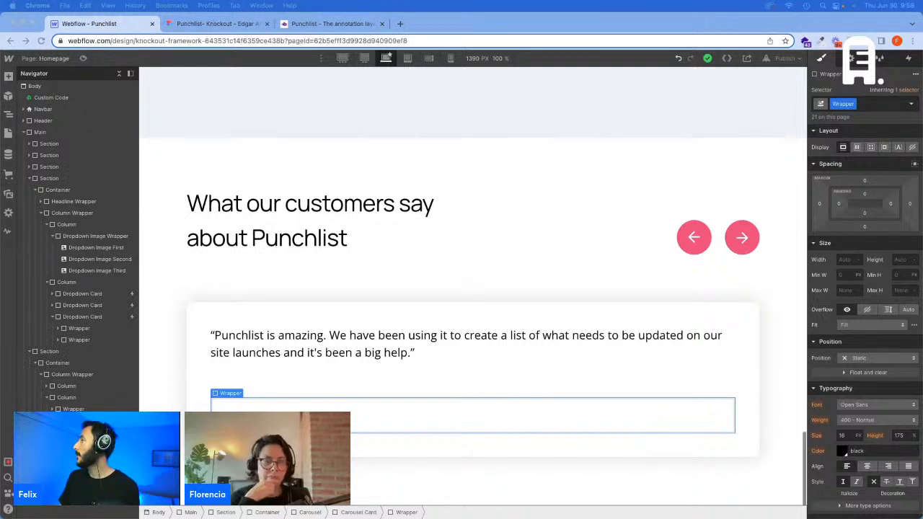
click(611, 206)
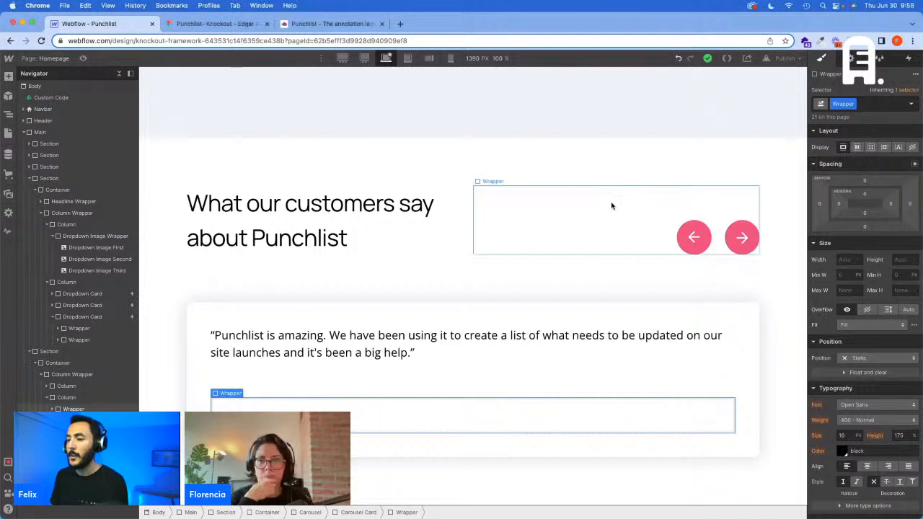
click(209, 24)
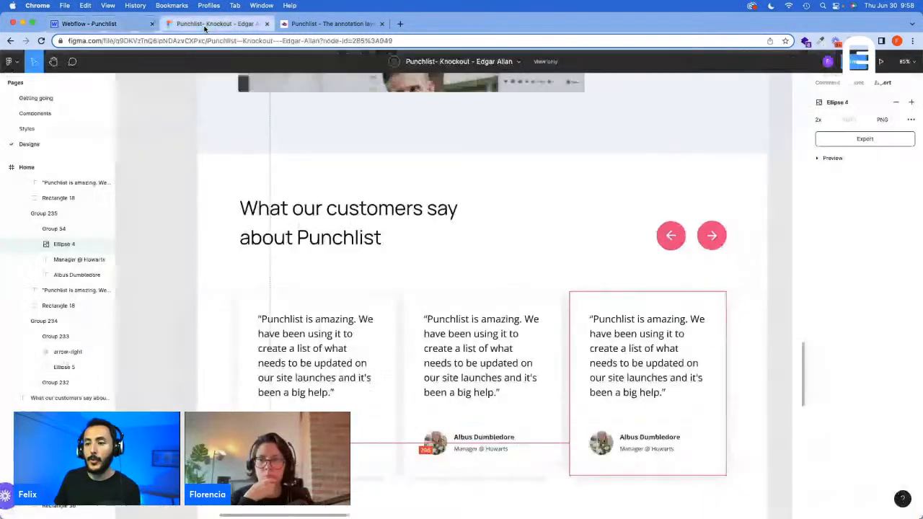
click(144, 24)
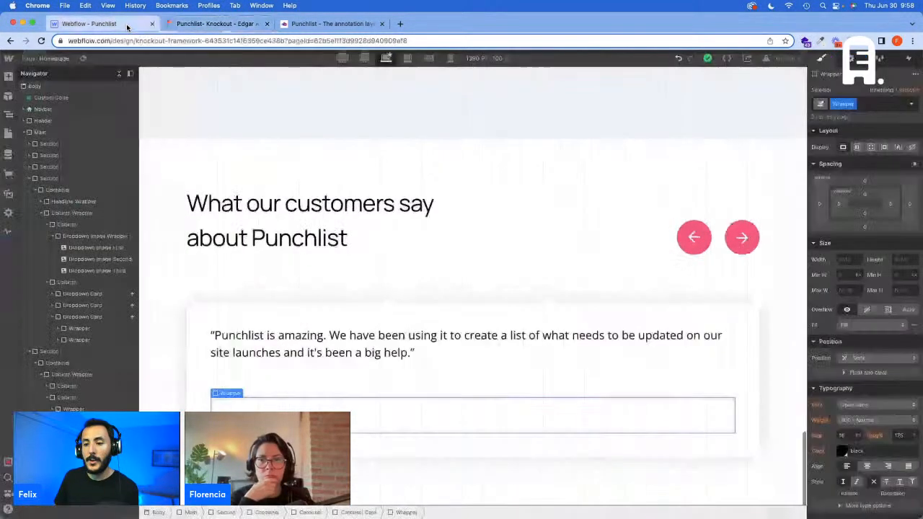
Step: Insert an image element in the card's new Wrapper and choose avatar.png as its source
key(super+e)
text(im)
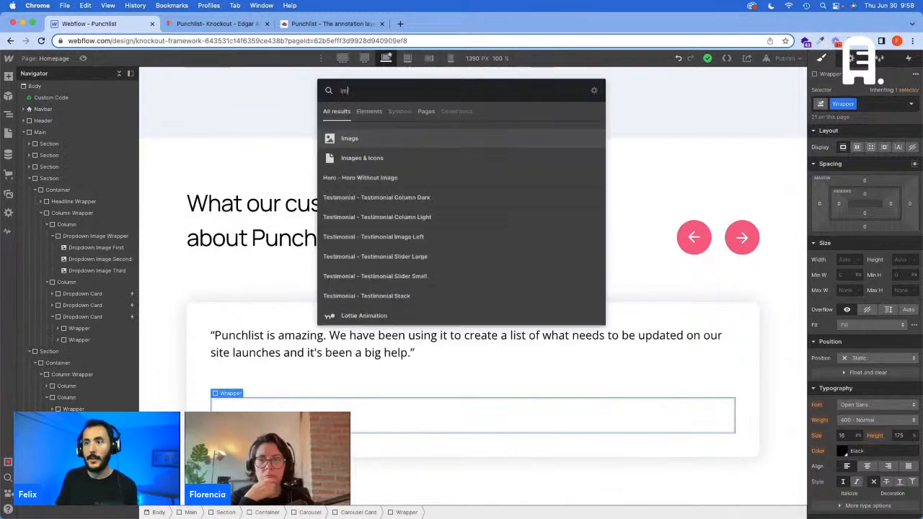
key(Return)
click(270, 300)
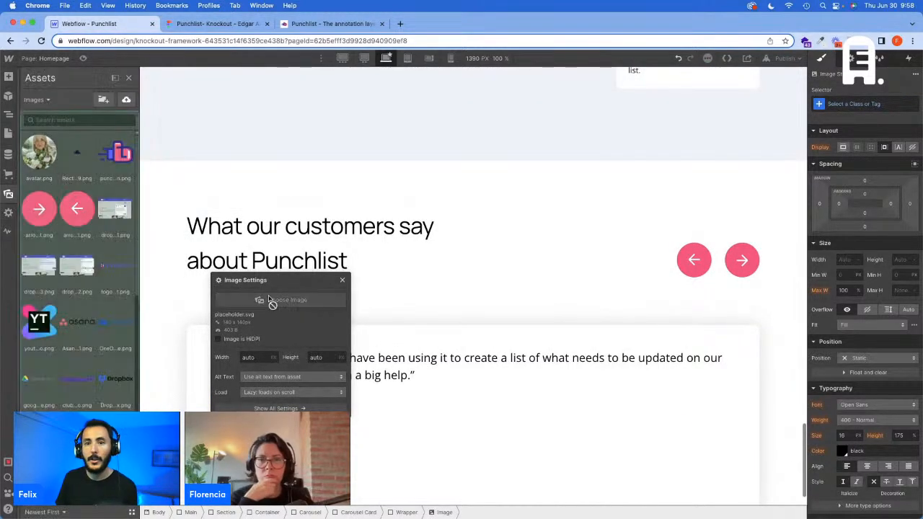
click(54, 171)
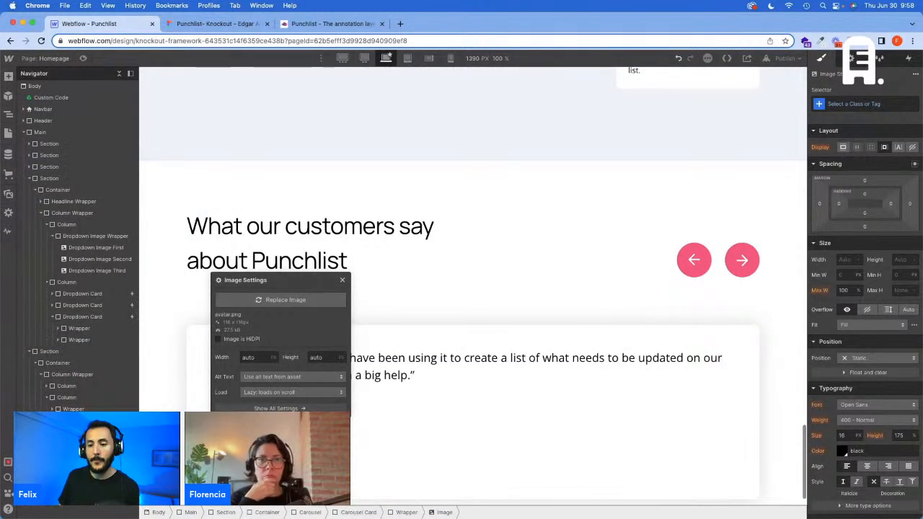
Step: Create an Image - Avatar class on the avatar image and set its width and height to 58 px
click(216, 24)
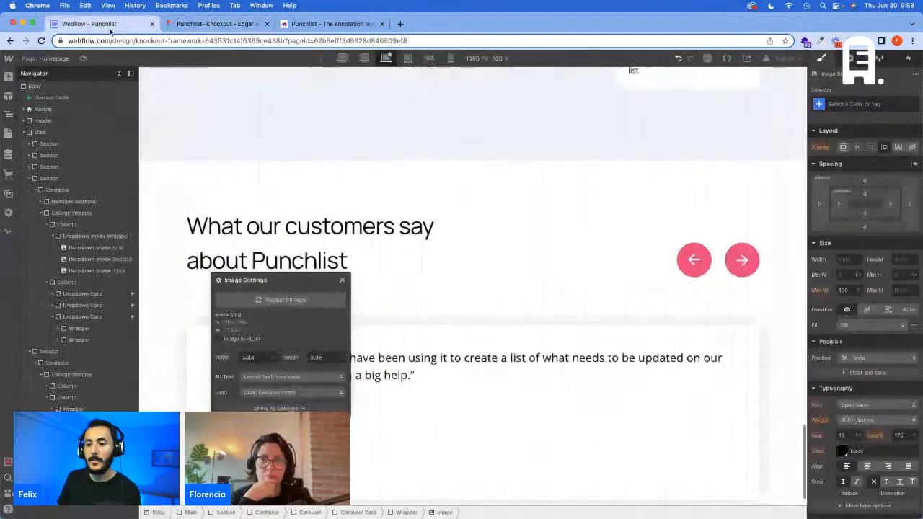
click(105, 26)
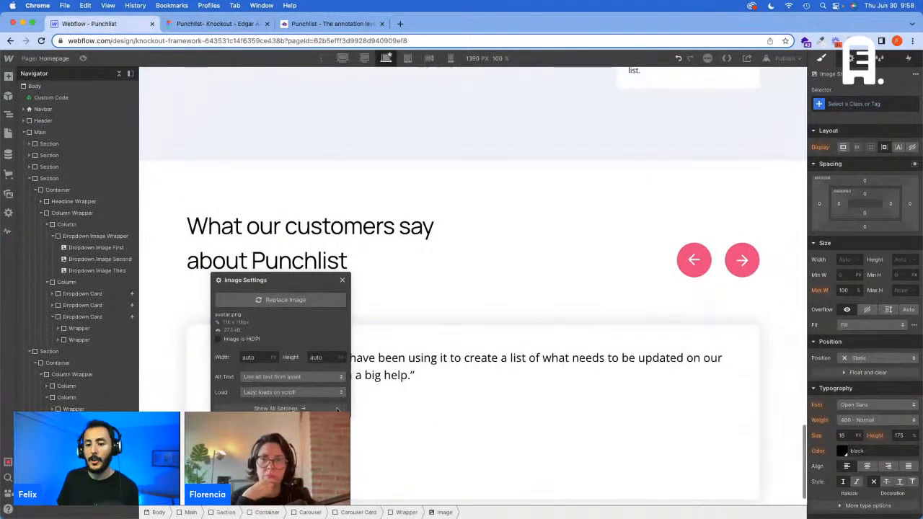
click(840, 102)
text(Image - Avatar)
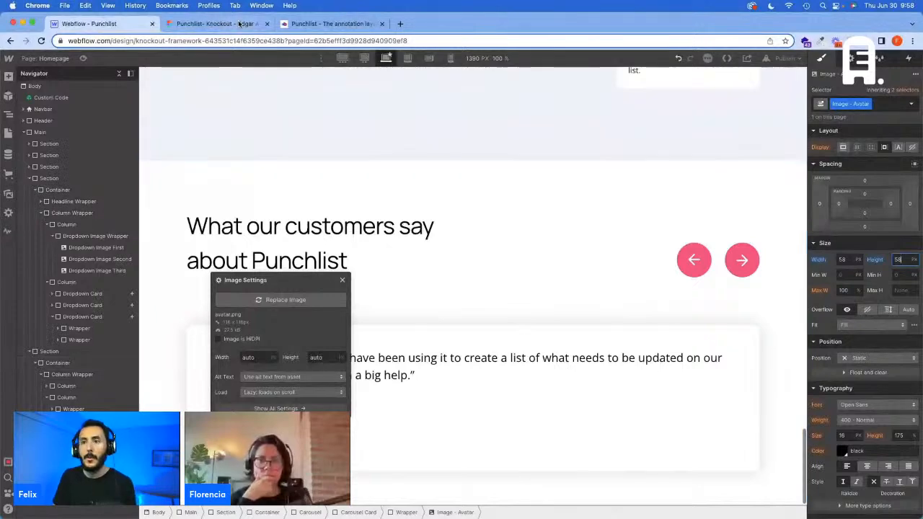
Step: Set the Image - Avatar class's width to 4.027vw and its height to 4.027 px
click(240, 24)
click(113, 24)
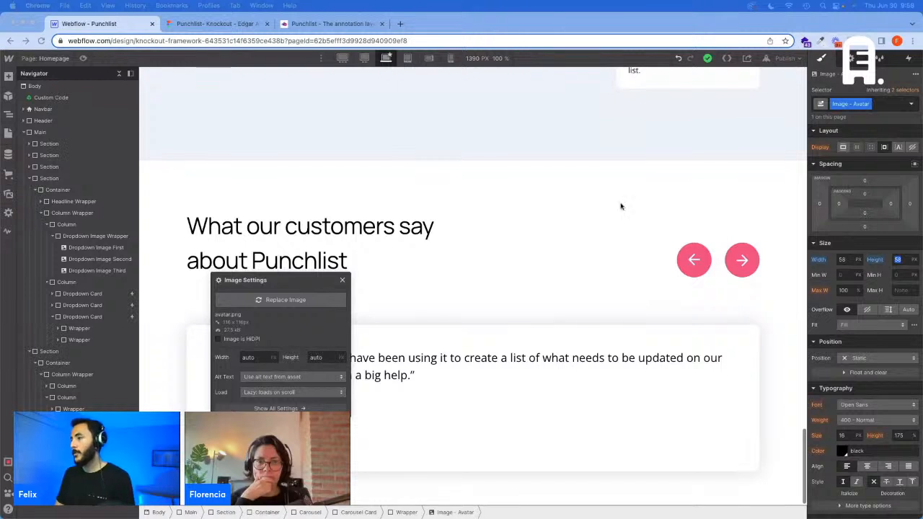
click(845, 261)
text(4,027)
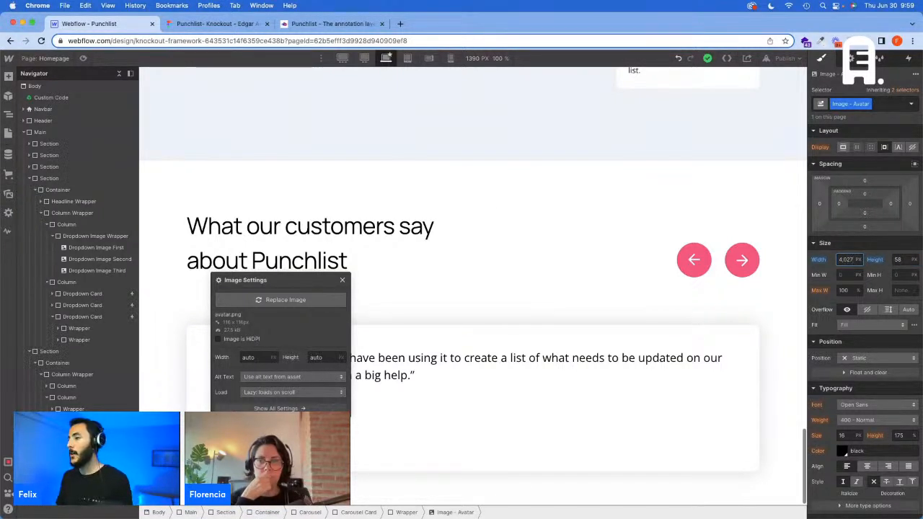
key(super+a)
key(super+c)
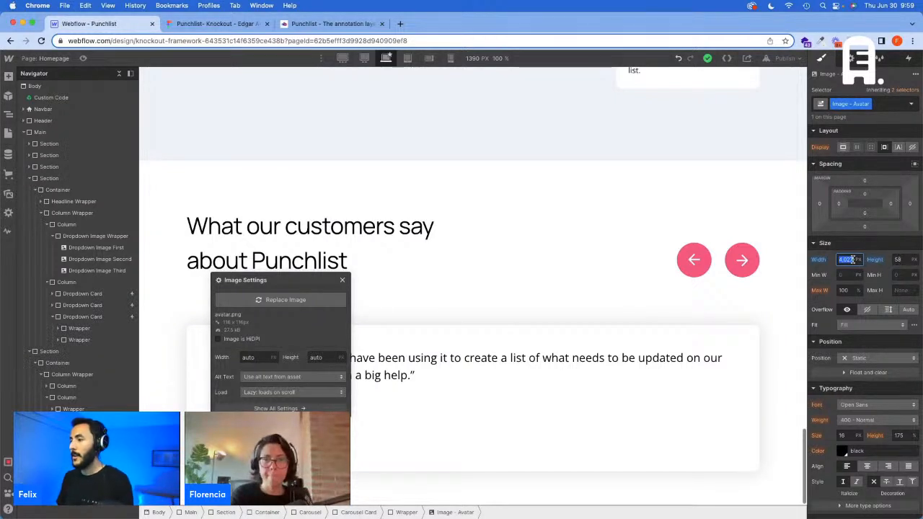
text(127vw)
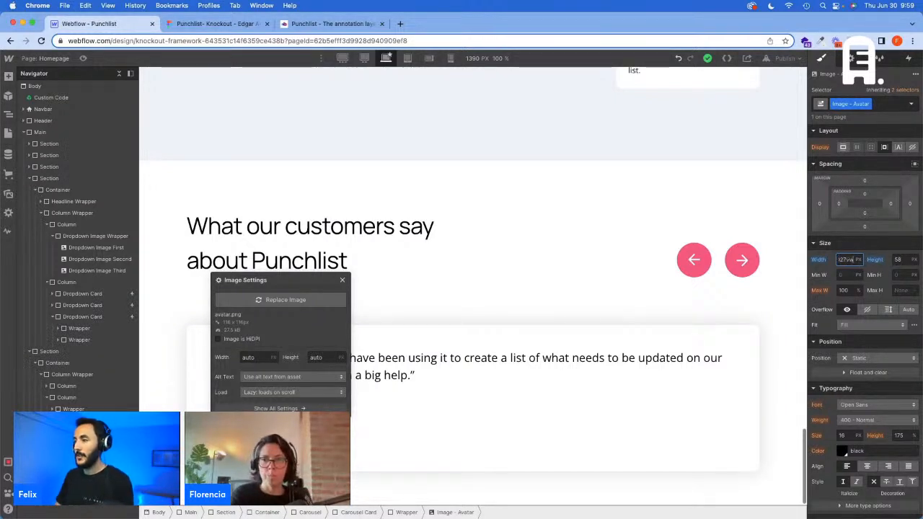
click(894, 259)
key(super+v)
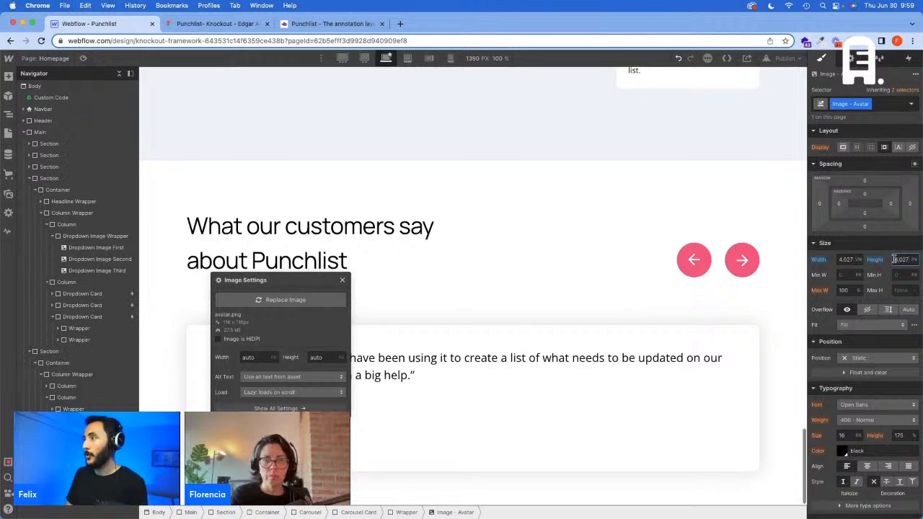
key(Return)
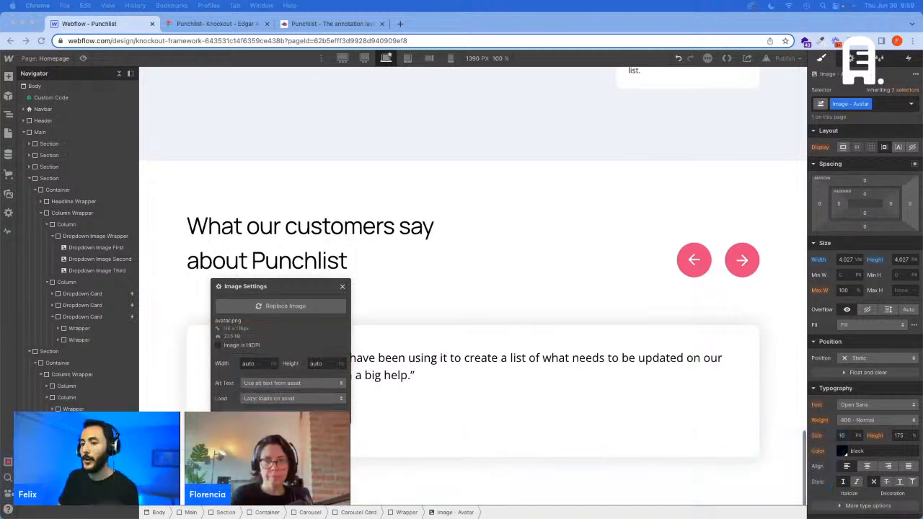
Step: Try a height of 4.027vw for the Image - Avatar class and undo the change
click(614, 457)
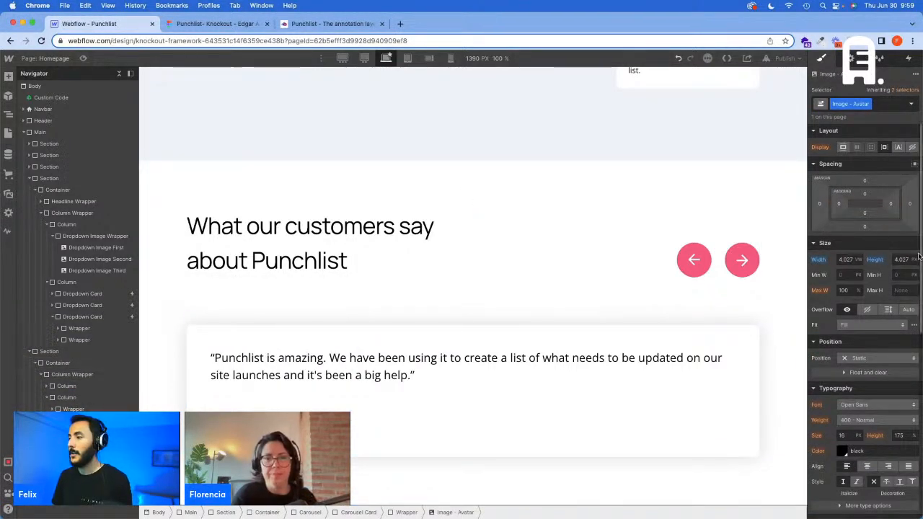
click(900, 260)
key(super+c)
key(Right)
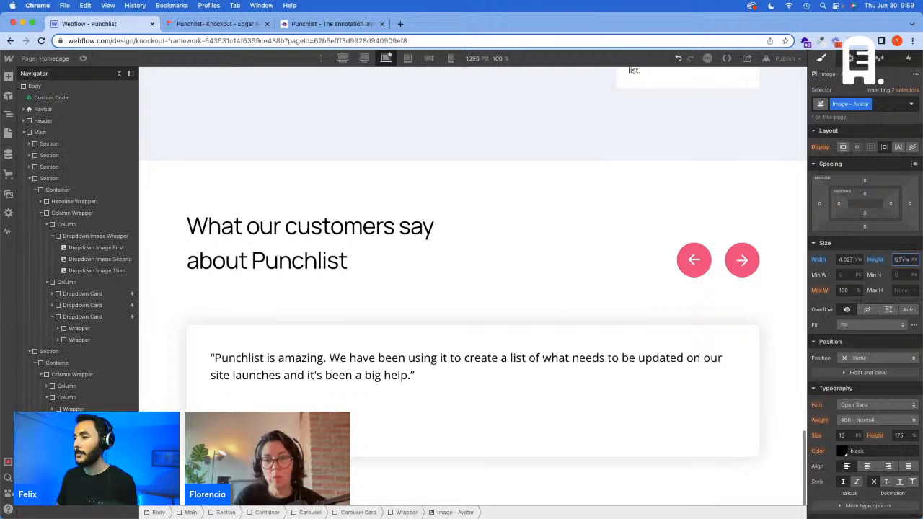
text(vw)
key(Return)
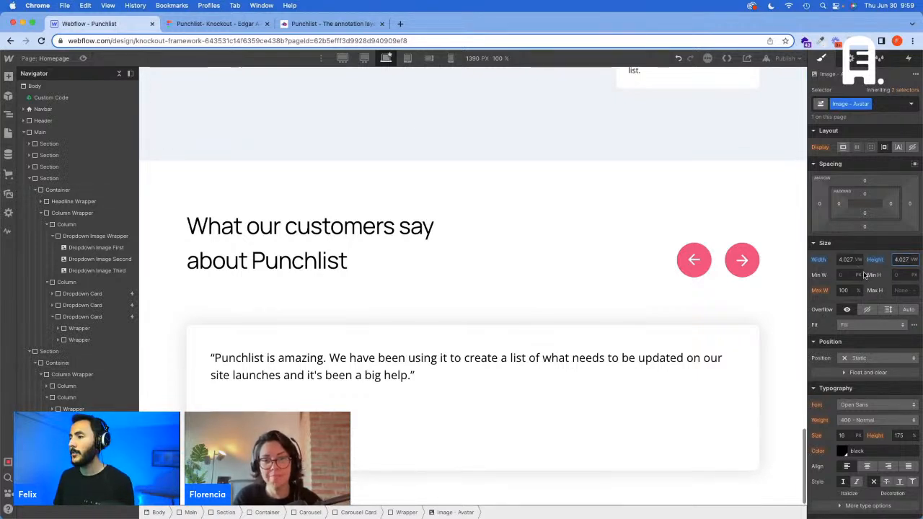
key(super+z)
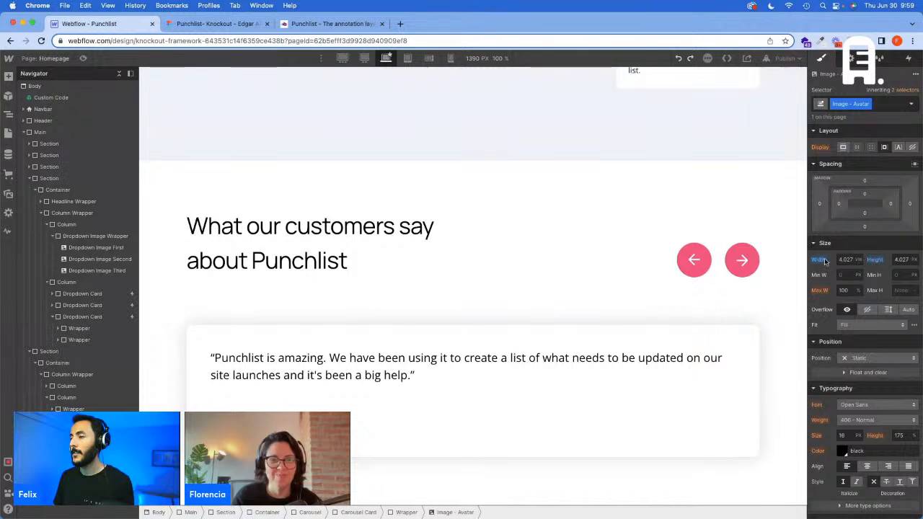
Step: Undo the avatar's vw sizing at the 1390 px base breakpoint and set its width and height to 4.027vw at the 1440 px breakpoint
key(super+z)
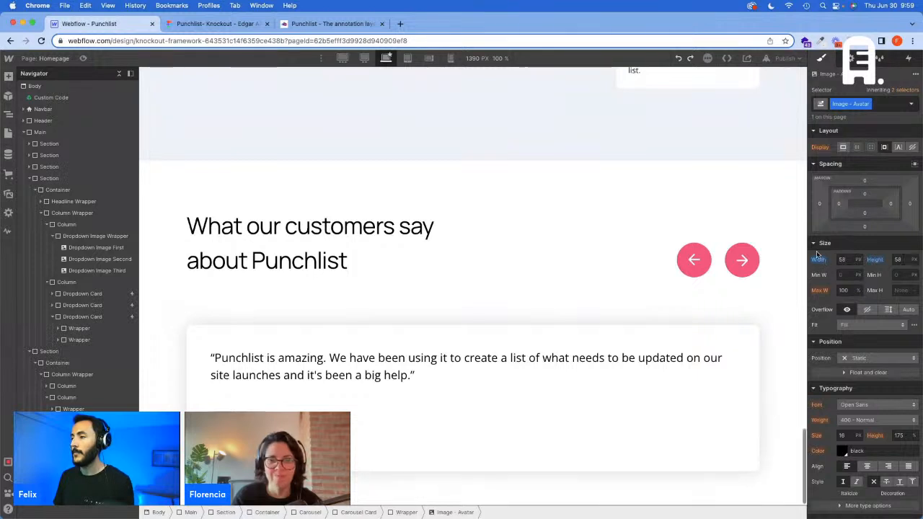
click(364, 58)
click(840, 260)
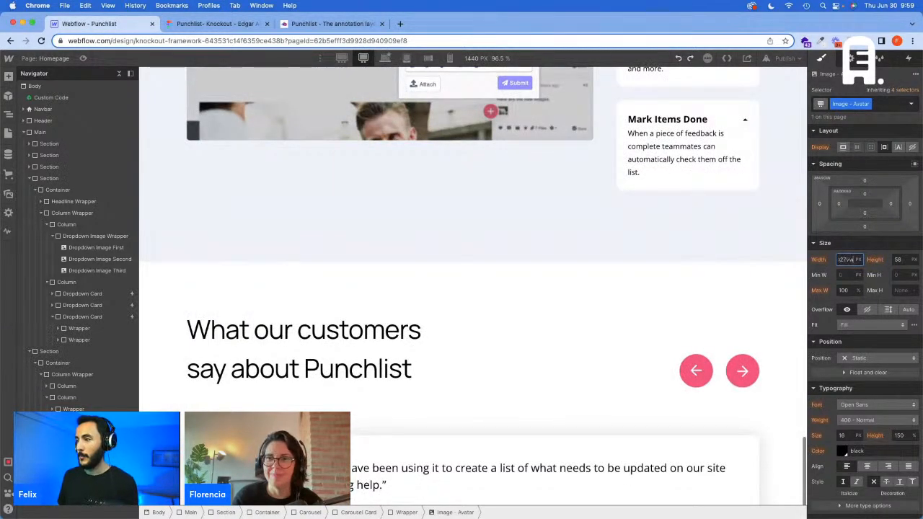
key(Tab)
key(super+v)
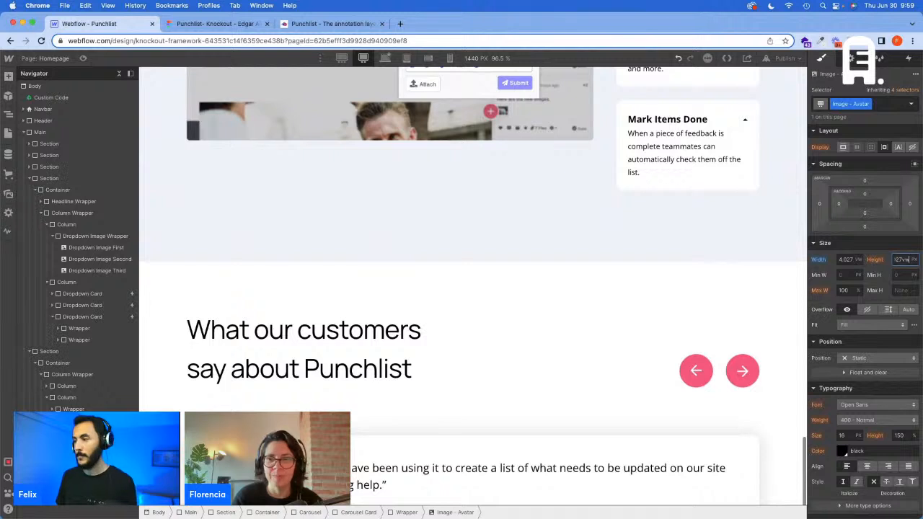
Step: Set the Image - Avatar class's width and height to 77.314 px at the 1920 px breakpoint and return to the base breakpoint
click(337, 58)
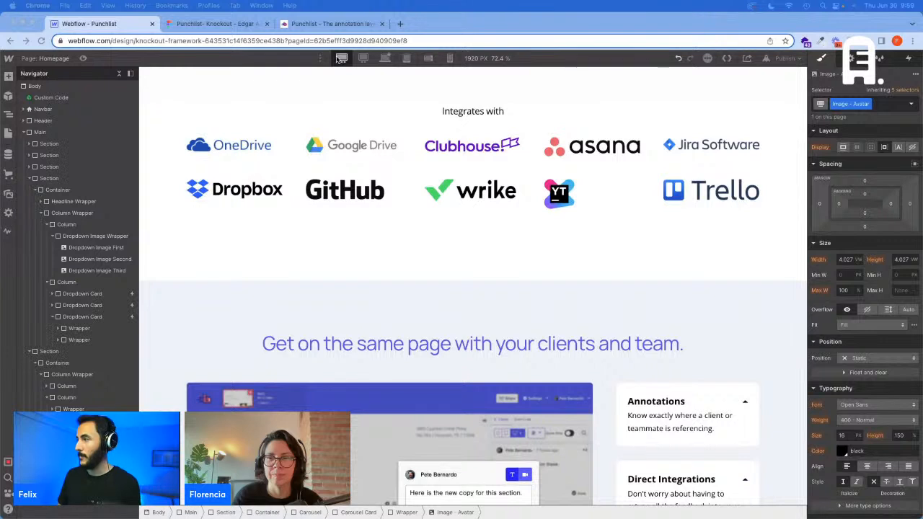
click(844, 259)
text(77.31)
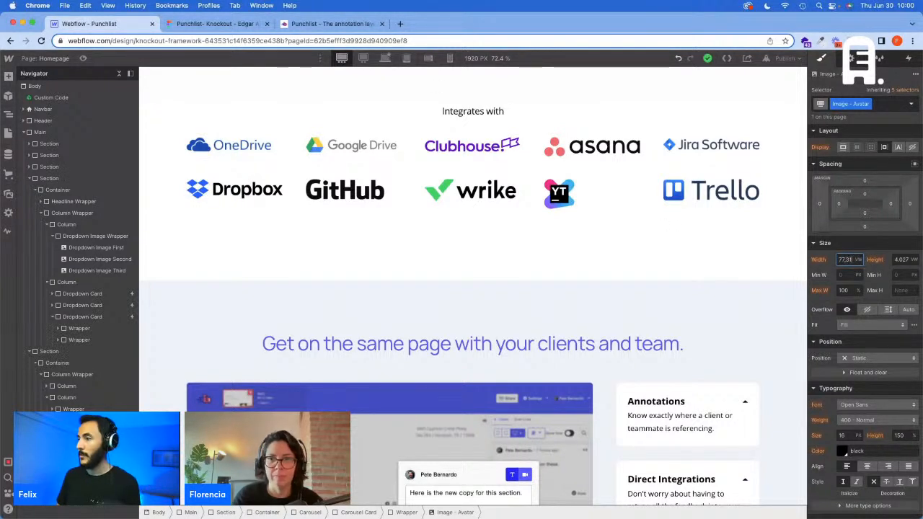
text(4px)
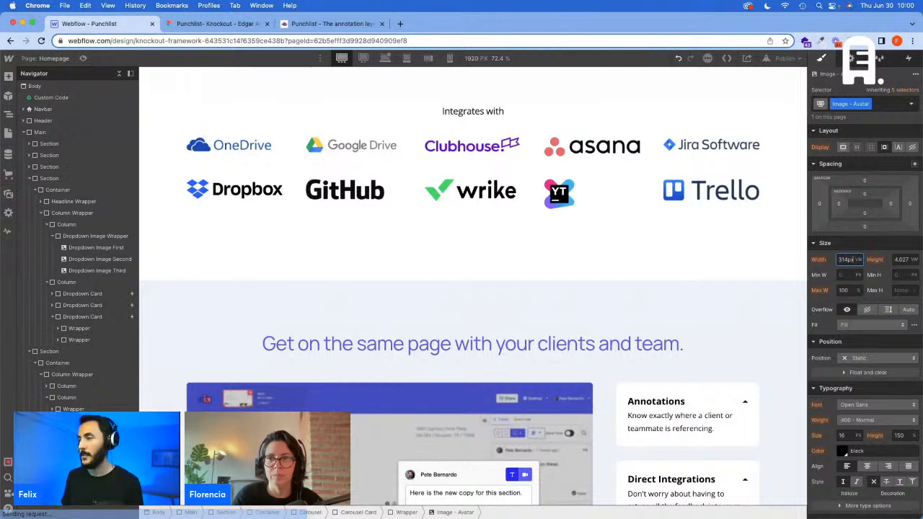
key(Return)
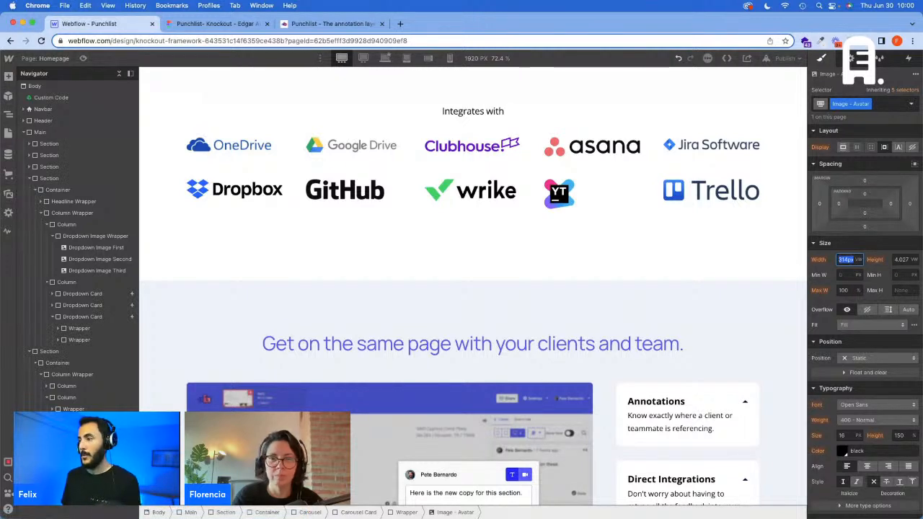
key(Tab)
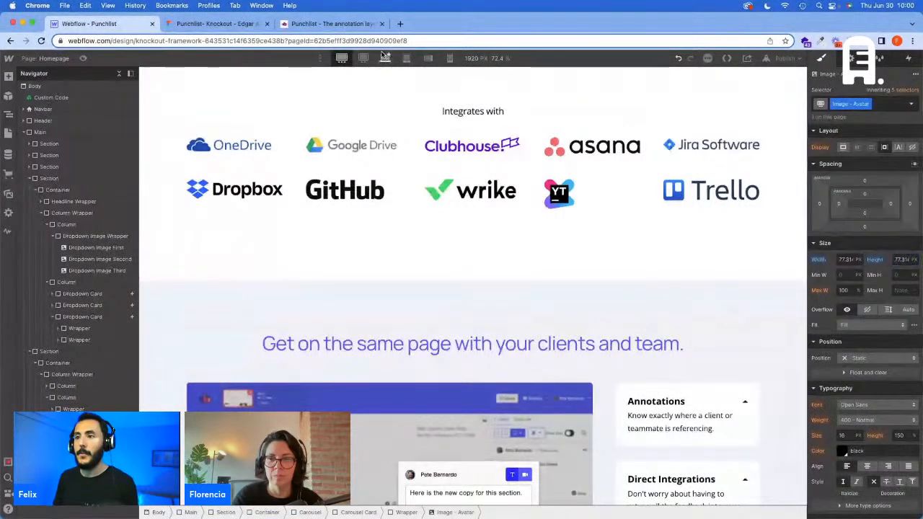
click(386, 58)
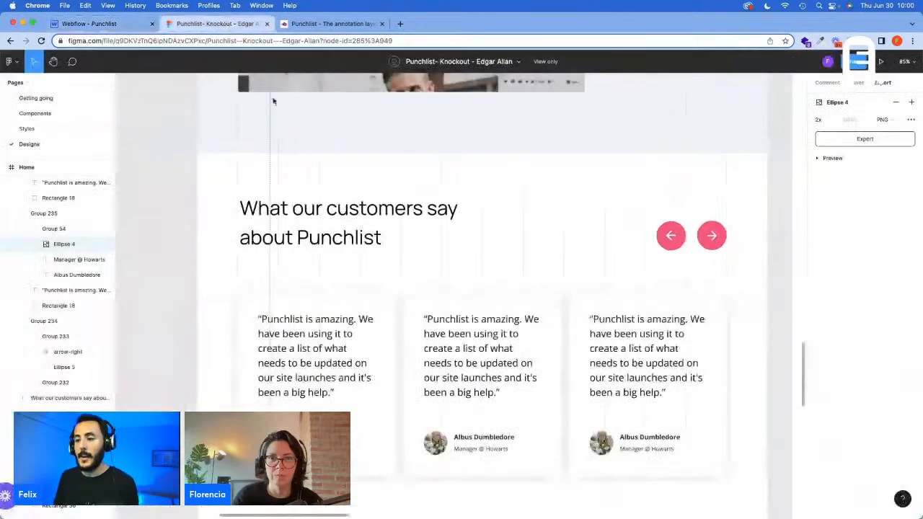
Step: Switch to the Figma design and copy the customer name text of the first testimonial card
click(217, 23)
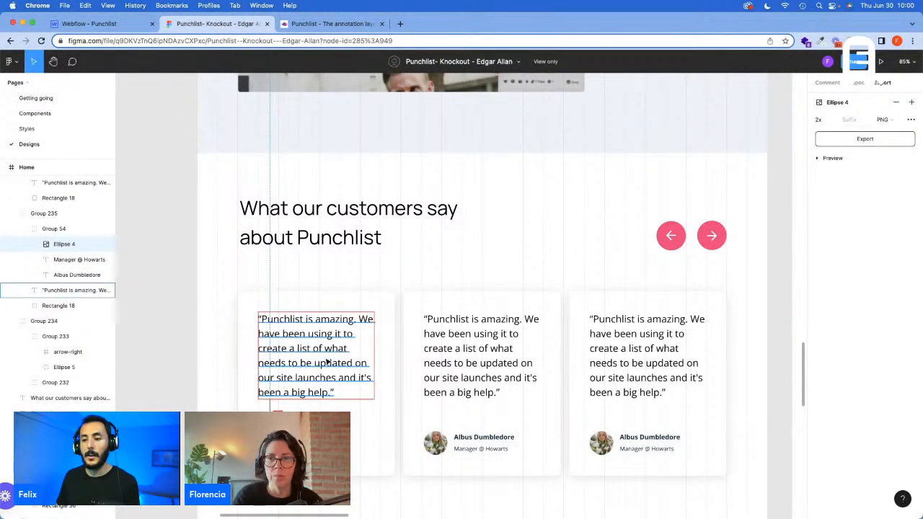
click(77, 275)
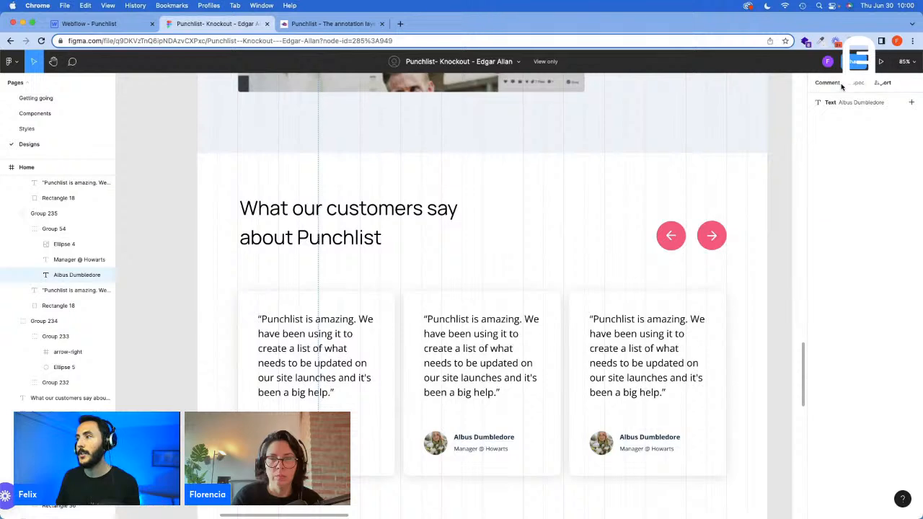
click(839, 210)
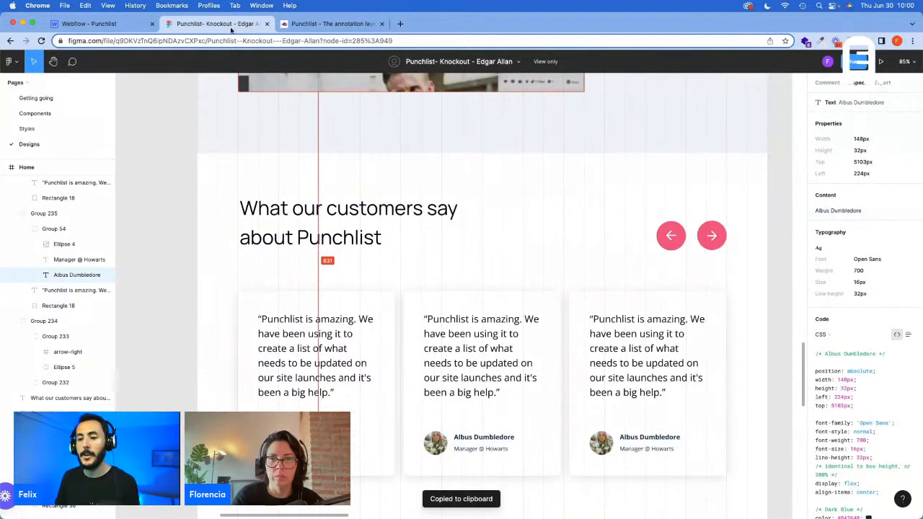
Step: Switch to Webflow and add a div block with the Wrapper class inside the Wrapper that holds the avatar
click(115, 26)
key(super+e)
text(d)
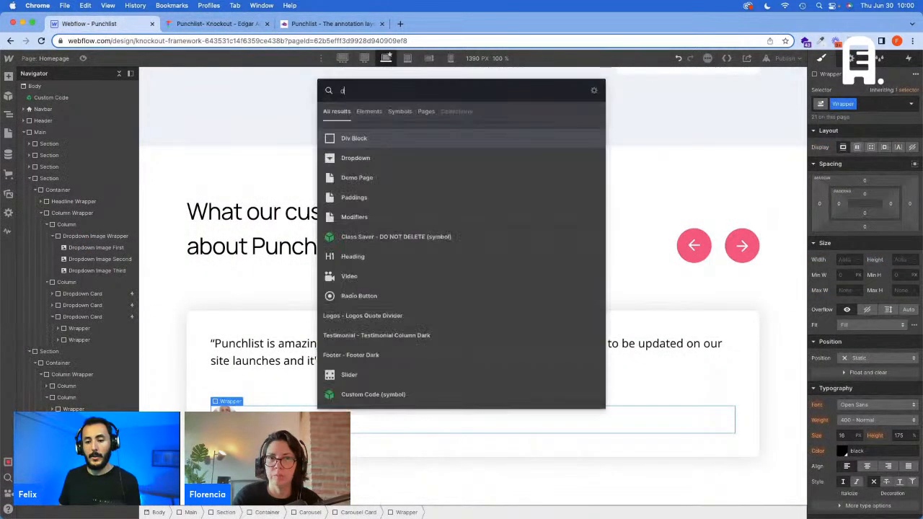
key(Return)
key(super+Return)
text(W)
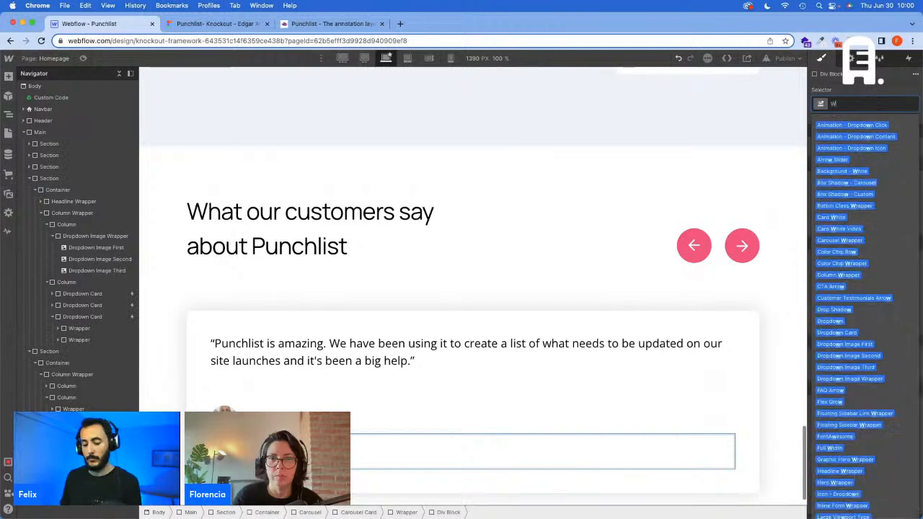
text(rapper)
key(Return)
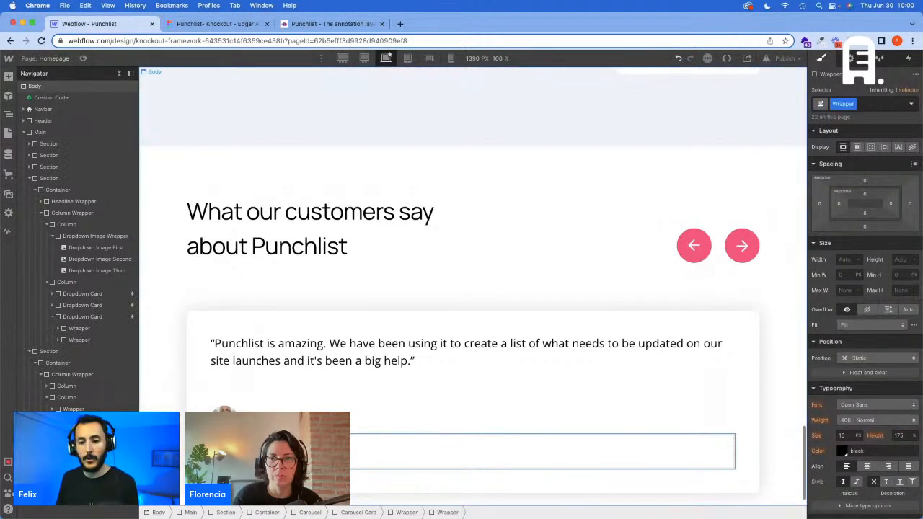
Step: Nest another div block inside the new Wrapper and give it the existing Text Wrapper class
key(super+e)
text(d)
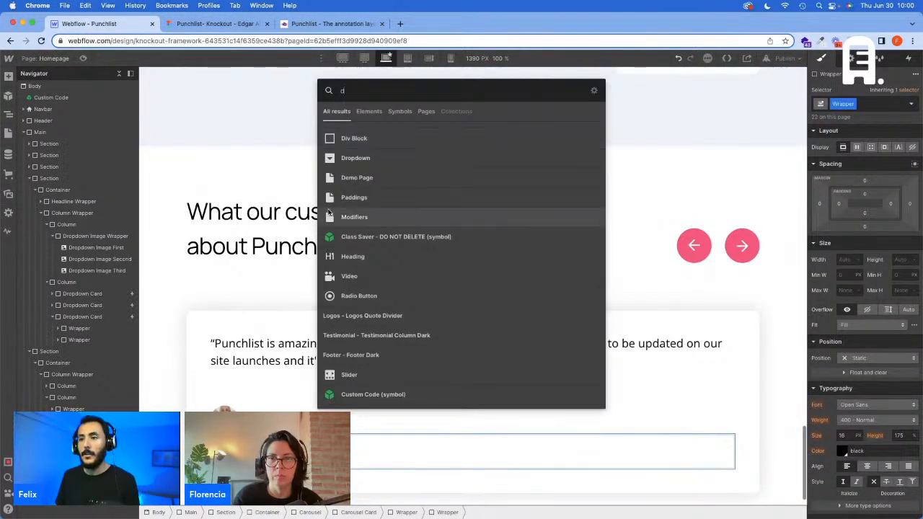
click(360, 137)
click(868, 103)
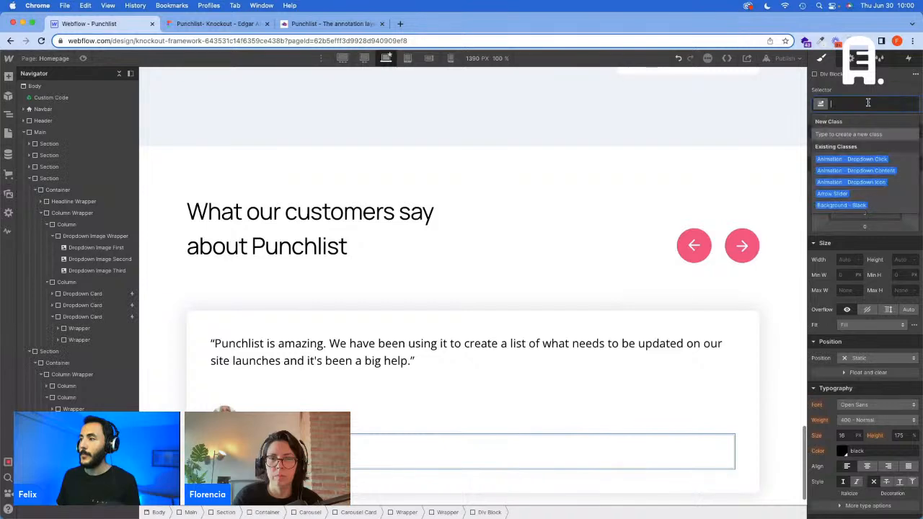
text(Text Wra)
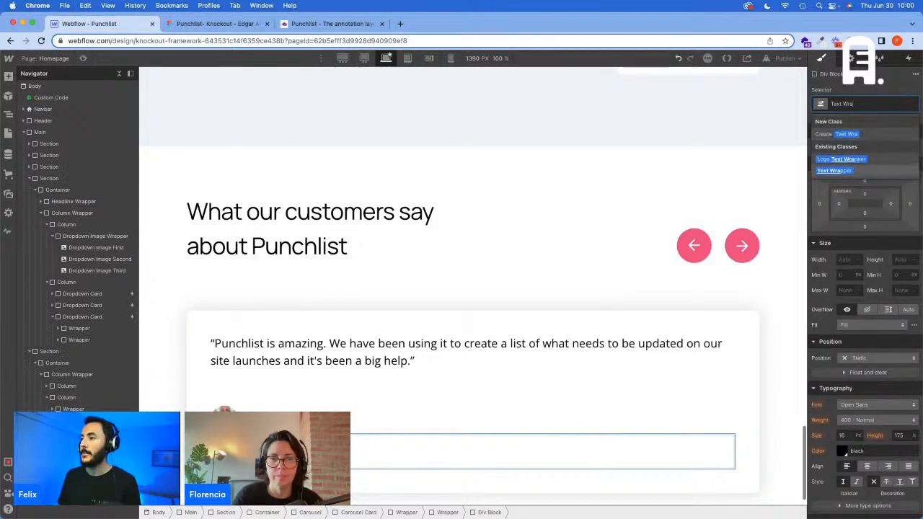
key(Return)
Step: Insert a text block for the customer's name in the Text Wrapper and check the name's type style in Figma
key(super+e)
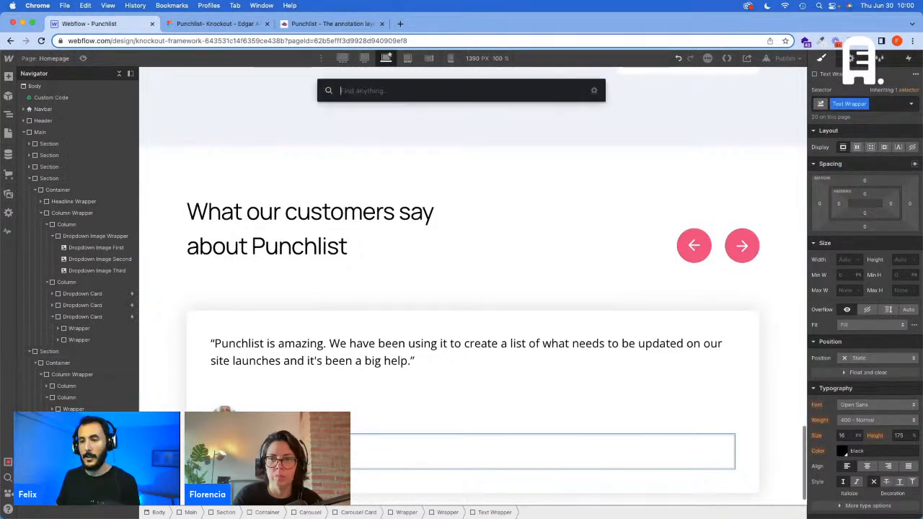
click(364, 158)
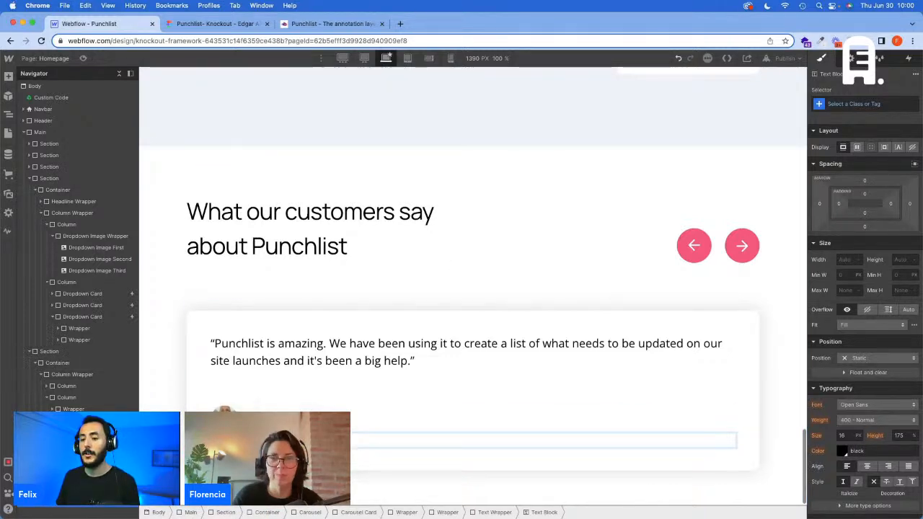
key(ctrl+Tab)
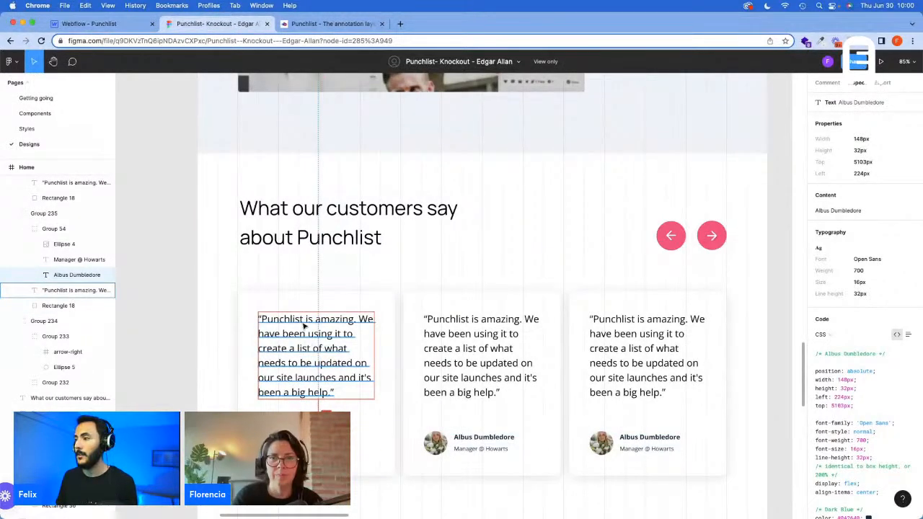
click(93, 23)
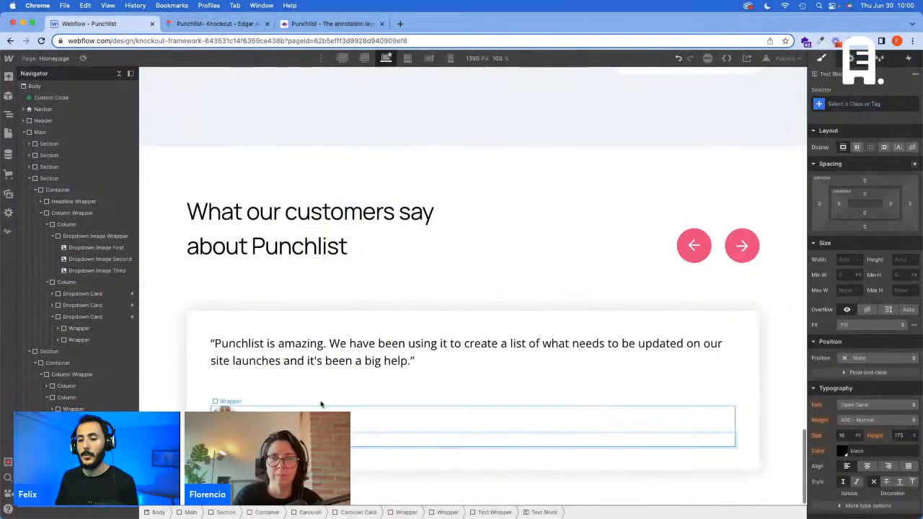
Step: Assign the Text S class and a Bold combo class to the customer name's text block
click(887, 103)
text(te)
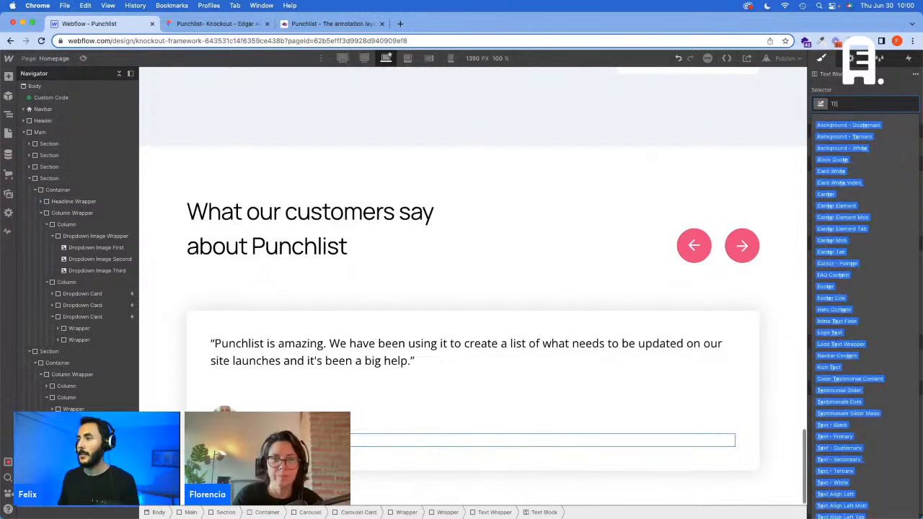
text(xt S)
key(Return)
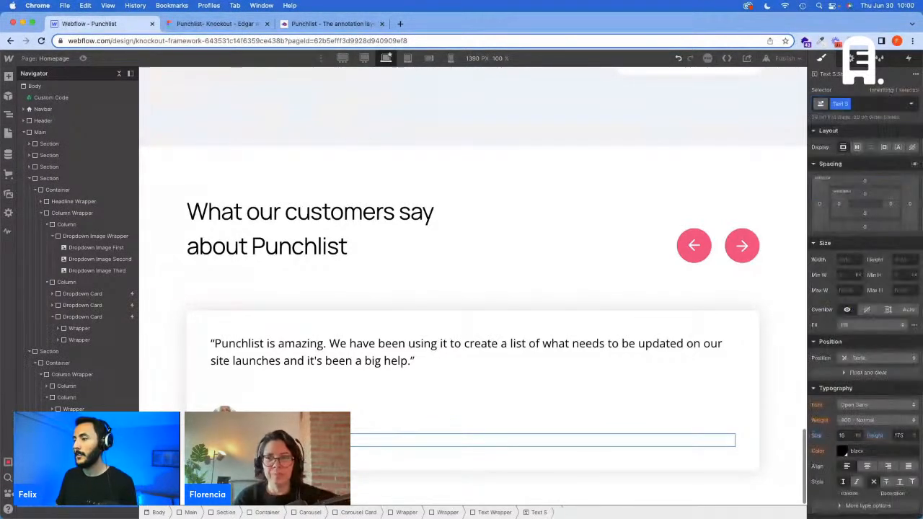
click(859, 101)
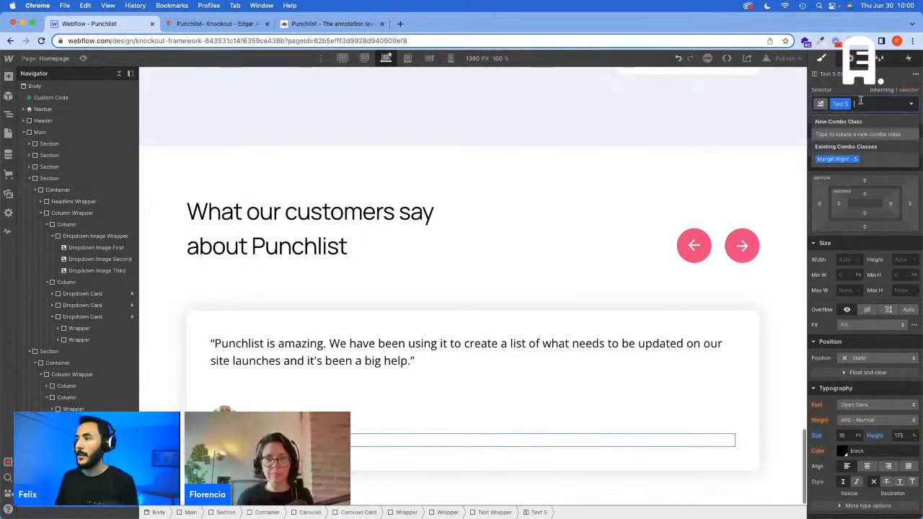
text(Bold)
key(Return)
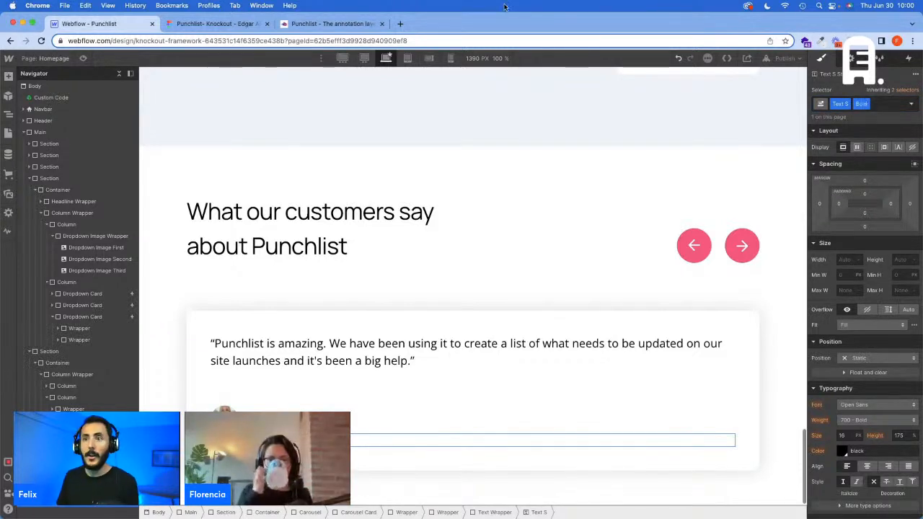
Step: Copy the job title text "Manager @ Howarts" from the Figma testimonial card and return to the Webflow page
click(216, 23)
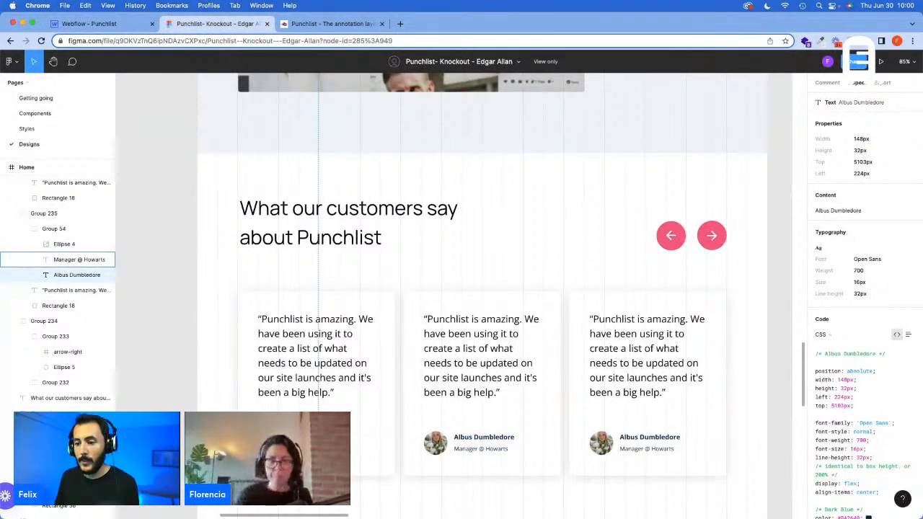
click(79, 259)
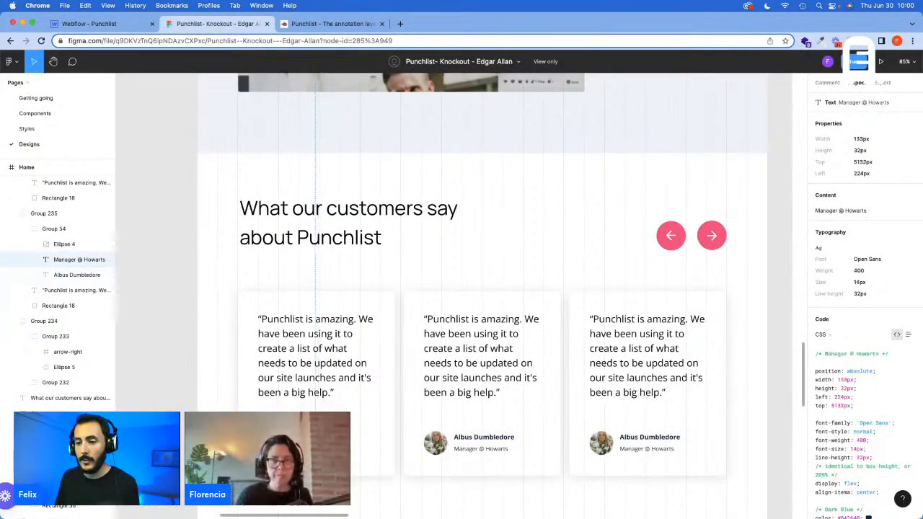
click(855, 210)
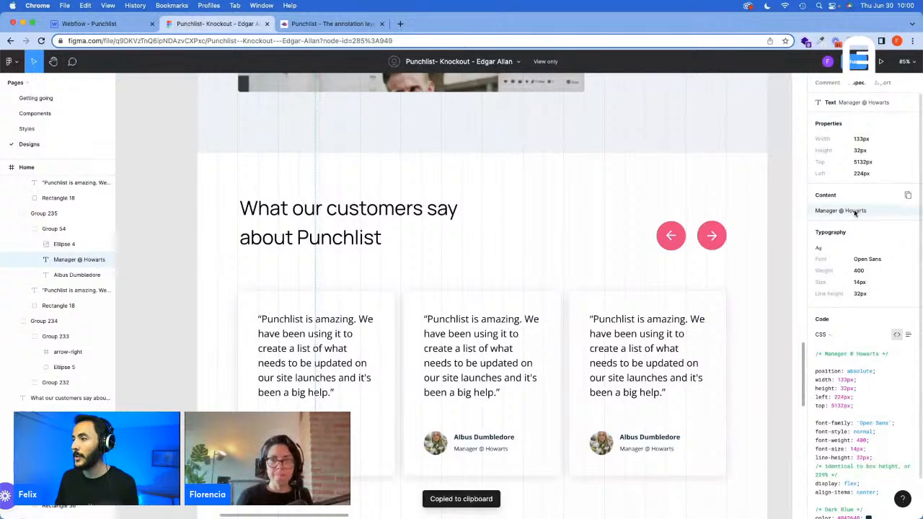
click(105, 24)
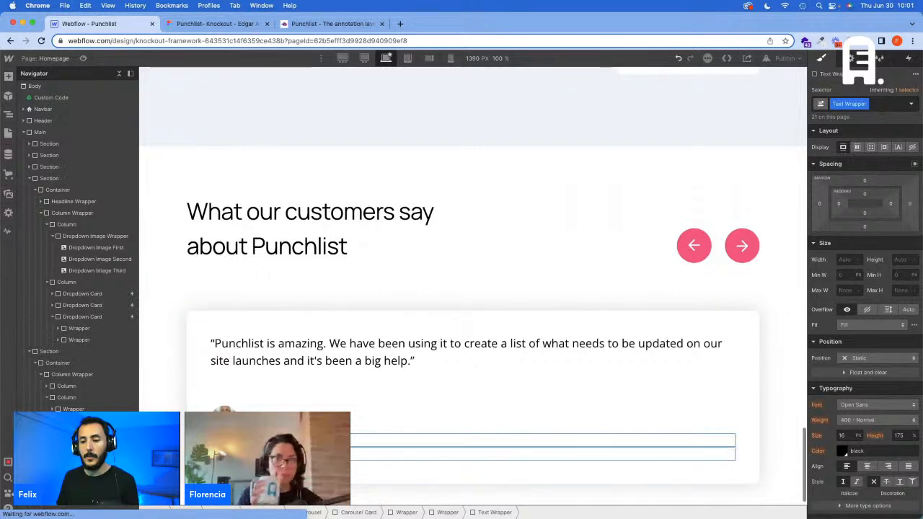
click(187, 24)
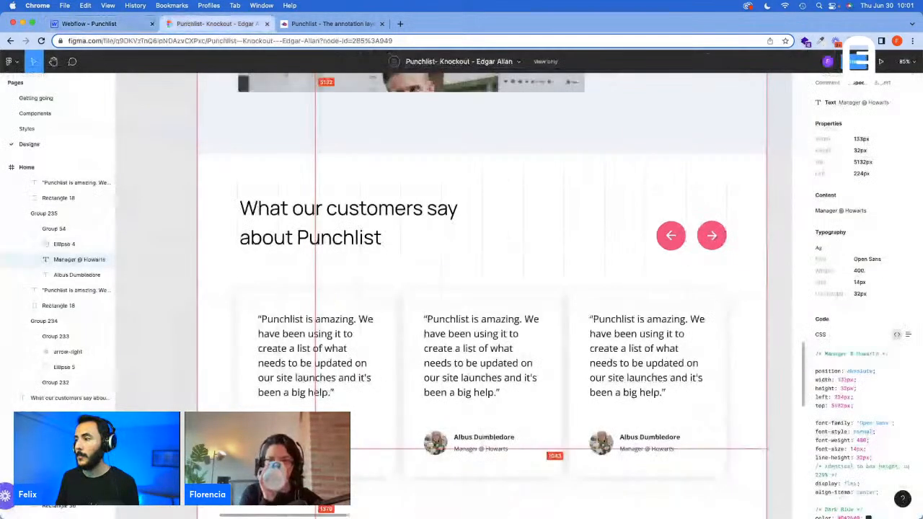
click(854, 211)
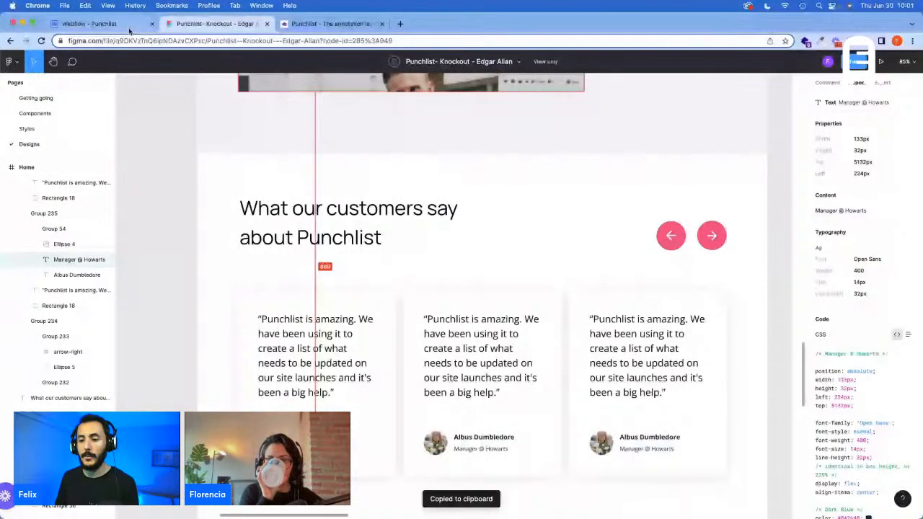
click(94, 24)
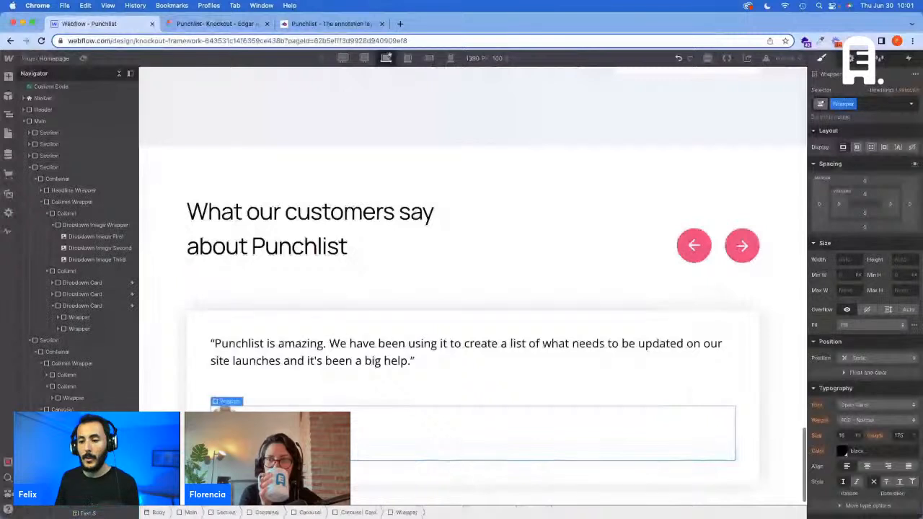
Step: Try the existing Text XS class on the job title's text block
click(879, 100)
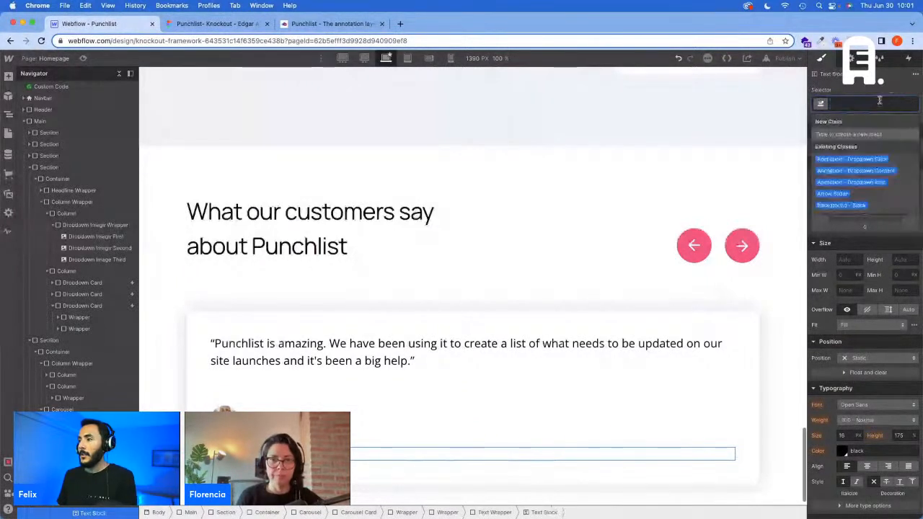
text(Text)
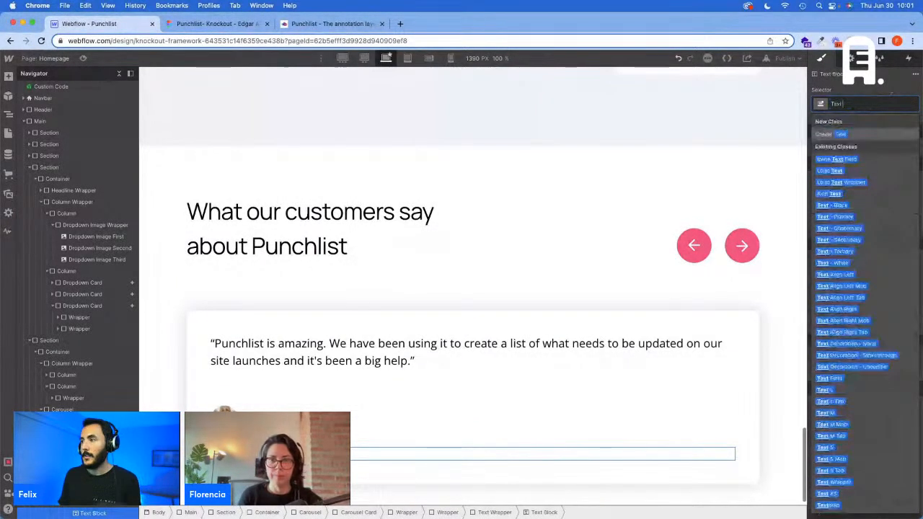
click(827, 493)
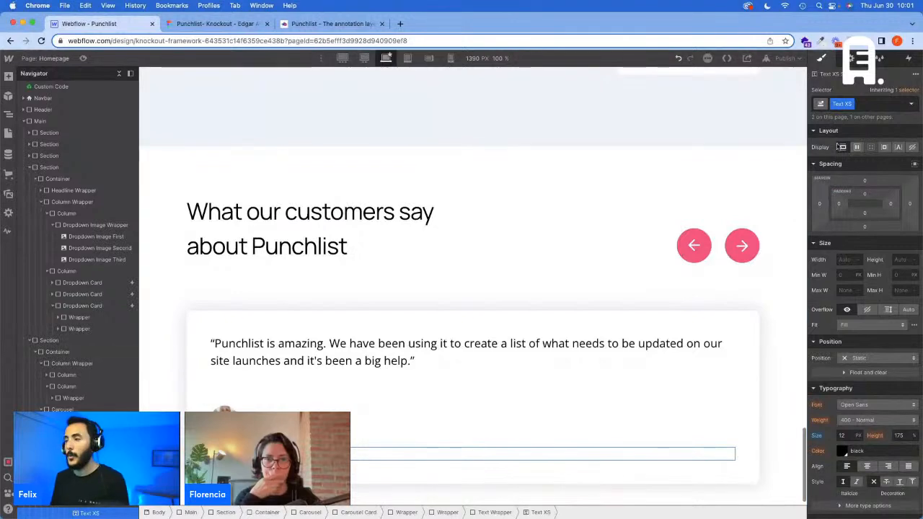
click(862, 103)
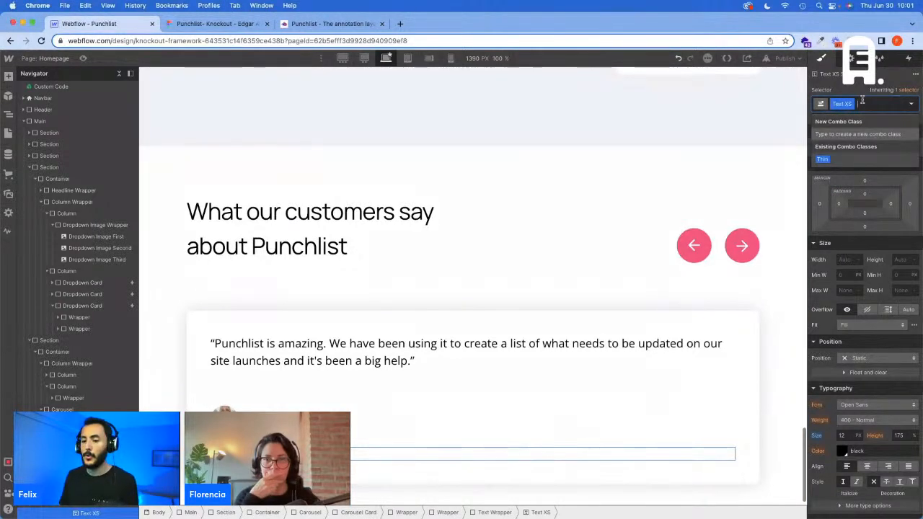
Step: Check the job title's type size in the Figma testimonial card and return to the Webflow page
click(198, 23)
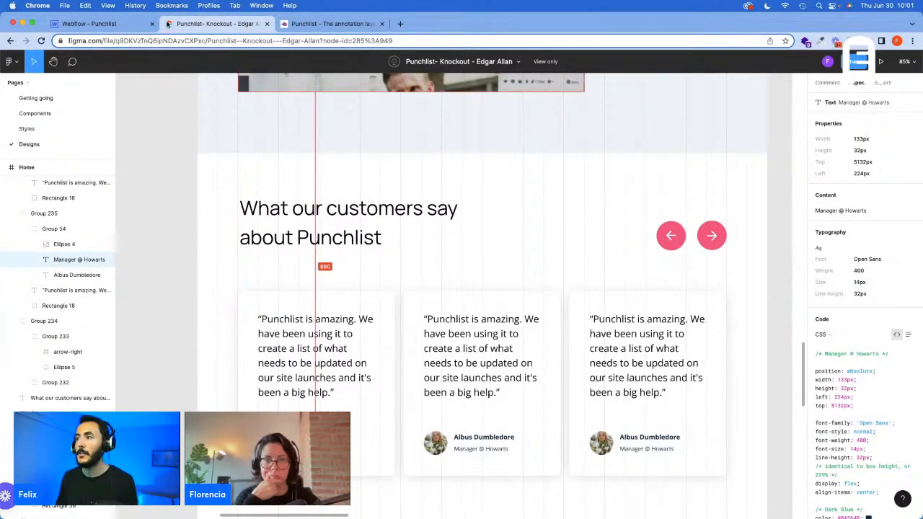
click(114, 24)
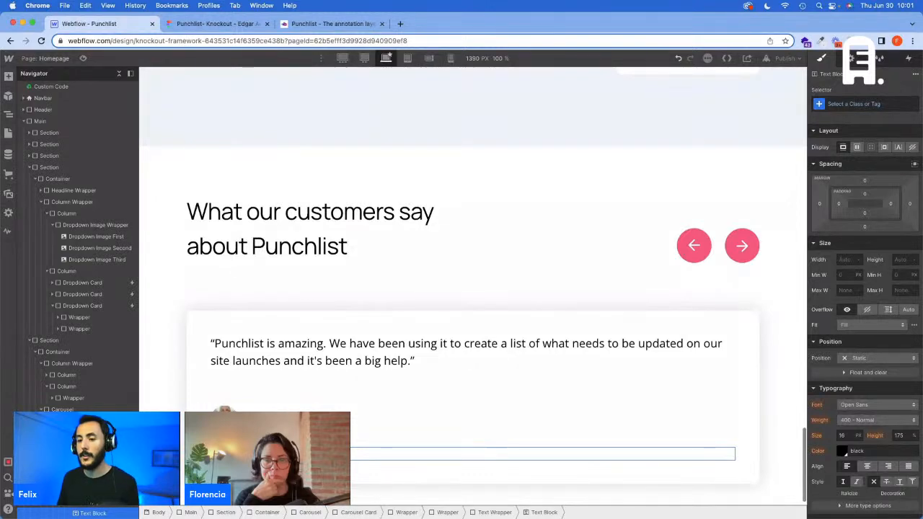
click(240, 24)
click(88, 24)
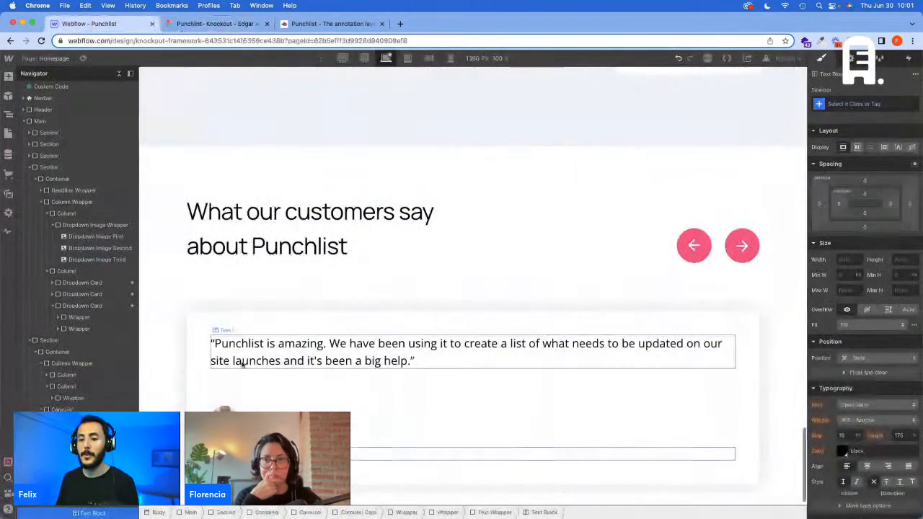
Step: Create a Text XXS class on the job title's text block and set its font size to 14 px
click(850, 104)
text(T)
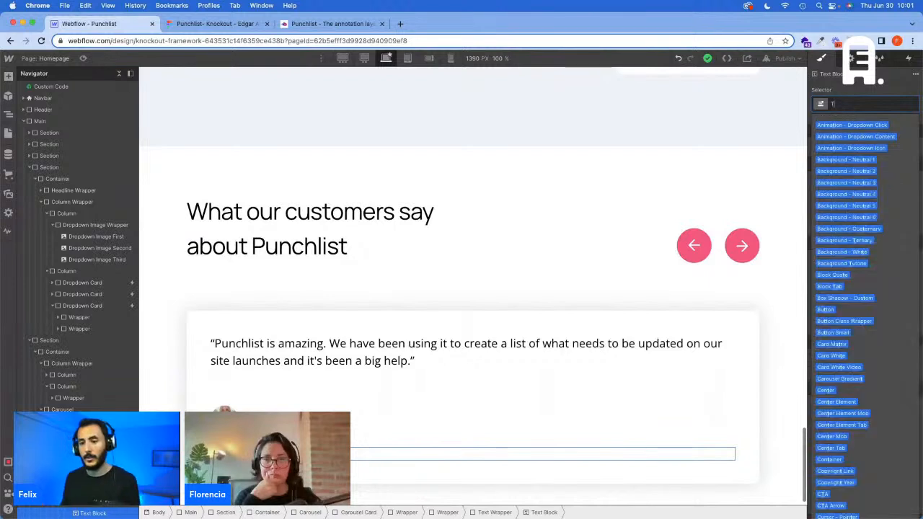
text(ext XXS)
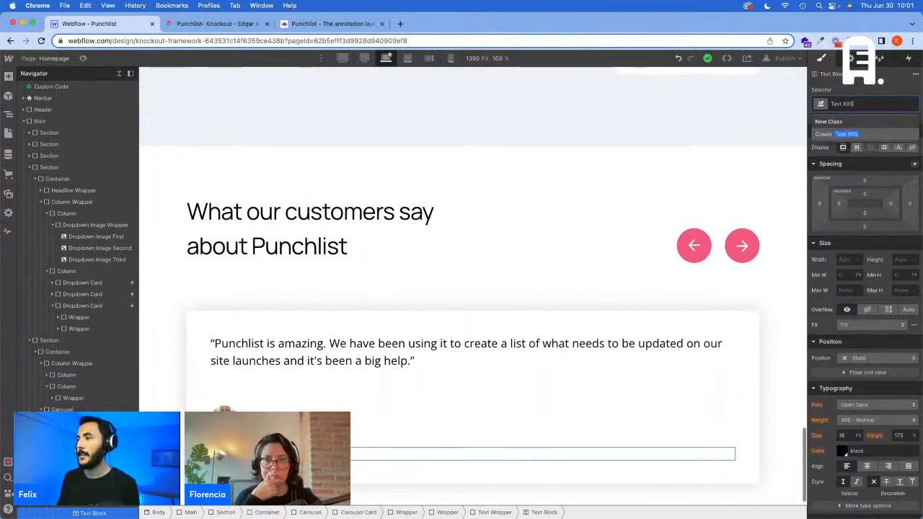
key(Return)
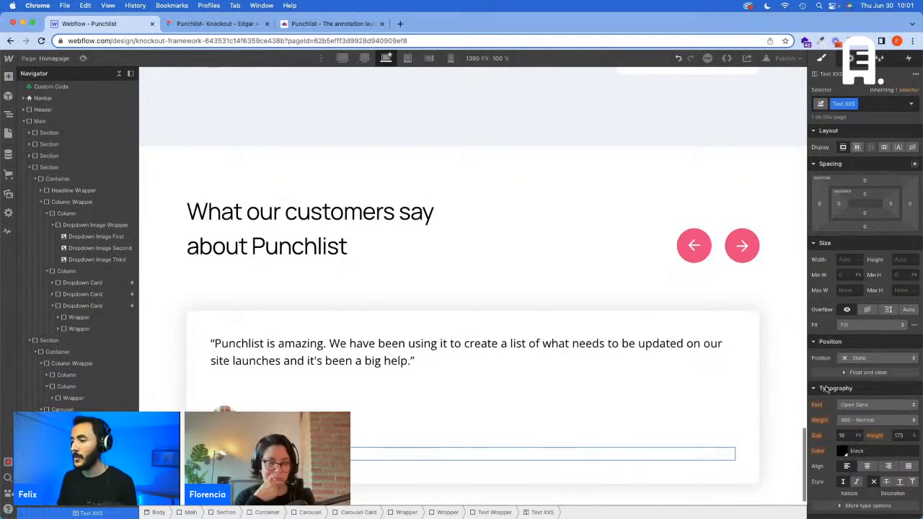
click(842, 435)
text(14)
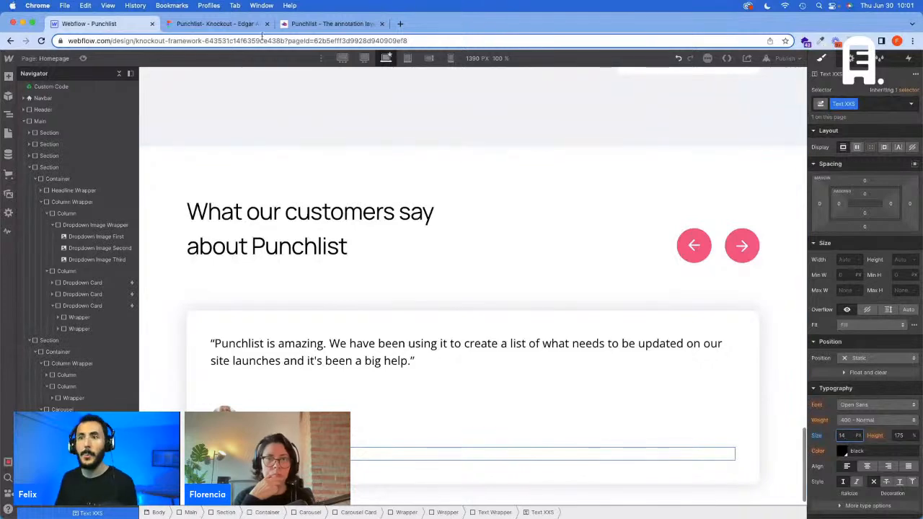
Step: Open the code of the Large Viewport Type embed inside the Custom Code component at its root font-size variables
double_click(63, 88)
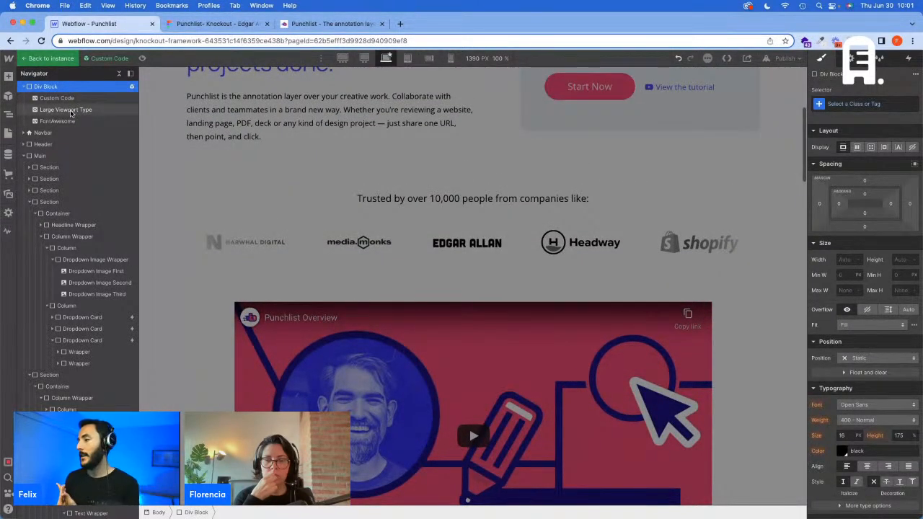
click(71, 111)
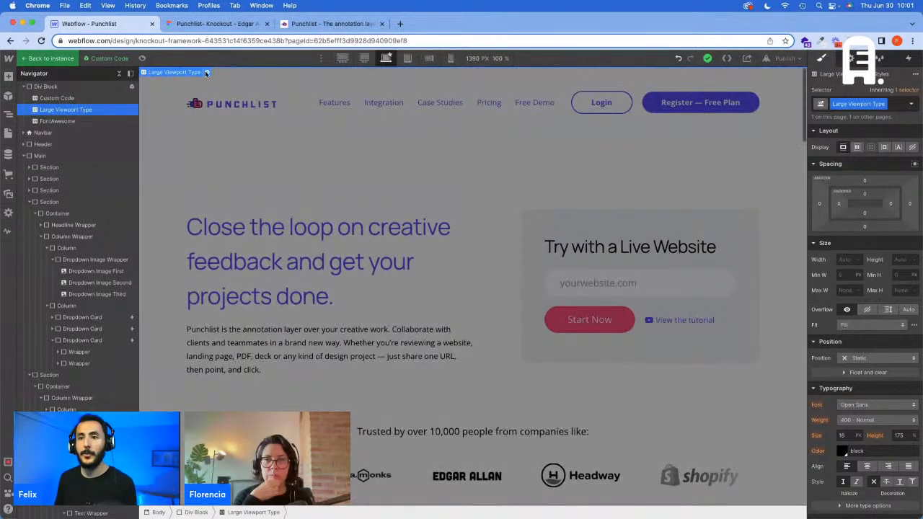
click(207, 72)
scroll(384, 275, up, 5)
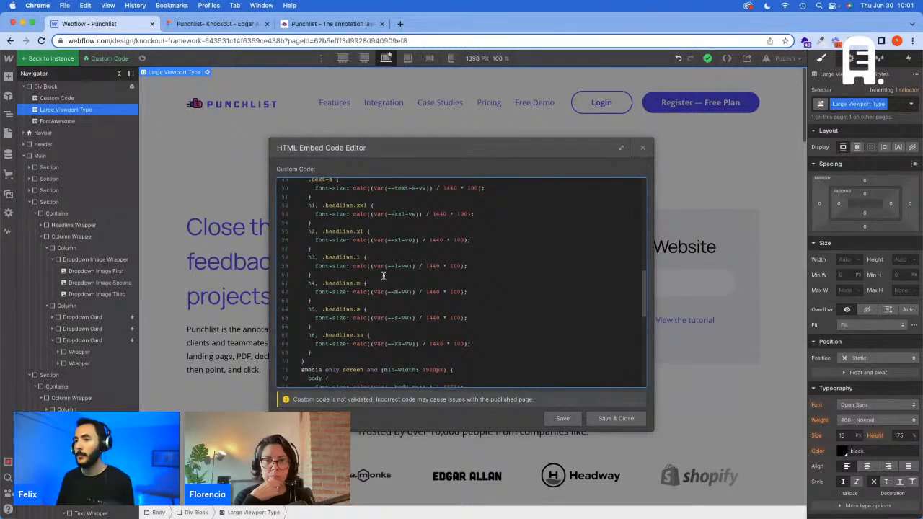
scroll(385, 275, up, 15)
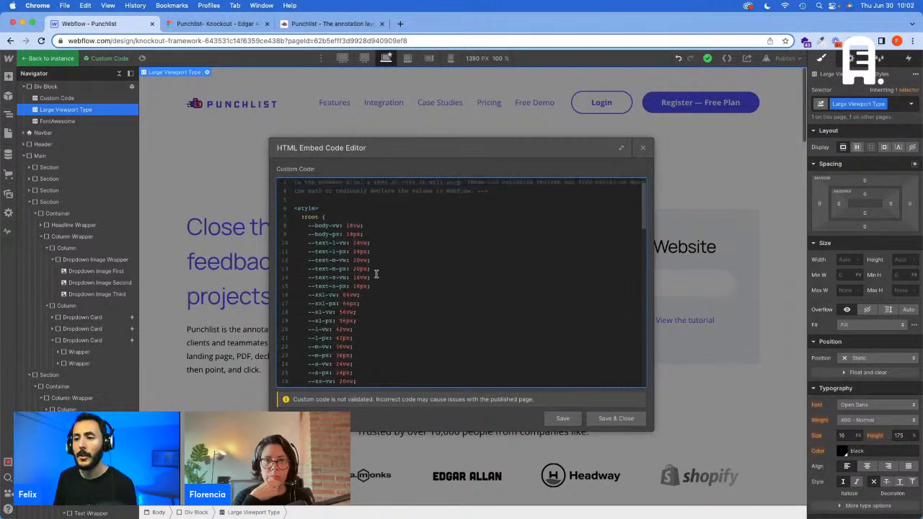
Step: Duplicate the two text-s variables beneath them as --text-xxs-vw and --text-xxs-px, setting the vw value to 14vw
scroll(375, 274, down, 2)
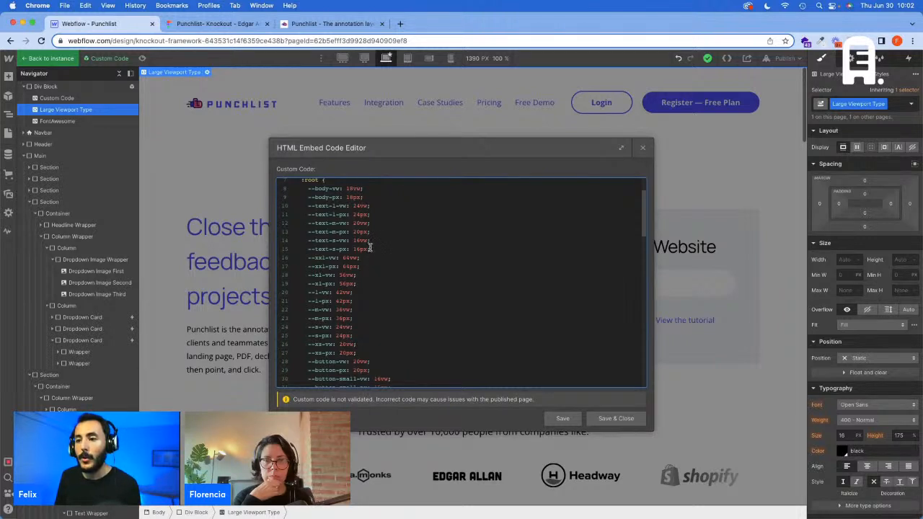
drag(370, 247, 309, 248)
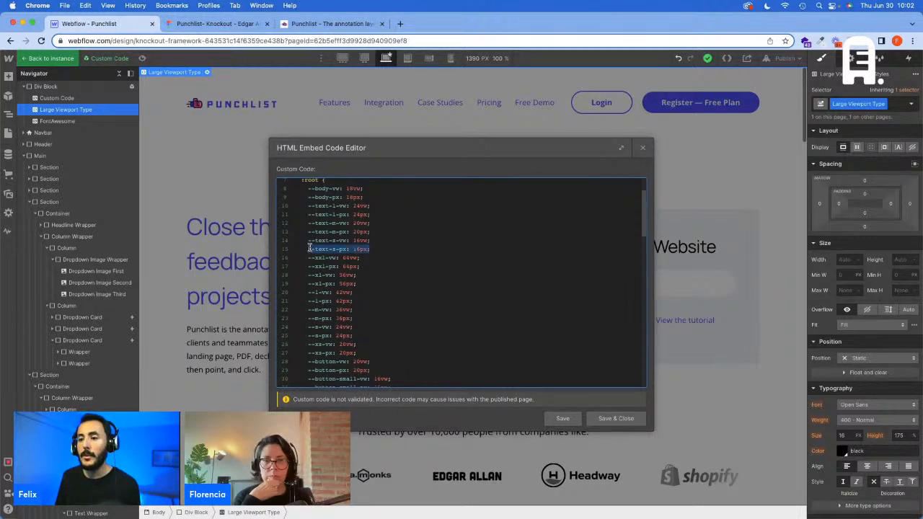
key(super+c)
key(Right)
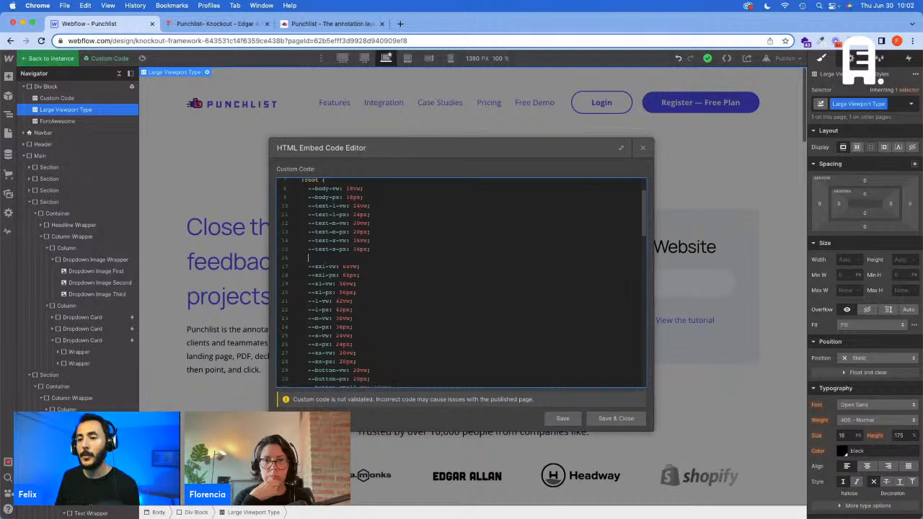
key(Return)
key(super+v)
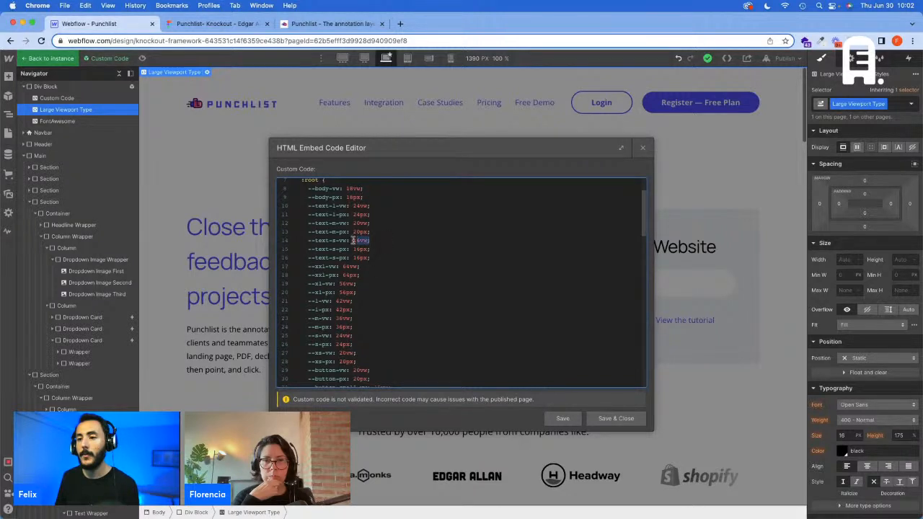
drag(353, 240, 309, 241)
key(super+z)
drag(370, 250, 305, 241)
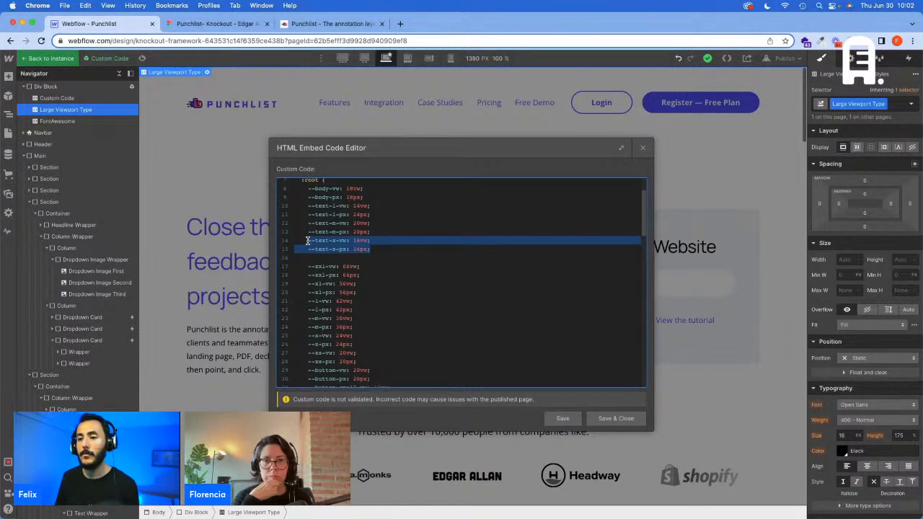
click(360, 253)
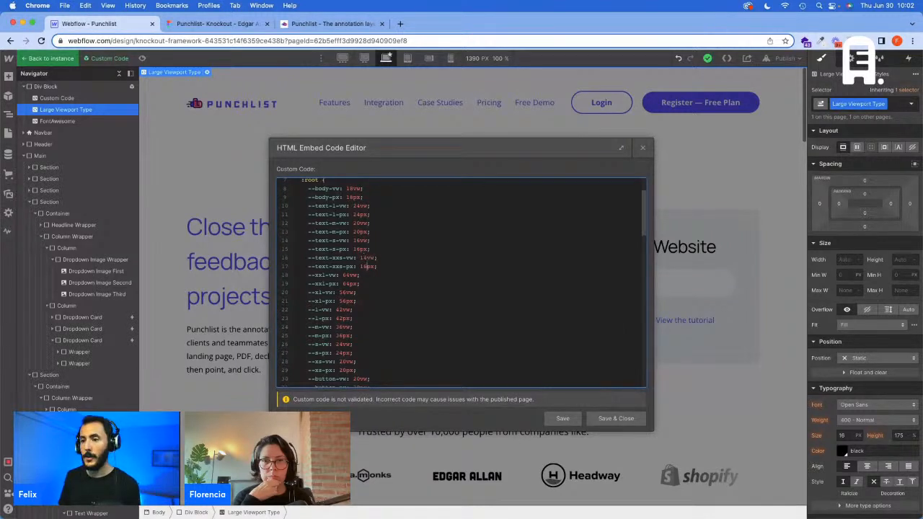
Step: Duplicate the .text-s rule in the 1440-based block as .text-xxs, using the --text-xxs-vw variable
scroll(384, 269, down, 10)
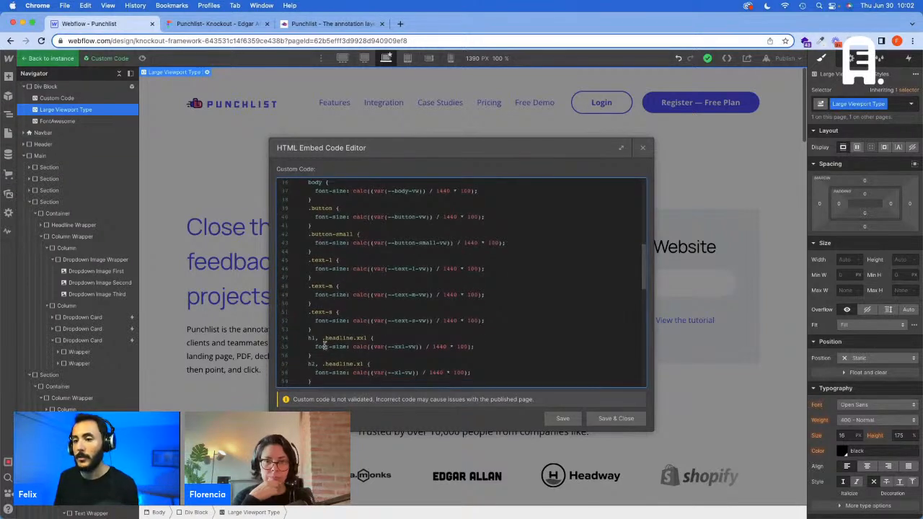
drag(317, 329, 308, 314)
click(322, 327)
key(Return)
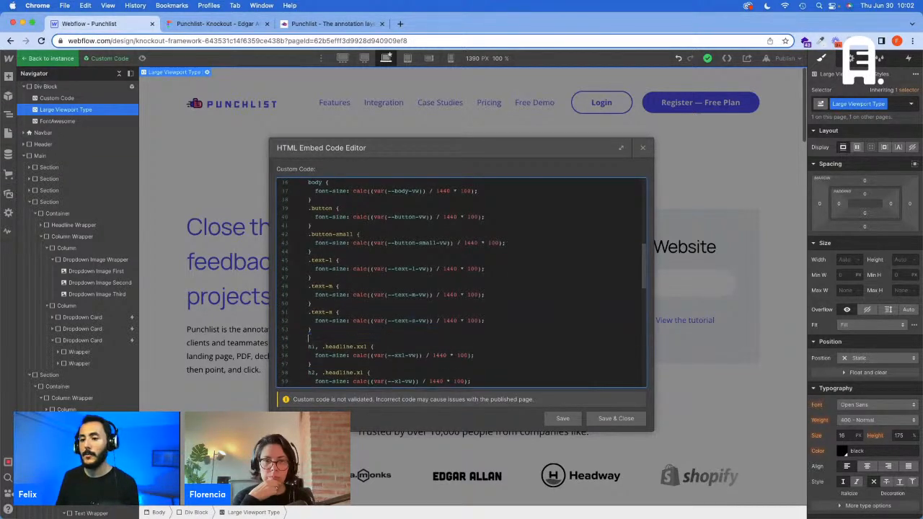
key(super+v)
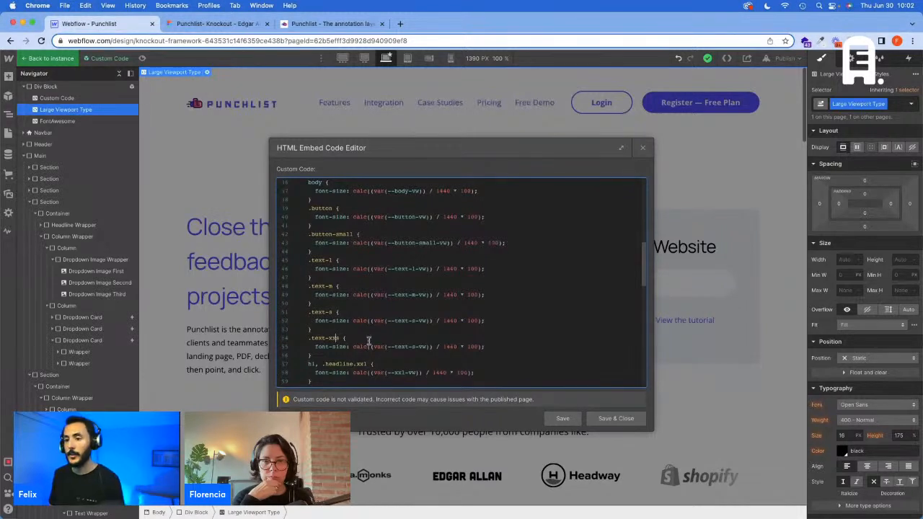
click(413, 346)
text(xx)
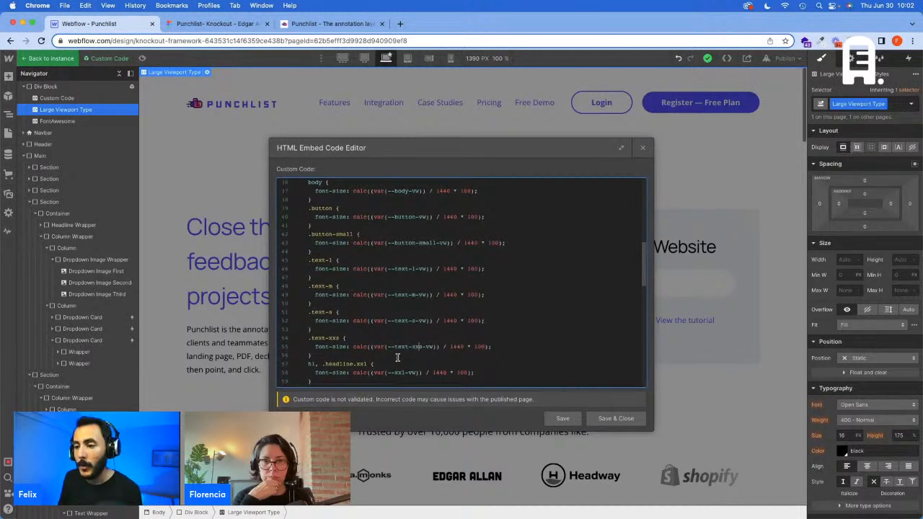
Step: Duplicate the .text-s rule in the min-width 1920px media query as .text-xxs, then save and close the embed code
scroll(321, 340, down, 10)
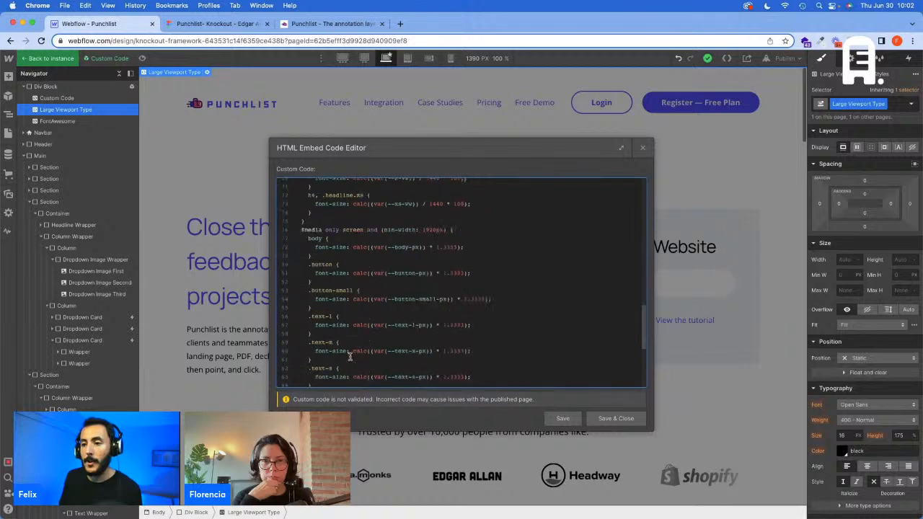
scroll(348, 353, down, 2)
drag(313, 321, 309, 305)
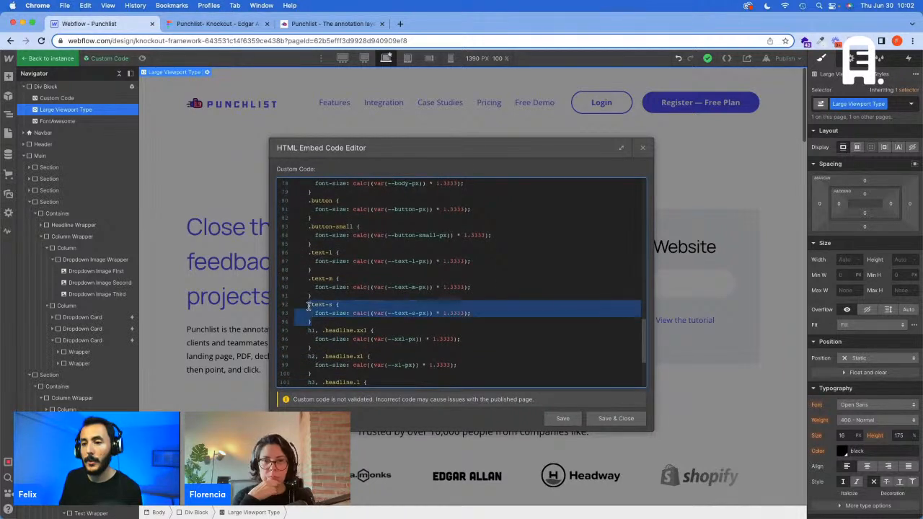
key(super+c)
click(317, 323)
key(Return)
key(super+v)
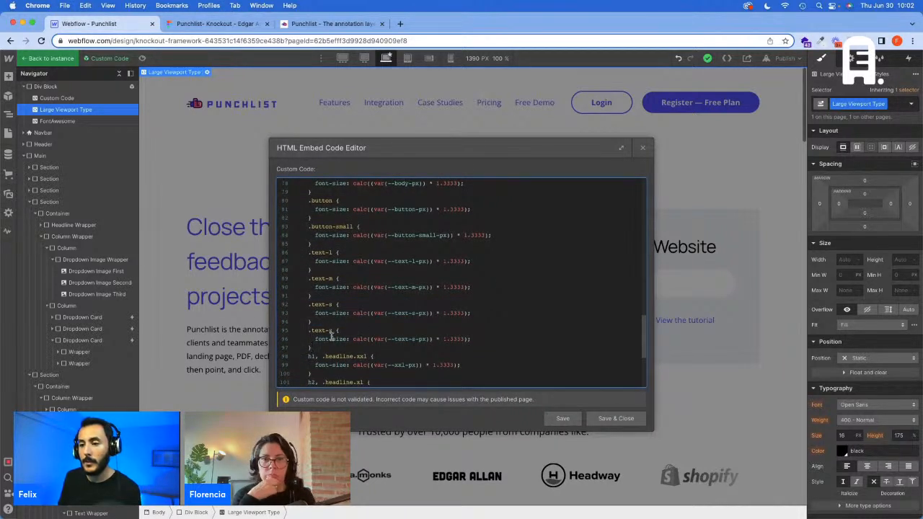
click(330, 332)
text(xx)
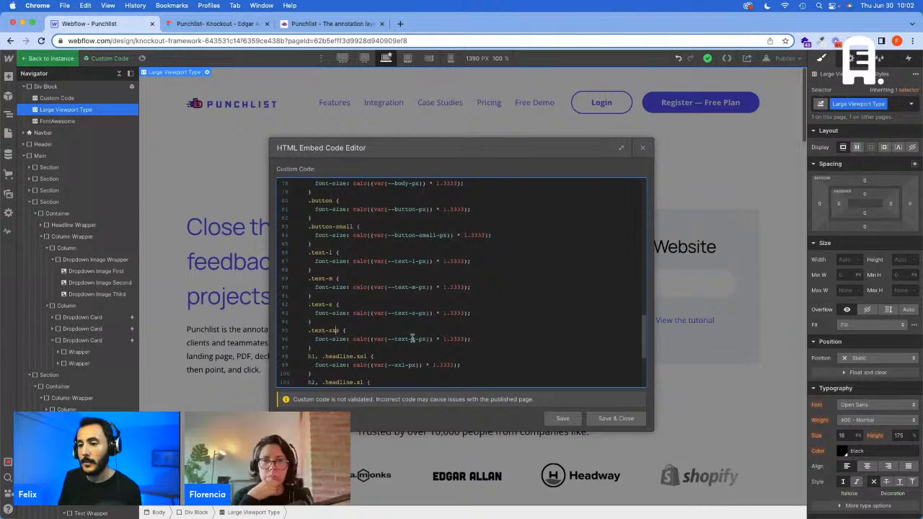
click(609, 418)
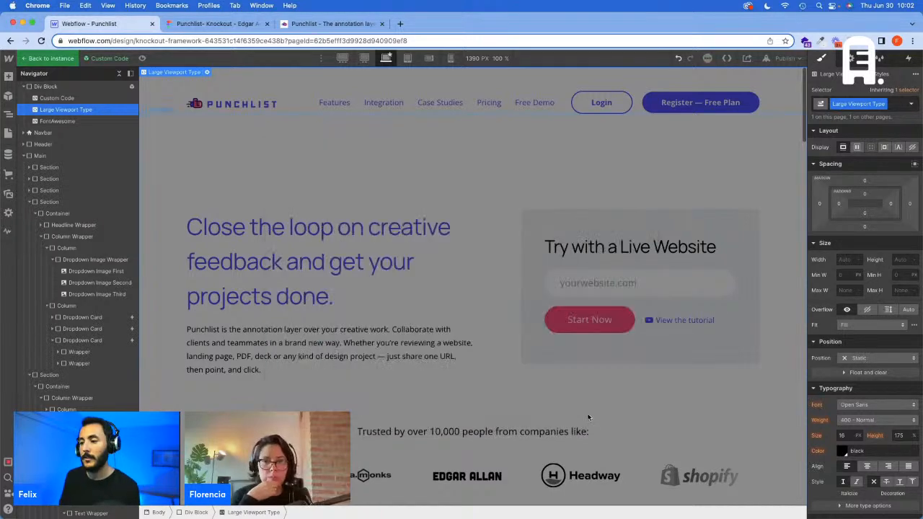
Step: Return to the homepage's testimonial card and compare the job title's font size at the 1440 px and base breakpoints
scroll(587, 418, down, 20)
double_click(260, 426)
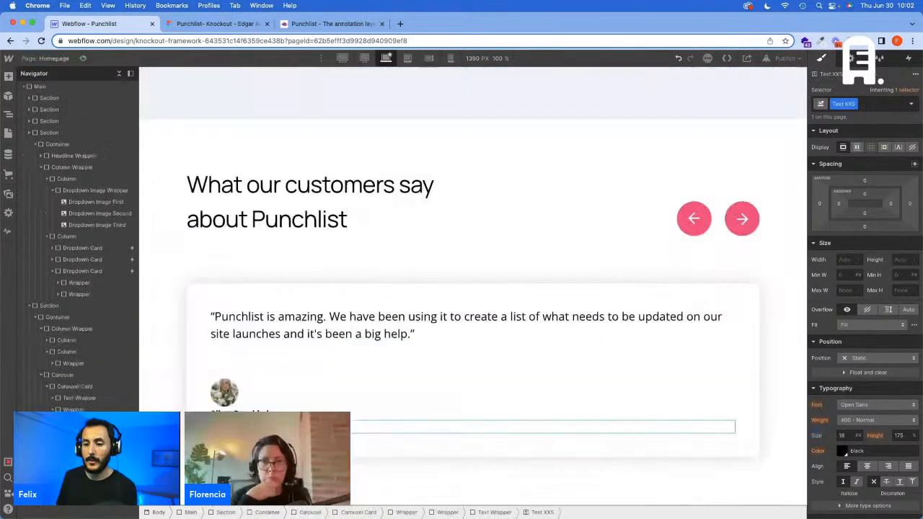
click(363, 58)
scroll(356, 305, down, 2)
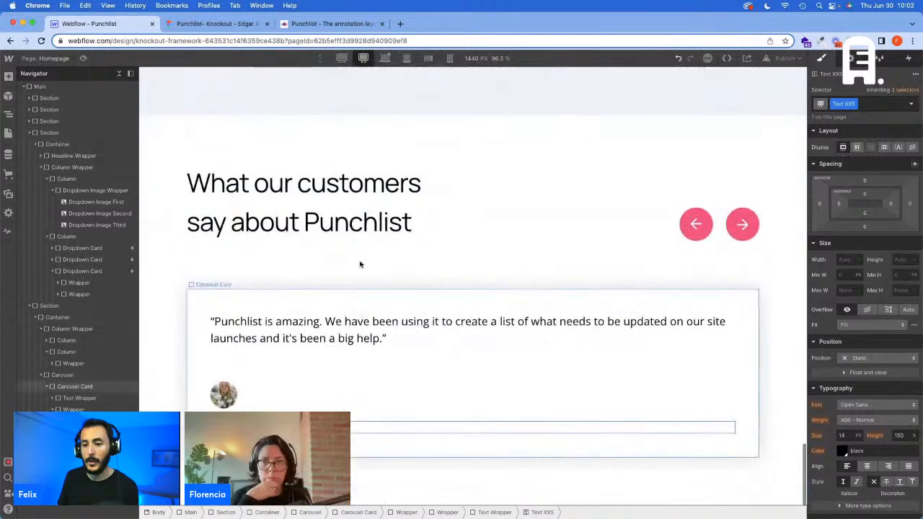
click(386, 58)
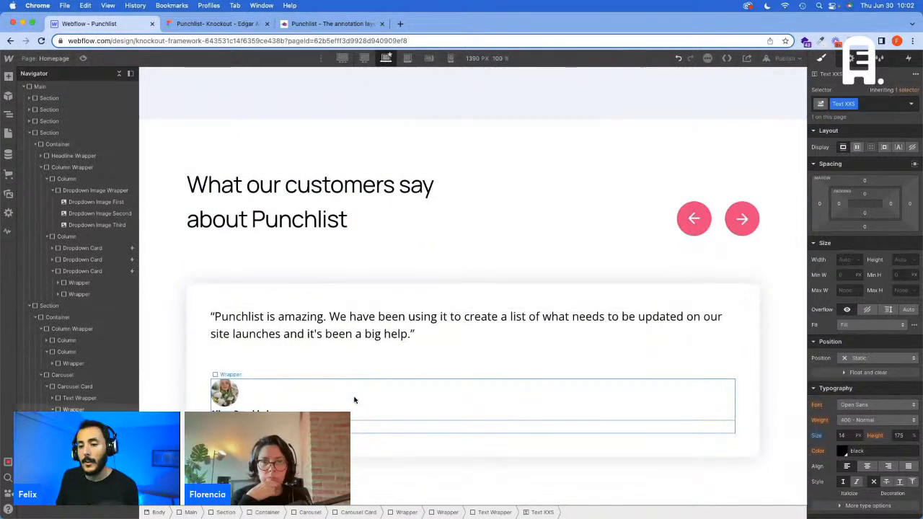
Step: Check the testimonial design in Figma, then give the wrapper around the avatar and customer details the Flex and Align Center combo classes
click(354, 400)
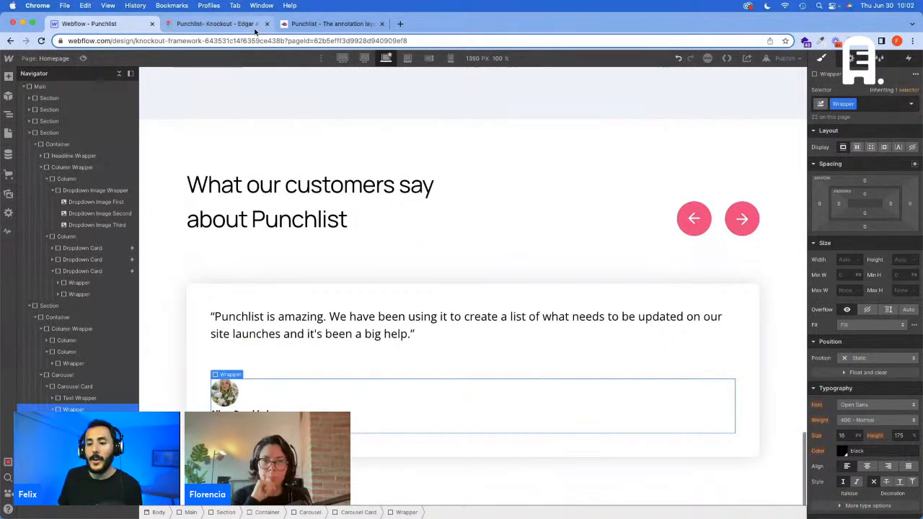
click(219, 24)
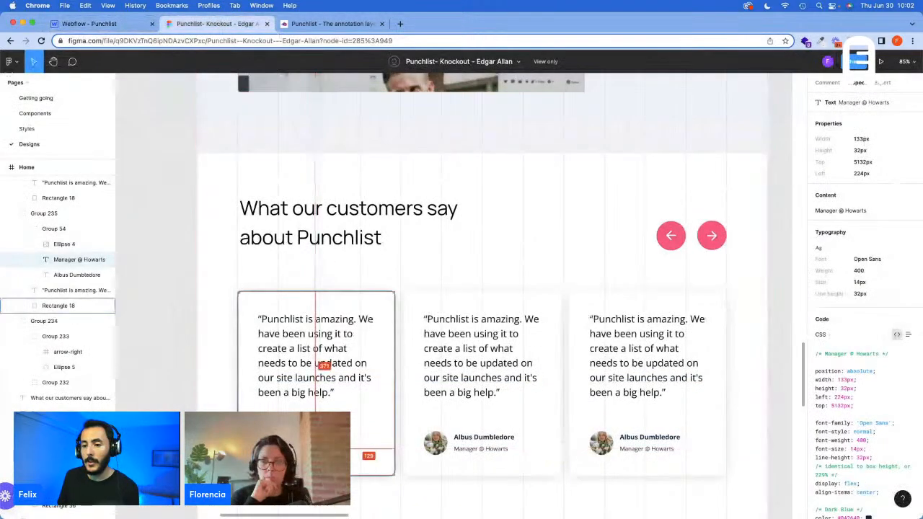
click(103, 25)
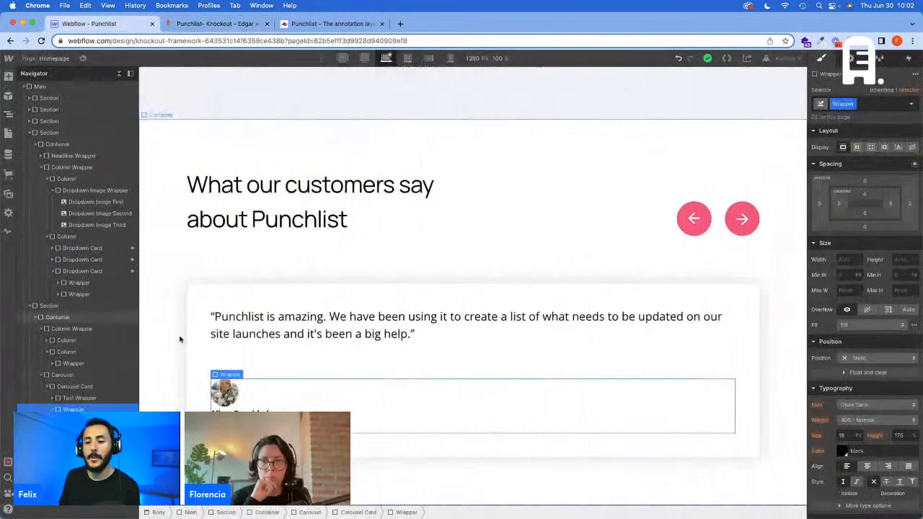
click(876, 104)
text(Flex)
key(Return)
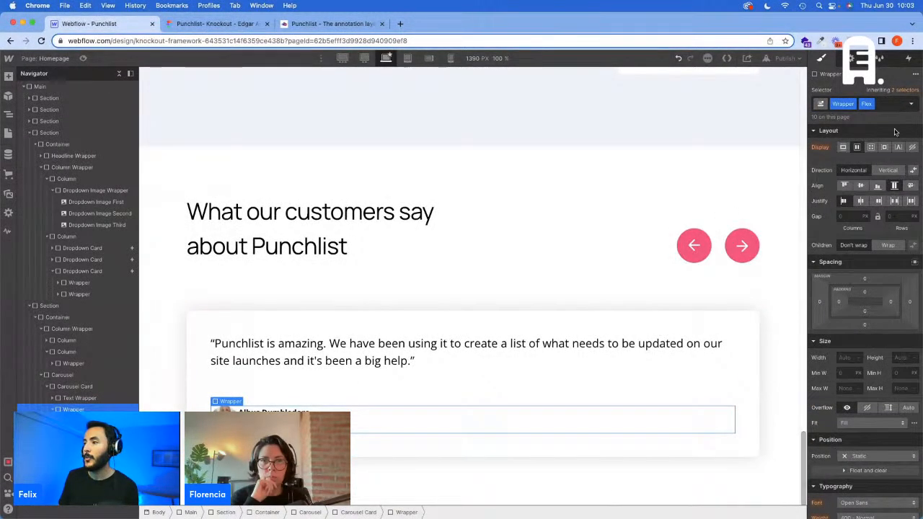
click(895, 105)
text(Align Cente)
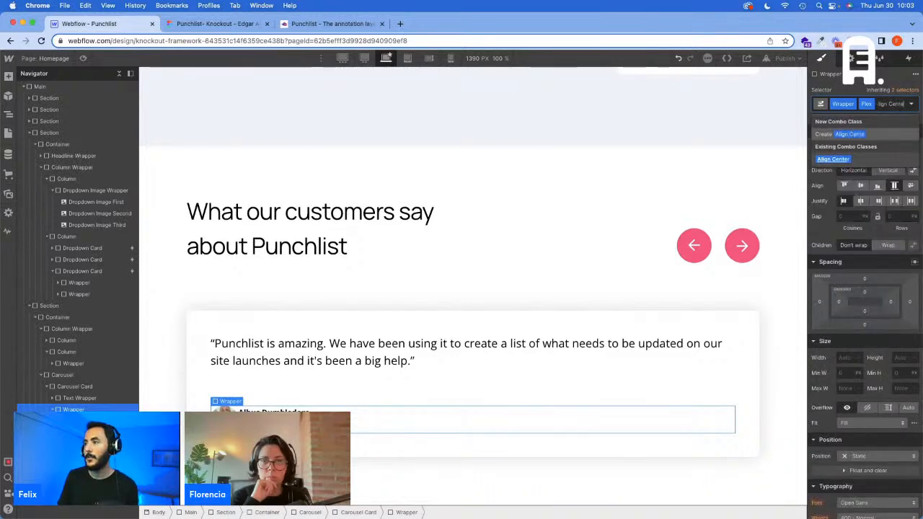
key(Return)
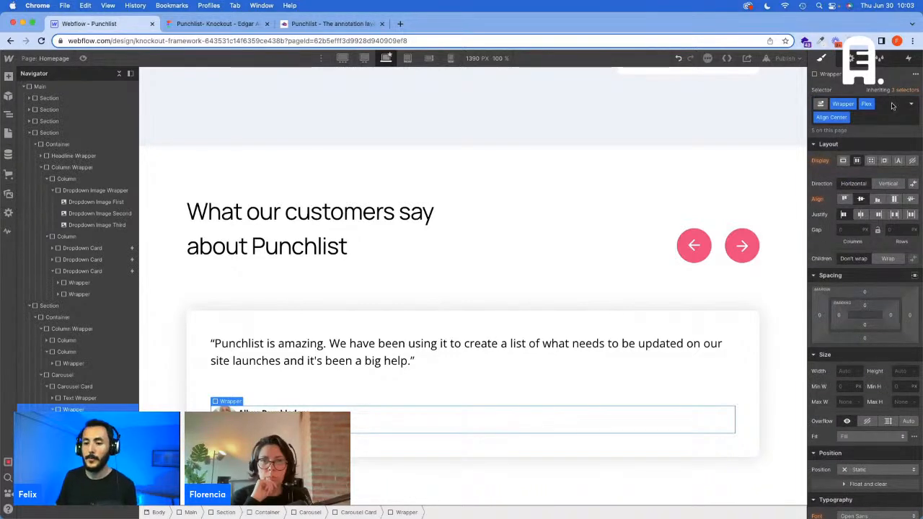
Step: Add a Margin Right - 16 combo class to the testimonial's avatar image
click(224, 418)
click(891, 107)
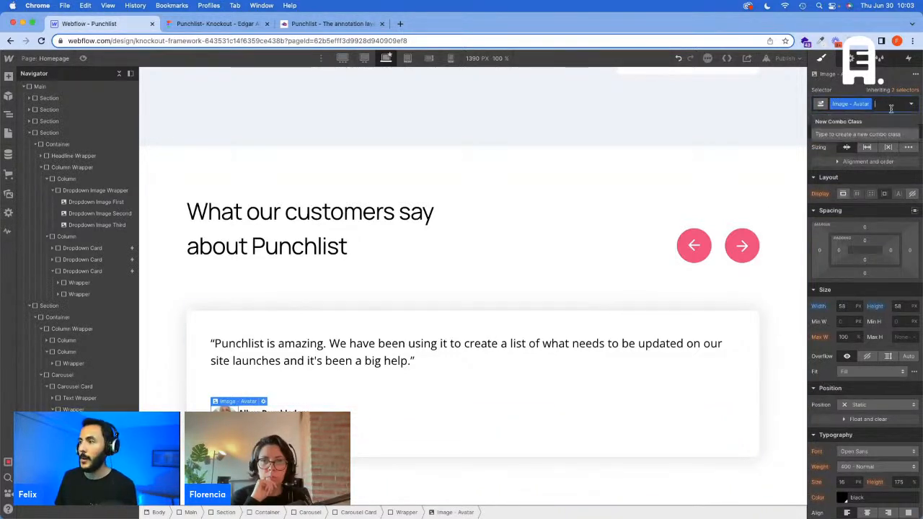
text(Margin Right)
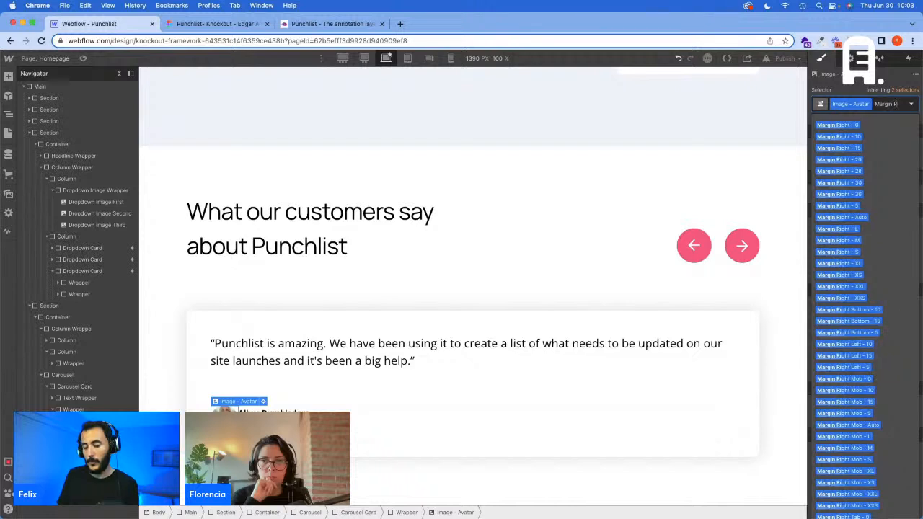
text( - 16)
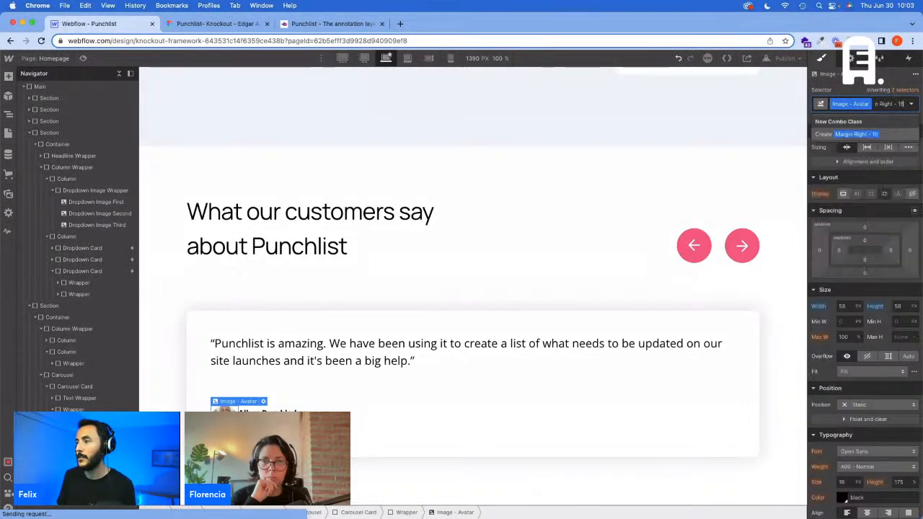
key(Return)
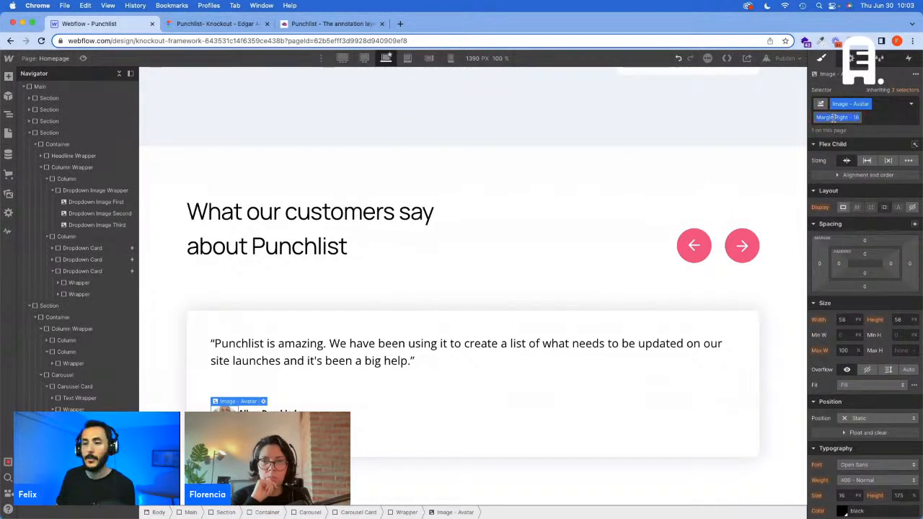
Step: Add a helper div block inside the avatar wrapper, class it Margin Right - 16, and set its right margin to 16 px
key(Up)
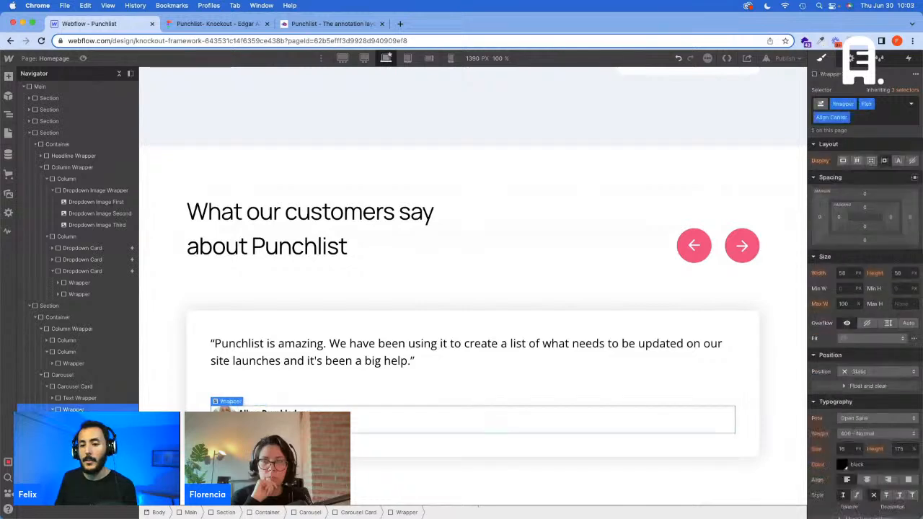
key(super+e)
text(d)
key(Return)
click(859, 101)
key(super+v)
key(Return)
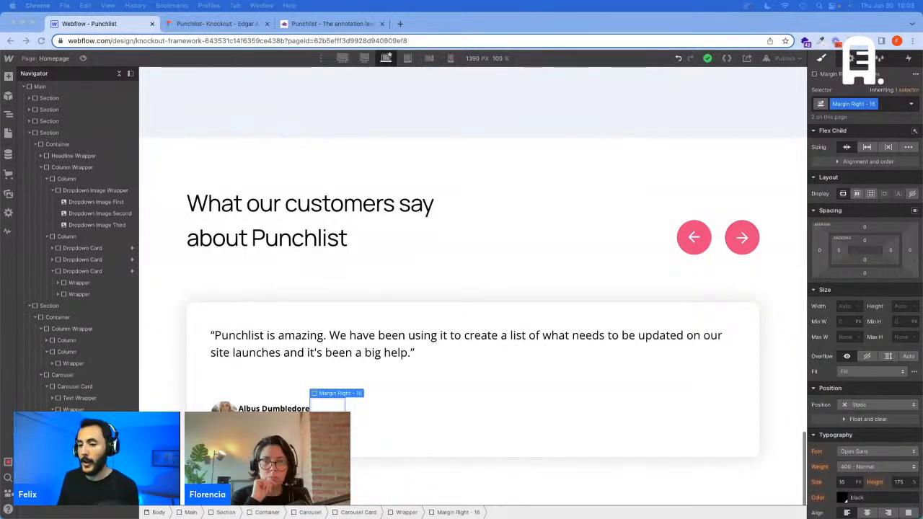
click(910, 250)
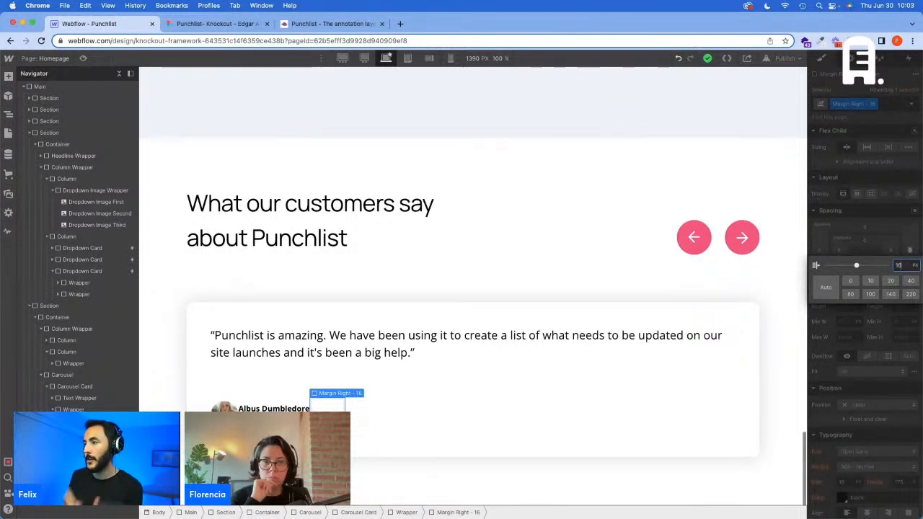
key(Return)
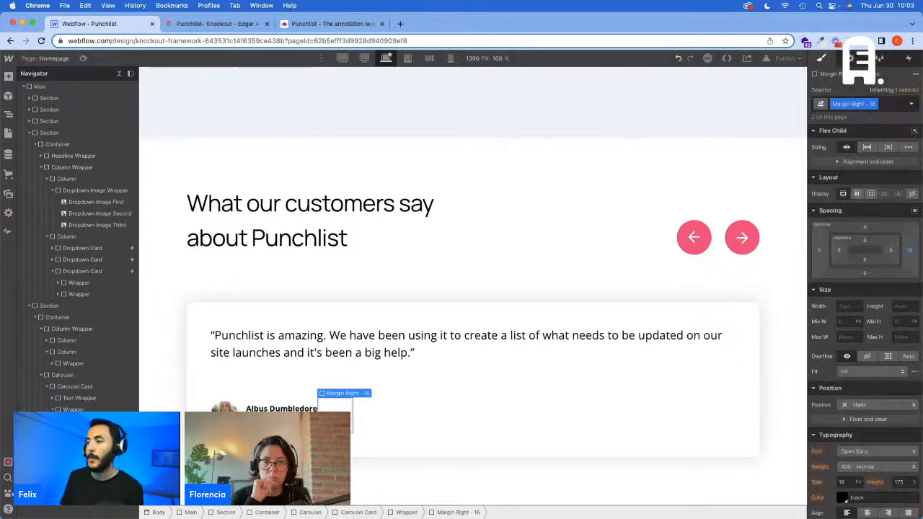
Step: Set the Margin Right - 16 class's right margin to 1.111vw at the 1440 px breakpoint and 21.32 px at 1920 px
click(364, 59)
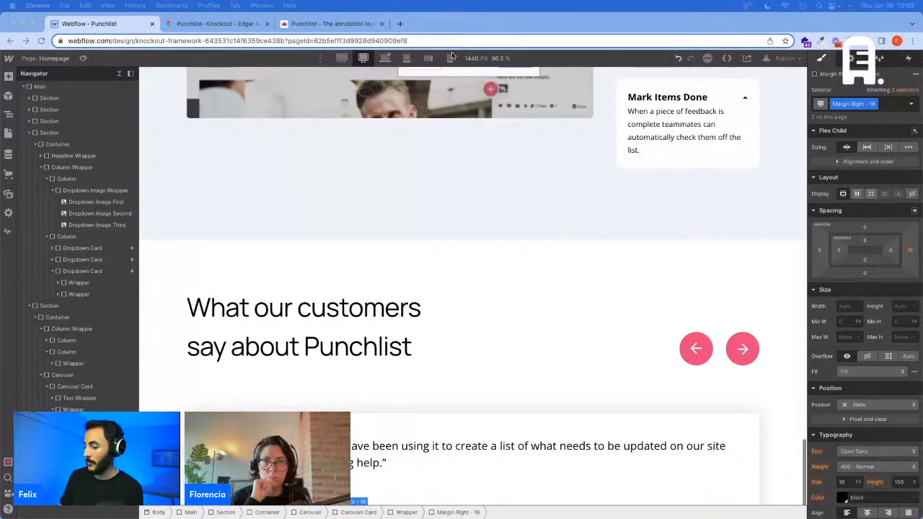
click(909, 249)
text(1.1vw)
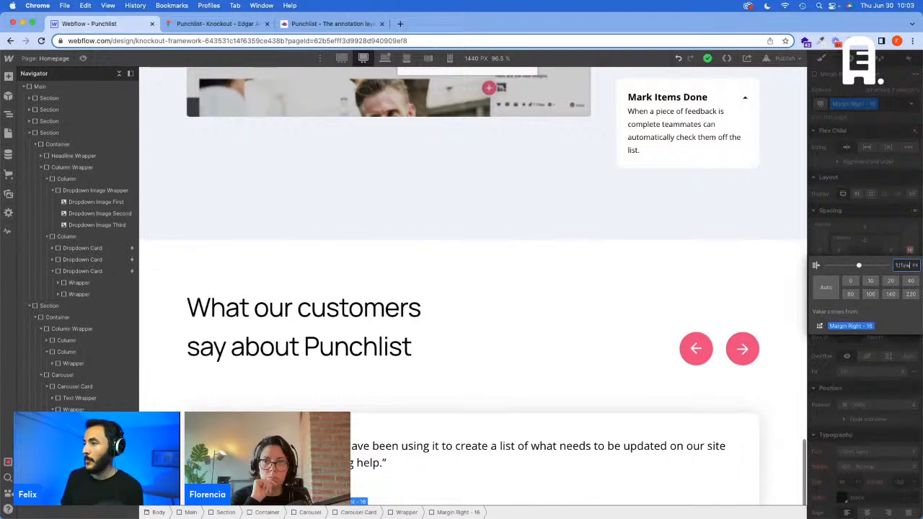
key(Return)
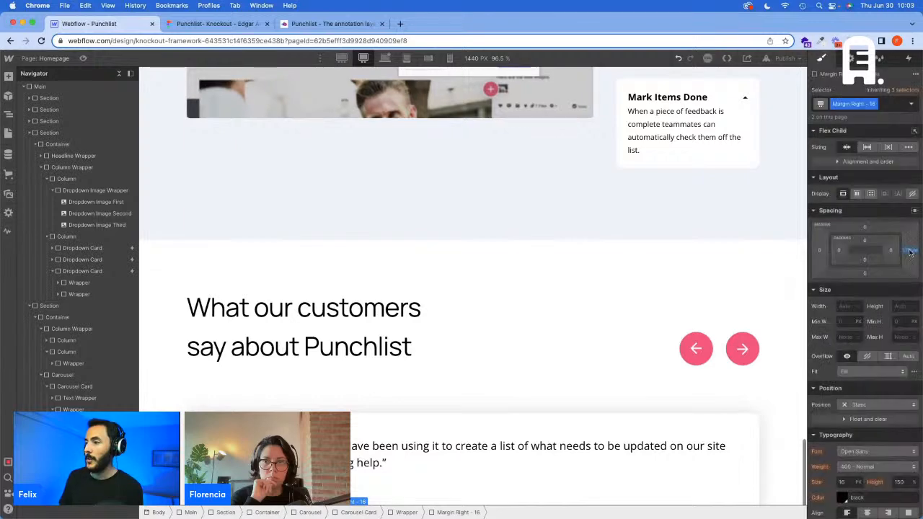
click(342, 60)
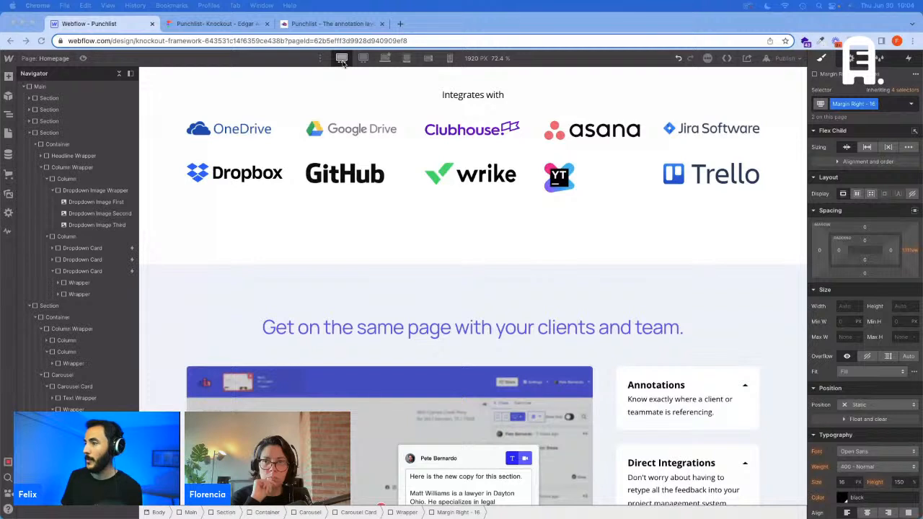
click(913, 250)
text(21,32)
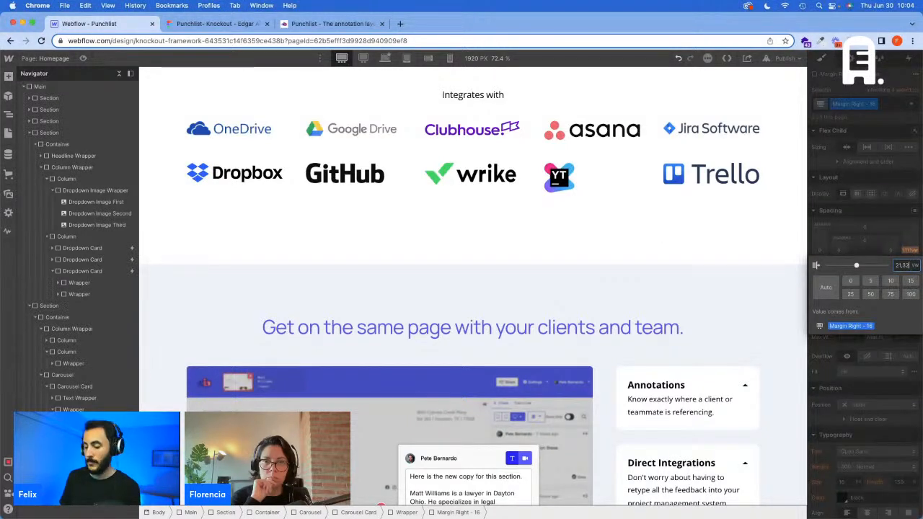
key(Return)
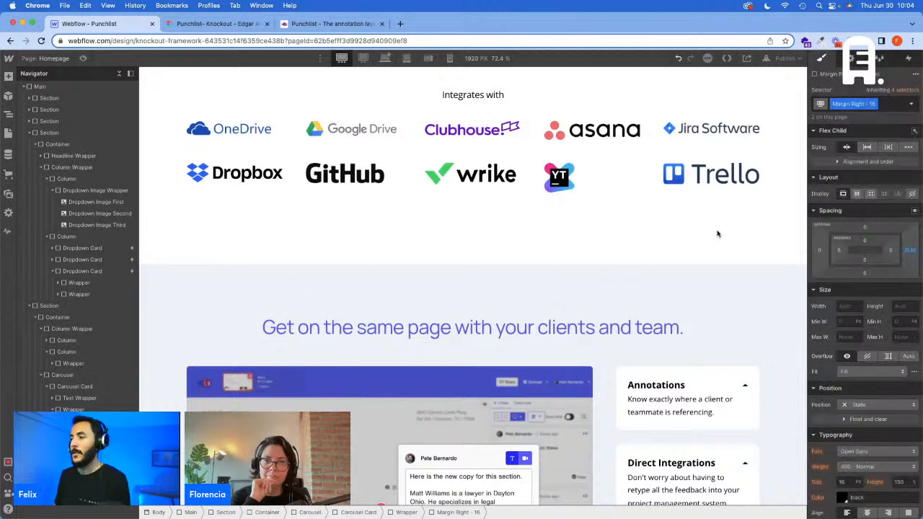
Step: Delete the helper div block at the base breakpoint and compare the testimonial card with the Figma design
click(382, 59)
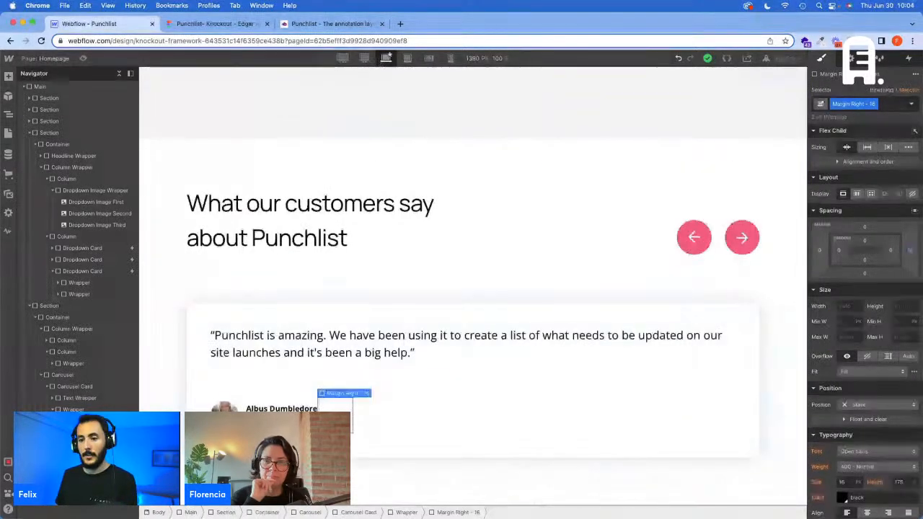
key(Delete)
click(224, 418)
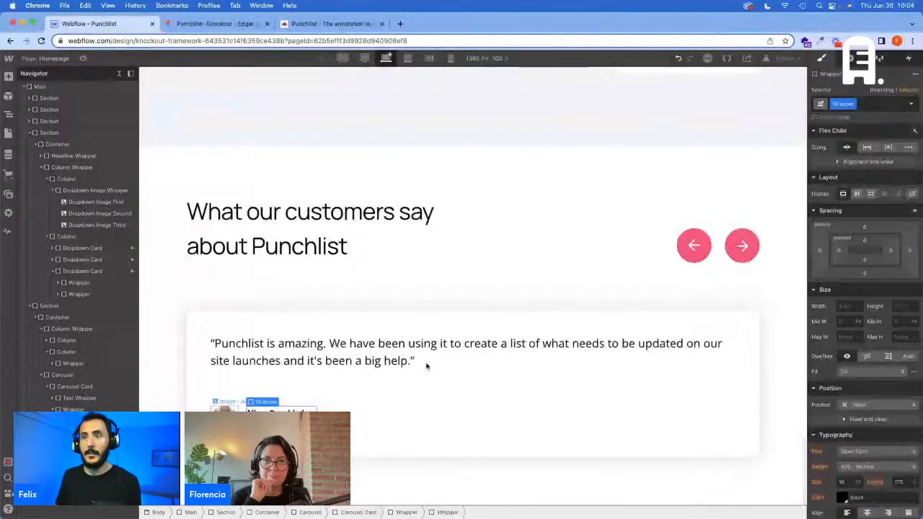
click(216, 24)
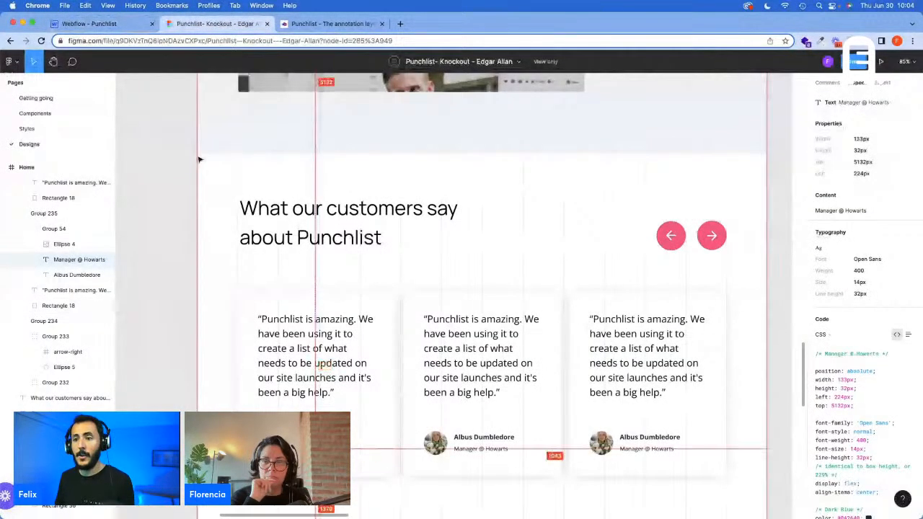
click(118, 26)
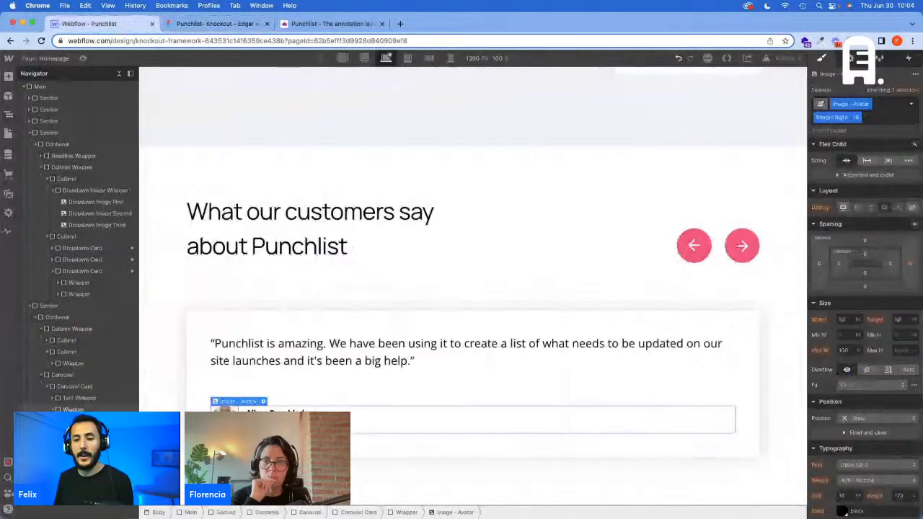
Step: Duplicate the testimonial's Carousel Card four times inside the Carousel to make five cards
click(76, 387)
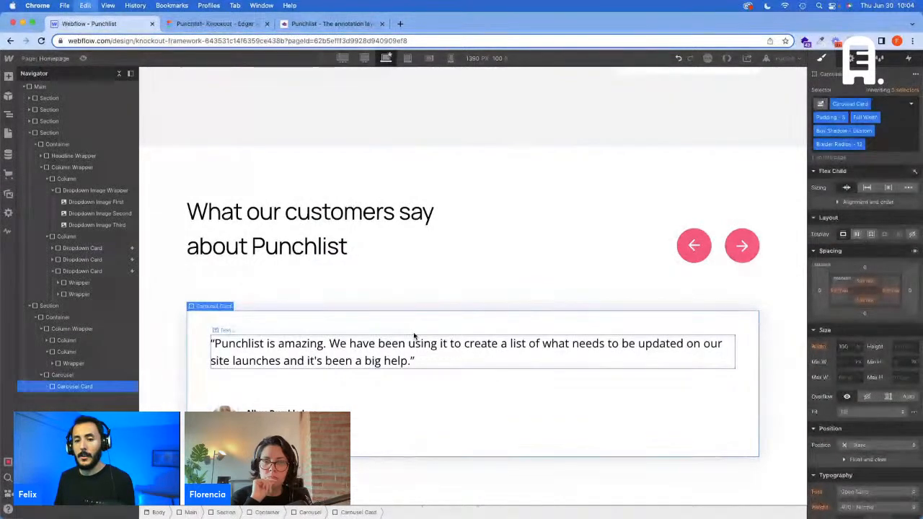
key(super+d)
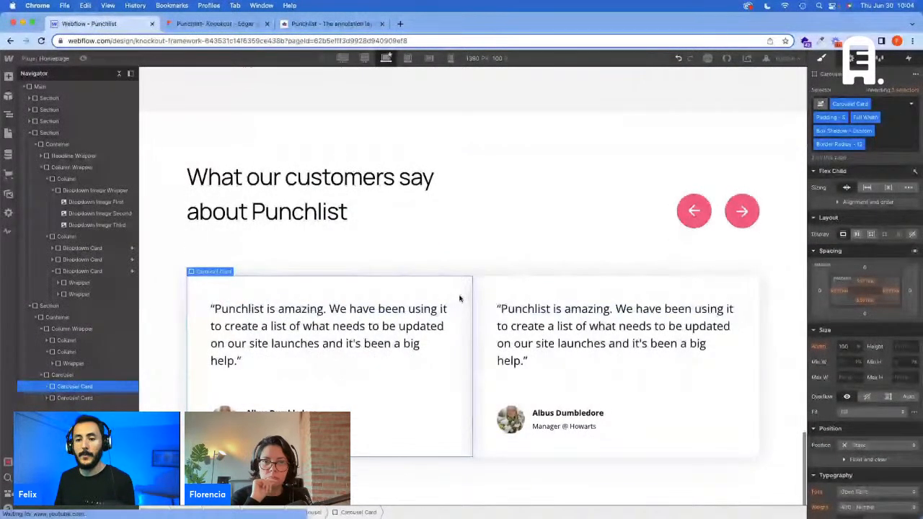
key(super+d)
key(super+d)
key(super+d)
click(95, 375)
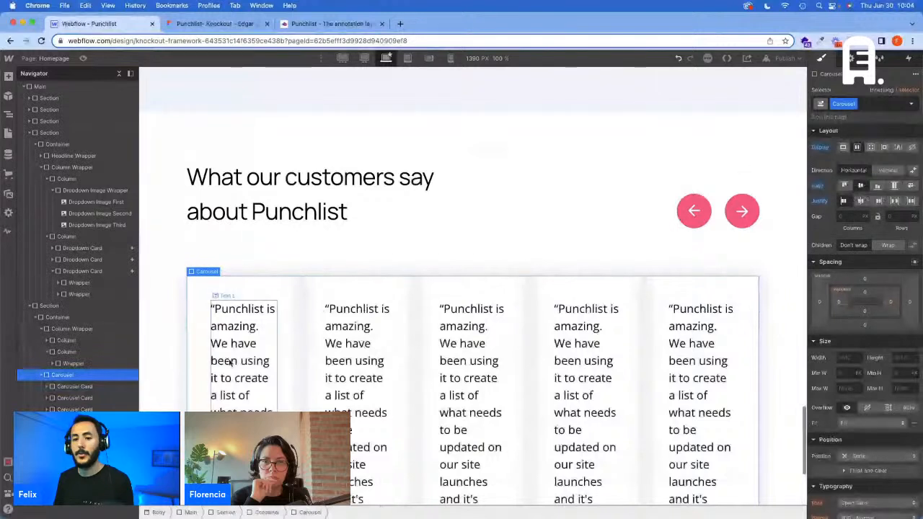
click(78, 387)
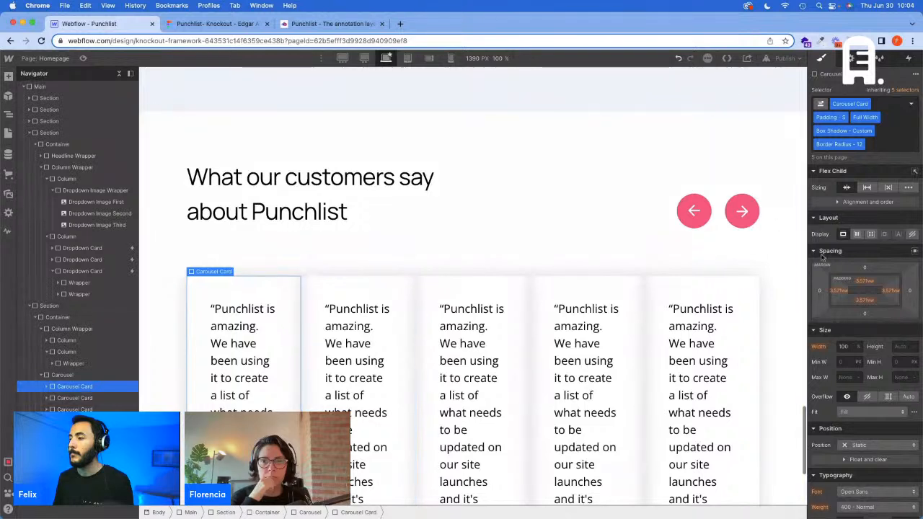
Step: Replace the Carousel class on the block holding the testimonial cards with a new class named Carousel Slick
click(63, 375)
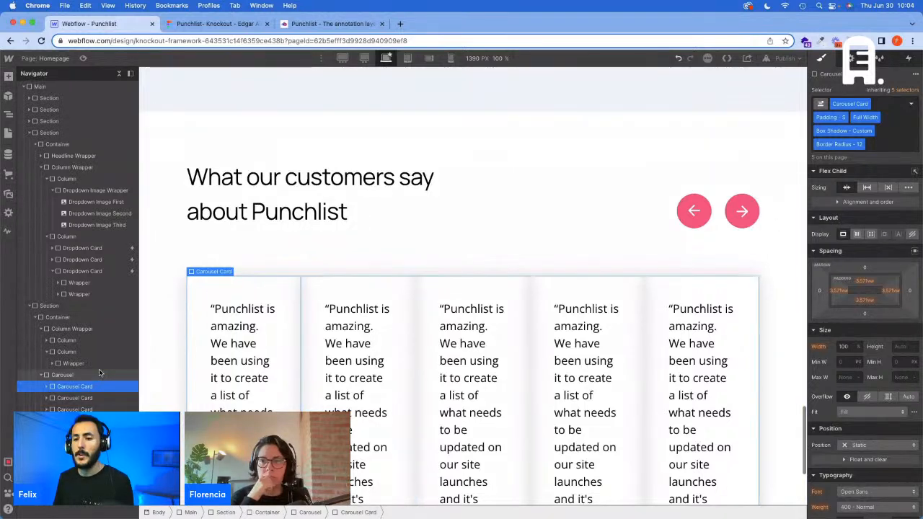
click(877, 105)
click(857, 94)
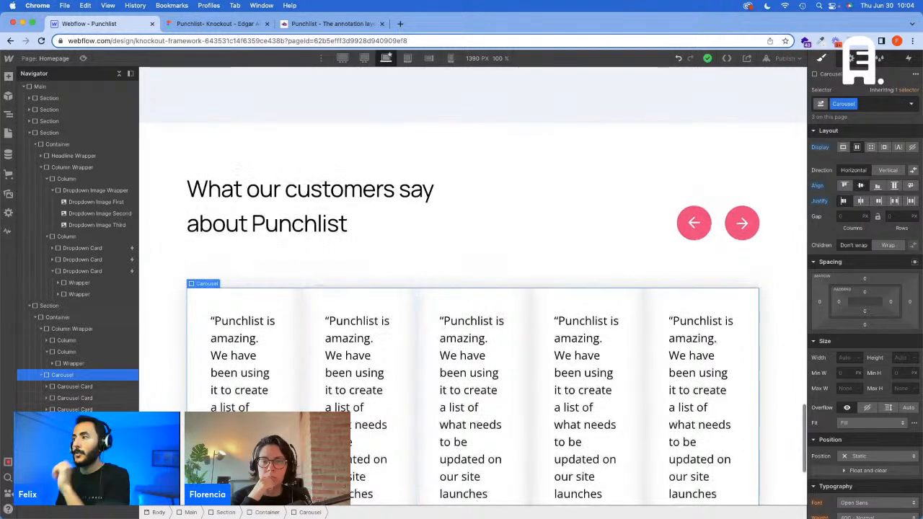
click(887, 103)
key(BackSpace)
text(C)
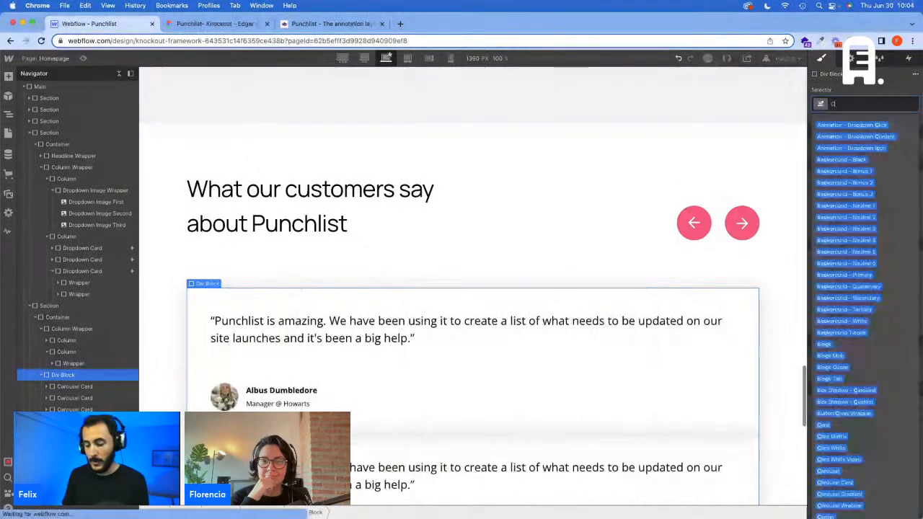
text(arousel)
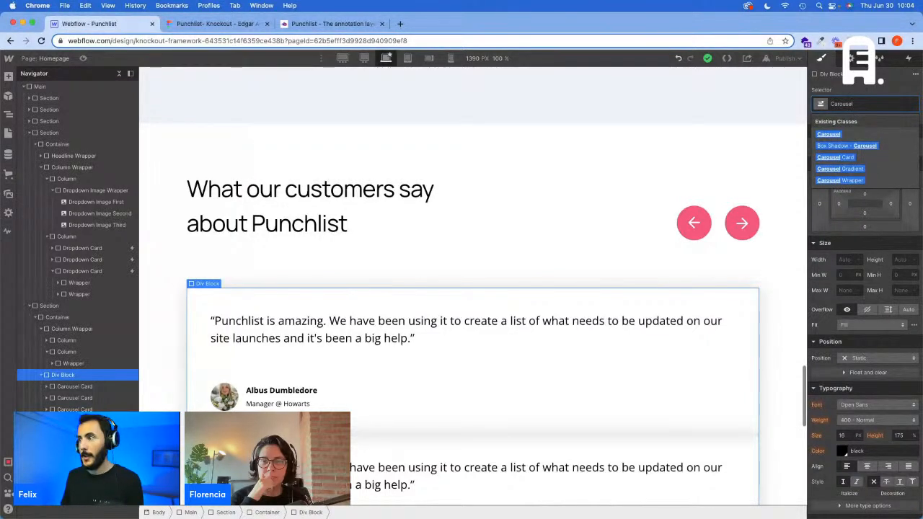
text( Slick)
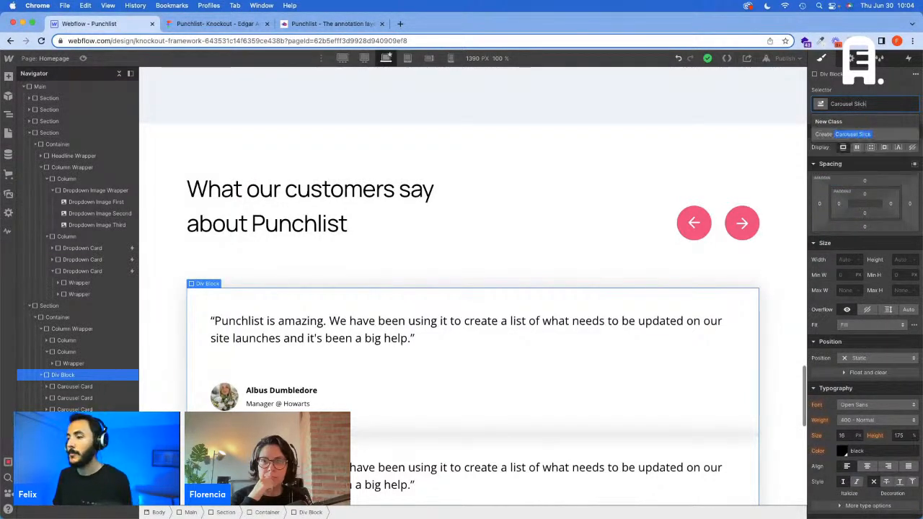
key(Return)
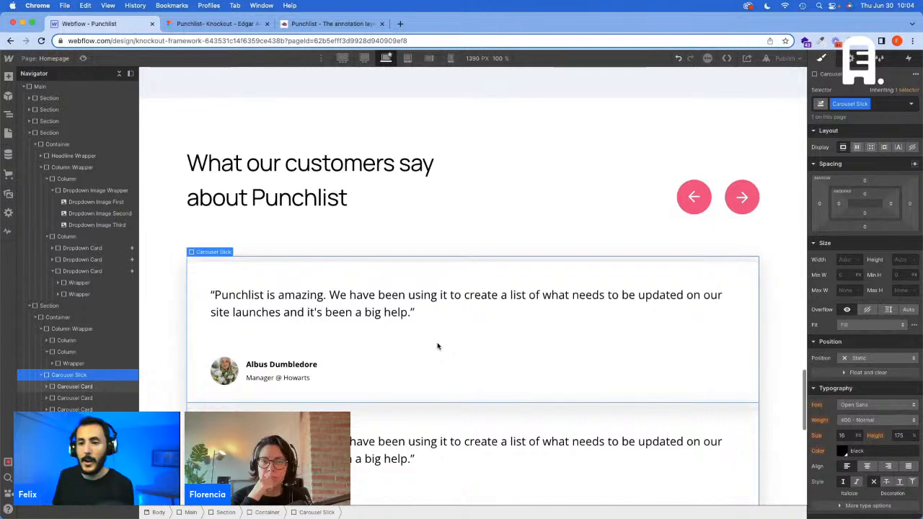
scroll(438, 344, down, 3)
scroll(438, 345, up, 10)
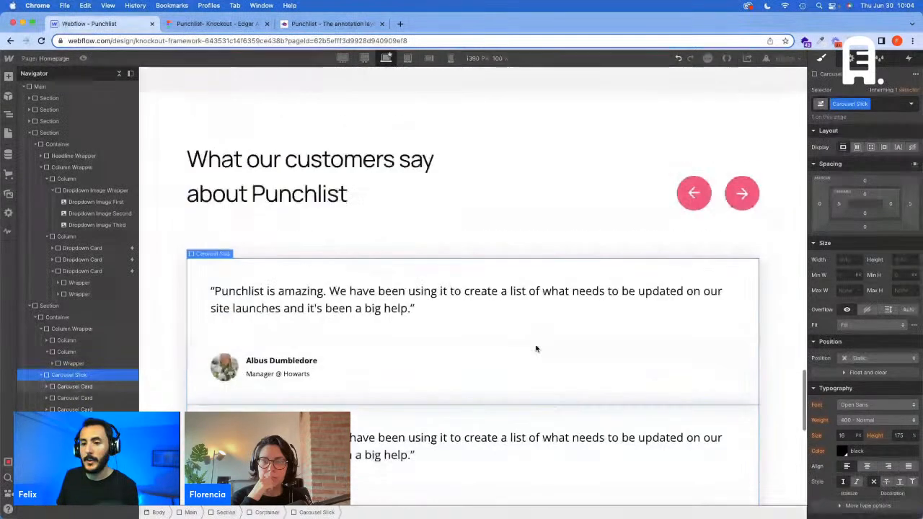
Step: Switch to the Figma design and inspect the first testimonial card's background rectangle
scroll(529, 354, down, 3)
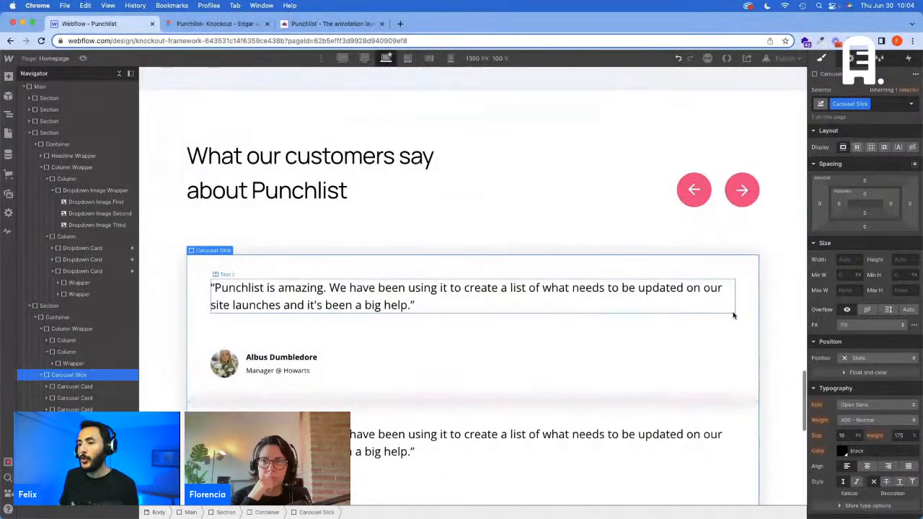
click(216, 24)
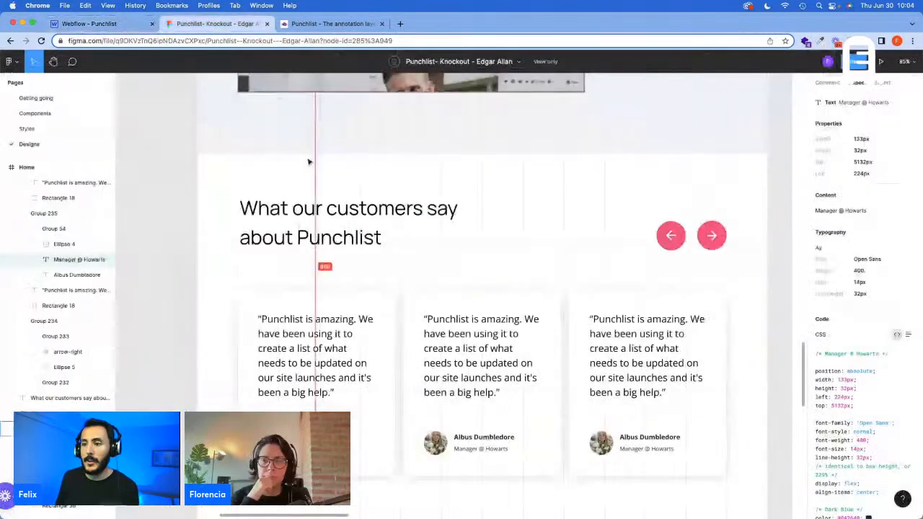
click(385, 317)
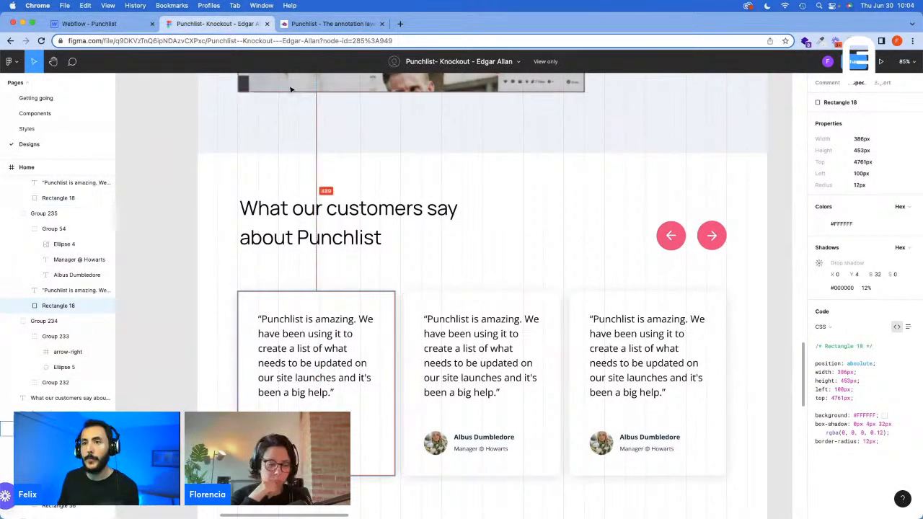
Step: Search Google in a new browser tab for a Webflow carousel together with its creator's name
click(400, 25)
text(we)
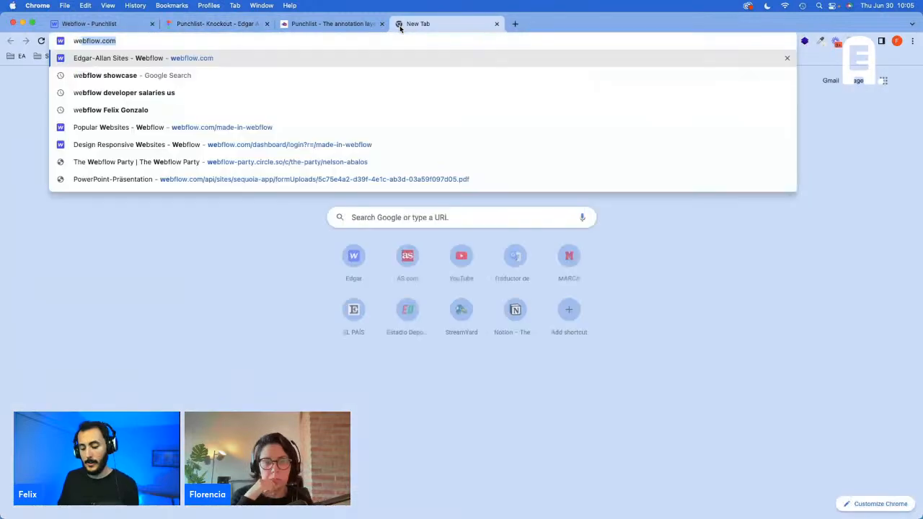
text(bflow slider)
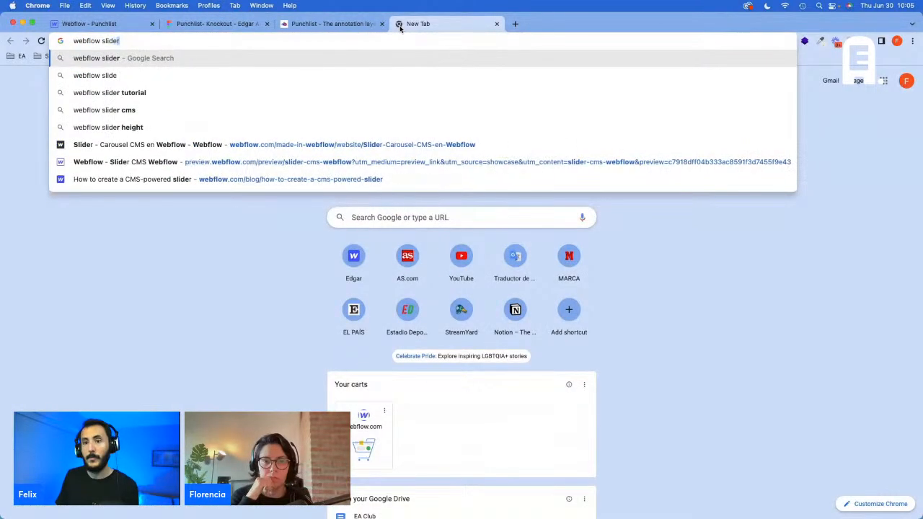
key(BackSpace)
key(BackSpace)
key(BackSpace)
key(BackSpace)
key(BackSpace)
text(c)
key(BackSpace)
key(BackSpace)
text(c)
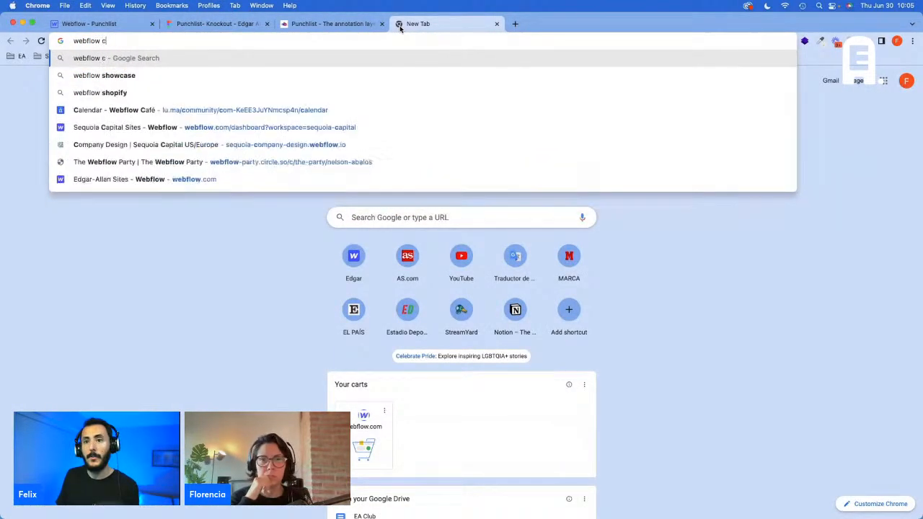
text(arousel felix digital)
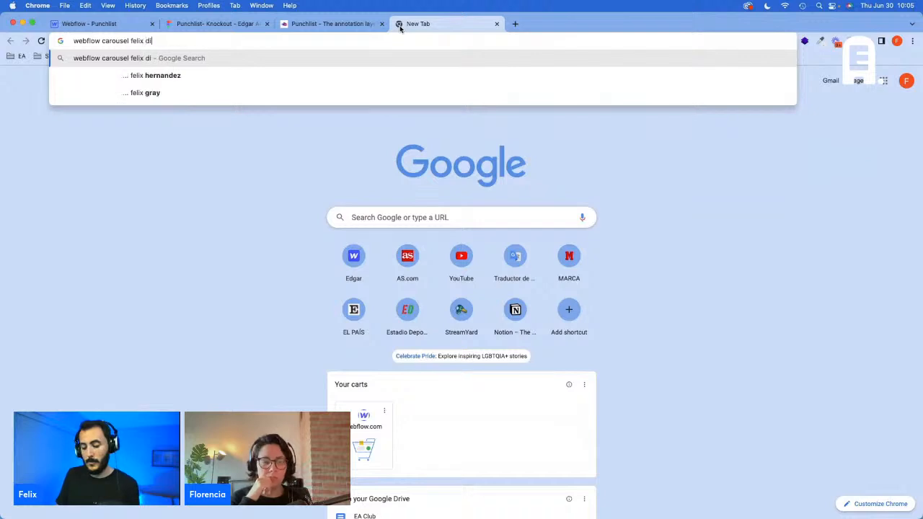
key(Return)
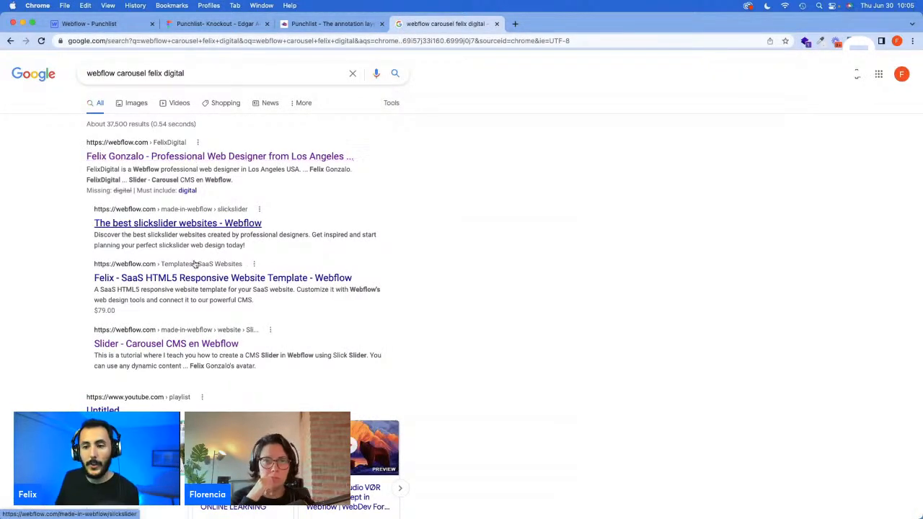
Step: Open the "Slider - Carousel CMS en Webflow" showcase project in the Webflow Designer and close its showcase page
click(194, 345)
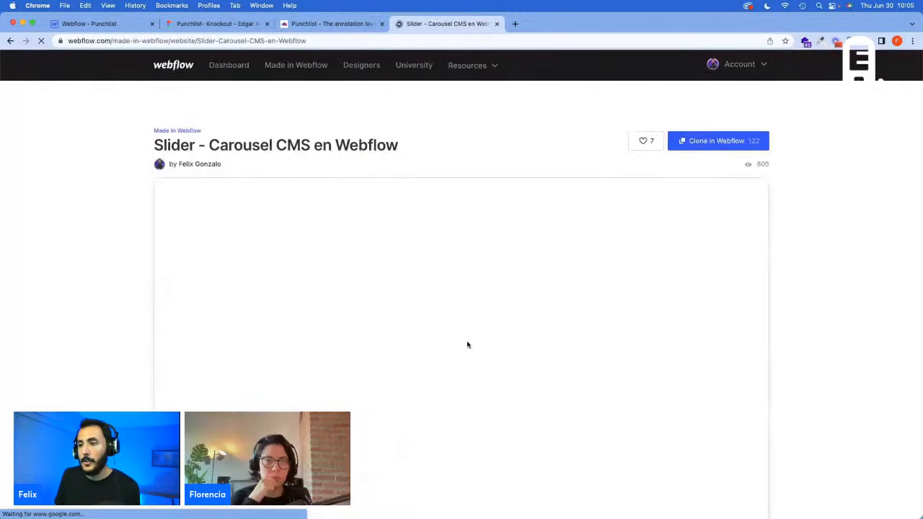
scroll(813, 290, down, 5)
scroll(629, 195, up, 2)
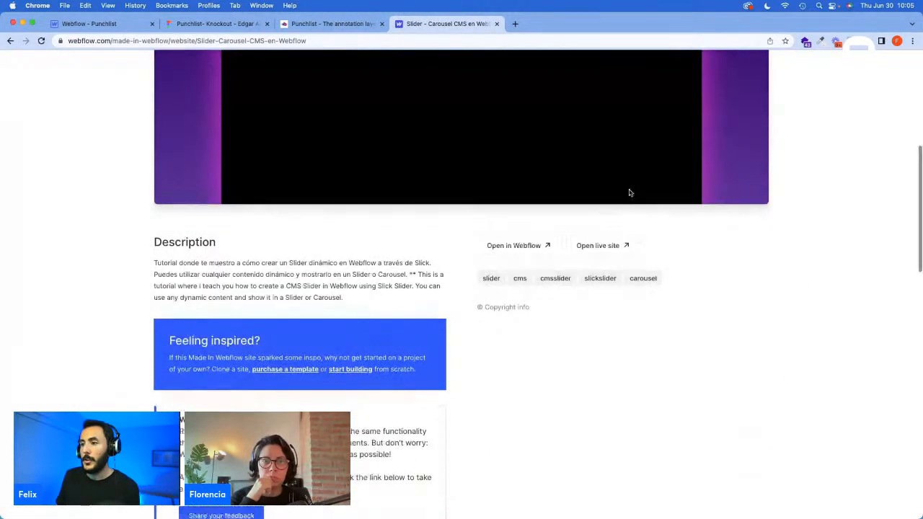
click(528, 270)
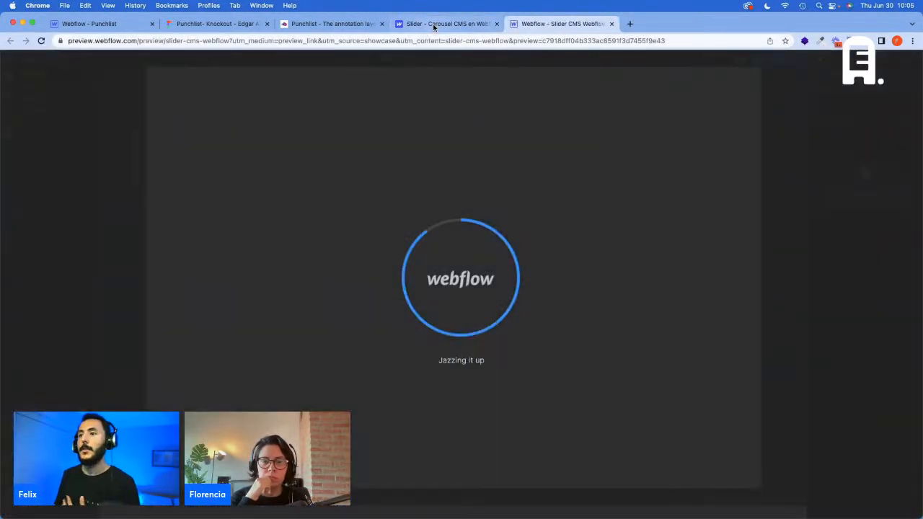
click(433, 27)
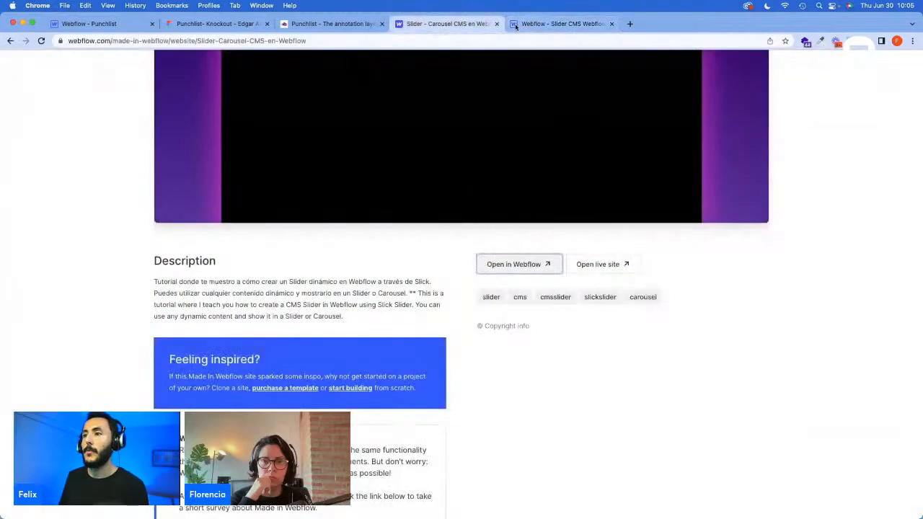
click(496, 23)
Step: Examine the element structure of the "Carousel dinámico en Webflow" section, including its carousel_collection-wrapper
scroll(462, 441, down, 10)
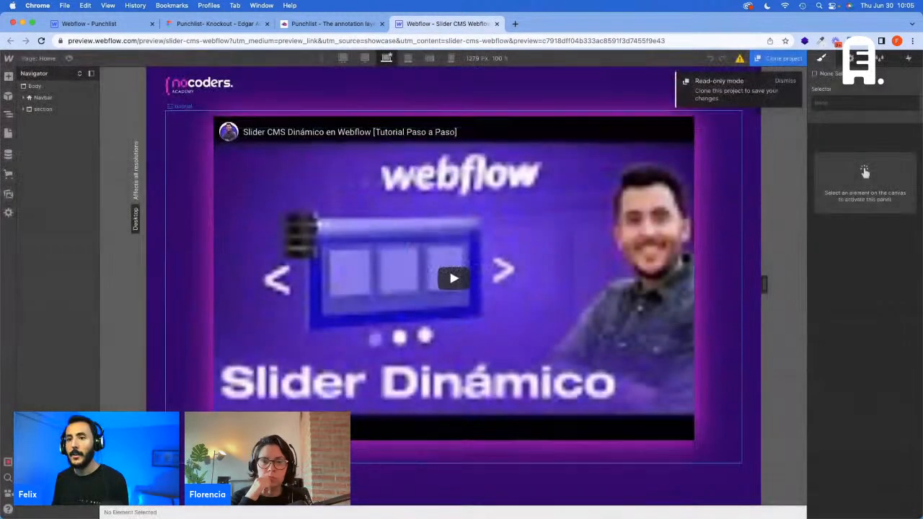
scroll(360, 421, down, 7)
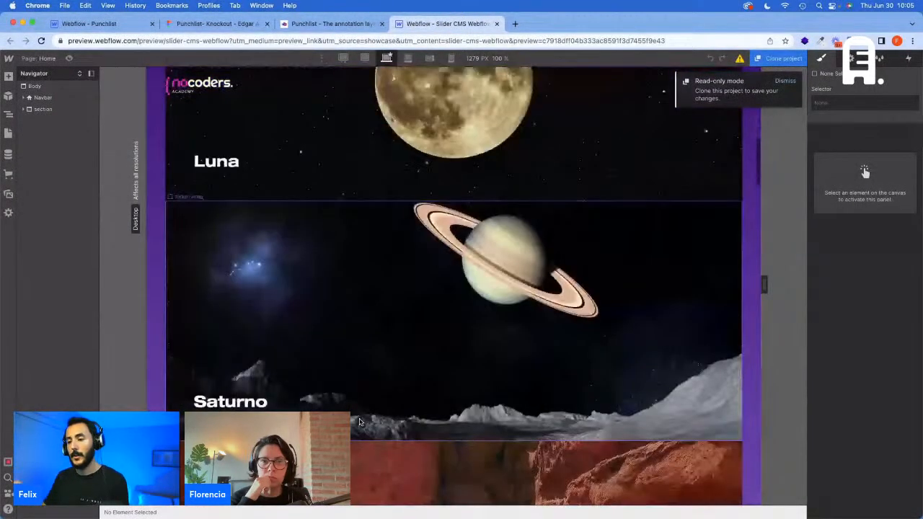
scroll(364, 424, down, 7)
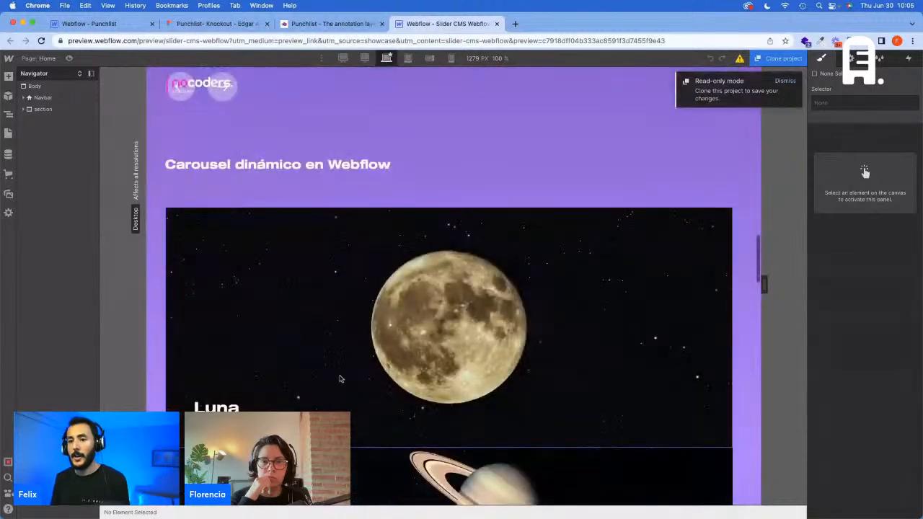
click(343, 375)
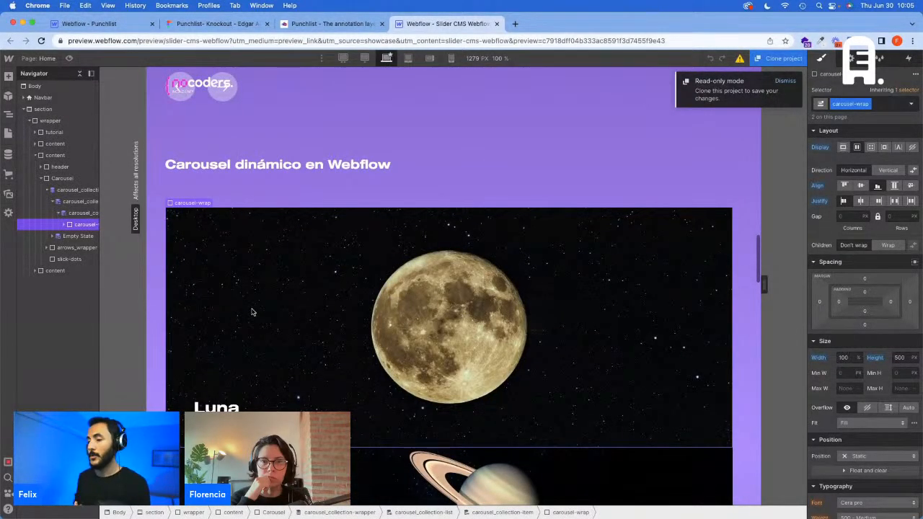
click(71, 191)
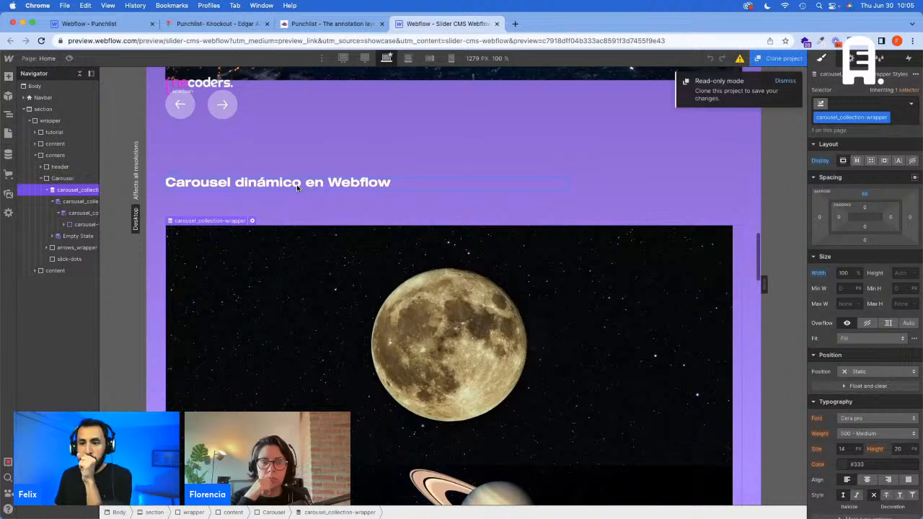
Step: Copy all the custom code inside the head tag from the slider project's Home page settings
click(8, 133)
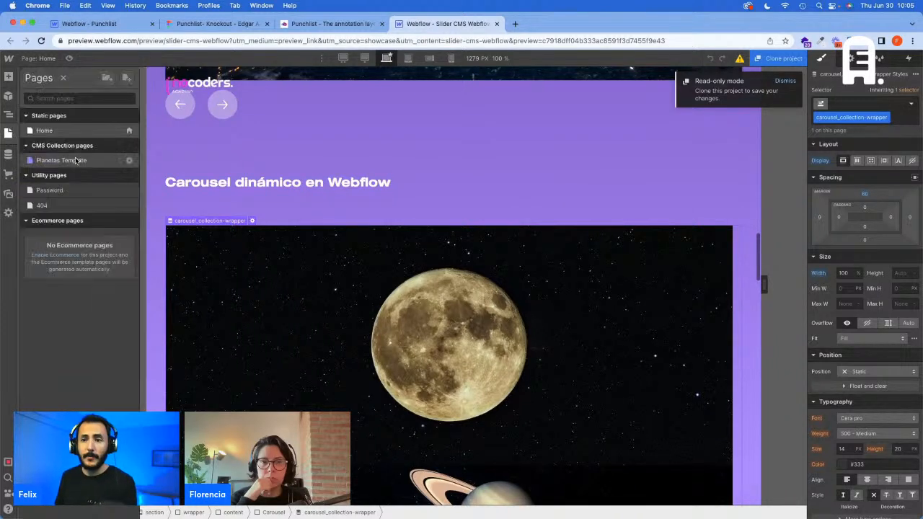
click(129, 133)
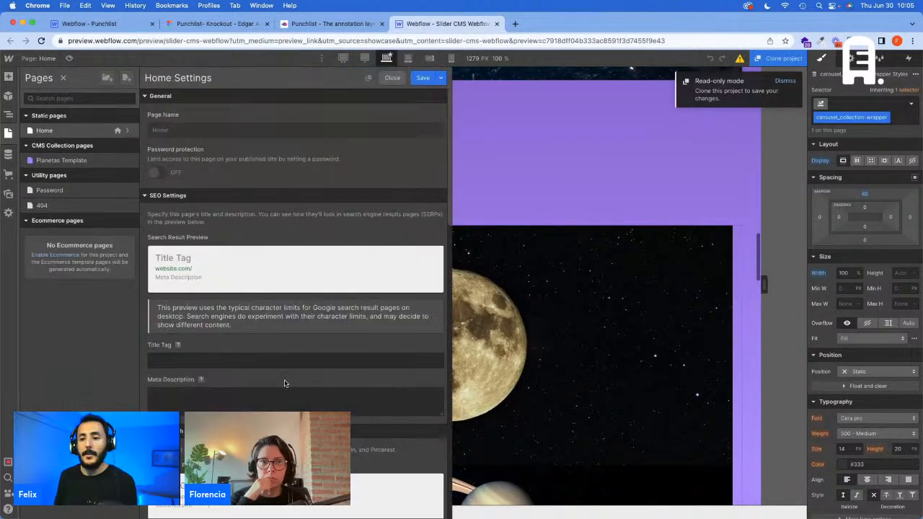
scroll(286, 375, down, 15)
scroll(287, 368, up, 6)
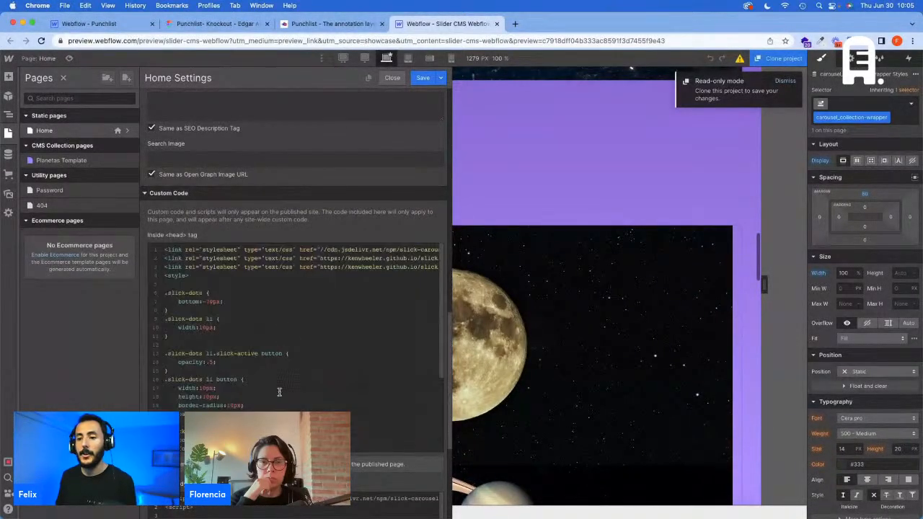
click(279, 391)
key(super+a)
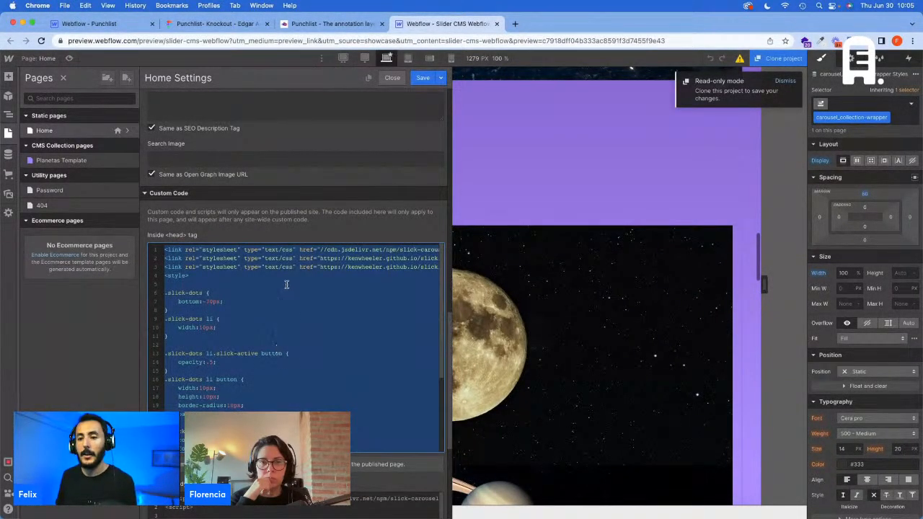
Step: Paste the copied Slick stylesheet links and styles into the head custom code of the Punchlist project's Homepage settings
click(96, 26)
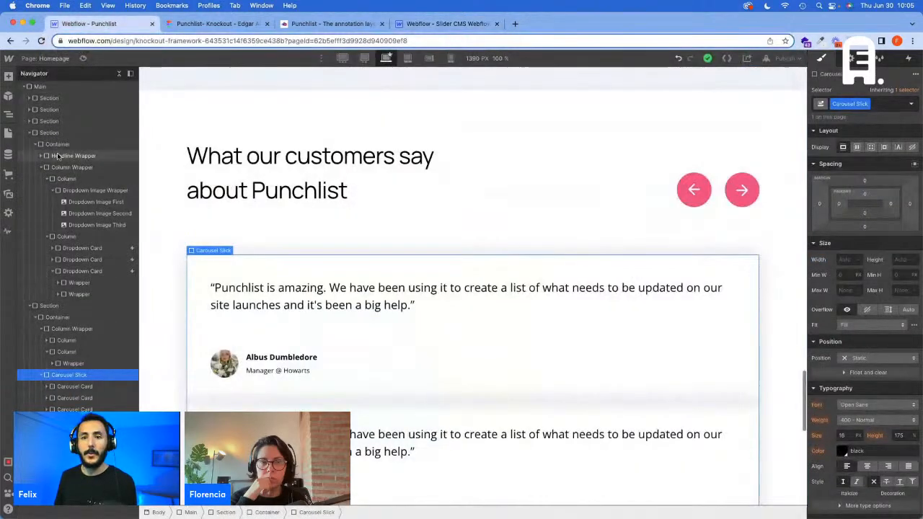
click(13, 135)
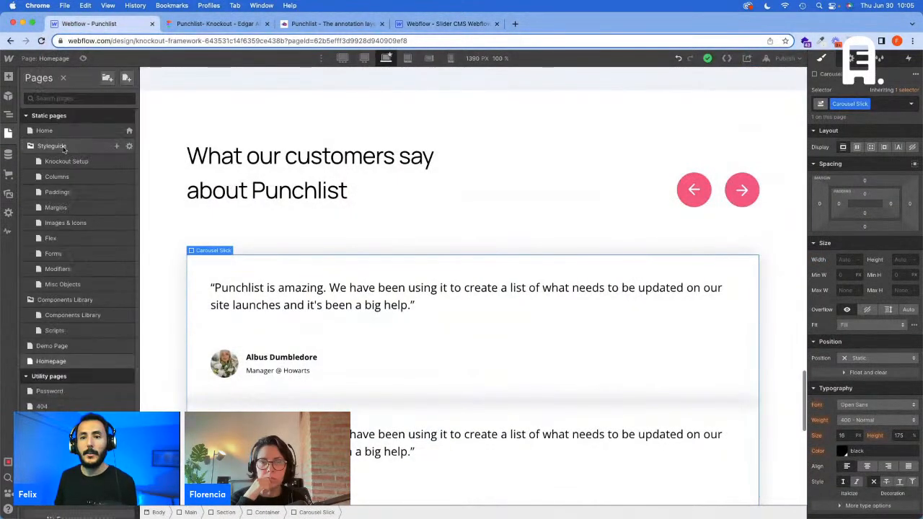
click(129, 362)
scroll(266, 340, down, 10)
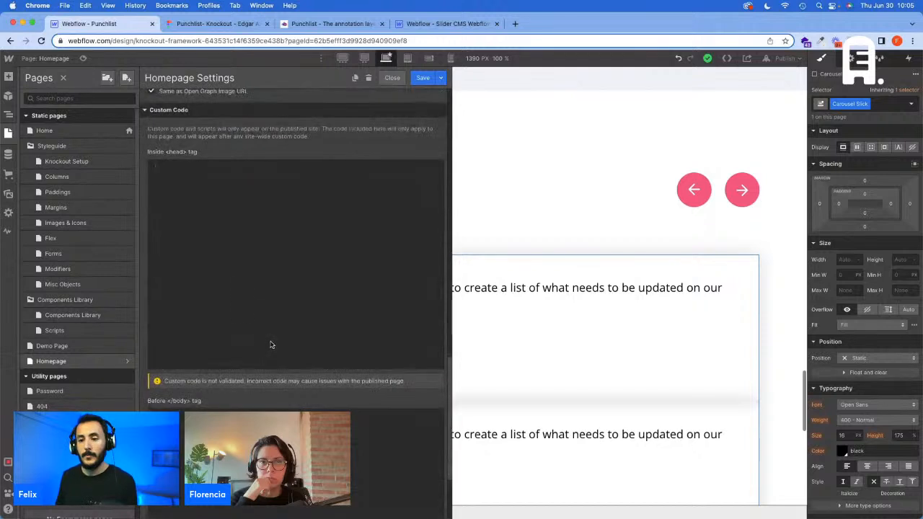
click(228, 242)
key(super+v)
scroll(262, 272, up, 5)
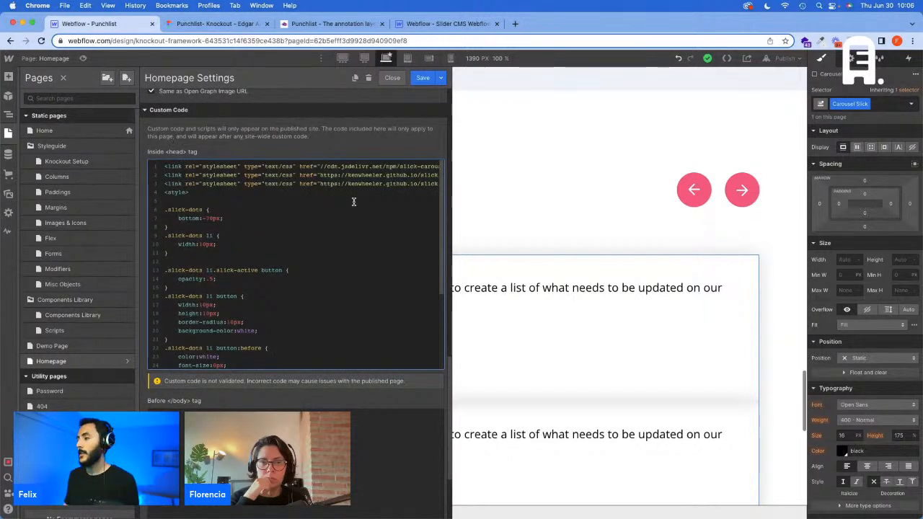
Step: Copy the slick-carousel script line from the slider project's before-body code into the Punchlist Homepage's before-body custom code
click(447, 23)
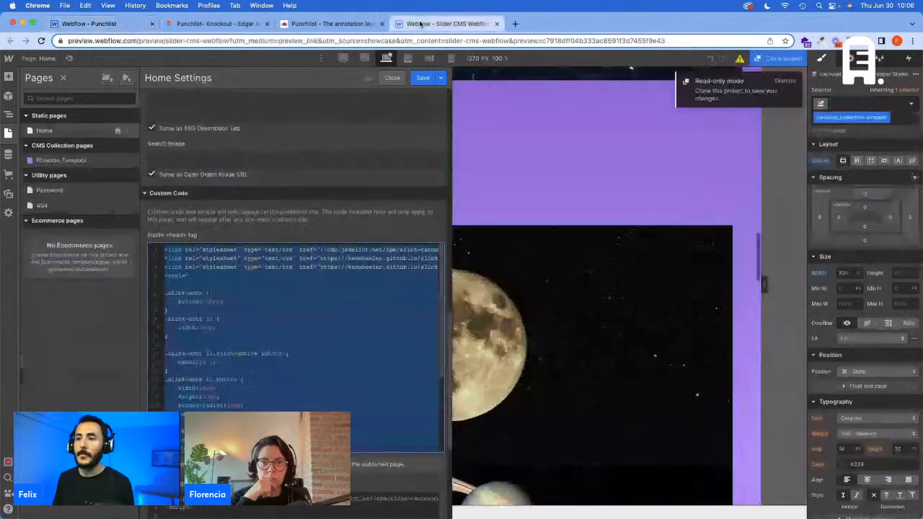
scroll(182, 372, down, 5)
scroll(288, 382, down, 3)
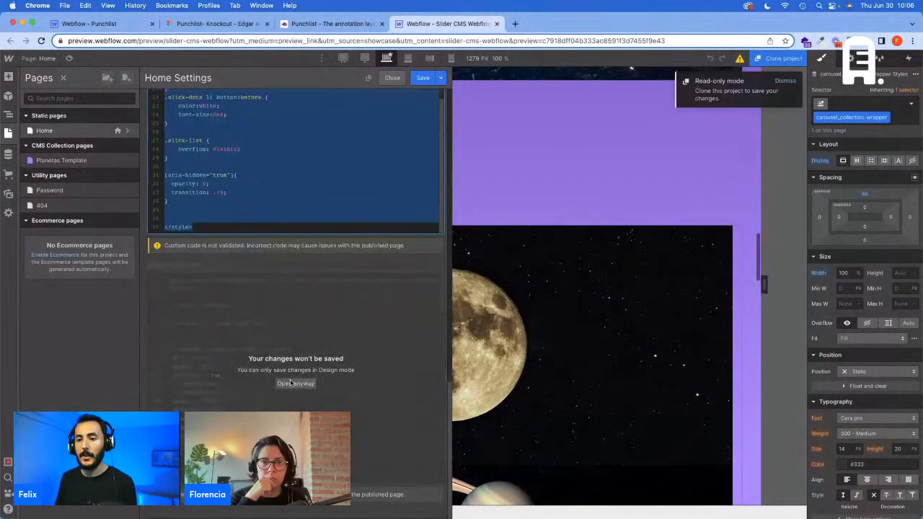
click(288, 381)
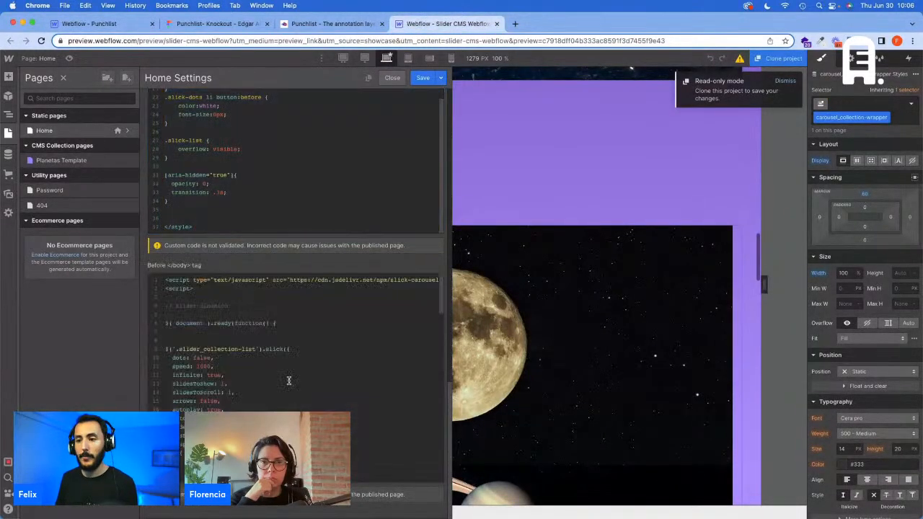
click(291, 278)
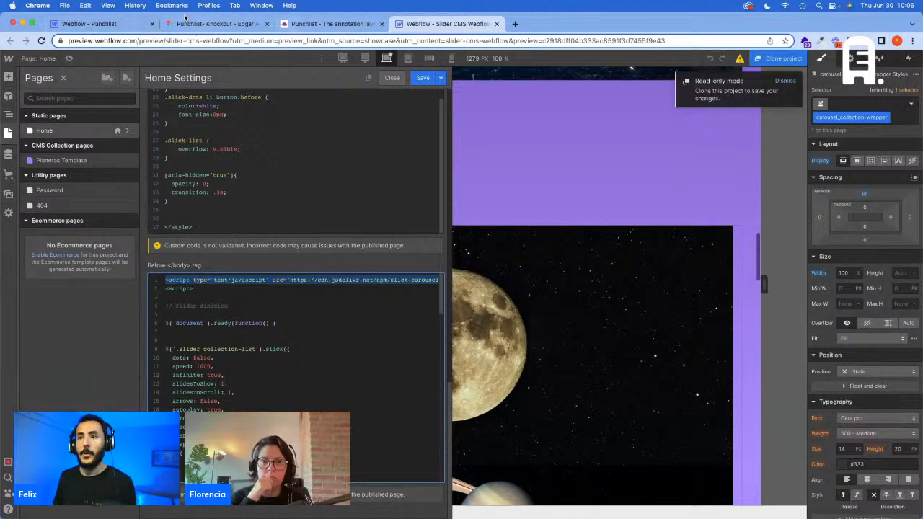
click(93, 24)
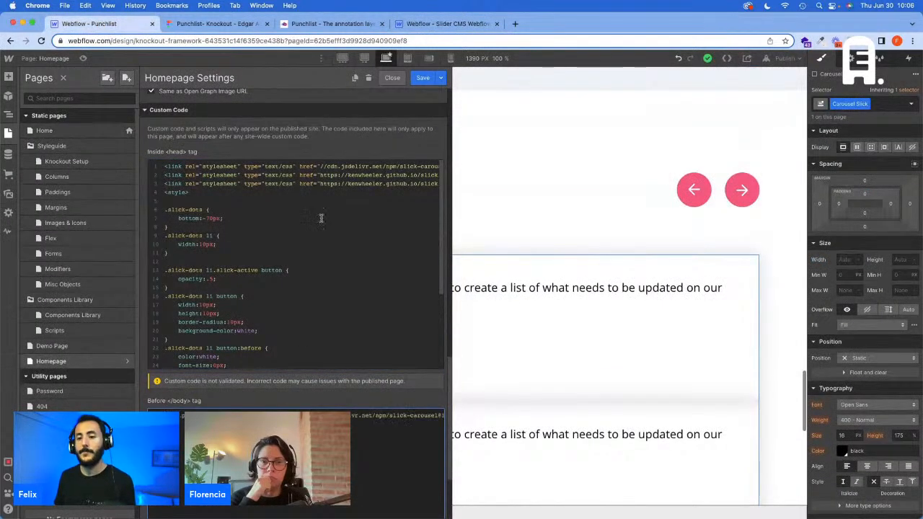
Step: Copy the document-ready block that initialises .carousel_collection-list, including its cc-prev and cc-next click handlers, from the slider project's before-body code
click(444, 24)
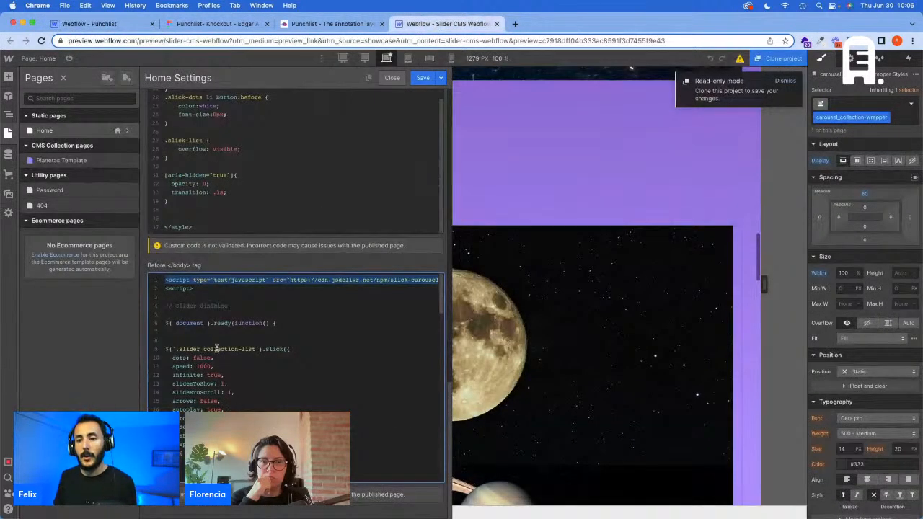
scroll(191, 324, down, 6)
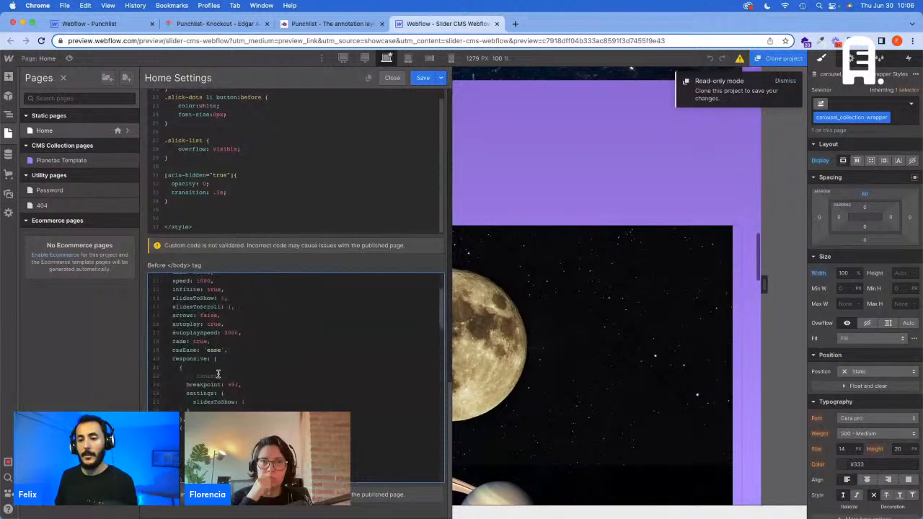
scroll(218, 374, down, 5)
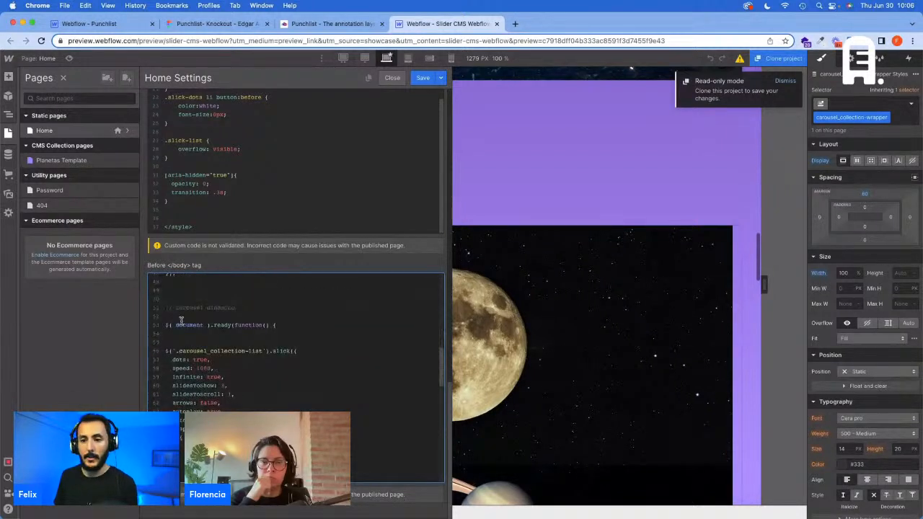
drag(169, 321, 252, 442)
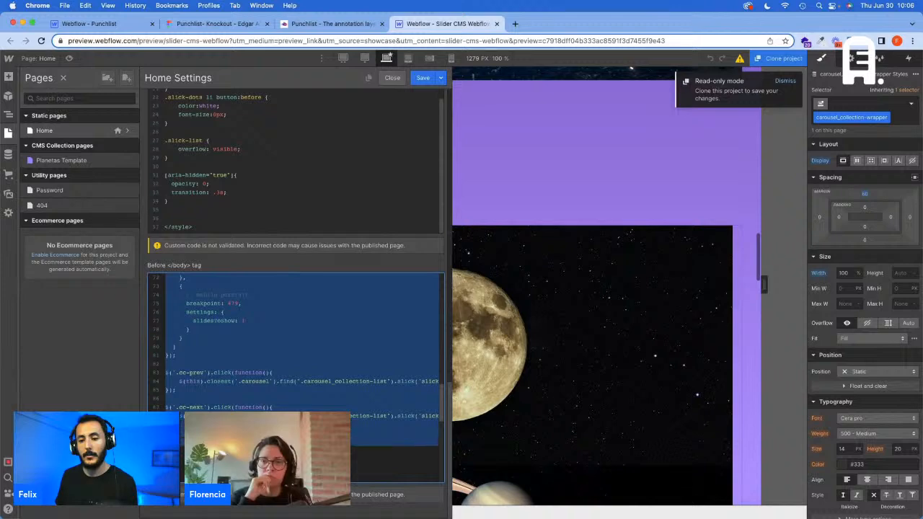
key(super+c)
Step: Paste the carousel block inside a script tag below the slick-carousel line in the Punchlist Homepage's before-body custom code
click(94, 23)
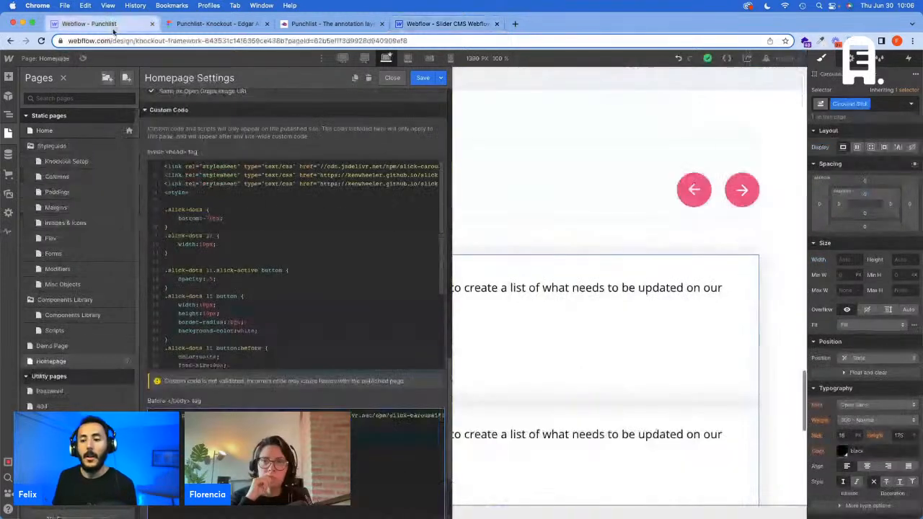
scroll(295, 289, down, 1)
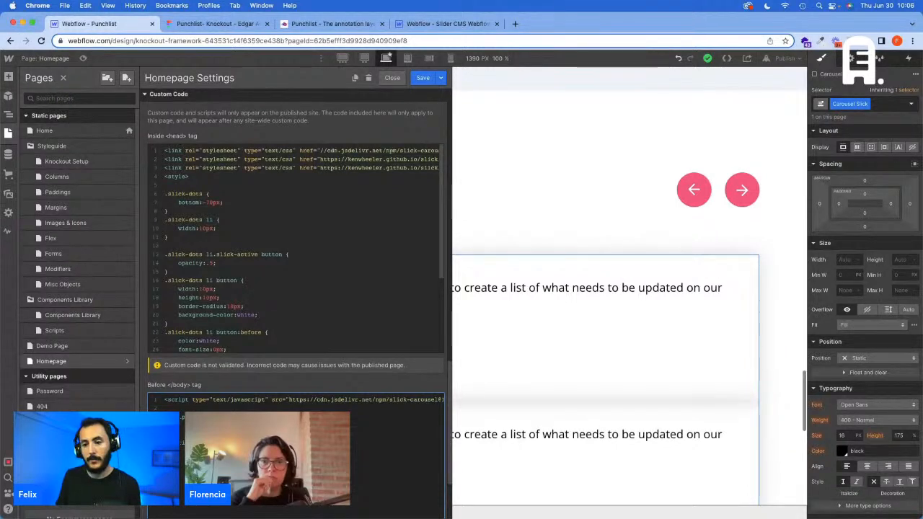
scroll(296, 325, down, 5)
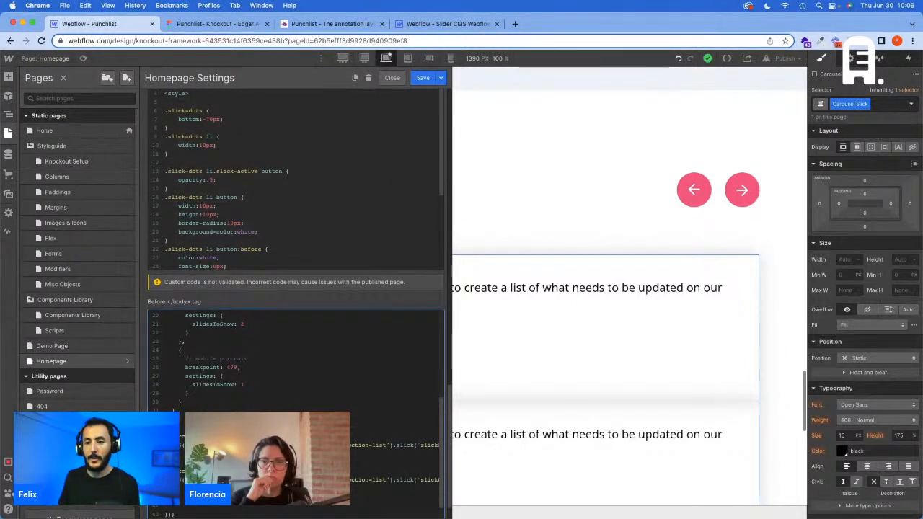
scroll(296, 361, up, 5)
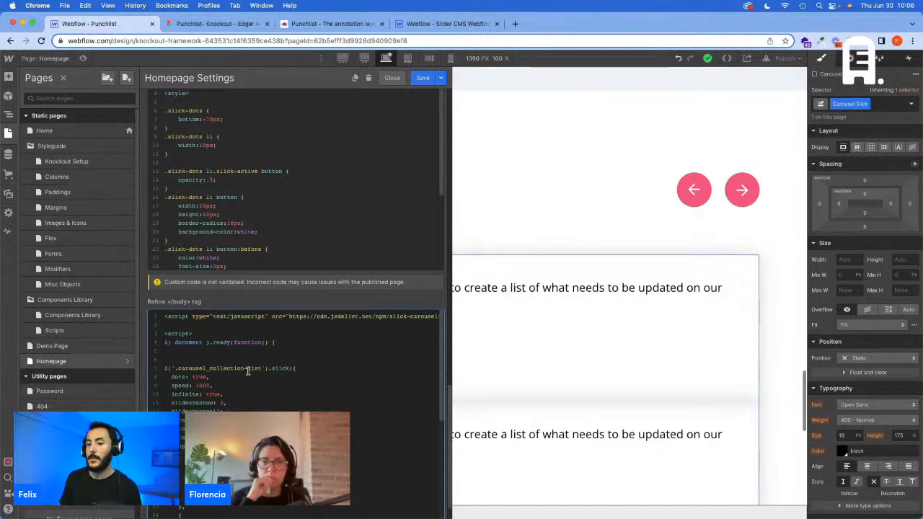
Step: Set both dots and autoplay to false in the carousel's Slick options, checking the Figma card layout against the slide settings
double_click(200, 376)
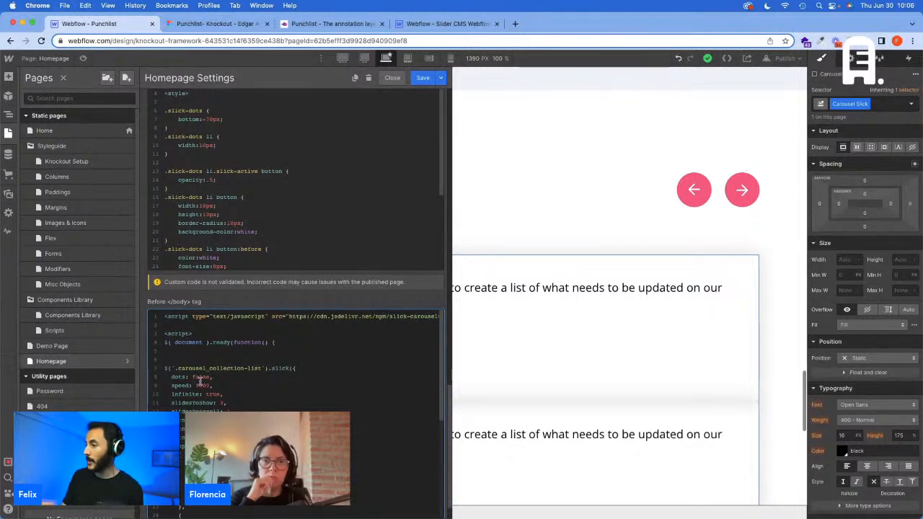
double_click(202, 385)
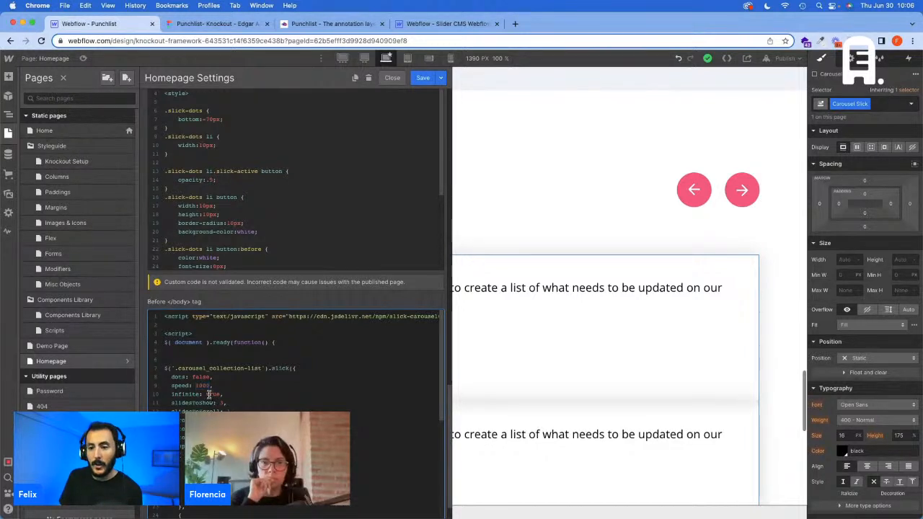
double_click(212, 394)
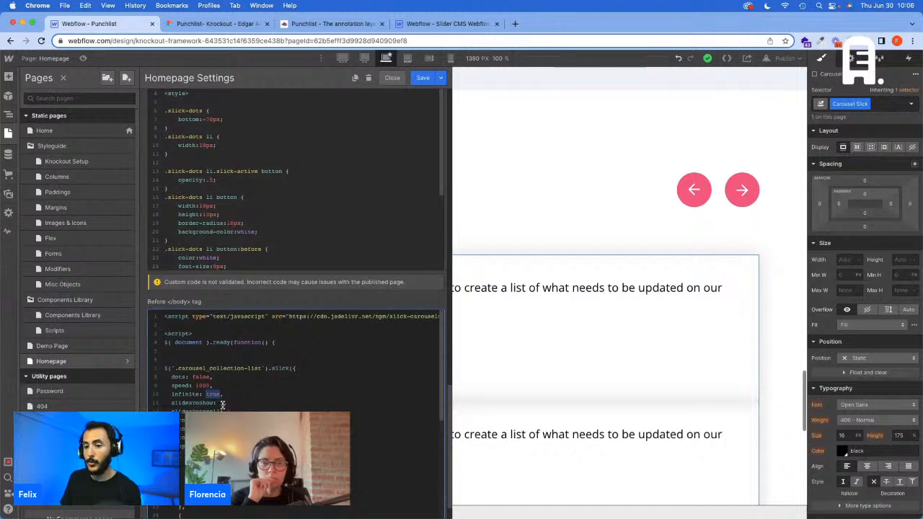
click(185, 17)
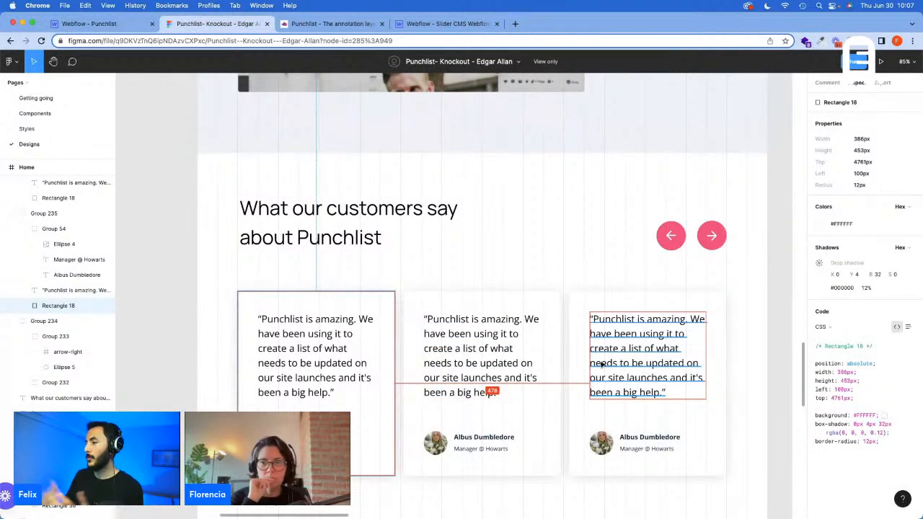
click(110, 27)
click(228, 411)
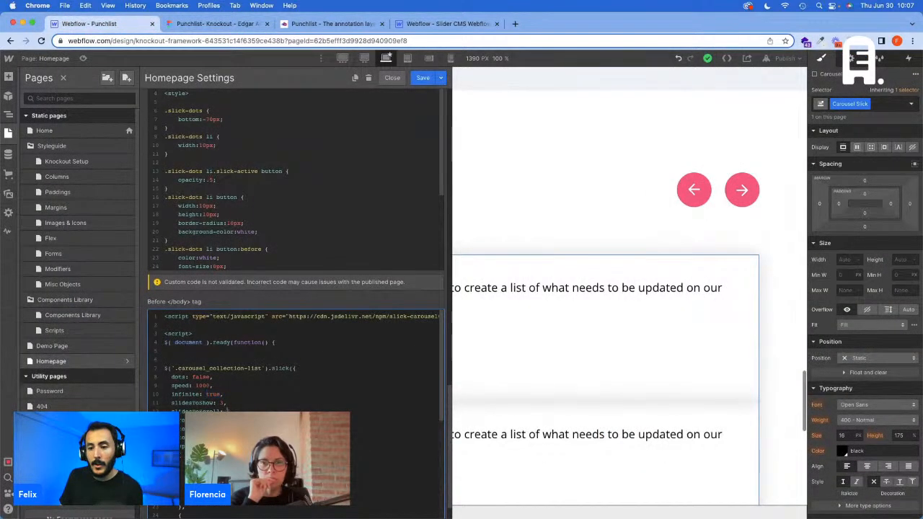
drag(189, 411, 224, 411)
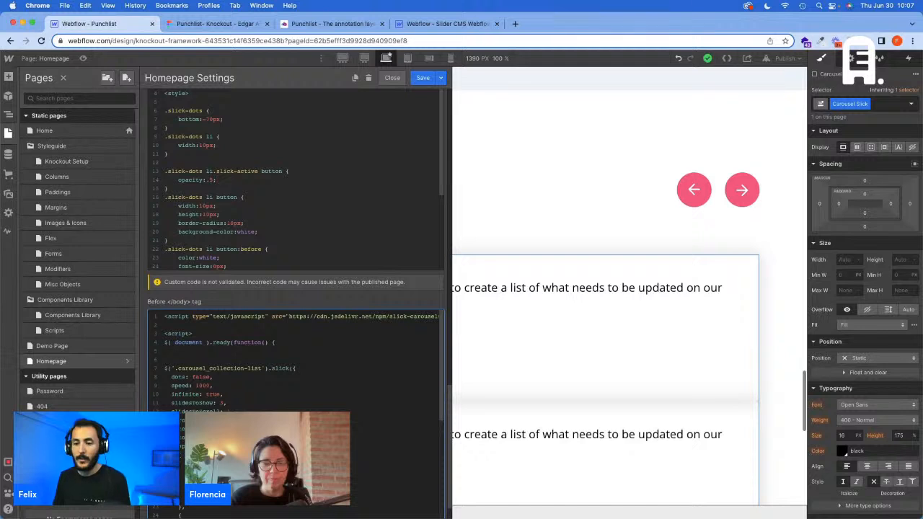
scroll(296, 404, down, 2)
scroll(295, 360, down, 2)
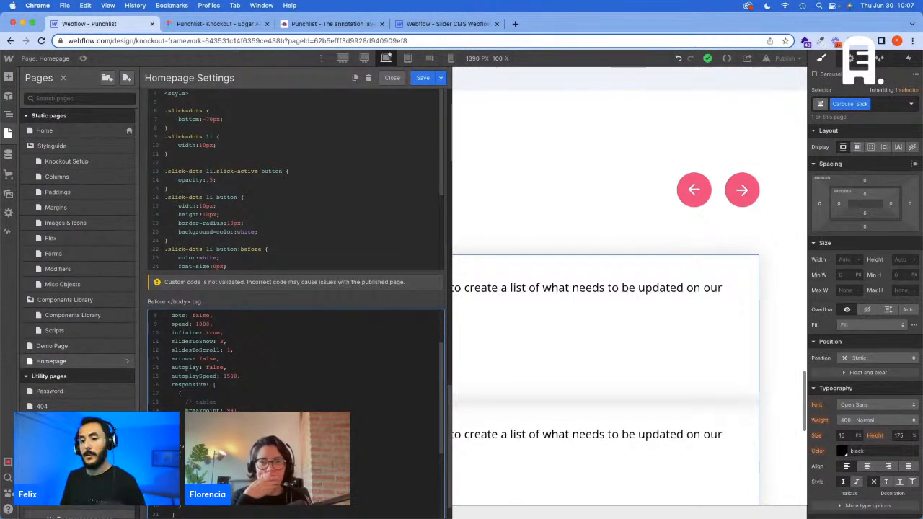
Step: Examine the tablet and mobile breakpoint settings and the arrow click handlers in the Homepage's Slick script
scroll(230, 433, up, 5)
scroll(230, 404, down, 1)
drag(231, 381, 198, 380)
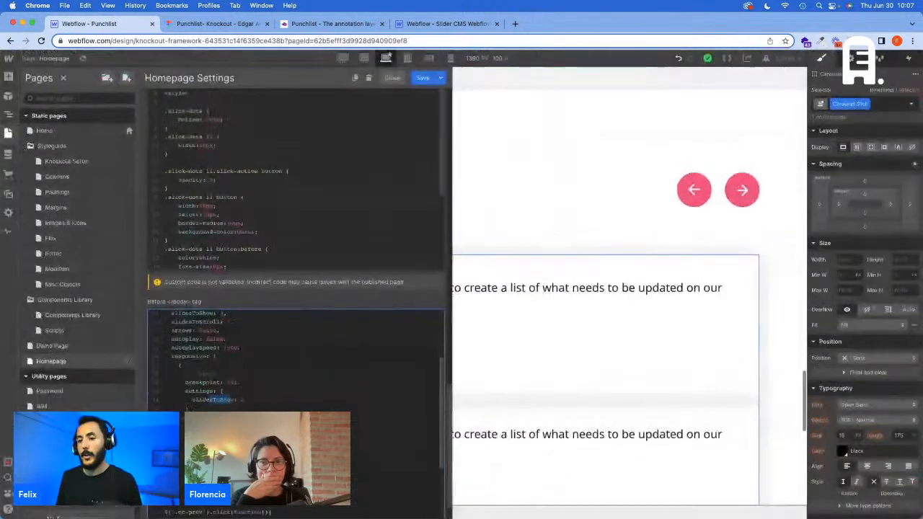
scroll(229, 432, down, 5)
scroll(231, 360, down, 4)
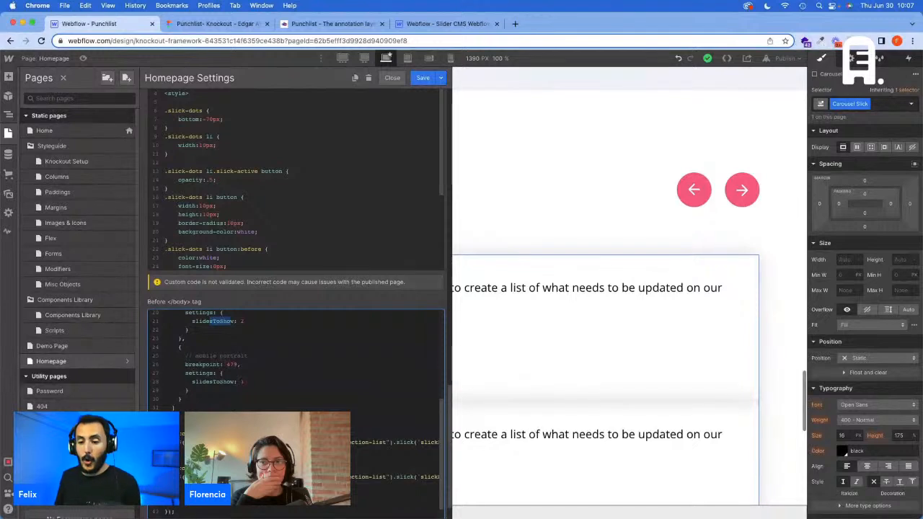
drag(177, 485, 165, 433)
click(216, 458)
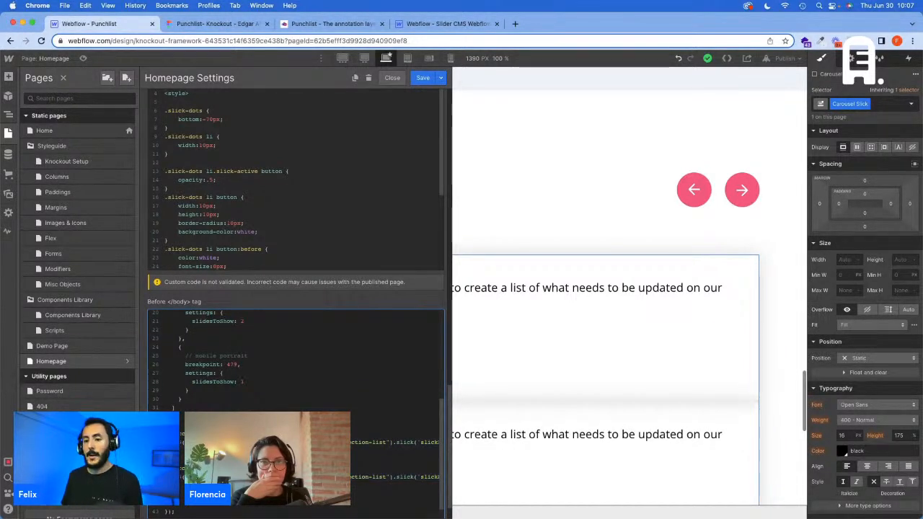
scroll(296, 360, up, 5)
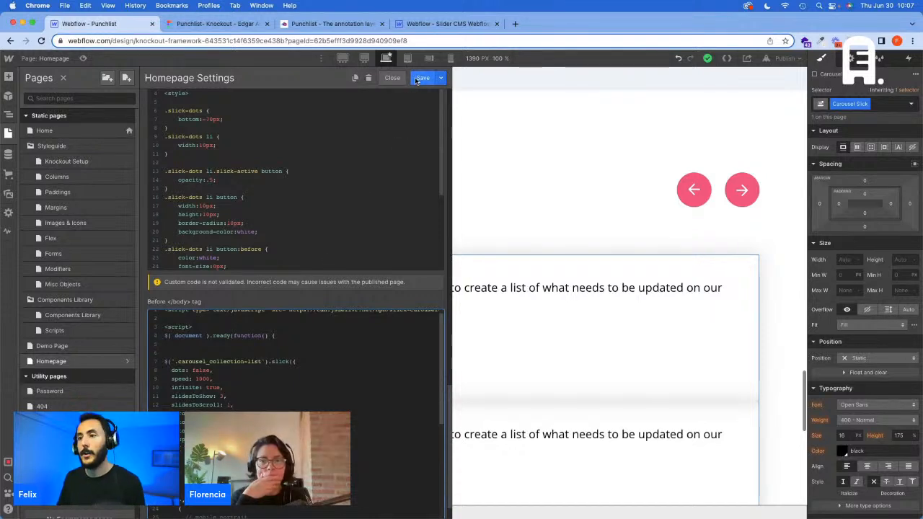
Step: Save the Homepage settings and select the Carousel Slick wrapper around the testimonial cards
click(392, 77)
key(z)
click(392, 264)
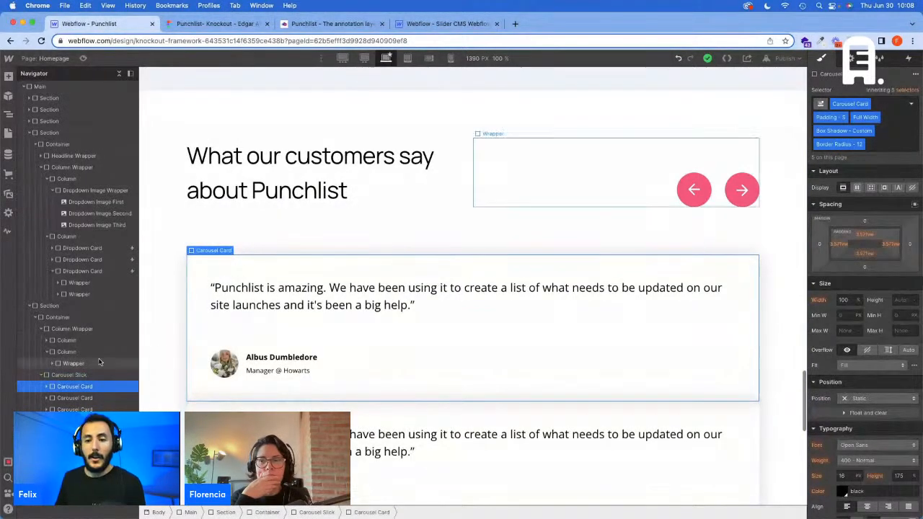
click(67, 376)
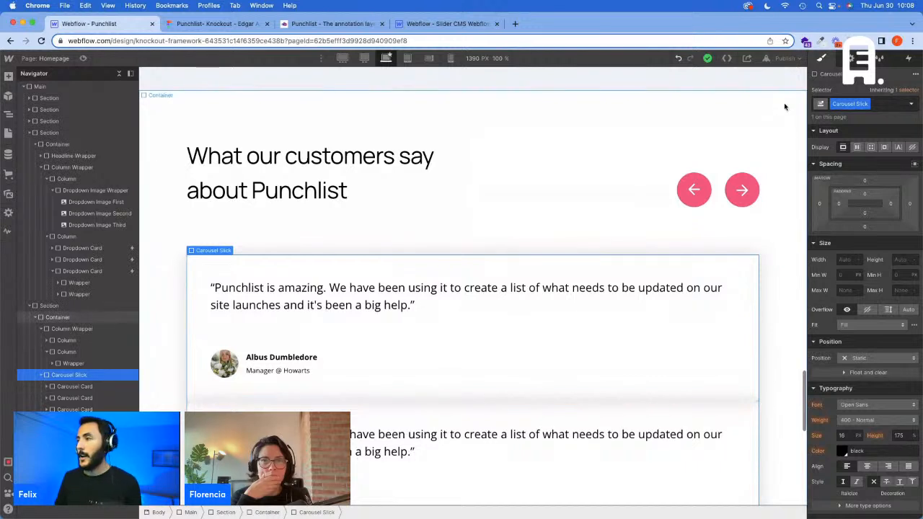
Step: Replace the .carousel_collection-list selector in the Homepage script's slick call with .carousel-slick and save the page settings
click(7, 134)
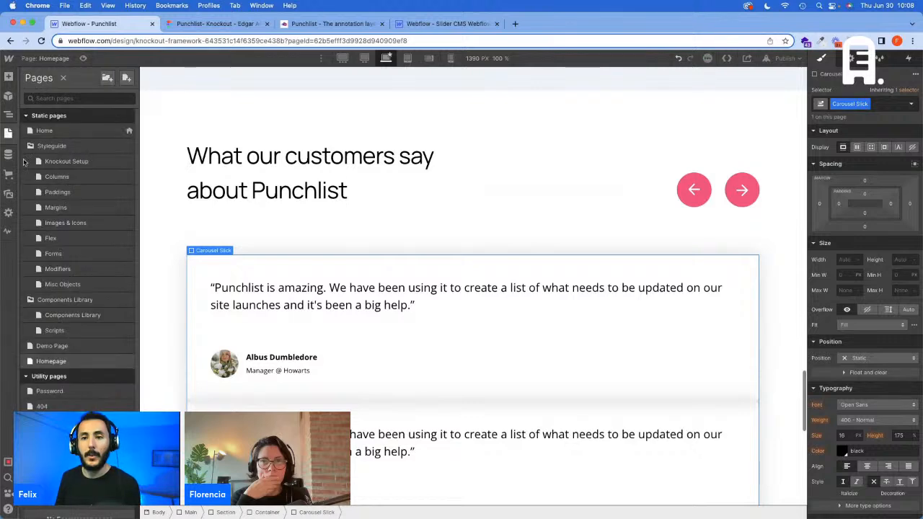
click(127, 361)
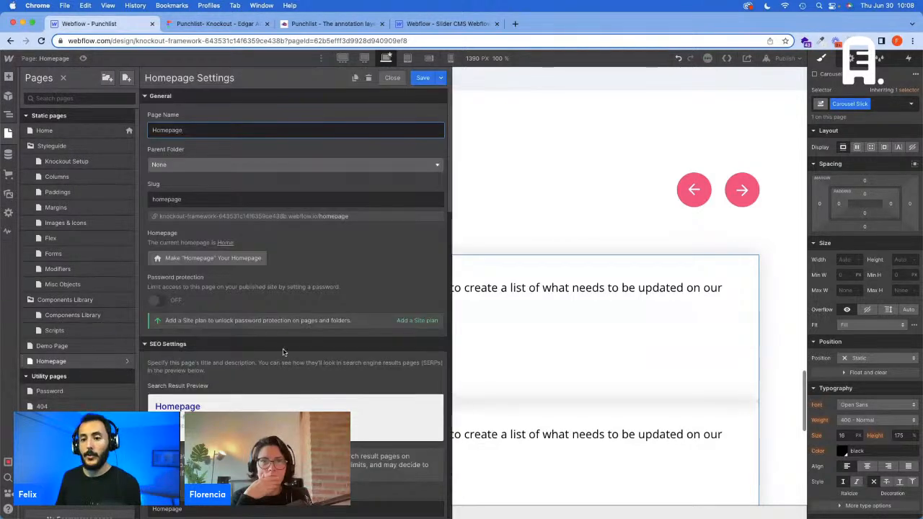
scroll(283, 351, down, 5)
scroll(284, 351, down, 15)
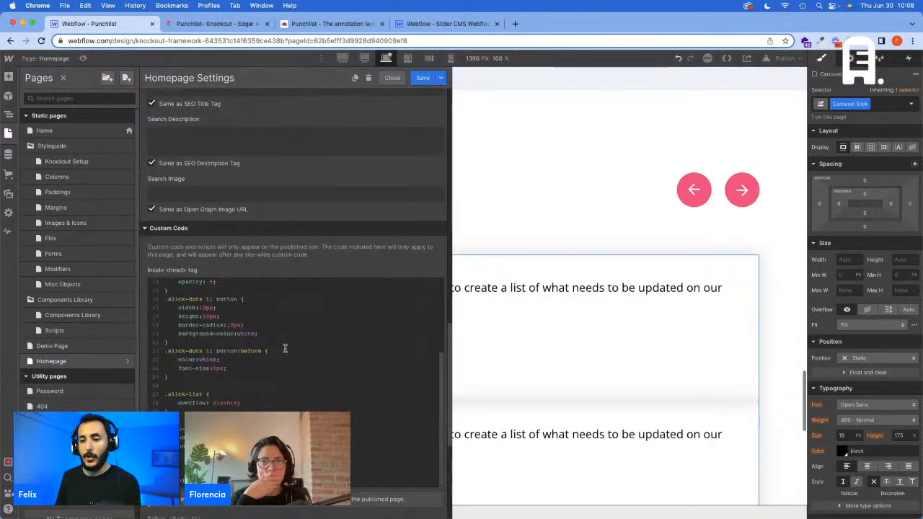
scroll(300, 388, down, 2)
scroll(261, 377, up, 2)
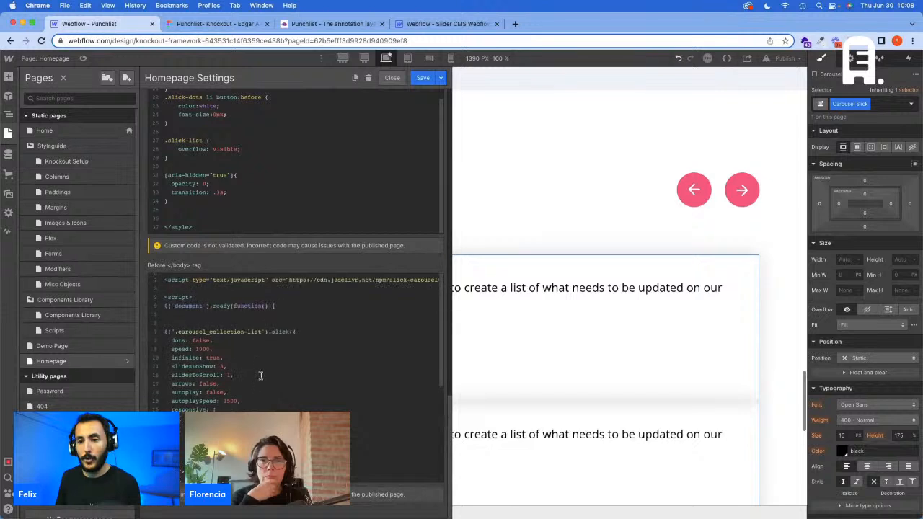
drag(264, 331, 177, 331)
key(super+v)
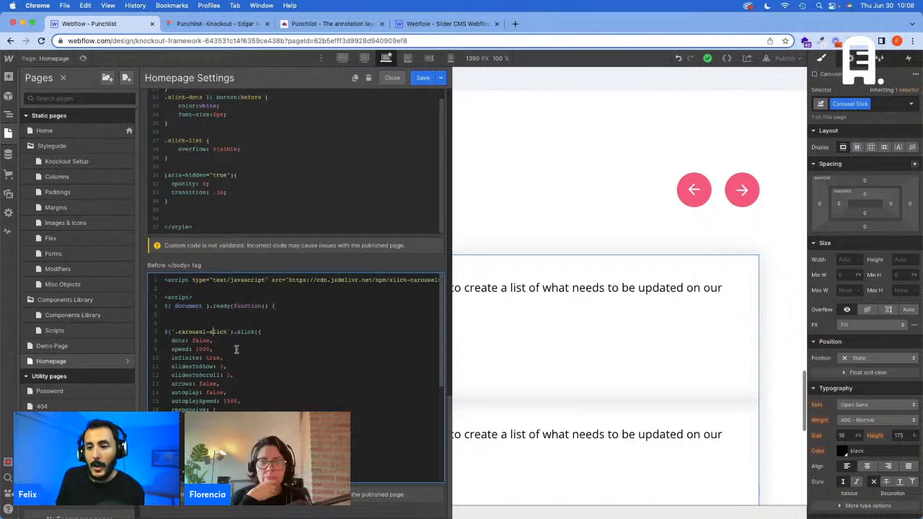
scroll(240, 349, down, 1)
scroll(240, 349, down, 1)
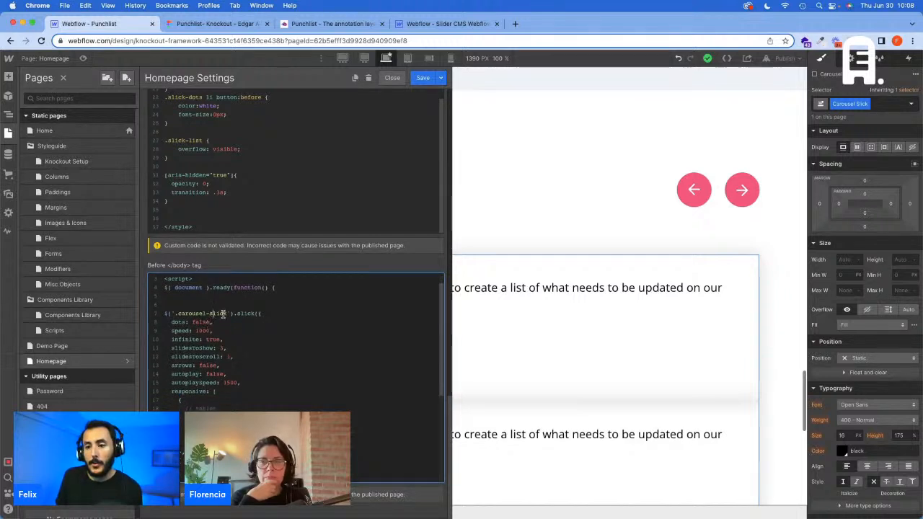
click(422, 79)
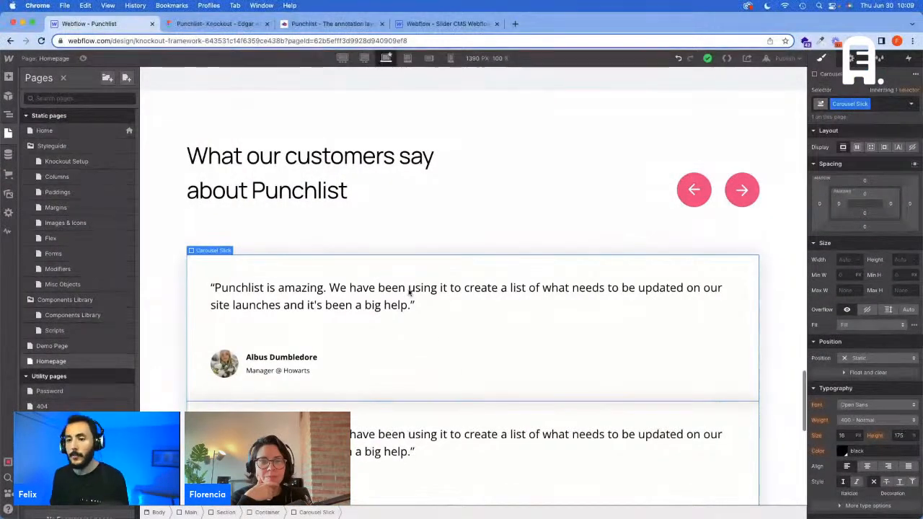
Step: Compare the first Carousel Card in Webflow with the testimonial cards in the Figma design
click(379, 272)
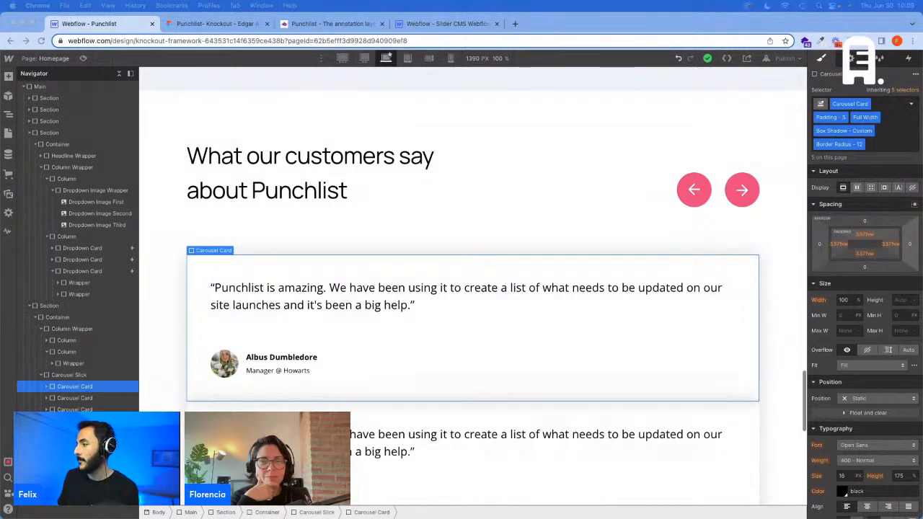
click(191, 24)
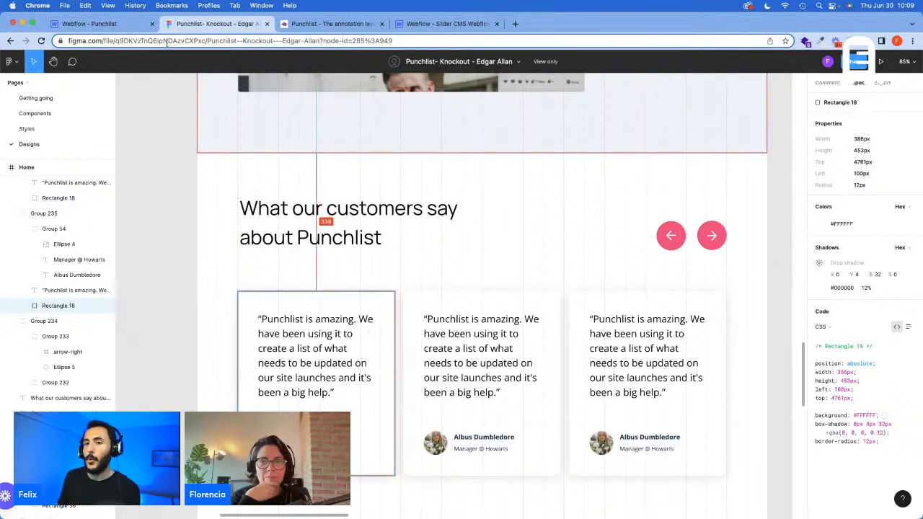
click(89, 24)
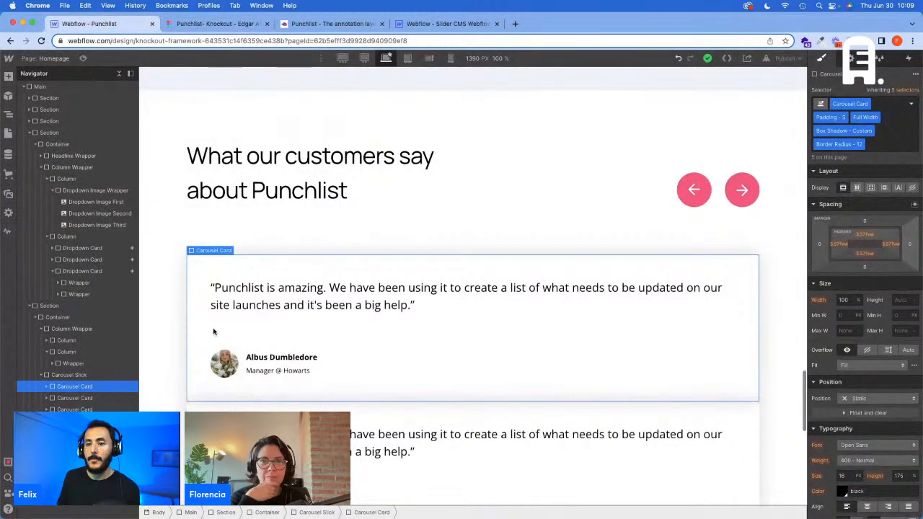
Step: Delete the "the slides" comment from the custom code inside the Homepage's head tag
click(8, 133)
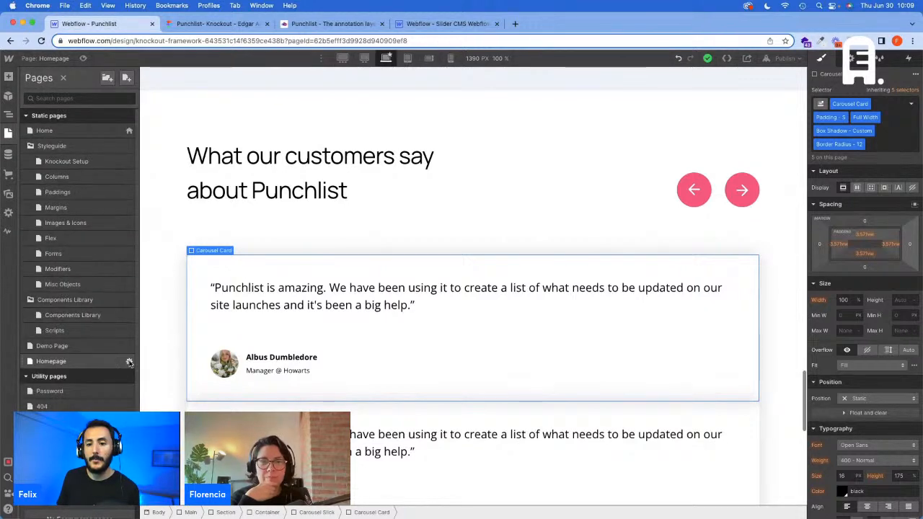
click(129, 361)
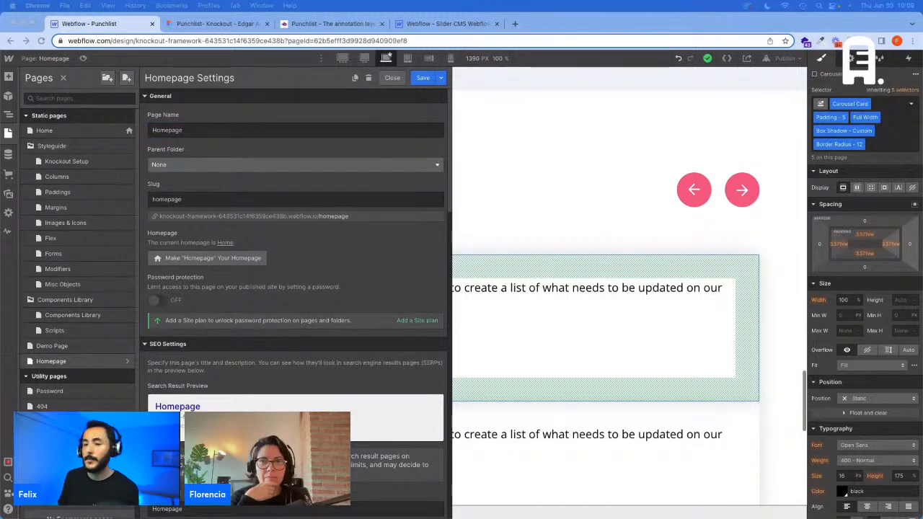
scroll(422, 299, down, 10)
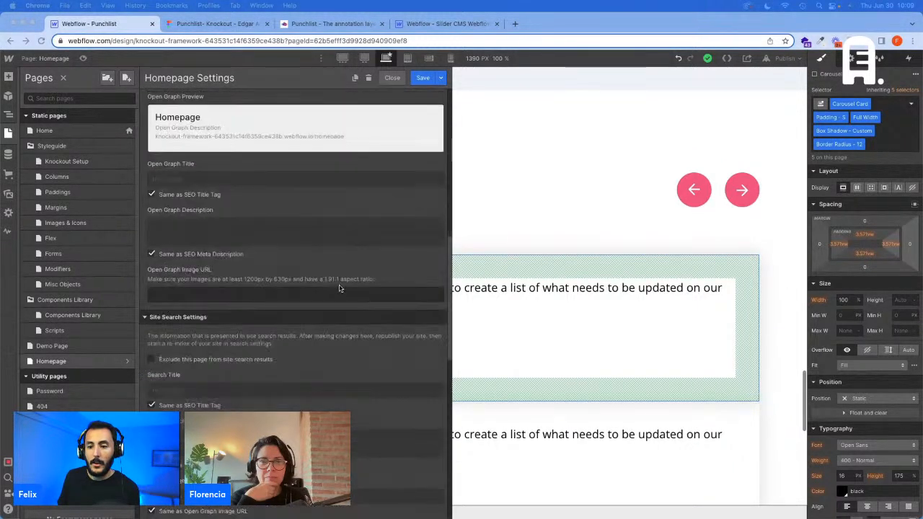
scroll(339, 289, down, 8)
scroll(299, 385, down, 3)
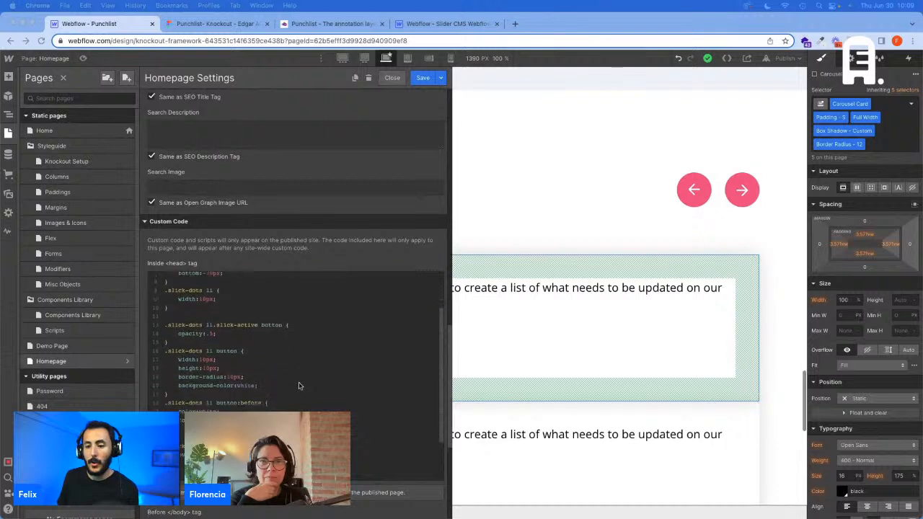
scroll(299, 386, down, 4)
scroll(291, 341, up, 5)
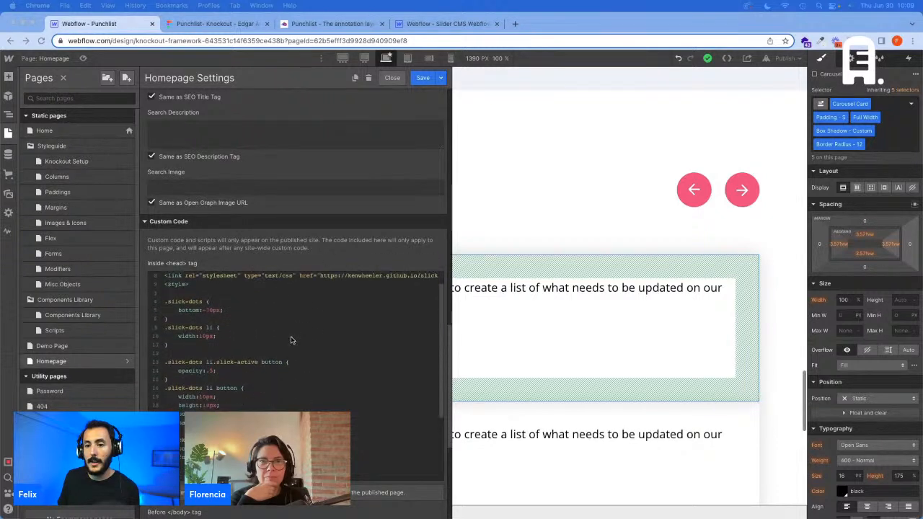
scroll(291, 340, down, 4)
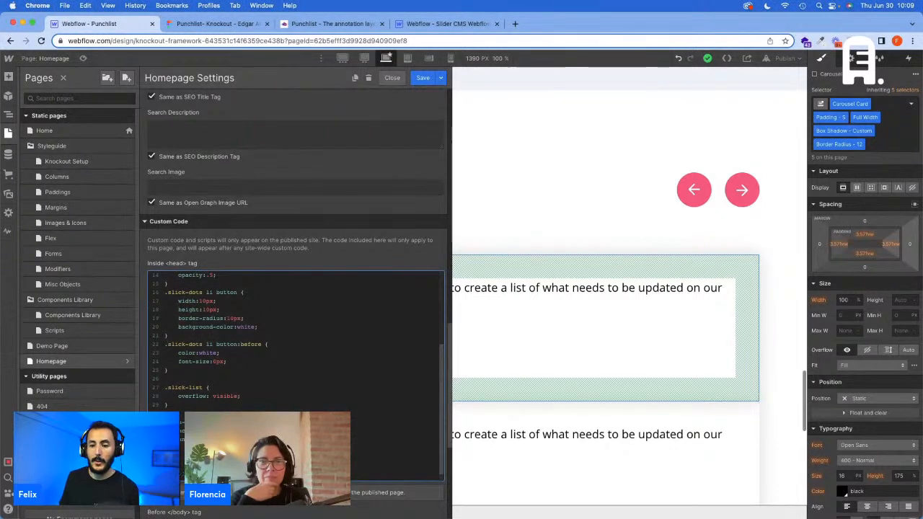
scroll(295, 338, down, 3)
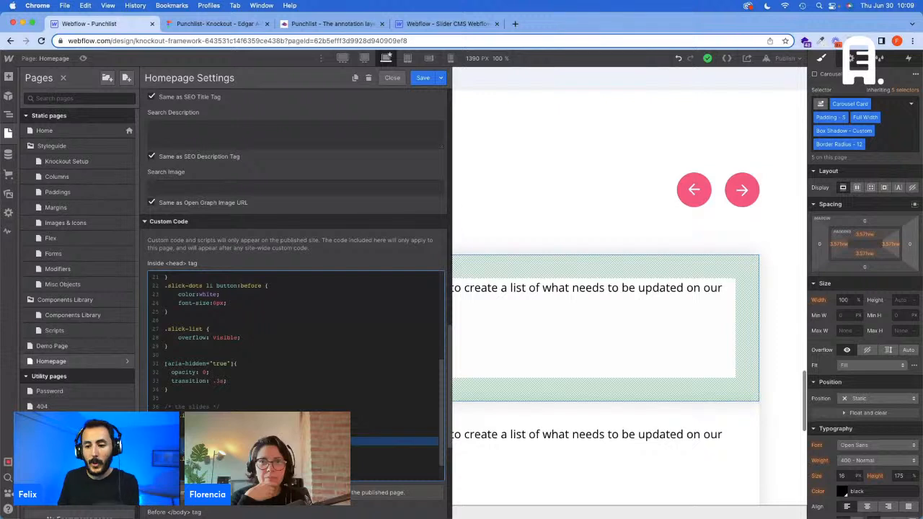
drag(229, 407, 165, 408)
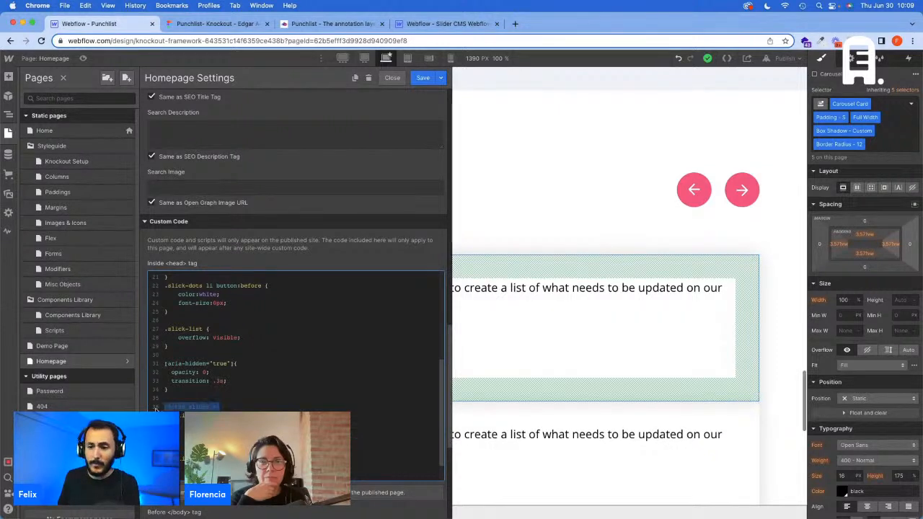
key(BackSpace)
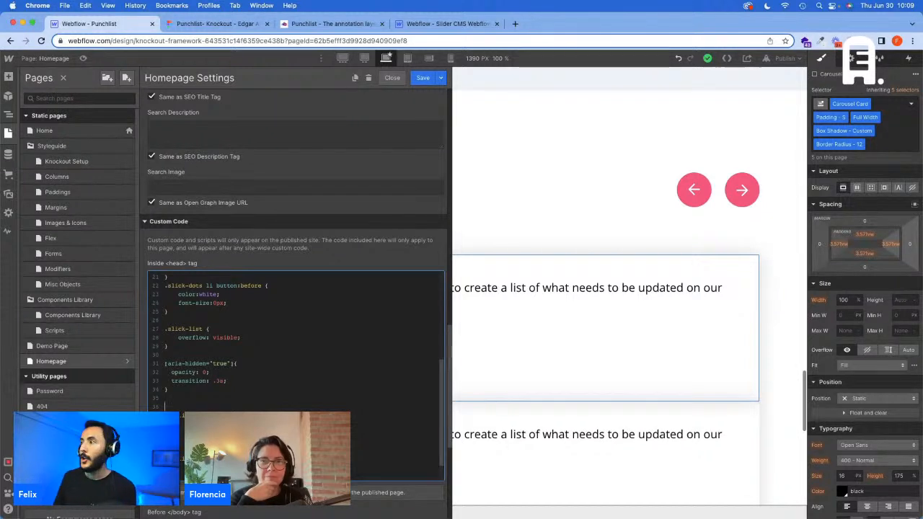
Step: Paste the copied .slick-slide rule in the comment's place and set its margin to 0 10.5px
key(super+Tab)
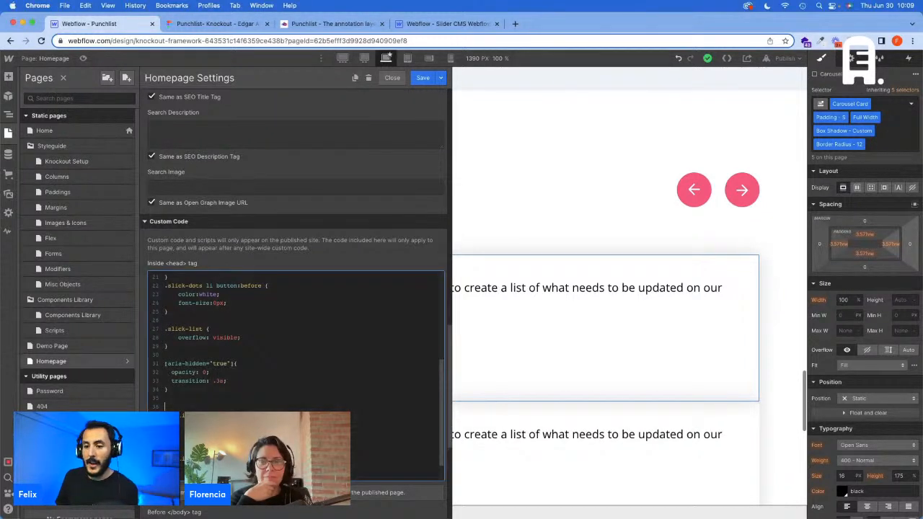
text(.slick-slide {   margin: 0 27px; })
drag(171, 390, 214, 390)
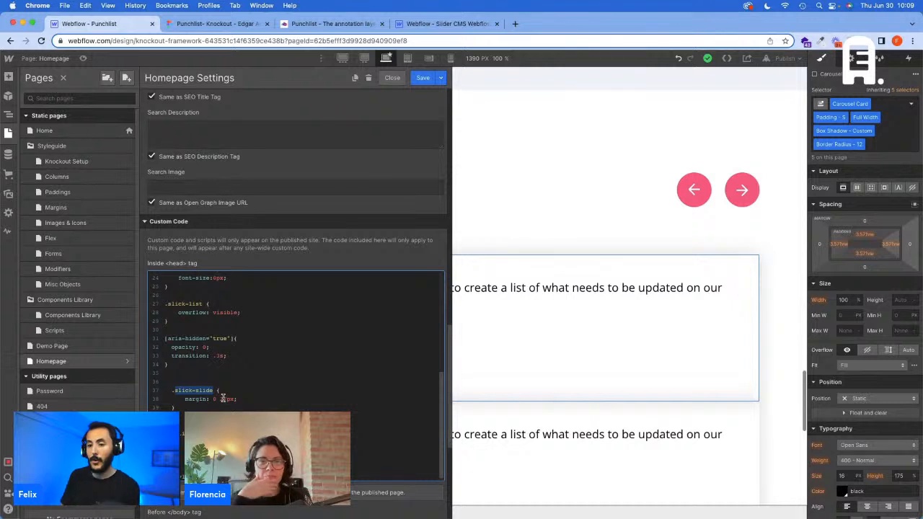
click(226, 399)
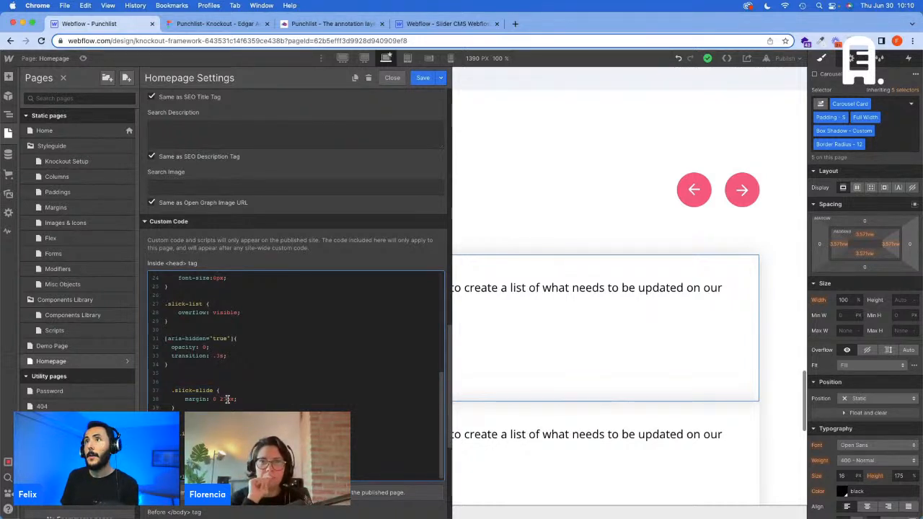
key(BackSpace)
key(BackSpace)
text(10)
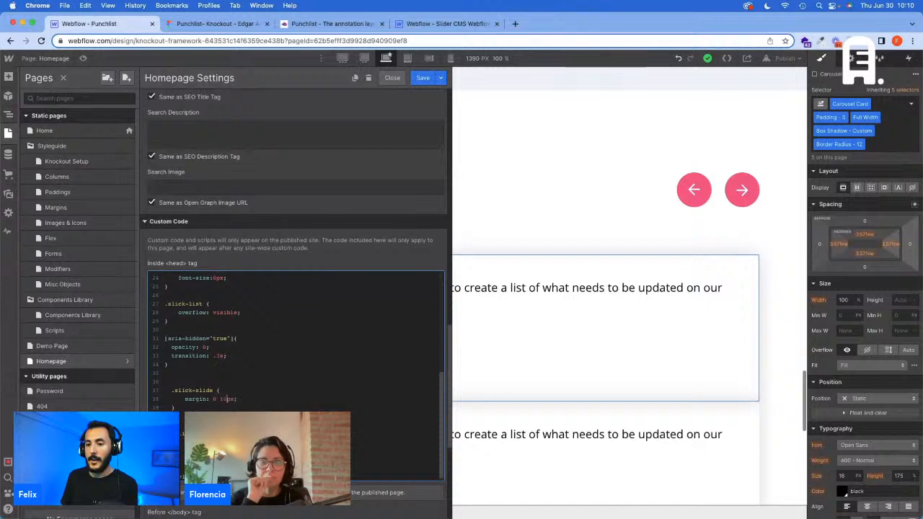
text(.5)
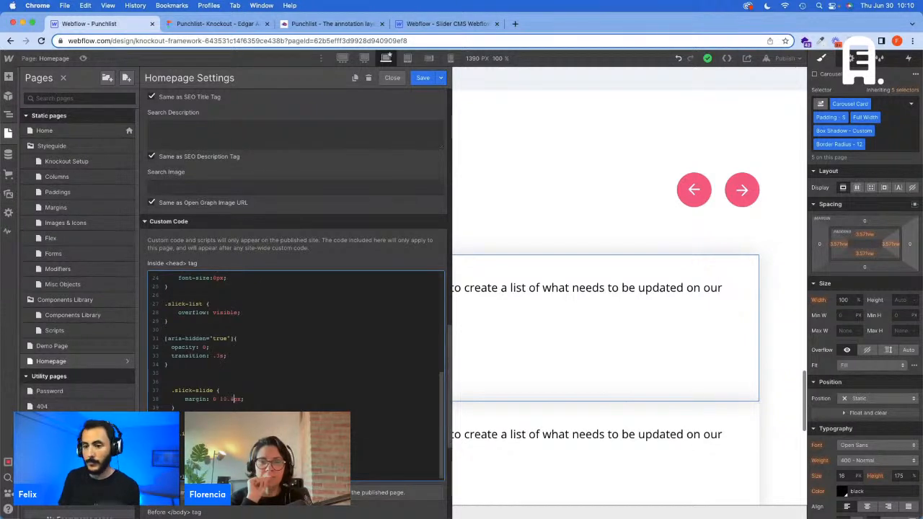
text(5)
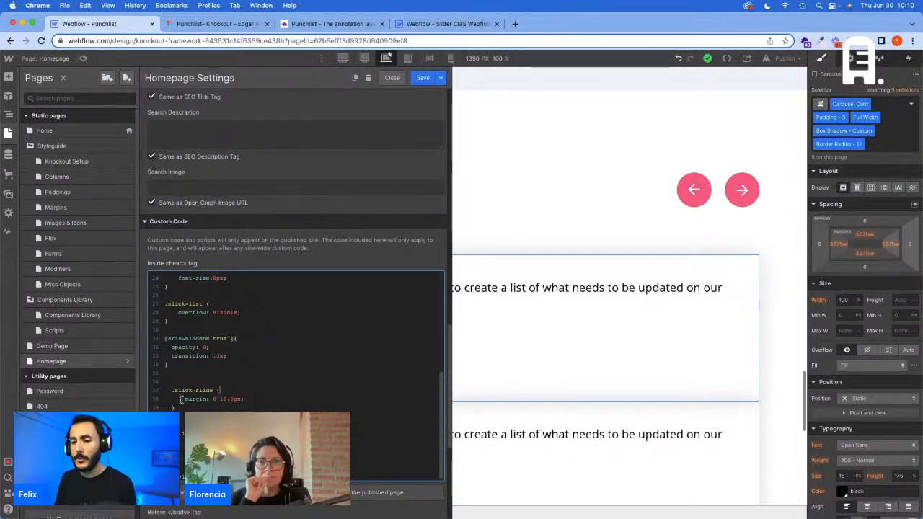
Step: Save the Homepage settings and publish the site
click(423, 79)
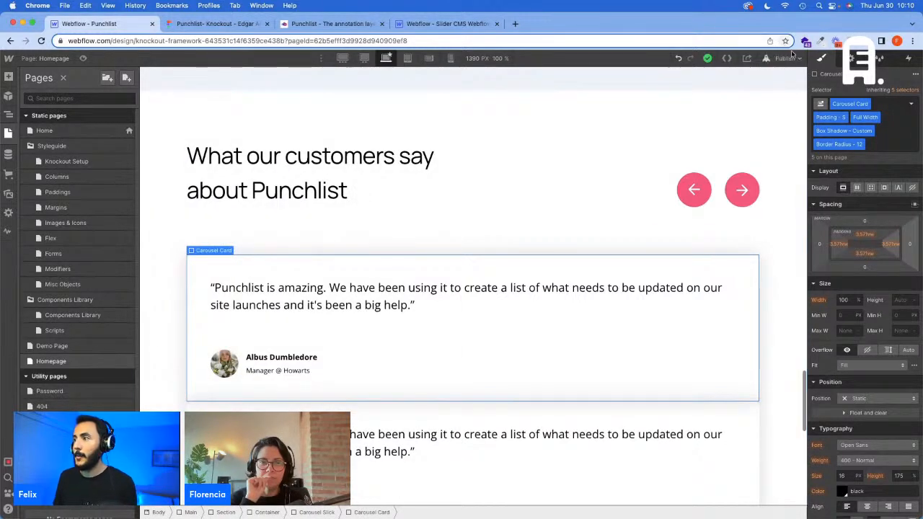
click(786, 59)
click(768, 177)
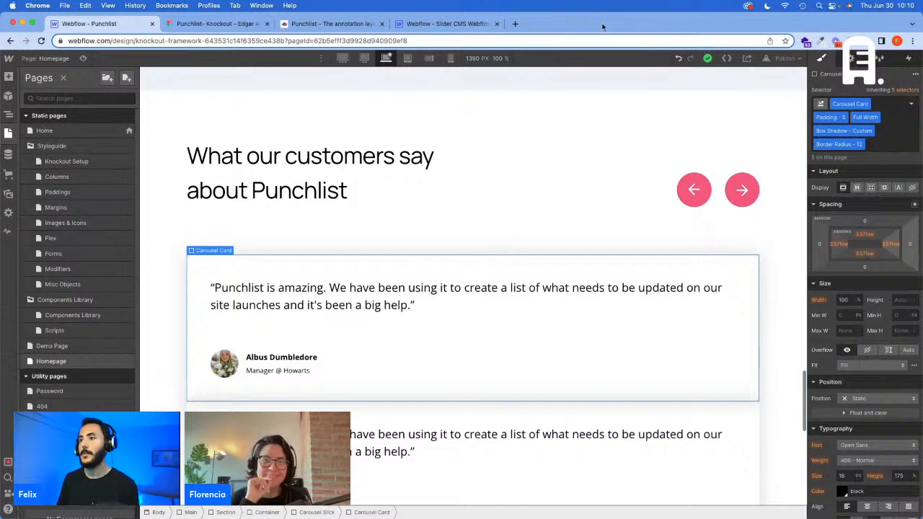
Step: Search Google for "slick slider" in a new tab and open the kenwheeler.github.io slick page
click(514, 24)
text(slick slid)
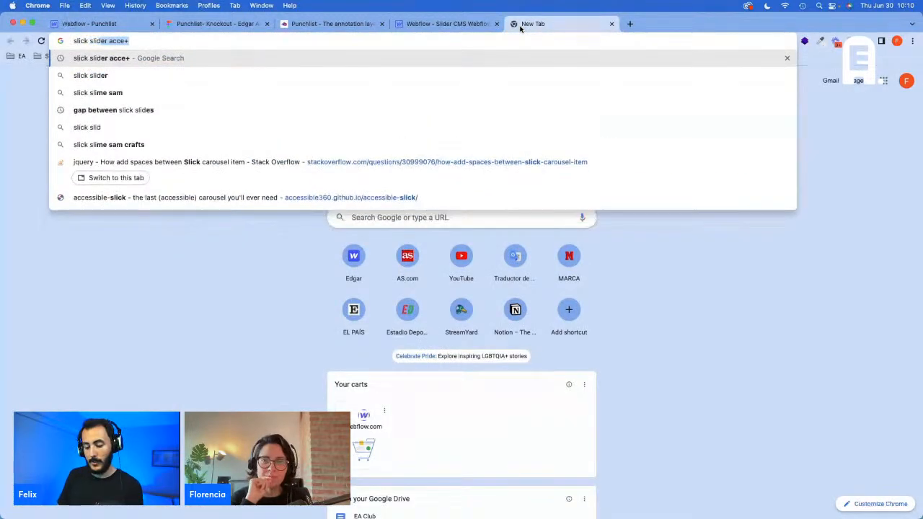
key(Return)
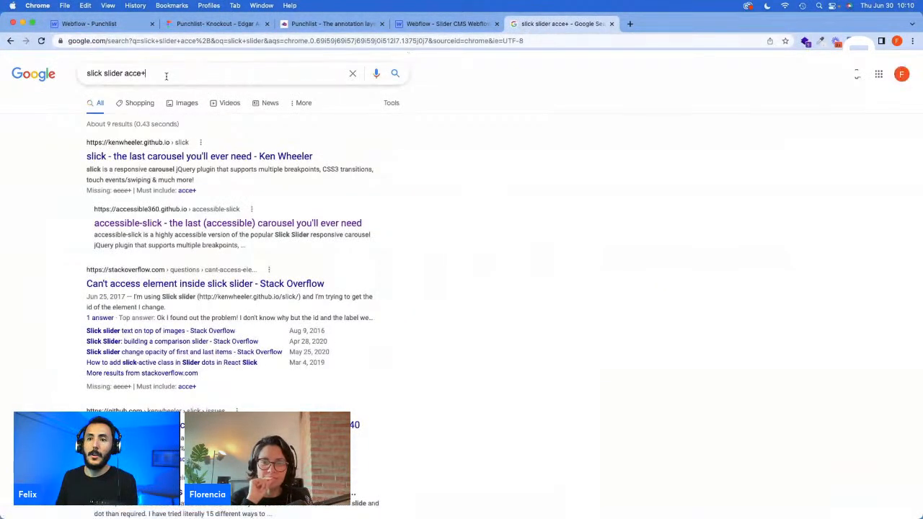
drag(165, 75, 124, 75)
key(BackSpace)
key(Return)
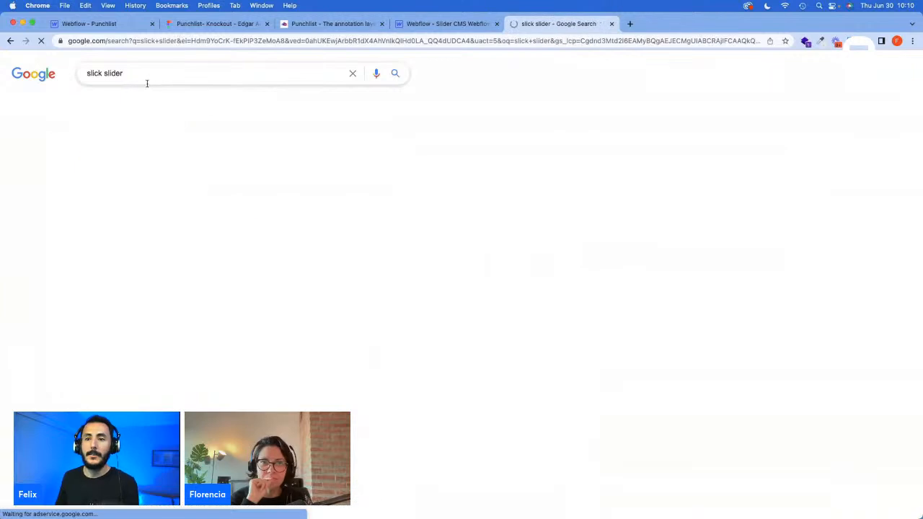
click(171, 156)
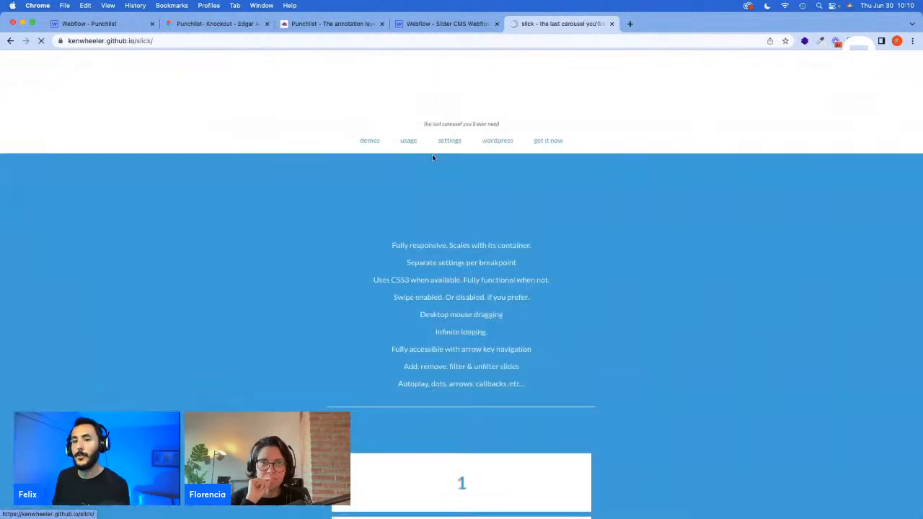
Step: Examine the slick demos, especially the breakpoint settings in the Responsive Display code example
scroll(553, 220, down, 3)
scroll(554, 224, down, 7)
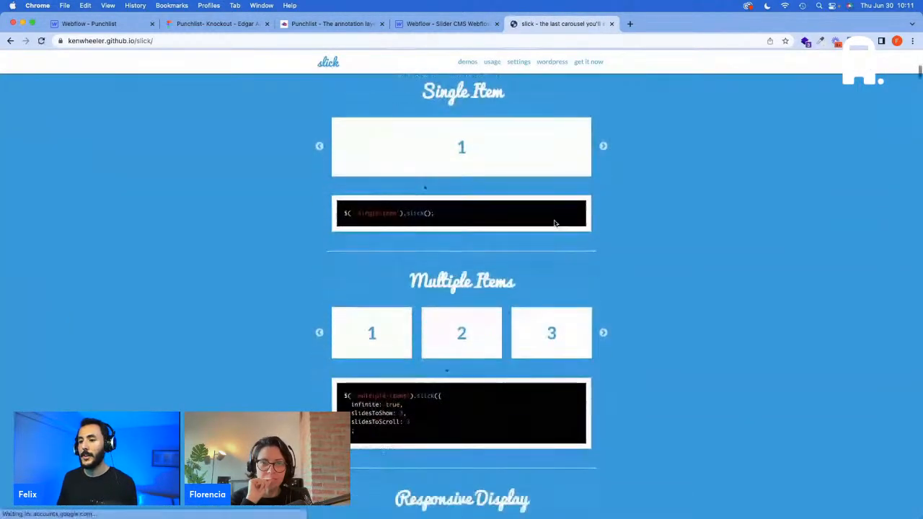
scroll(497, 281, down, 2)
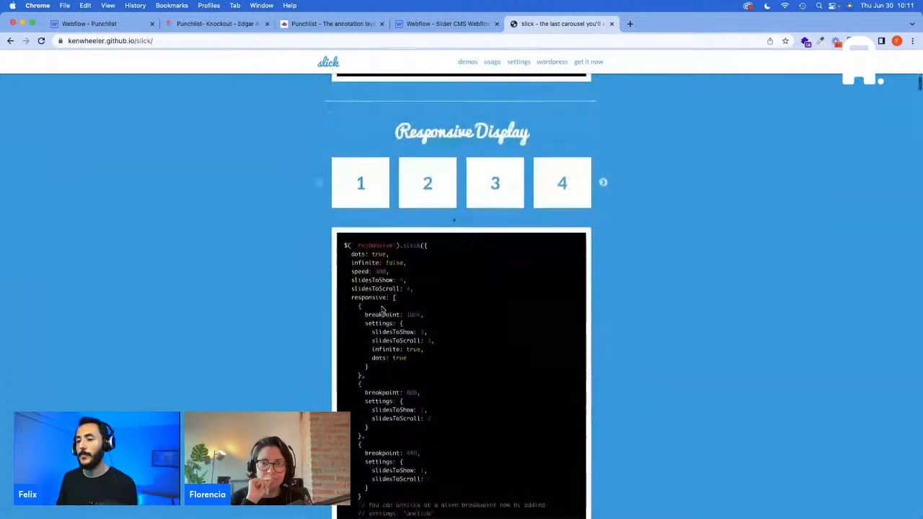
drag(367, 256, 416, 387)
click(437, 353)
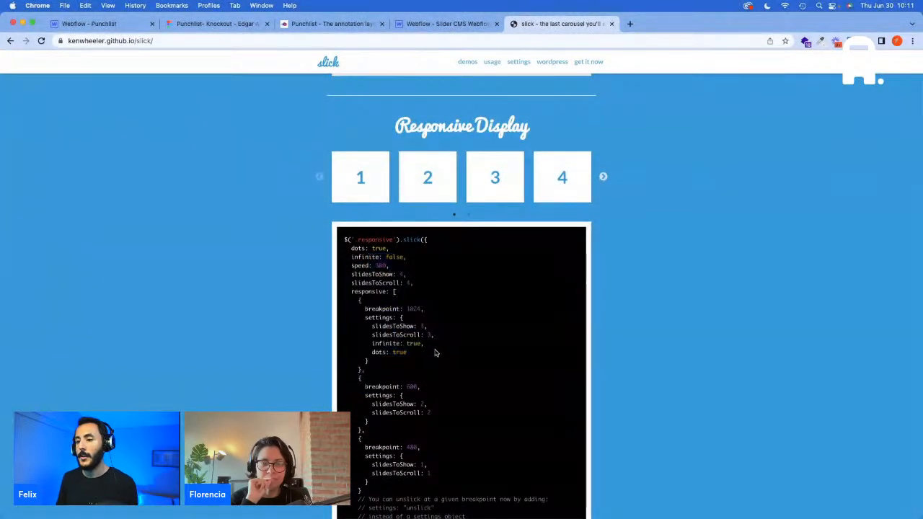
scroll(434, 349, down, 1)
scroll(431, 343, up, 1)
scroll(444, 216, down, 10)
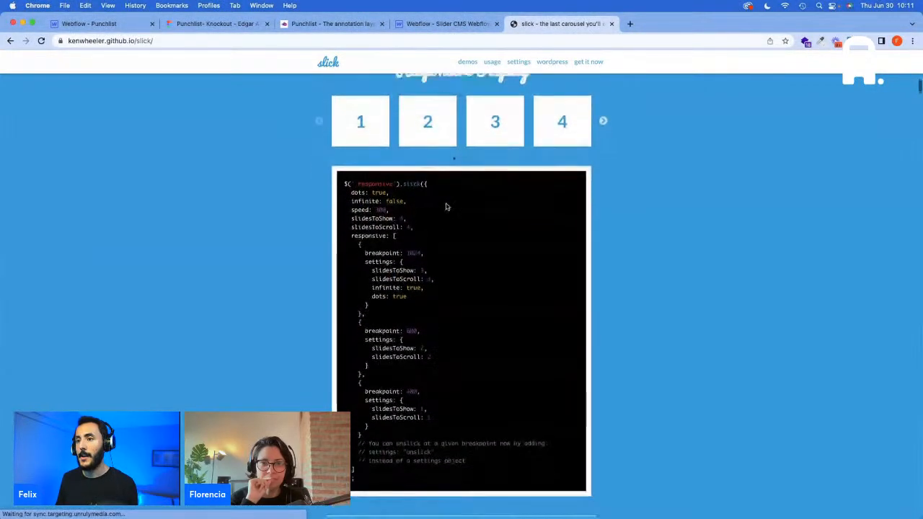
scroll(588, 294, down, 7)
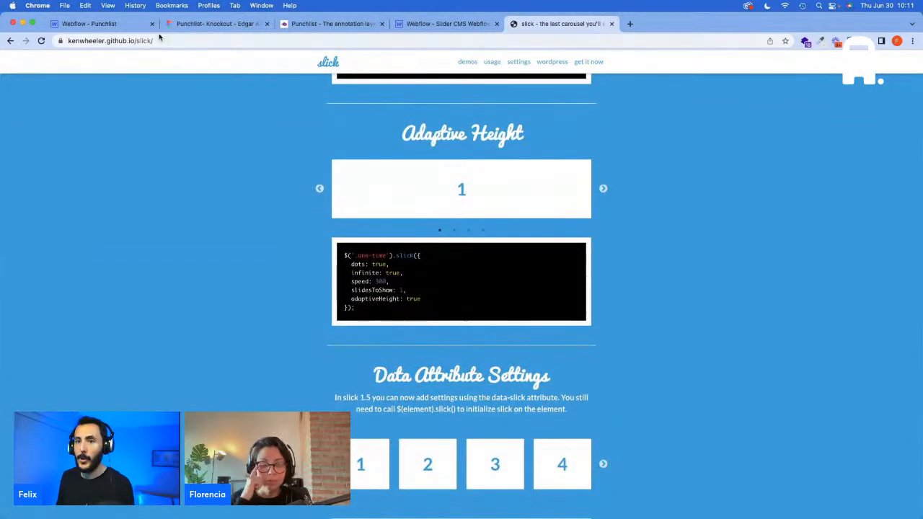
Step: Open the published Homepage from Webflow and test swiping the testimonial carousel in both directions
click(121, 26)
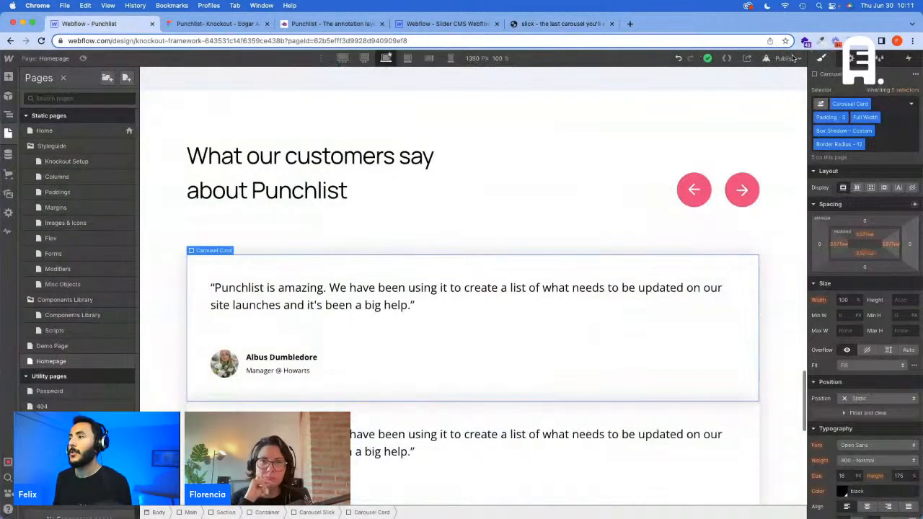
click(785, 57)
click(781, 95)
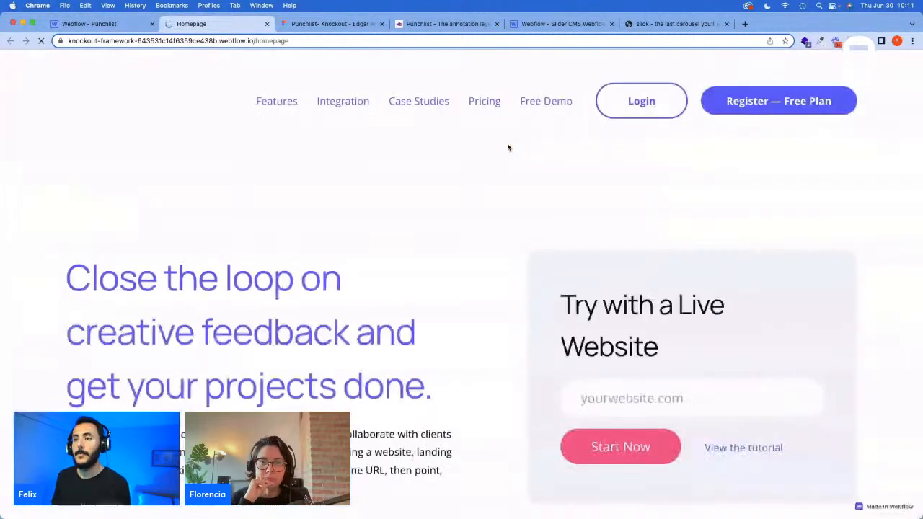
scroll(508, 147, down, 10)
scroll(506, 147, down, 15)
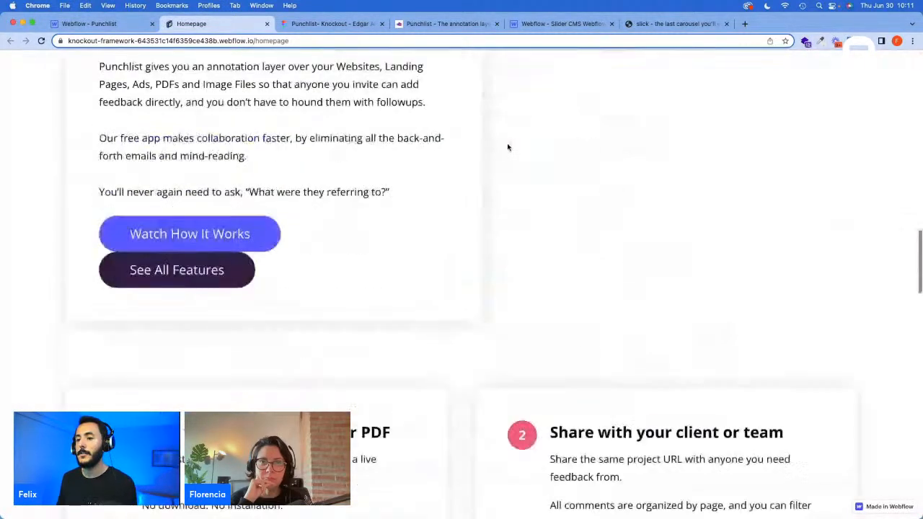
scroll(507, 147, down, 15)
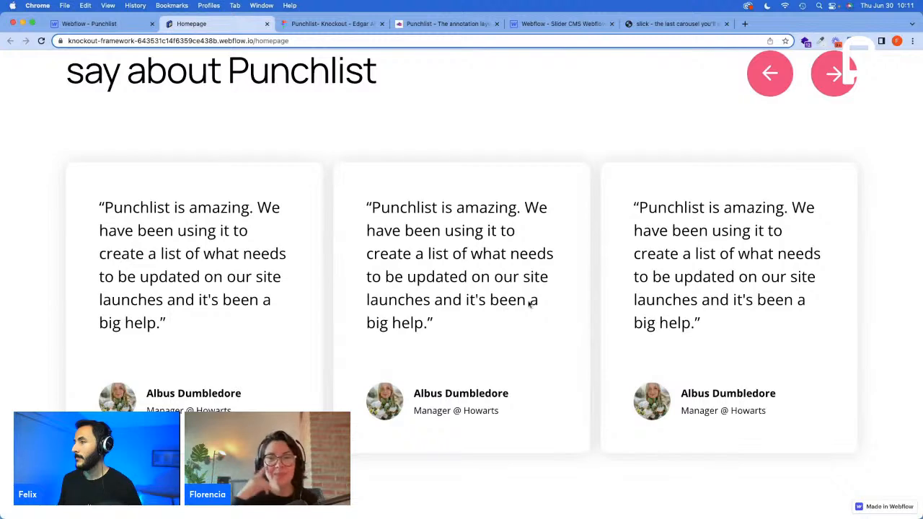
drag(555, 275, 351, 285)
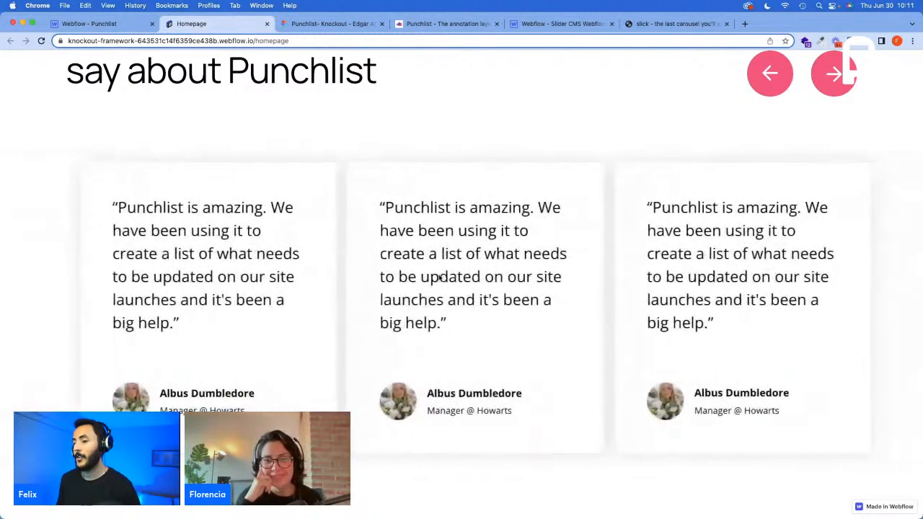
drag(447, 276, 793, 273)
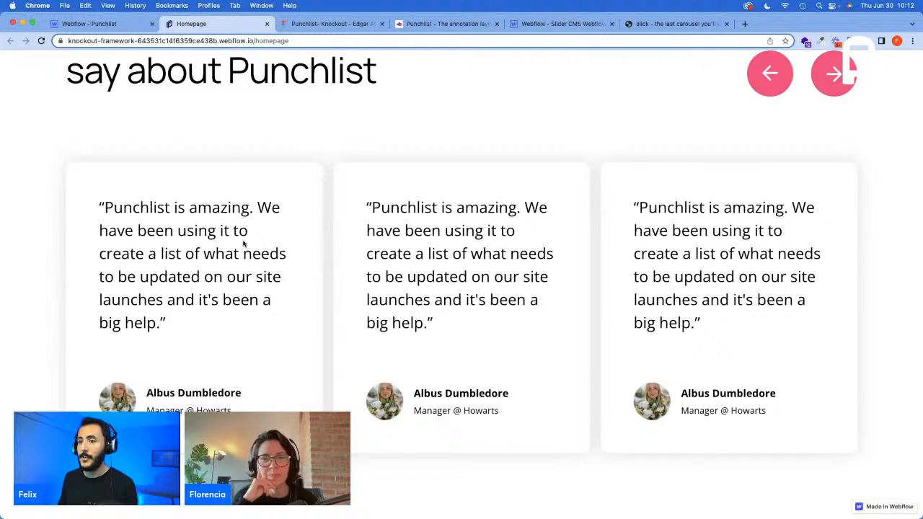
Step: Inspect the middle testimonial card's margin and padding on the published page with the browser's element picker
right_click(324, 133)
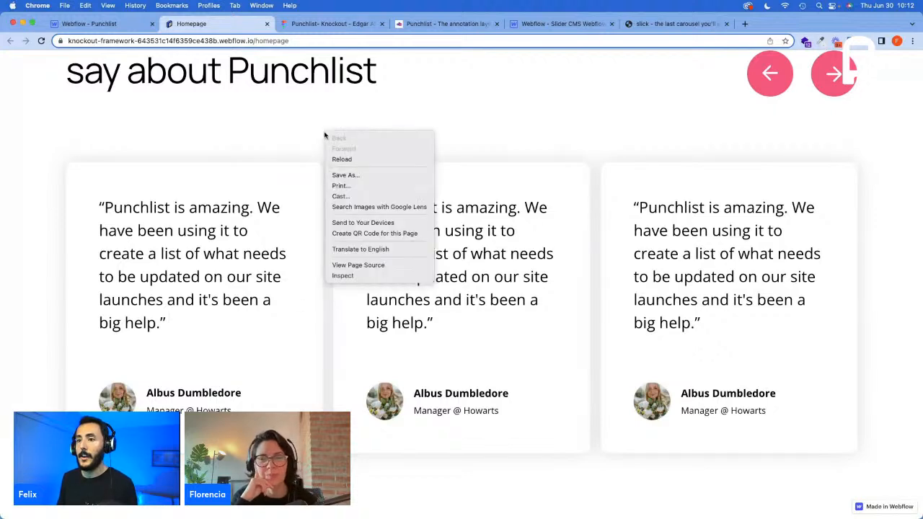
click(356, 276)
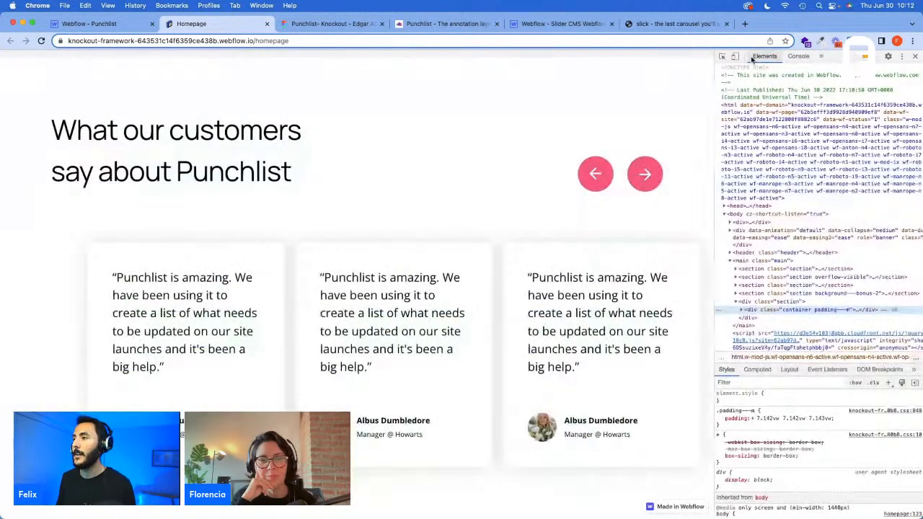
click(722, 56)
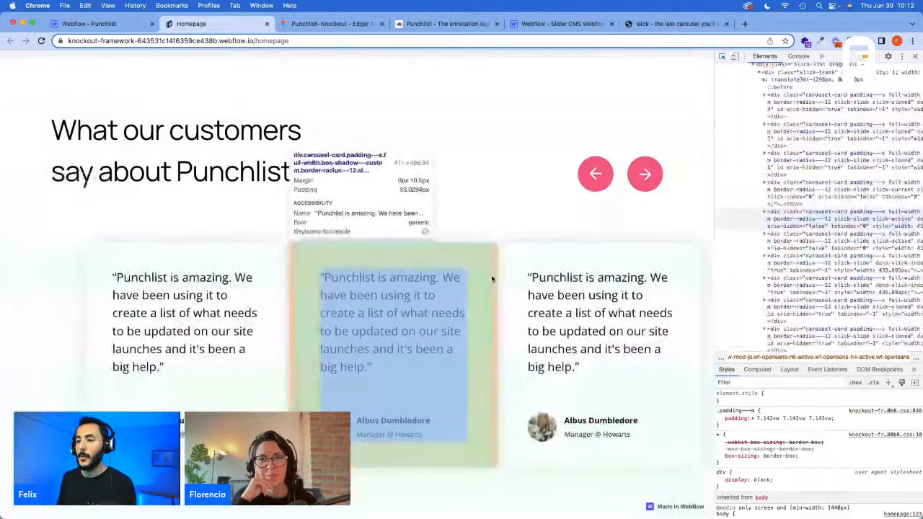
Step: Select the middle testimonial card for inspection, and review the .slick-slide and .slick-list margin rules in Webflow's Homepage head code
click(618, 266)
scroll(809, 215, up, 1)
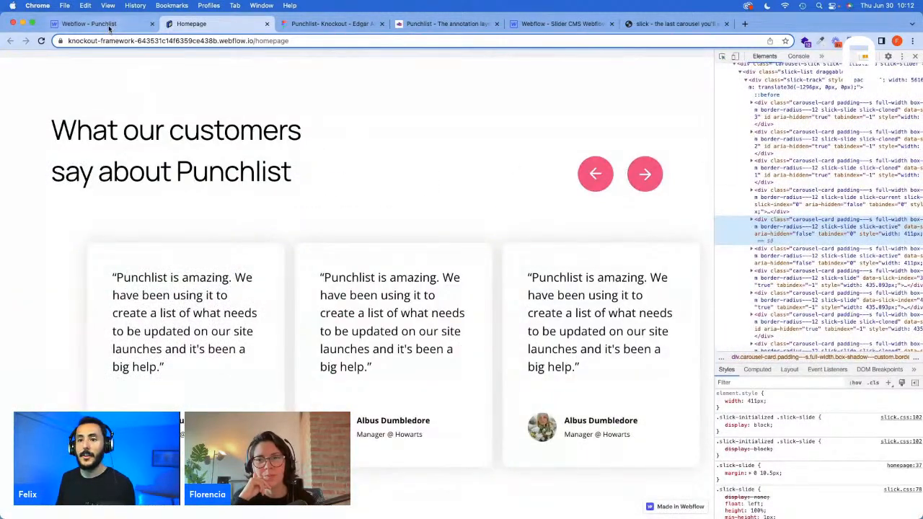
click(89, 23)
click(128, 361)
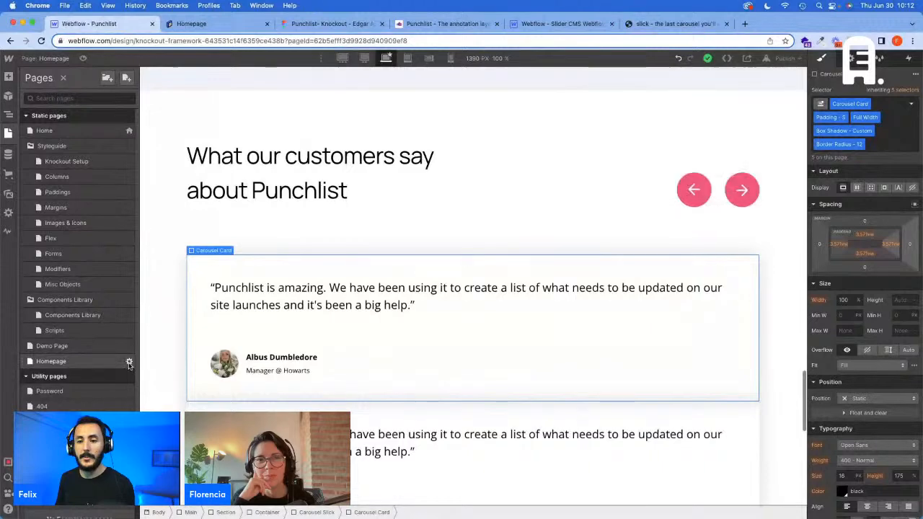
scroll(241, 289, down, 10)
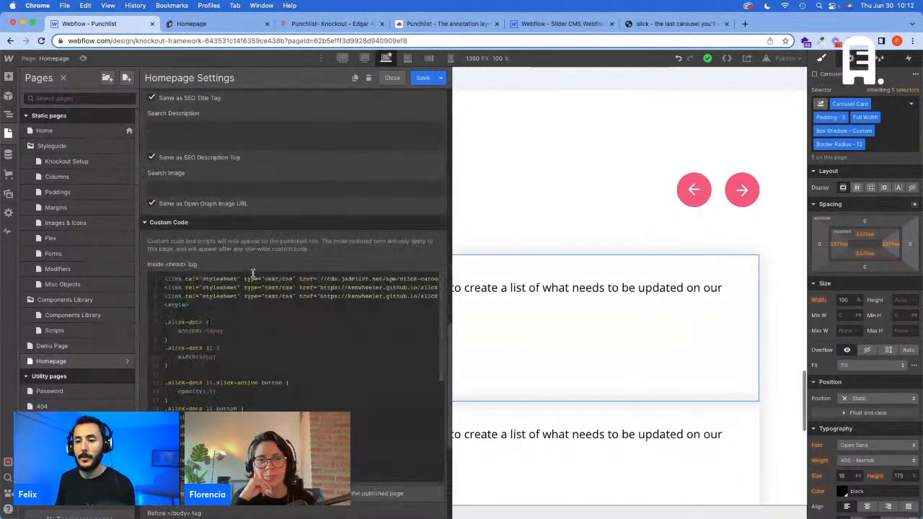
scroll(252, 286, down, 6)
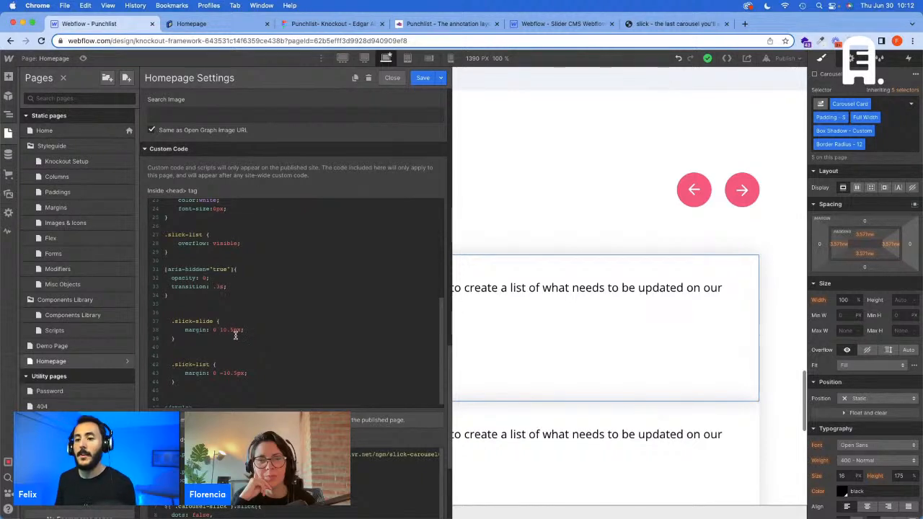
Step: Switch the .slick-slide margin off and on again in the published page's inspector to compare the card spacing
click(182, 24)
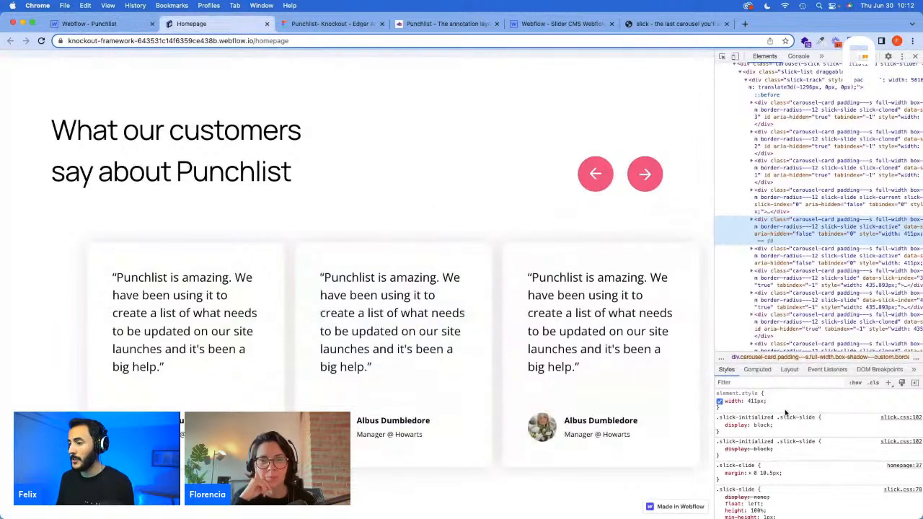
scroll(785, 416, down, 1)
click(719, 461)
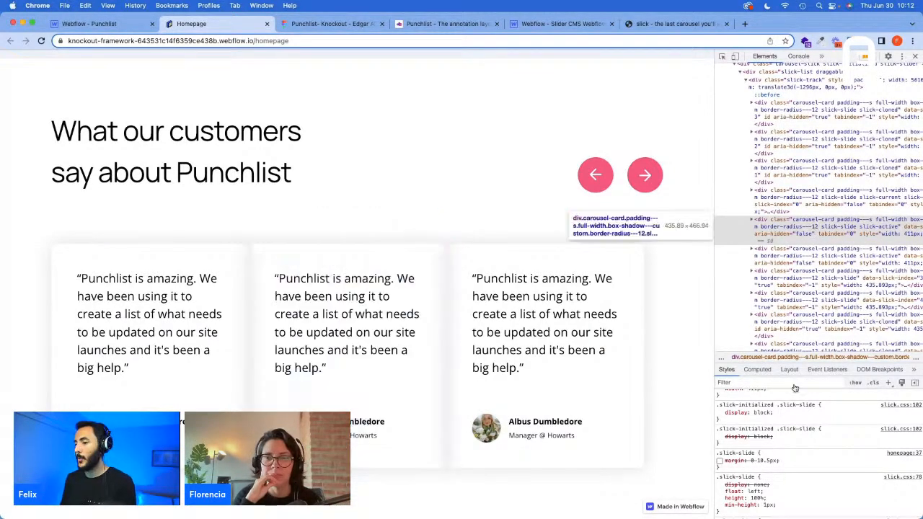
click(718, 461)
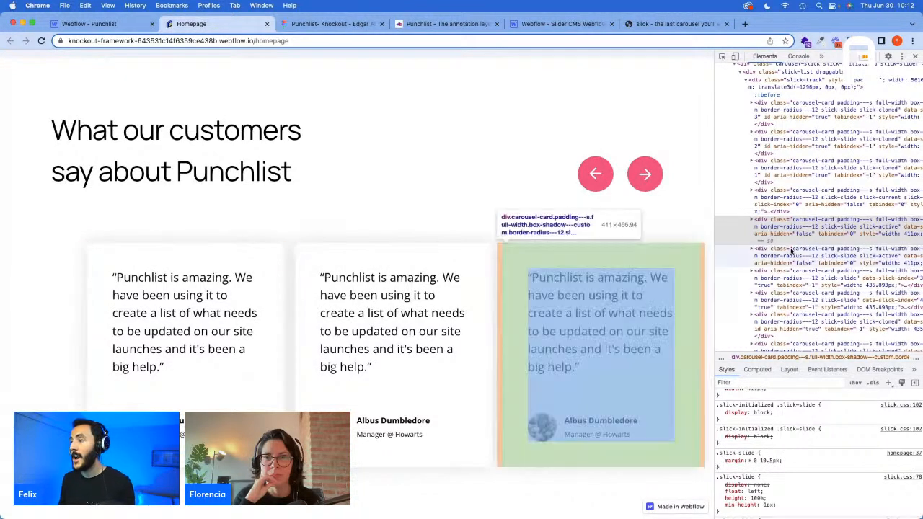
Step: Examine the style rules of the slick-track and slick-list elements on the published page
scroll(792, 252, up, 1)
click(794, 102)
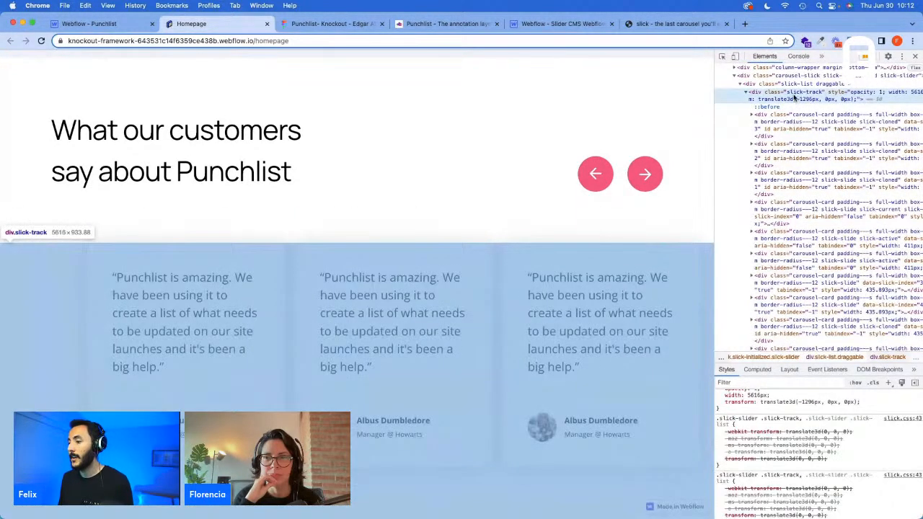
click(791, 84)
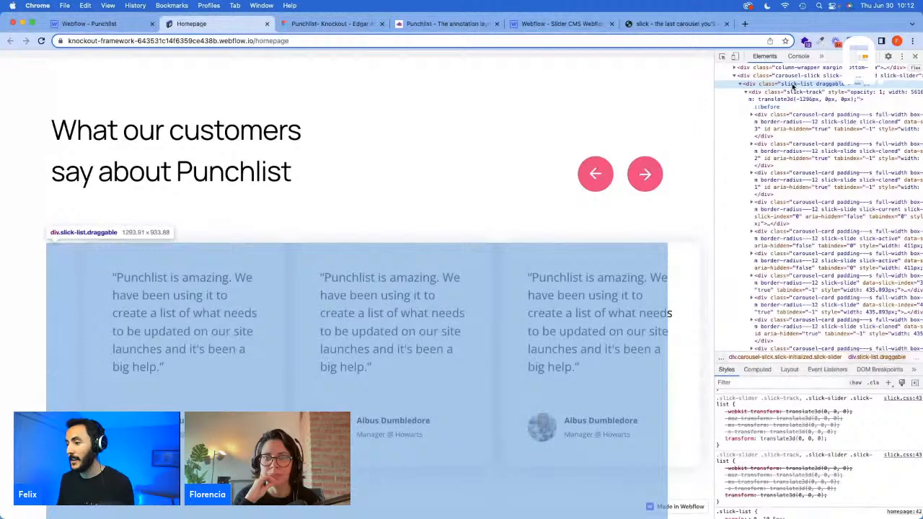
scroll(842, 481, up, 1)
scroll(842, 482, down, 3)
scroll(843, 480, up, 1)
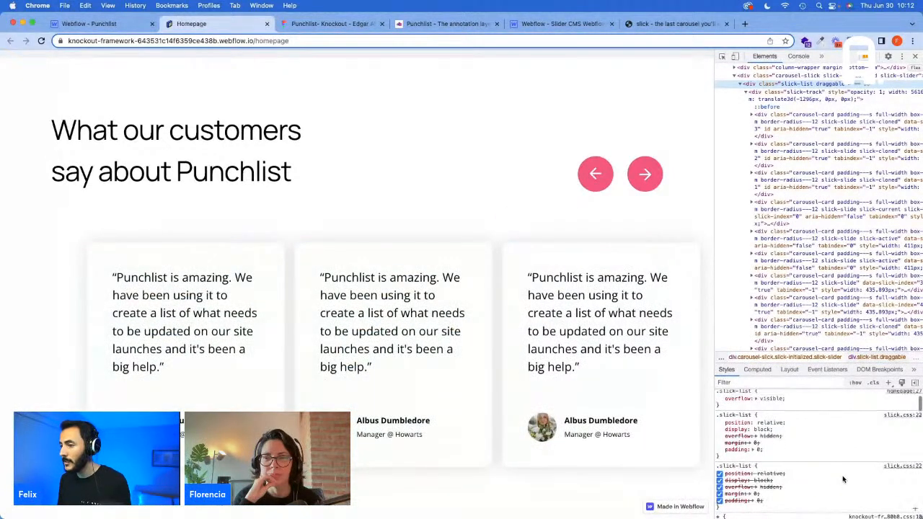
scroll(842, 479, down, 5)
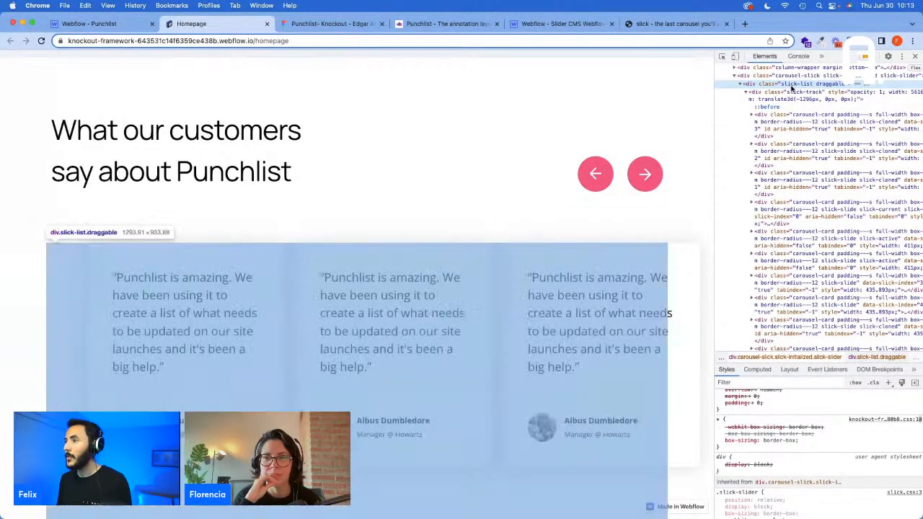
click(790, 92)
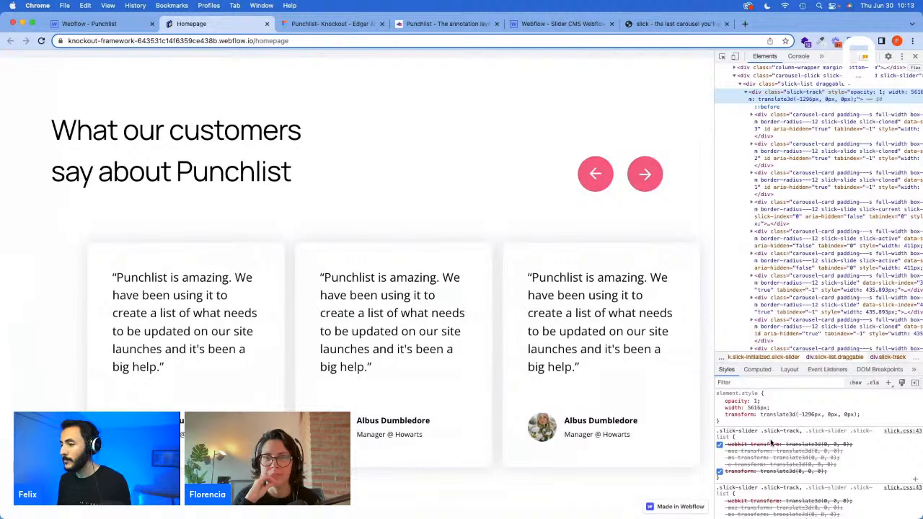
scroll(771, 442, down, 3)
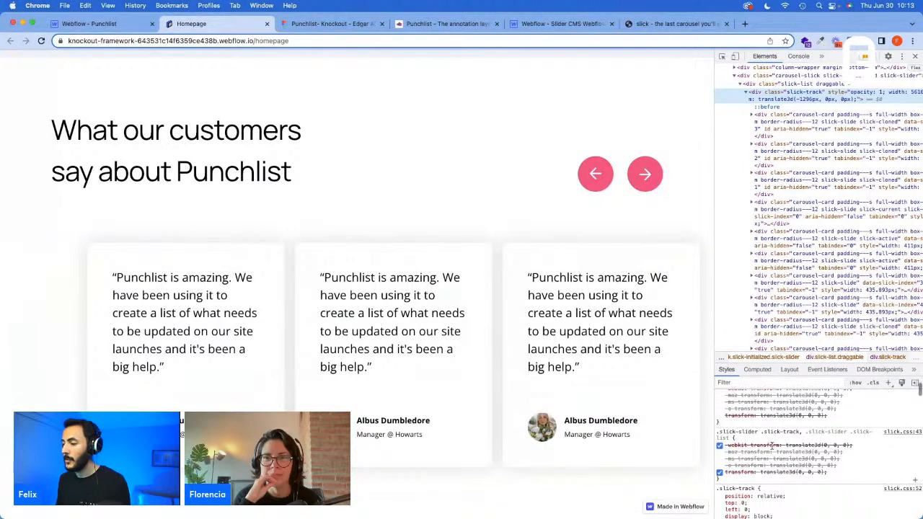
Step: Expand the .slick-list margin rule on the published page into its individual sides and reload the page
click(117, 24)
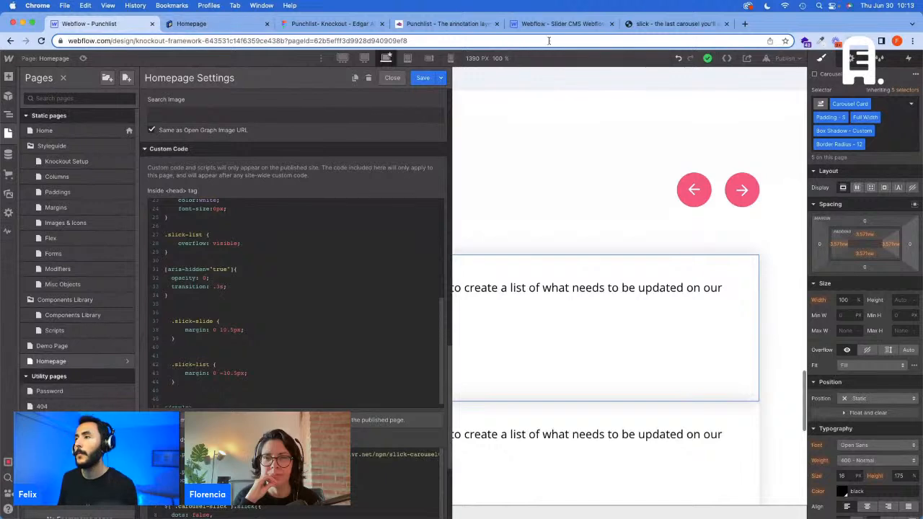
click(209, 24)
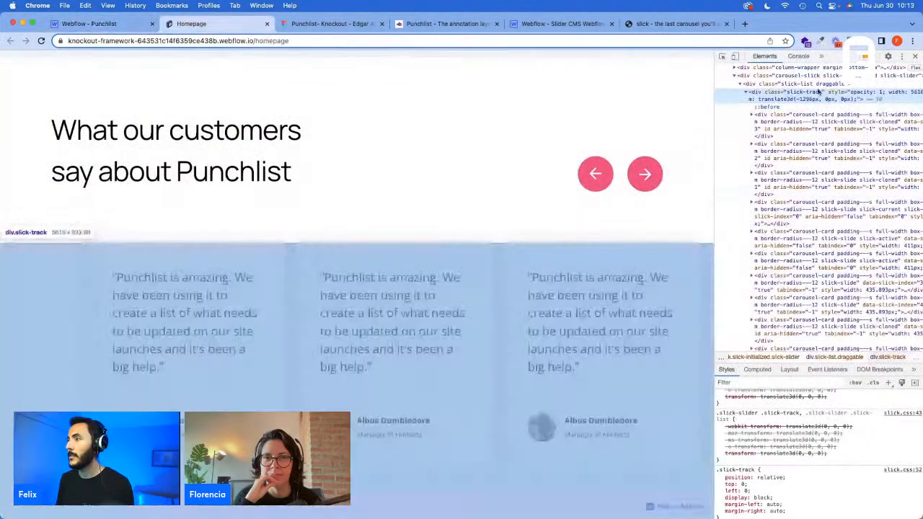
click(800, 83)
scroll(838, 452, down, 1)
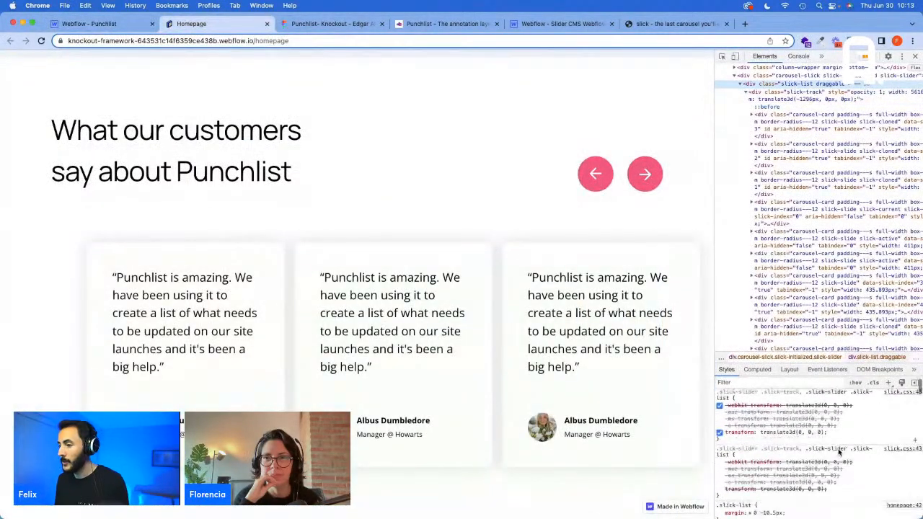
scroll(838, 452, down, 1)
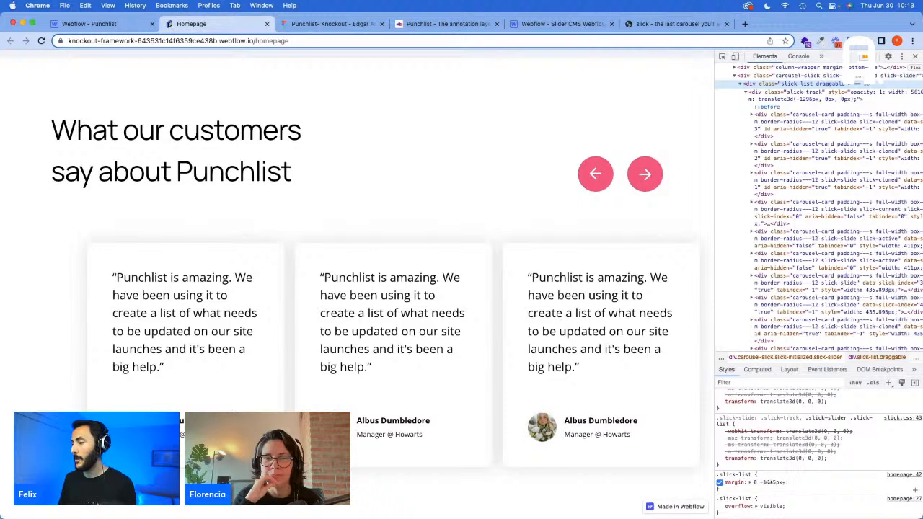
click(752, 483)
scroll(752, 483, down, 1)
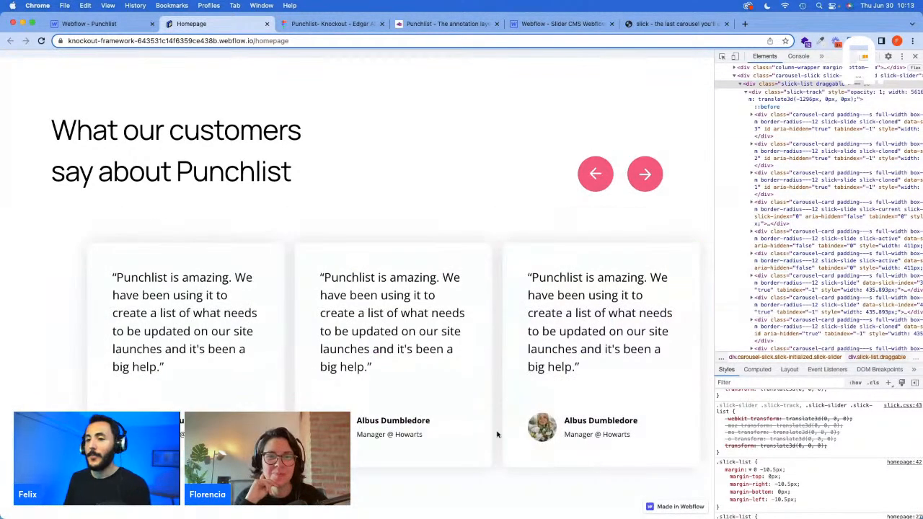
click(433, 42)
key(Return)
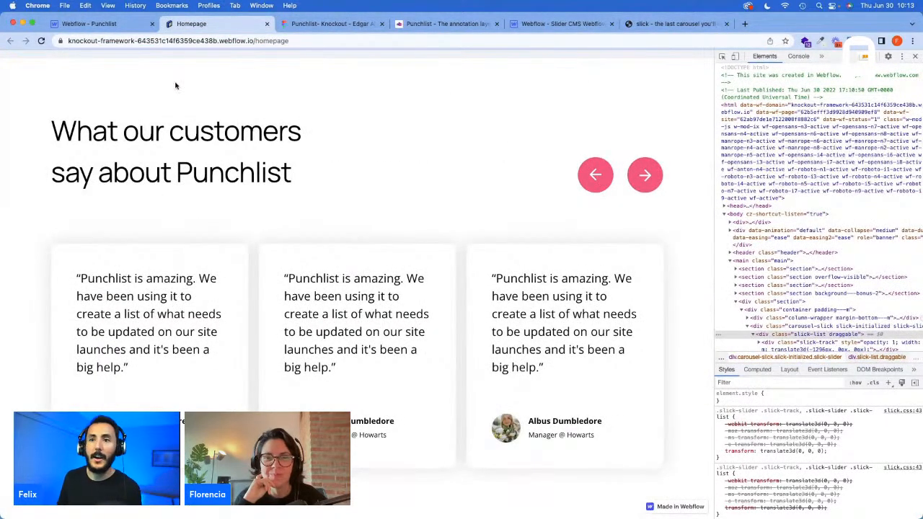
Step: Check the classes of the left and right testimonial arrows in the Webflow designer
click(89, 23)
click(519, 310)
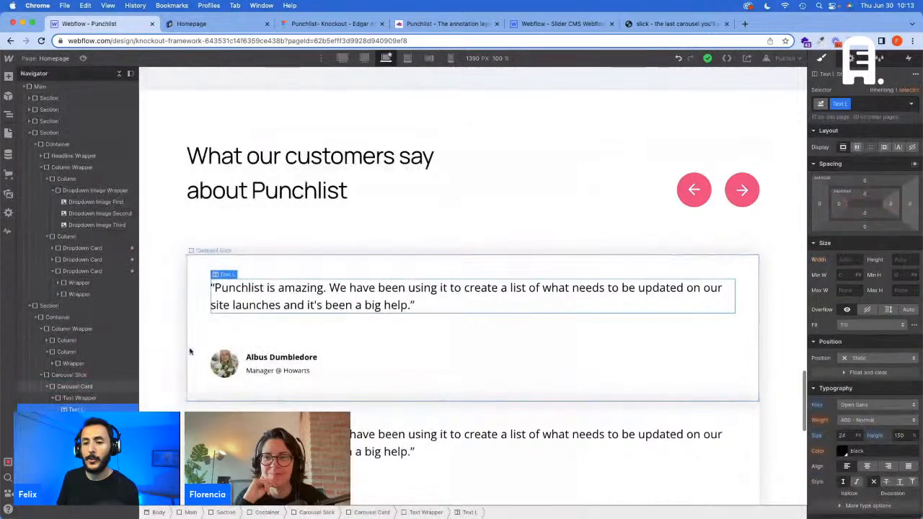
click(694, 189)
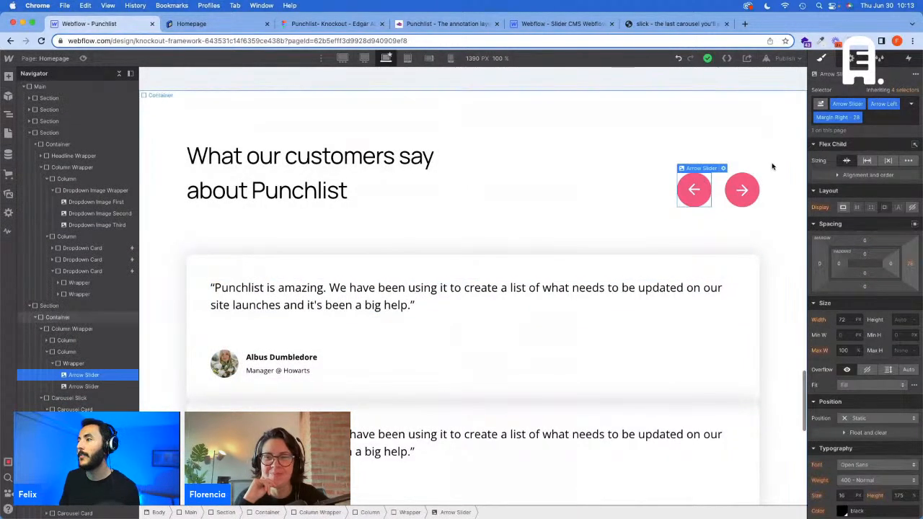
click(754, 188)
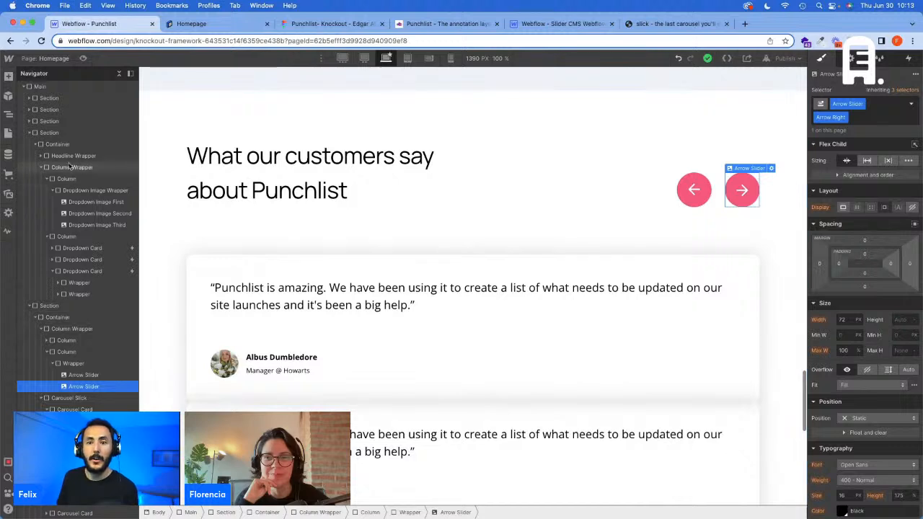
Step: In the Homepage's before-body code, remove the closest('.carousel').find chain from the .cc-prev click handler, keeping a direct $( selector
click(8, 134)
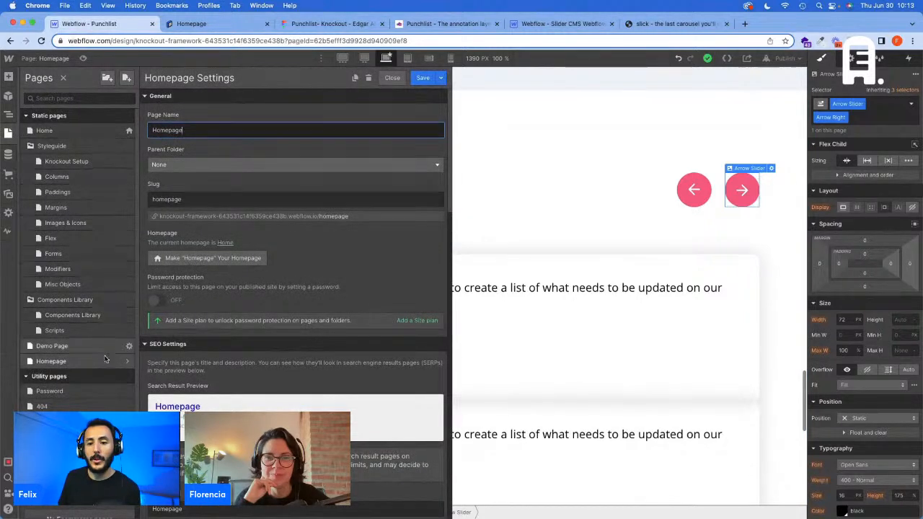
scroll(278, 376, down, 20)
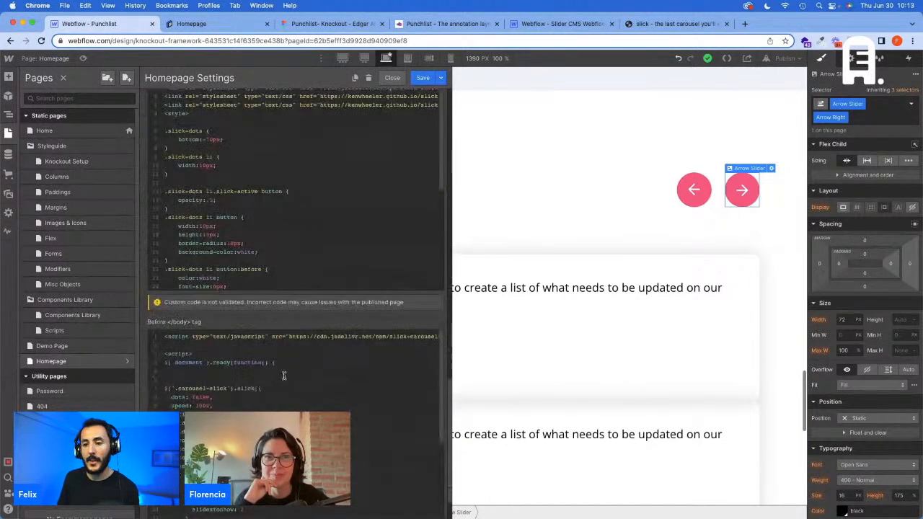
scroll(284, 376, down, 1)
scroll(284, 376, down, 5)
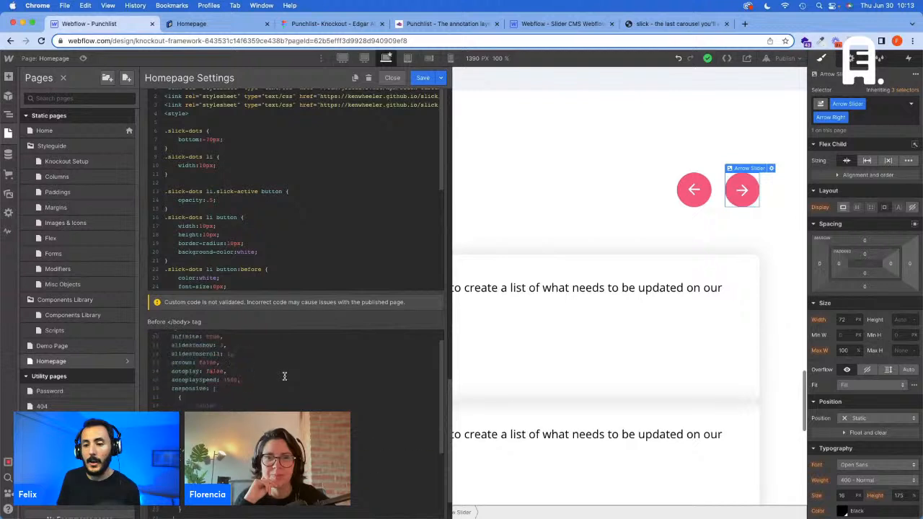
scroll(339, 225, down, 5)
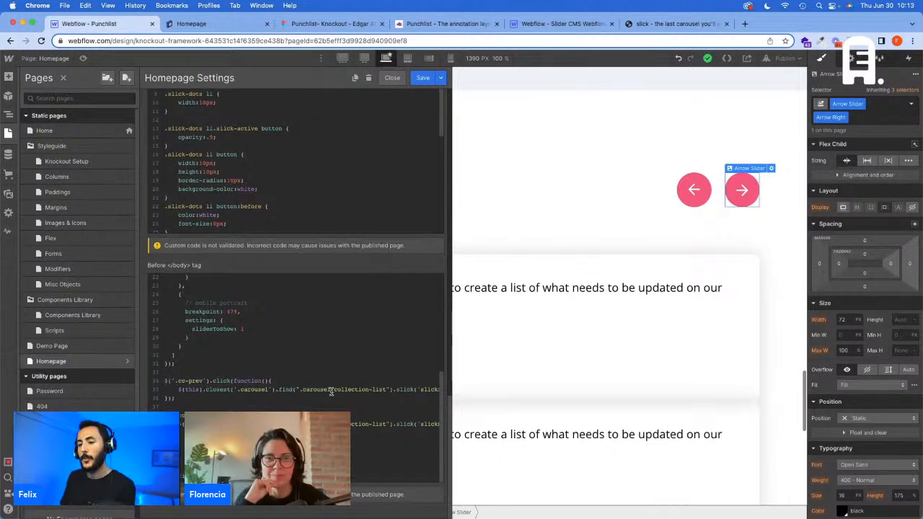
click(389, 389)
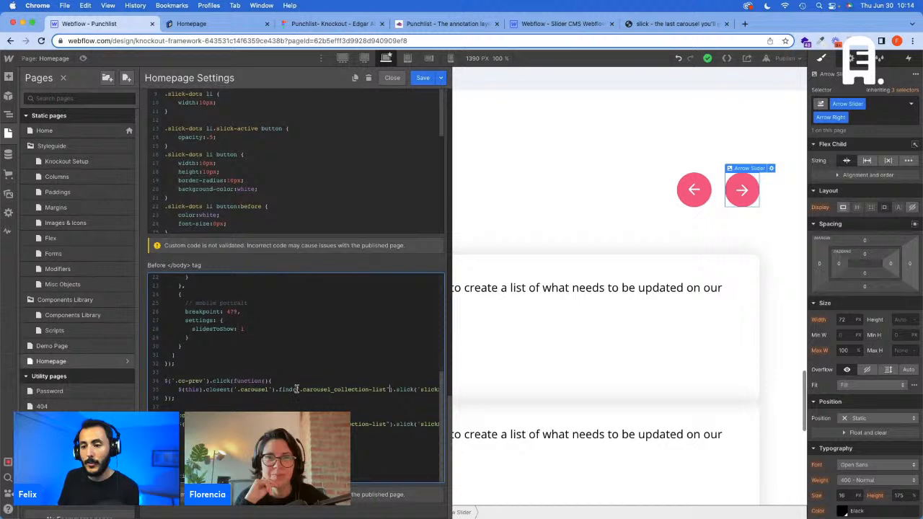
drag(296, 389, 181, 390)
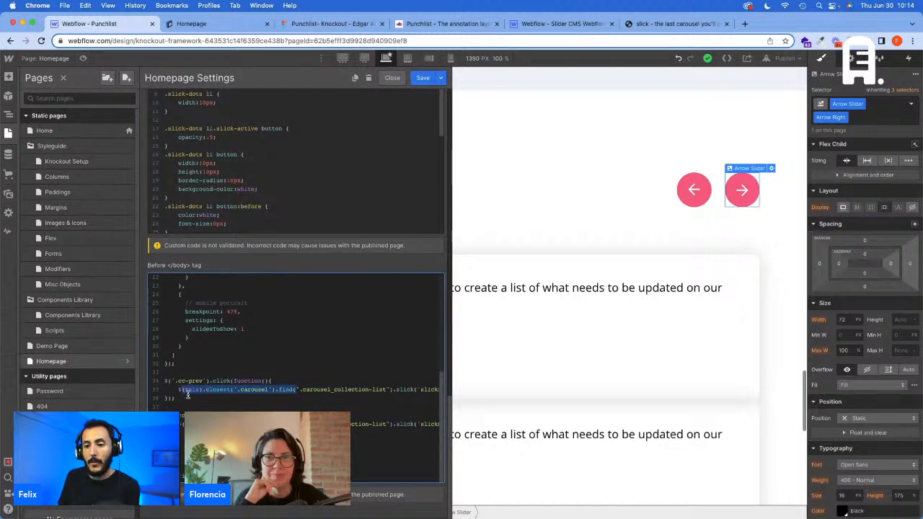
key(BackSpace)
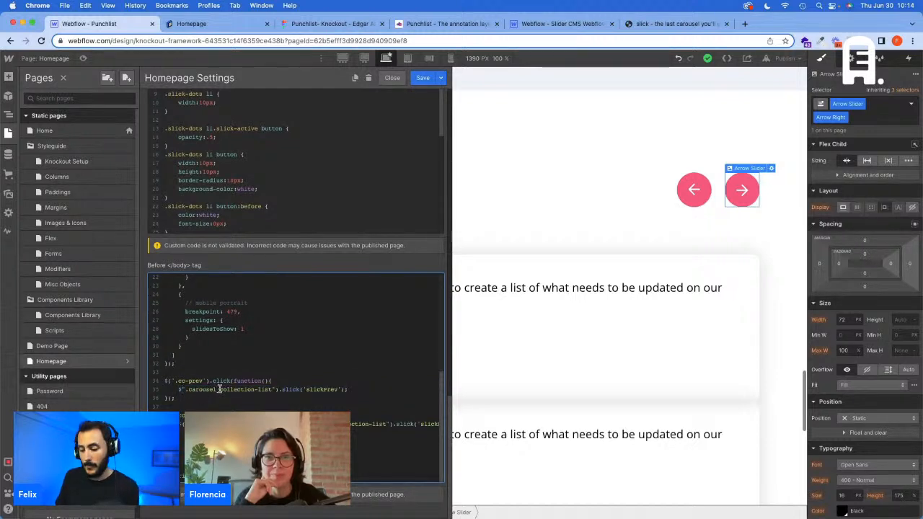
text(()
Step: Replace carousel_collection-list in the slickPrev call with the carousel-slick class copied from the slick initialisation
scroll(273, 340, up, 1)
scroll(273, 340, up, 2)
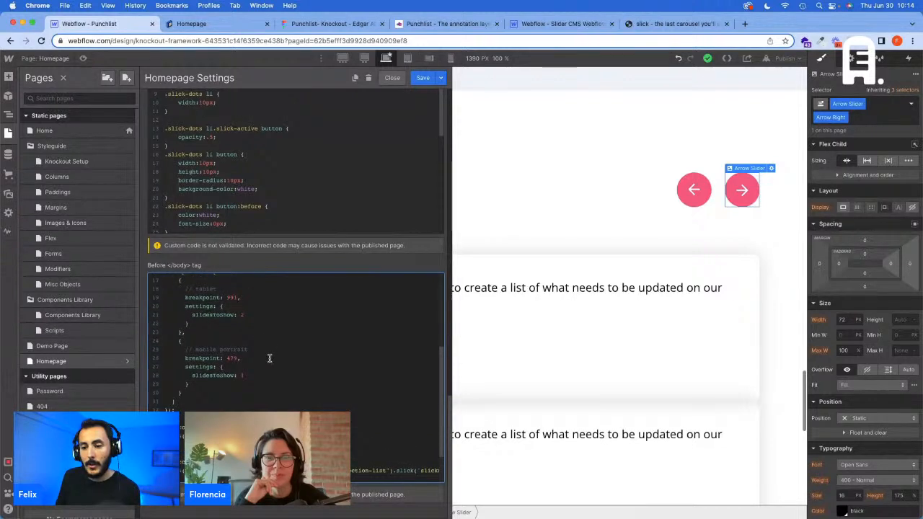
scroll(268, 358, up, 10)
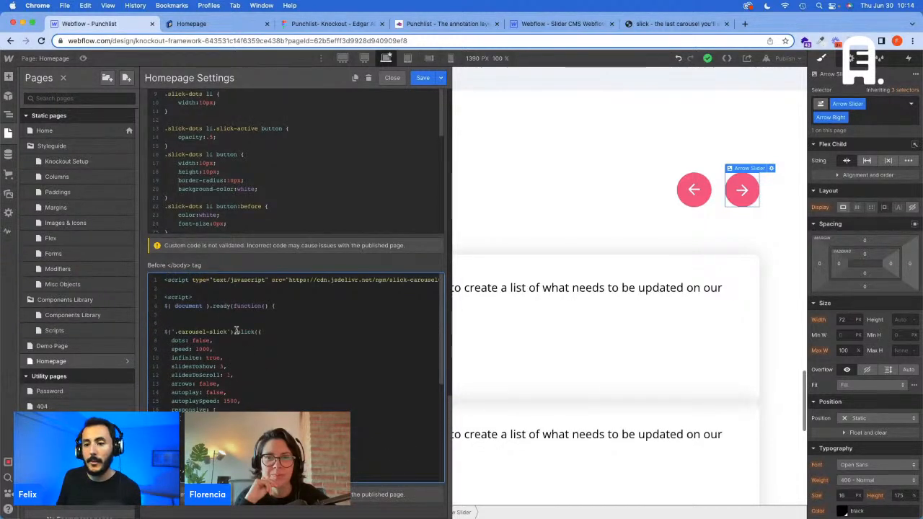
drag(226, 332, 179, 332)
key(super+c)
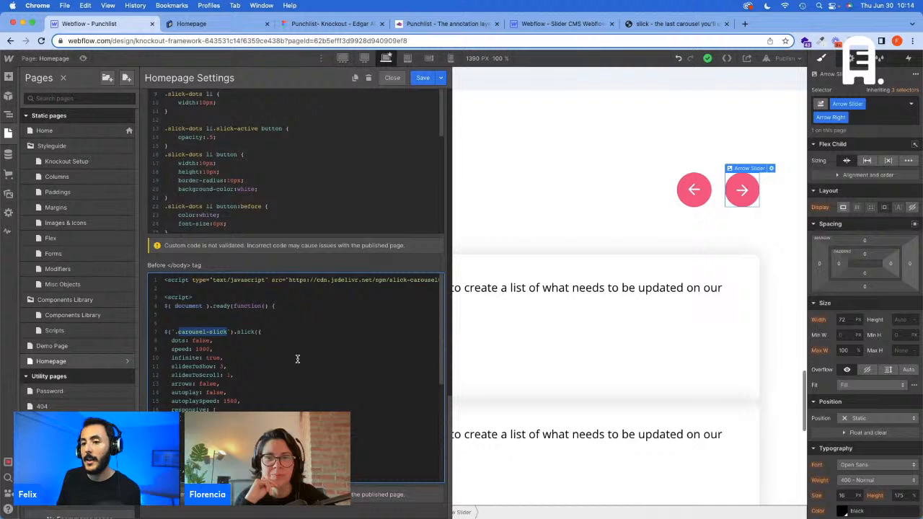
scroll(254, 408, down, 8)
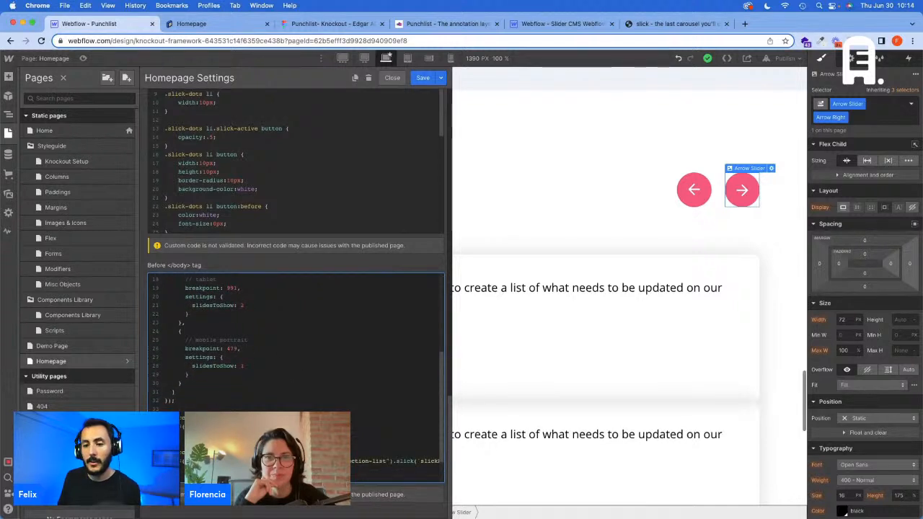
scroll(206, 400, down, 2)
drag(193, 408, 272, 408)
key(super+v)
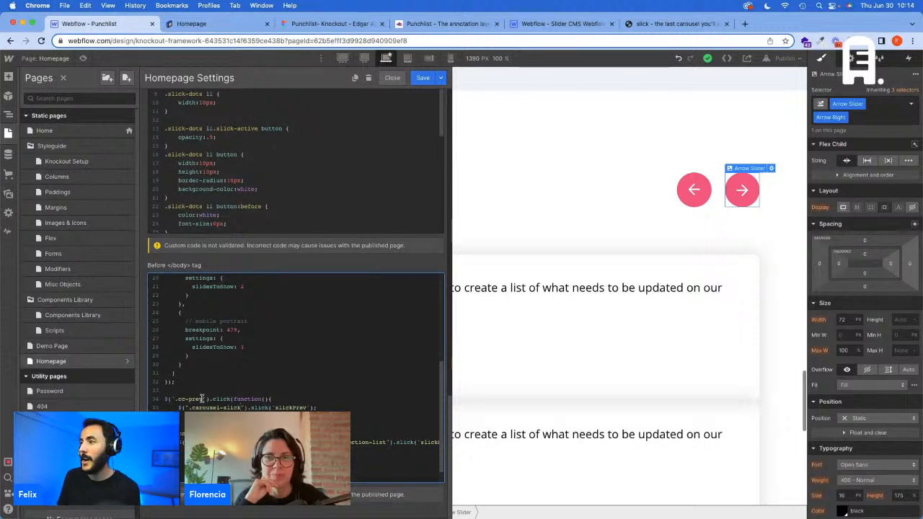
Step: Replace the cc-prev class with arrow-left in the selector of the slickPrev click handler
drag(199, 398, 175, 398)
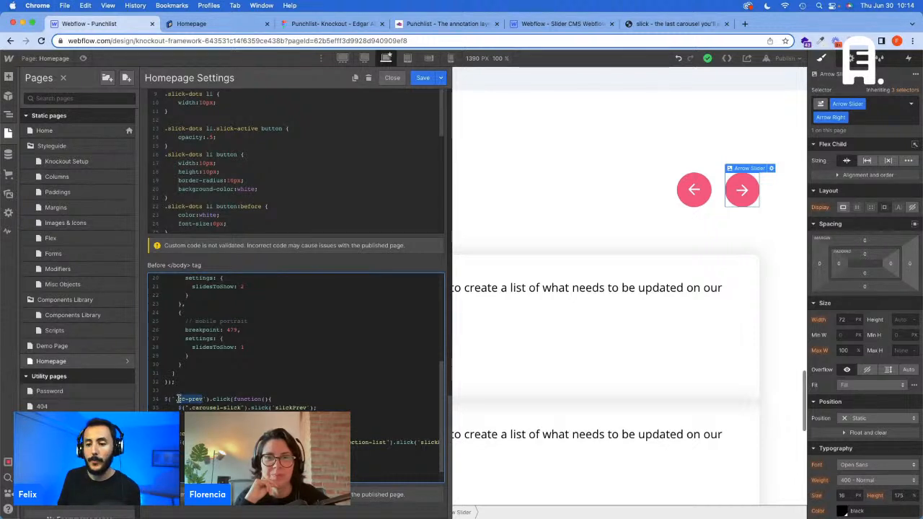
text(arrow-left)
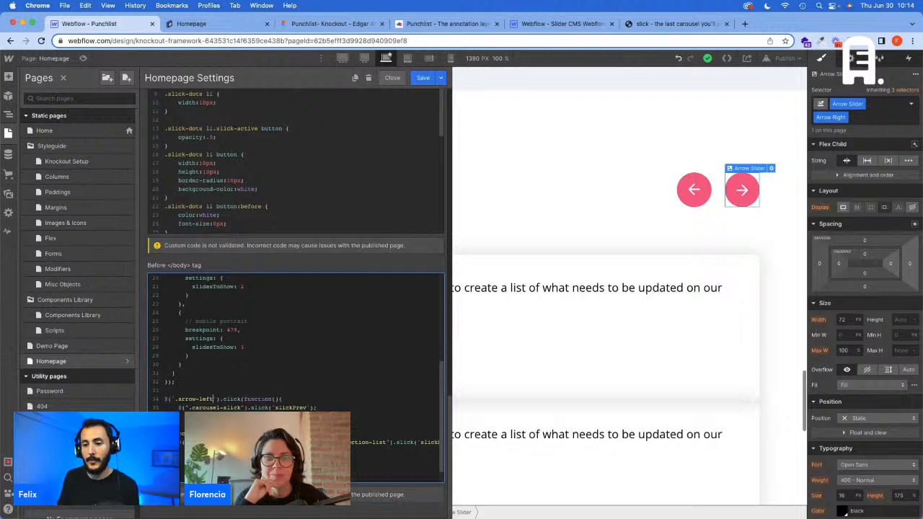
scroll(202, 400, down, 2)
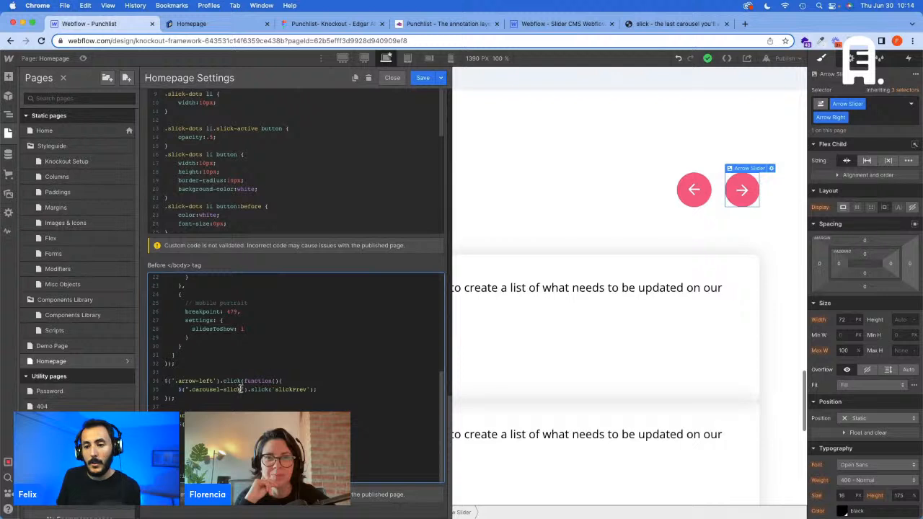
drag(240, 389, 187, 390)
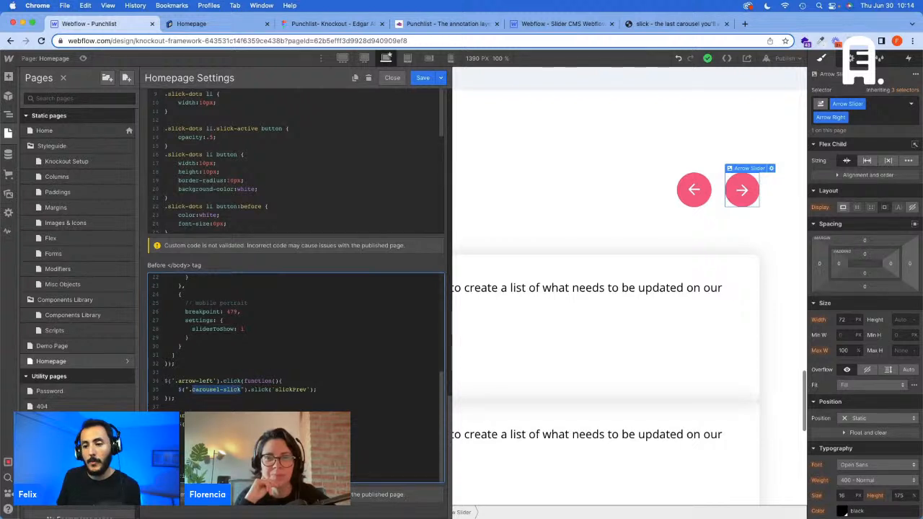
click(231, 423)
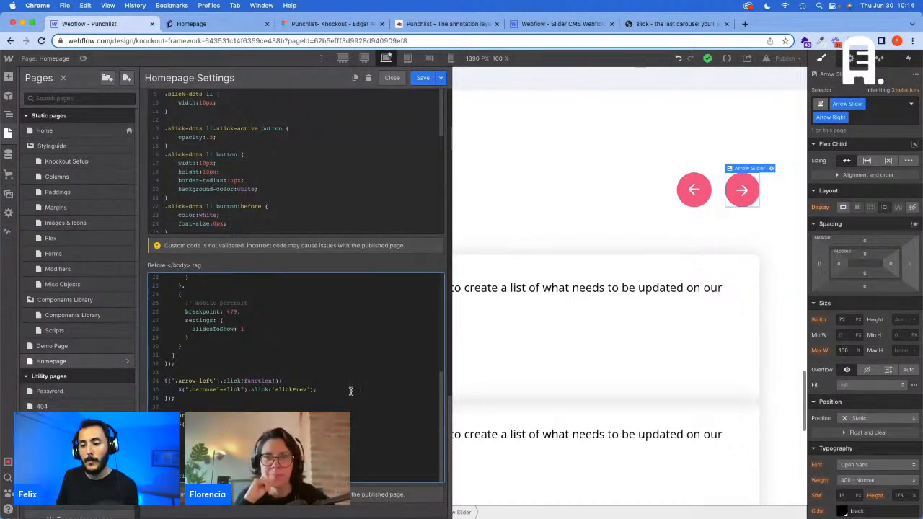
Step: Save the Homepage settings, publish the site to its webflow.io domain and reload the published homepage
click(422, 77)
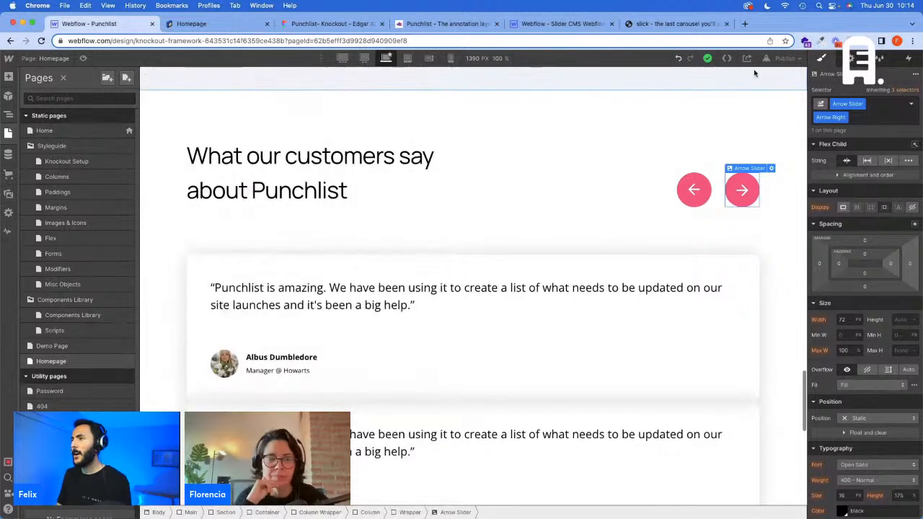
click(784, 58)
click(765, 178)
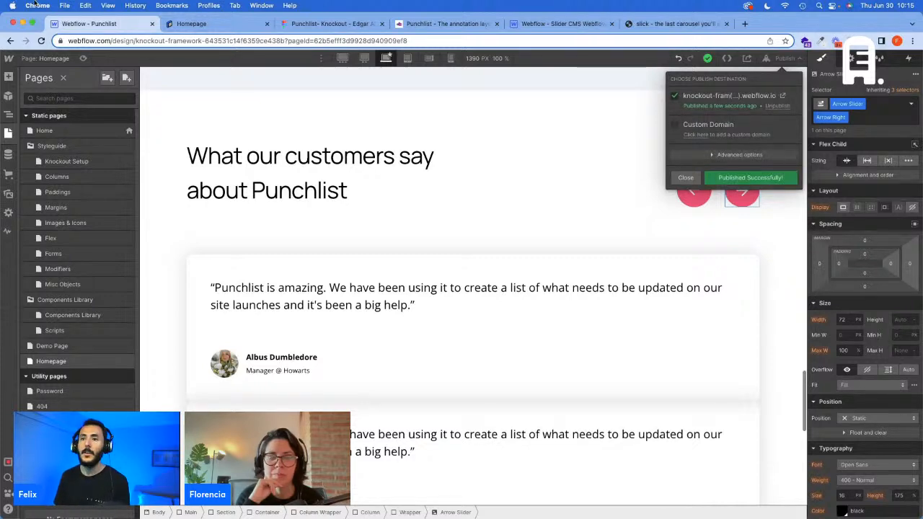
click(207, 29)
key(super+r)
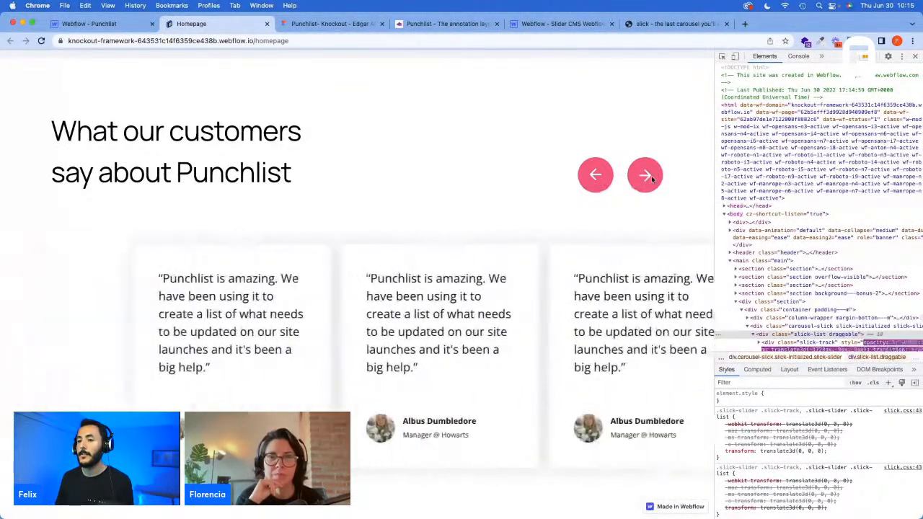
Step: Add the Cursor - Pointer global combo class to the left testimonial arrow in the Webflow designer
click(90, 24)
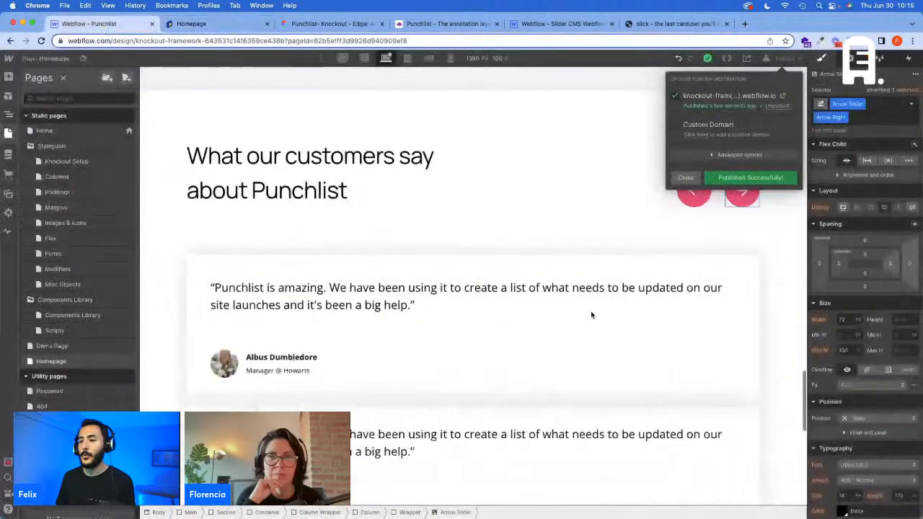
click(742, 233)
click(704, 202)
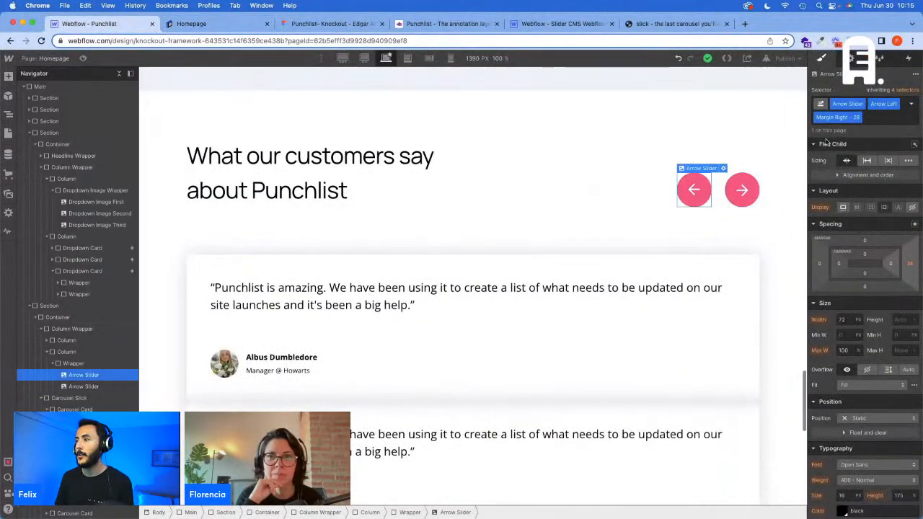
click(873, 118)
text(Cur)
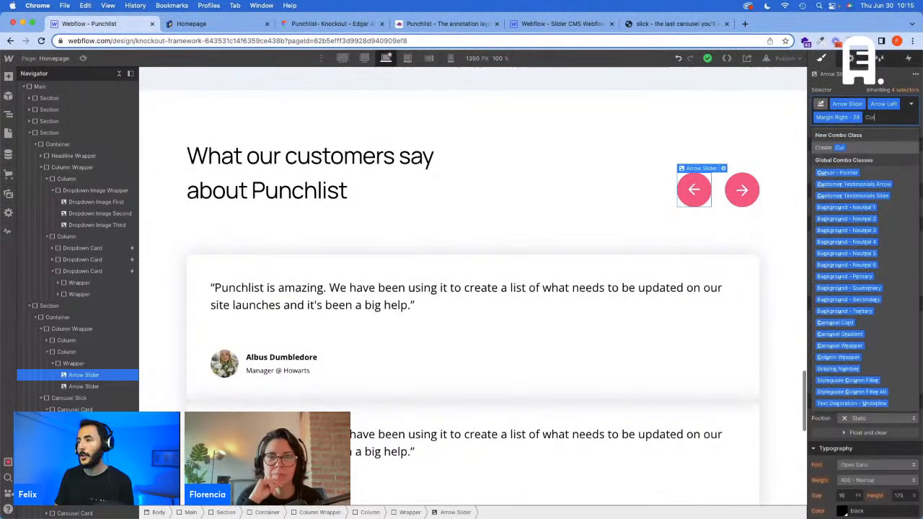
click(855, 175)
Step: Add the Cursor - Pointer global combo class to the right testimonial arrow
click(742, 197)
click(875, 118)
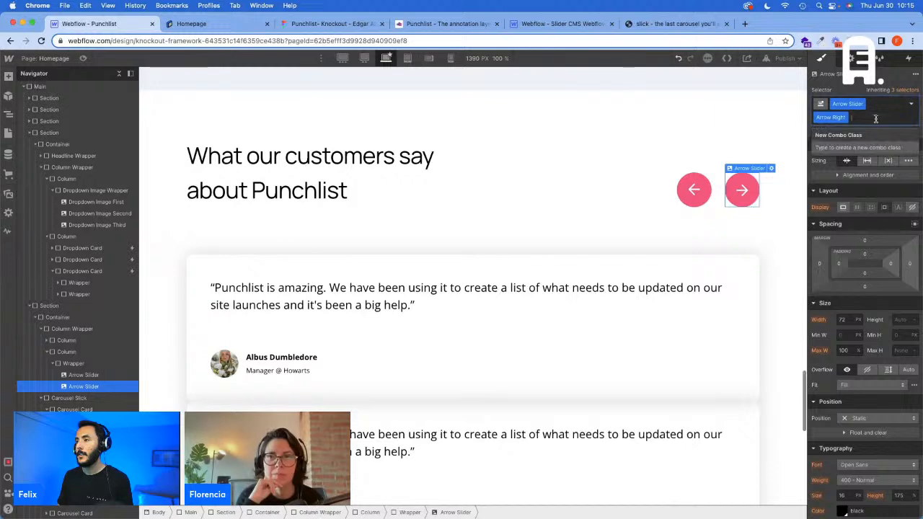
text(Curso)
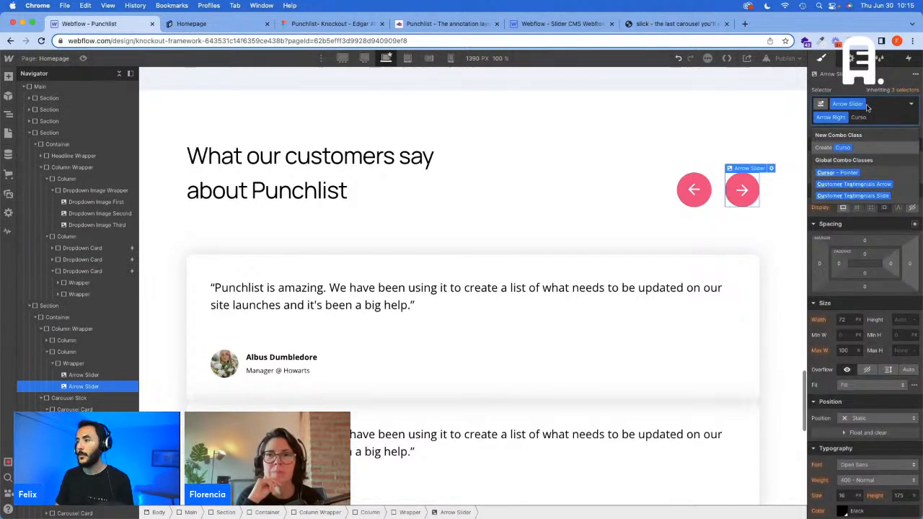
key(Down)
key(Return)
Step: Test the left and right arrows of the testimonial carousel on the published homepage
click(248, 23)
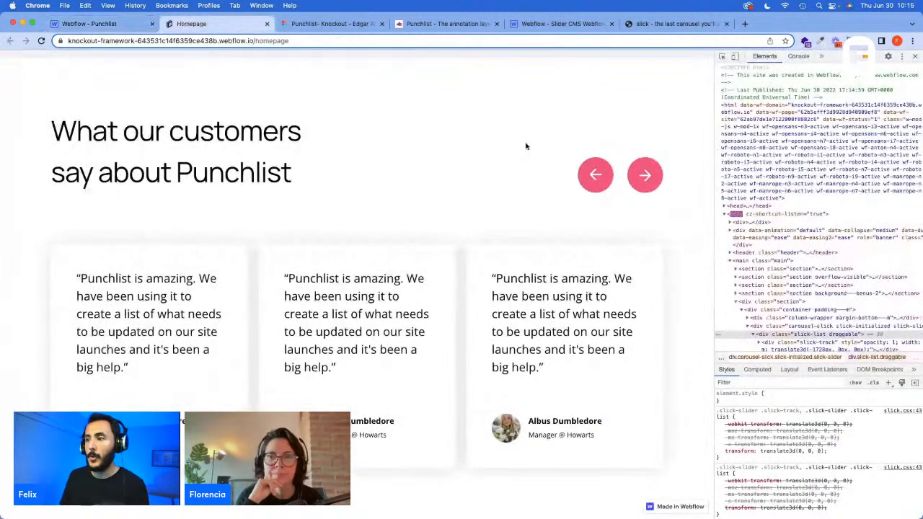
click(631, 172)
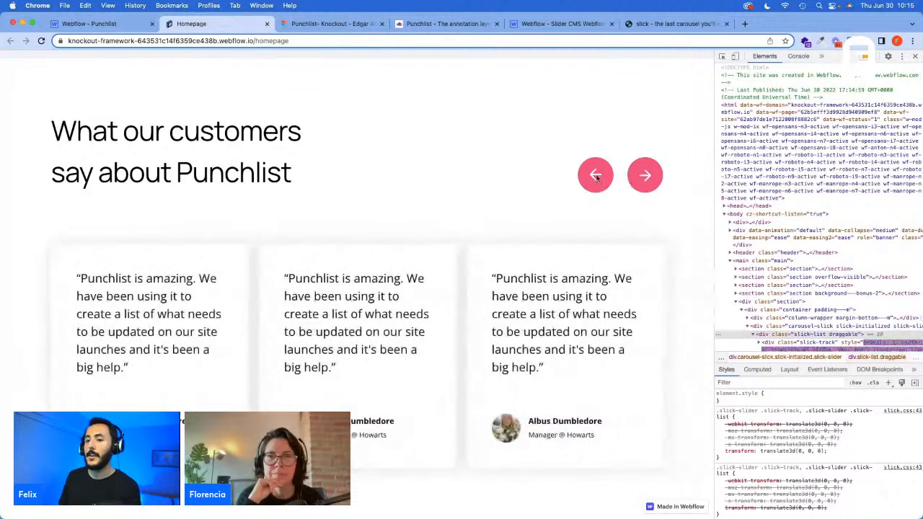
click(602, 177)
click(646, 177)
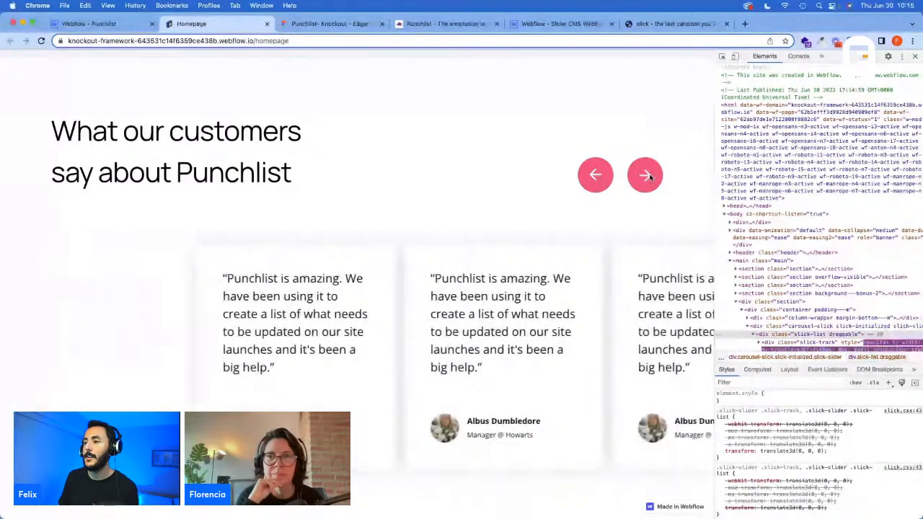
click(647, 177)
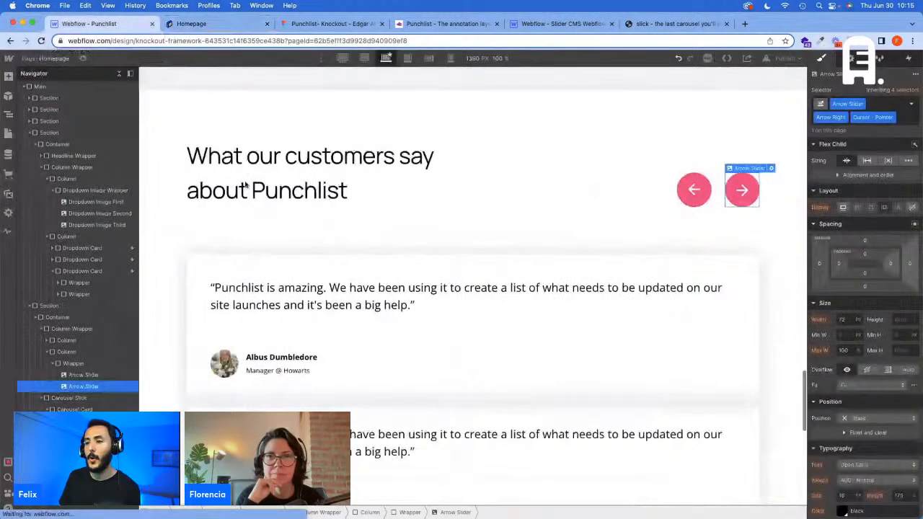
scroll(474, 296, down, 5)
click(506, 282)
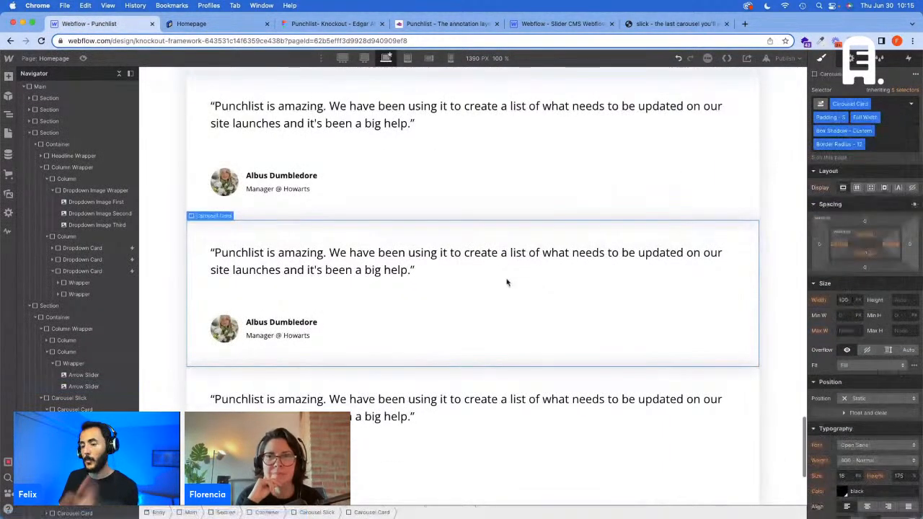
scroll(504, 284, down, 2)
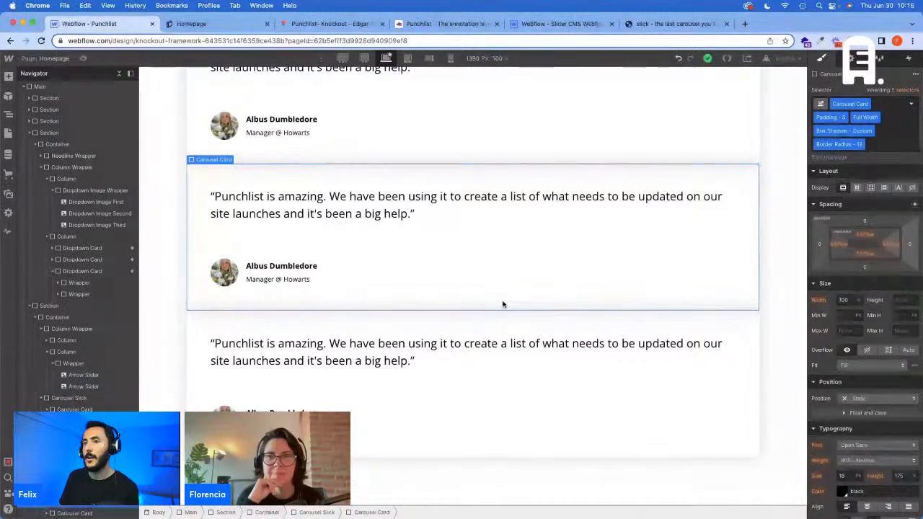
Step: Switch to the Figma design and inspect the call-to-action section and the footer's background rectangle below the testimonials
click(327, 23)
scroll(568, 283, down, 6)
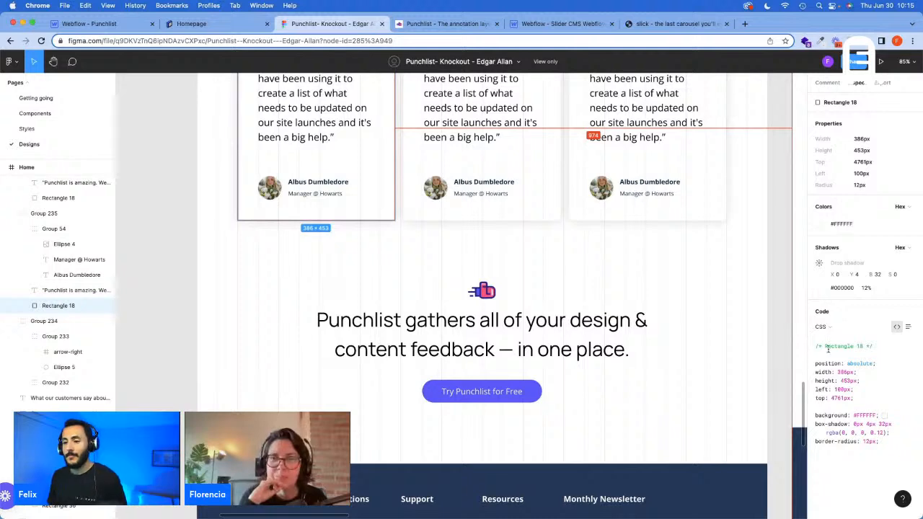
scroll(495, 351, down, 1)
scroll(496, 351, down, 5)
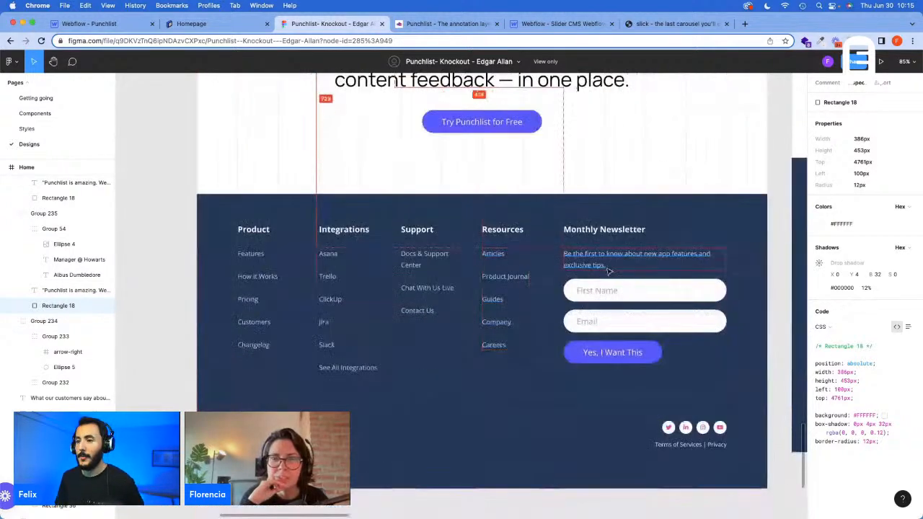
click(436, 213)
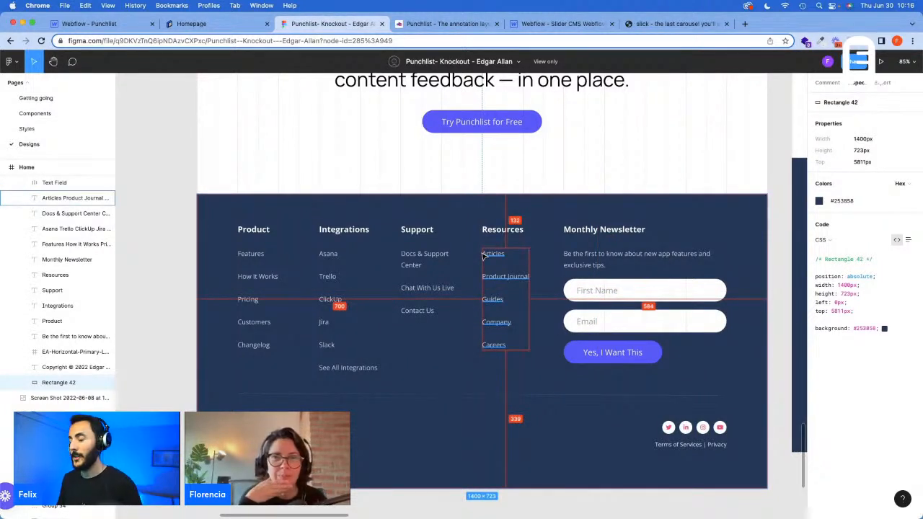
Step: Review the Figma homepage from the clients-and-team section through the testimonials down to the footer
scroll(508, 267, up, 3)
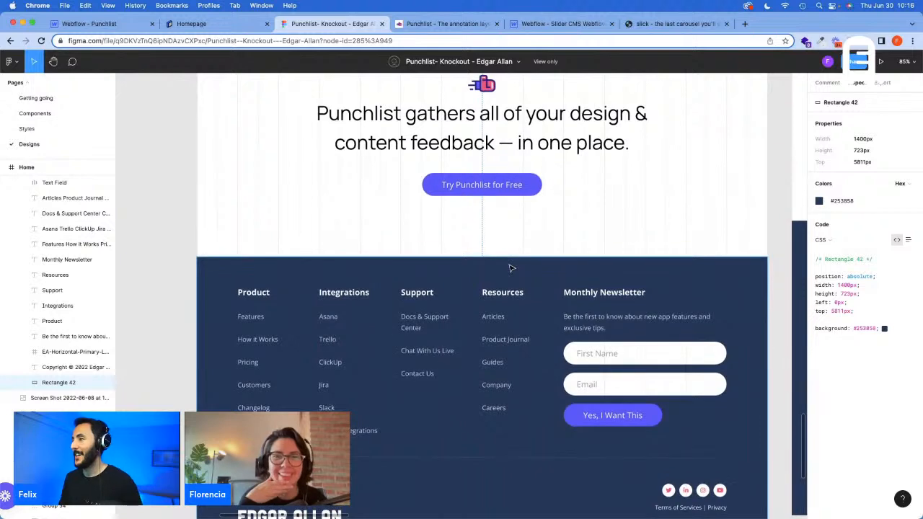
scroll(509, 267, up, 10)
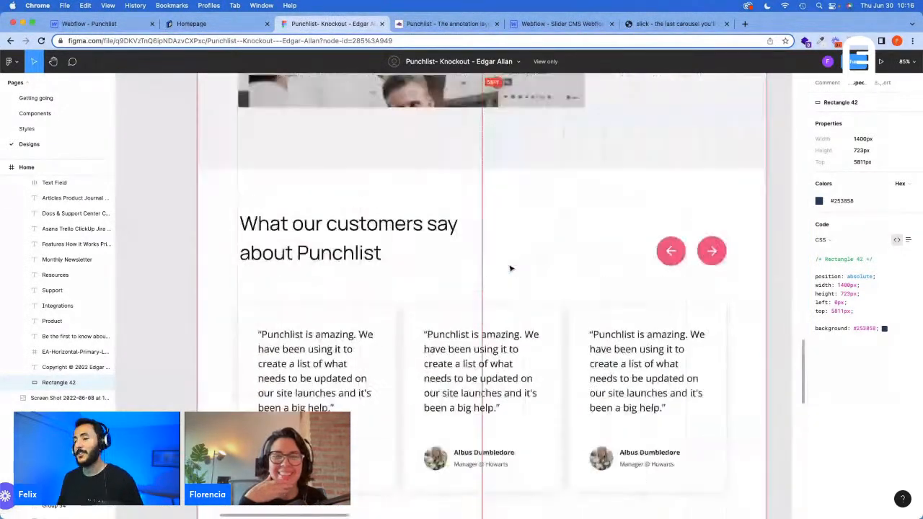
scroll(510, 269, up, 5)
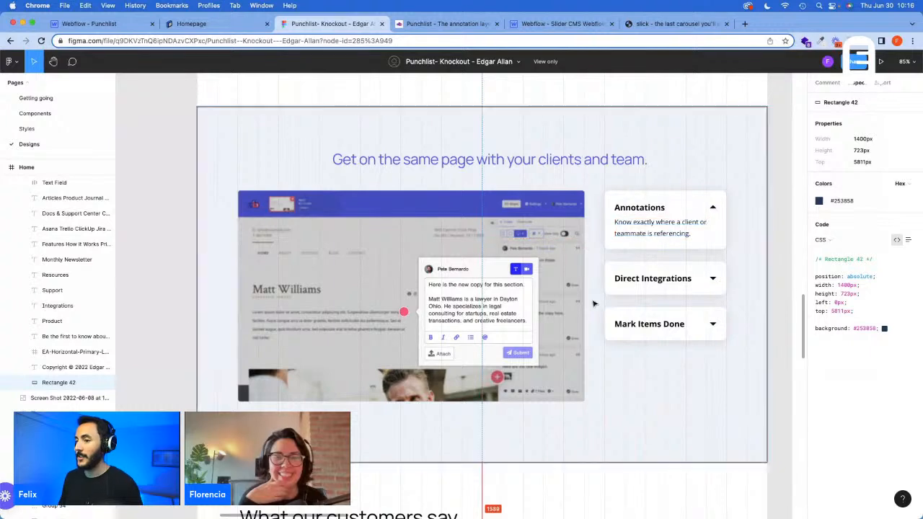
scroll(577, 325, down, 4)
scroll(387, 400, down, 1)
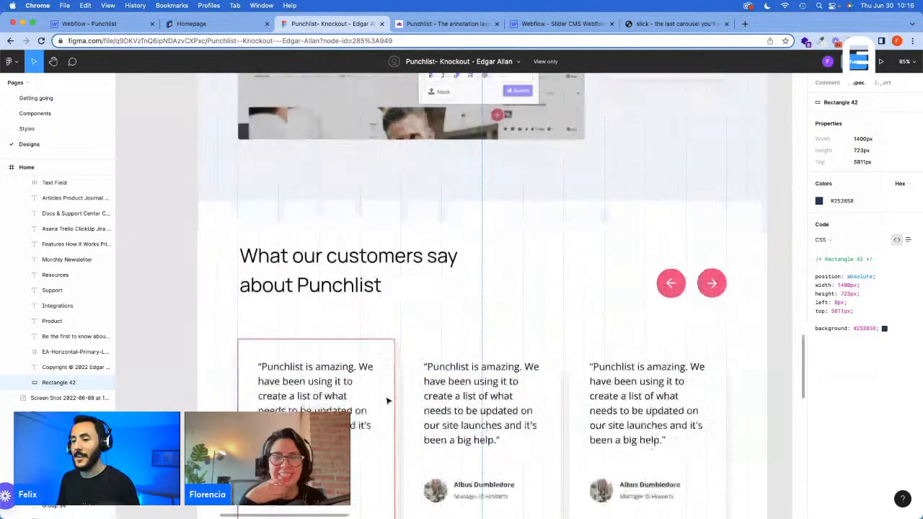
scroll(387, 401, down, 1)
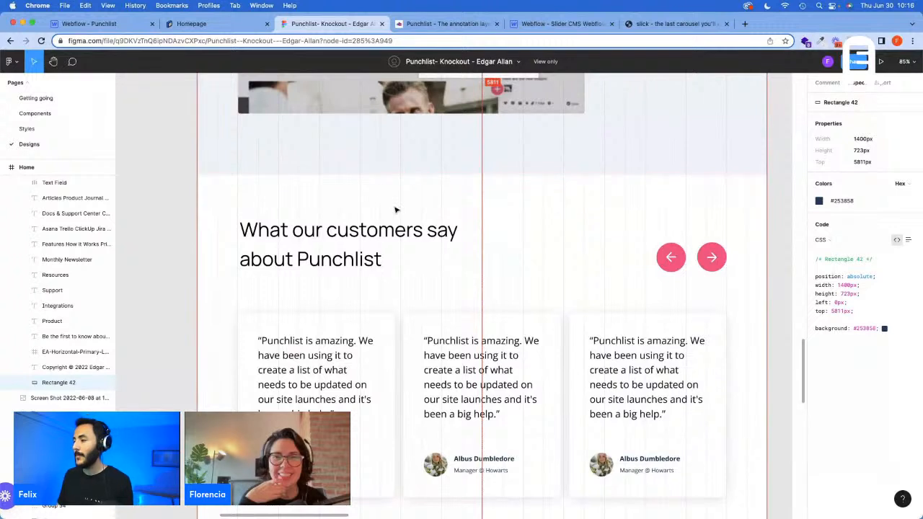
scroll(393, 210, down, 2)
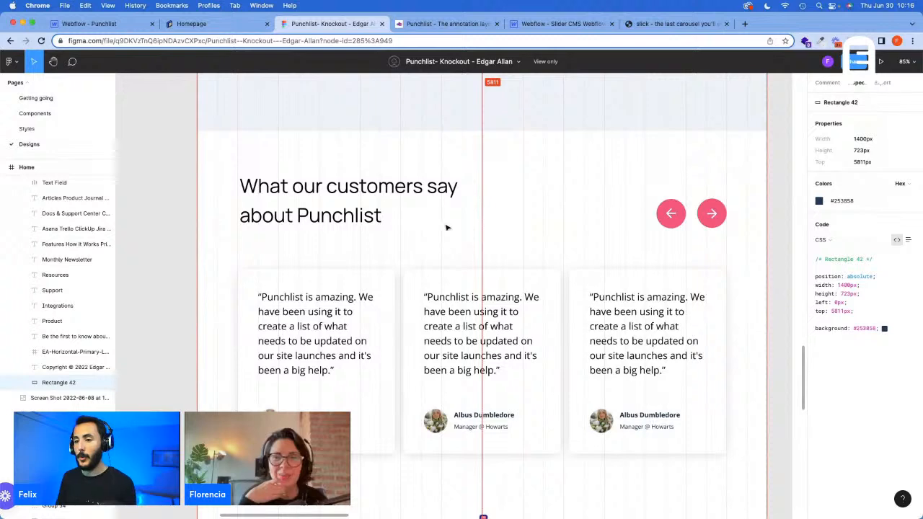
scroll(449, 231, down, 10)
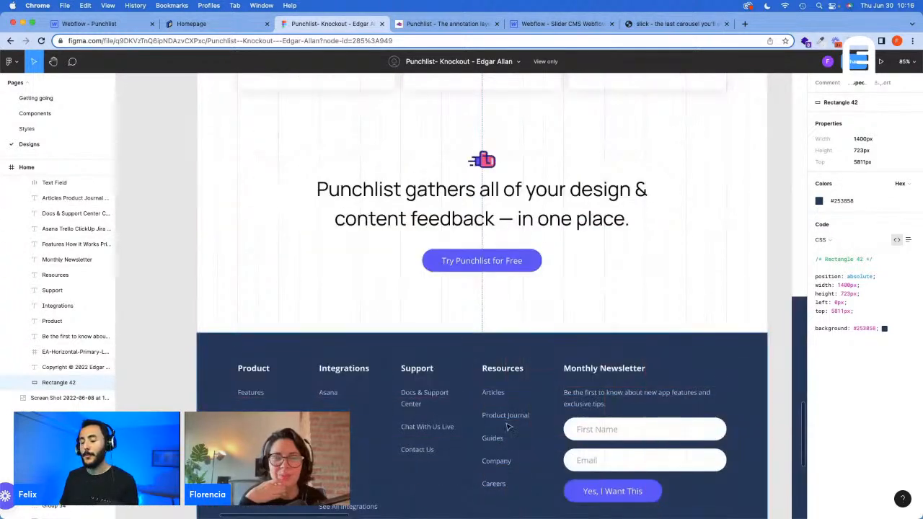